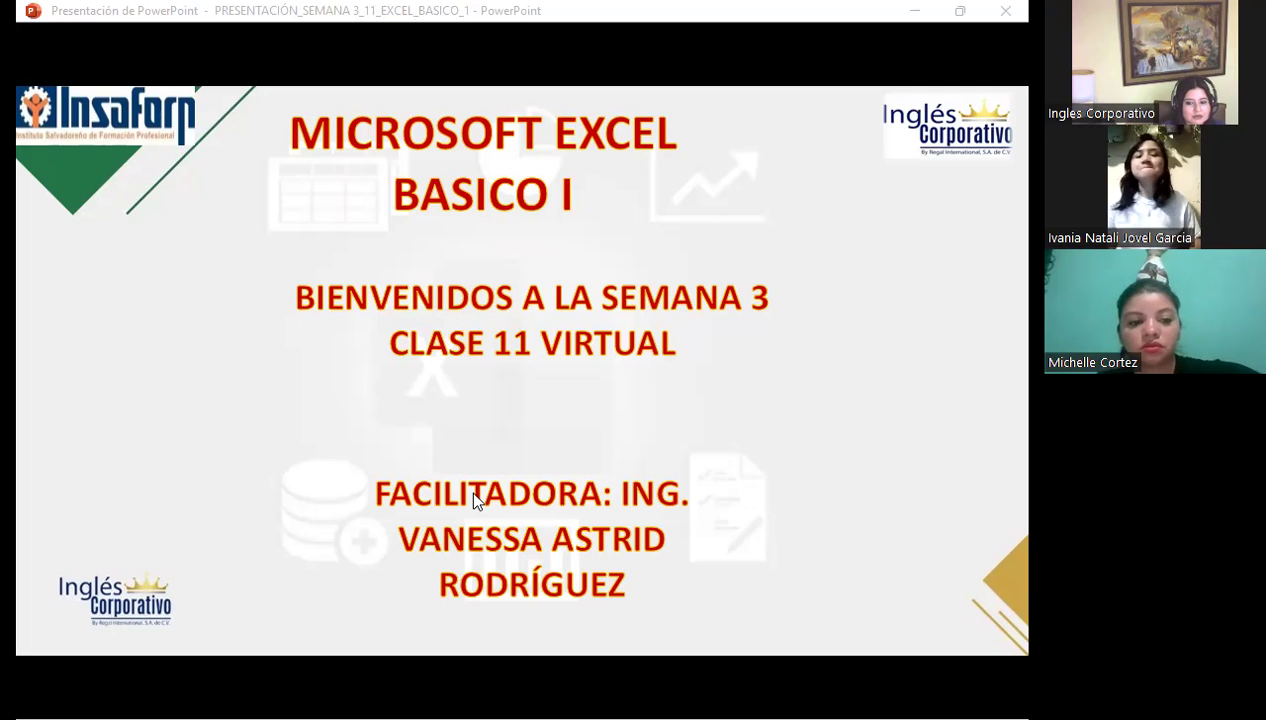
- Switch from the PowerPoint slideshow to the Excel Básico course outline in Firefox
key("alt+Tab")
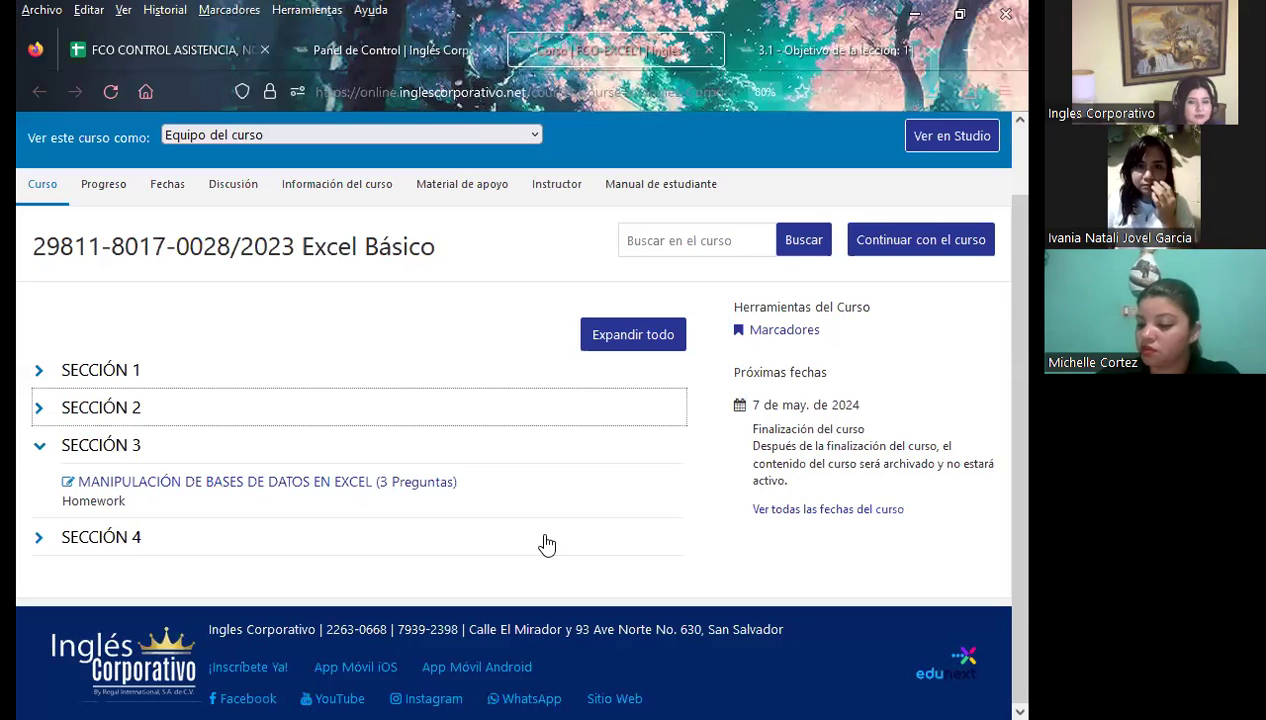
- Go to the '3.1 - Objetivo de la lección' tab and skim the Uso de filtros objective
left_click(760, 47)
scroll(482, 413, "down", 1)
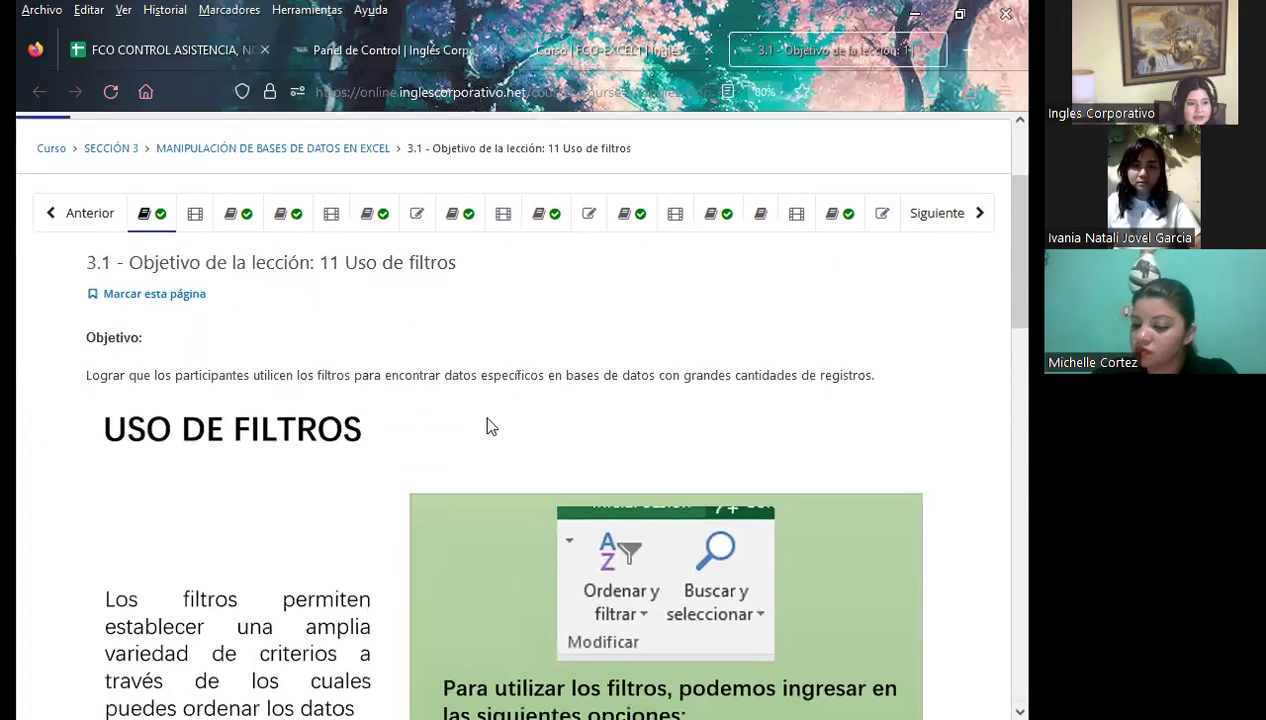
scroll(452, 458, "up", 1)
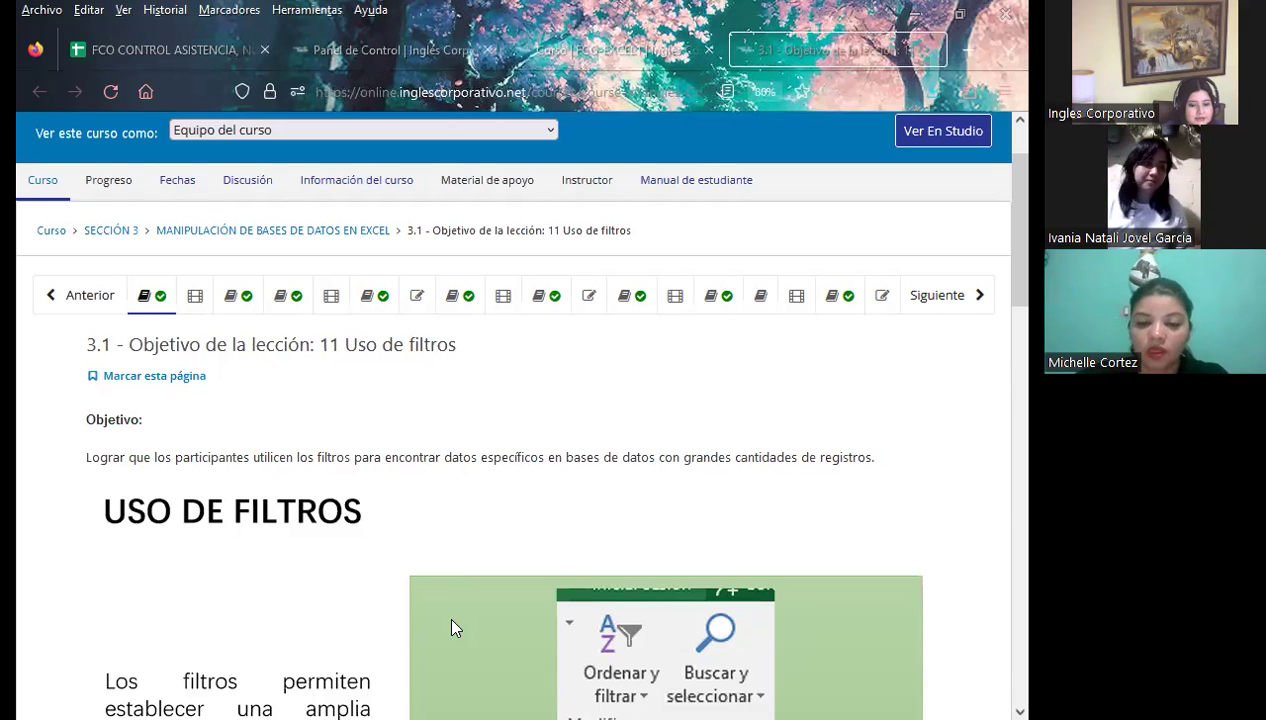
- Return to the 'Microsoft Excel Básico I – Bienvenidos a la Semana 3' title slide
key("alt+Tab")
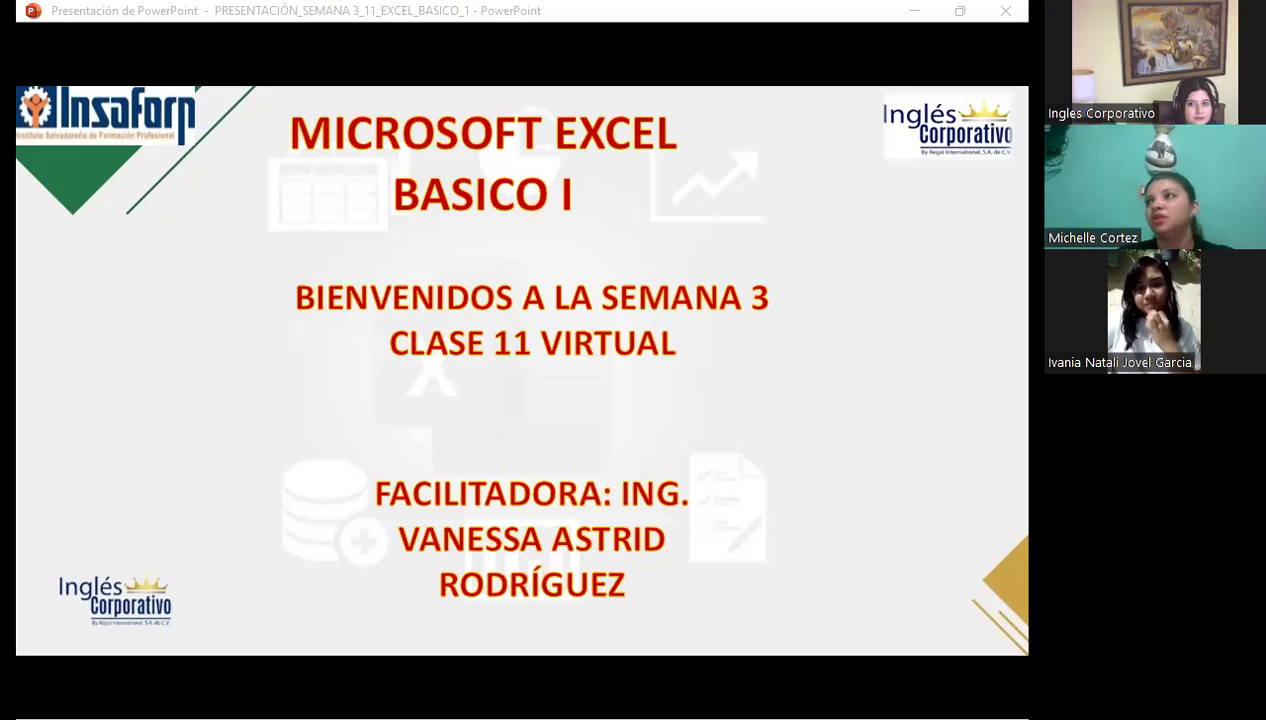
- Advance the slideshow through the SESIÓN: 11 slide to the AGENDA slide
left_click(706, 448)
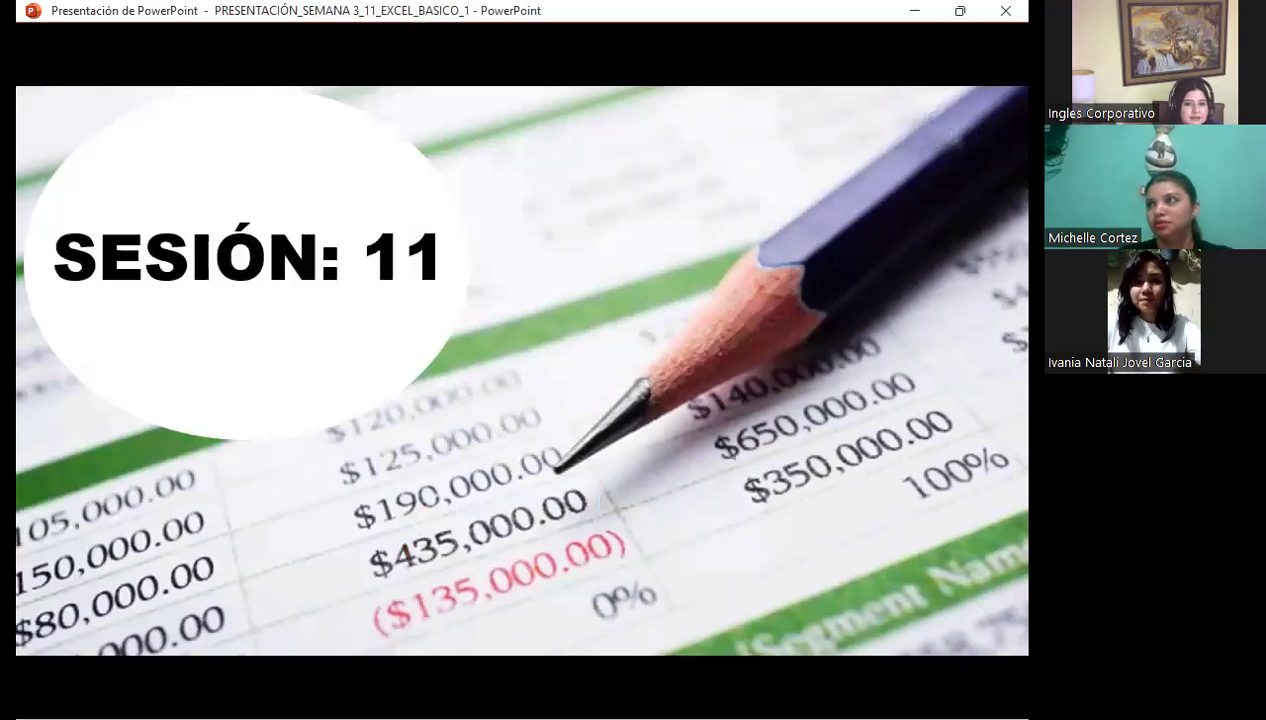
key("Right")
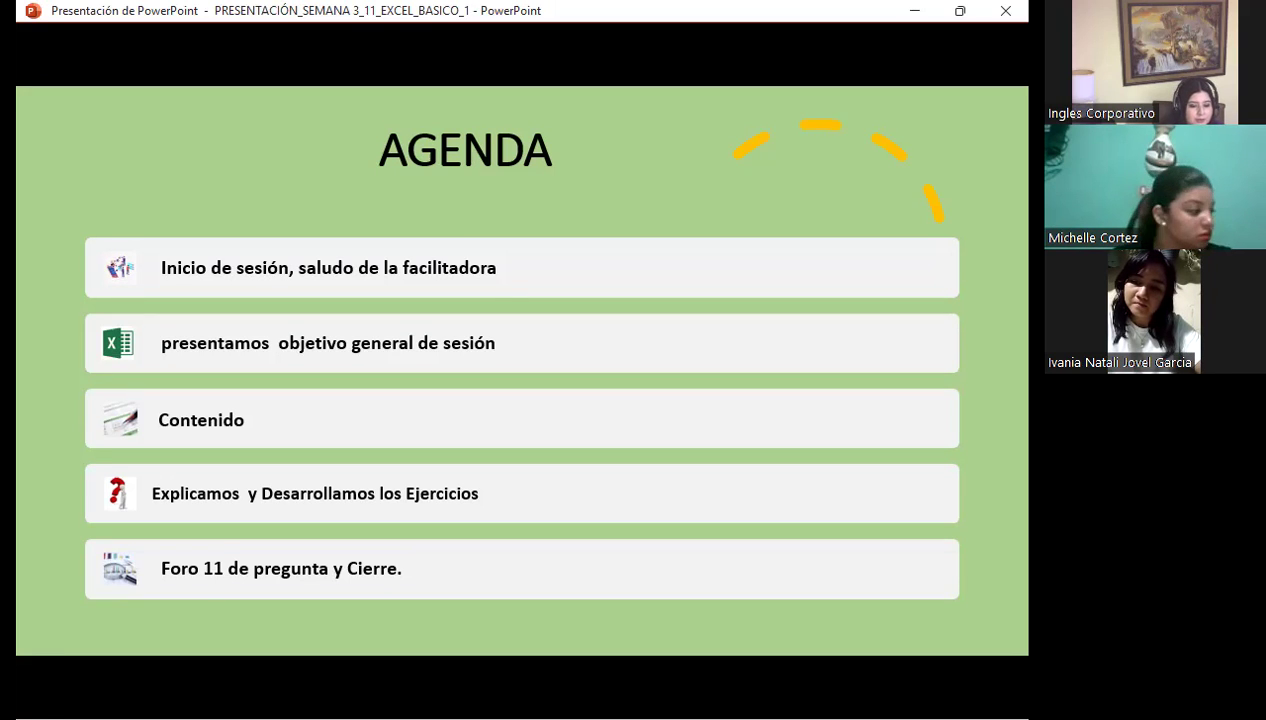
- Advance to the 'Objetivo general de la sesión' slide about finding data with filters
key("Right")
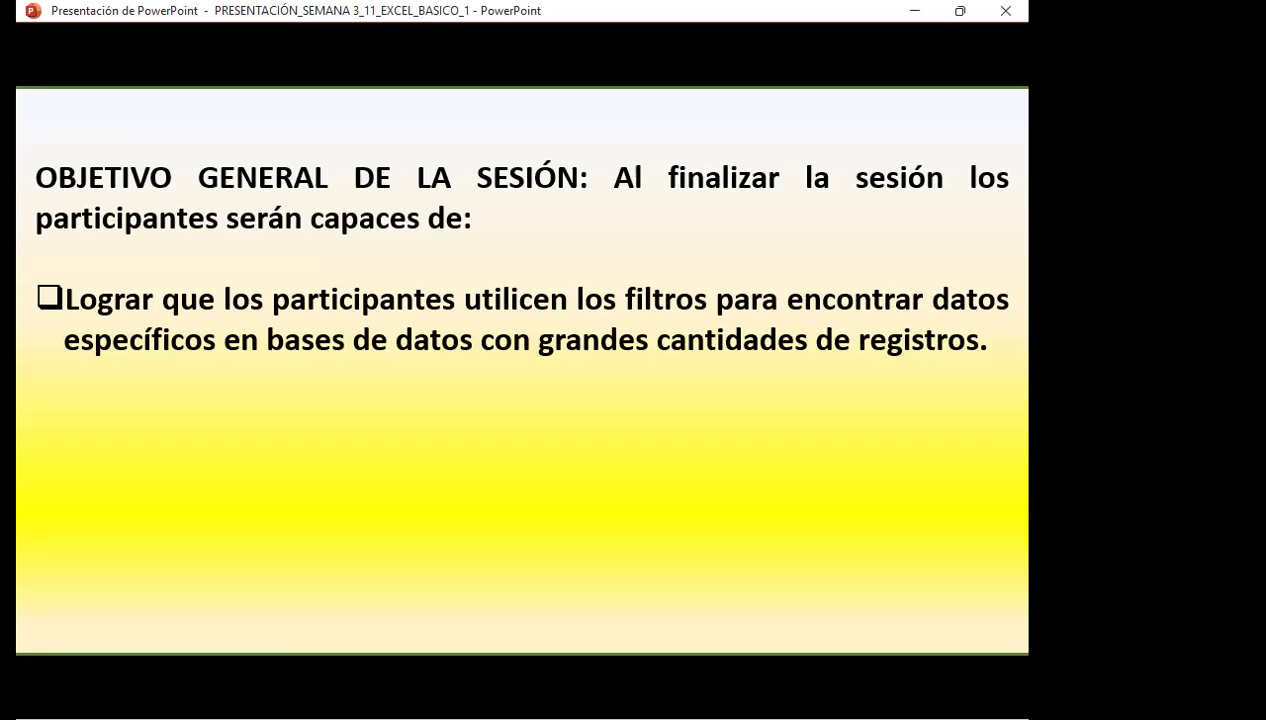
key("Right")
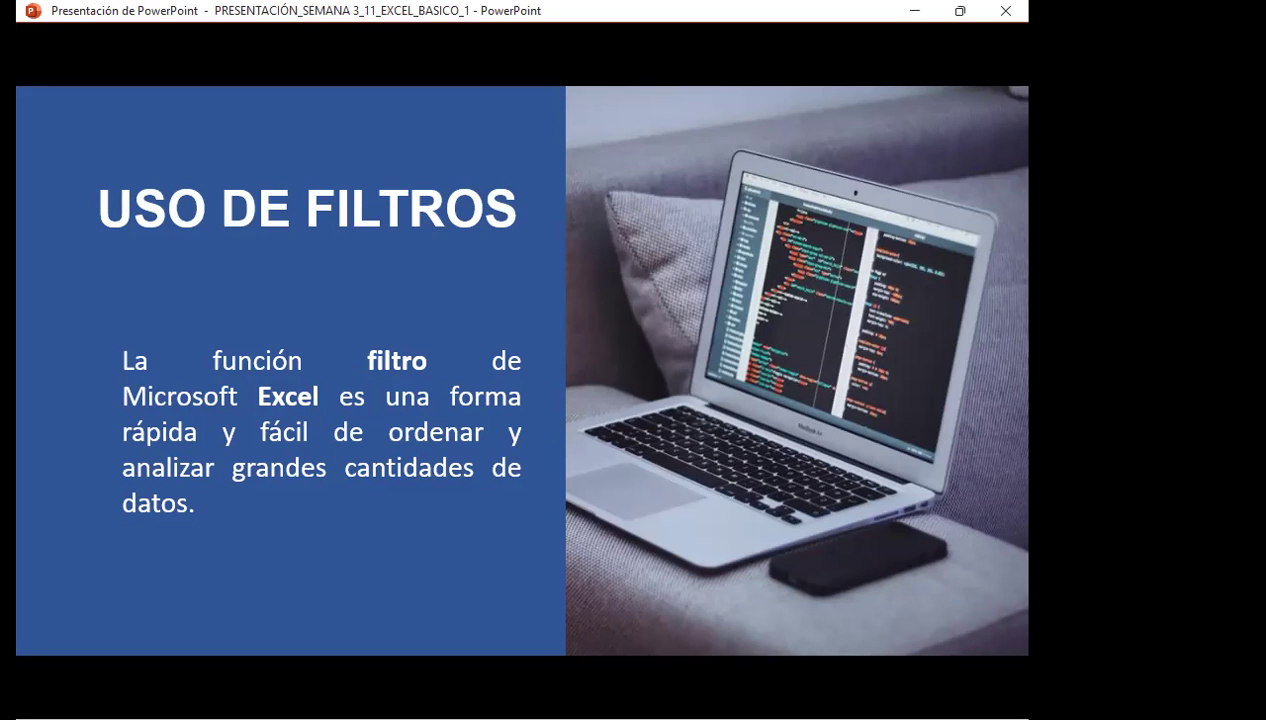
- Move forward to the 'Auto Filtros' slide
key("Right")
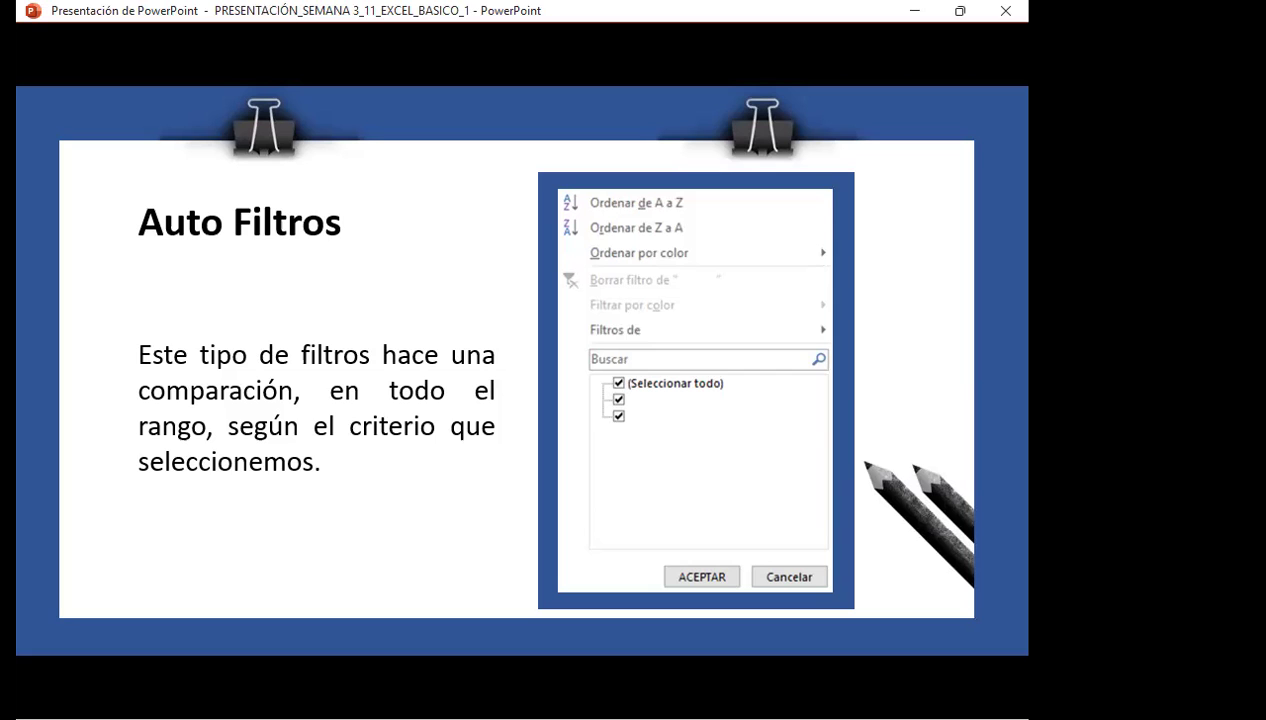
- Step back one slide to the USO DE FILTROS slide listing where filters are found
key("Left")
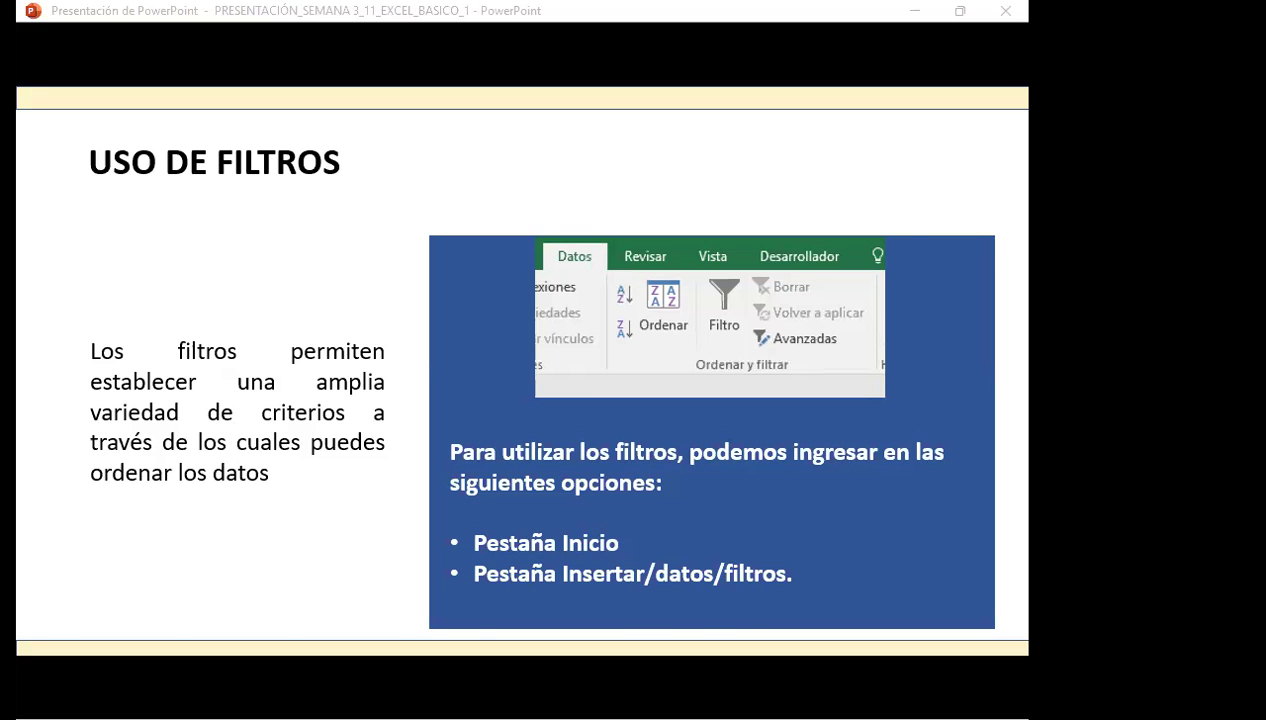
- Switch to the Excel workbook showing the FILTRO sales sheet
key("alt+Tab")
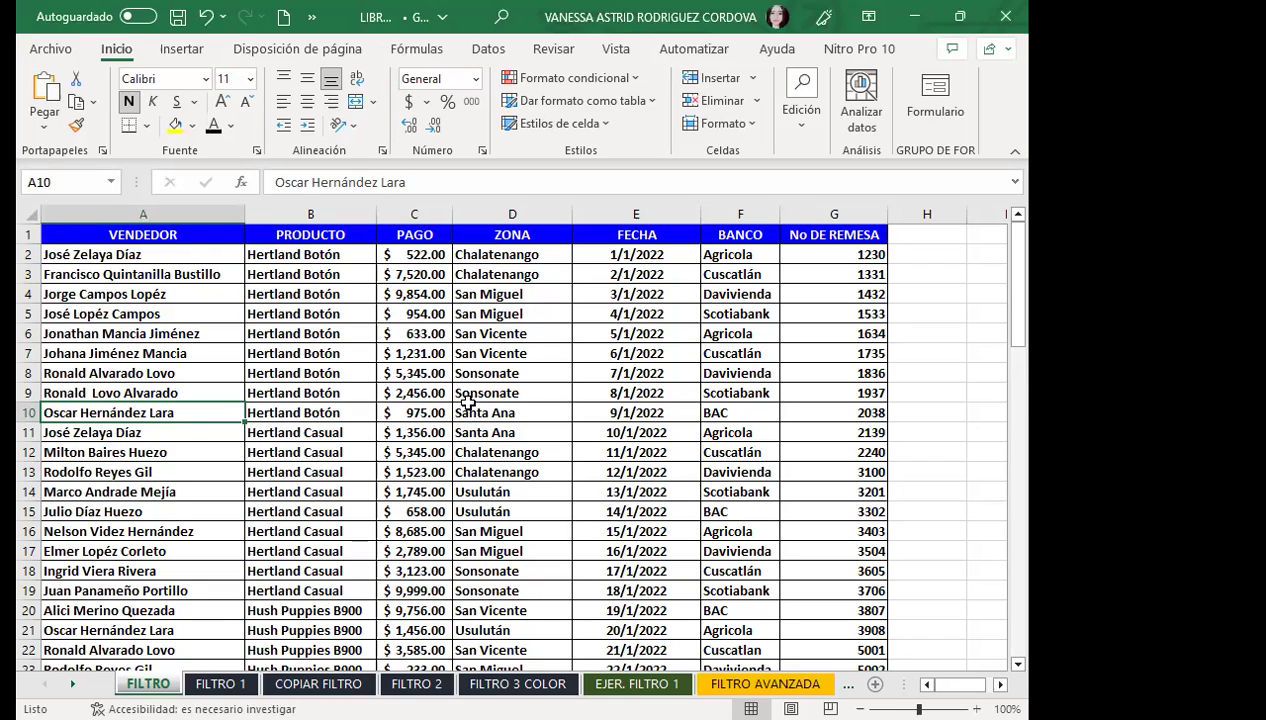
scroll(428, 428, "down", 2)
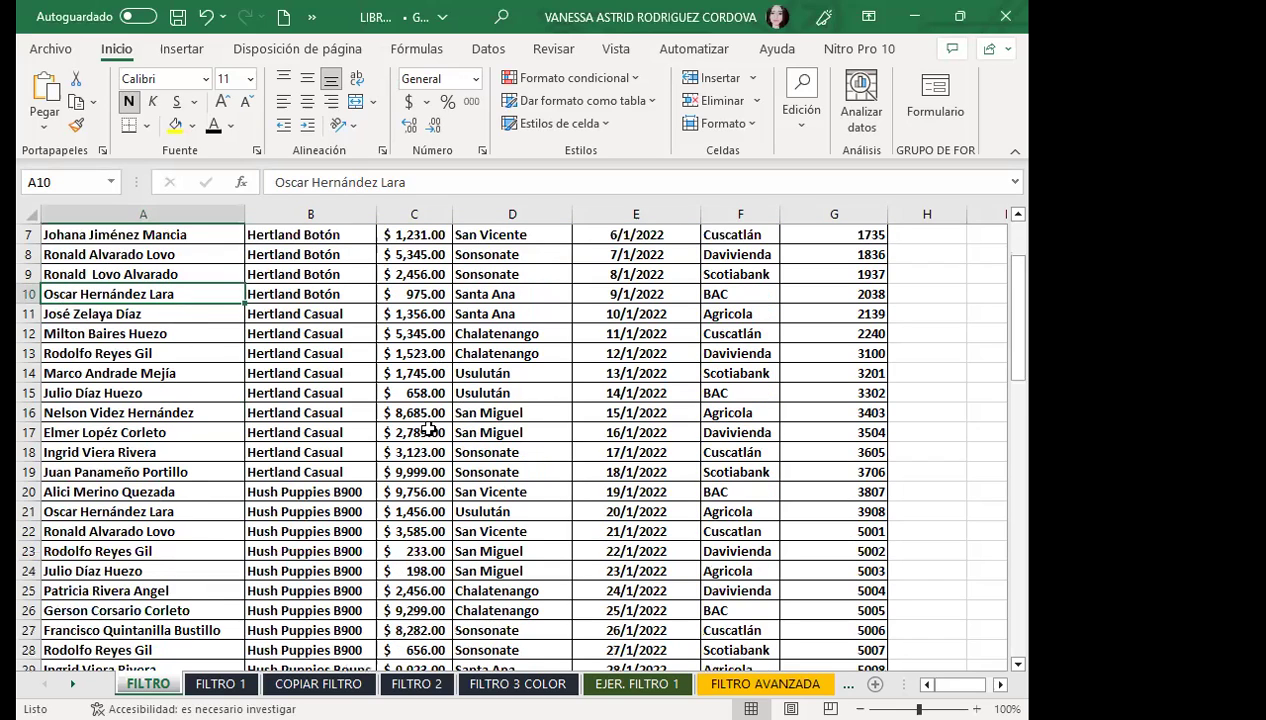
scroll(428, 428, "down", 1)
scroll(428, 428, "down", 2)
scroll(458, 498, "down", 2)
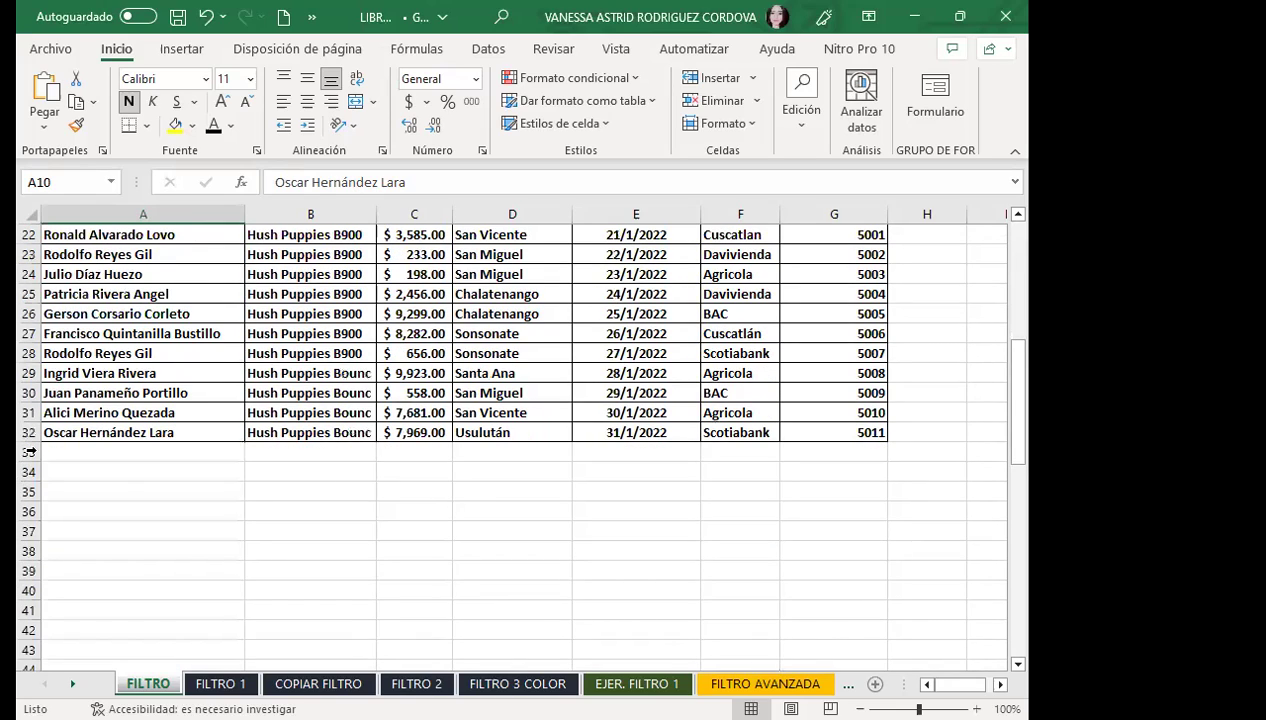
scroll(62, 429, "down", 1)
scroll(169, 444, "up", 5)
scroll(169, 444, "up", 2)
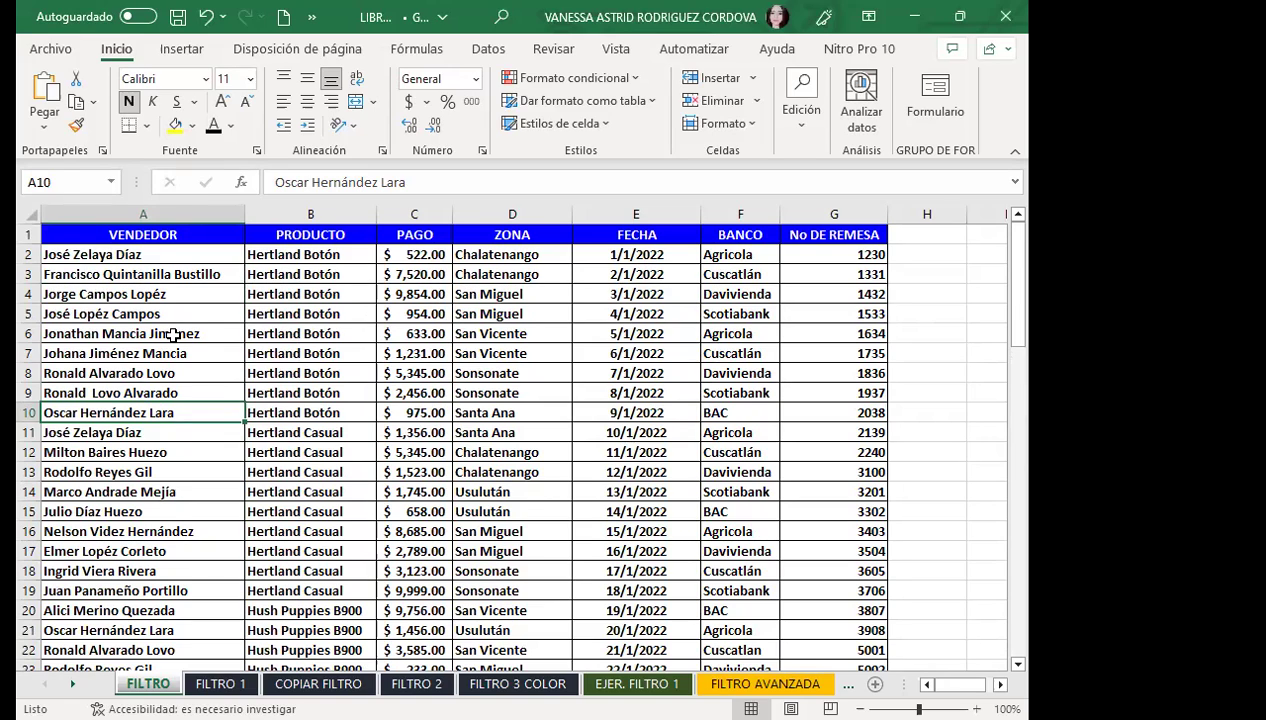
left_click(497, 333)
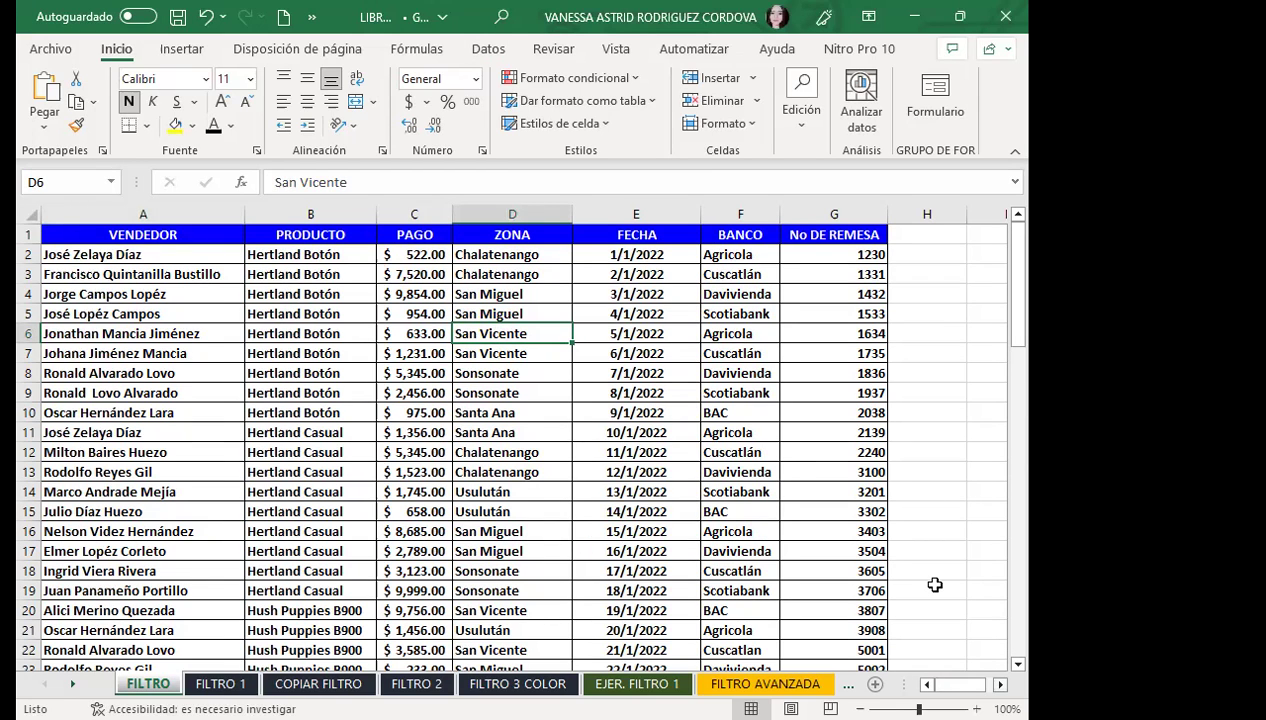
scroll(934, 585, "right", 1)
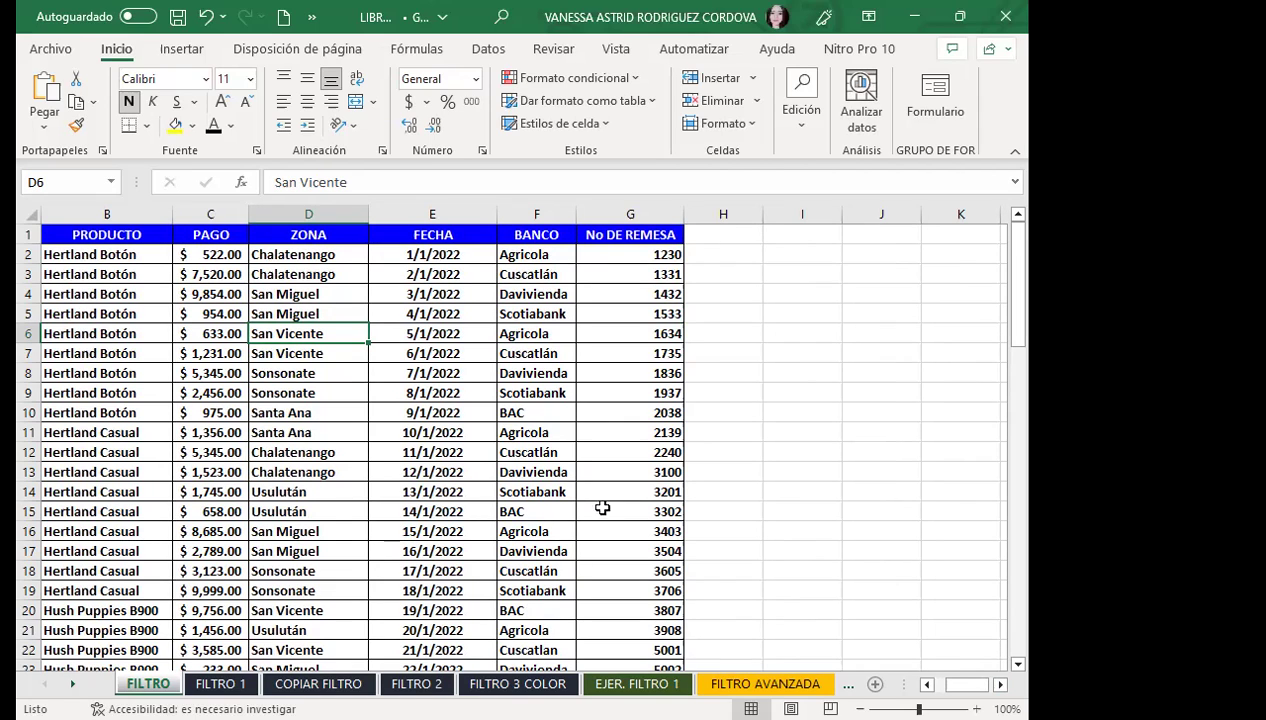
left_click(798, 315)
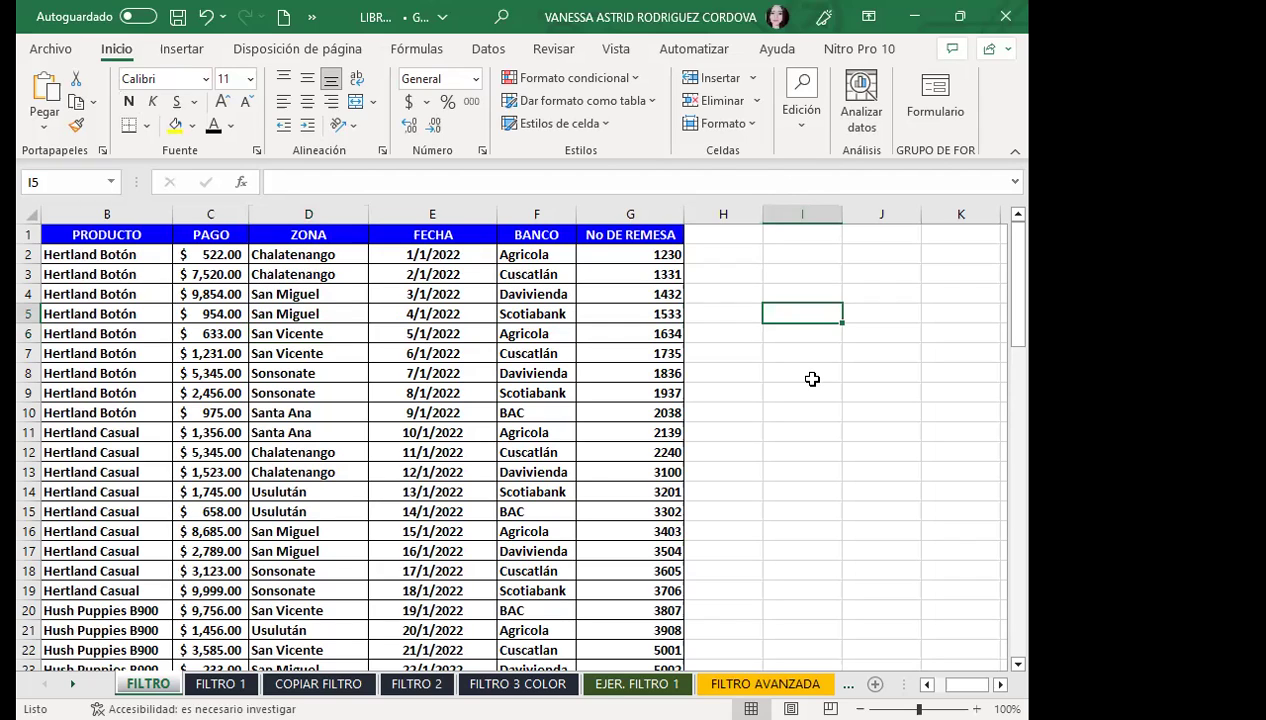
- Apply Datos > Filtro with empty cell I5 selected, then dismiss the range error
left_click(492, 48)
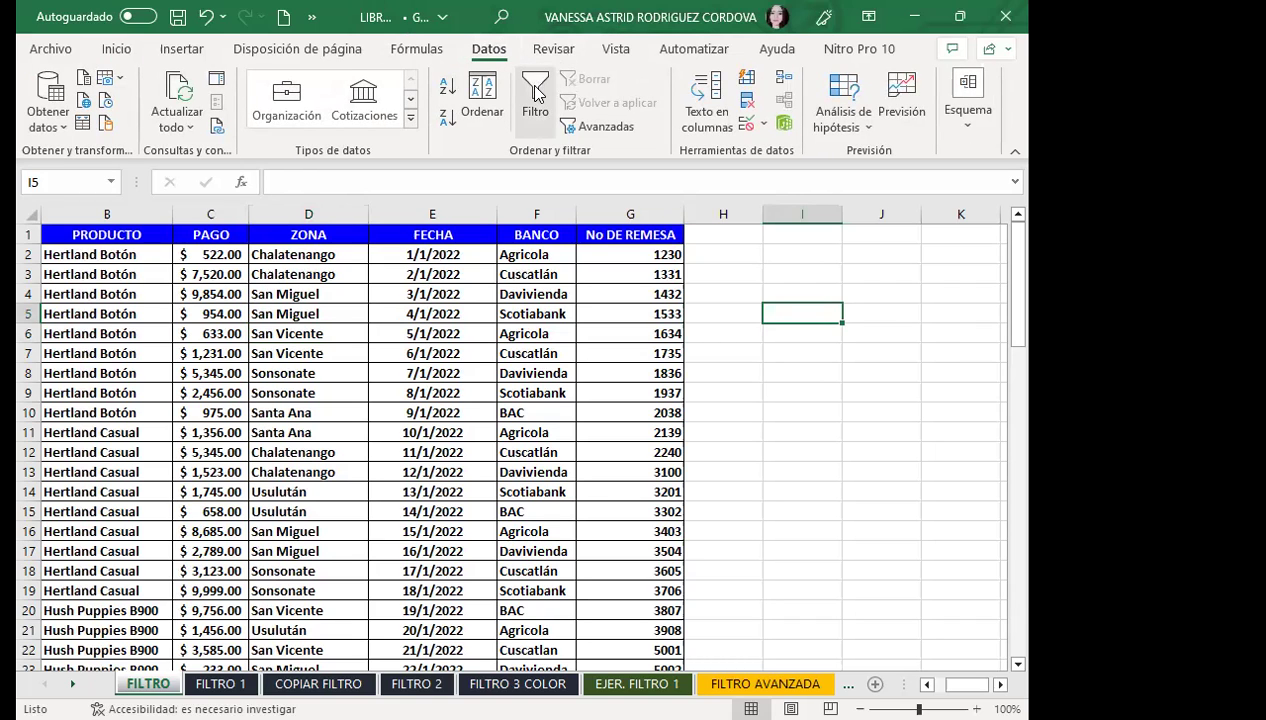
left_click(537, 92)
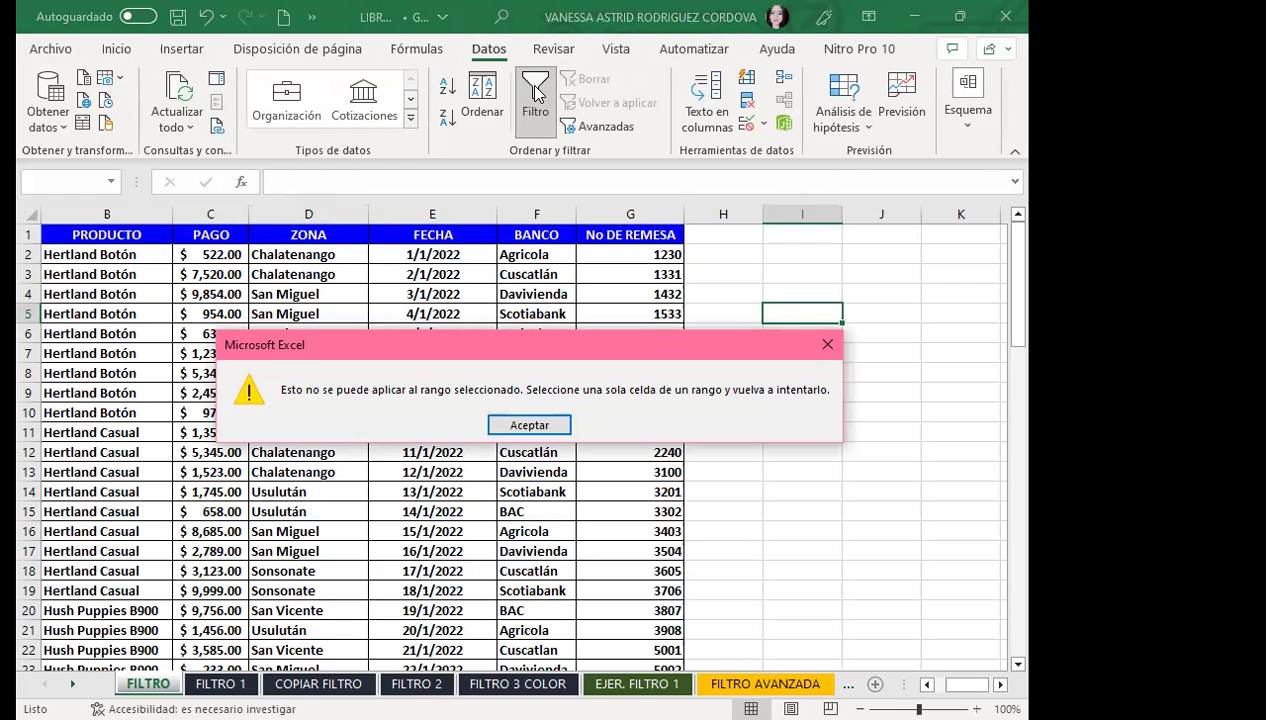
left_click(544, 427)
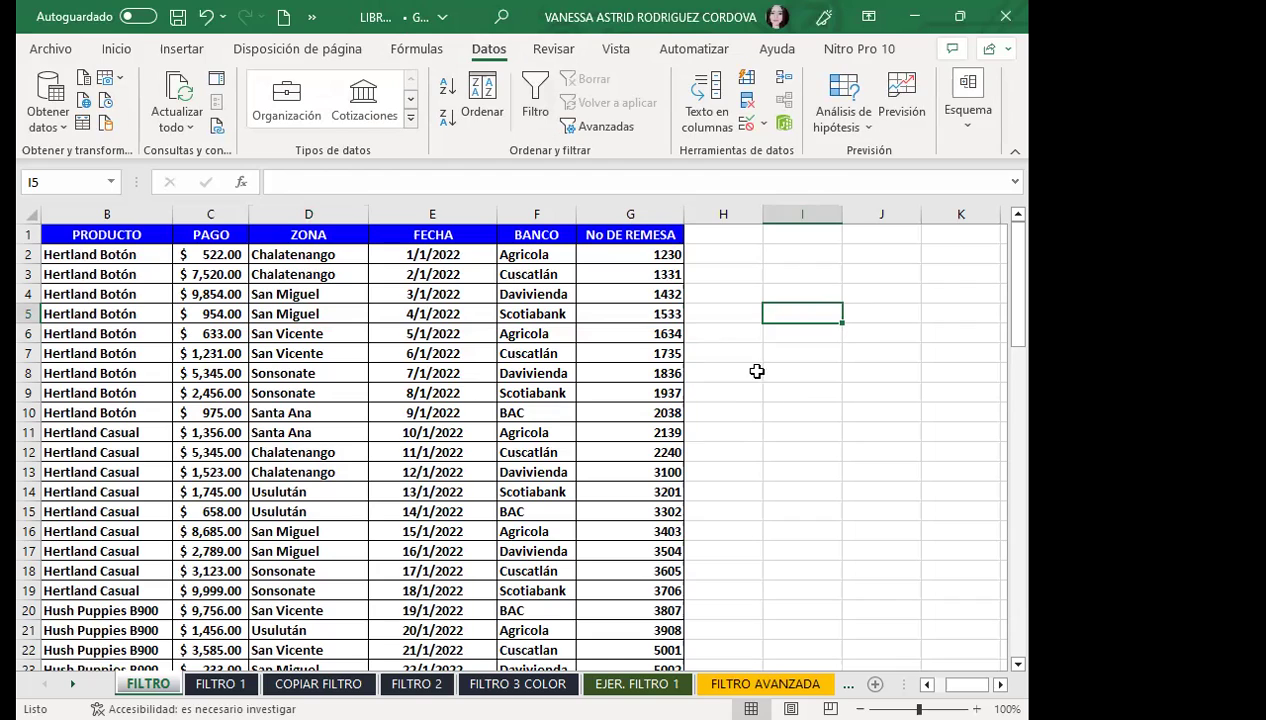
left_click(709, 311)
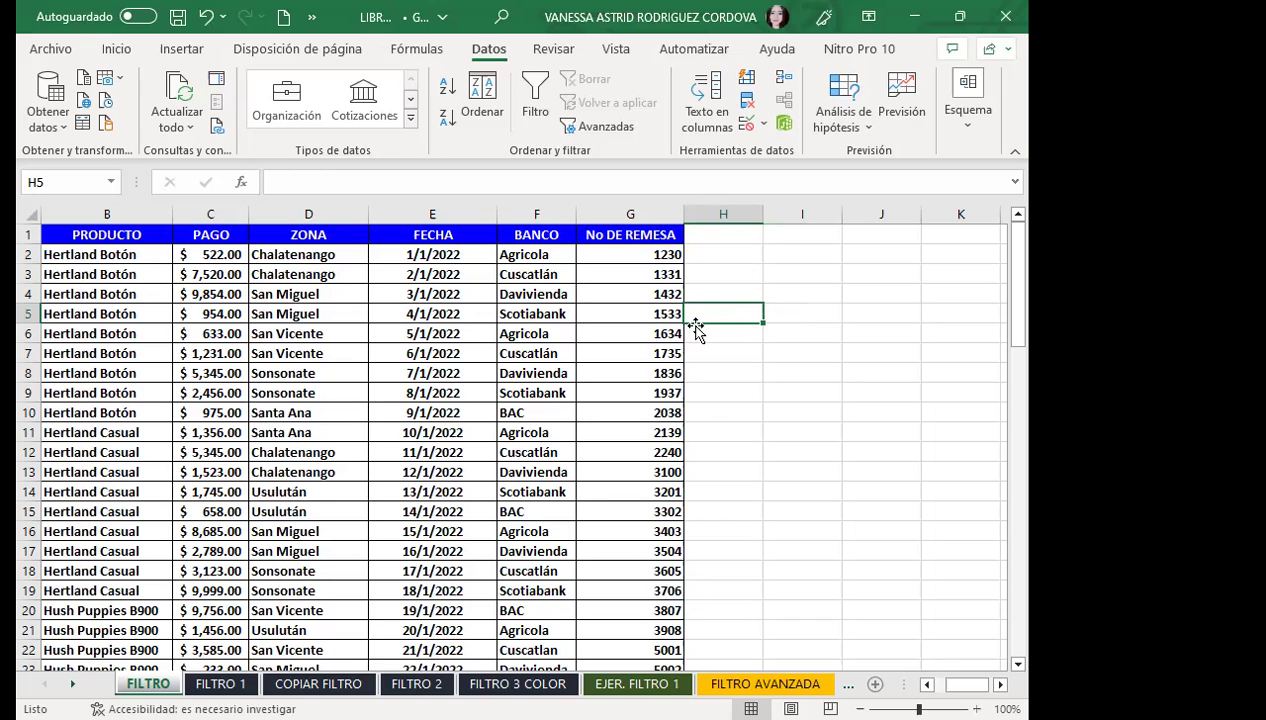
left_click(537, 84)
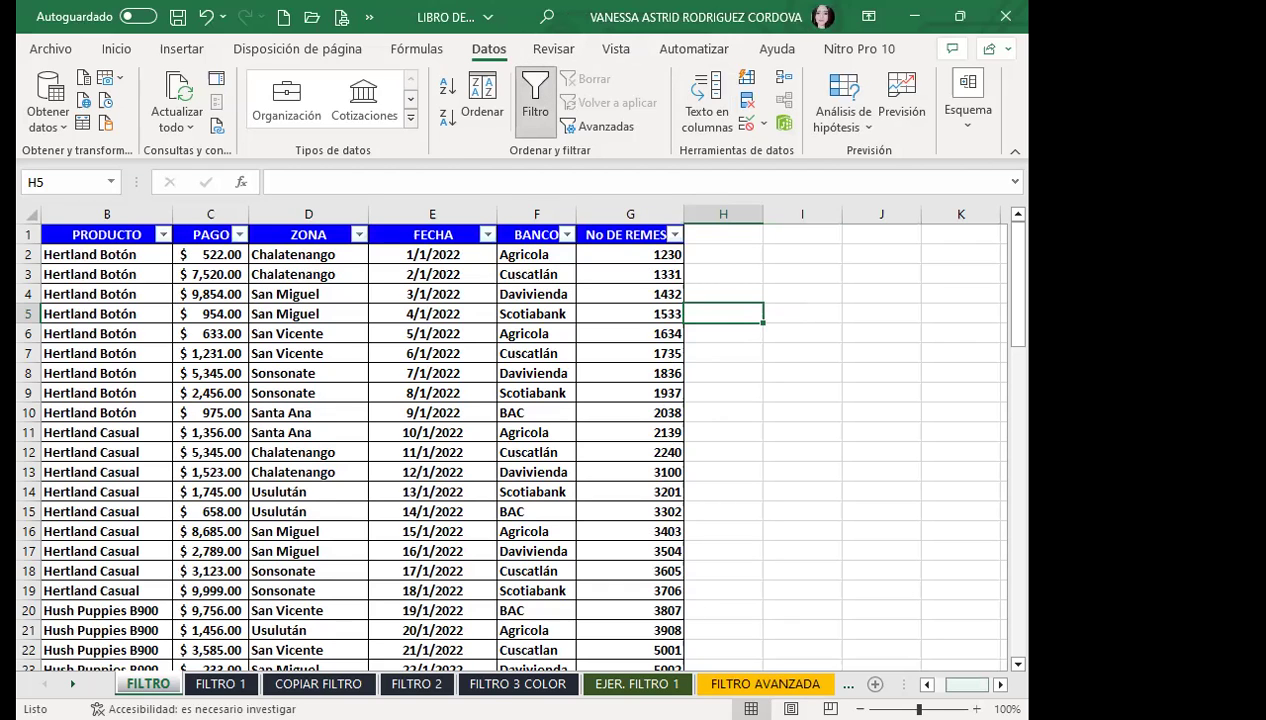
scroll(151, 242, "left", 1)
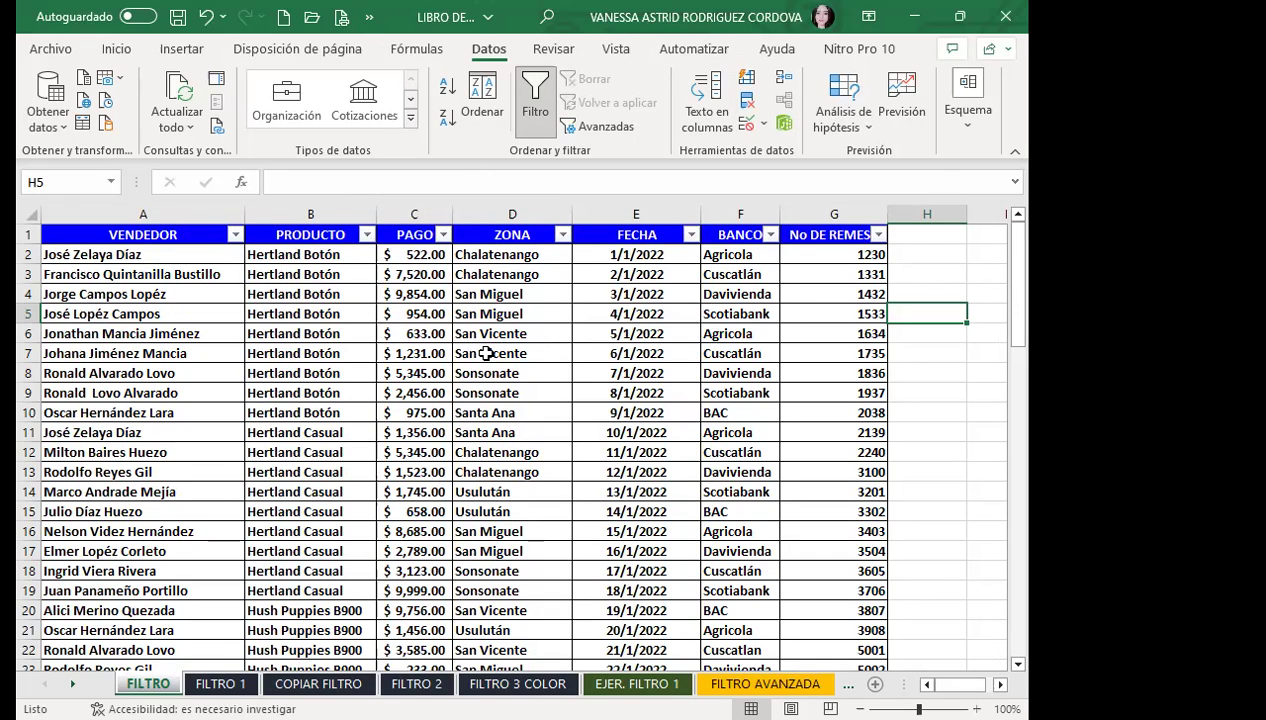
left_click(474, 376)
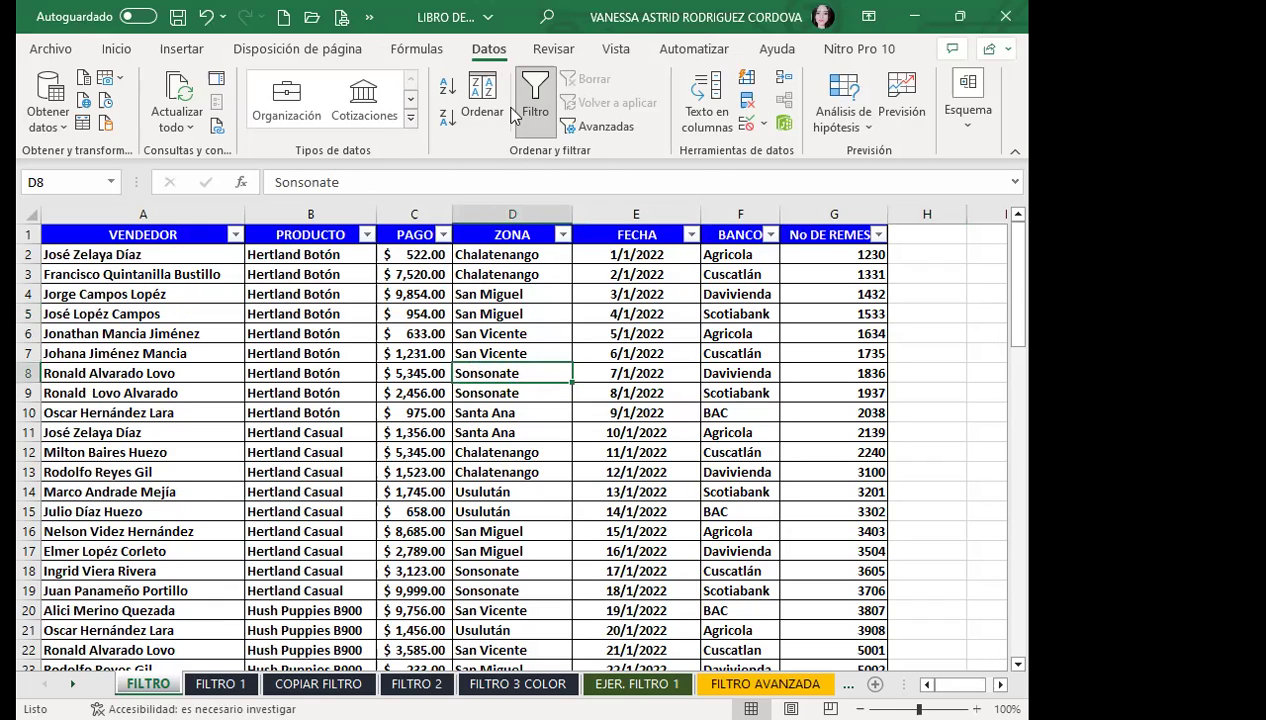
left_click(532, 100)
left_click(484, 424)
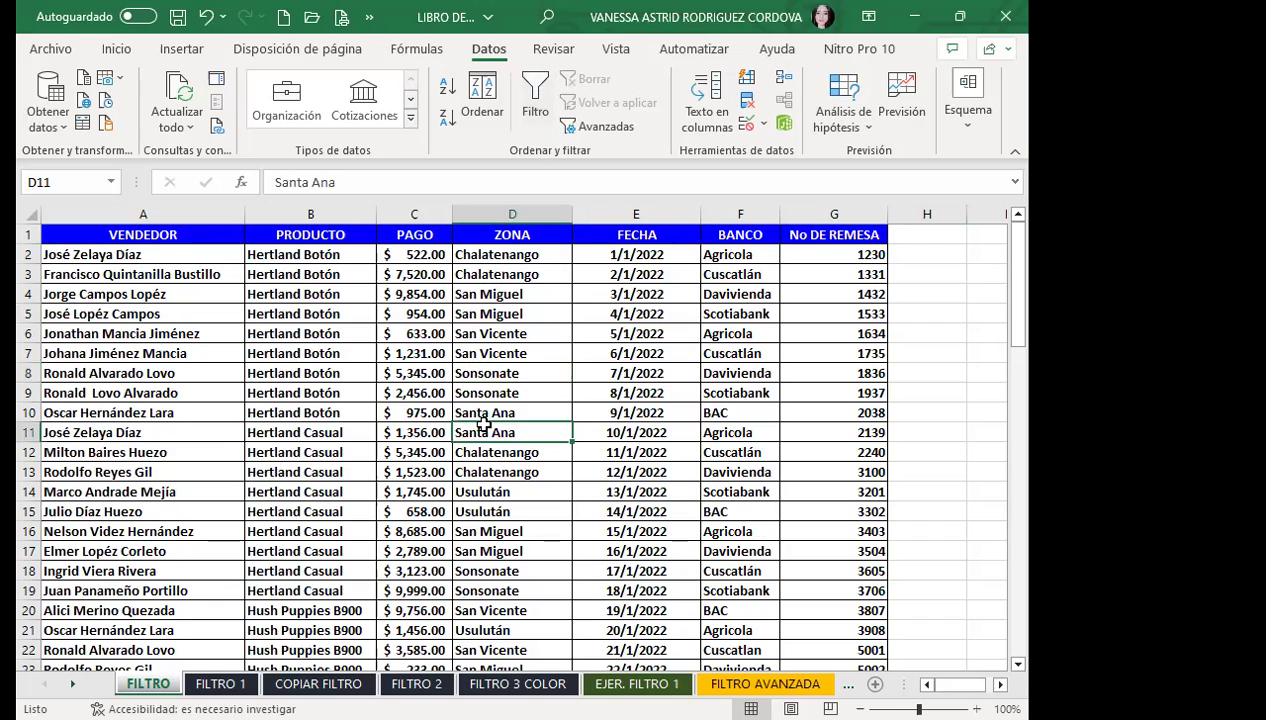
left_click(424, 380)
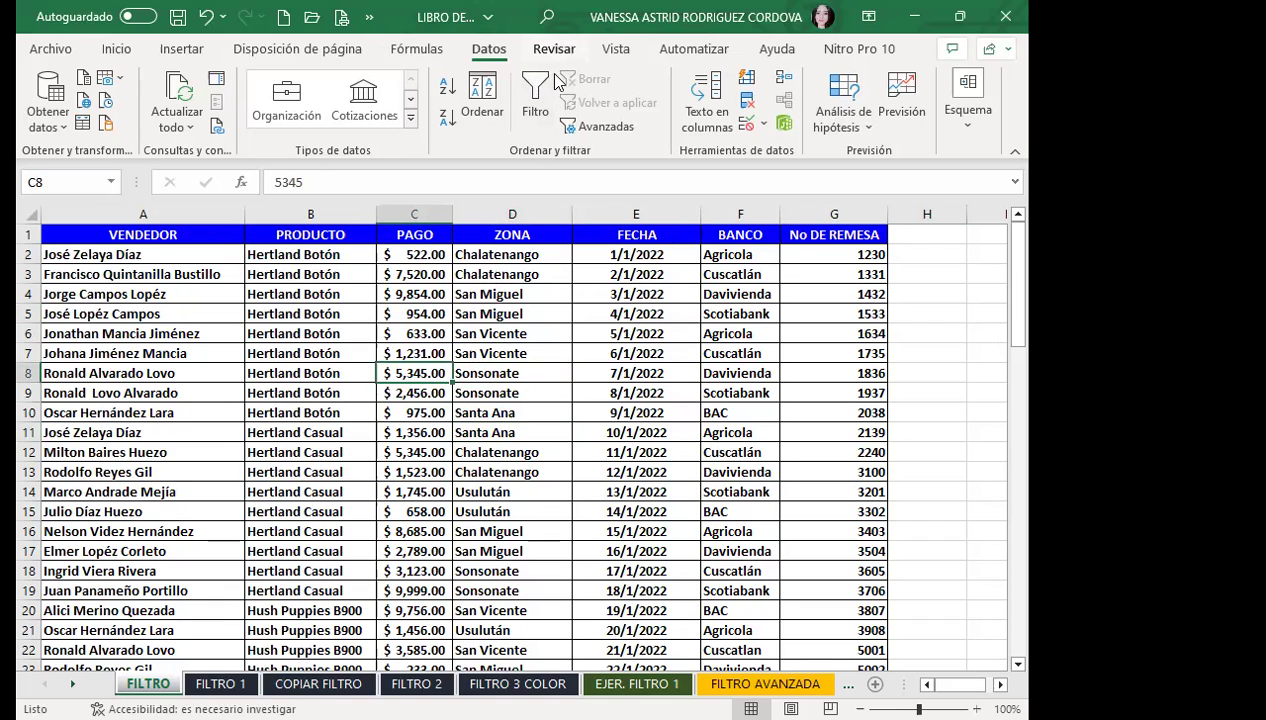
left_click(537, 95)
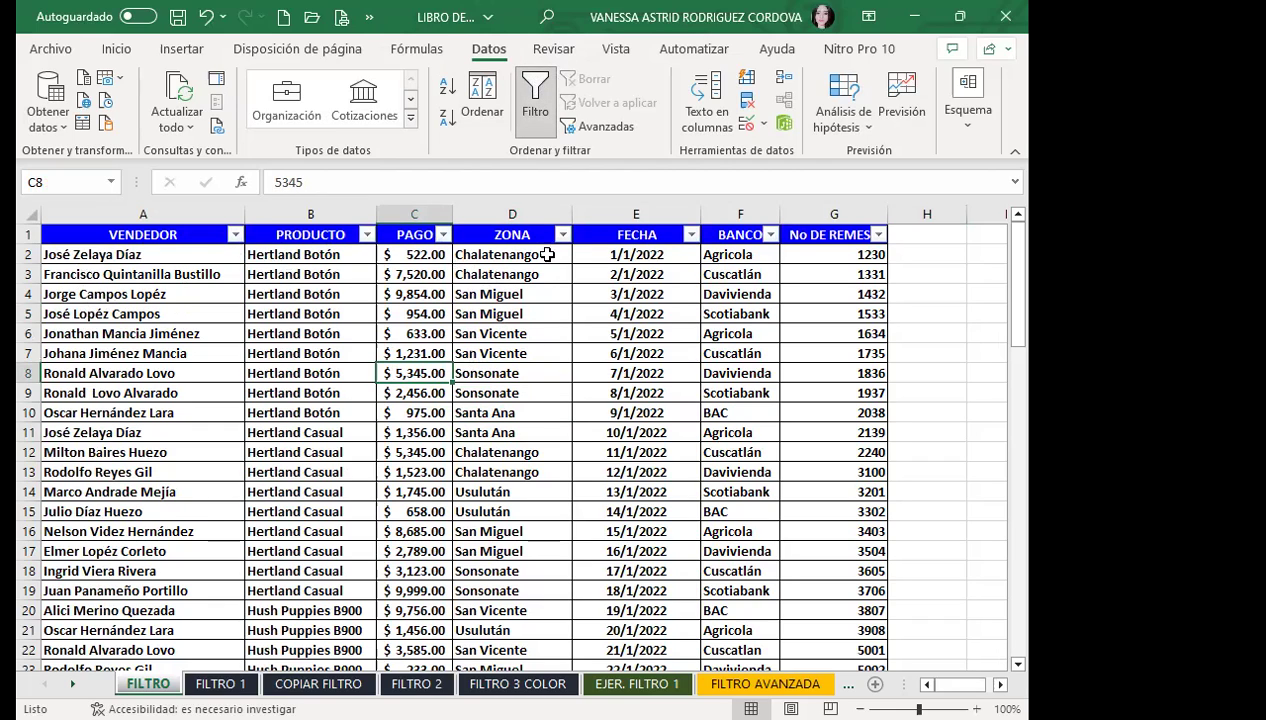
left_click(532, 92)
left_click(318, 376)
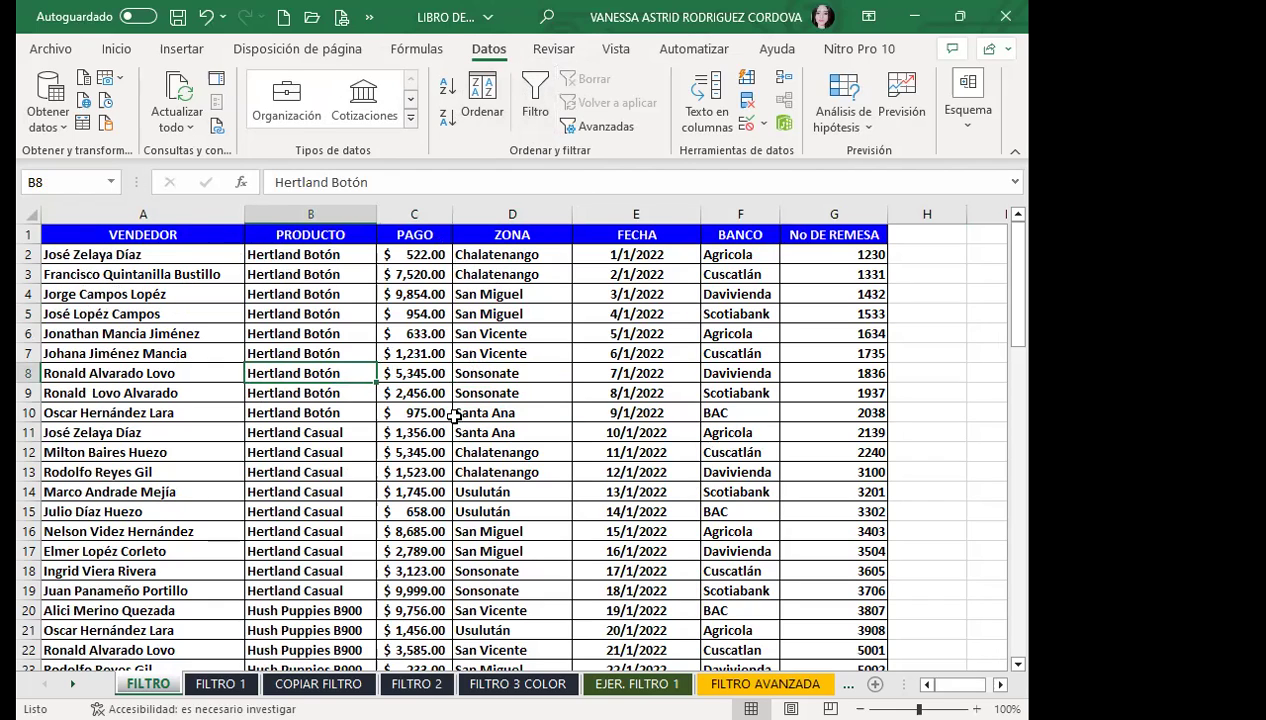
left_click(455, 416)
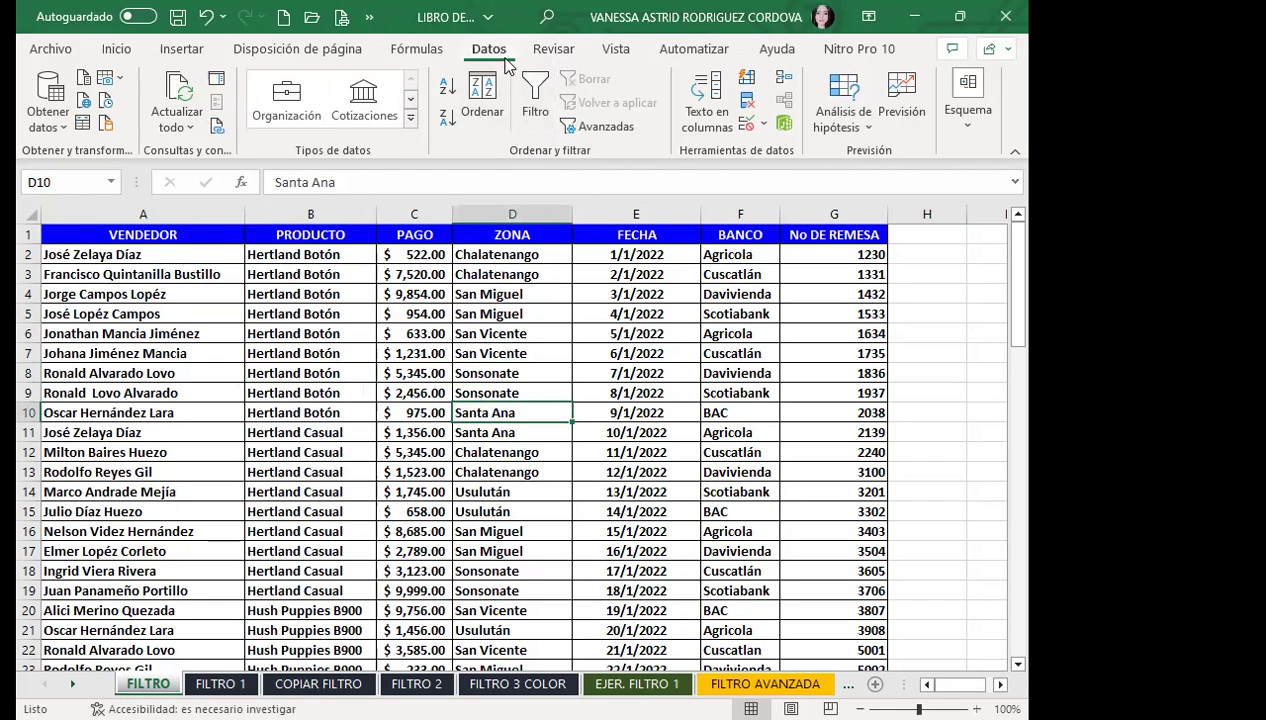
left_click(539, 92)
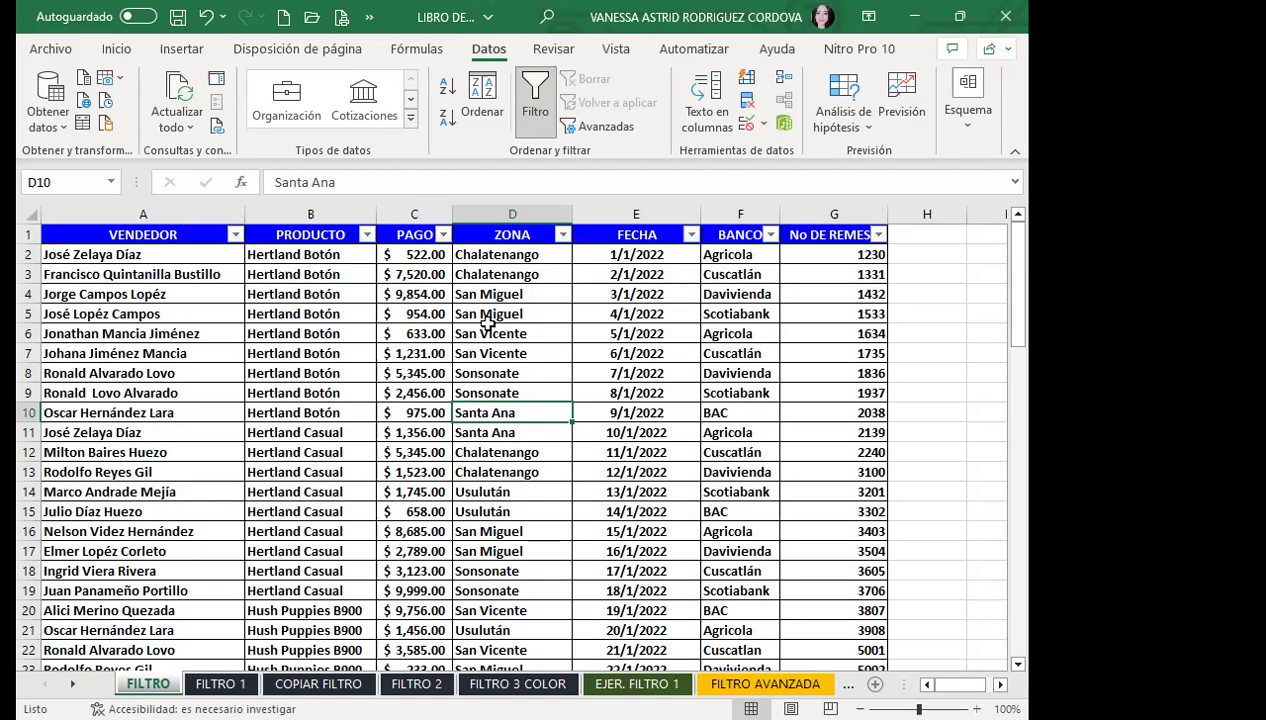
left_click(941, 333)
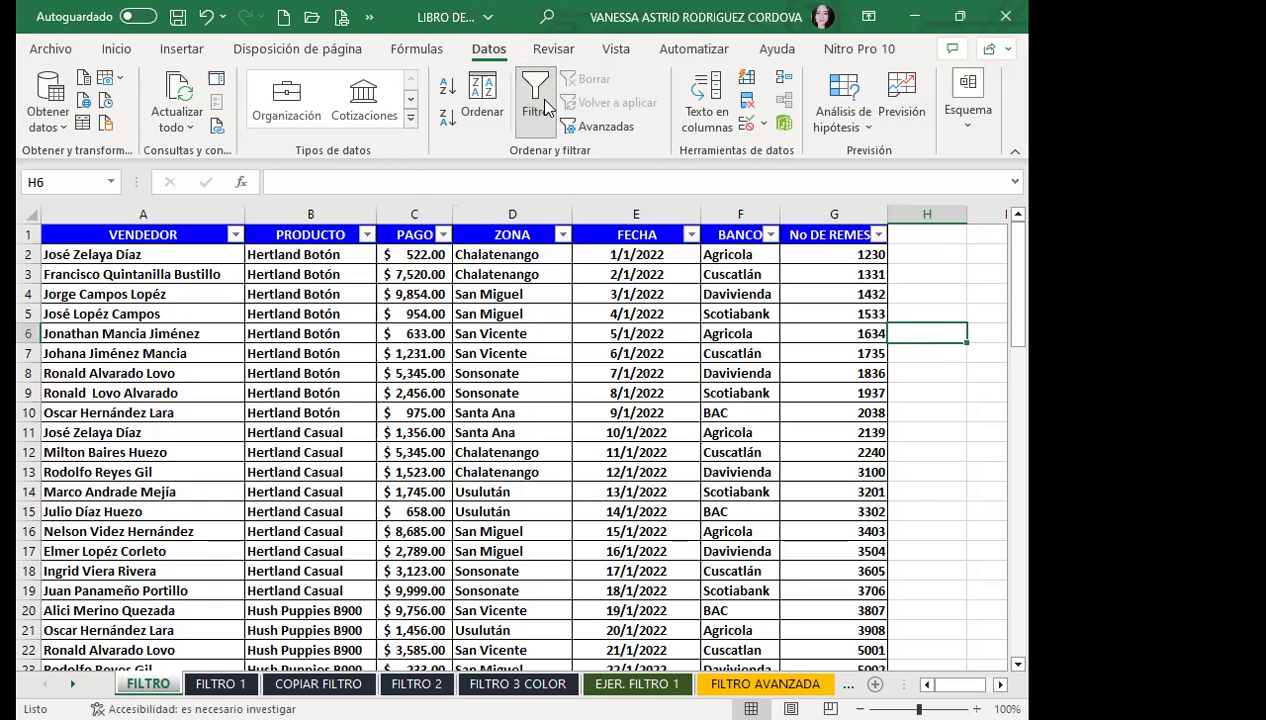
left_click(517, 366)
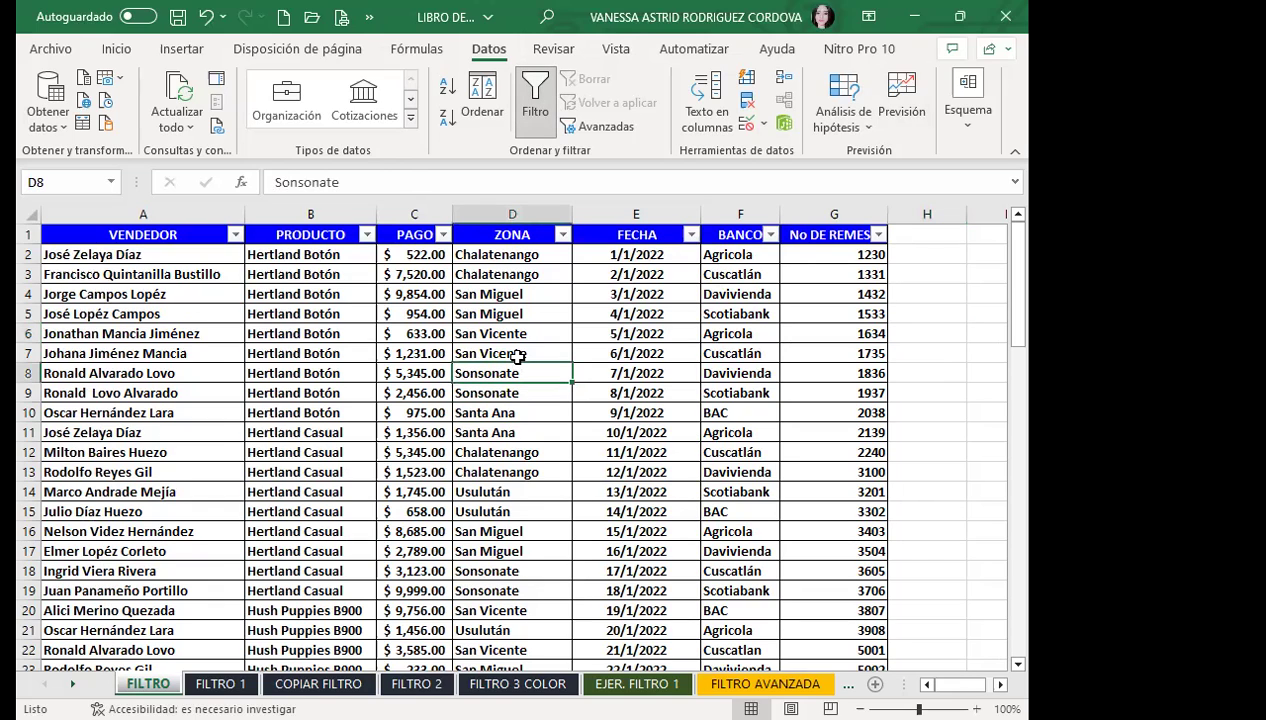
left_click(432, 368)
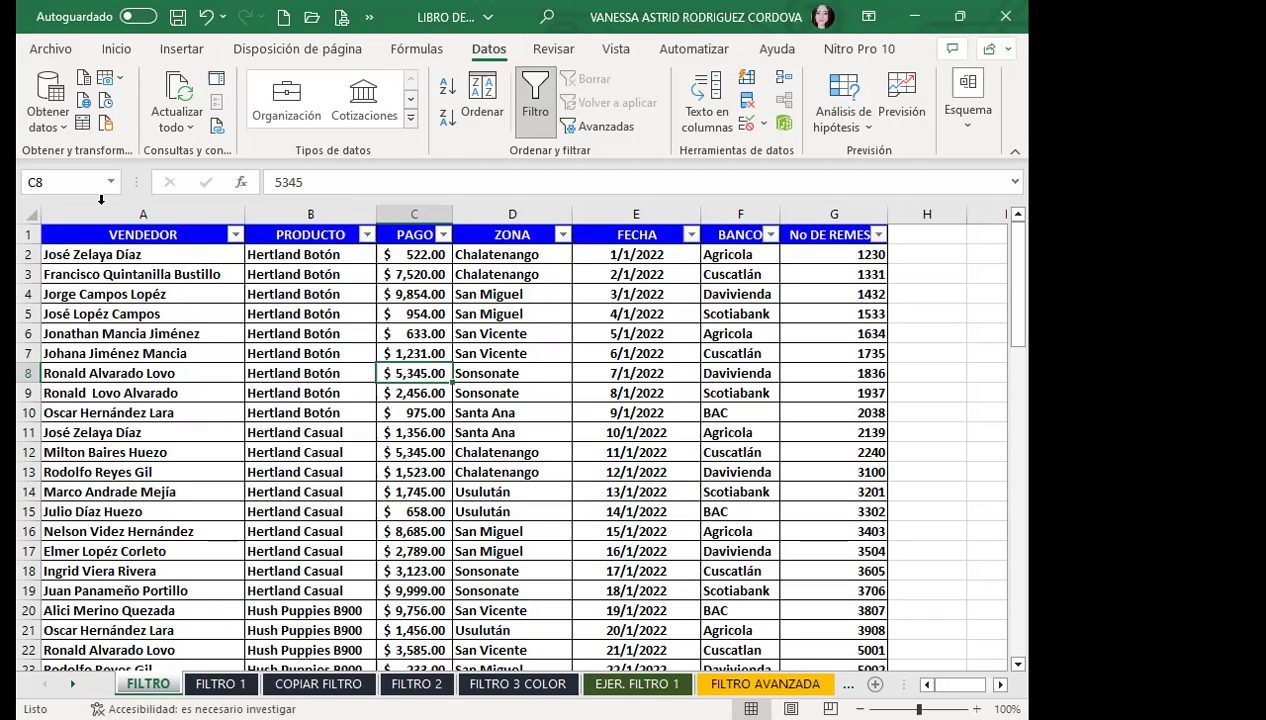
left_click(484, 374)
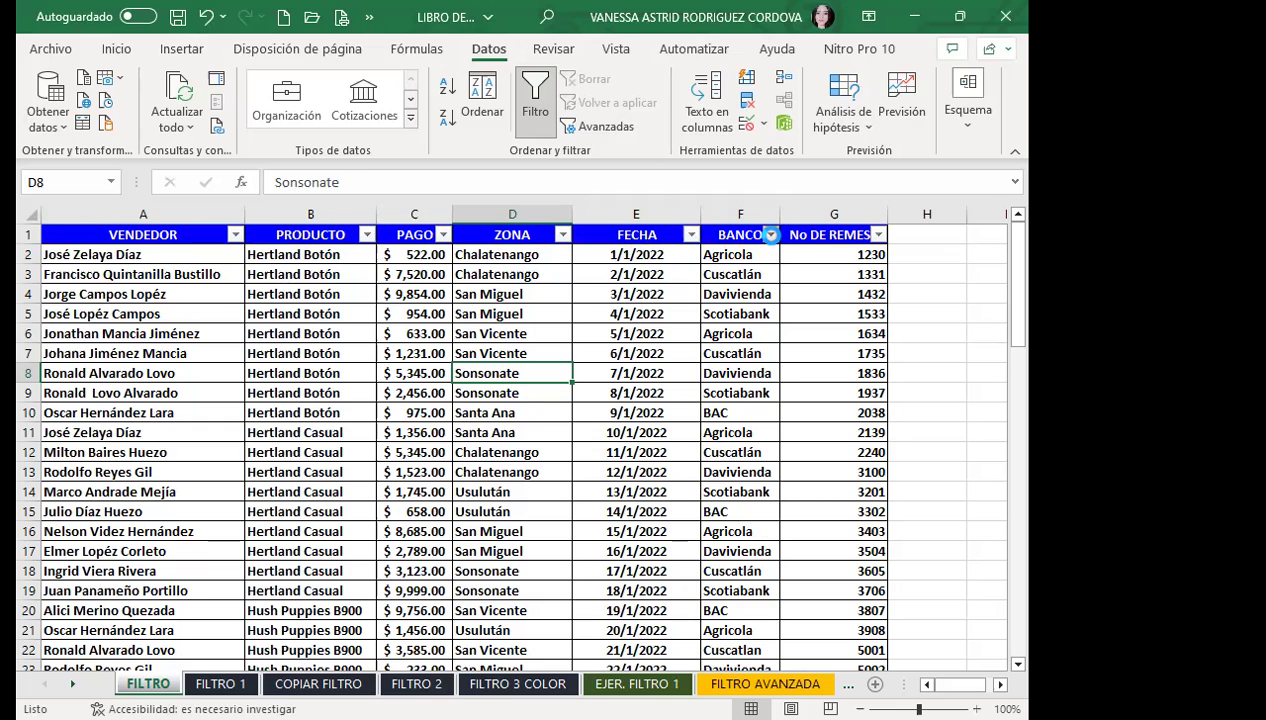
- Filter the BANCO column to only Agricola and Davivienda, leaving 14 of 31 records
left_click(771, 234)
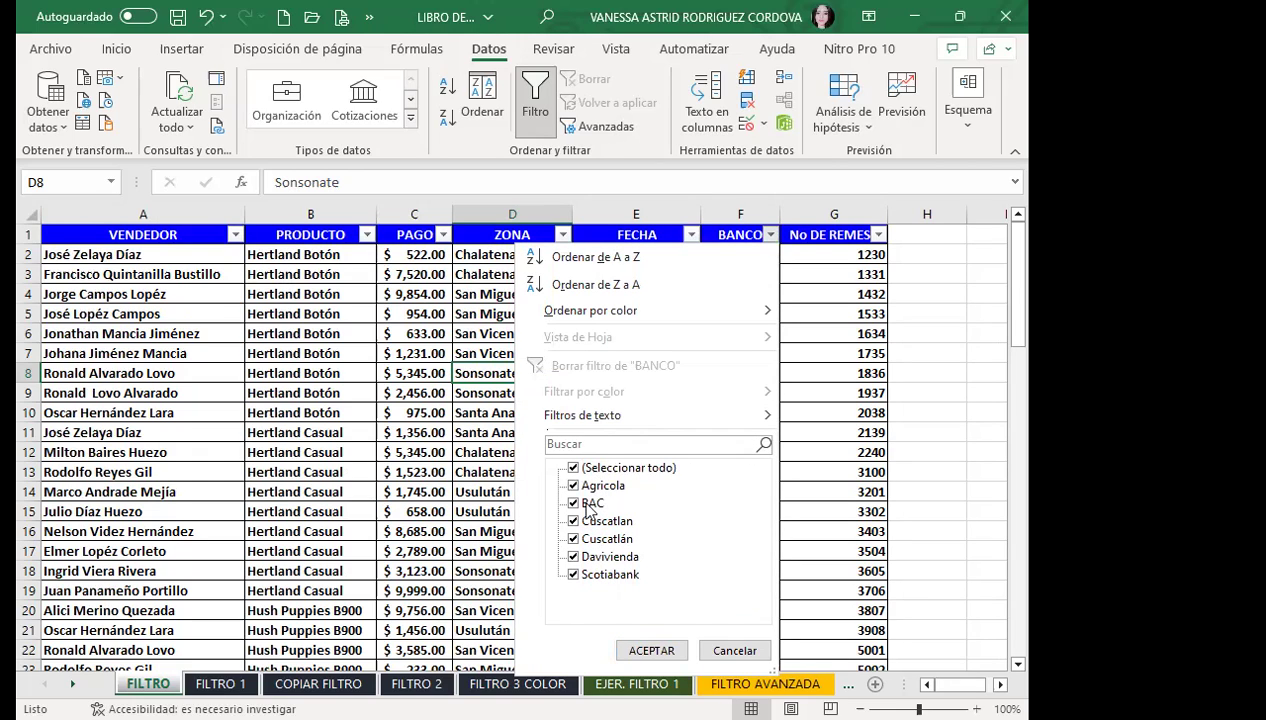
left_click(573, 470)
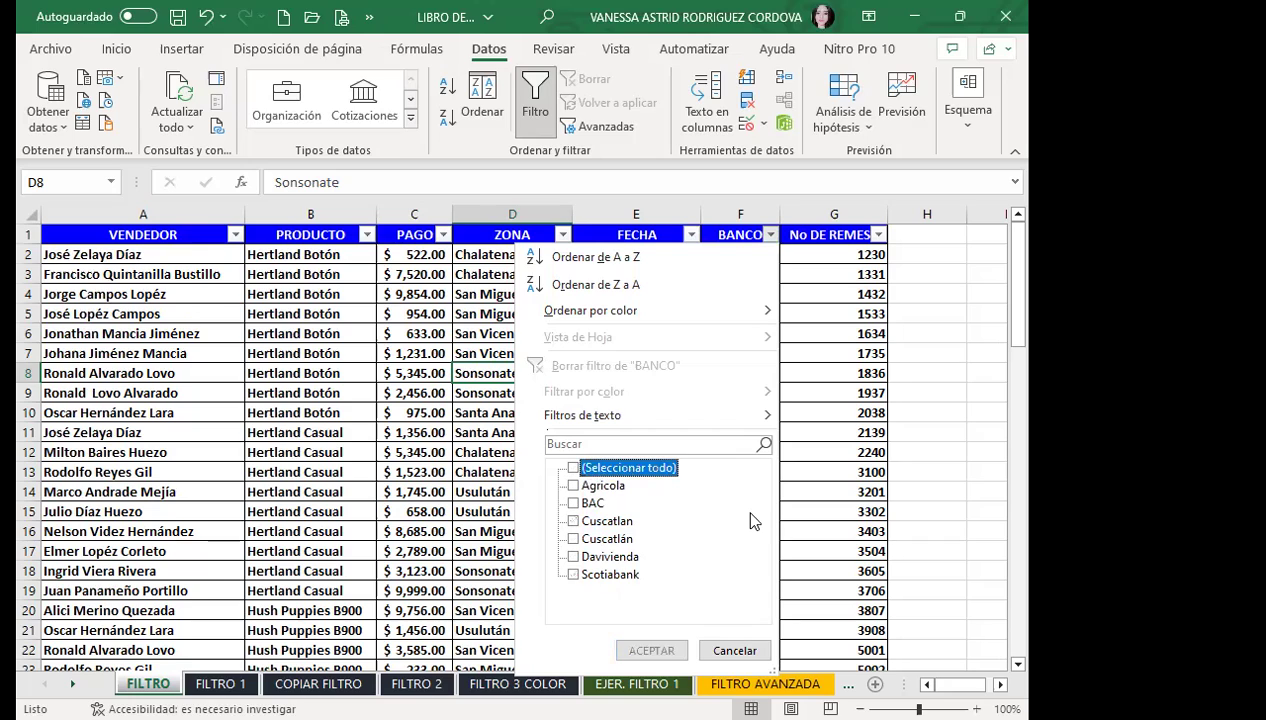
left_click(581, 487)
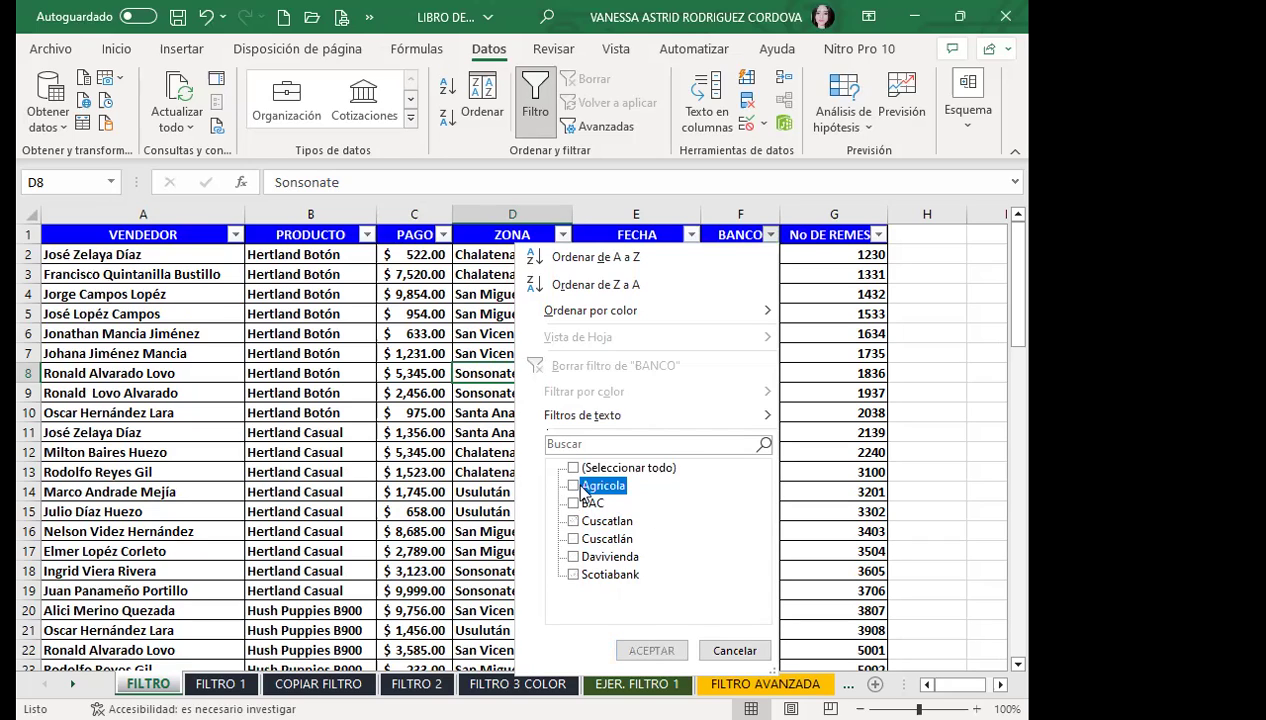
left_click(571, 558)
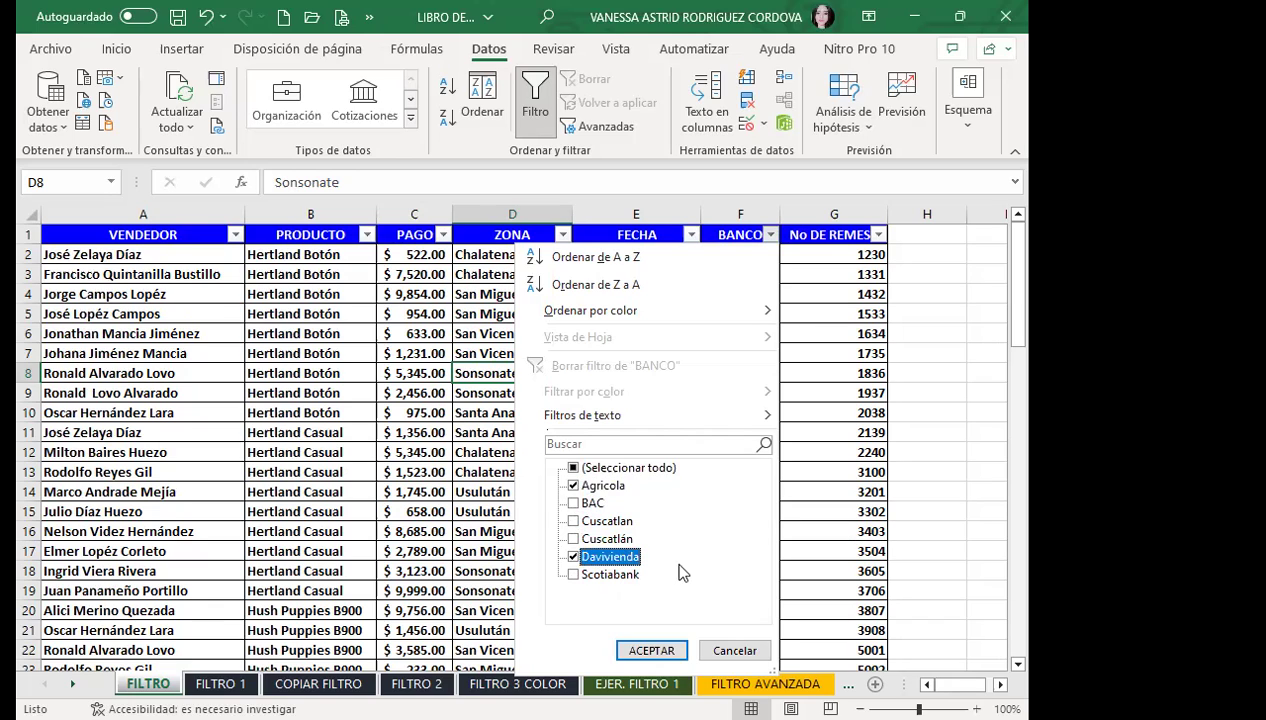
left_click(652, 651)
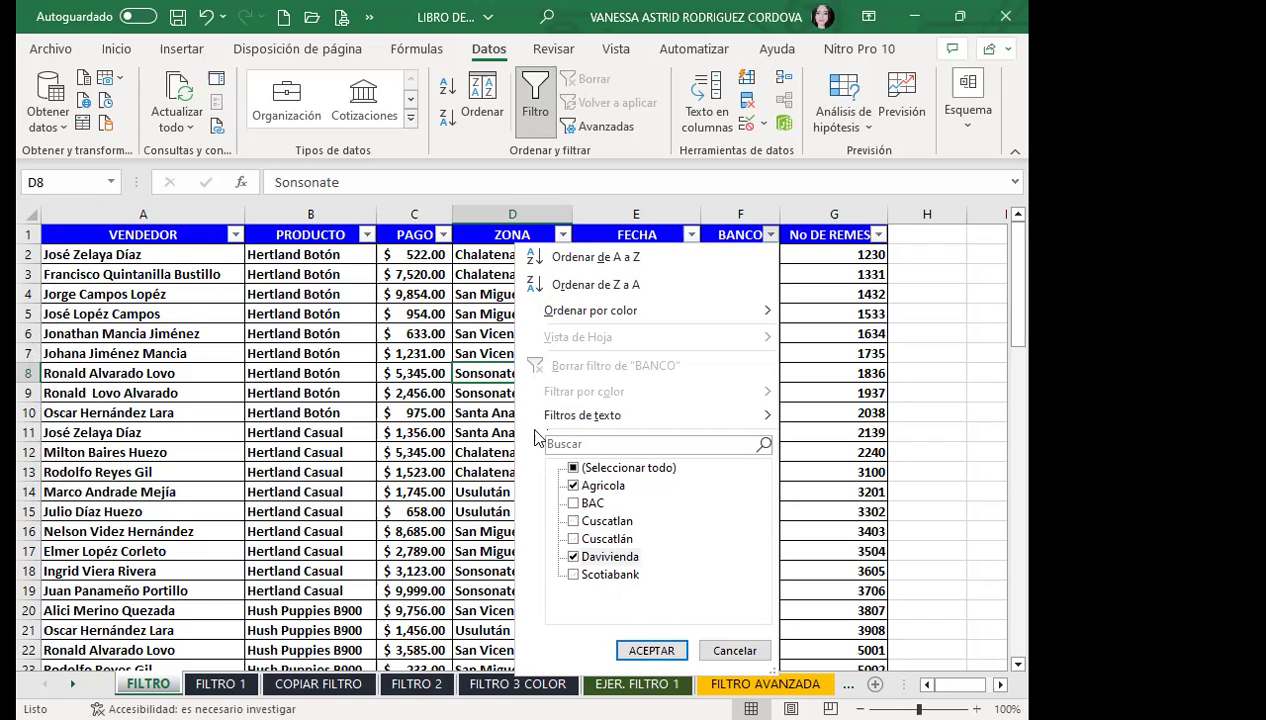
left_click(647, 654)
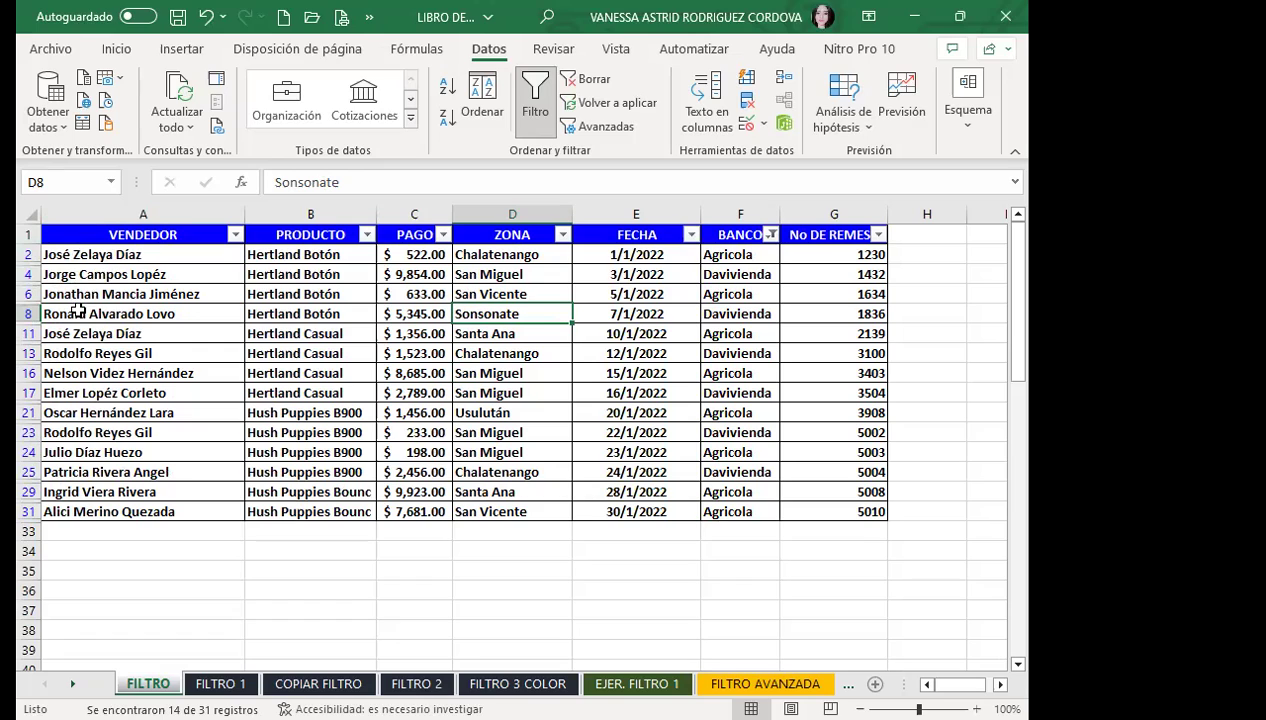
- Select the filtered table A1:G31, then the empty block A37:G50
left_click(90, 560)
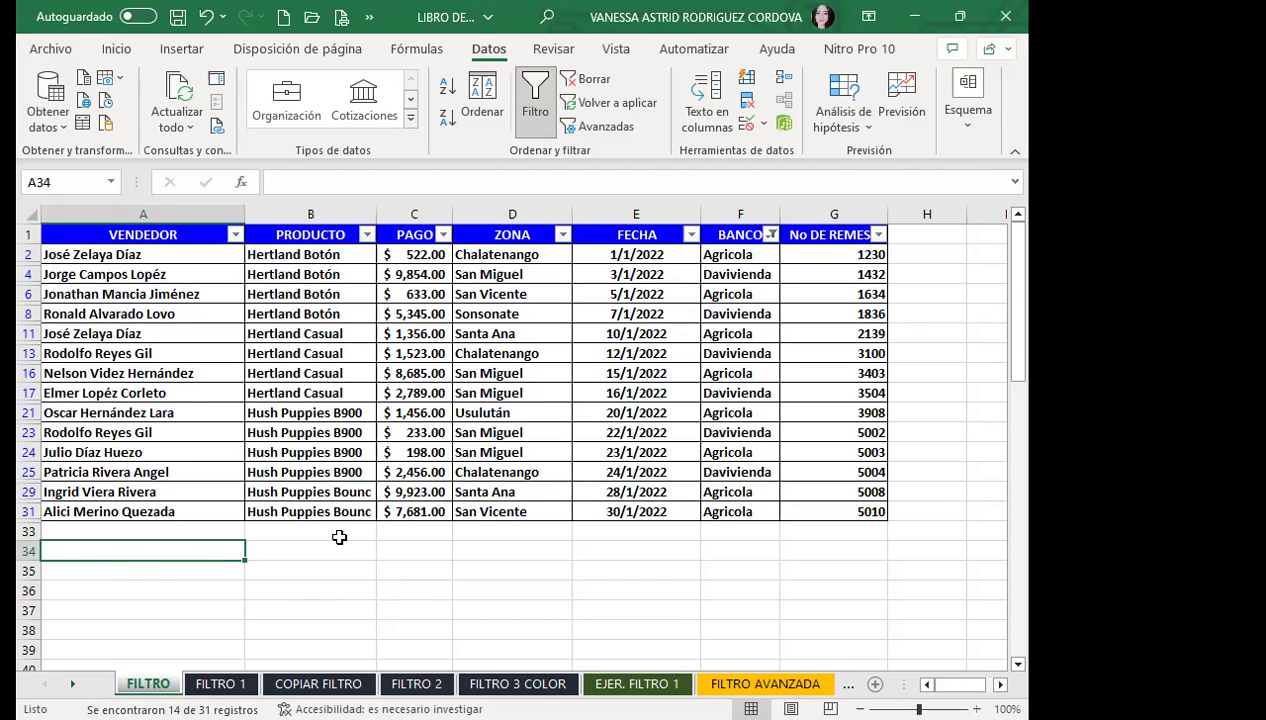
left_click_drag(128, 234, 832, 511)
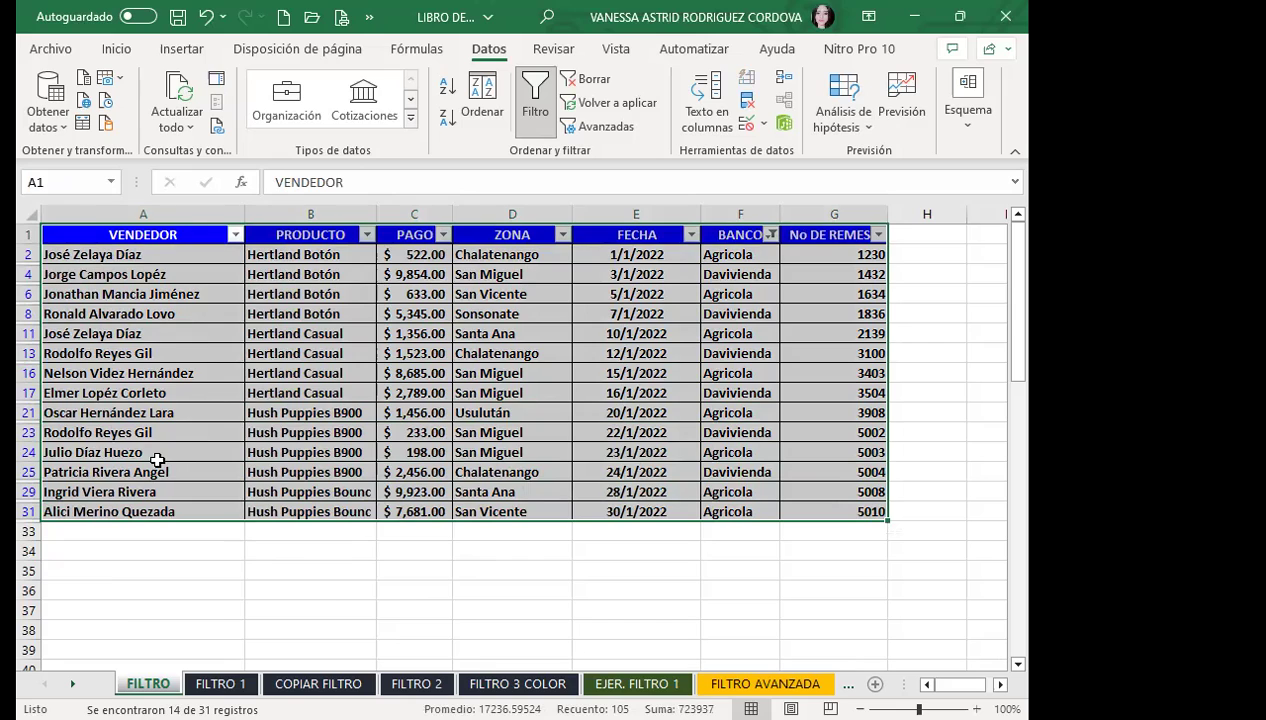
scroll(86, 343, "down", 5)
left_click_drag(79, 313, 790, 501)
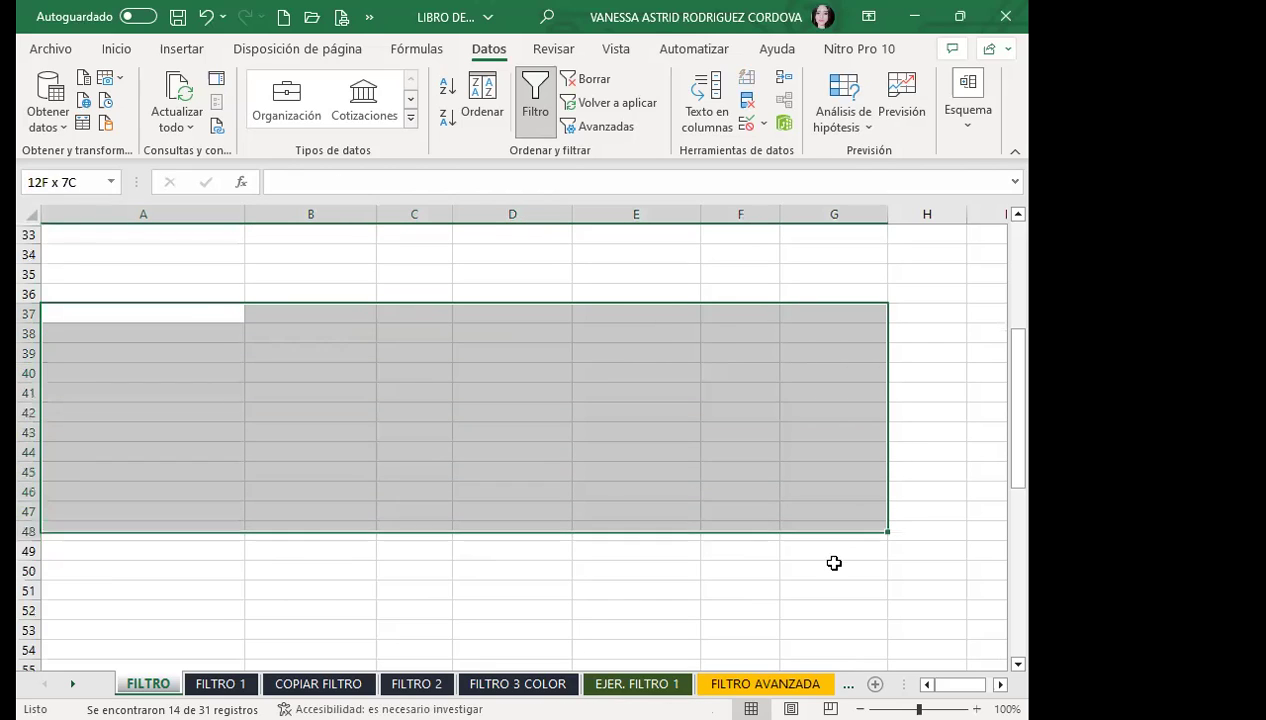
- Copy the empty block A37:G50 from the Inicio tab, cancel the copy, and select A11
left_click(116, 48)
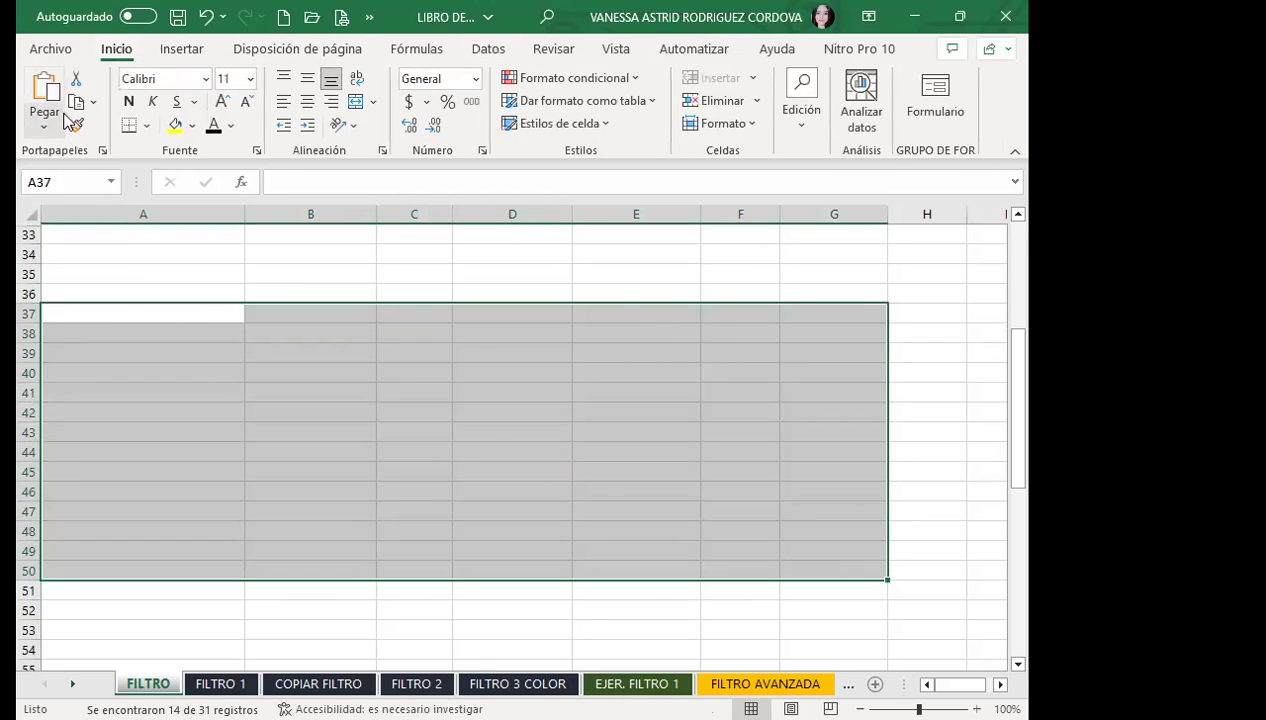
key("ctrl+c")
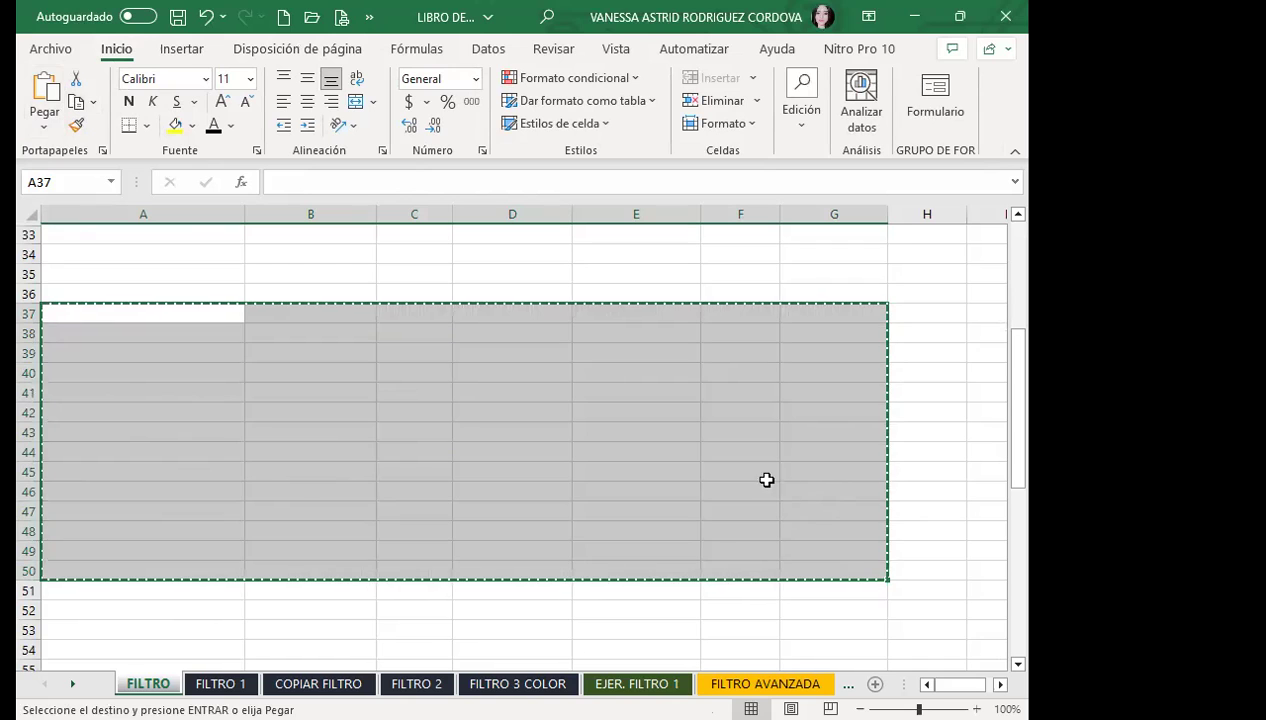
key("Escape")
scroll(304, 431, "up", 5)
scroll(304, 431, "up", 1)
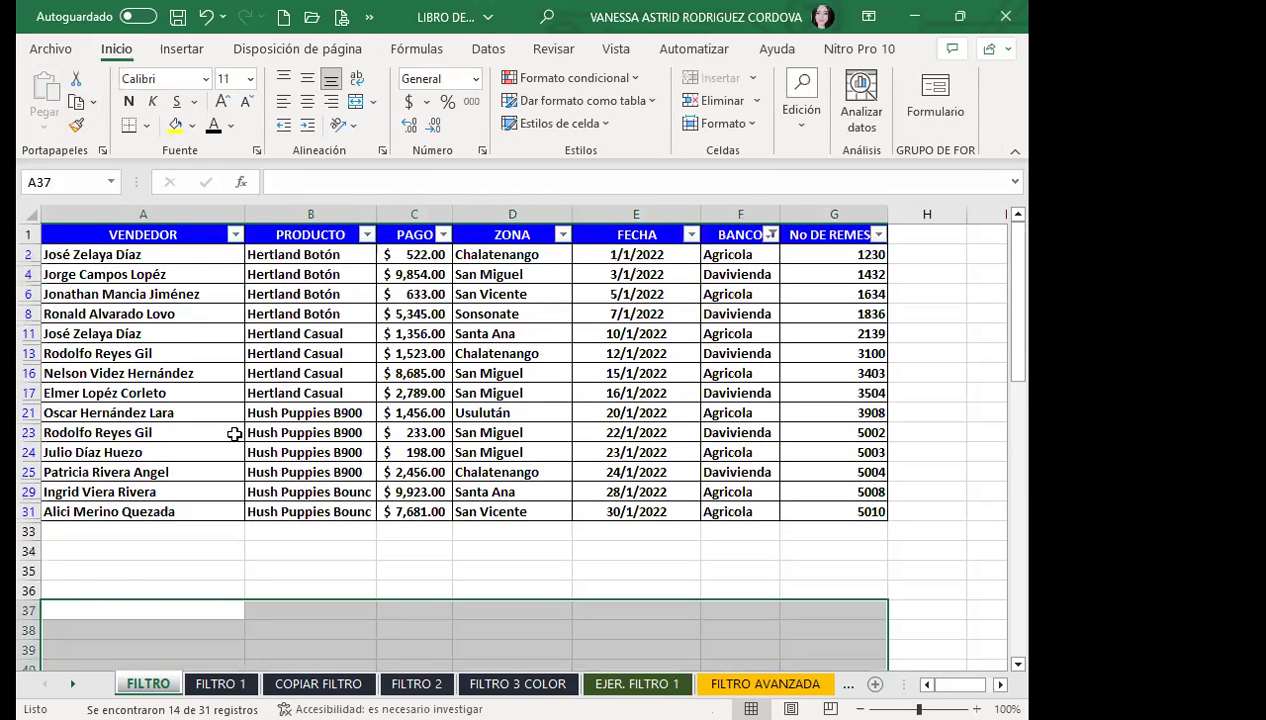
left_click(190, 338)
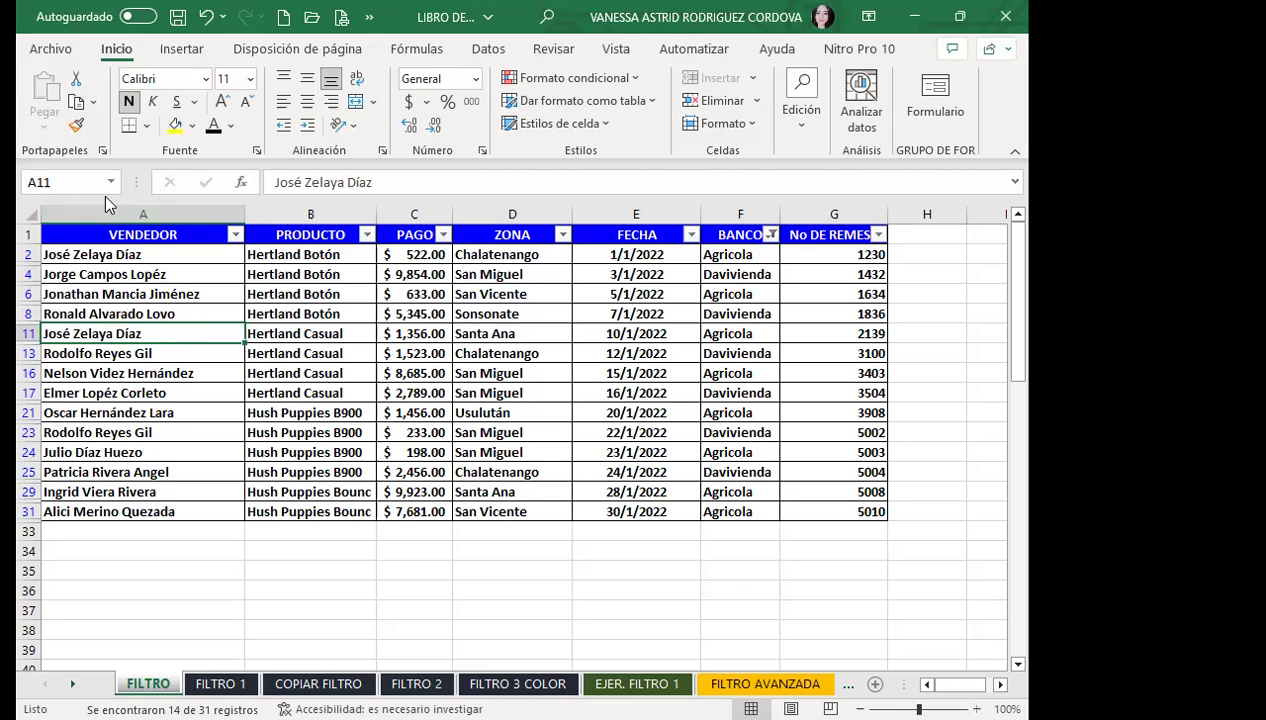
mouse_move(100, 234)
left_mouse_down()
mouse_move(748, 453)
mouse_move(810, 518)
left_mouse_up()
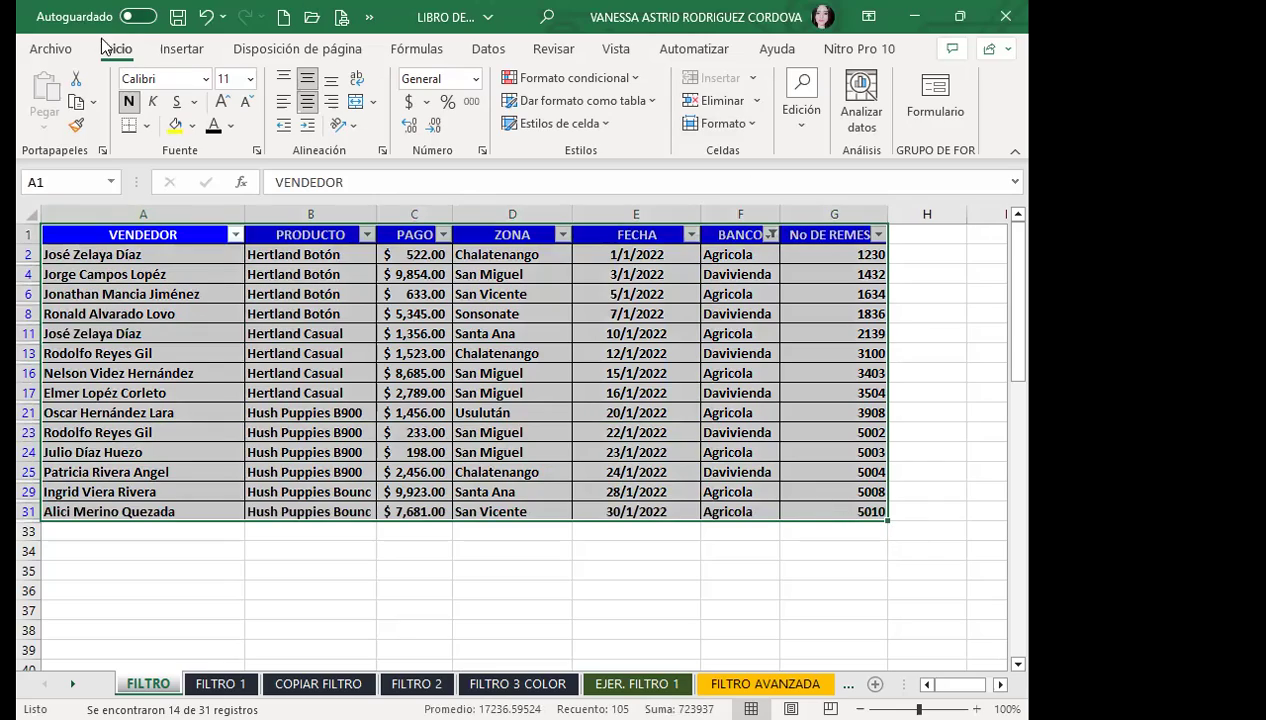
left_click(75, 102)
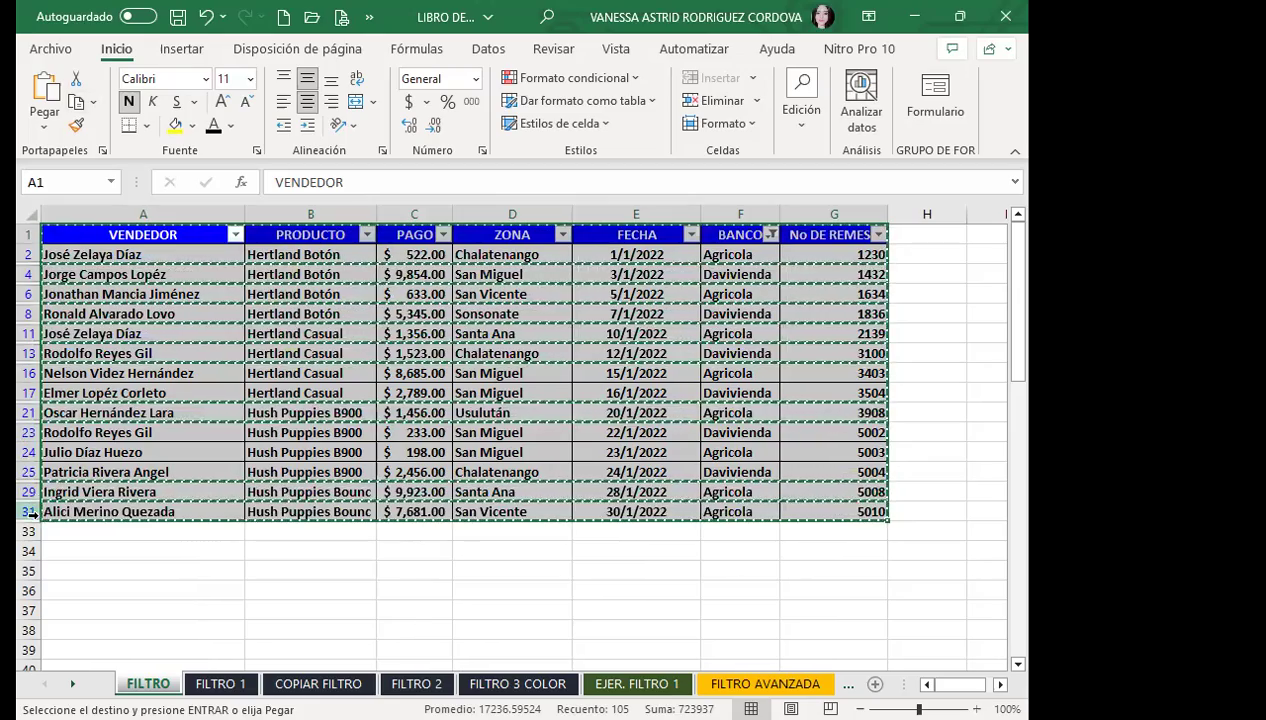
key("ctrl+v")
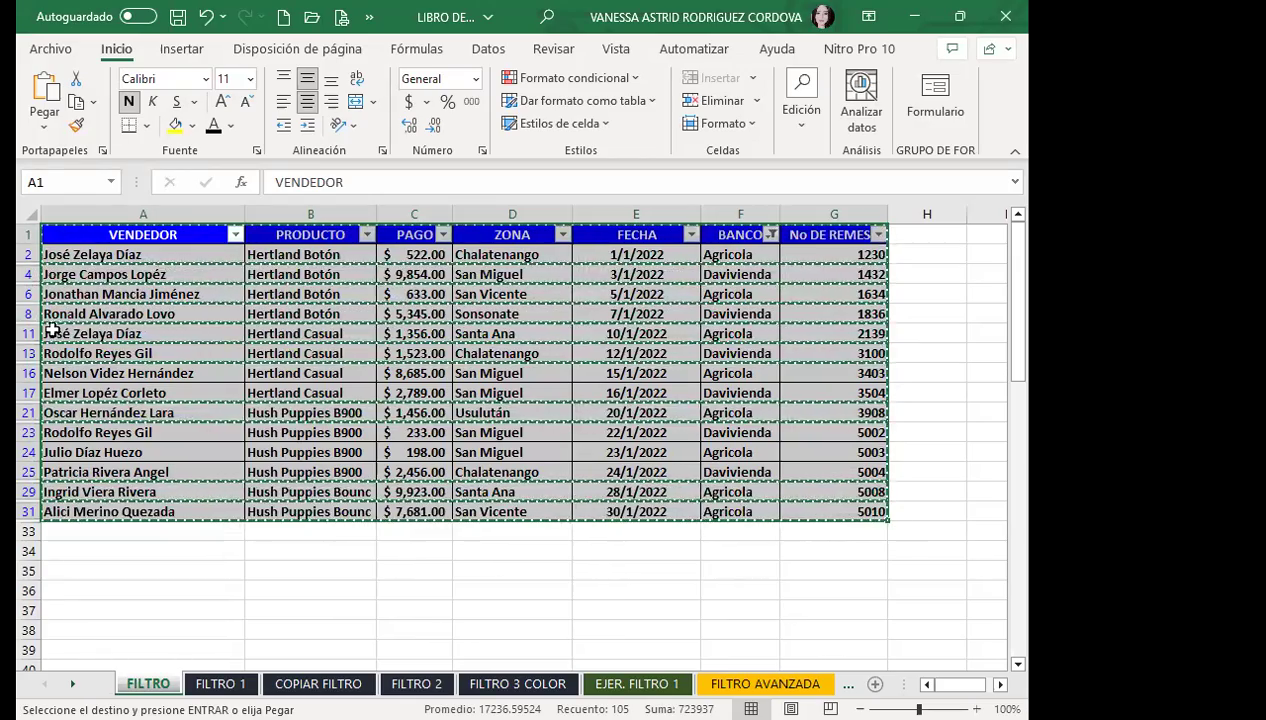
key("Escape")
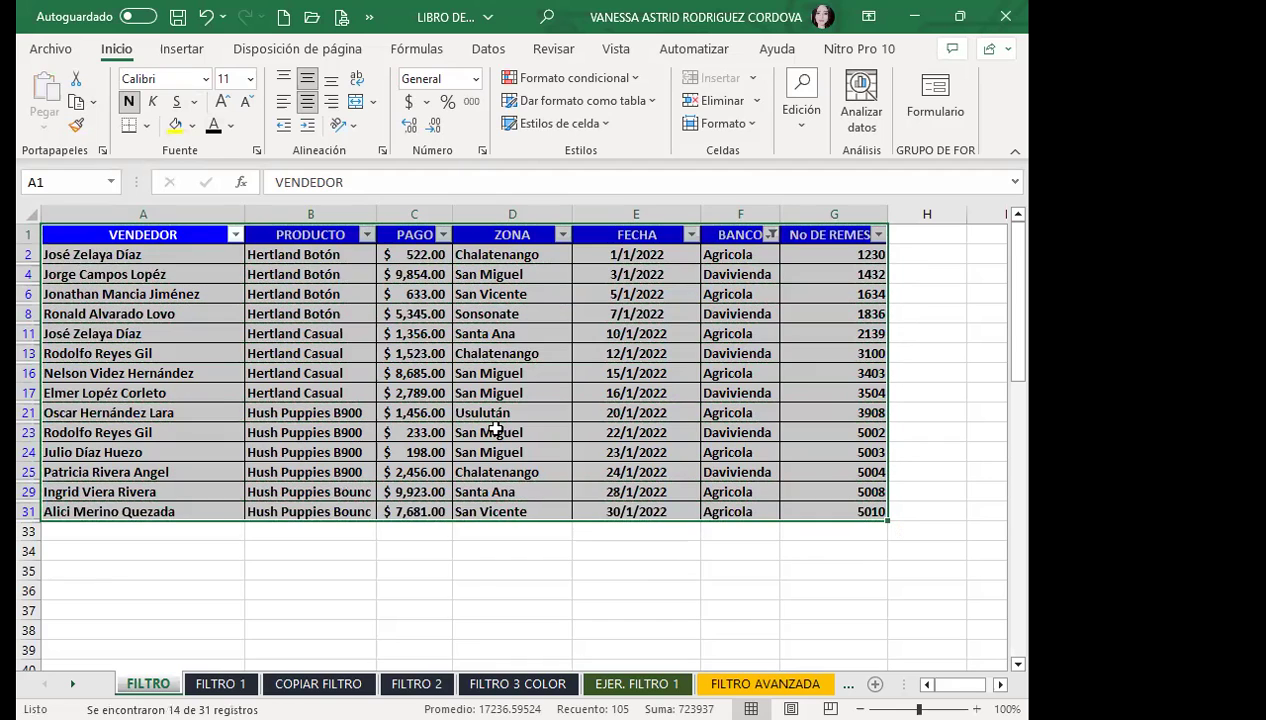
left_click(418, 394)
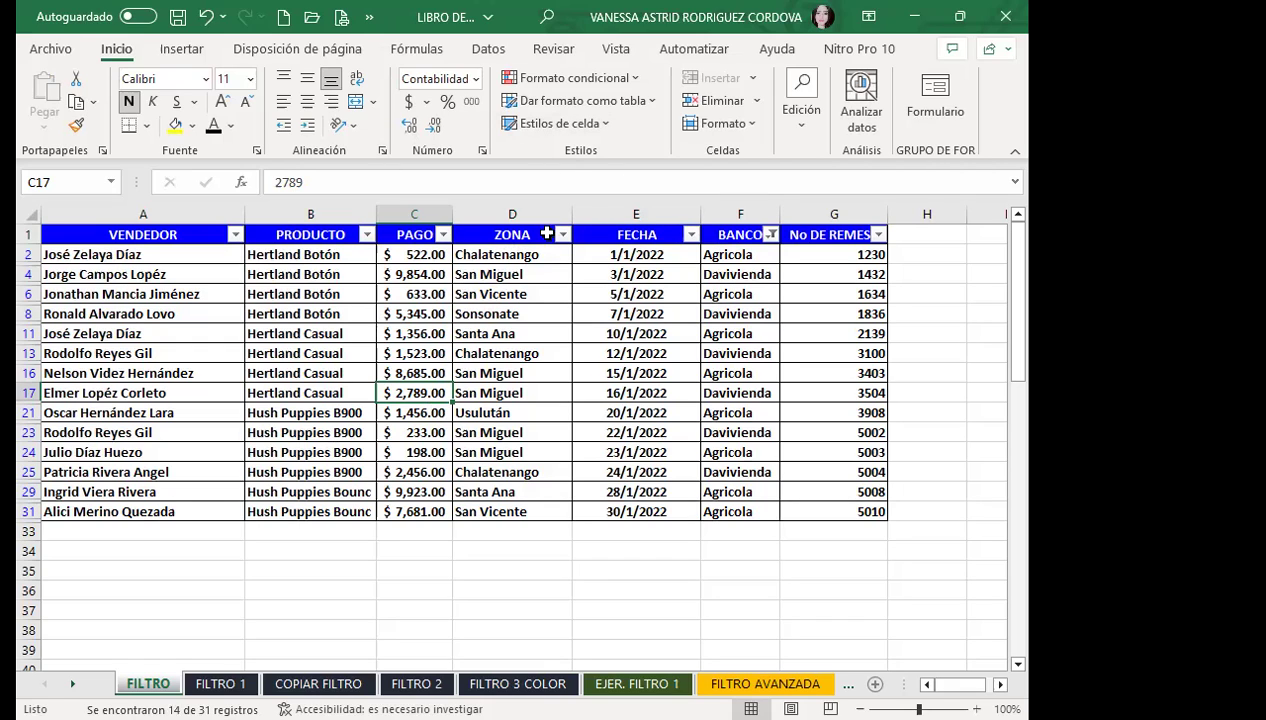
- Uncheck San Vicente, San Miguel, Chalatenango and Usulután in the ZONA filter, keeping Santa Ana and Sonsonate
left_click(562, 234)
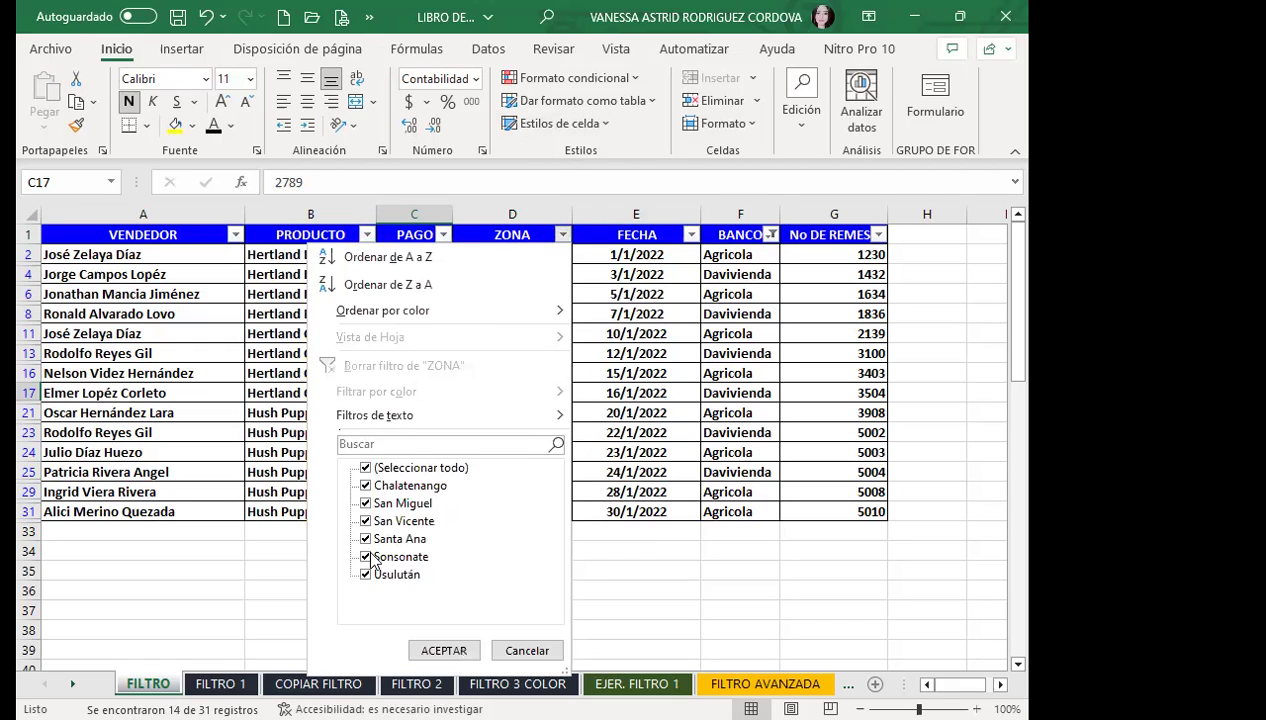
left_click(368, 521)
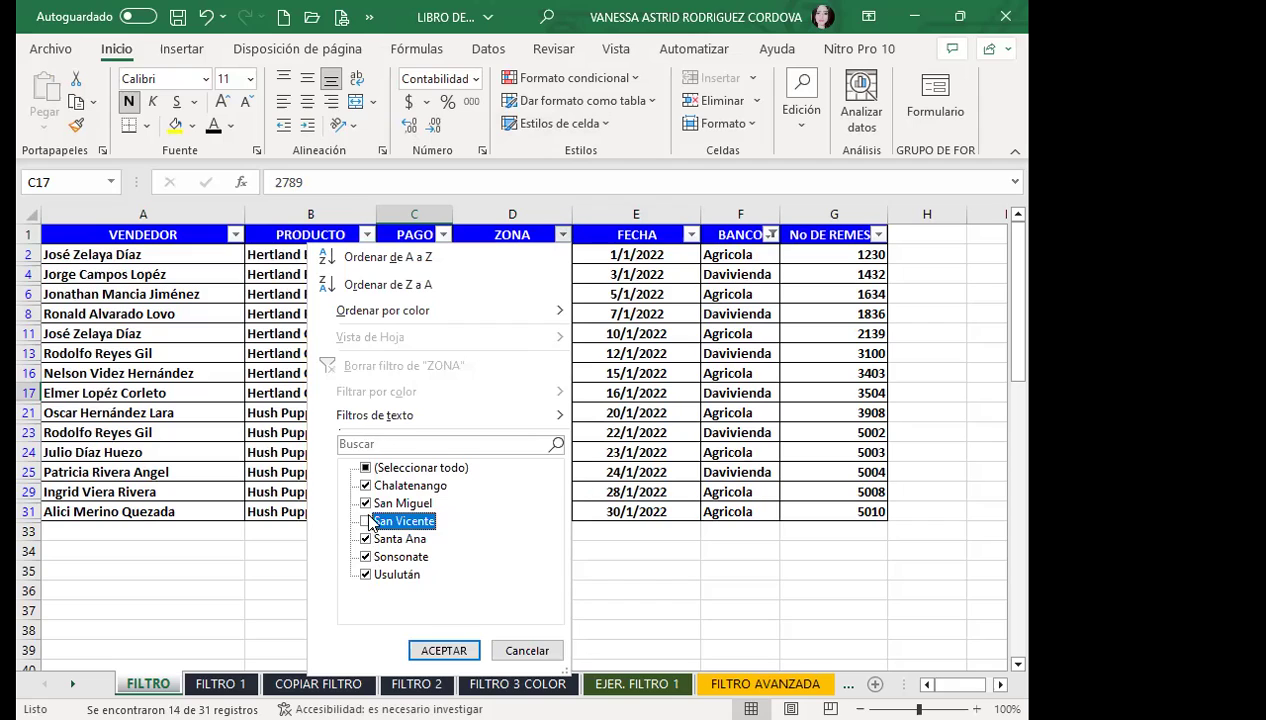
left_click(366, 503)
left_click(366, 485)
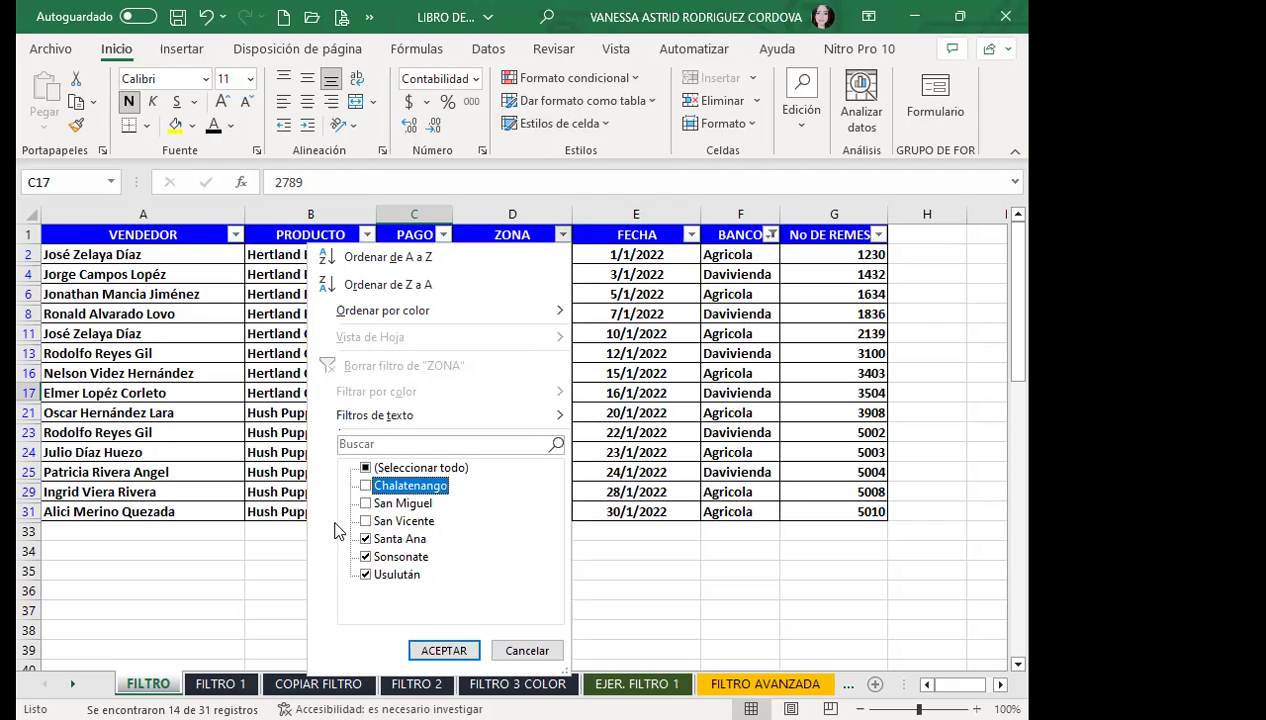
left_click(366, 574)
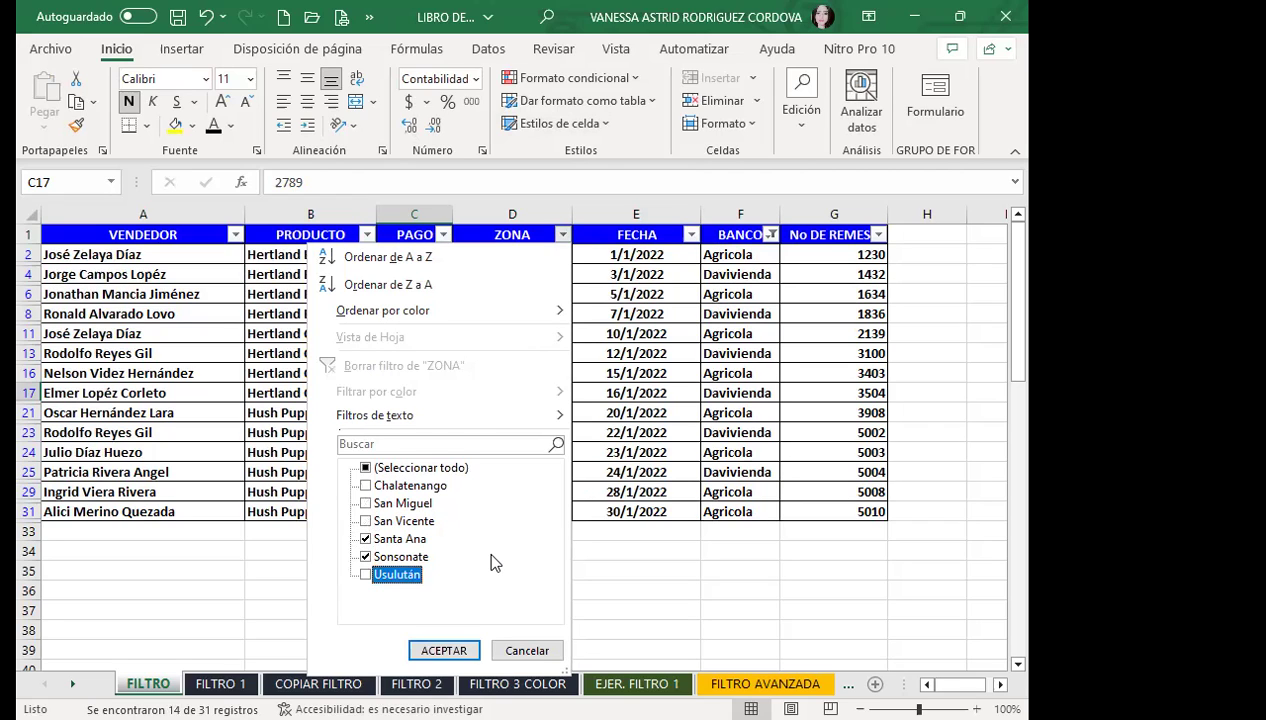
left_click(447, 651)
left_click(449, 653)
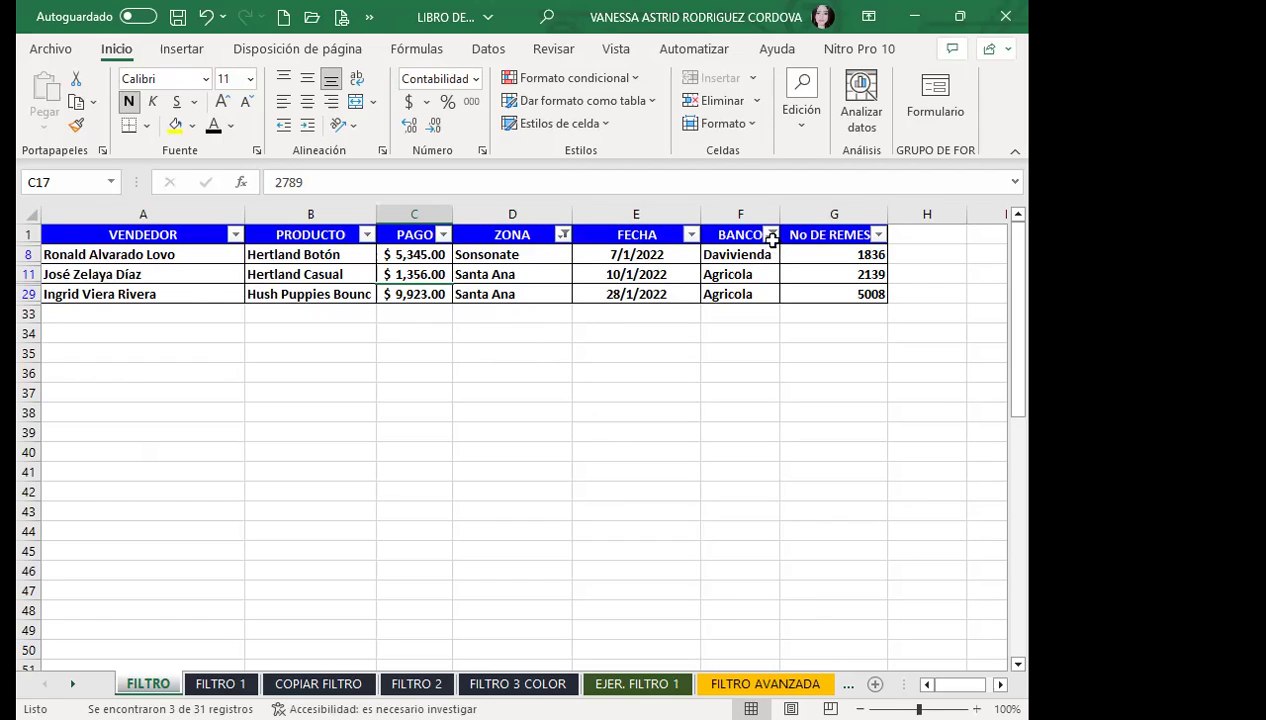
- Look over the Datos tab and the Inicio Edición > Ordenar y filtrar list, ending on Datos
left_click(487, 50)
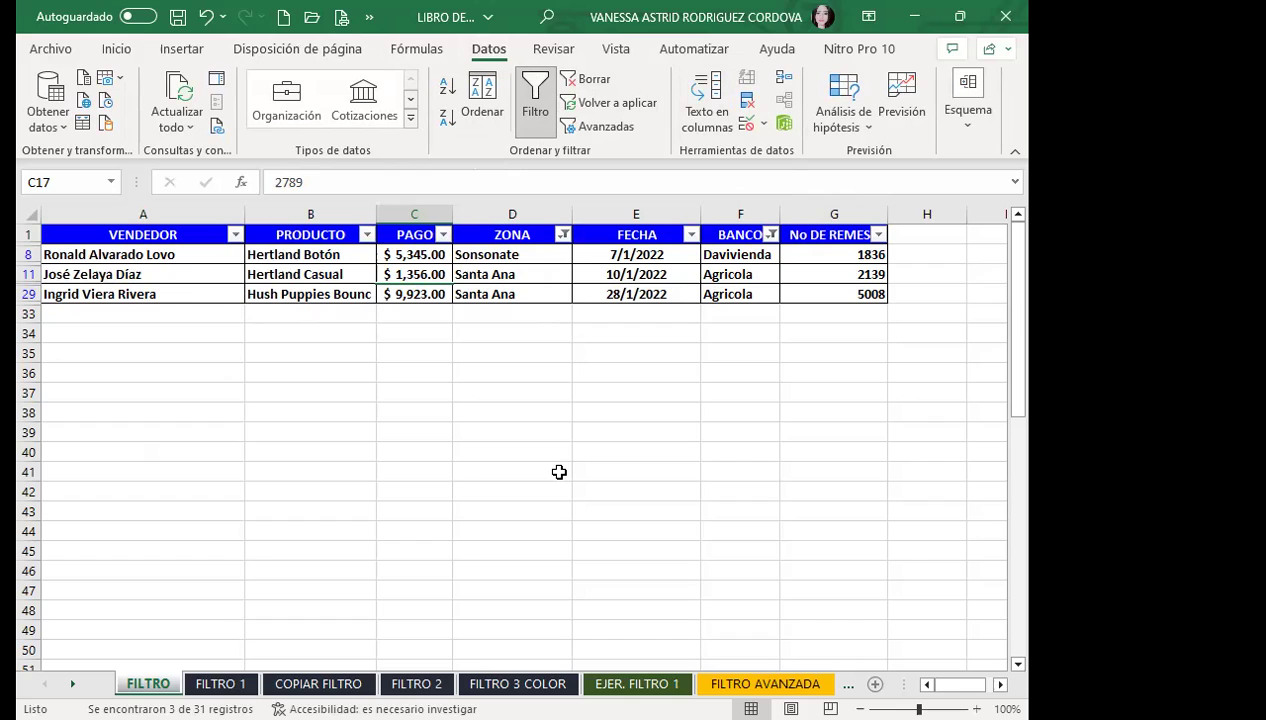
left_click(118, 50)
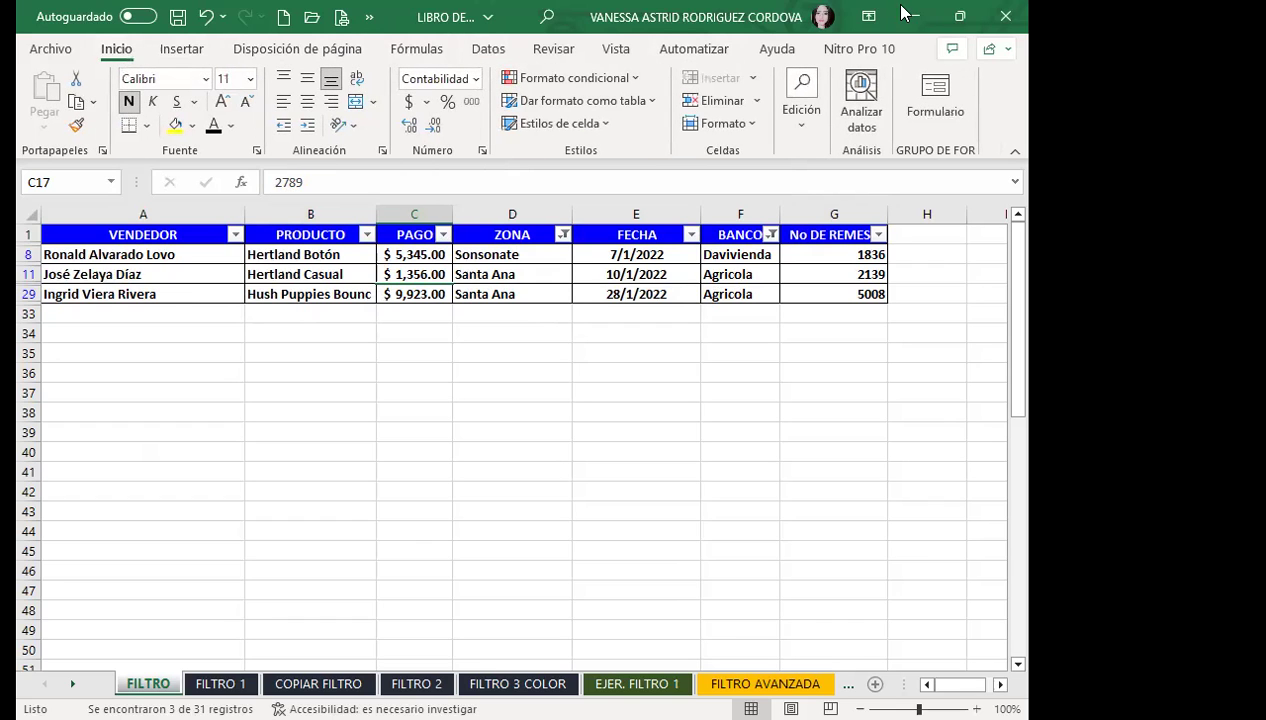
left_click(800, 120)
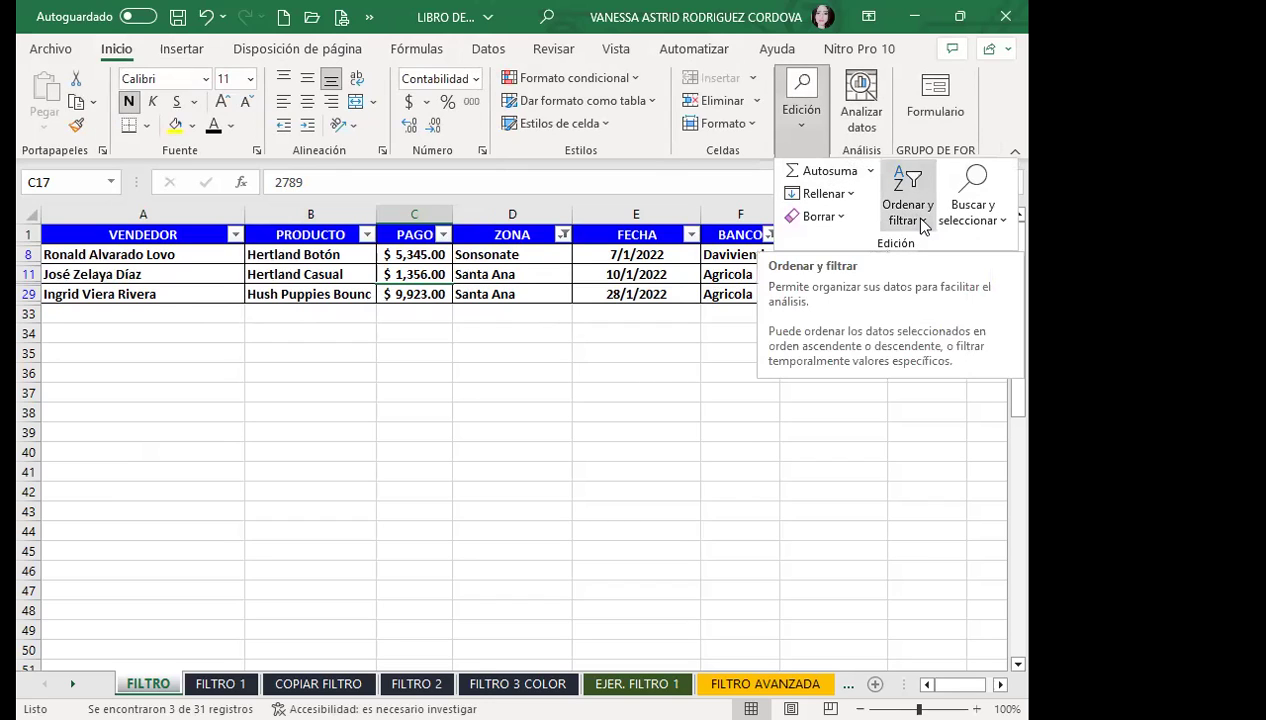
left_click(925, 226)
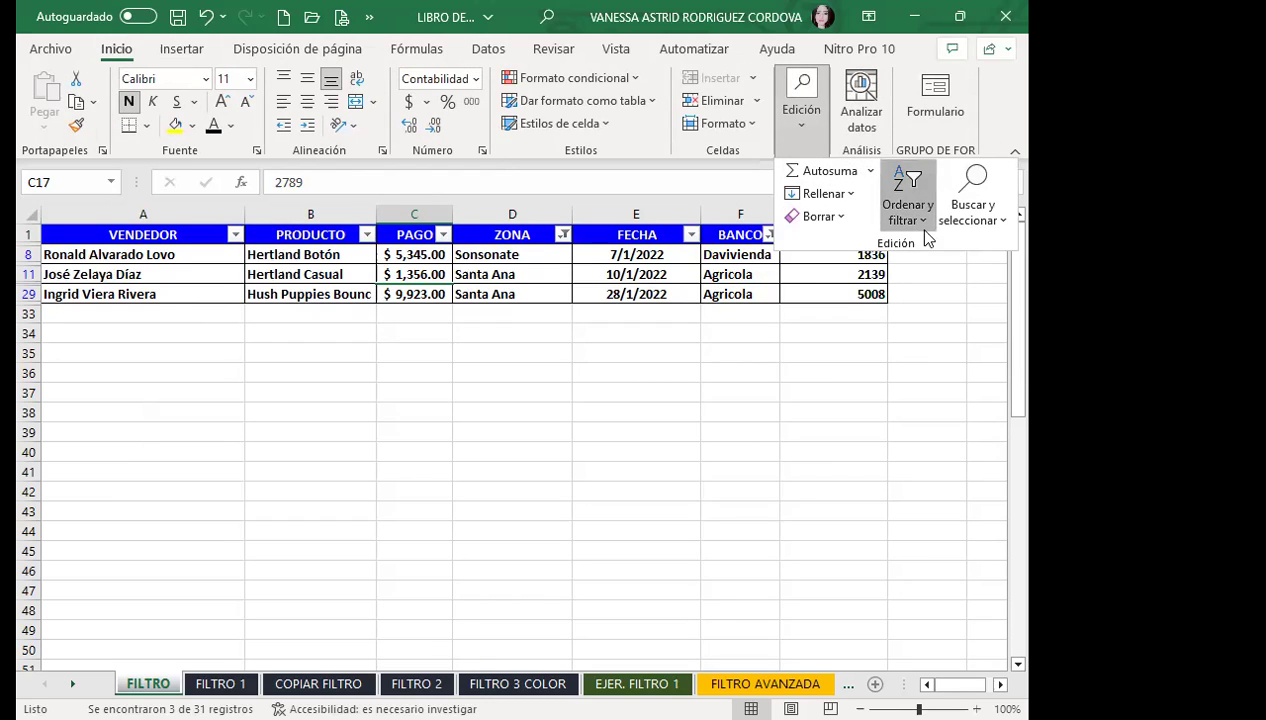
left_click(925, 226)
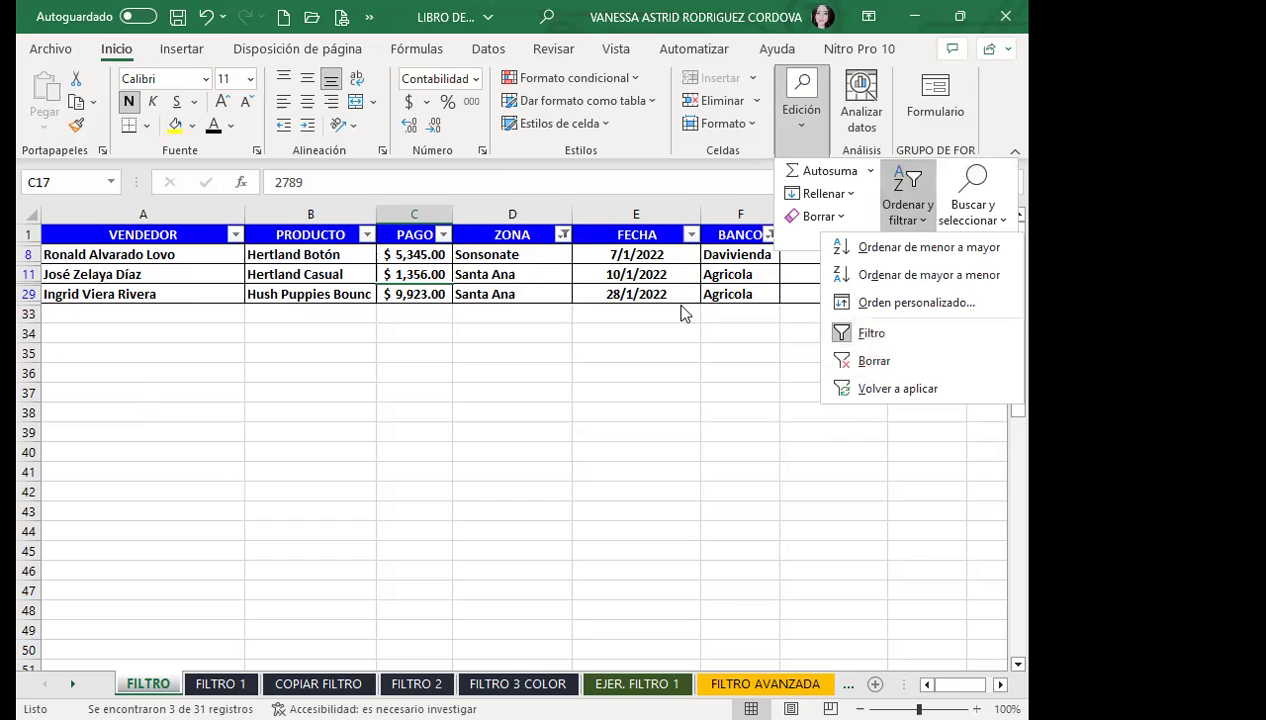
left_click(488, 48)
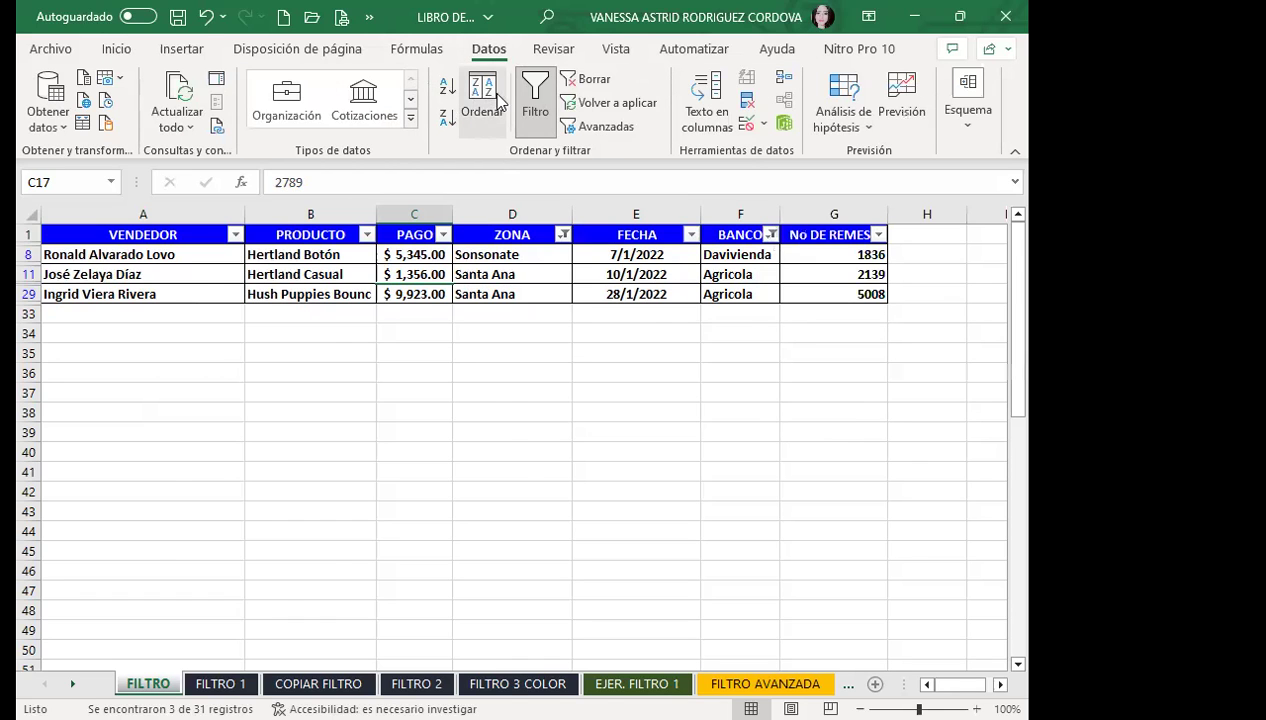
- Switch Filtro off on Datos, scroll through all 31 sales rows, and select D10
left_click(535, 95)
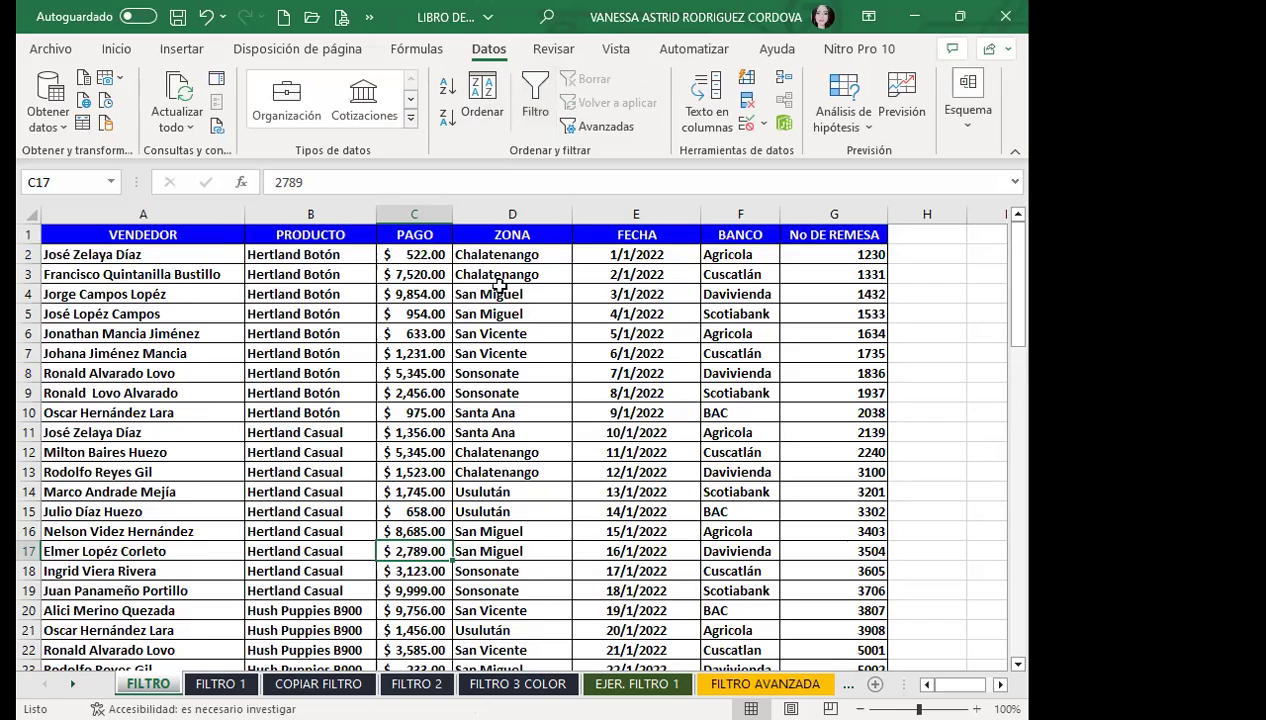
scroll(499, 411, "down", 3)
scroll(499, 411, "down", 5)
scroll(499, 411, "down", 3)
scroll(499, 411, "up", 3)
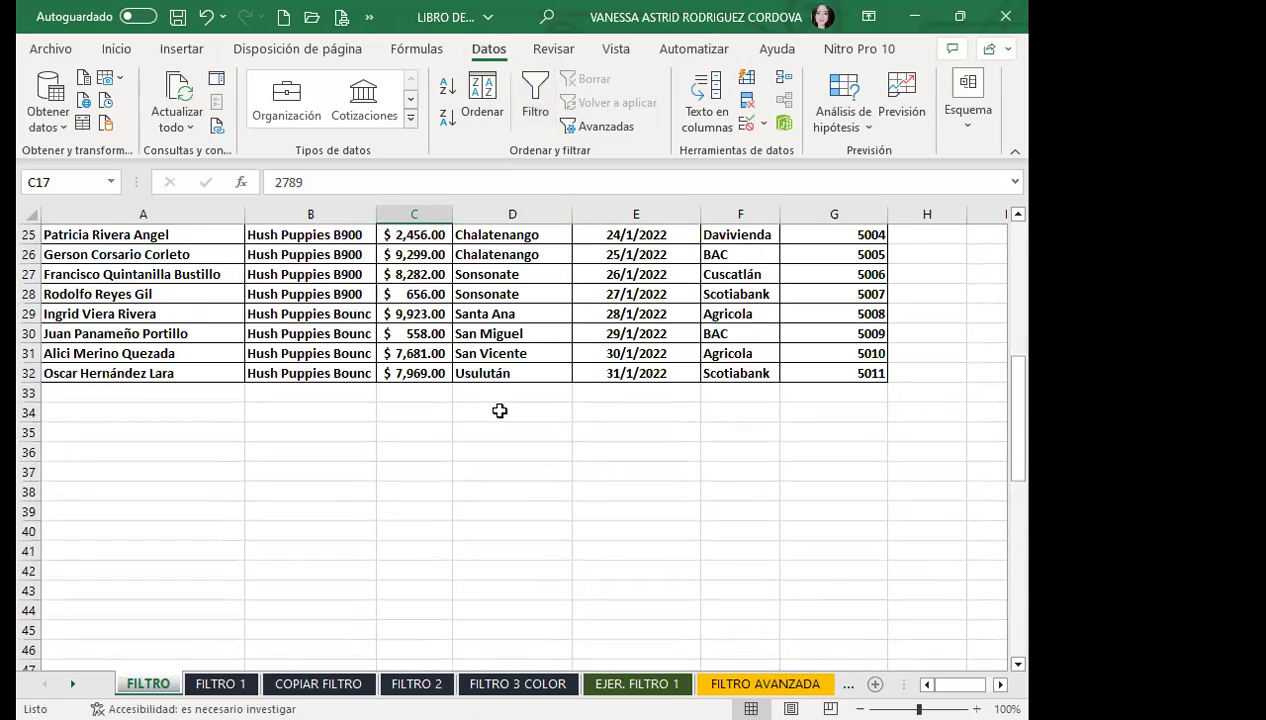
scroll(499, 411, "up", 8)
left_click(499, 411)
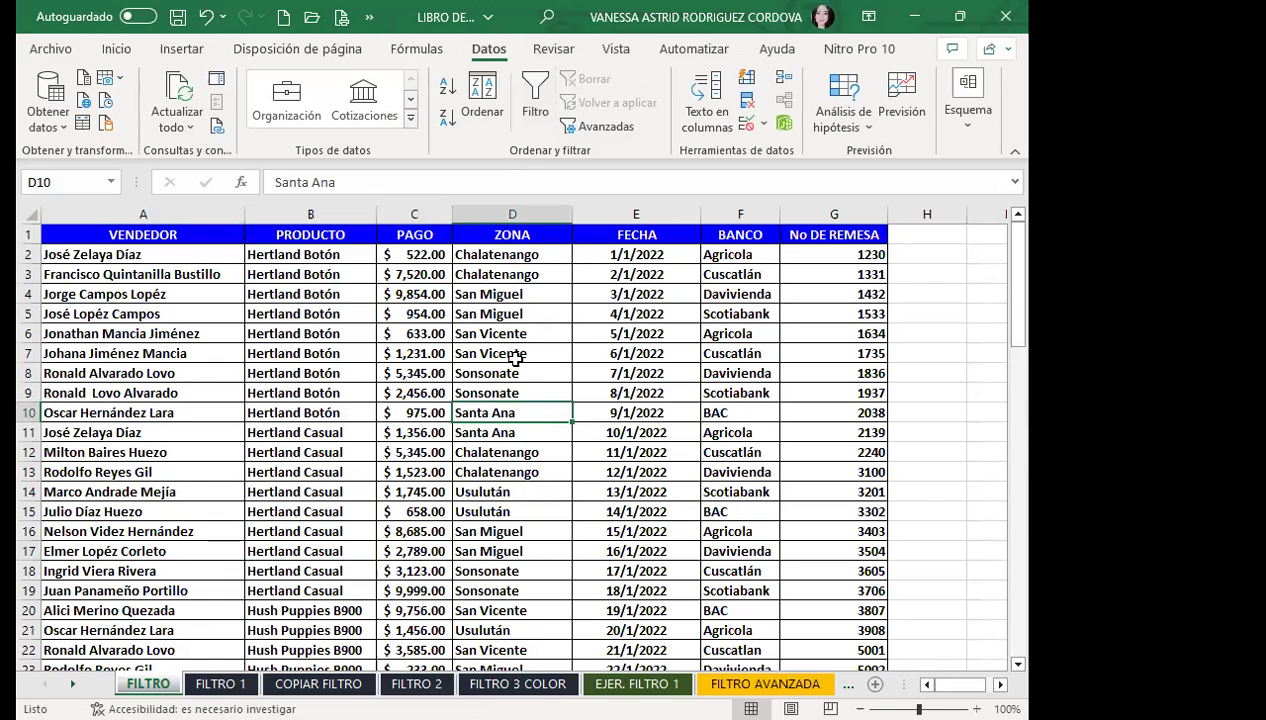
- Turn filtering back on and limit BANCO to Agricola, Cuscatlan and Davivienda
left_click(536, 96)
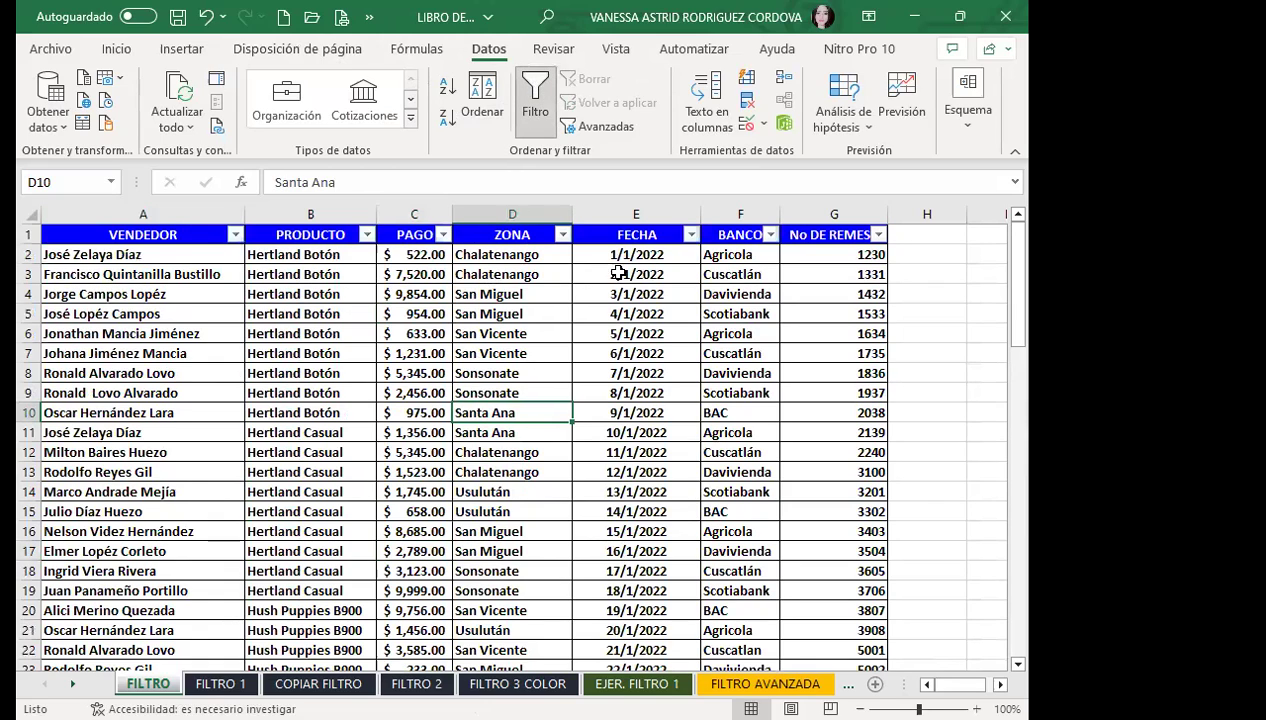
left_click(771, 233)
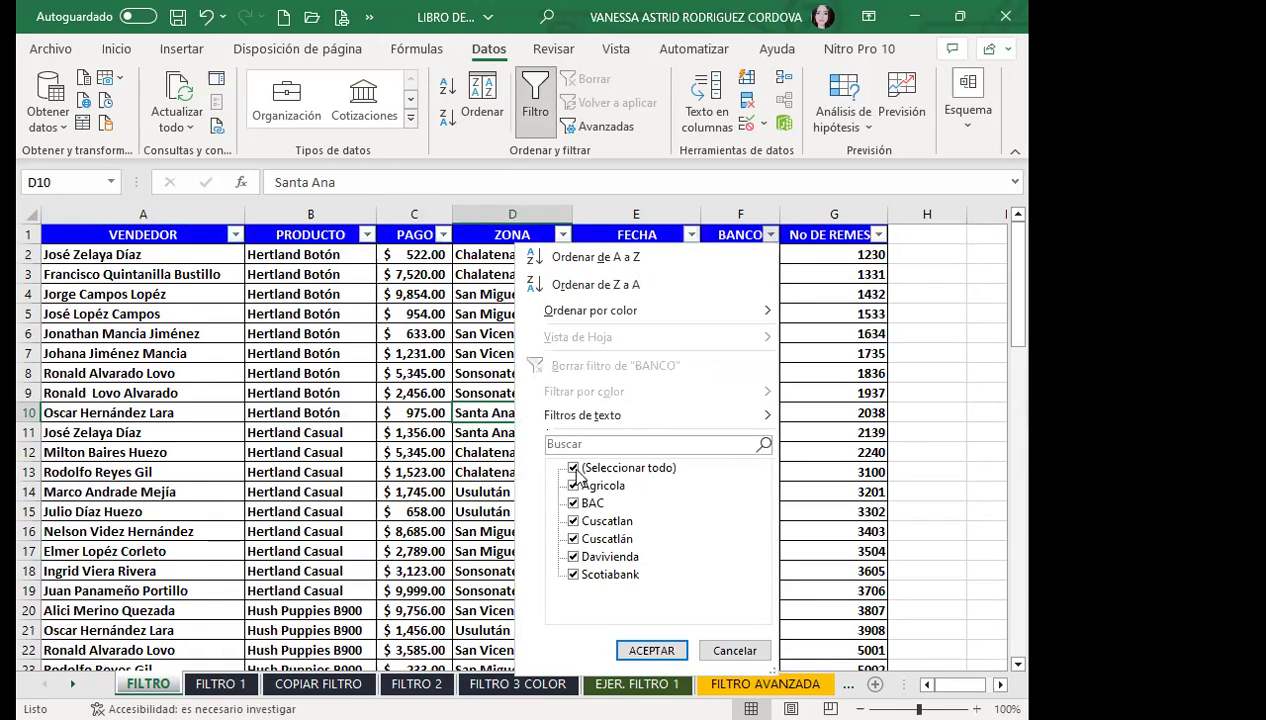
left_click(573, 467)
left_click(573, 485)
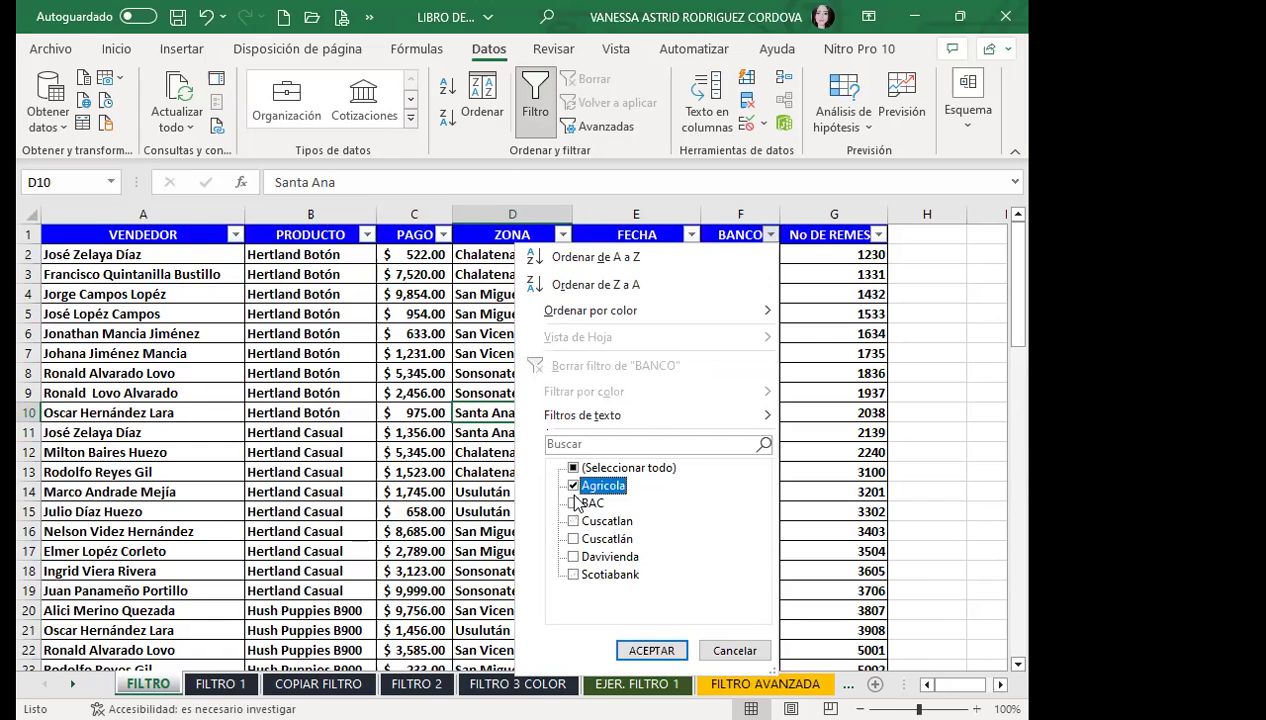
left_click(573, 521)
left_click(574, 557)
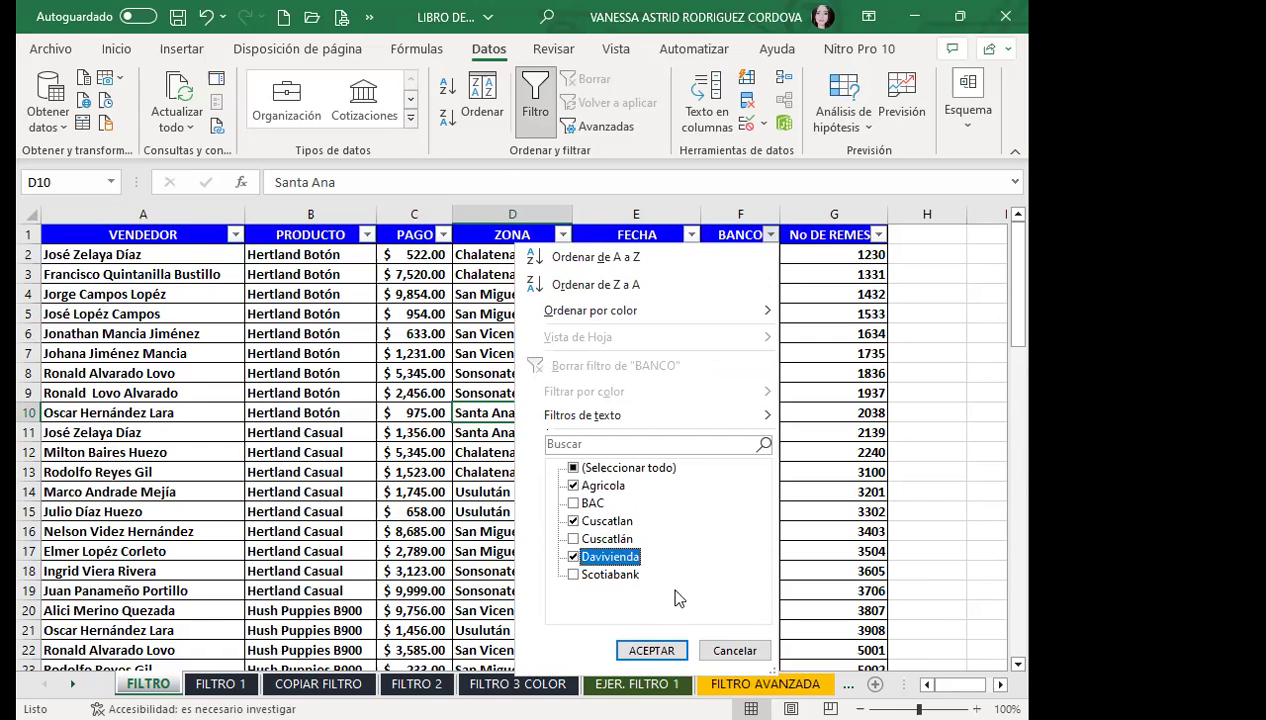
left_click(651, 650)
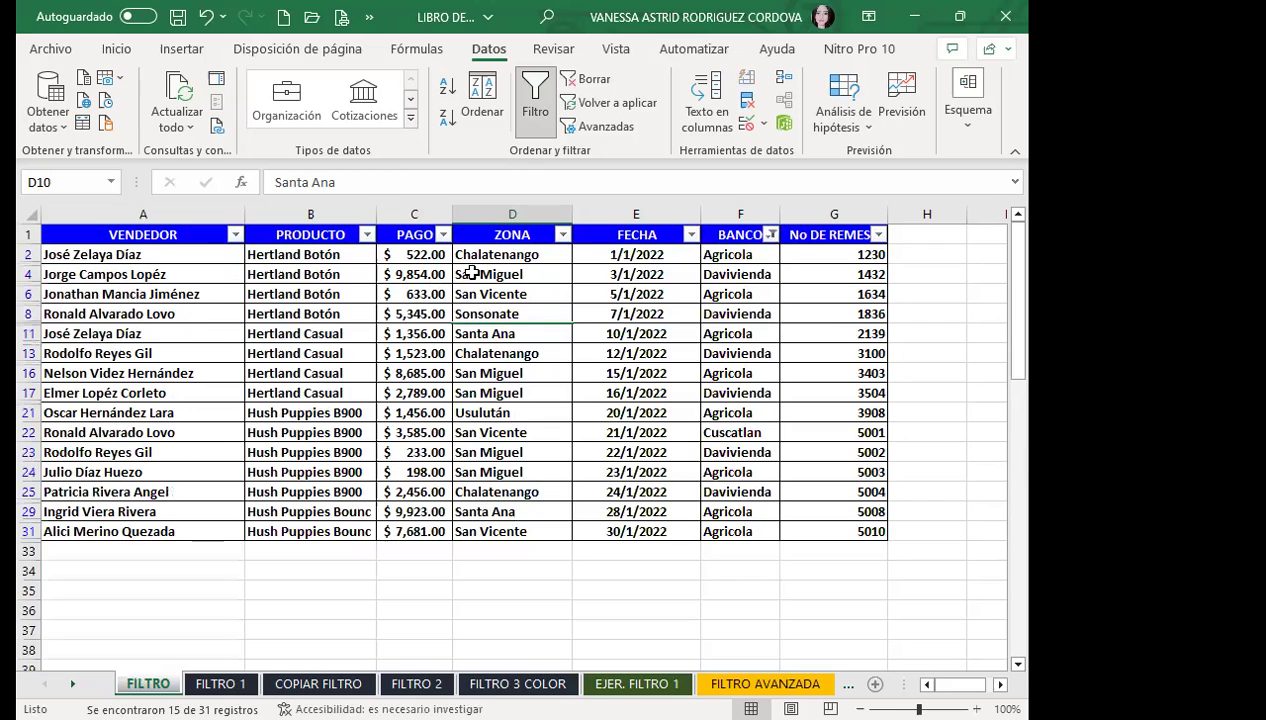
- Limit ZONA to Chalatenango, San Miguel, San Vicente and Usulután
left_click(562, 234)
left_click(365, 467)
left_click(365, 485)
left_click(366, 503)
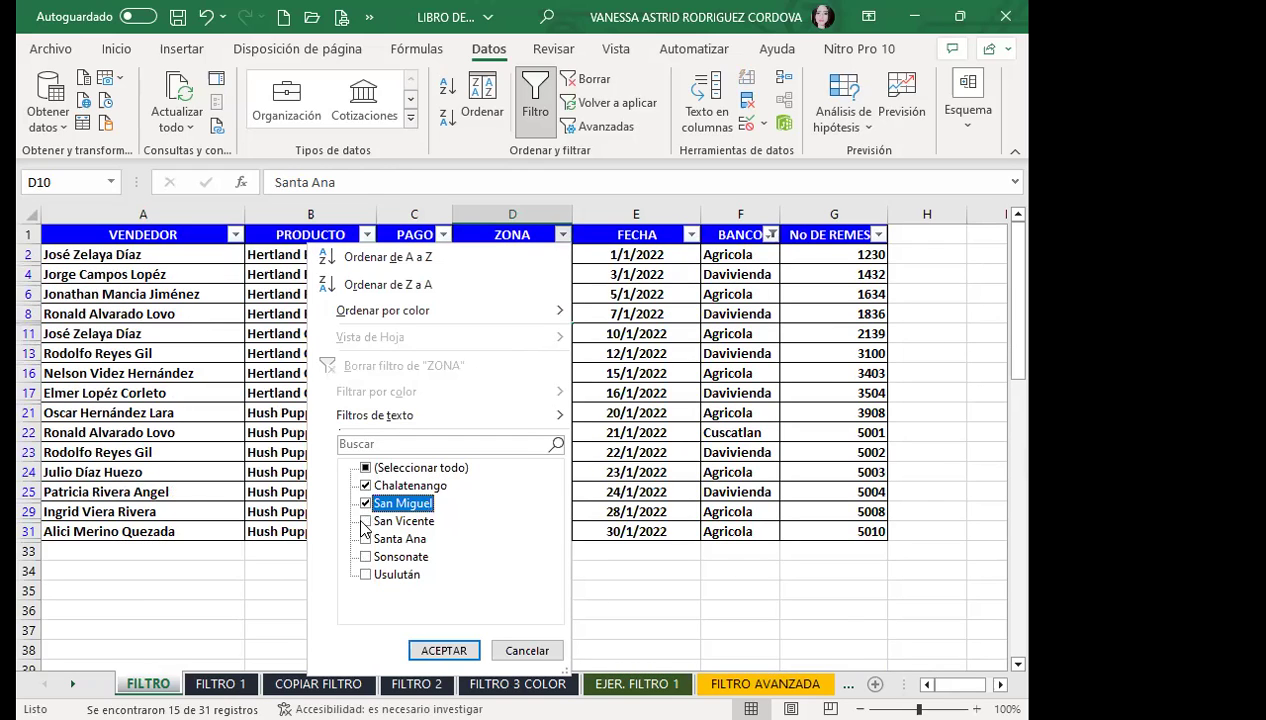
left_click(365, 521)
left_click(366, 574)
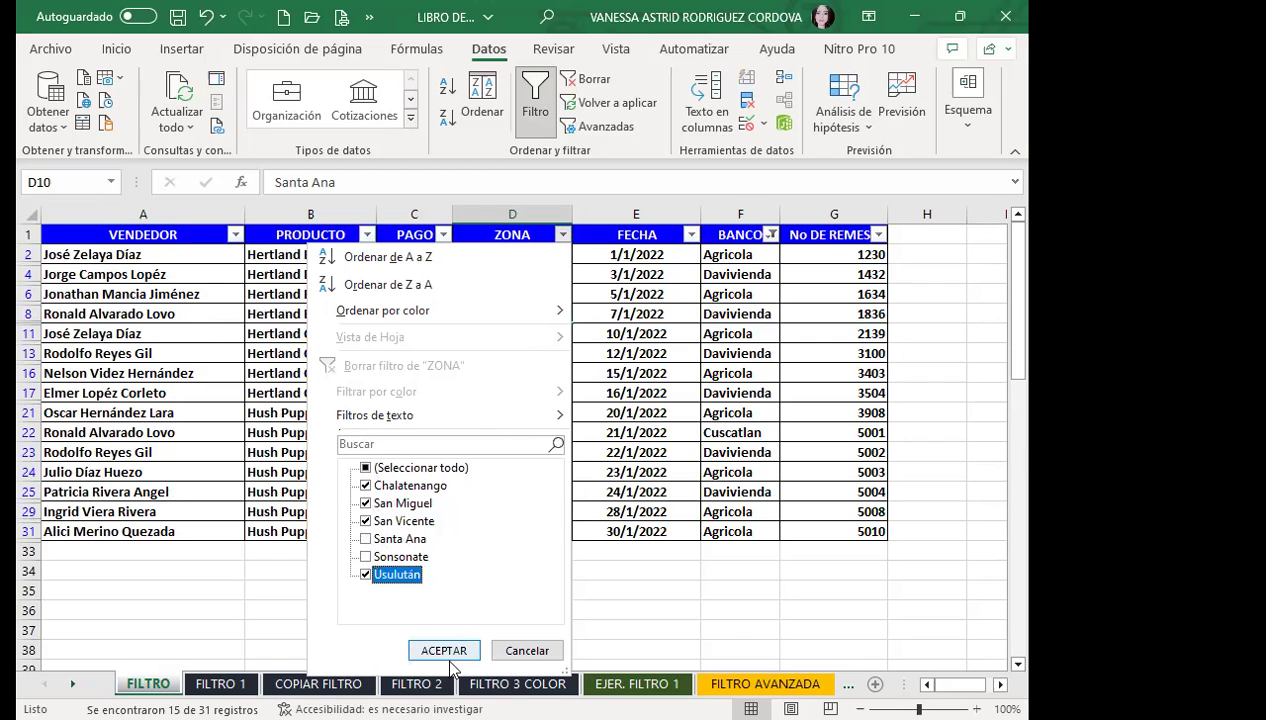
left_click(444, 651)
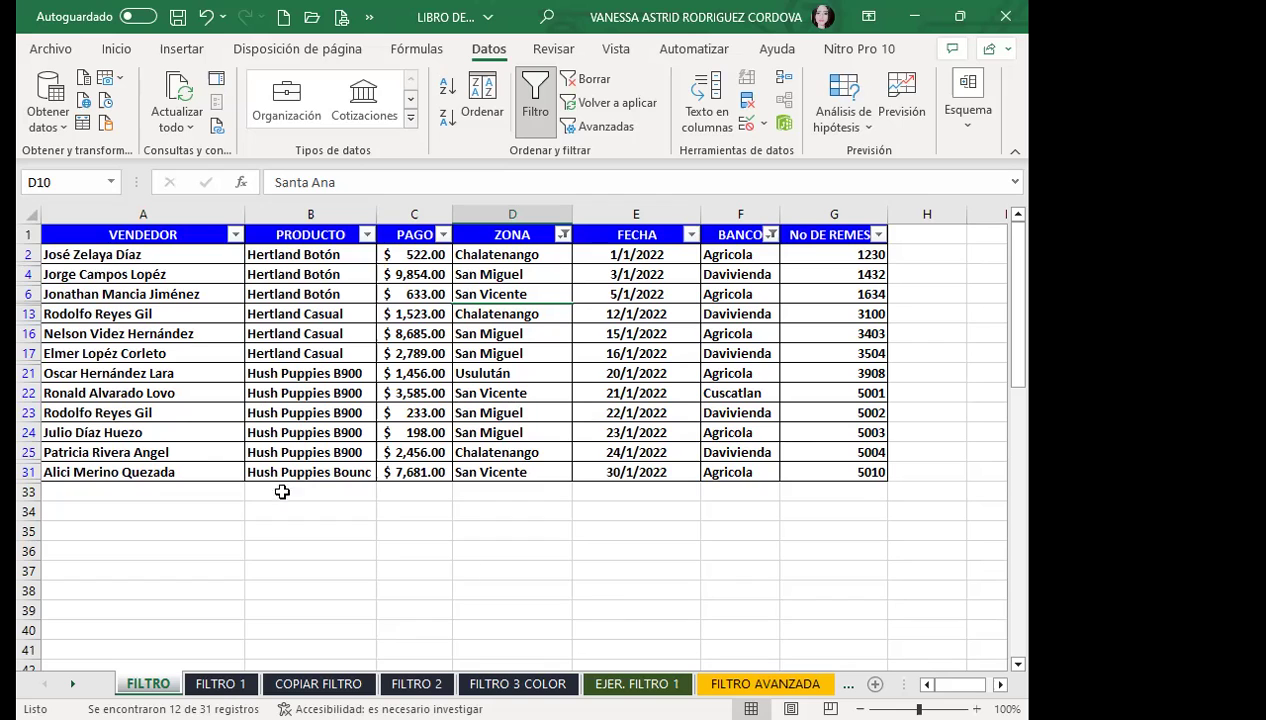
- Copy the visible filtered rows A1:G31 and paste them at A1 on COPIAR FILTRO
left_click(88, 227)
left_click_drag(88, 227, 802, 473)
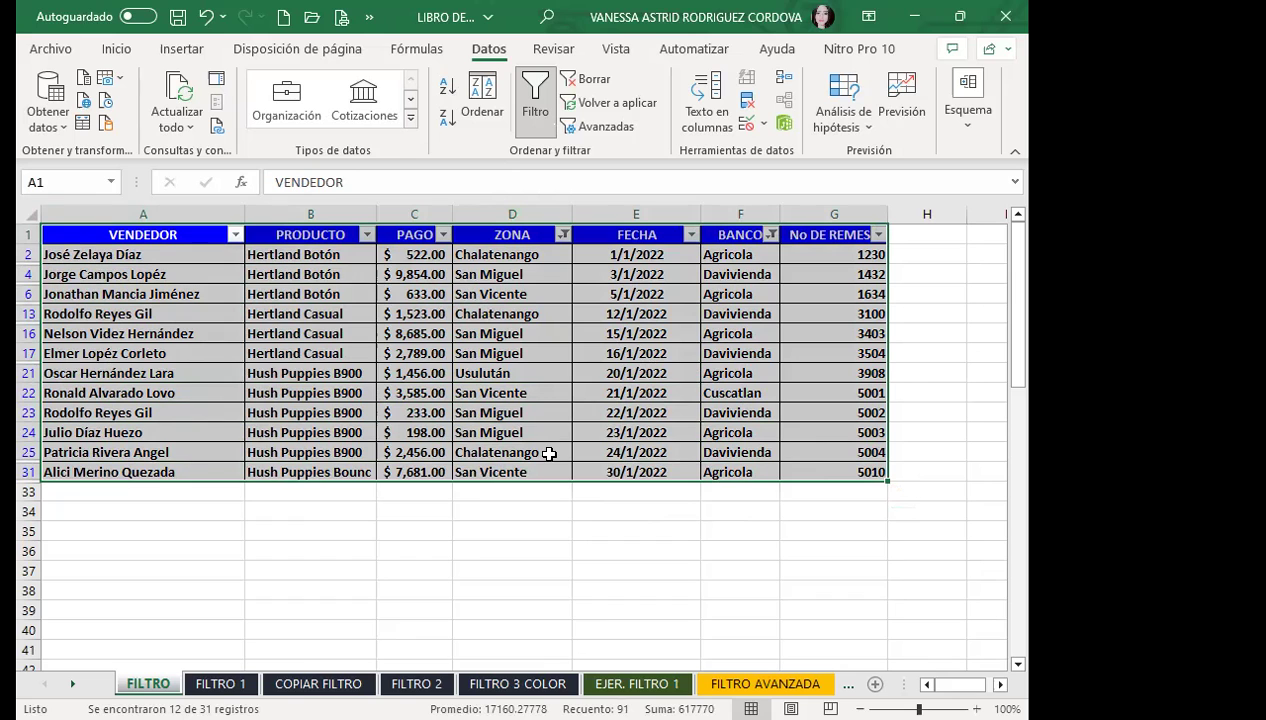
left_click(116, 48)
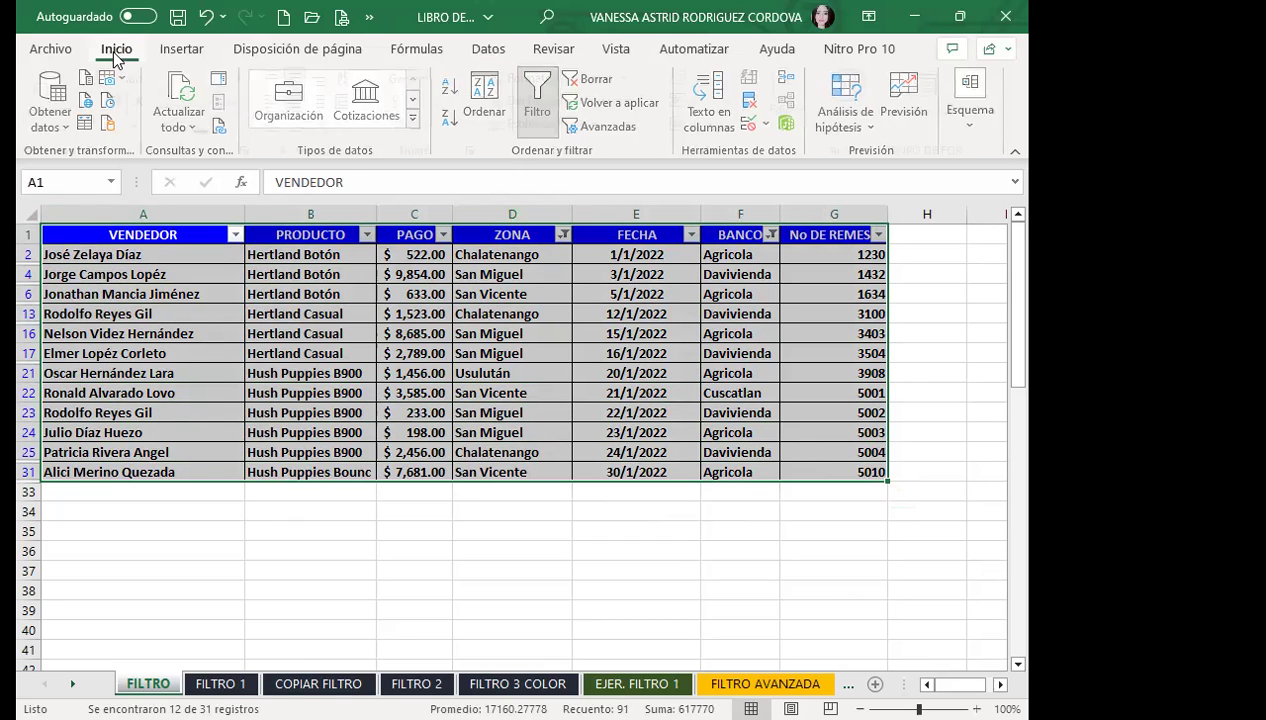
left_click(74, 104)
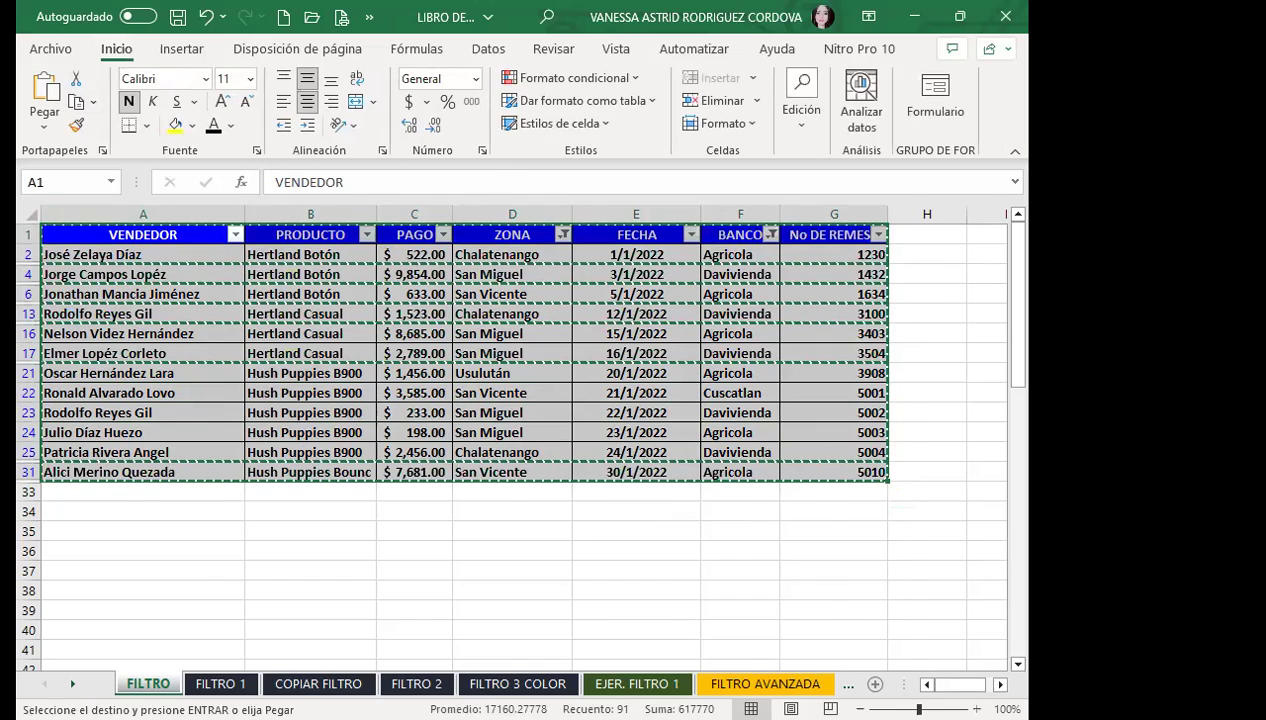
left_click(305, 683)
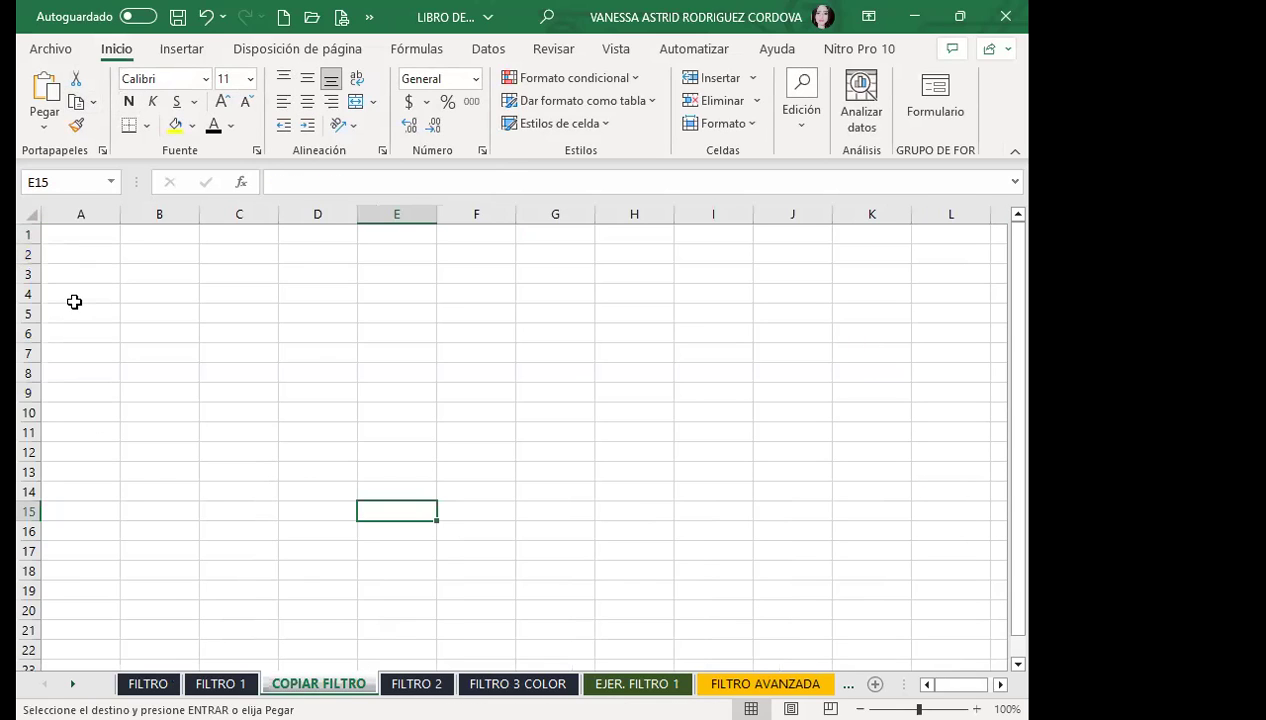
left_click(30, 214)
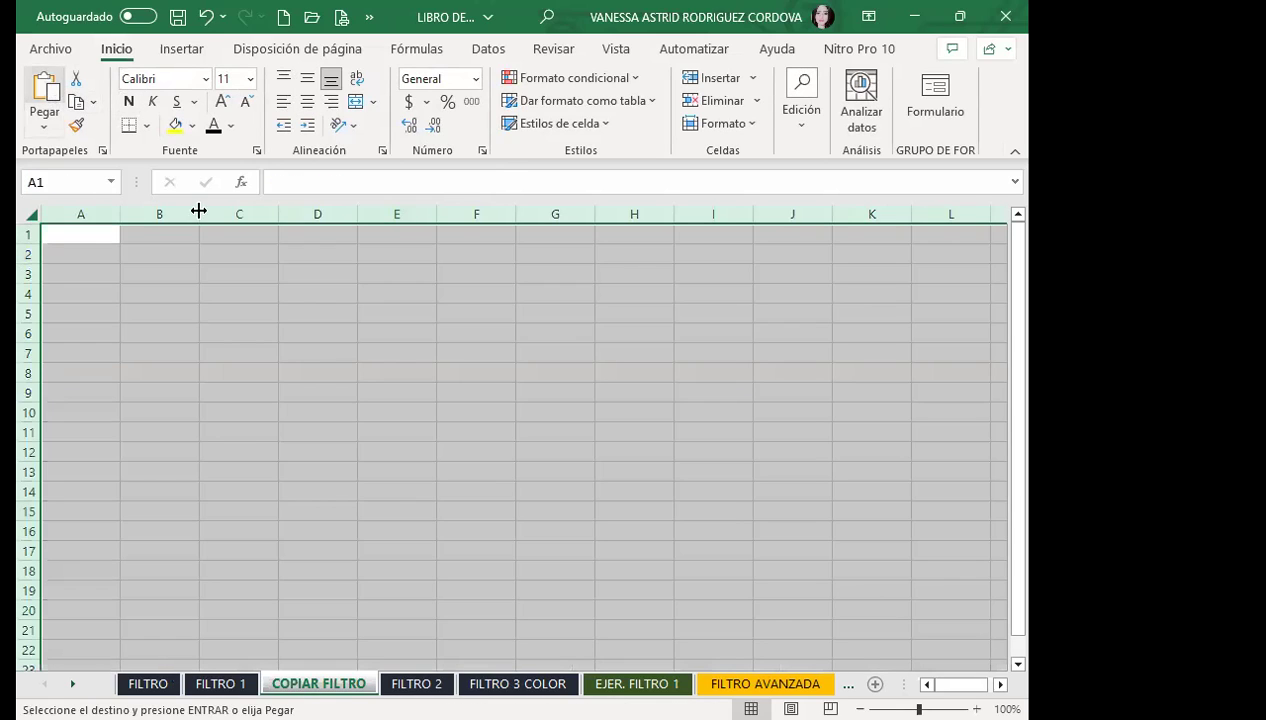
key("ctrl+v")
- Autofit columns D, A, B and G to their contents, then go back to FILTRO
left_click(684, 353)
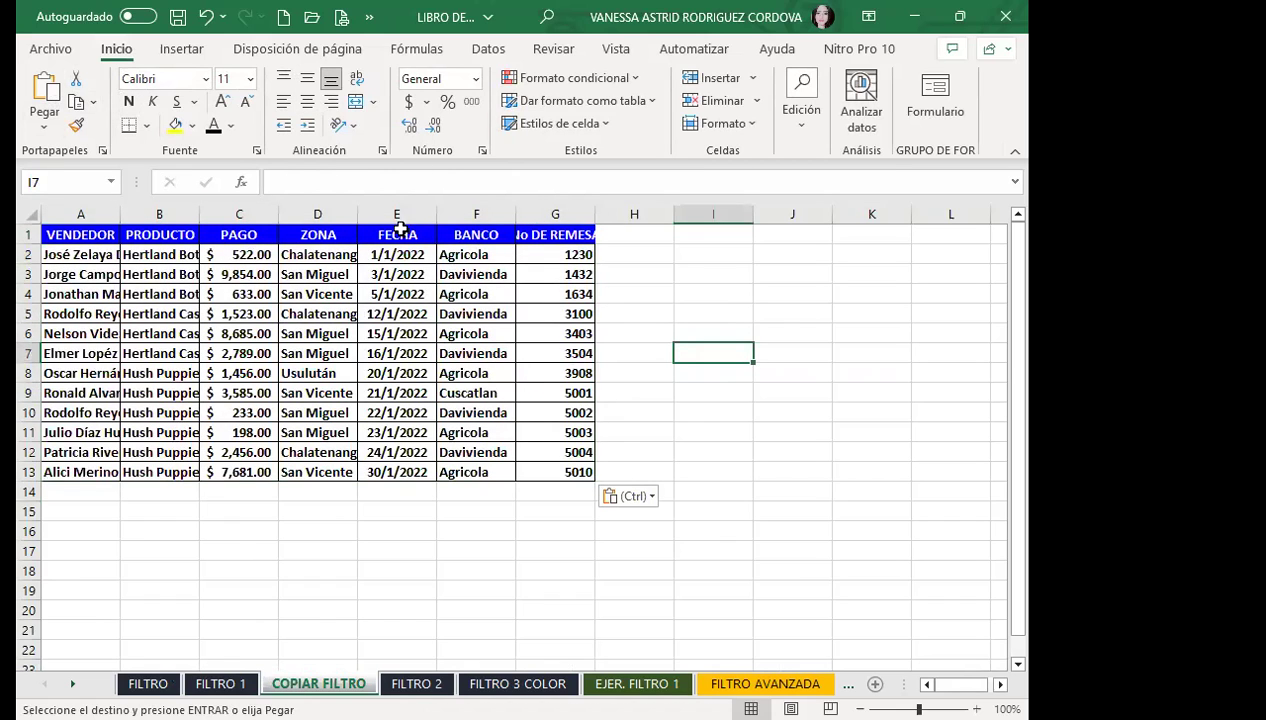
double_click(362, 214)
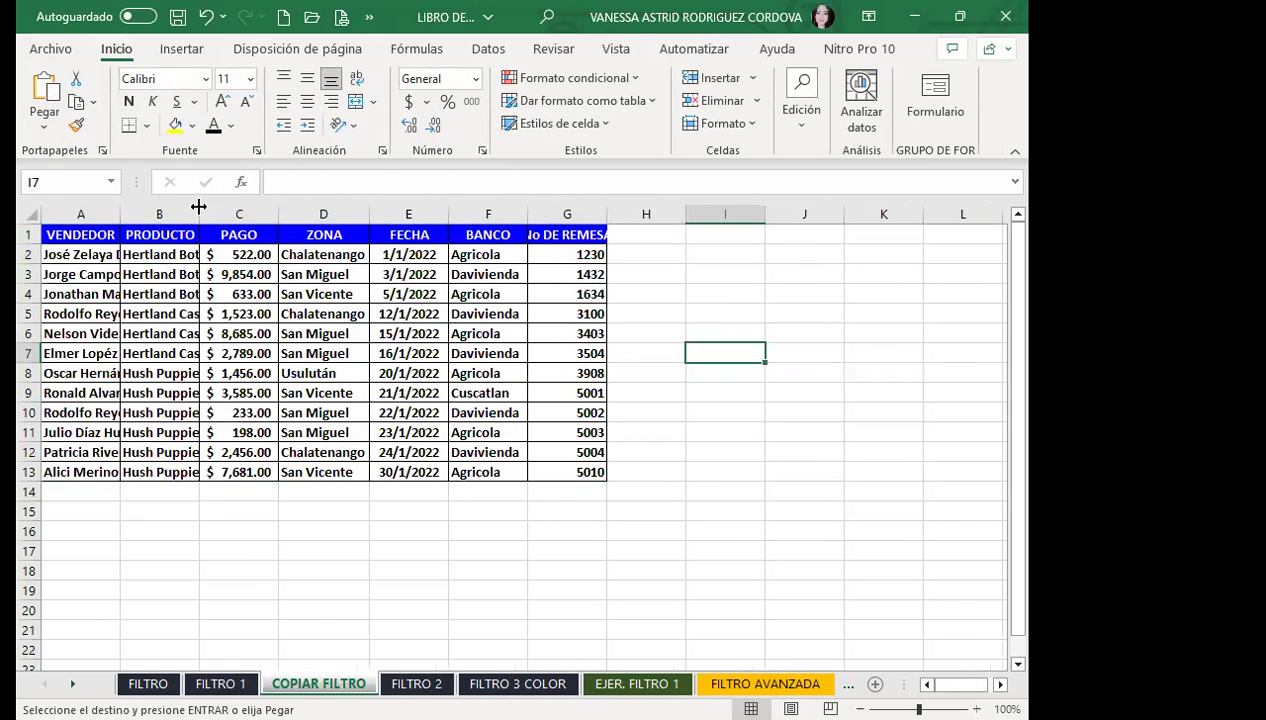
double_click(120, 208)
double_click(285, 214)
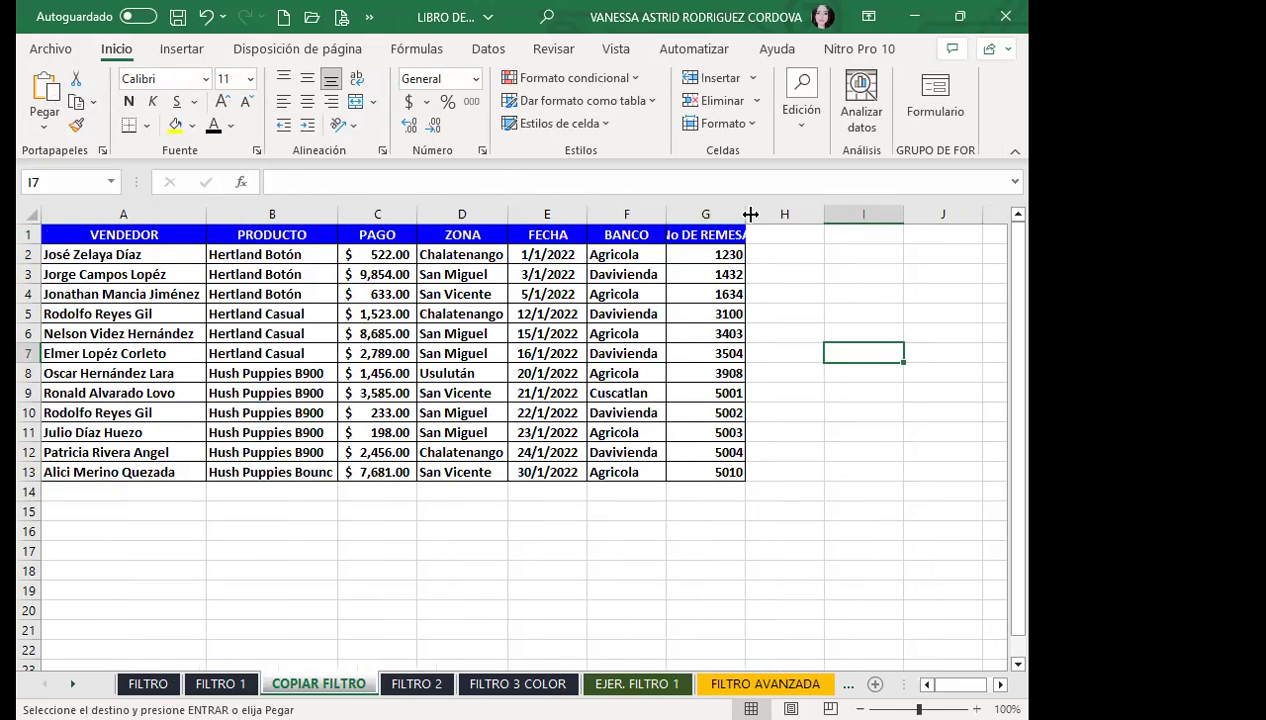
double_click(750, 214)
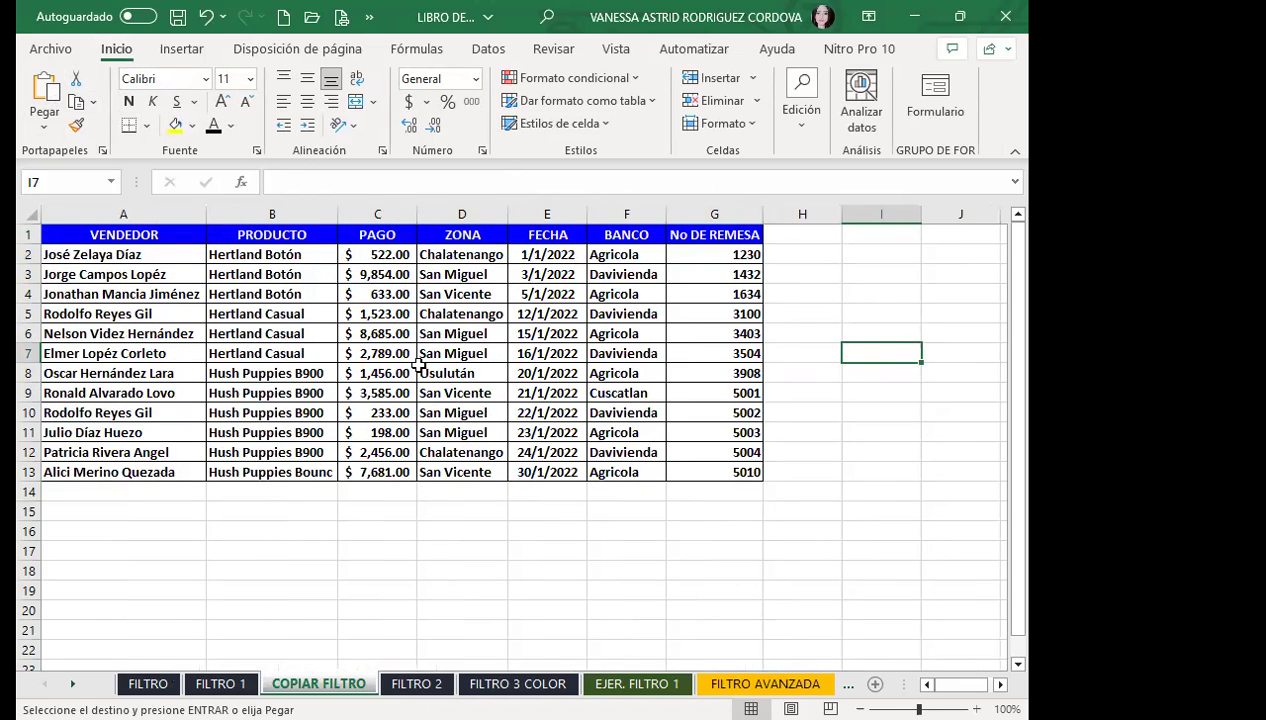
left_click(150, 683)
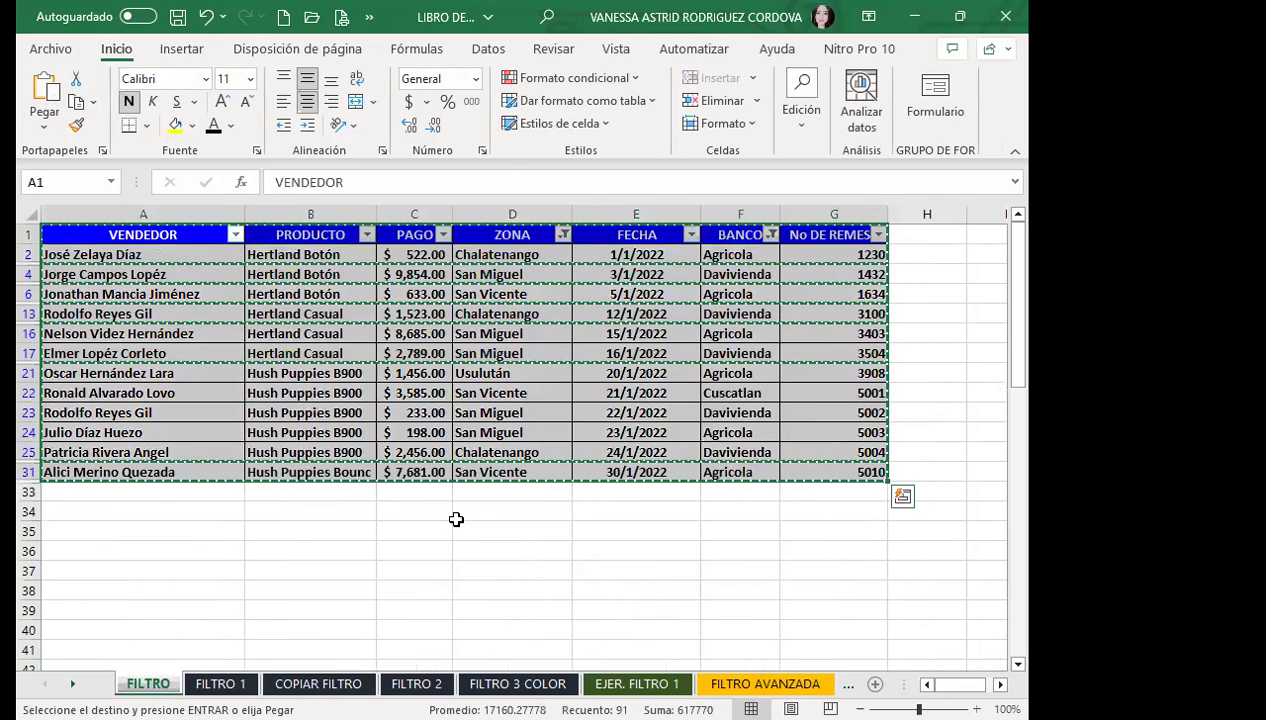
- Cancel the pending copy and paste the table as a picture below the data near row 57
left_click(548, 525)
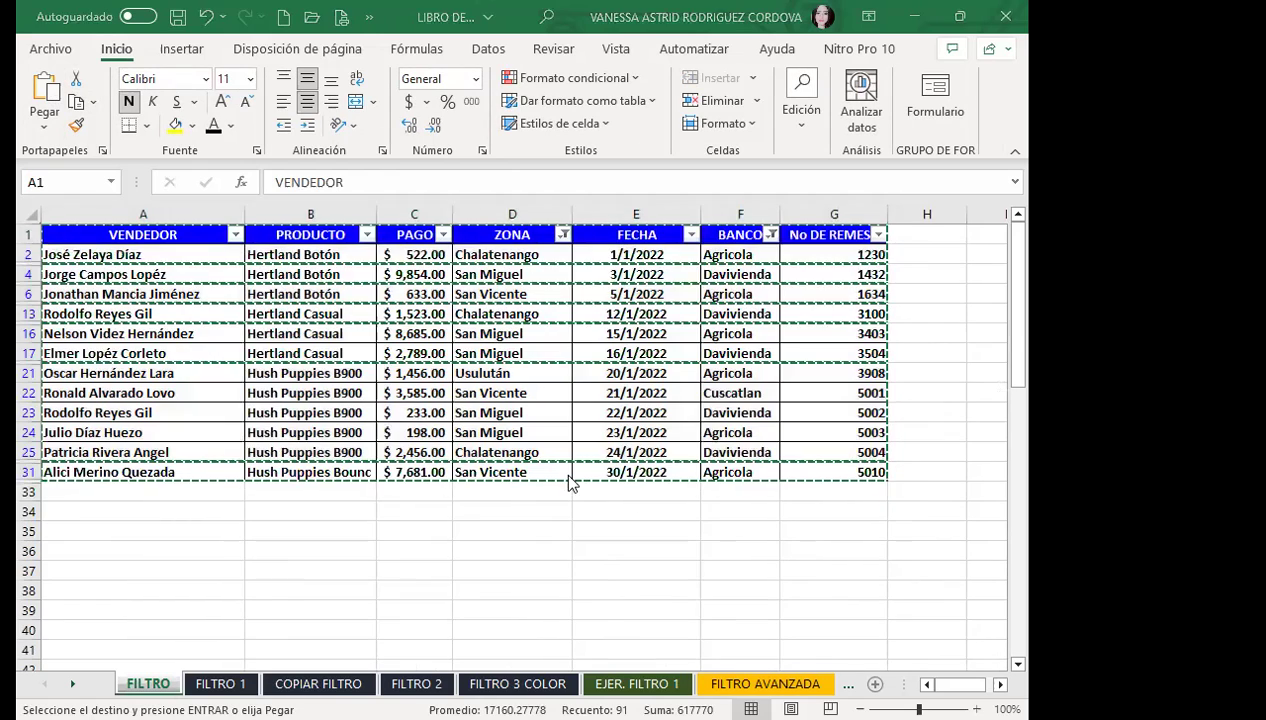
key("ctrl+z")
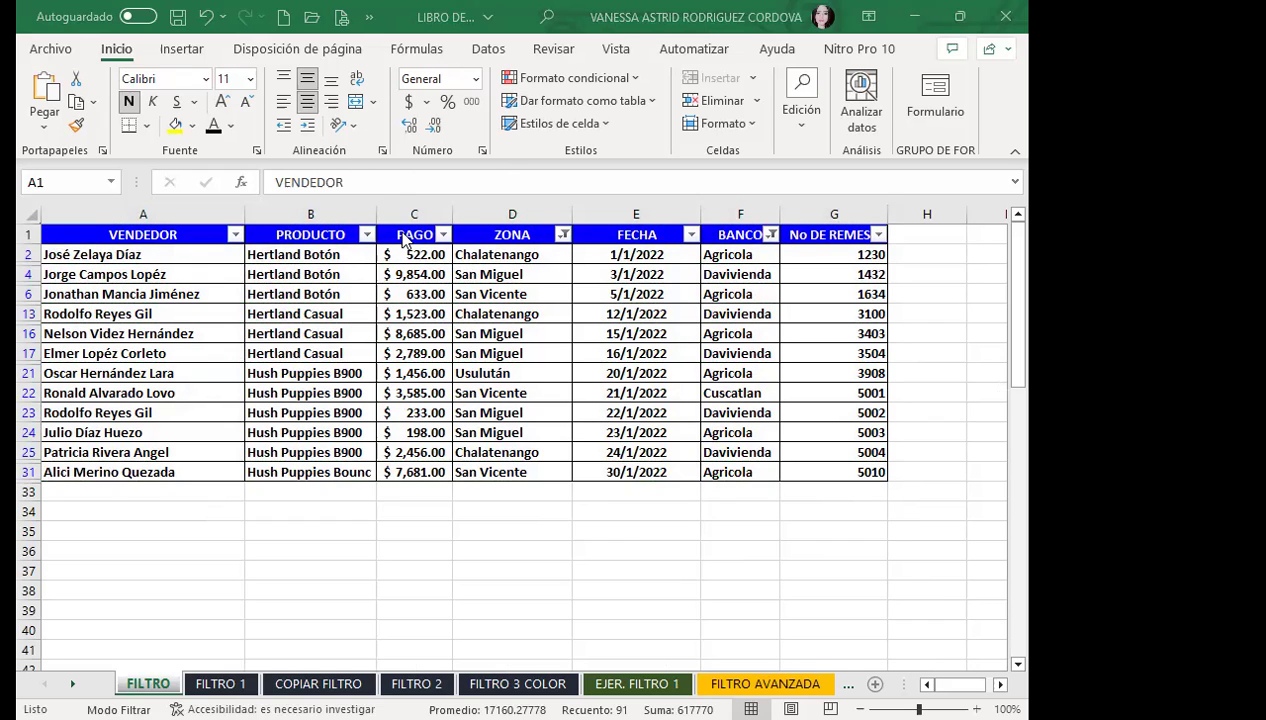
scroll(121, 403, "down", 16)
left_click(125, 371)
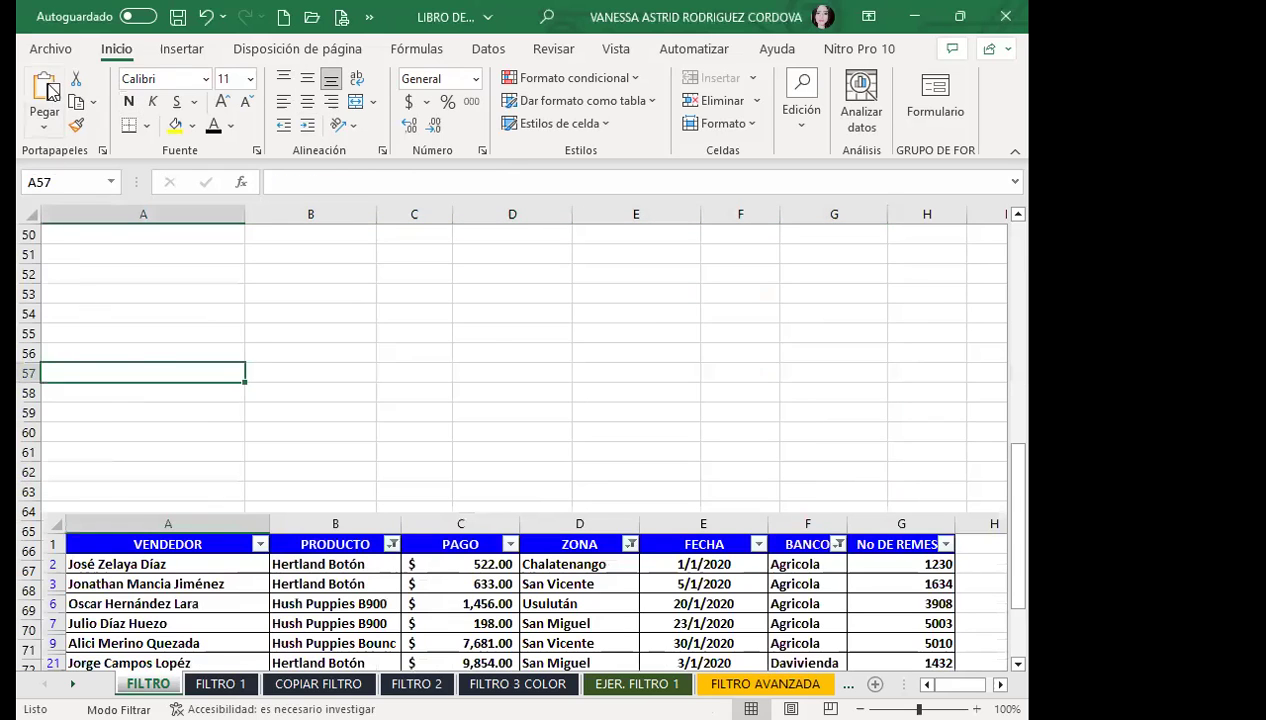
left_click(50, 90)
- Delete the pasted table picture and select a cell back in the sales table
left_click(680, 300)
left_click(645, 548)
key("Delete")
scroll(565, 444, "up", 16)
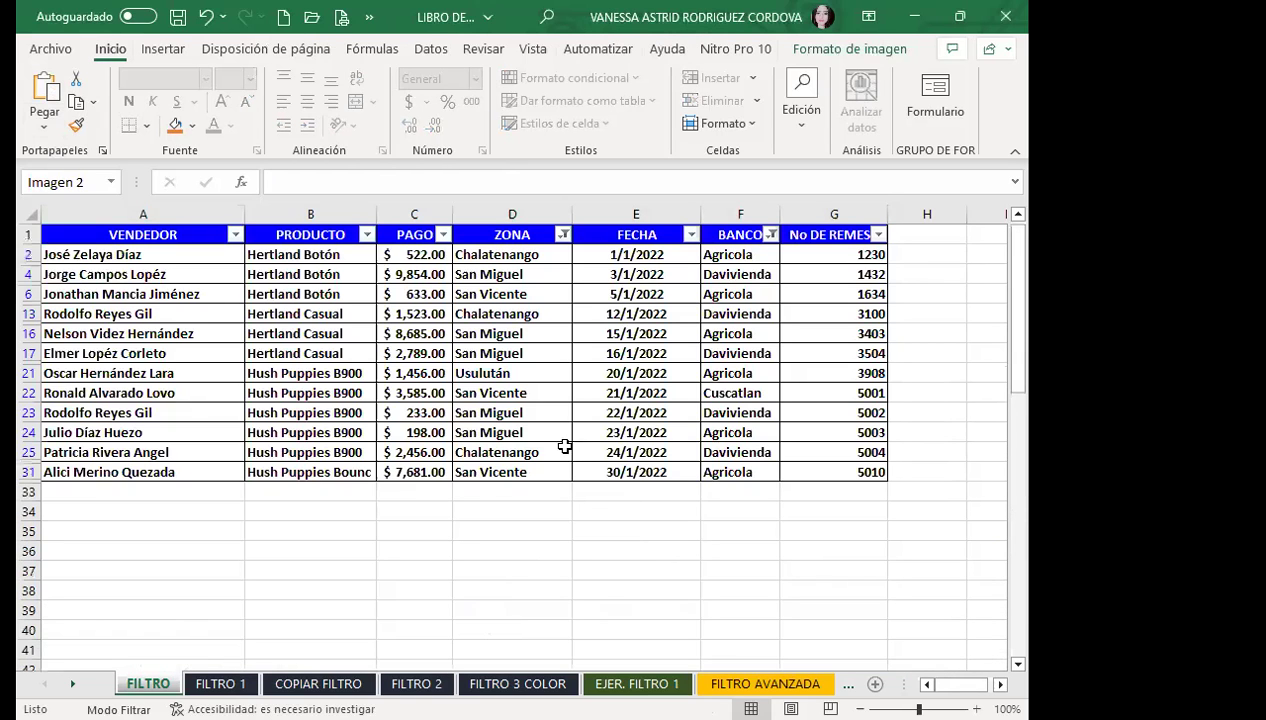
left_click(420, 412)
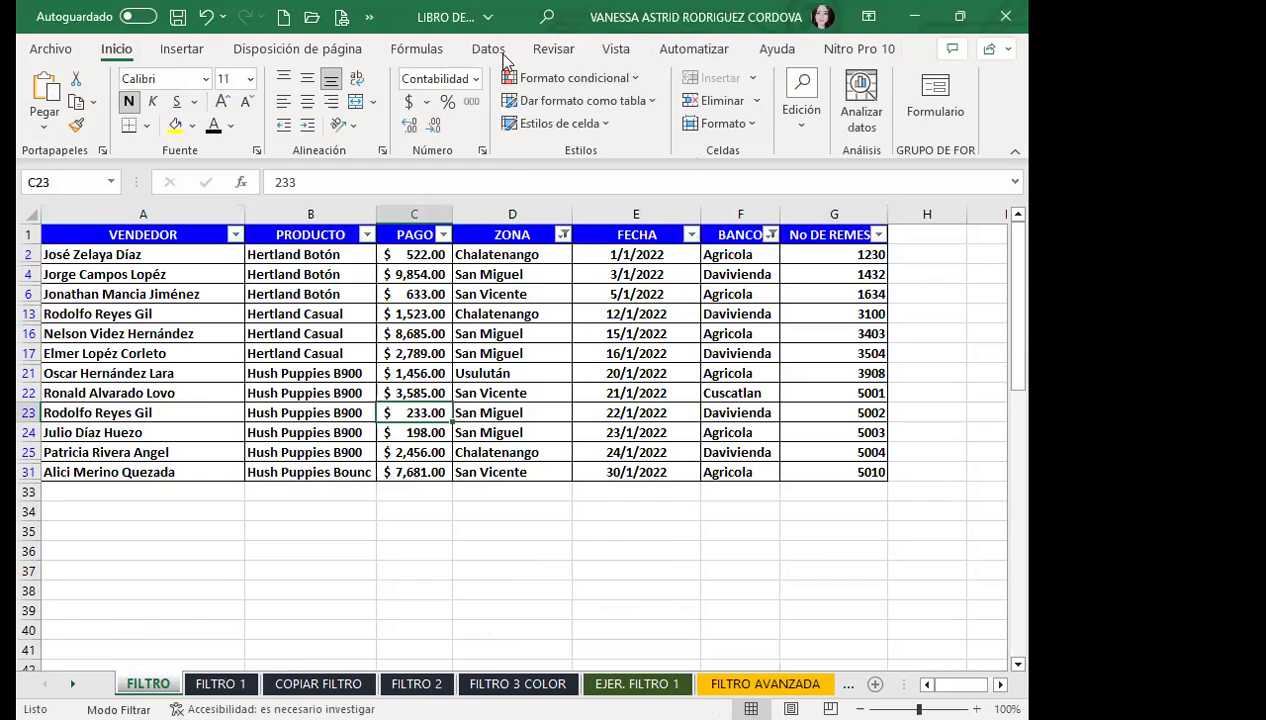
left_click(489, 49)
- Turn Filtro off so all sales rows show, then scroll through the ZONA column
left_click(533, 90)
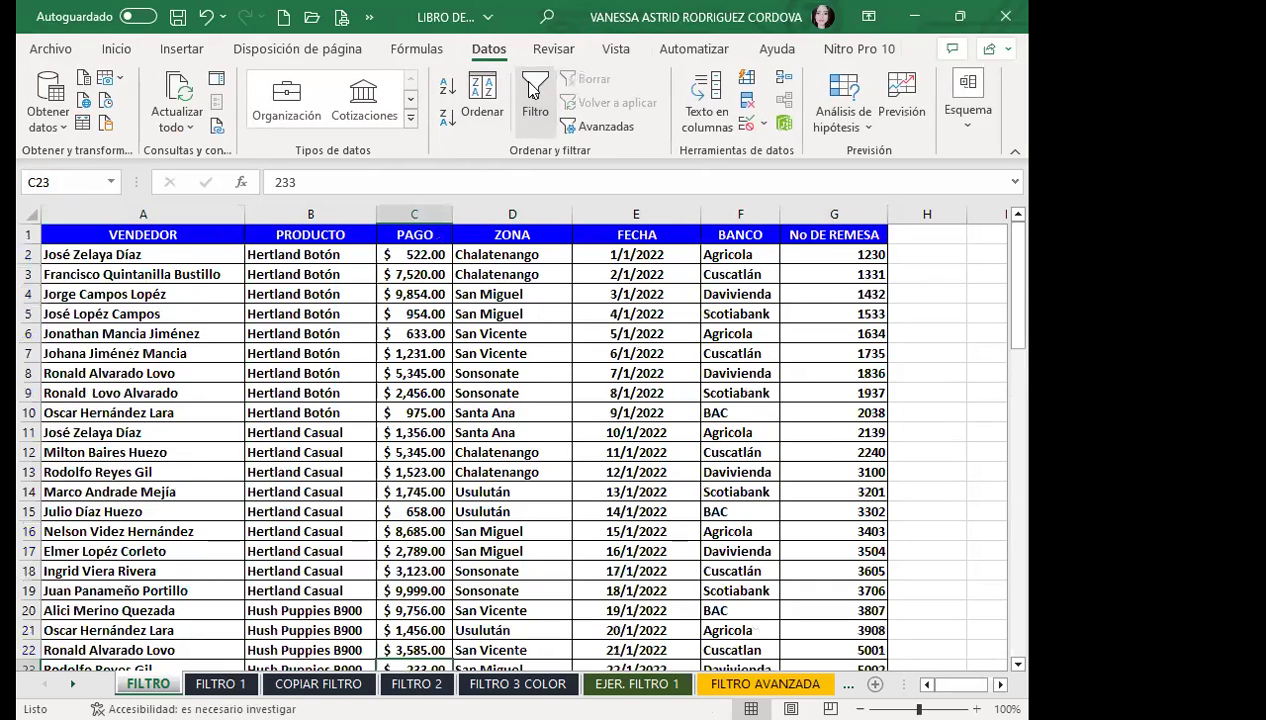
left_click(512, 425)
scroll(510, 460, "down", 4)
scroll(510, 463, "down", 4)
scroll(509, 466, "up", 4)
scroll(509, 466, "up", 4)
left_click(497, 472)
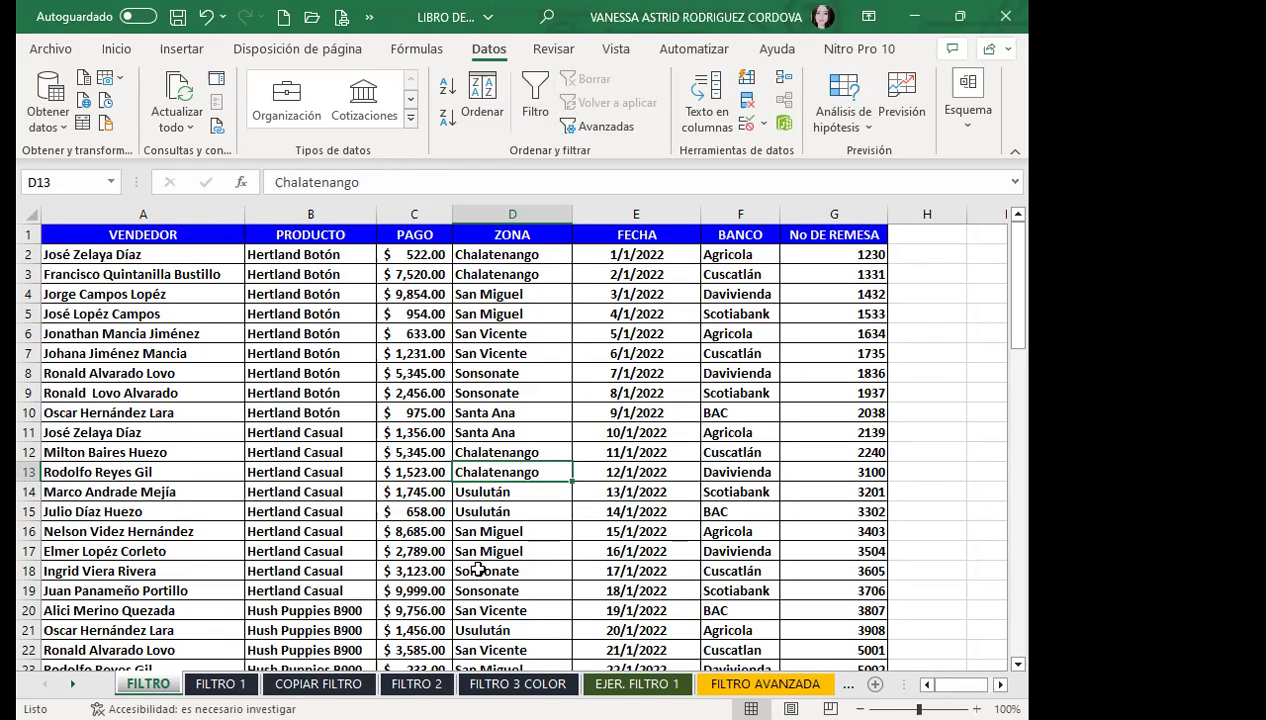
- Check the 12-row copy on COPIAR FILTRO, return to FILTRO, and select B14
key("ctrl+Page_Down")
key("ctrl+Page_Down")
key("ctrl+Page_Up")
key("ctrl+Page_Up")
left_click(342, 483)
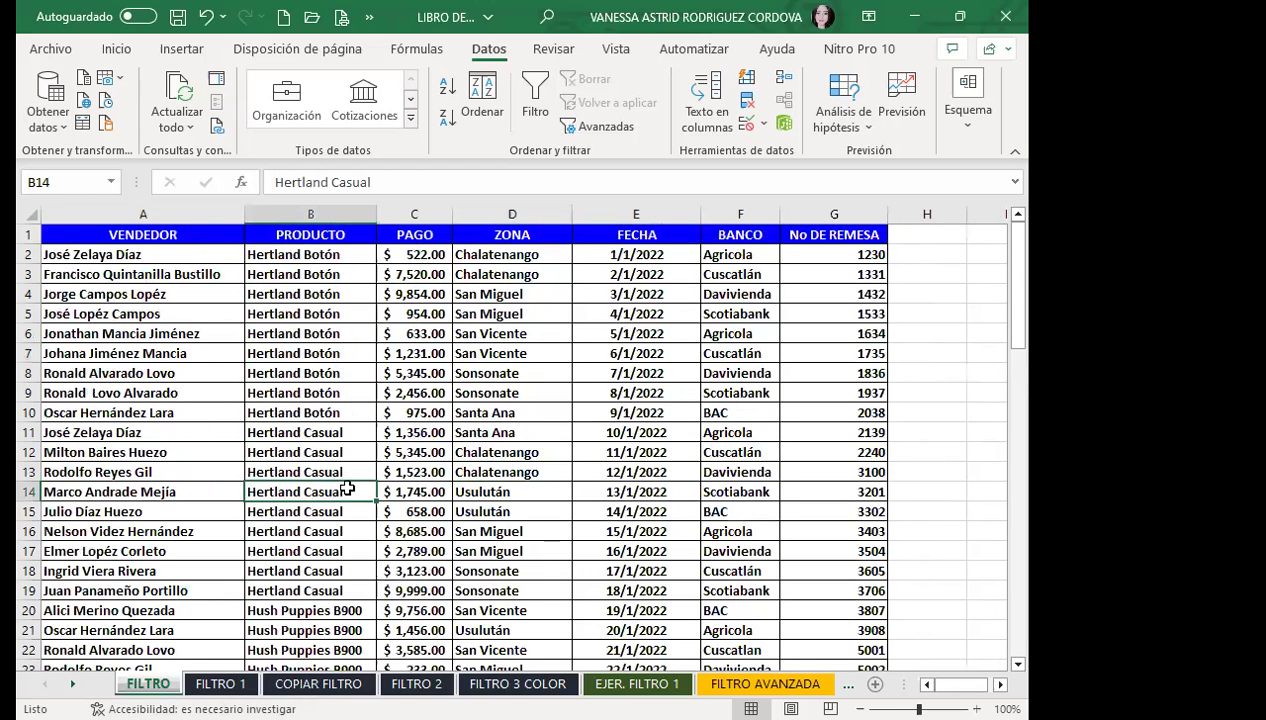
scroll(575, 410, "down", 2)
scroll(567, 428, "up", 2)
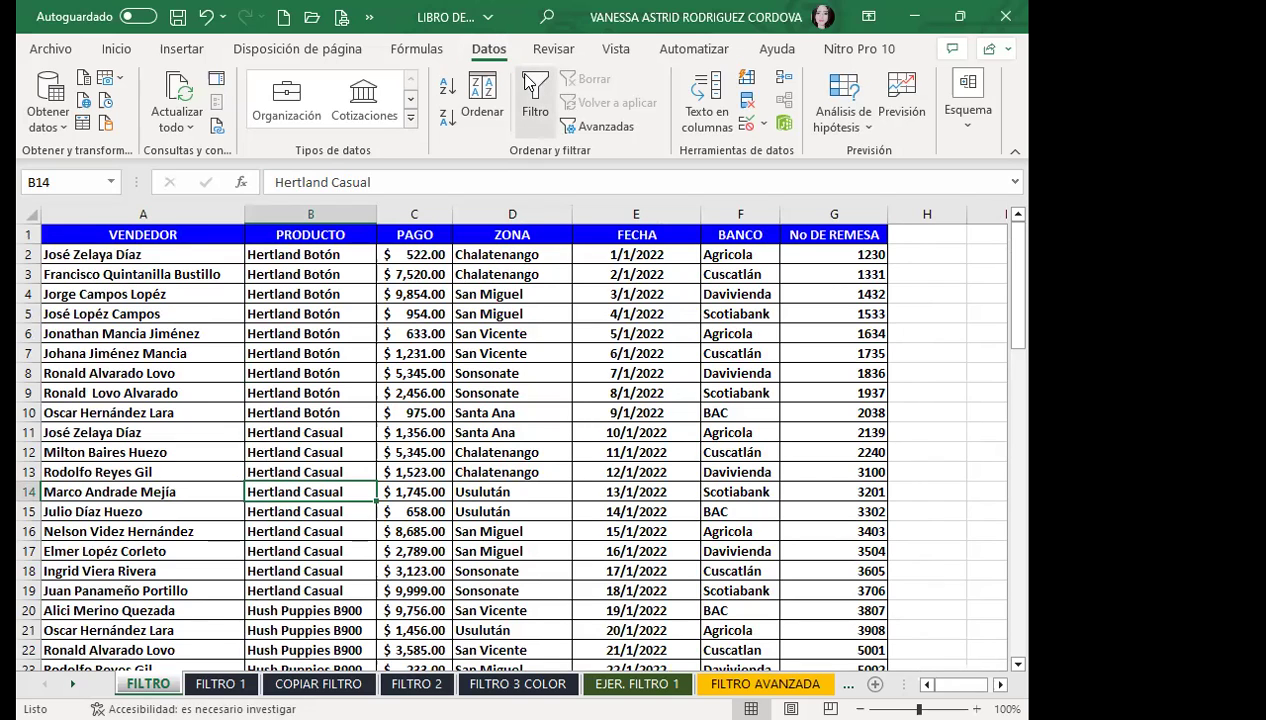
- Turn on header filters via Inicio > Edición > Ordenar y filtrar > Filtro
left_click(116, 49)
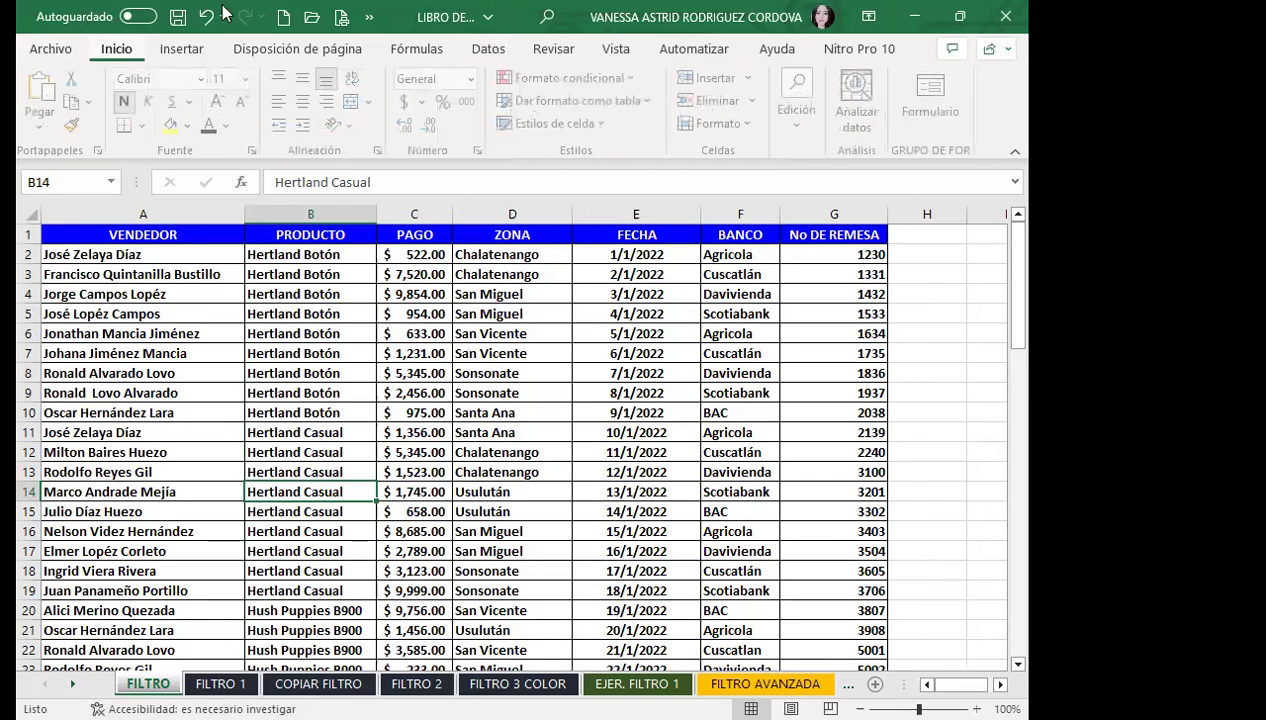
left_click(794, 126)
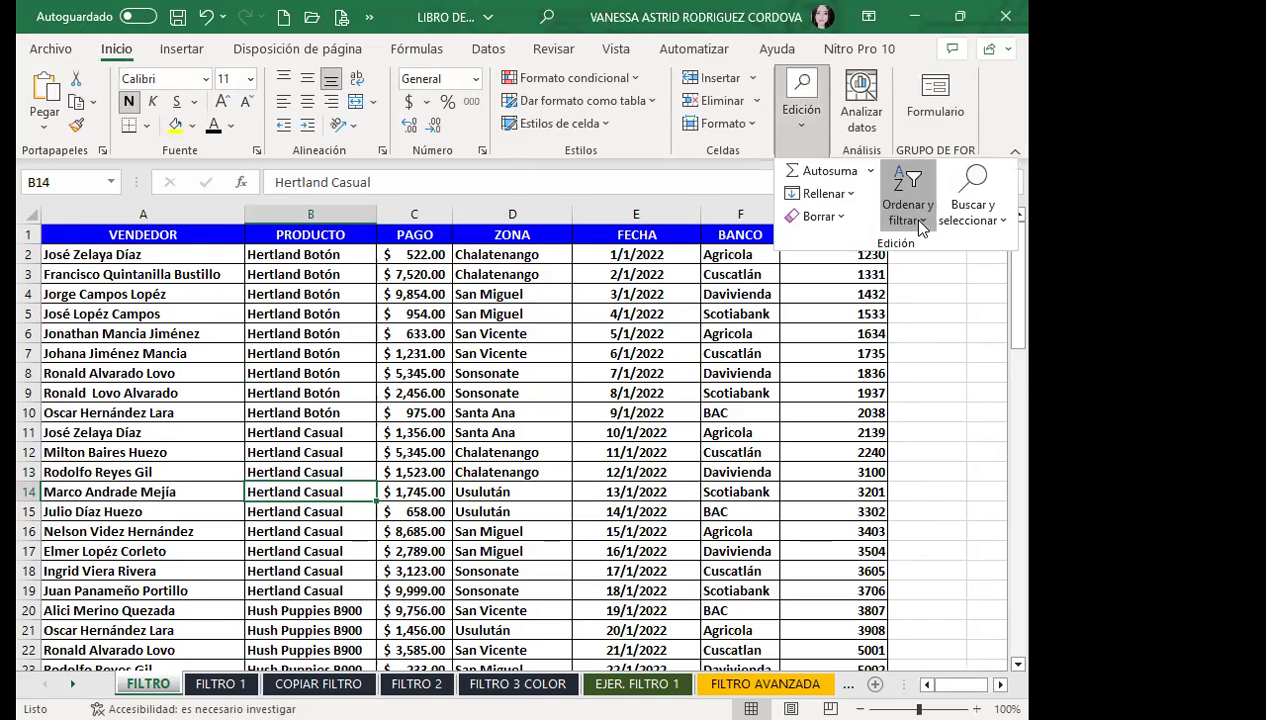
left_click(918, 224)
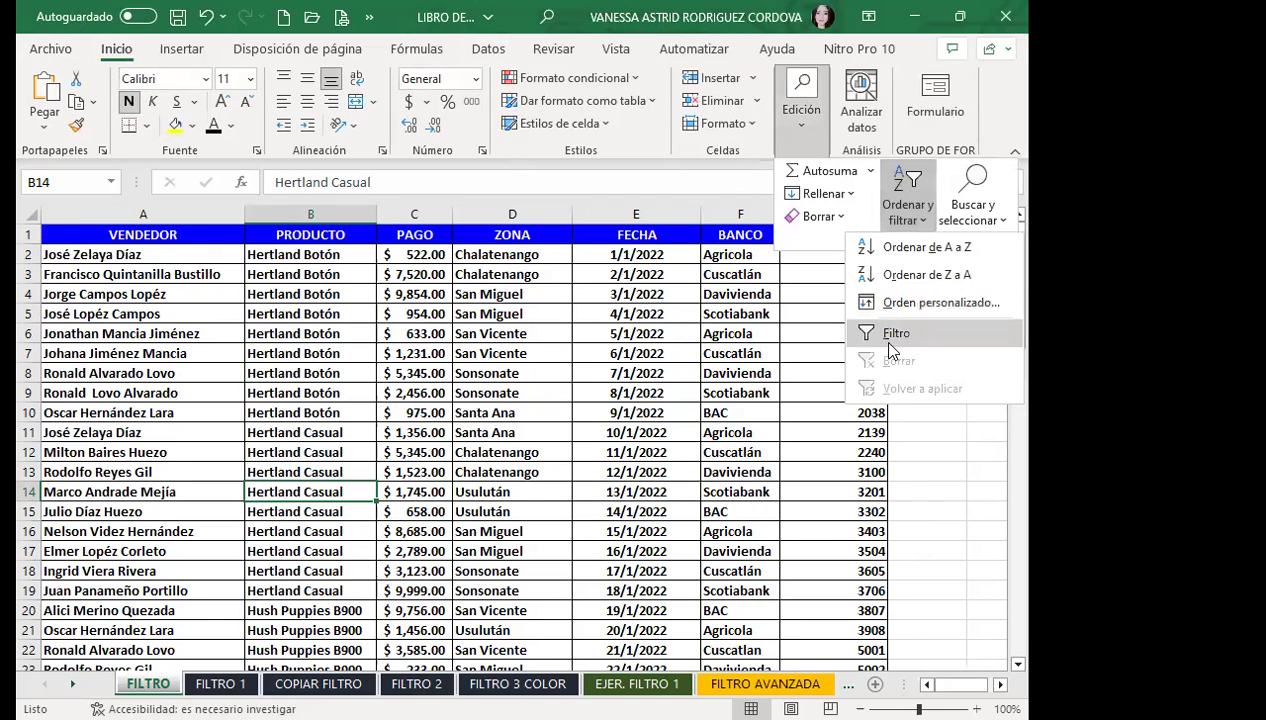
left_click(890, 340)
left_click(557, 332)
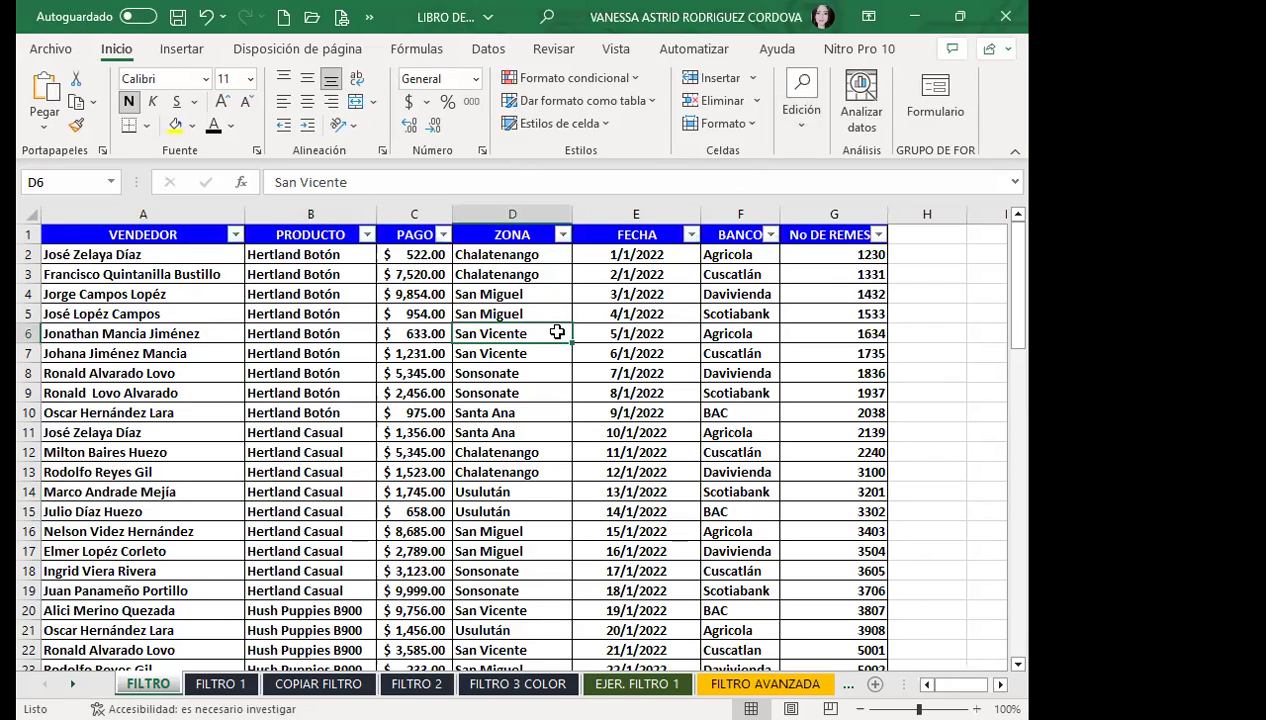
- Toggle the filters off and back on with Ctrl+Shift+L, then check cells D10, D17 and D23
key("ctrl+shift+l")
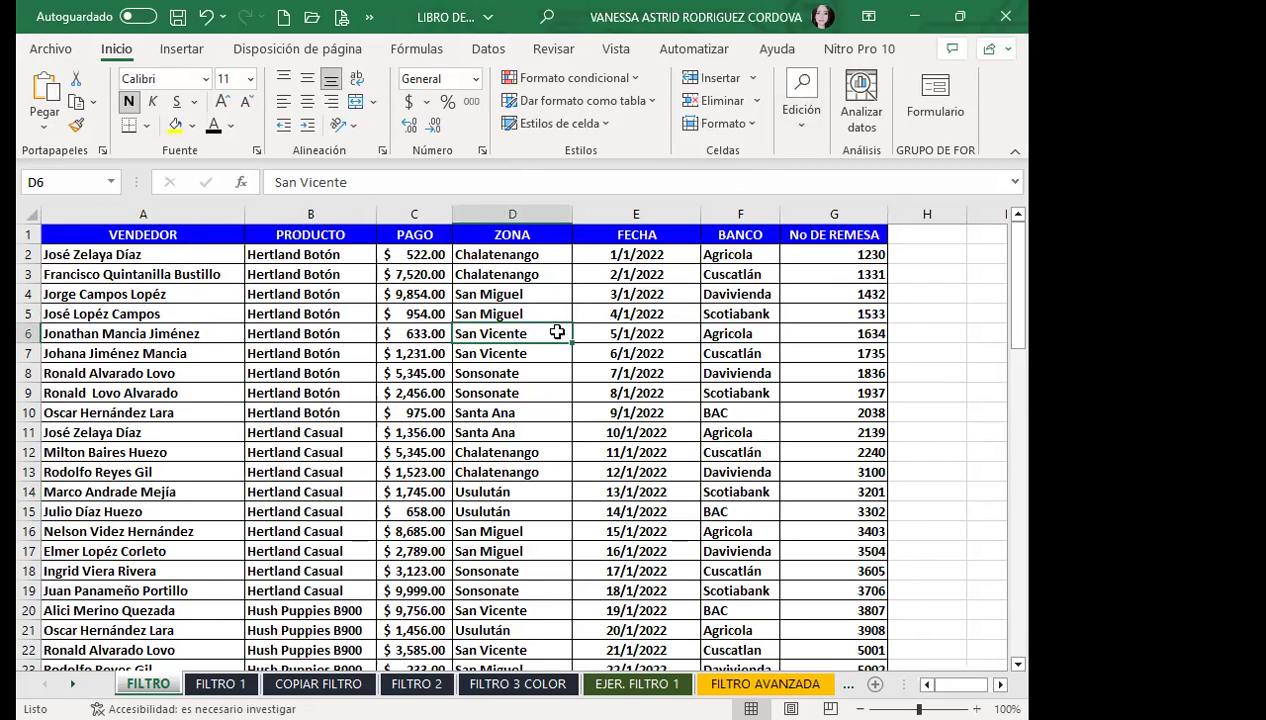
key("ctrl+shift+l")
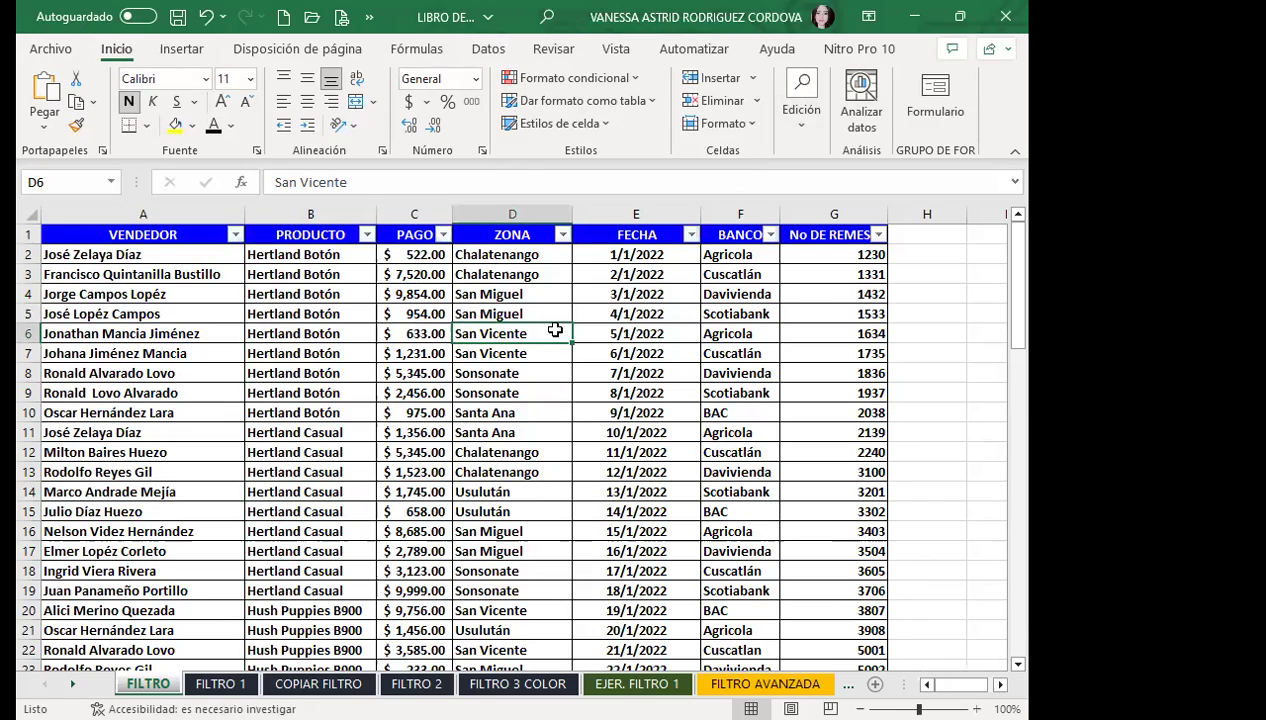
left_click(559, 407)
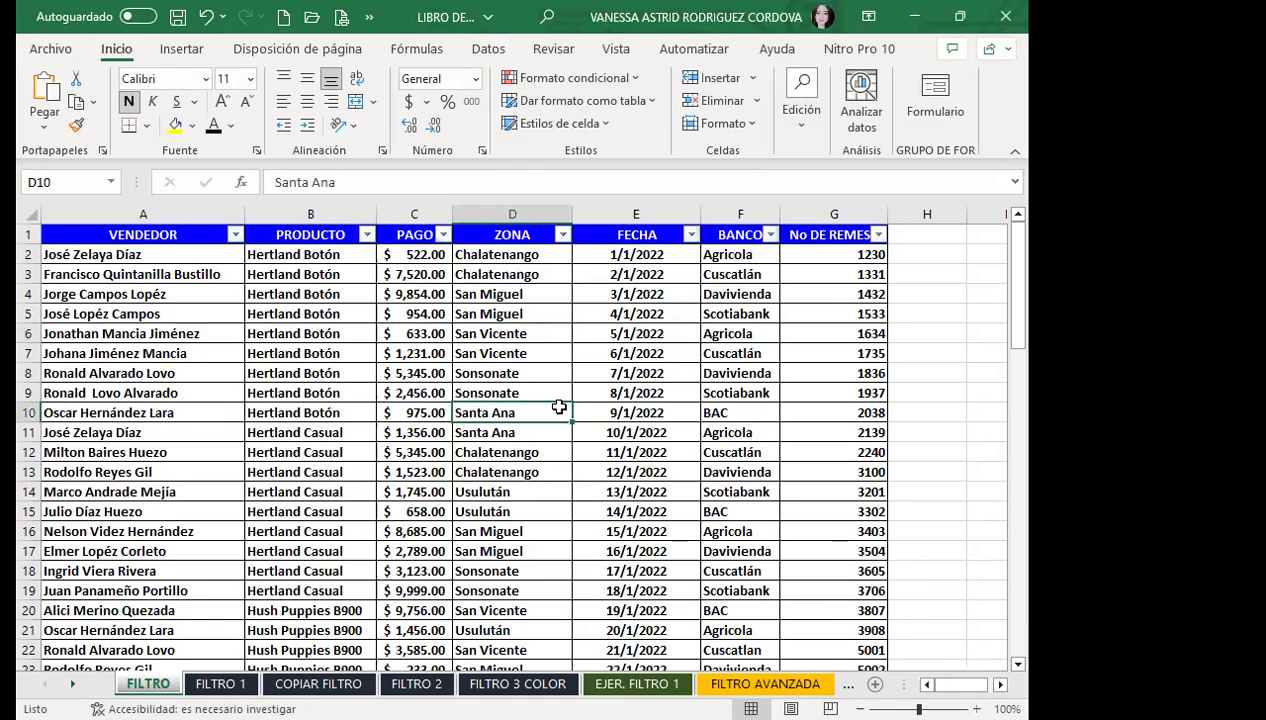
scroll(521, 469, "down", 1)
scroll(463, 476, "down", 2)
scroll(463, 476, "up", 3)
left_click(518, 545)
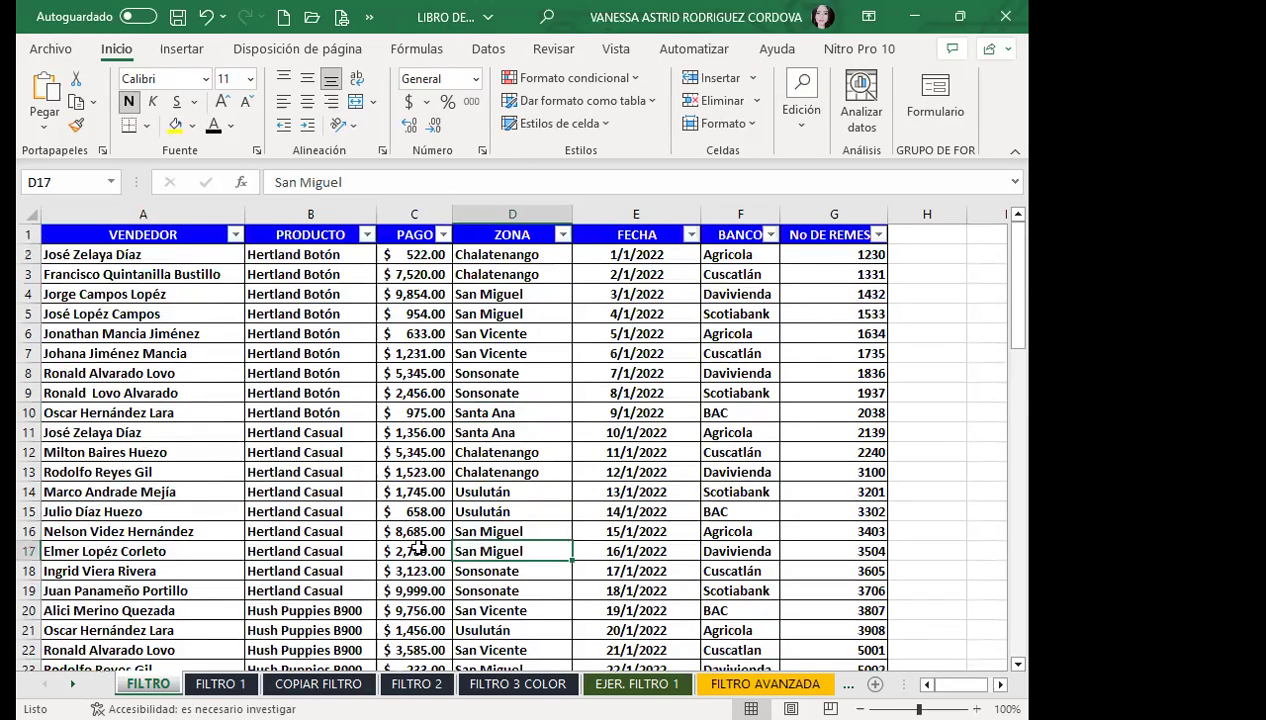
scroll(84, 455, "down", 3)
left_click(509, 490)
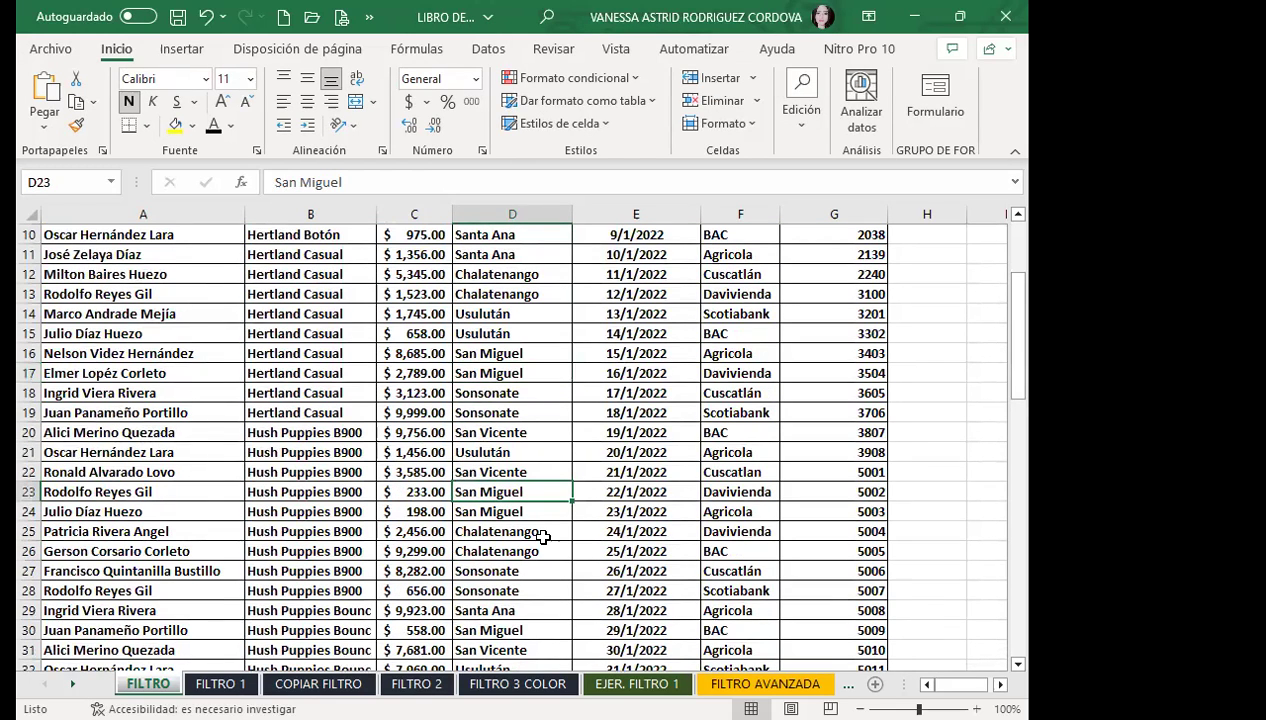
- Toggle Filtro on the Datos tab and select the header cells A1:G1
left_click(488, 48)
left_click(537, 100)
scroll(554, 277, "up", 3)
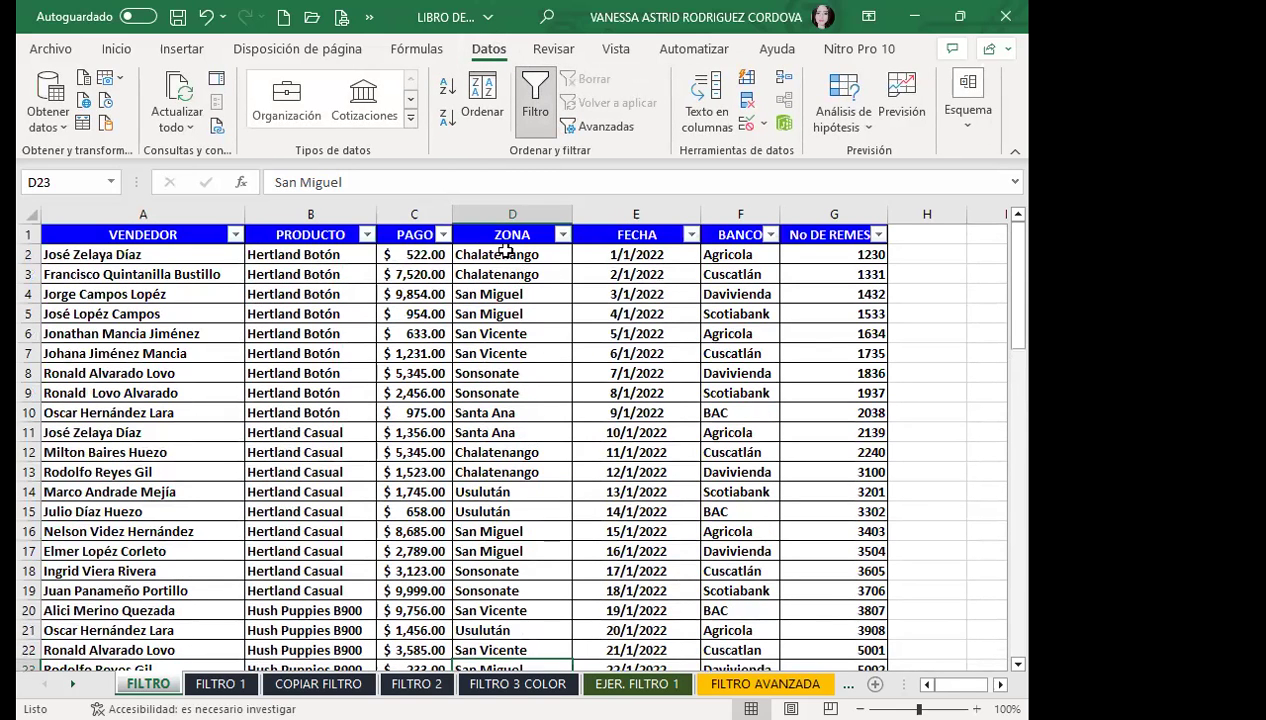
left_click(508, 234)
left_click_drag(132, 235, 870, 234)
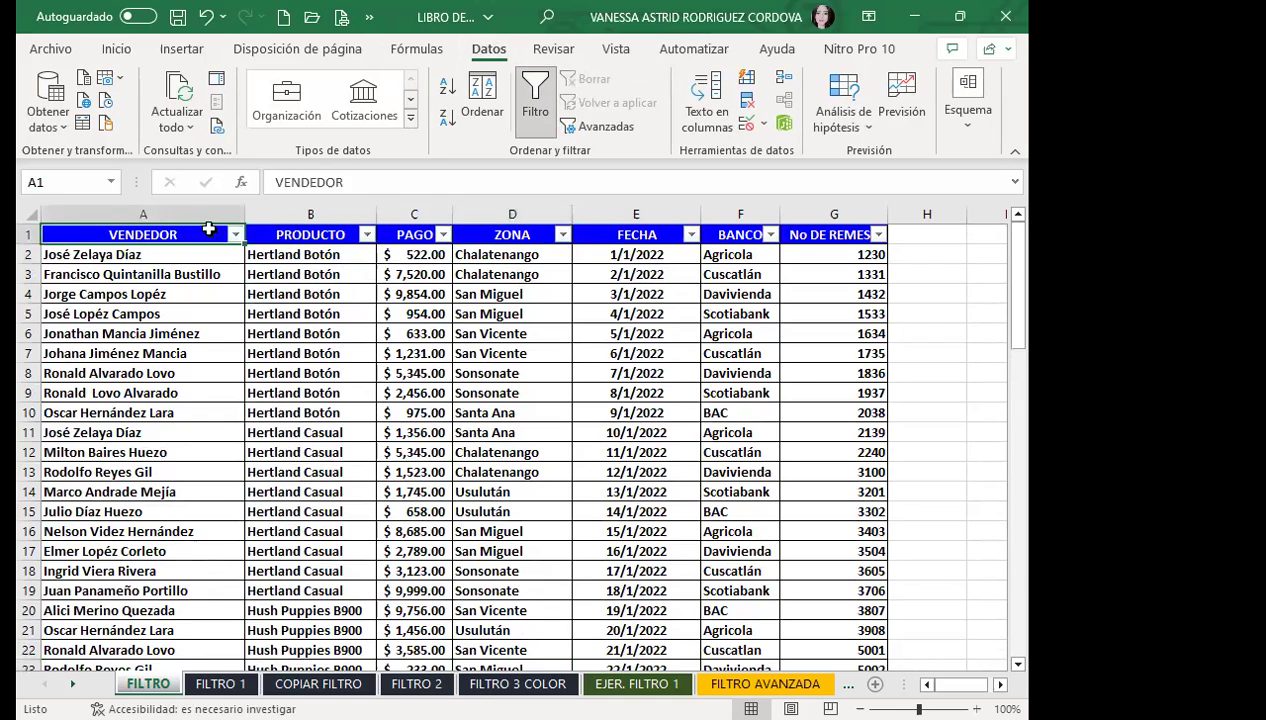
left_click(458, 272)
left_click(160, 274)
left_click_drag(164, 234, 860, 235)
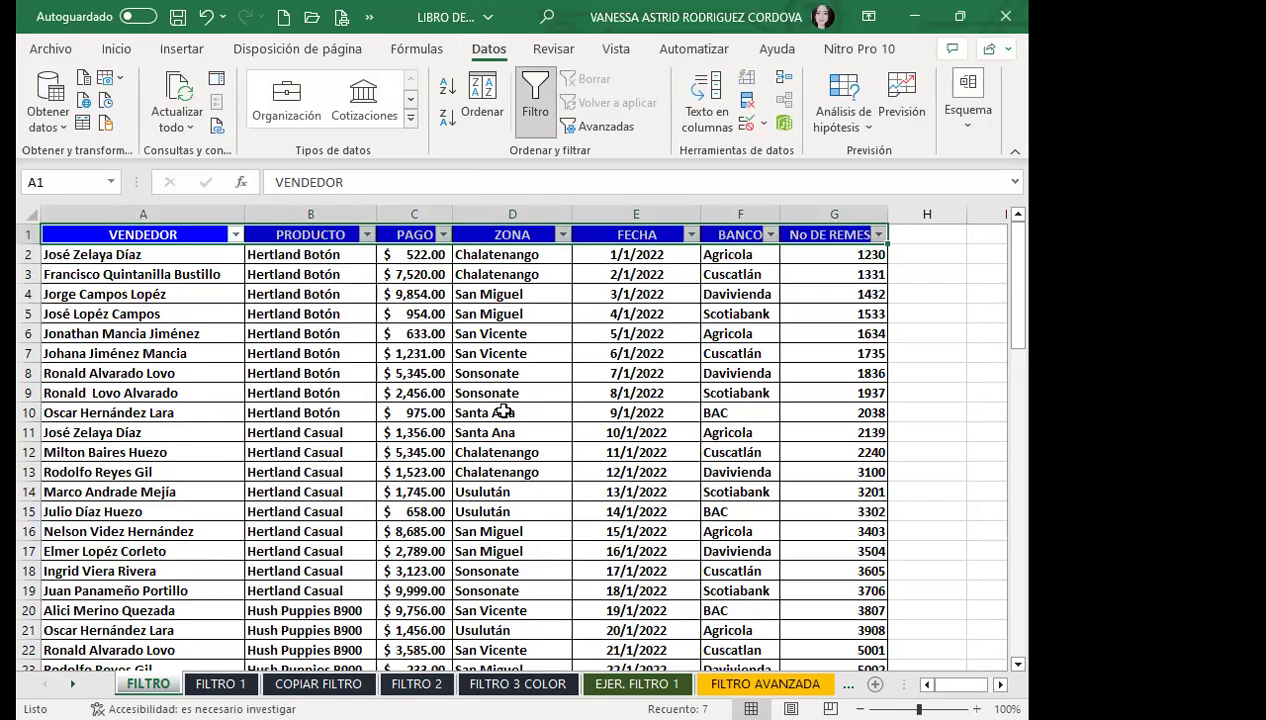
- Check cells in the ZONA and PAGO columns, scroll the table, and select all of row 22
left_click(497, 410)
left_click(402, 234)
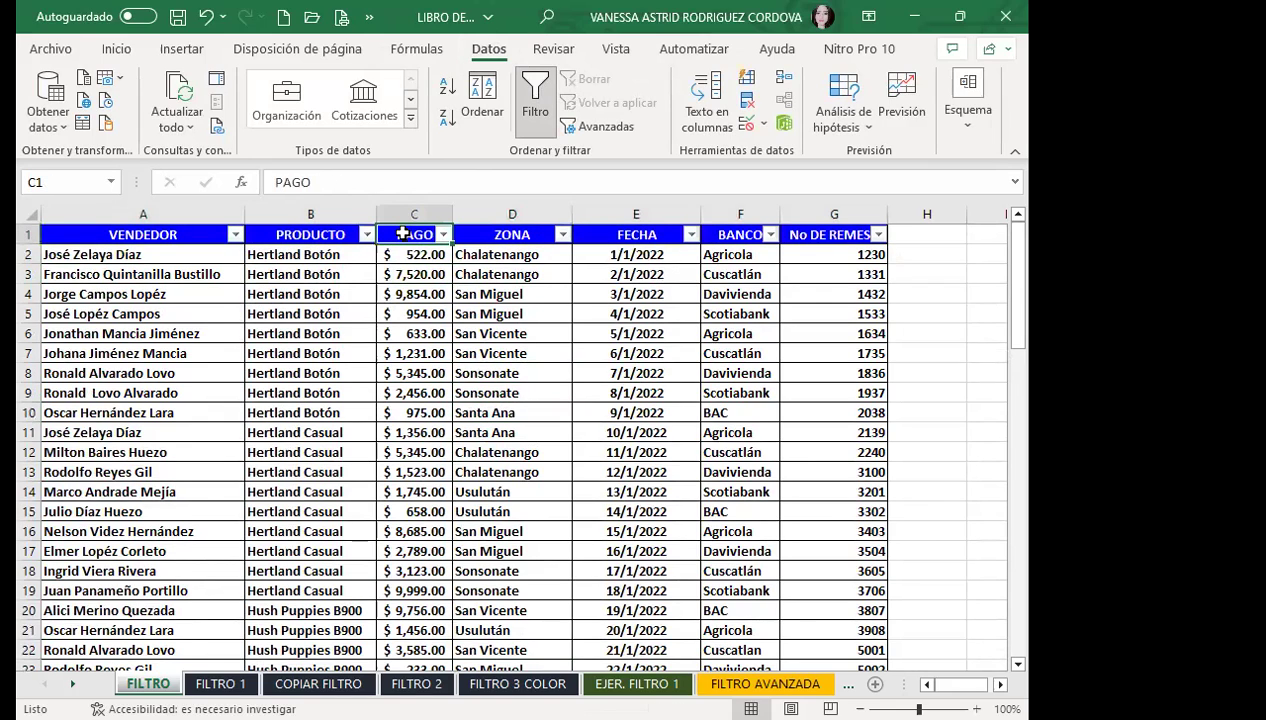
left_click(410, 412)
left_click(400, 468)
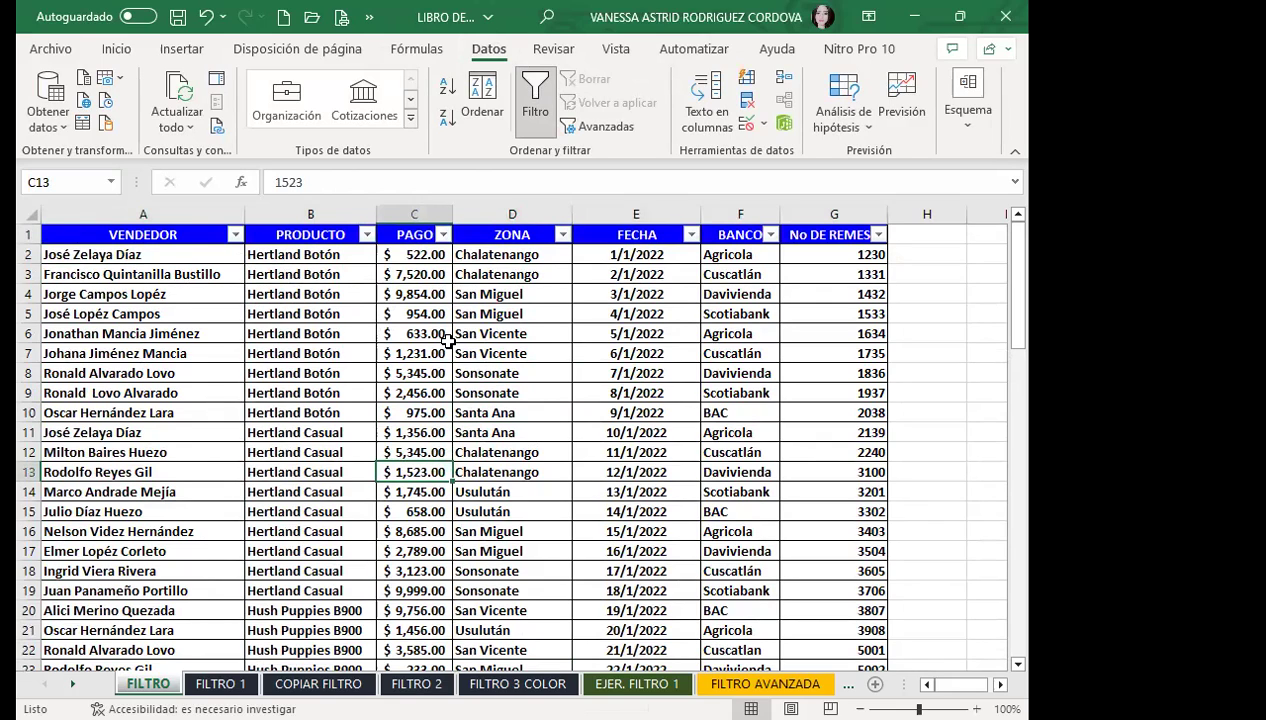
left_click(488, 292)
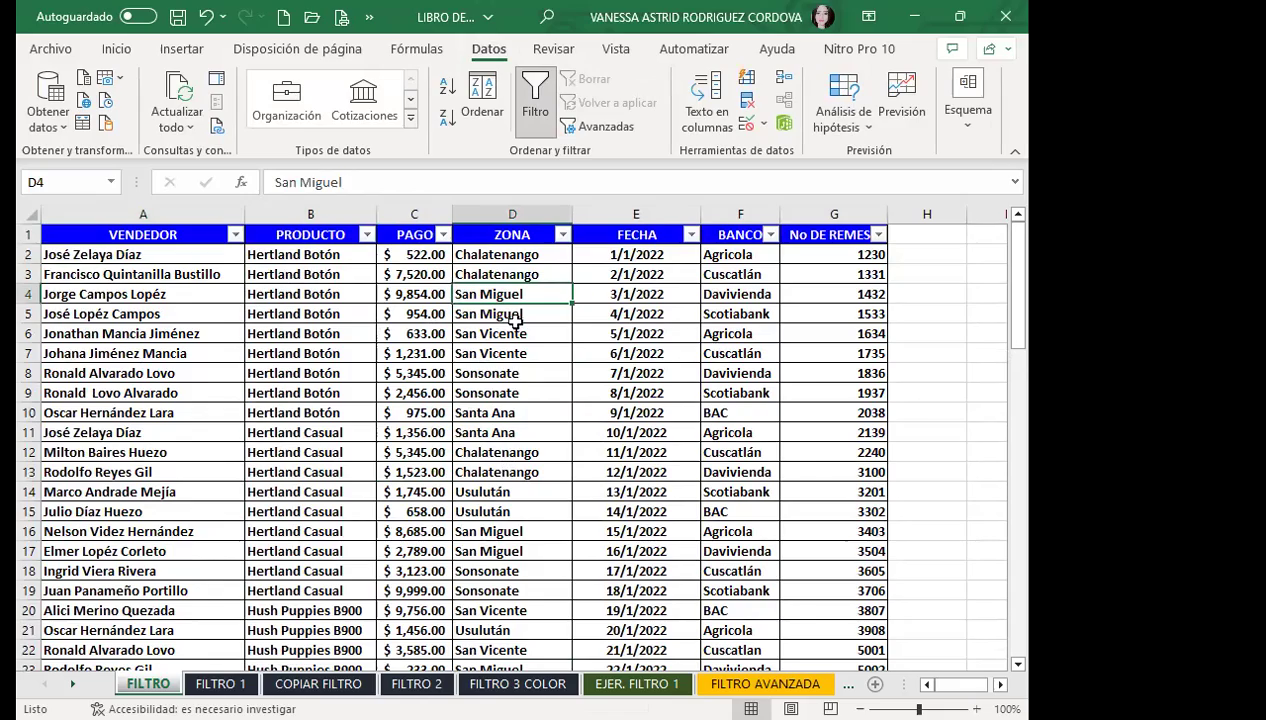
scroll(521, 456, "down", 4)
scroll(533, 481, "down", 3)
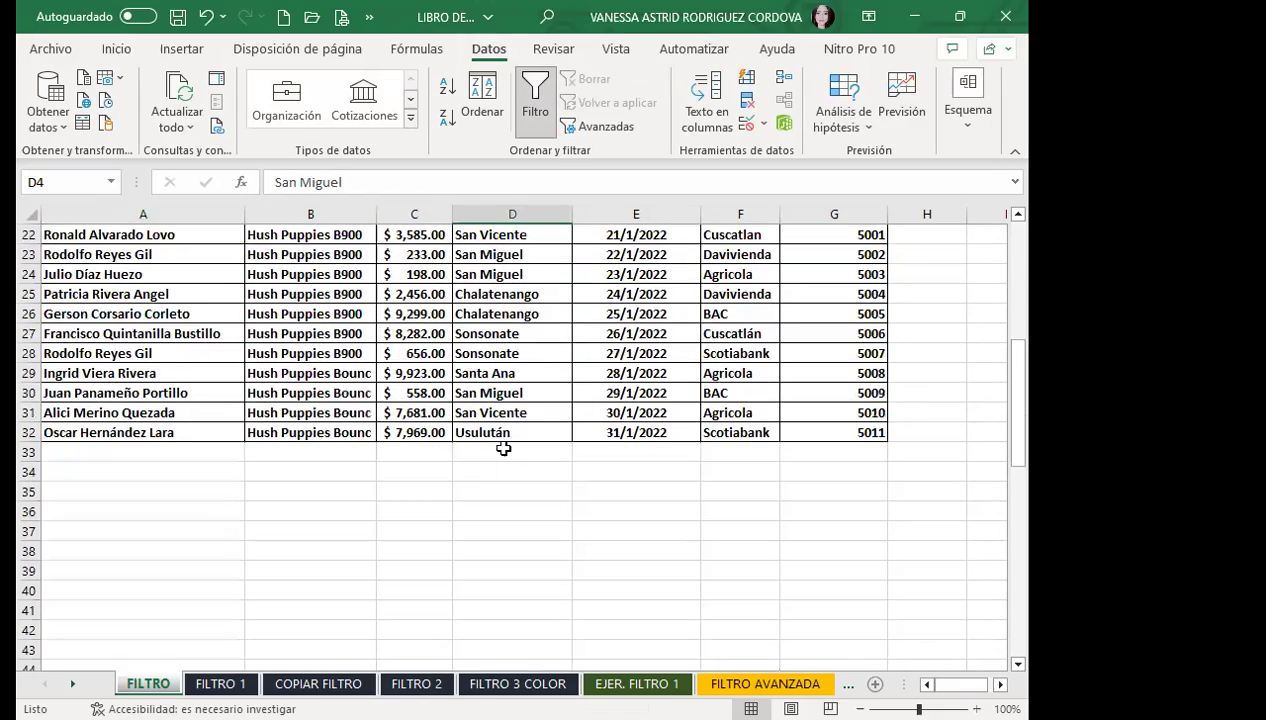
scroll(503, 432, "up", 2)
scroll(503, 432, "up", 1)
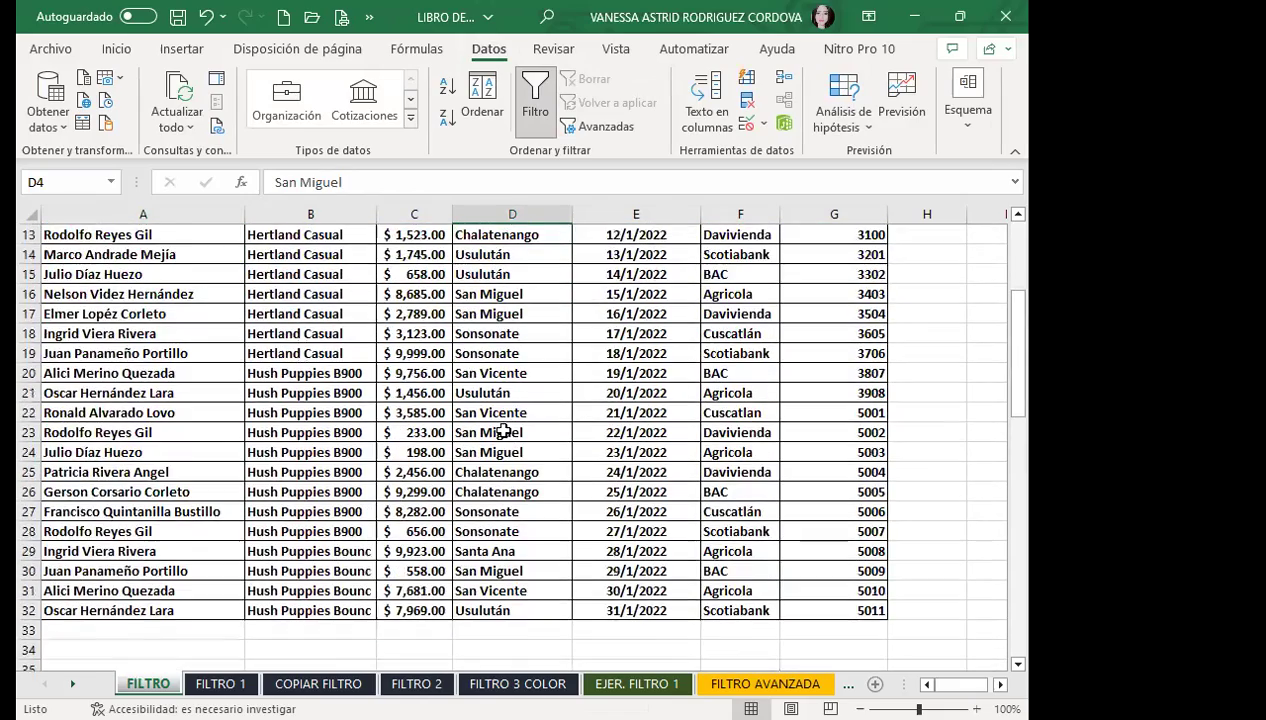
scroll(503, 432, "up", 1)
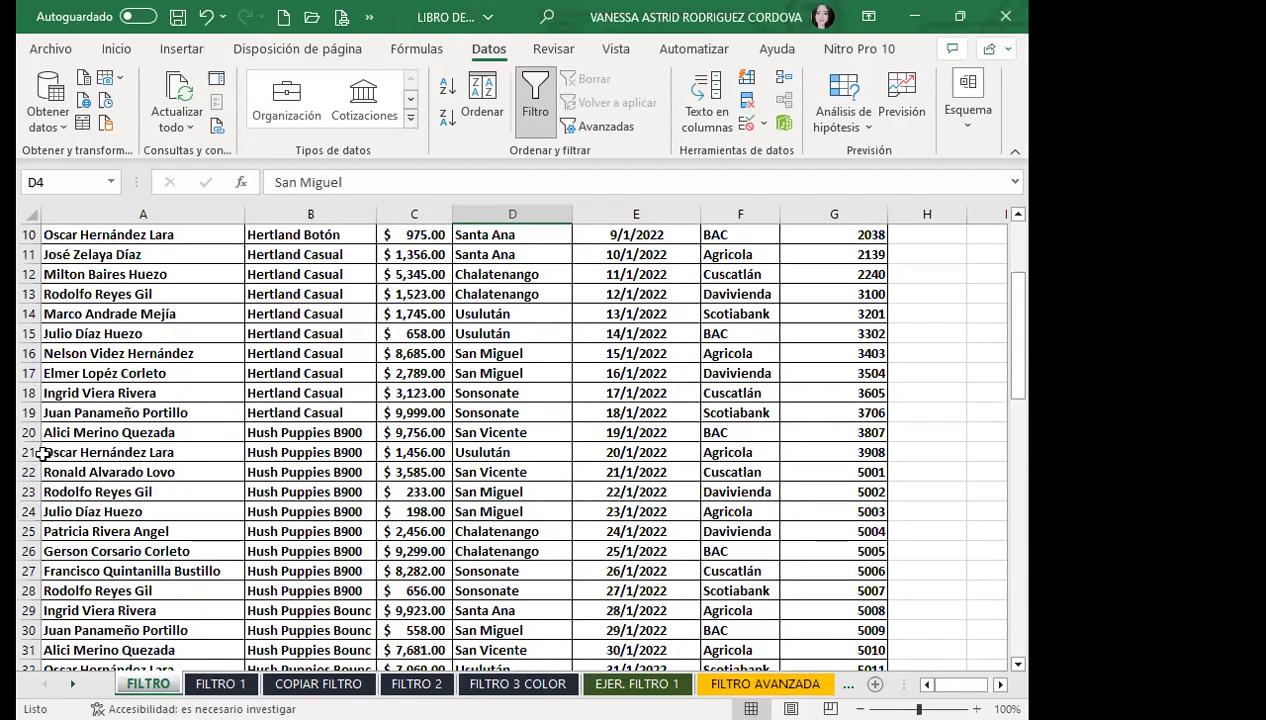
left_click(30, 470)
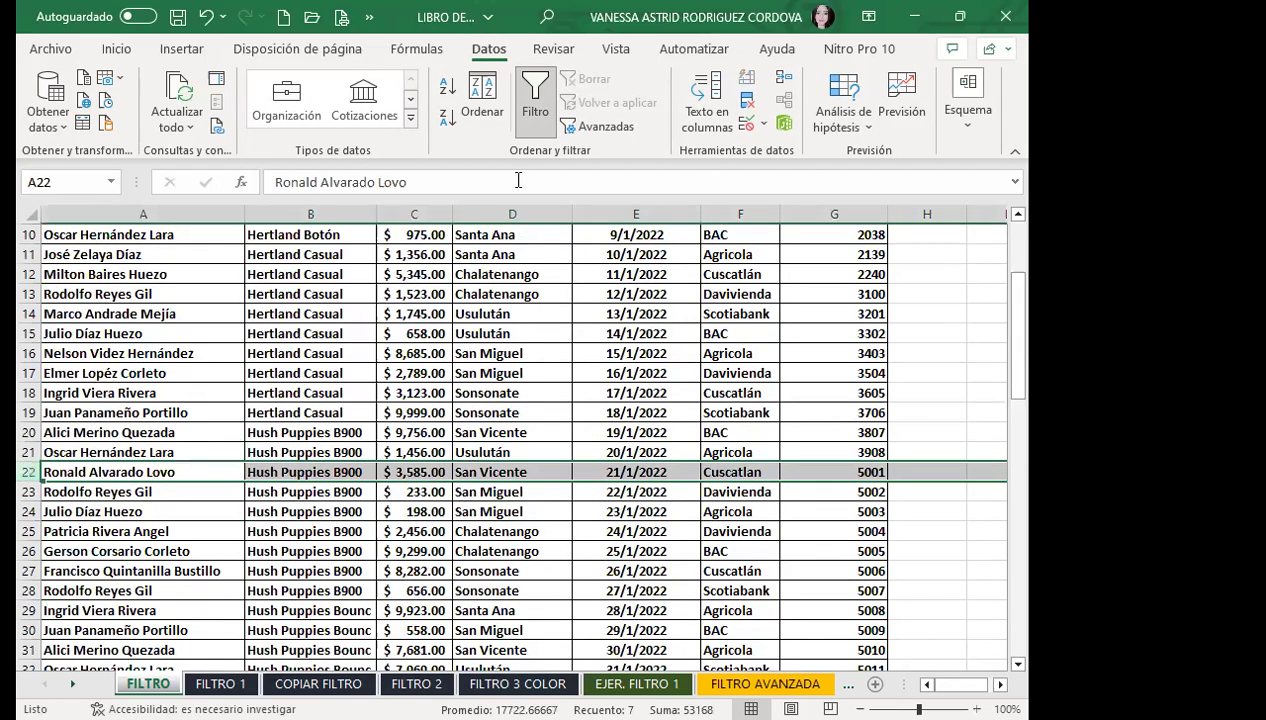
left_click(118, 50)
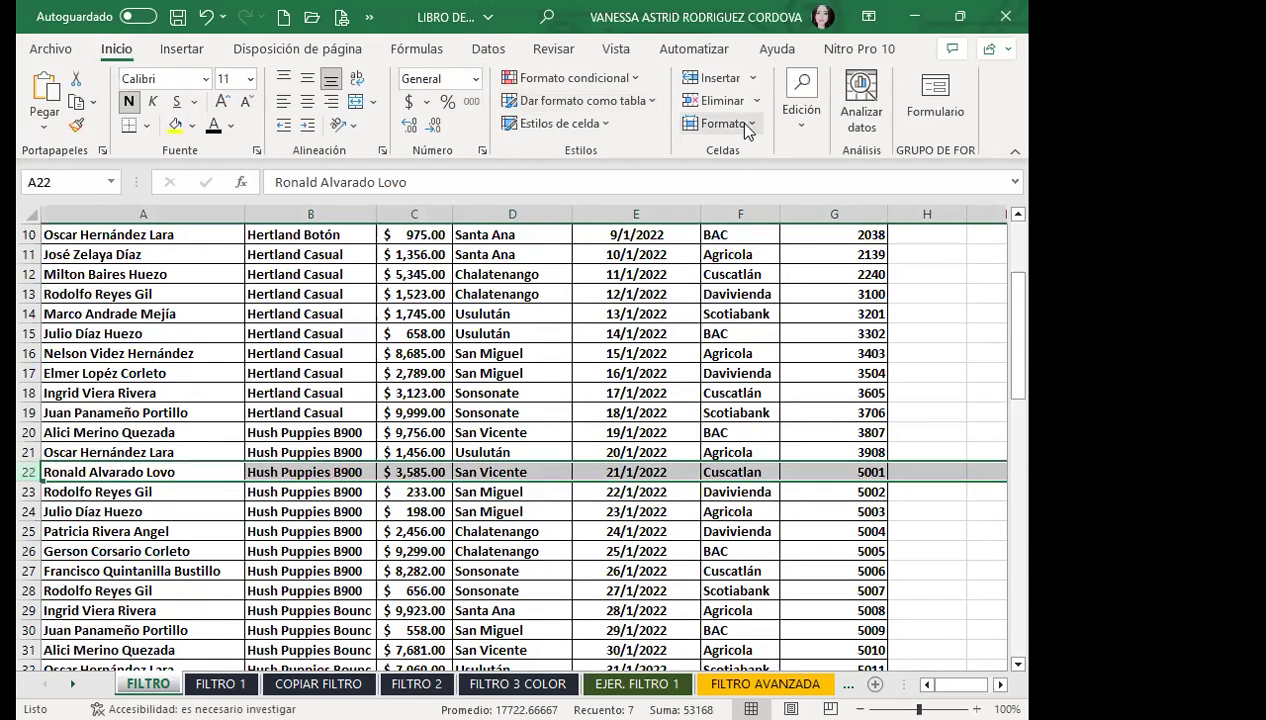
- Insert a blank row at row 22 of the FILTRO sales table
left_click(718, 78)
left_click(414, 551)
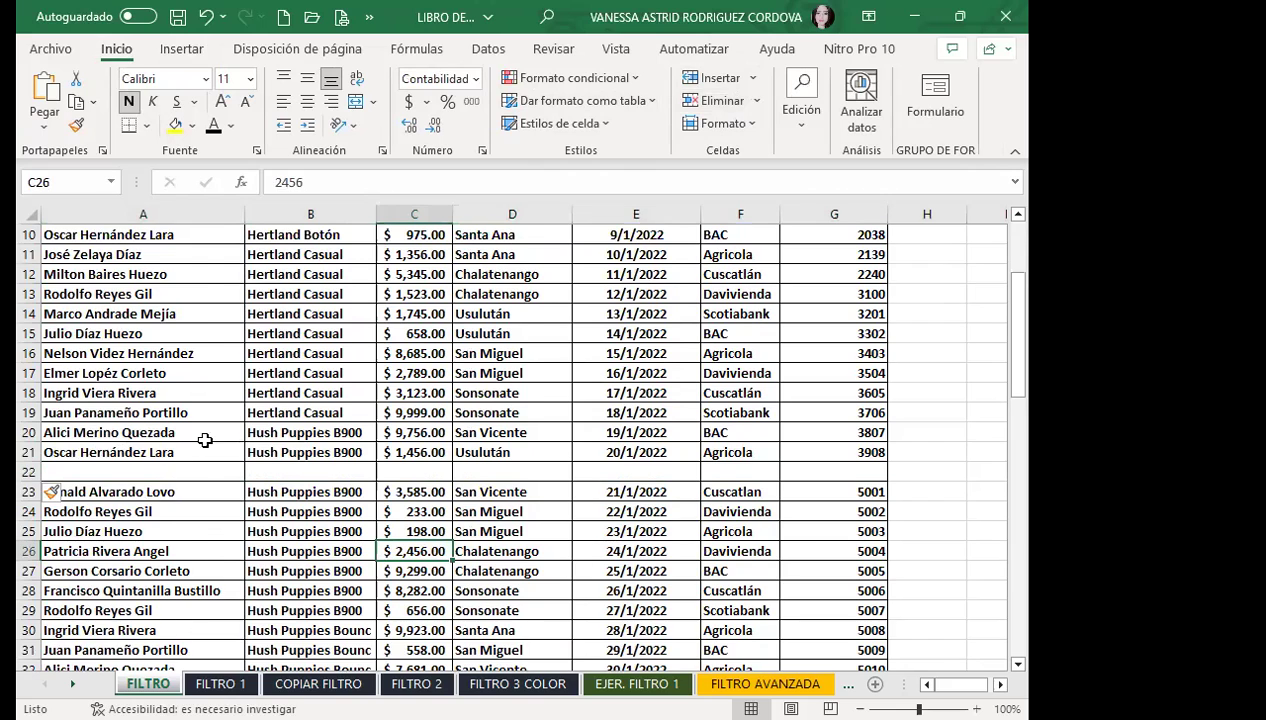
scroll(203, 435, "up", 3)
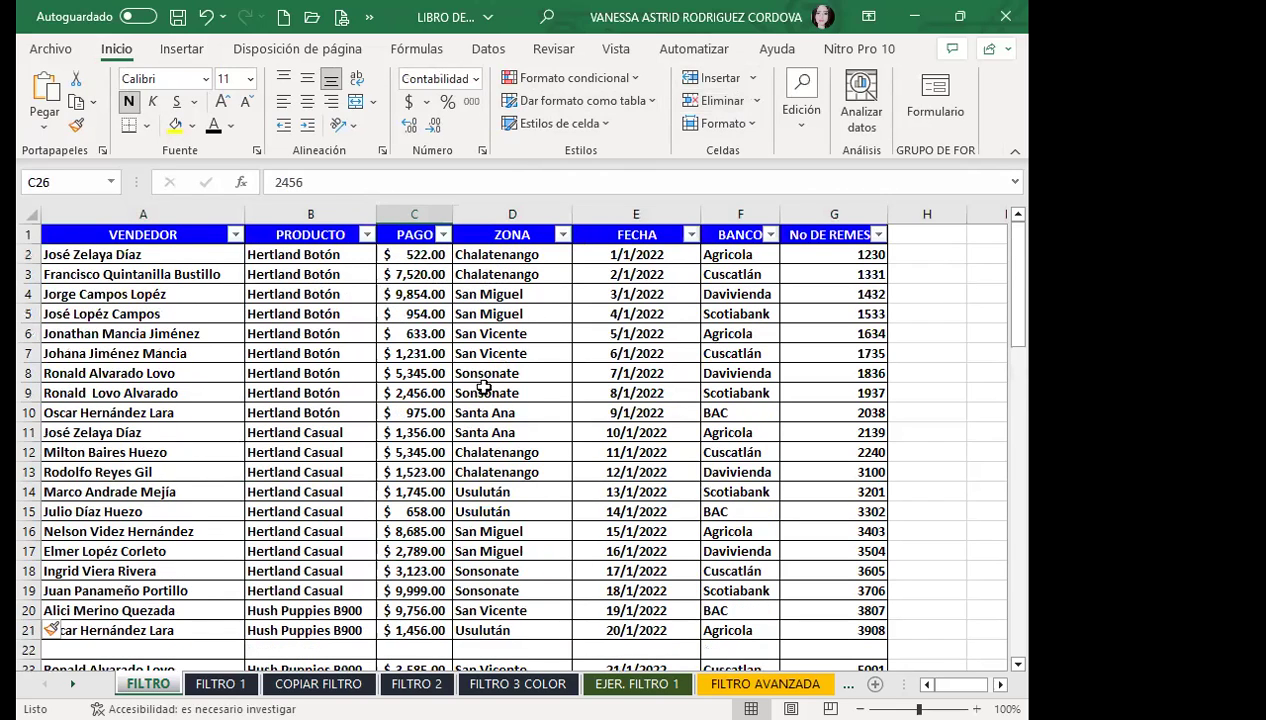
scroll(479, 383, "down", 3)
scroll(184, 323, "up", 3)
- Copy the header cells A1:G1 and paste them into row 22 starting at A22
left_click_drag(100, 234, 825, 222)
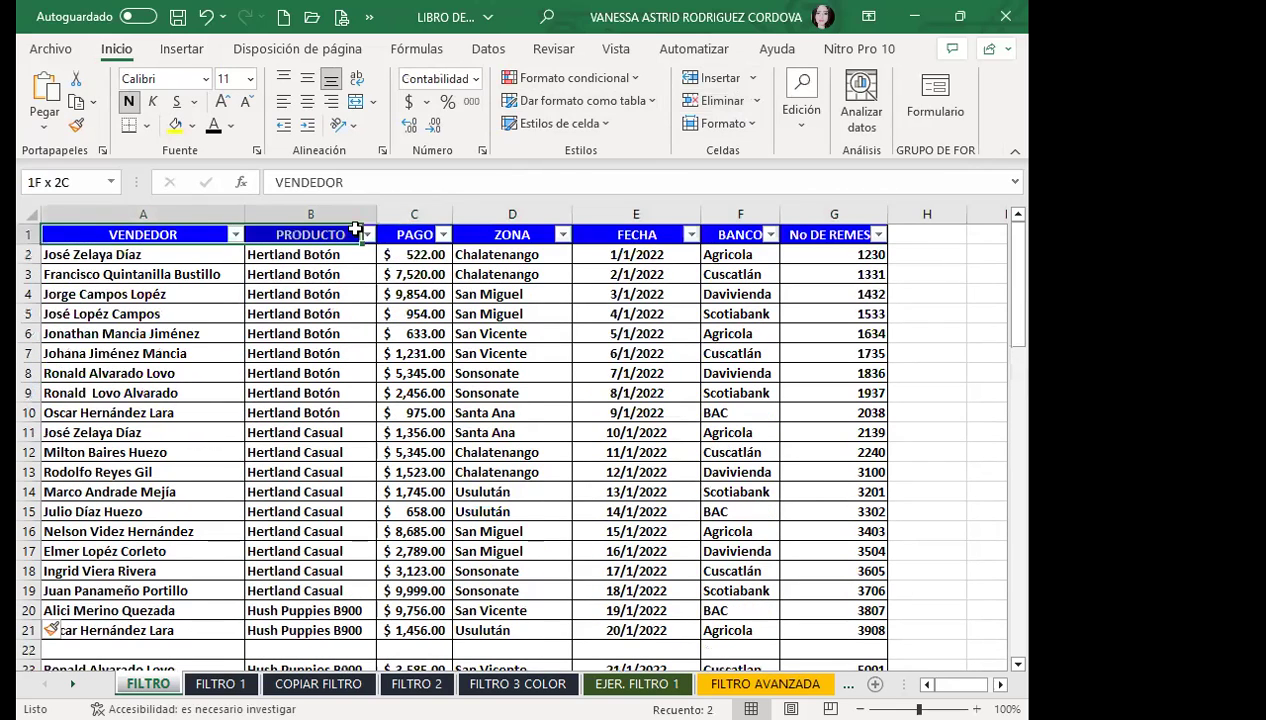
key("ctrl+c")
scroll(149, 470, "down", 3)
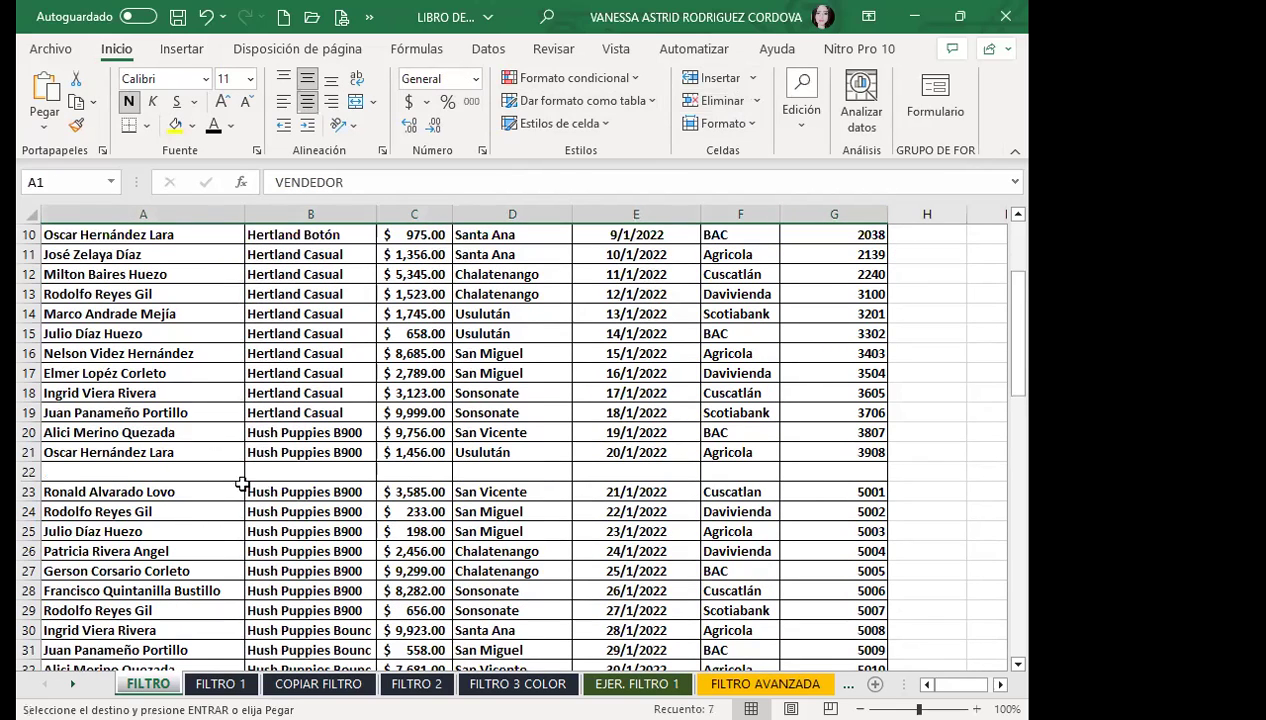
left_click(149, 470)
key("ctrl+v")
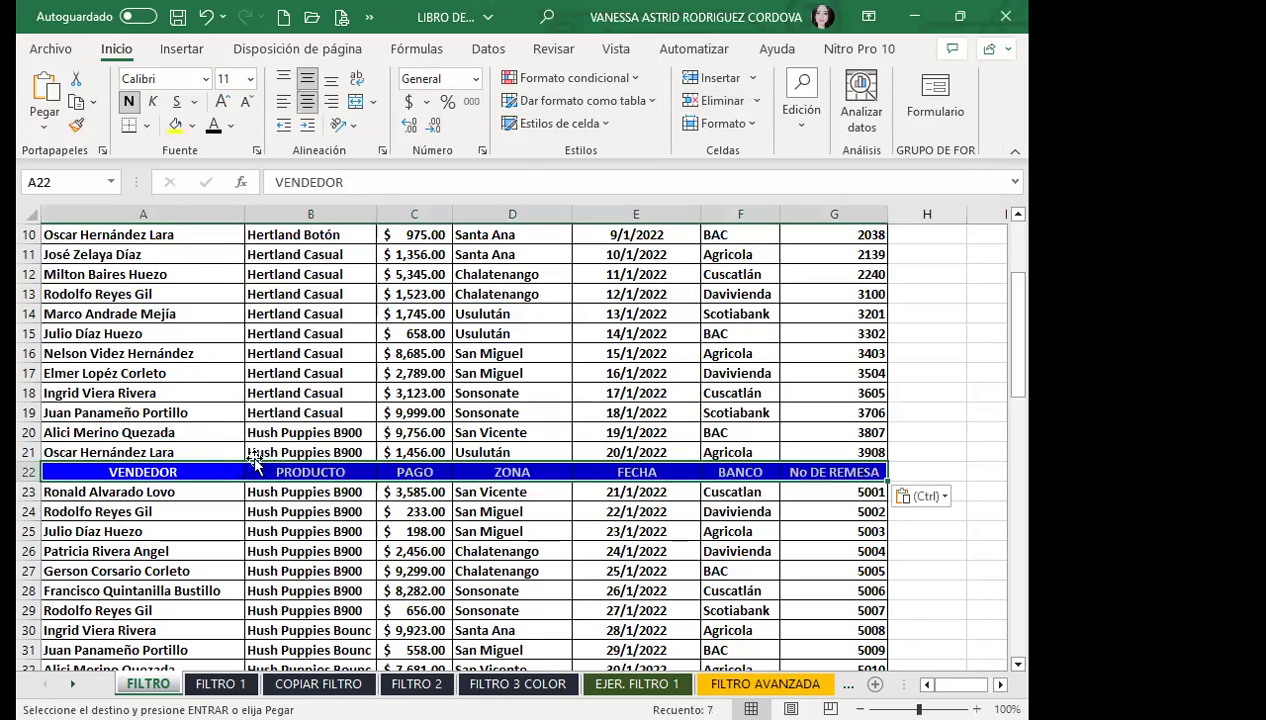
left_click(426, 514)
scroll(400, 455, "up", 3)
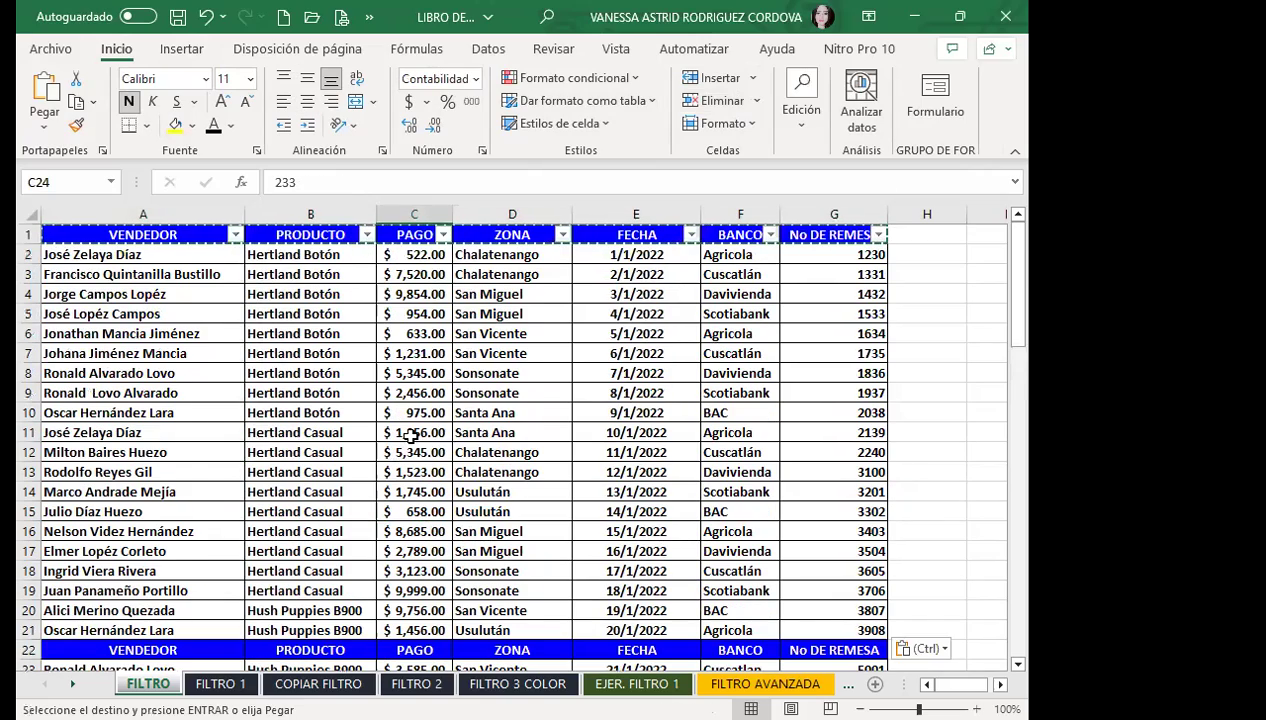
scroll(432, 366, "down", 1)
scroll(434, 390, "up", 1)
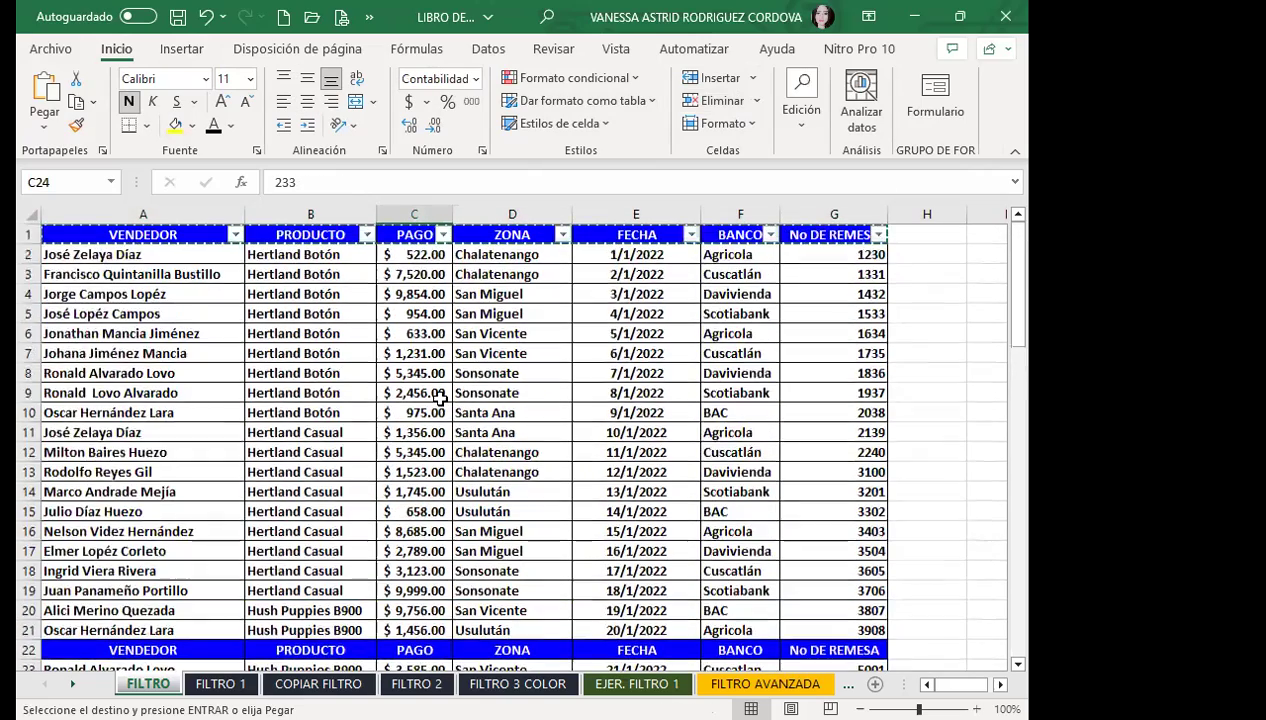
scroll(390, 330, "down", 3)
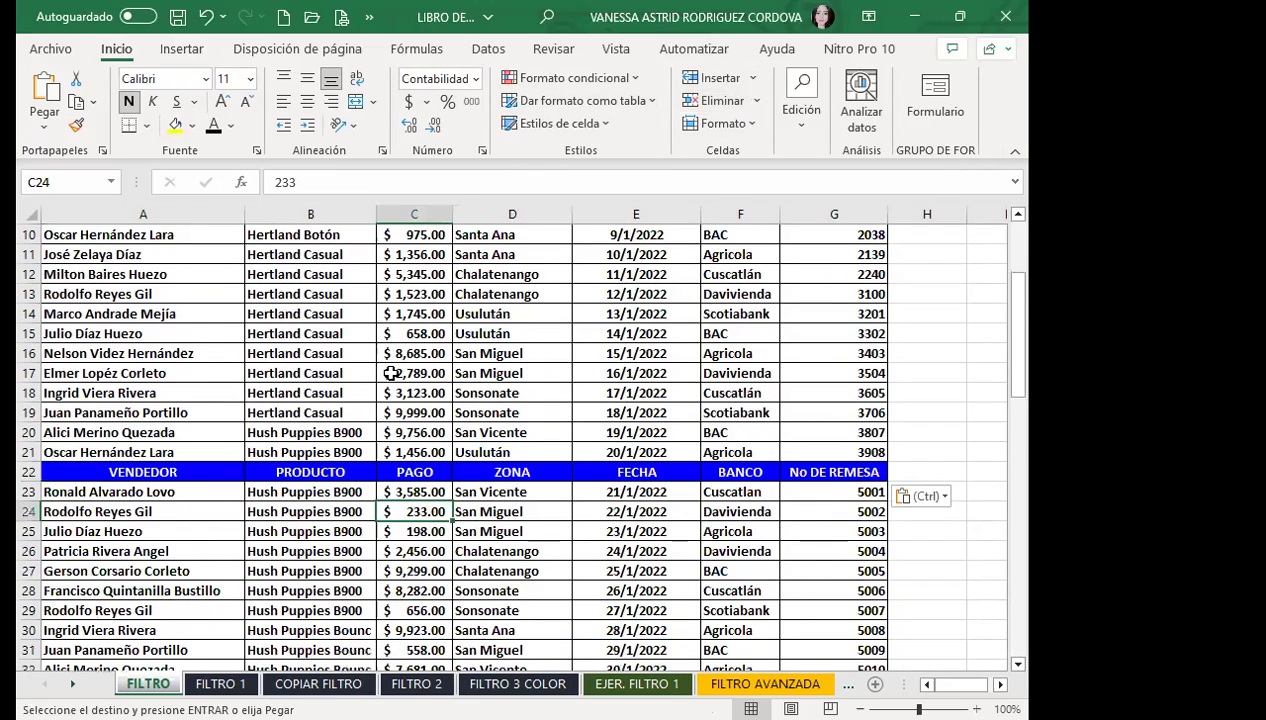
scroll(386, 392, "down", 2)
scroll(386, 392, "down", 1)
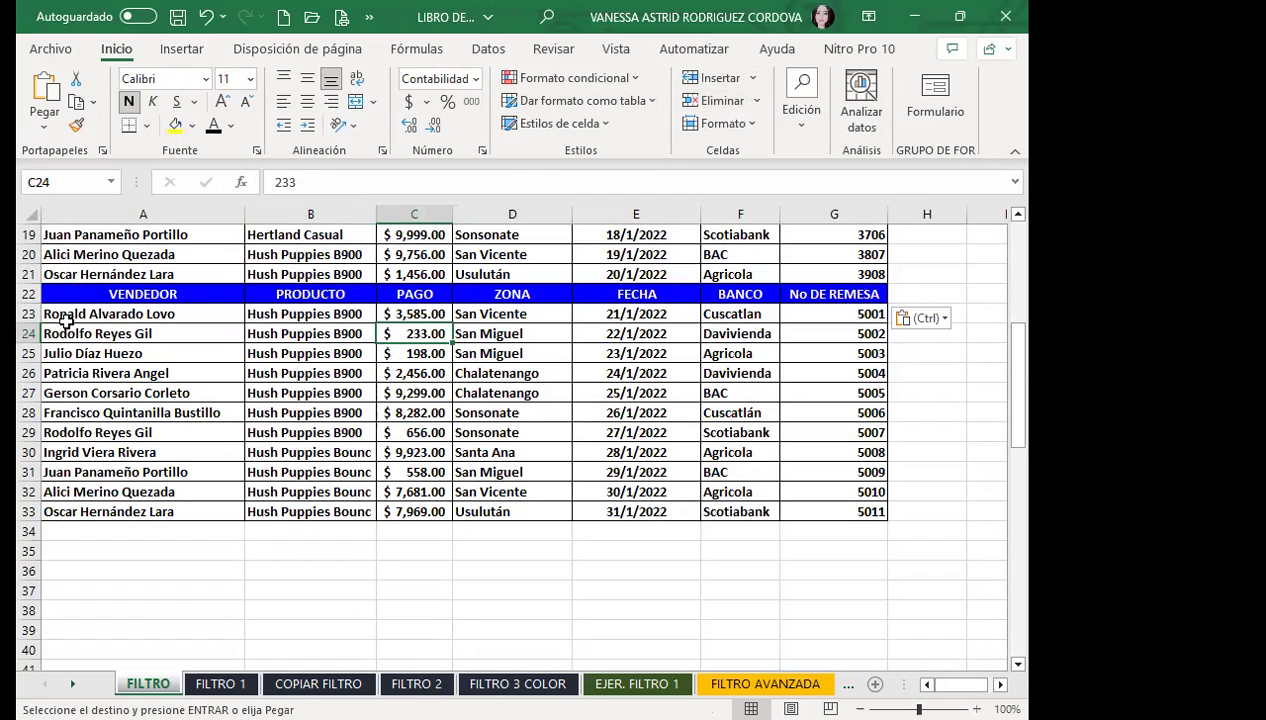
left_click(200, 447)
scroll(452, 421, "up", 6)
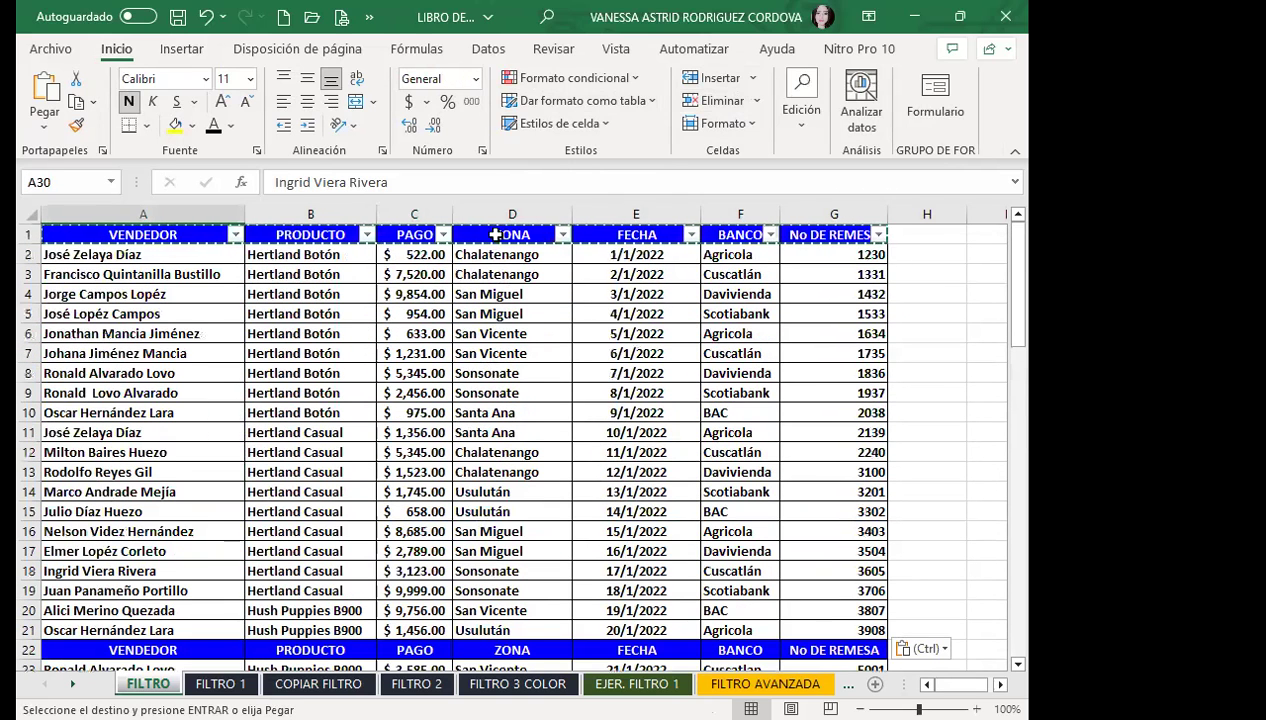
scroll(500, 465, "down", 1)
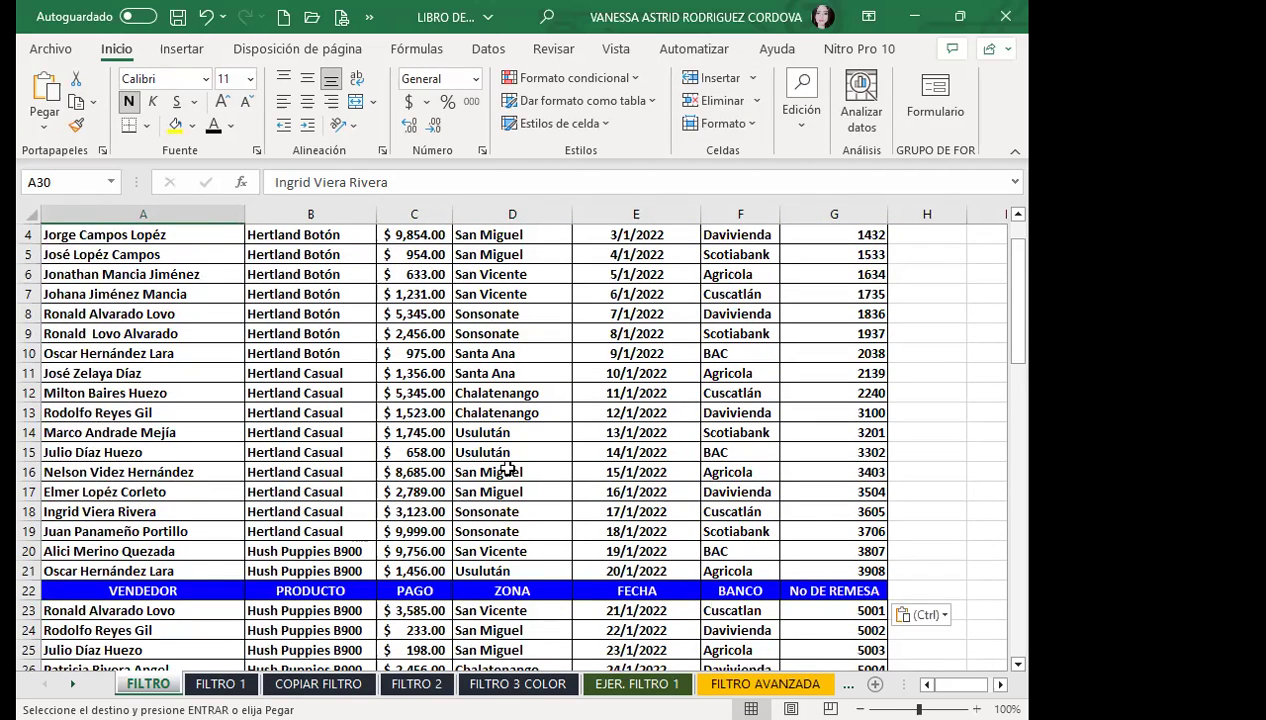
scroll(507, 470, "up", 1)
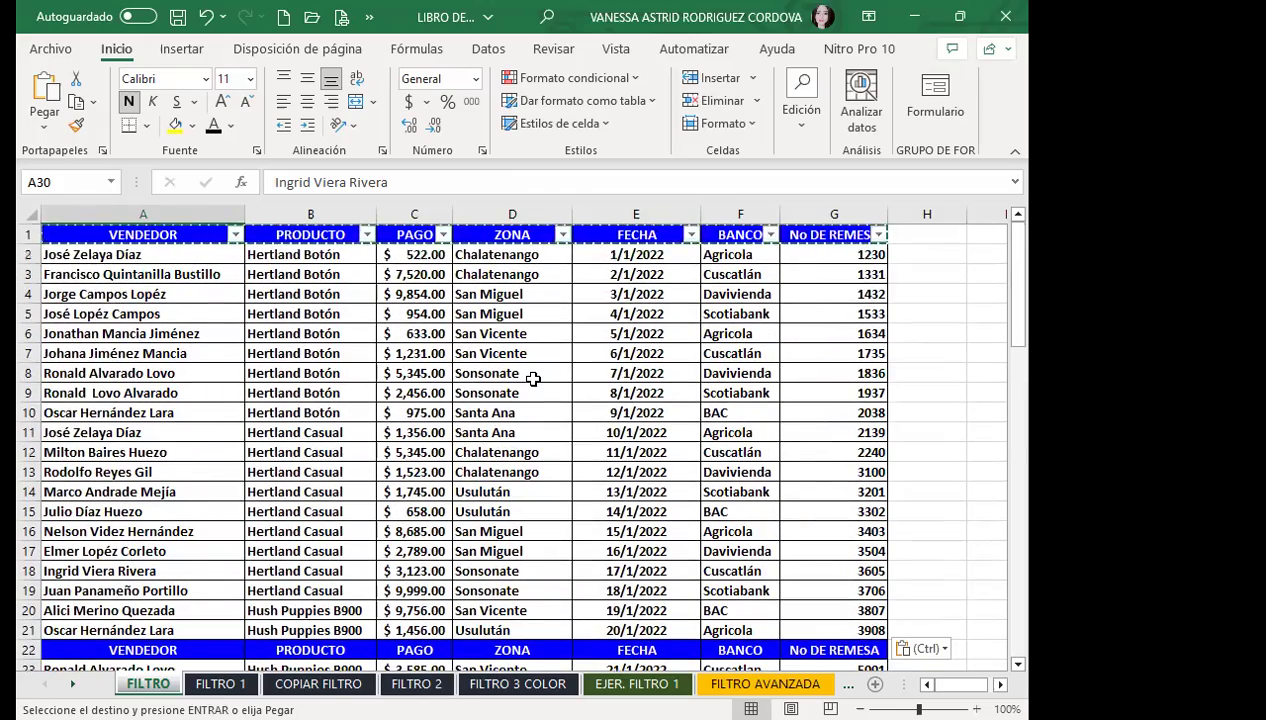
- Cancel the copy marquee and select a cell away from the pasted header row
key("Escape")
scroll(533, 379, "down", 6)
scroll(533, 379, "up", 4)
left_click(510, 374)
scroll(505, 395, "up", 2)
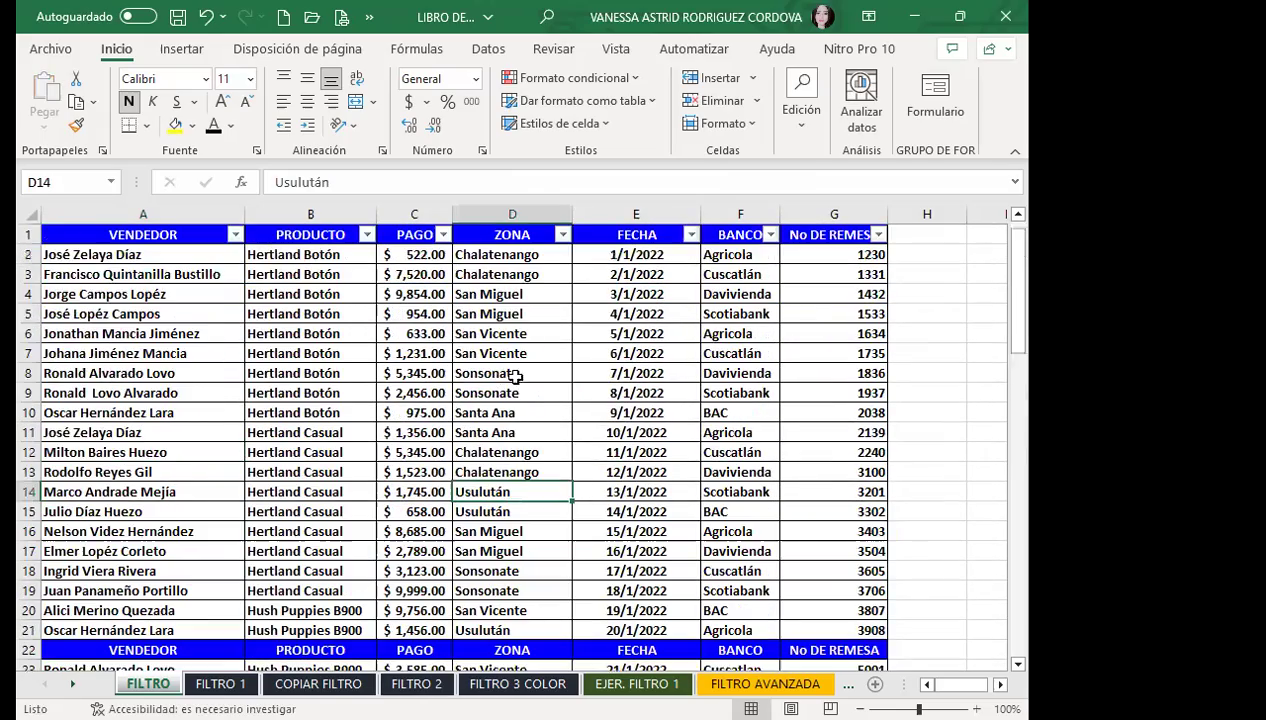
scroll(480, 410, "down", 4)
scroll(393, 359, "down", 3)
scroll(100, 339, "up", 2)
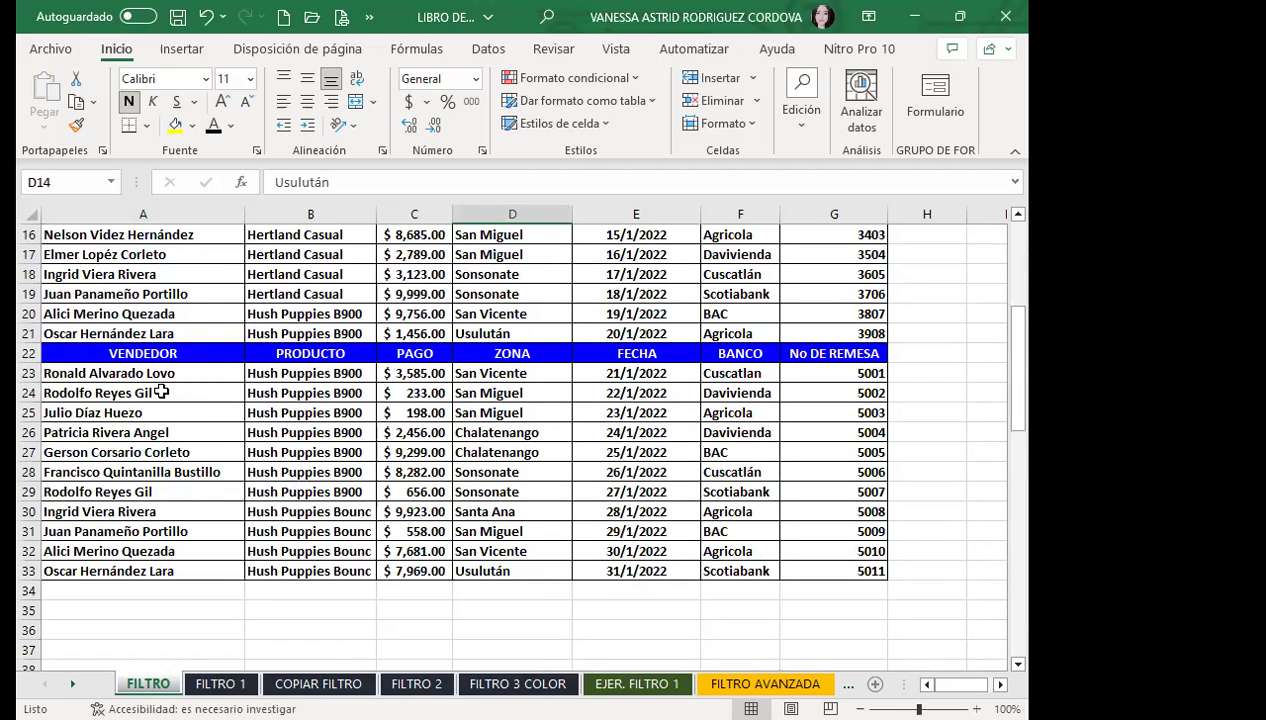
- Select headers A22:G22 and apply Filtro from the Datos ribbon to add dropdown arrows there
left_click_drag(65, 352, 835, 354)
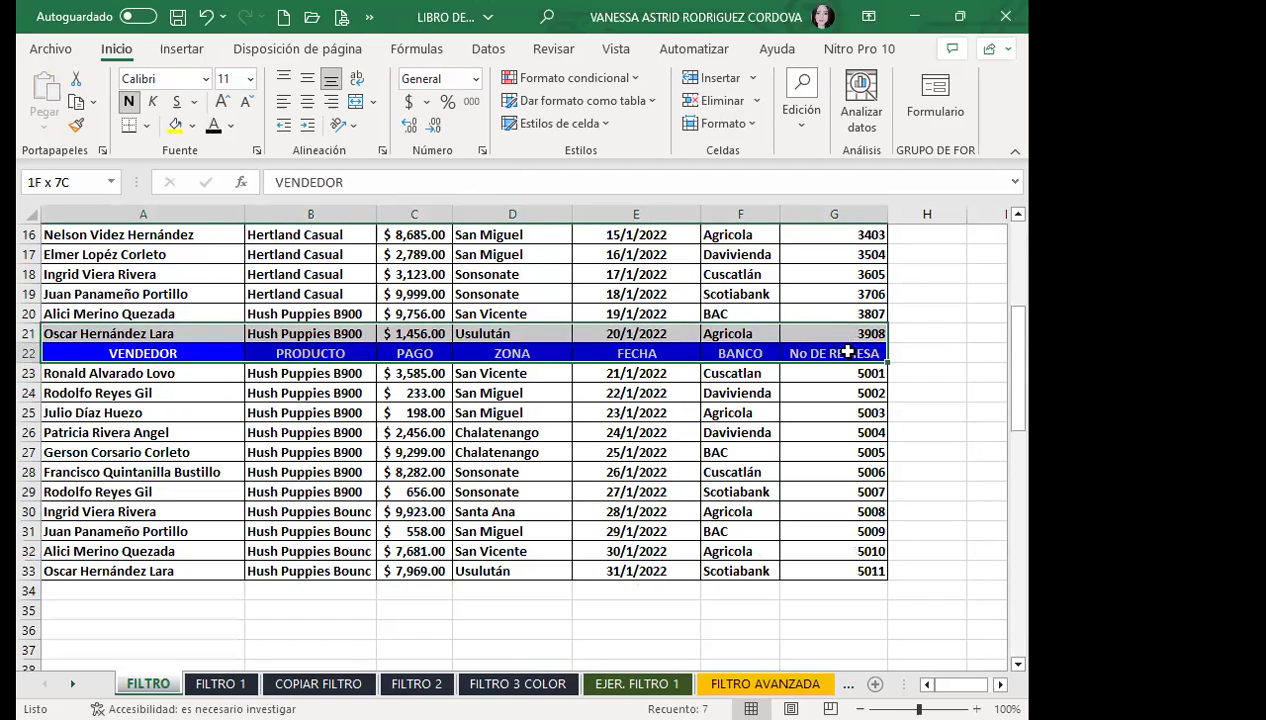
left_click(488, 48)
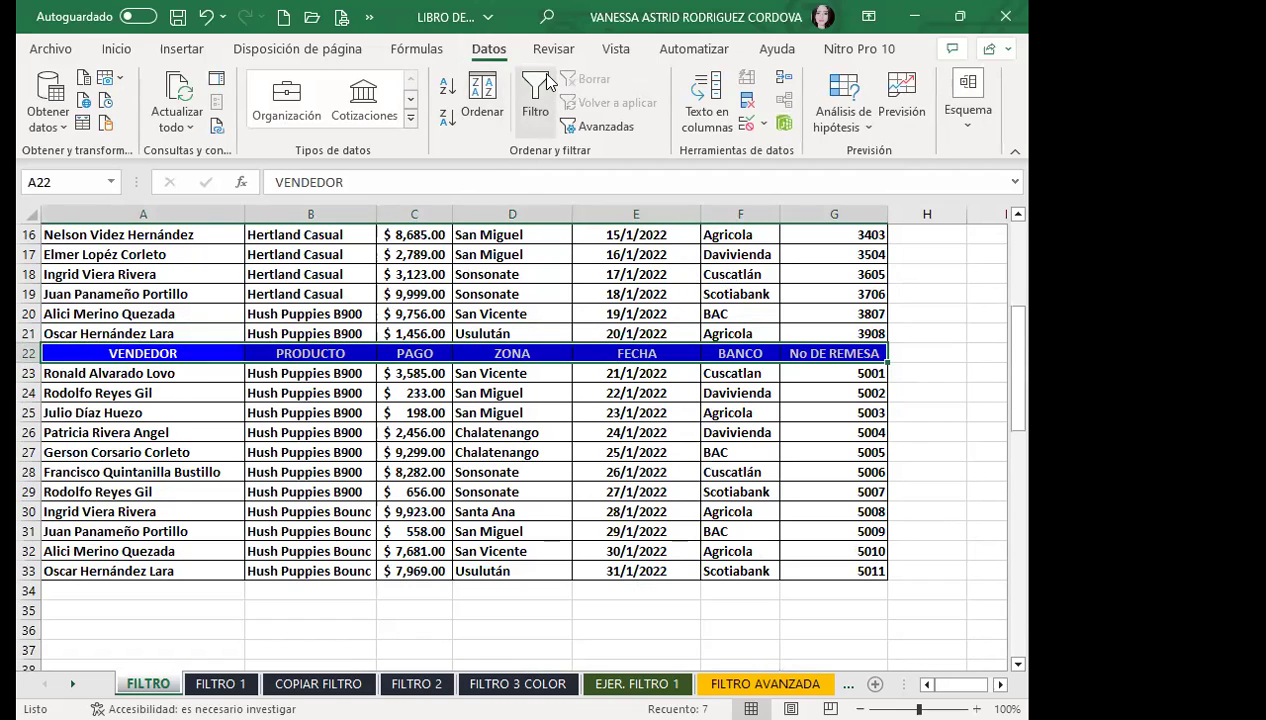
left_click(535, 98)
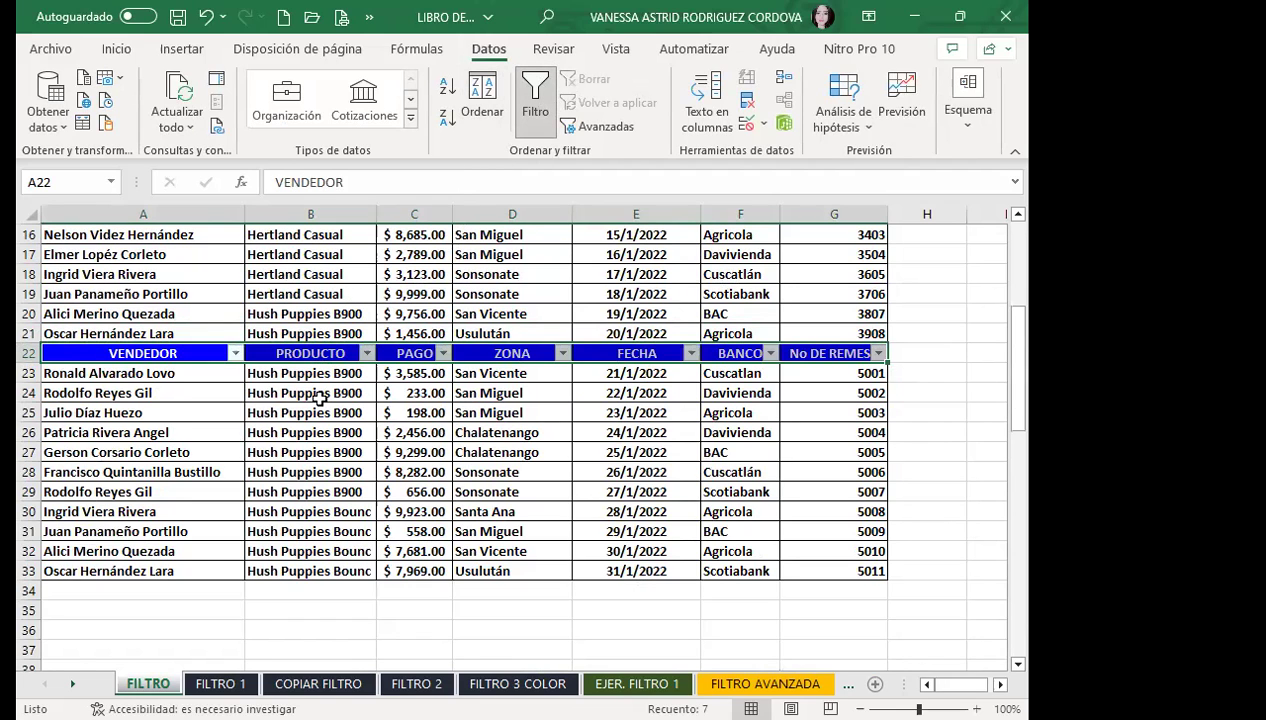
scroll(284, 235, "up", 5)
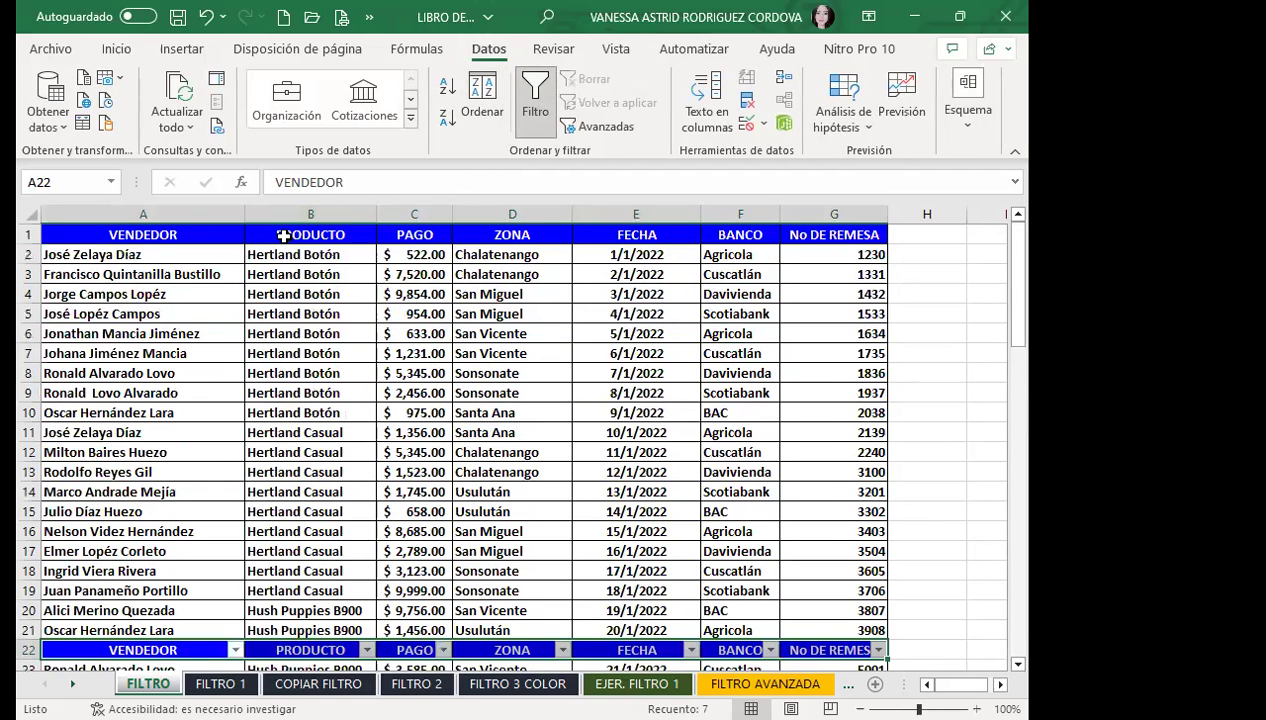
scroll(340, 275, "down", 1)
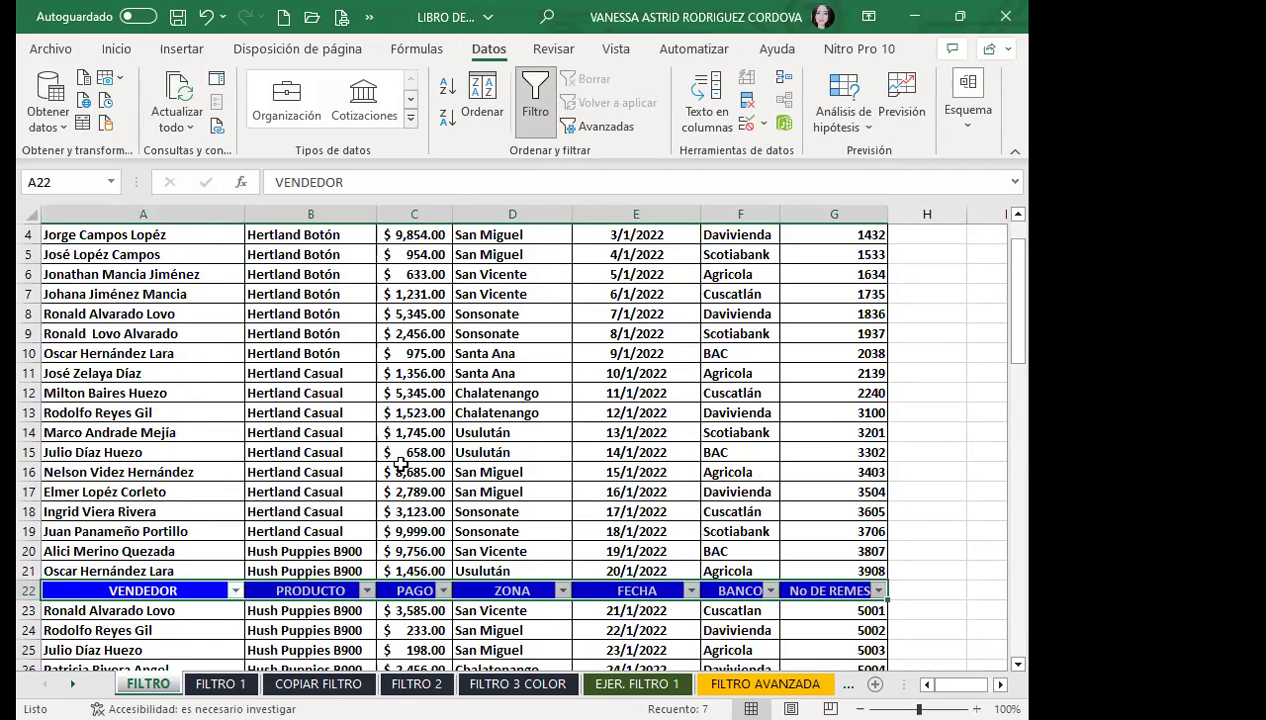
scroll(405, 470, "down", 2)
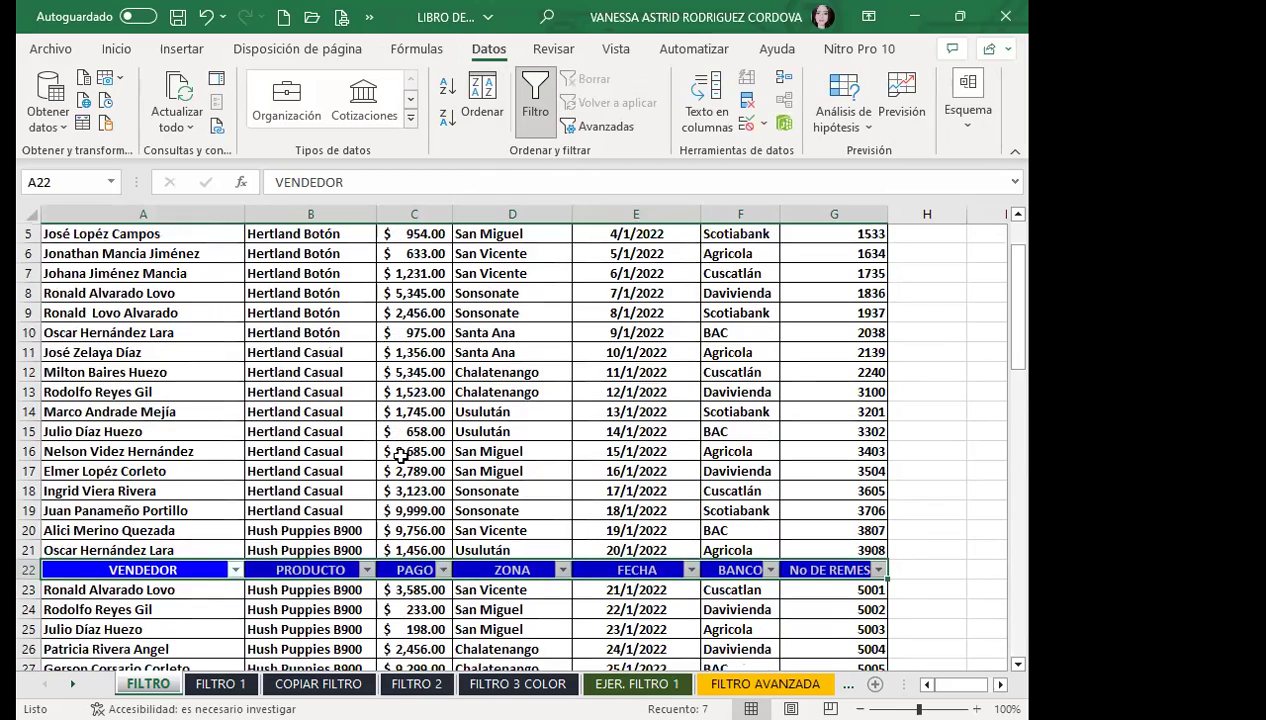
scroll(704, 446, "up", 1)
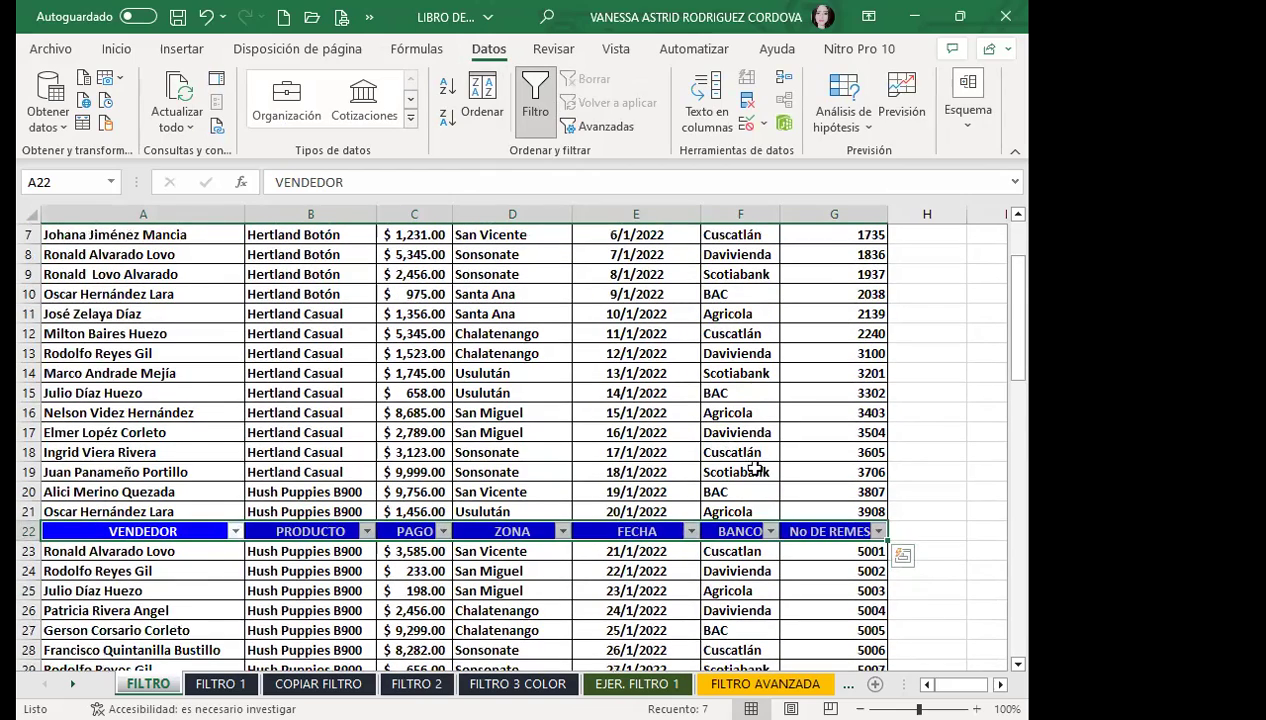
scroll(730, 528, "down", 2)
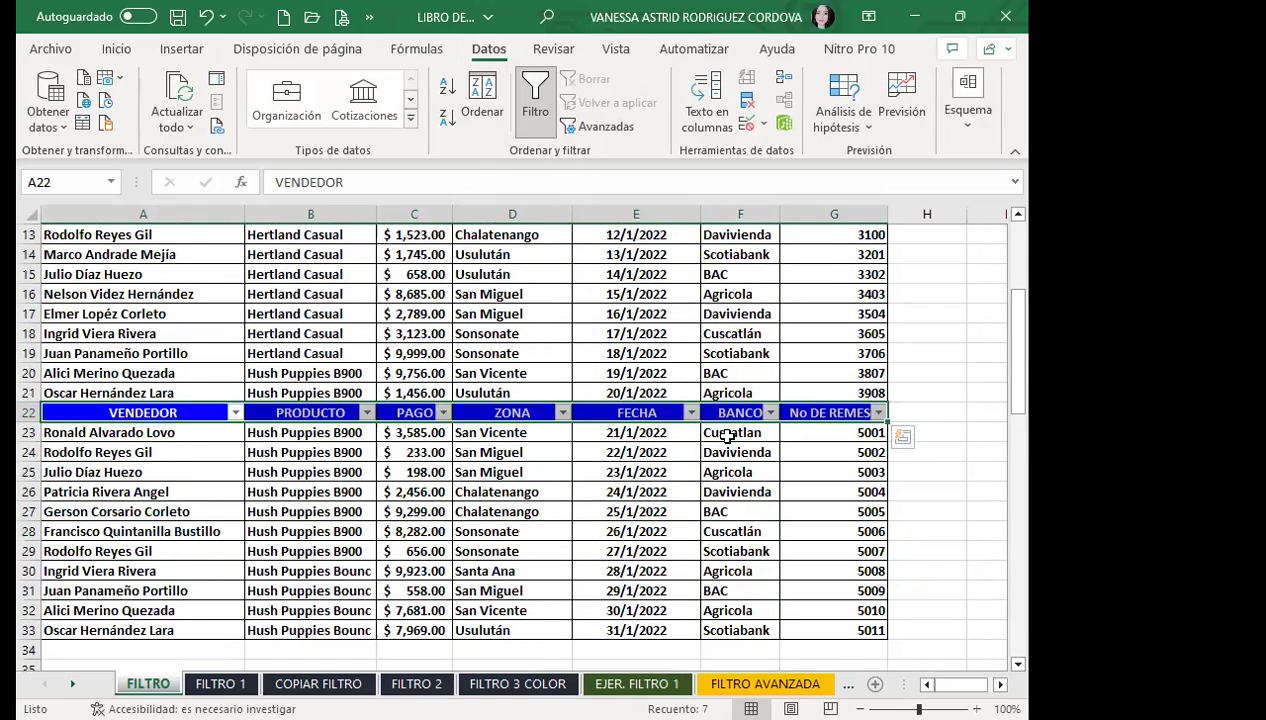
scroll(747, 491, "down", 1)
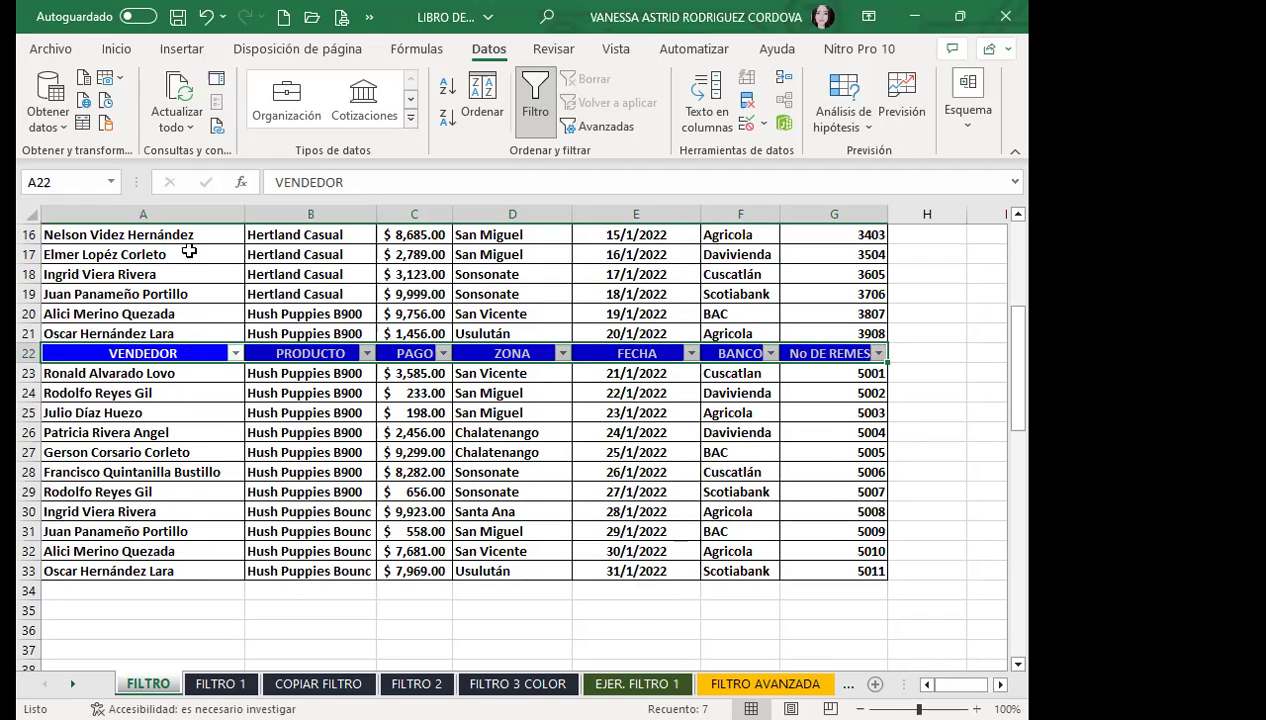
scroll(189, 251, "up", 5)
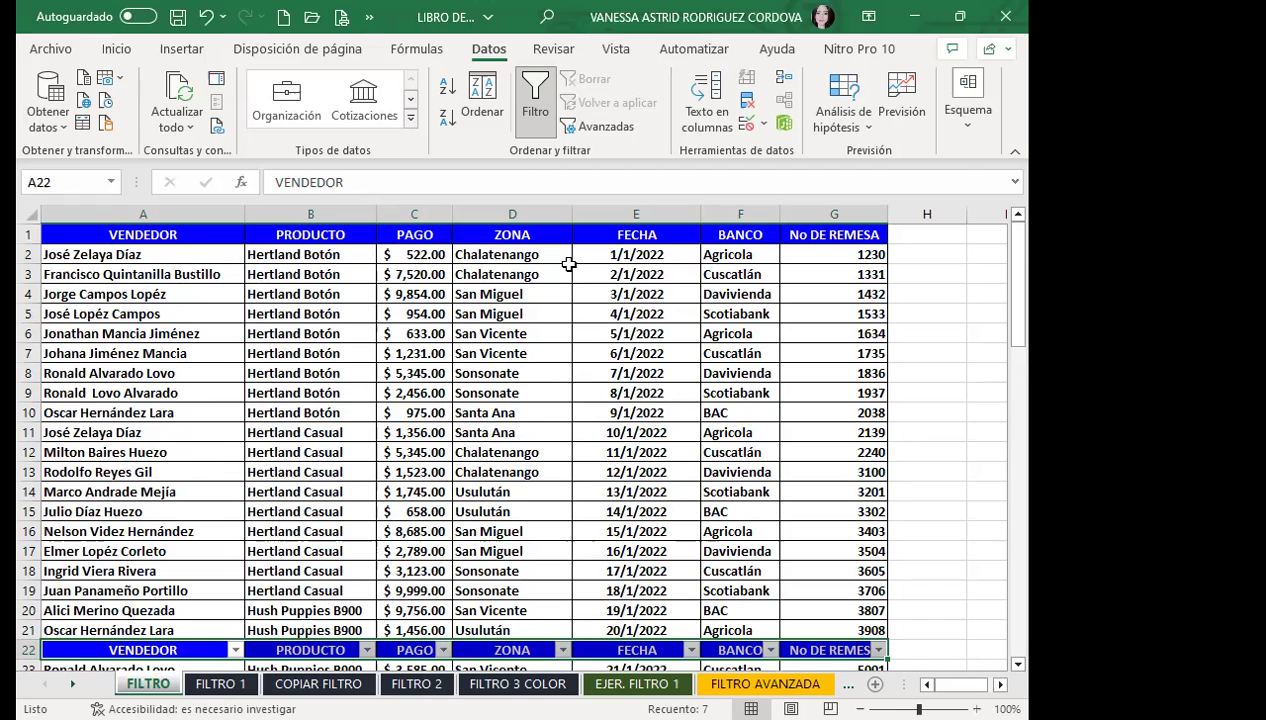
scroll(367, 410, "down", 6)
left_click(351, 390)
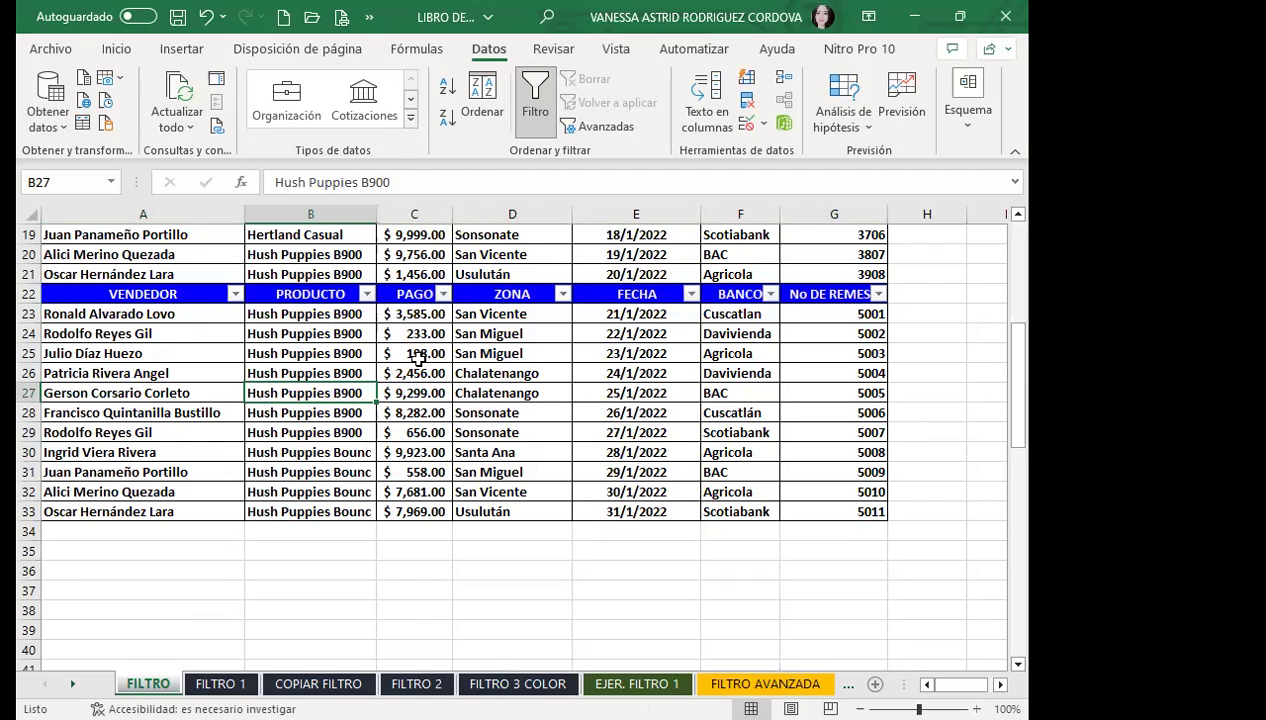
left_click(562, 293)
left_click(348, 507)
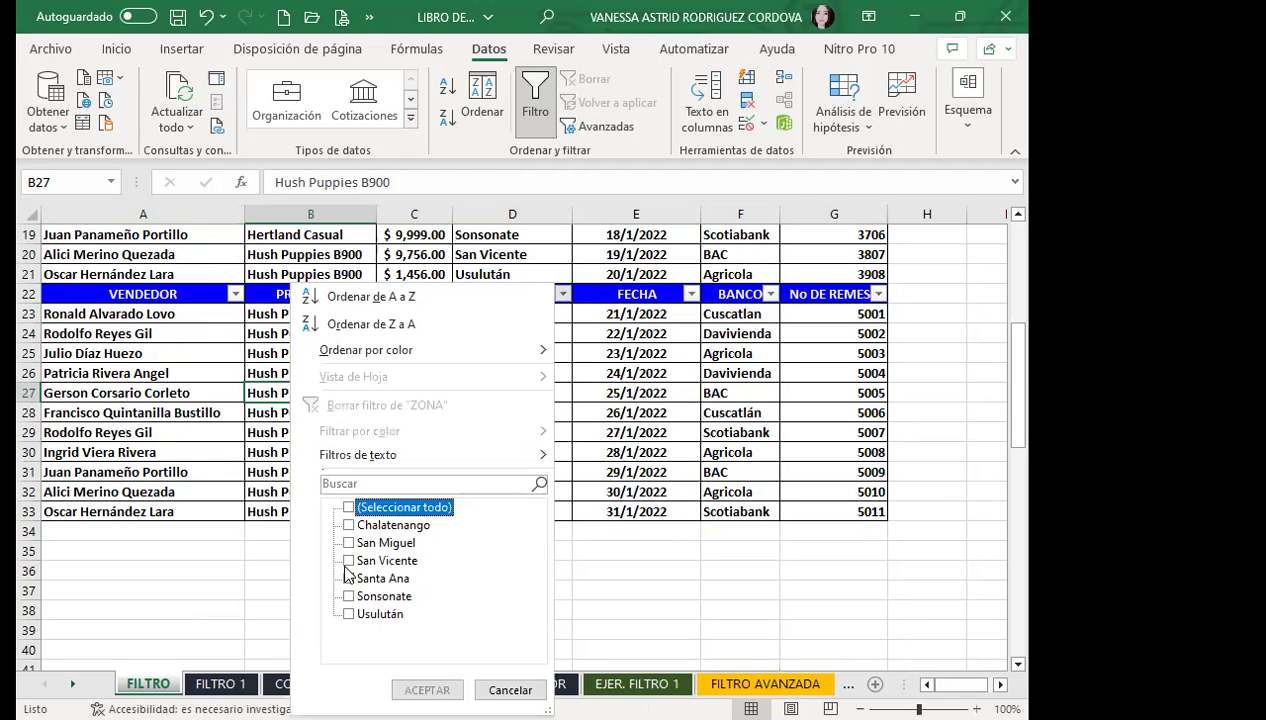
left_click(348, 578)
left_click(427, 690)
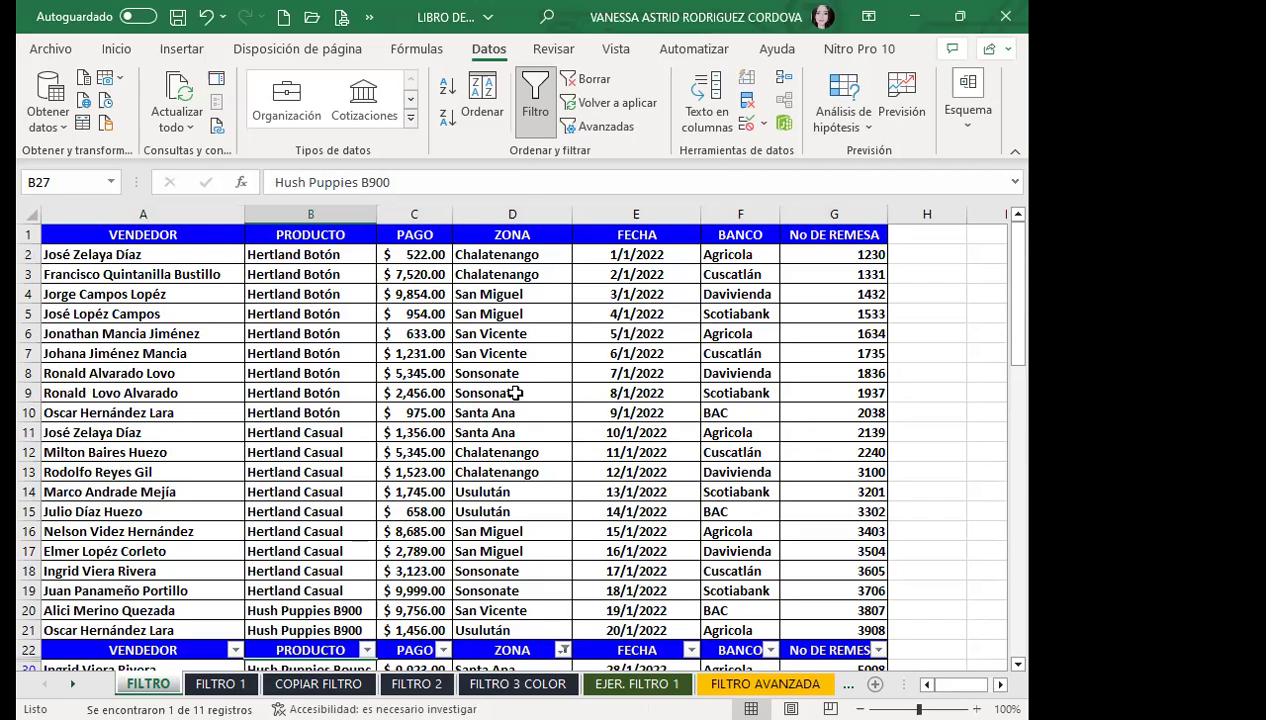
left_click(522, 410)
left_click(522, 430)
scroll(539, 427, "down", 2)
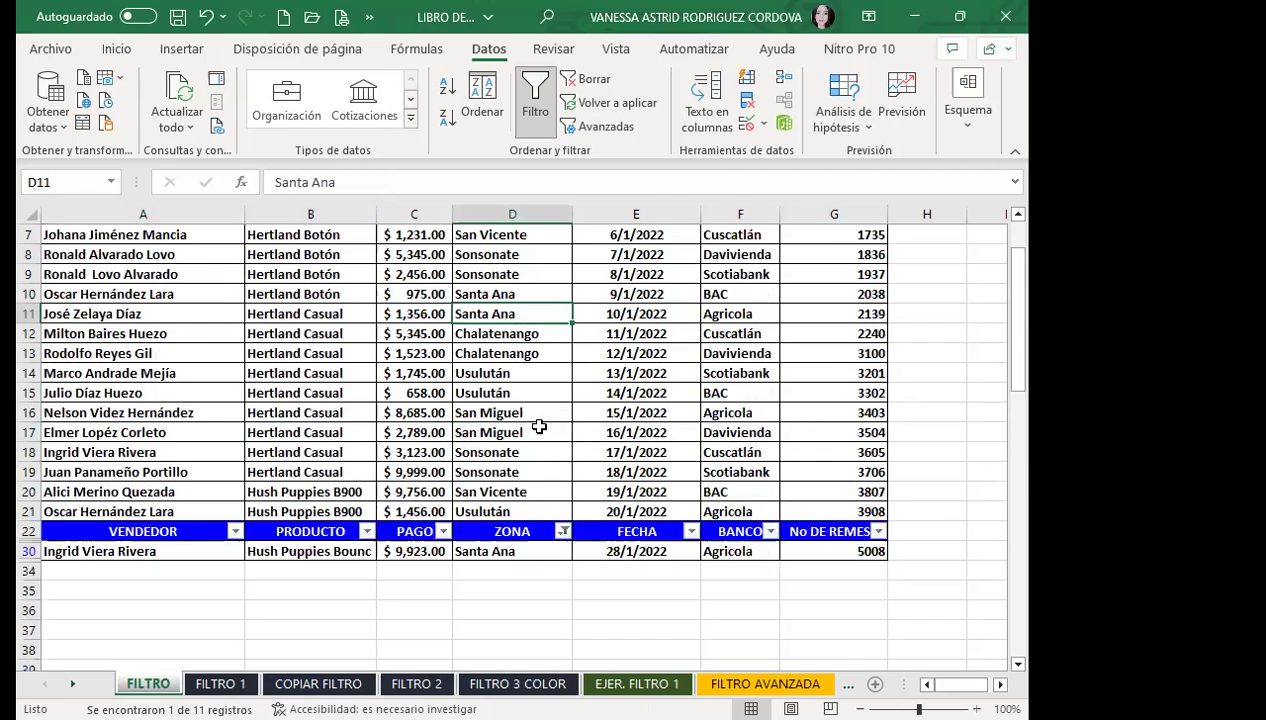
scroll(539, 427, "down", 2)
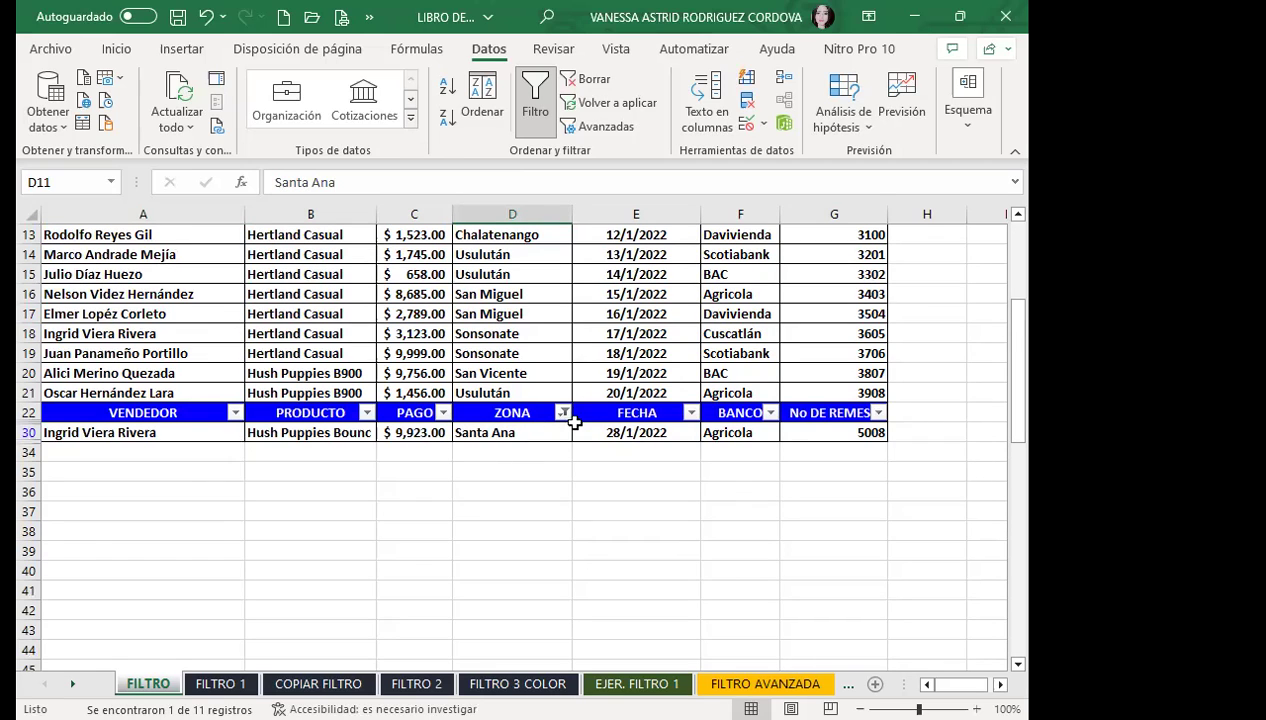
left_click(563, 412)
left_click(348, 508)
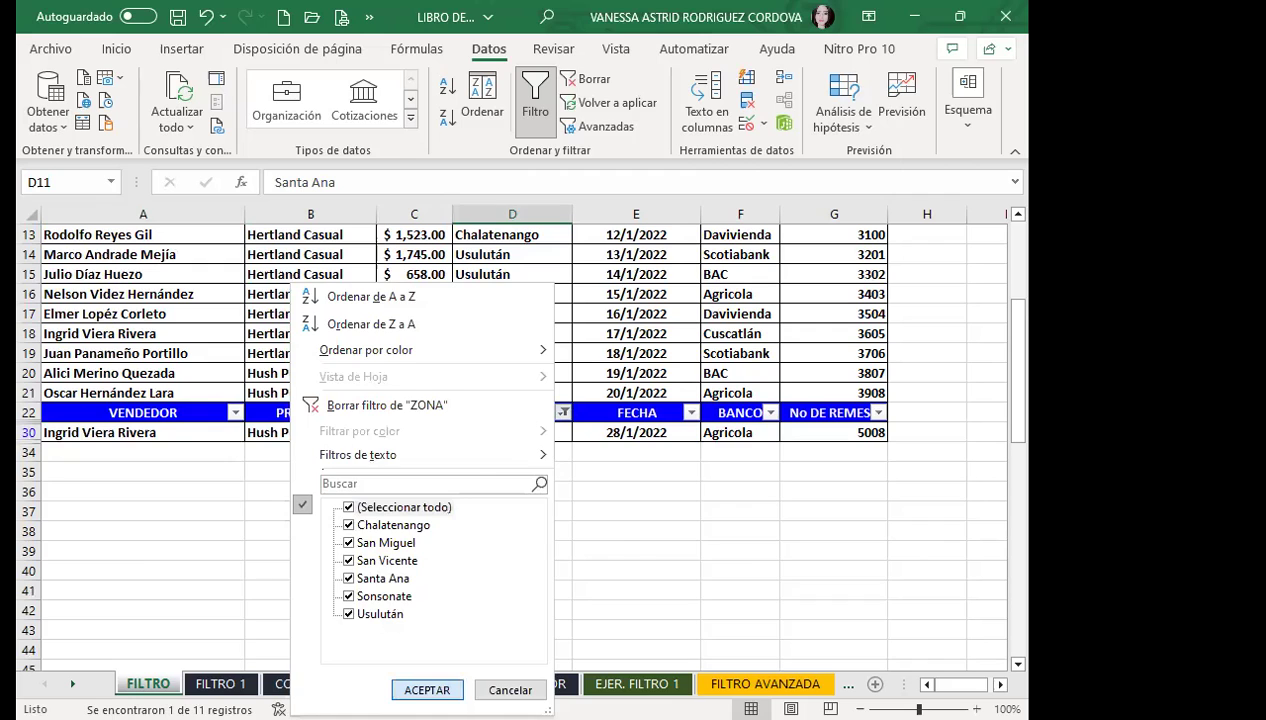
left_click(427, 690)
left_click(57, 413)
scroll(141, 452, "down", 2)
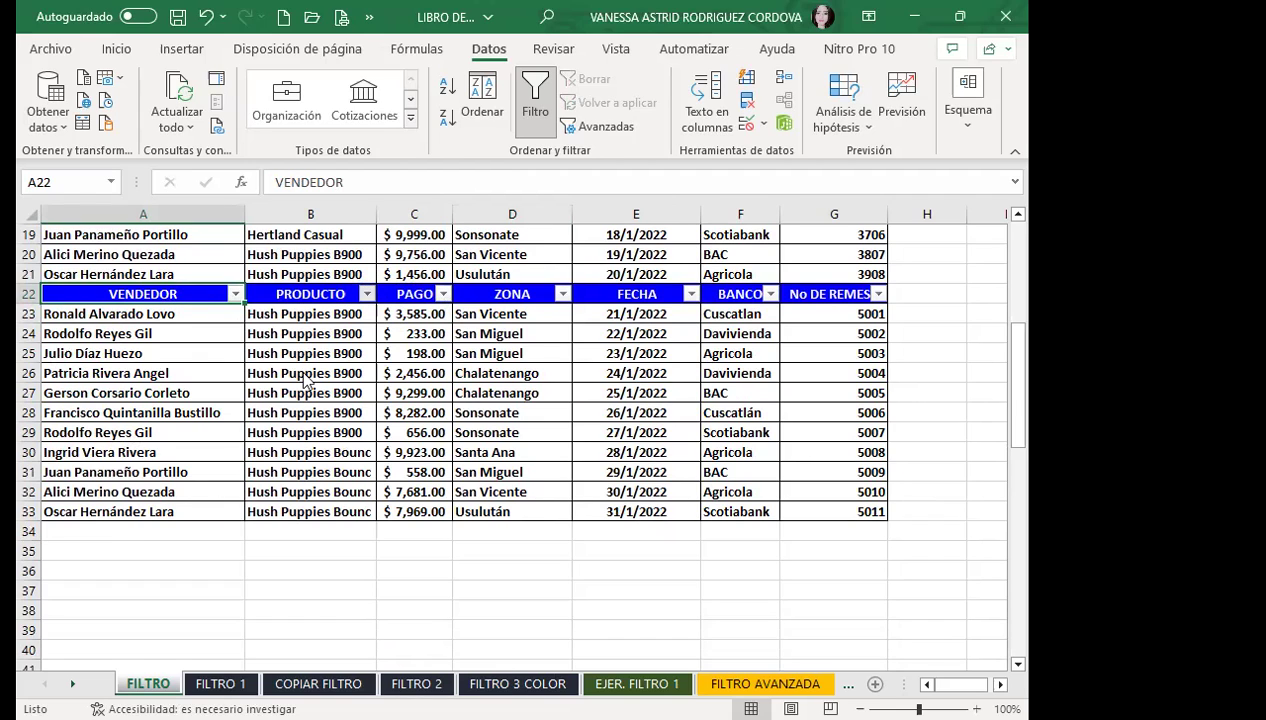
- Filter the row 22 PRODUCTO column to hide the Hush Puppies B900 rows
left_click(367, 293)
left_click(153, 525)
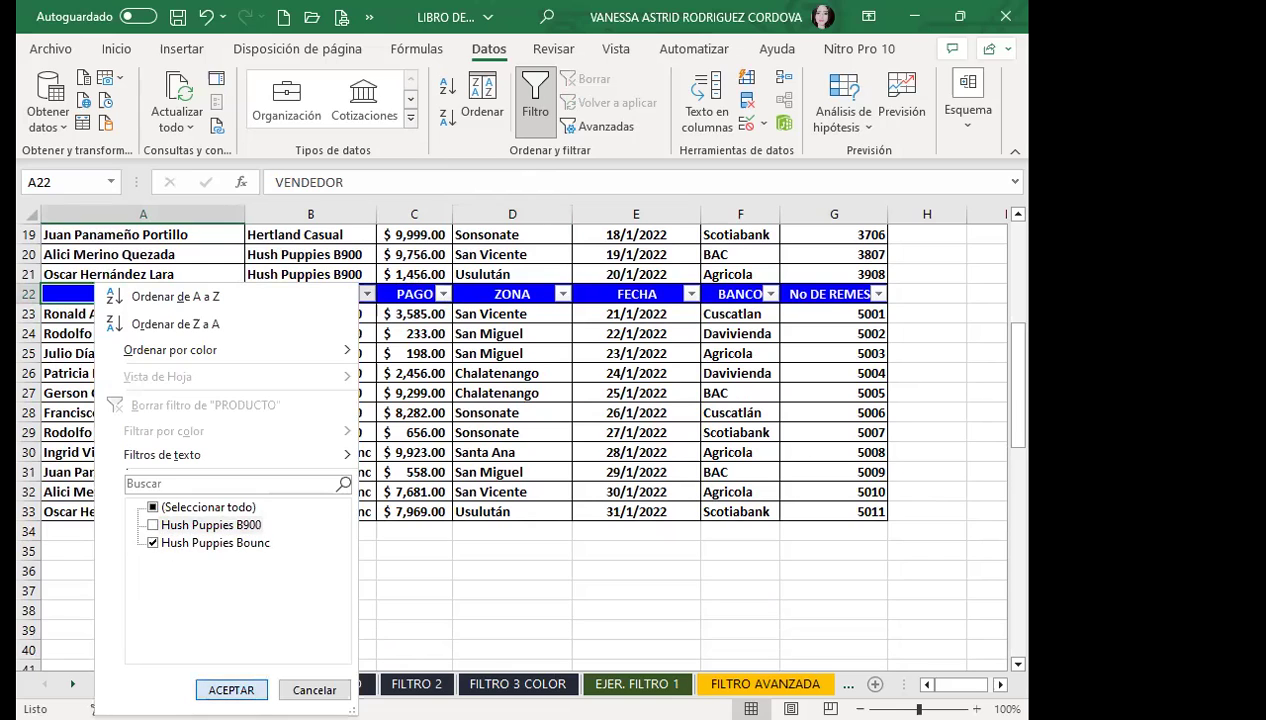
key("Return")
left_click(391, 428)
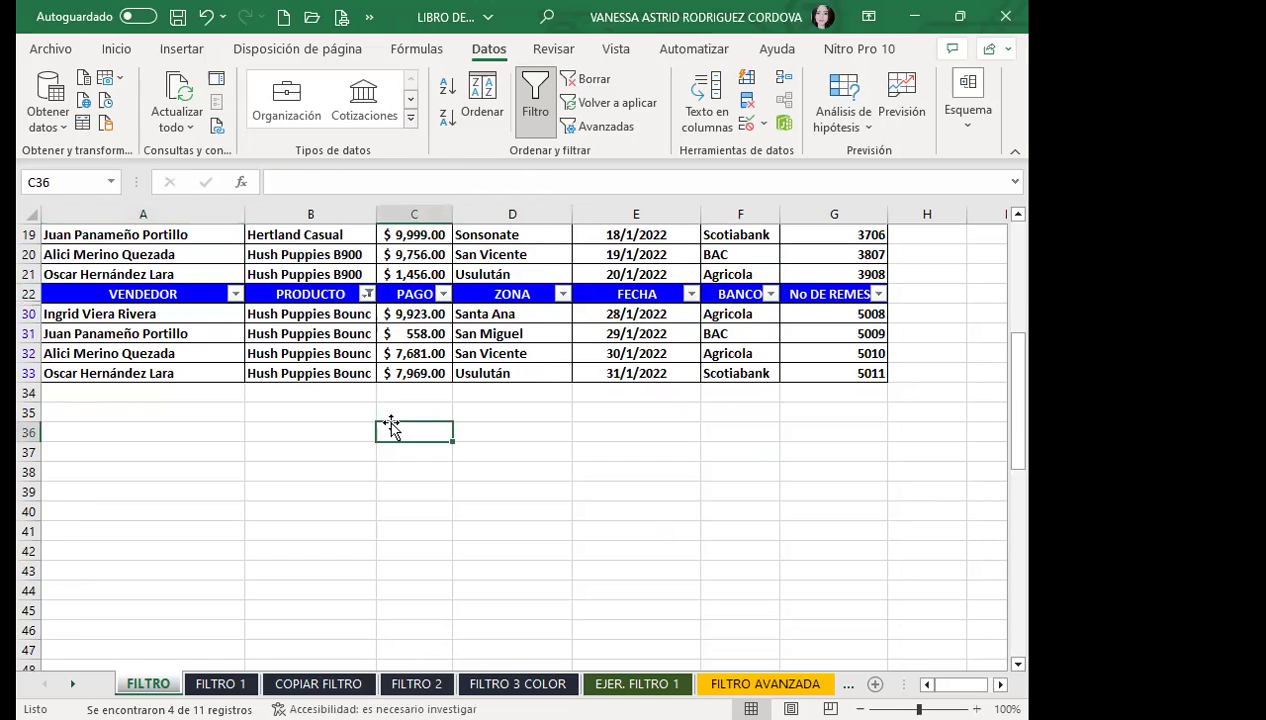
scroll(391, 428, "up", 6)
scroll(410, 316, "down", 3)
scroll(410, 373, "up", 3)
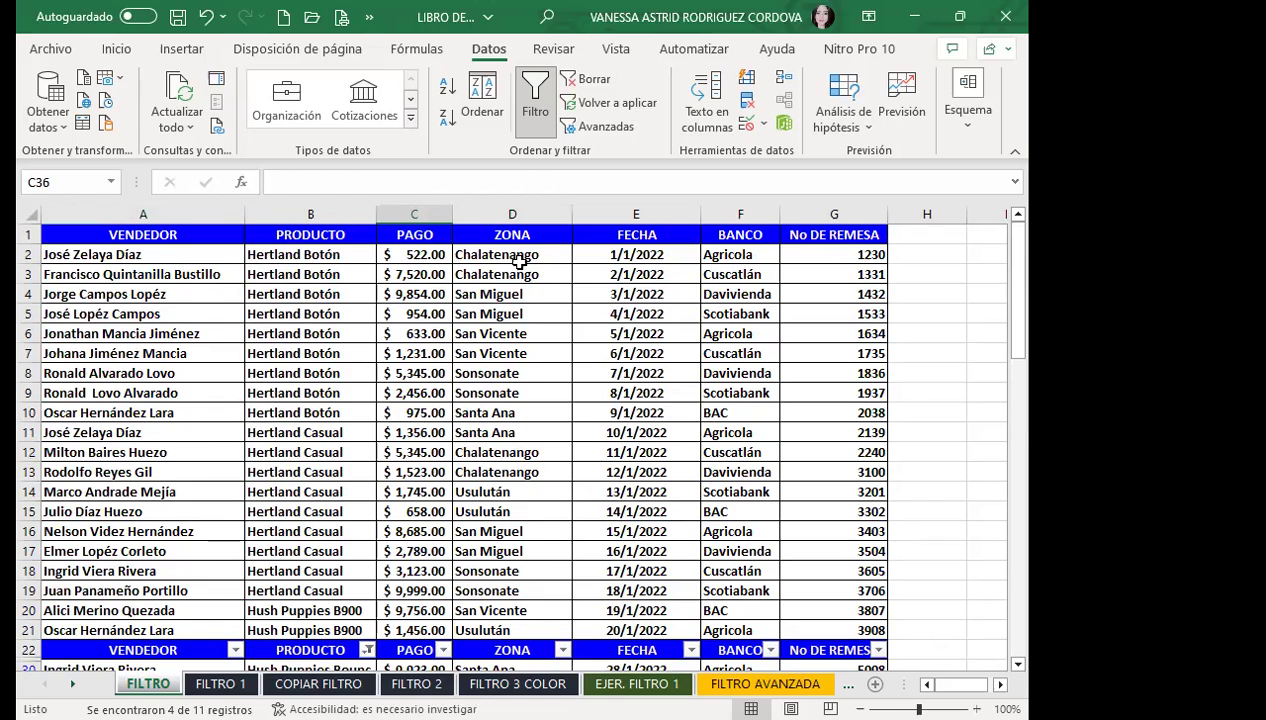
scroll(512, 258, "down", 4)
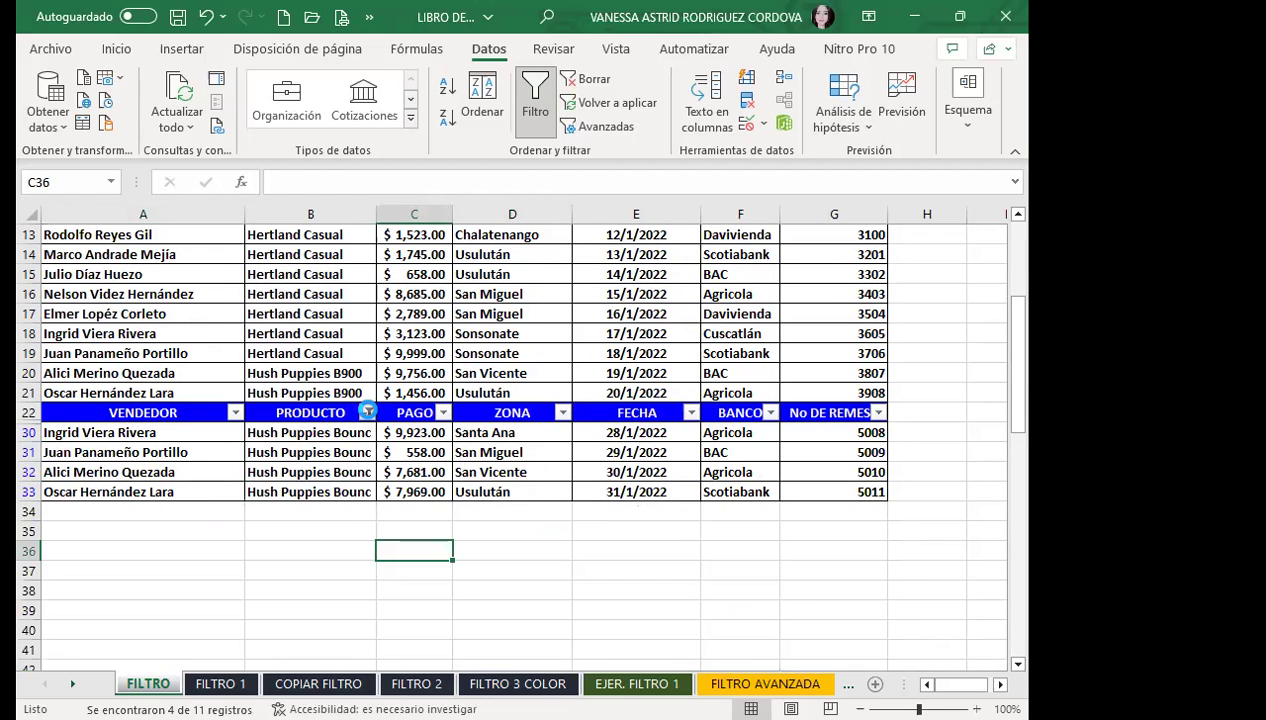
- Reset the PRODUCTO filter to (Seleccionar todo) so all products show again
left_click(368, 412)
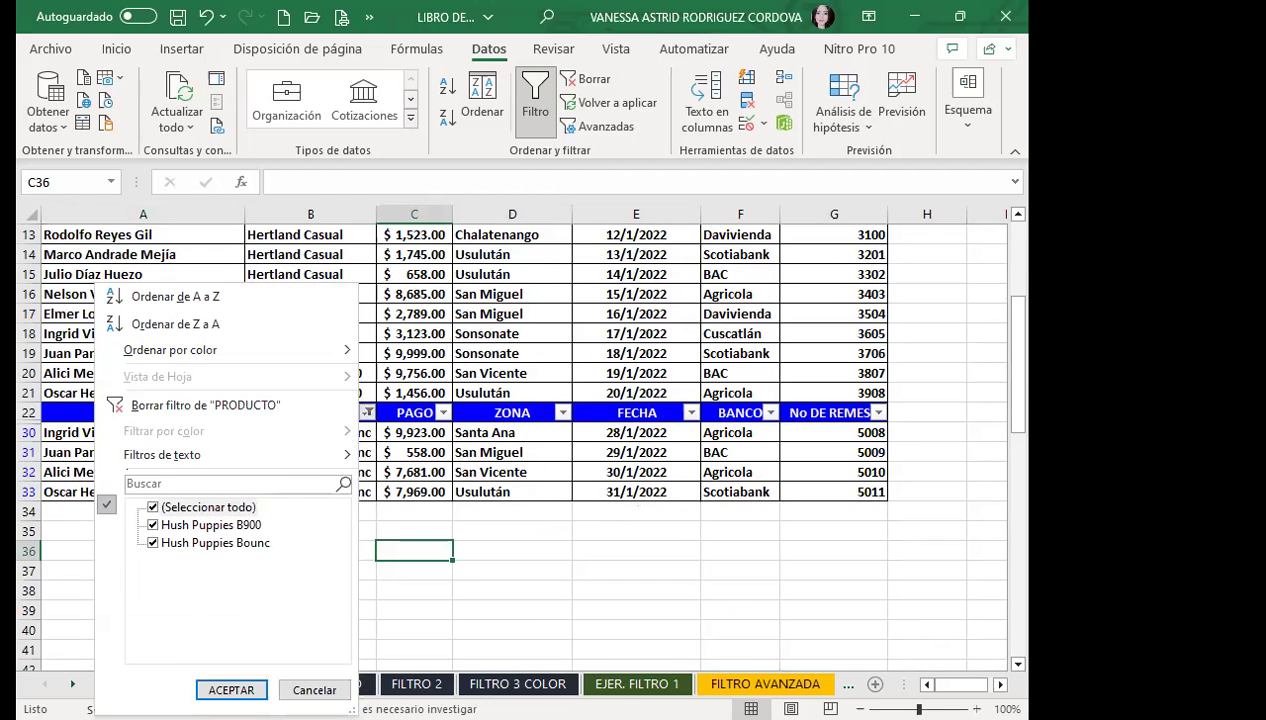
left_click(233, 690)
left_click(645, 492)
scroll(653, 482, "down", 2)
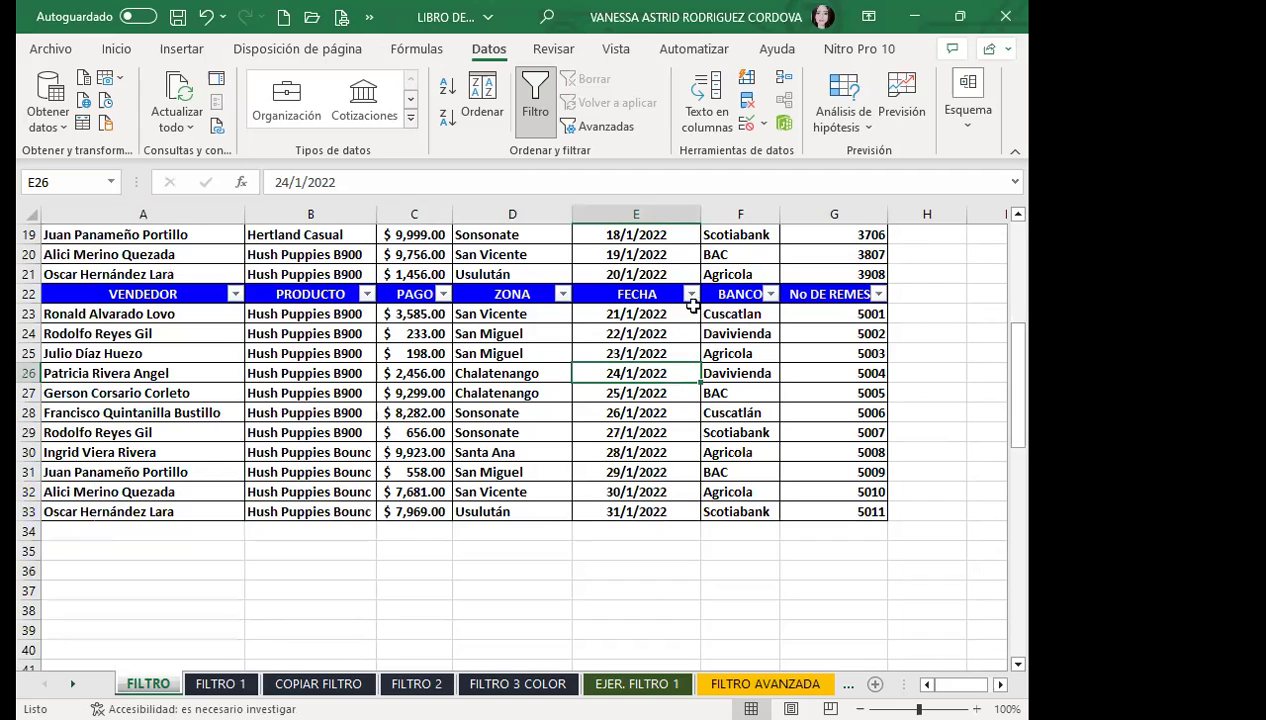
left_click(693, 294)
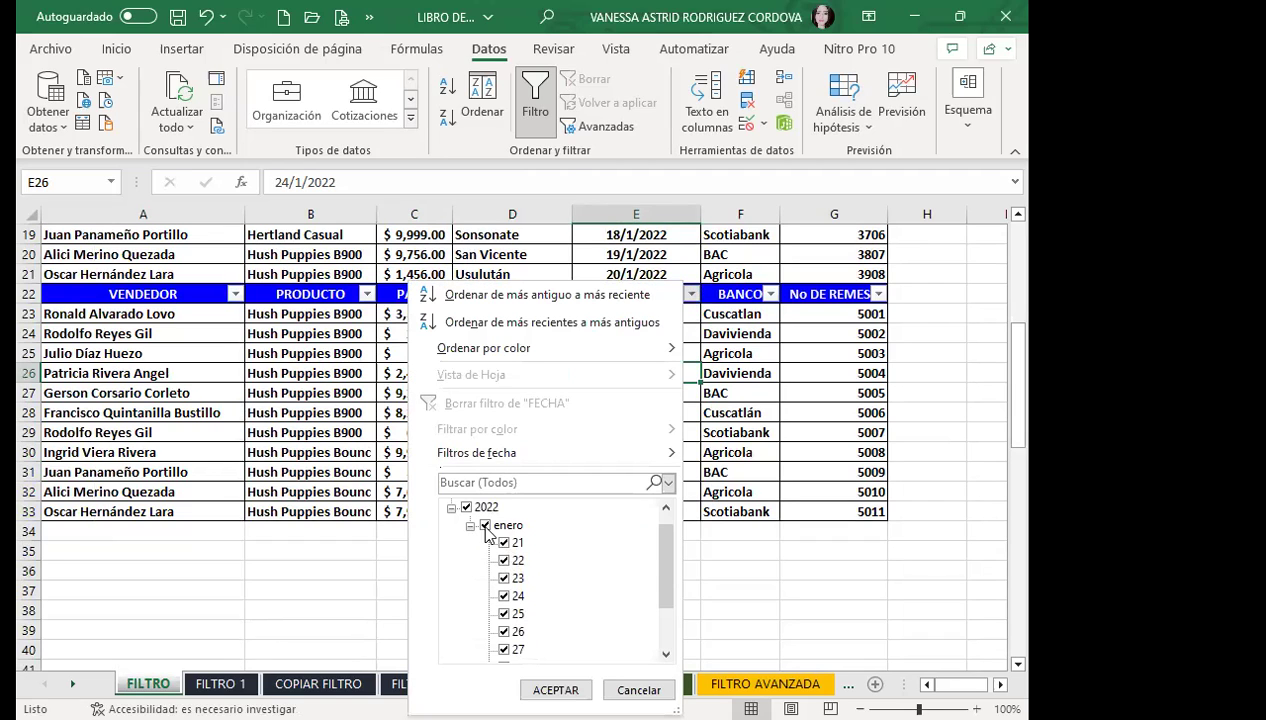
scroll(562, 546, "down", 2)
scroll(550, 580, "up", 2)
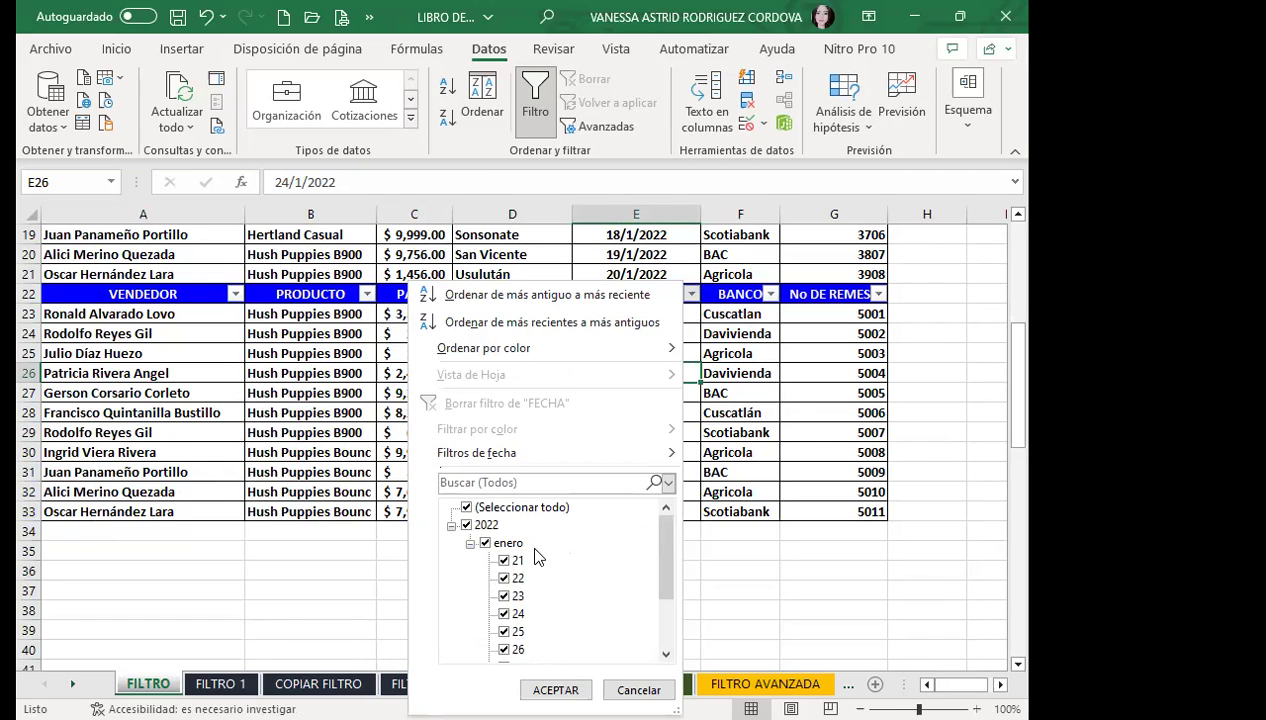
left_click(470, 543)
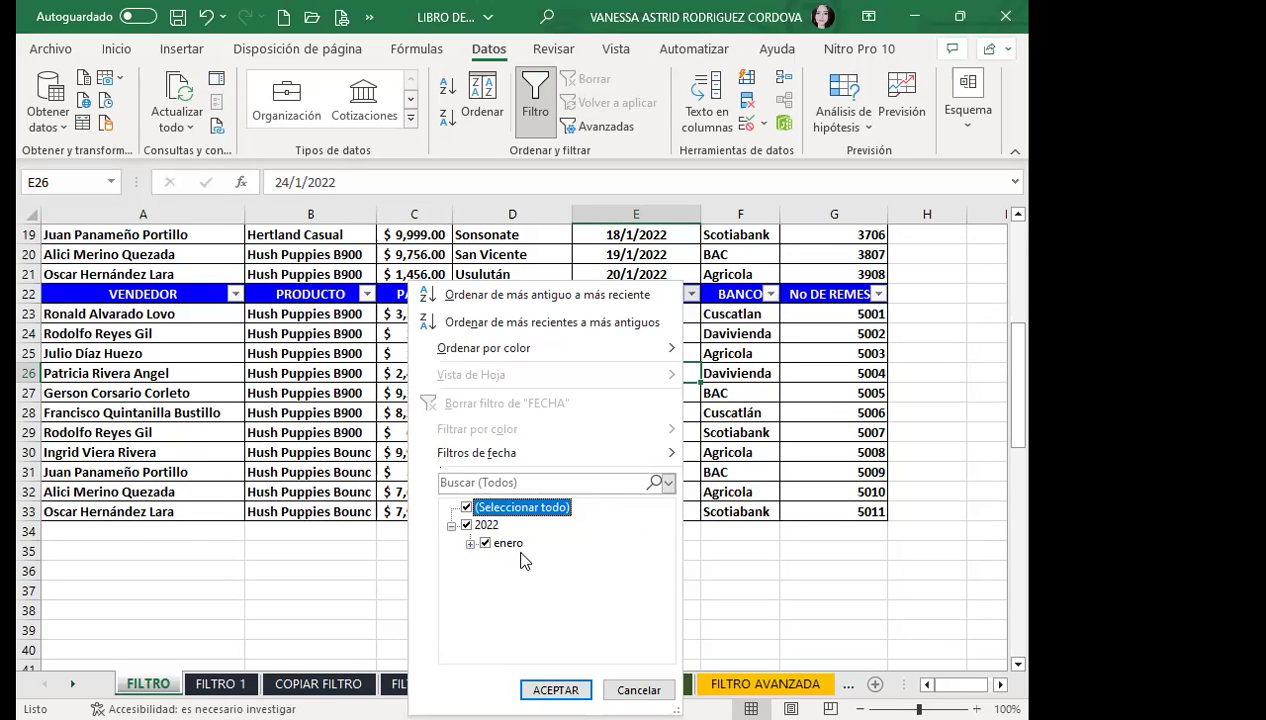
left_click(470, 543)
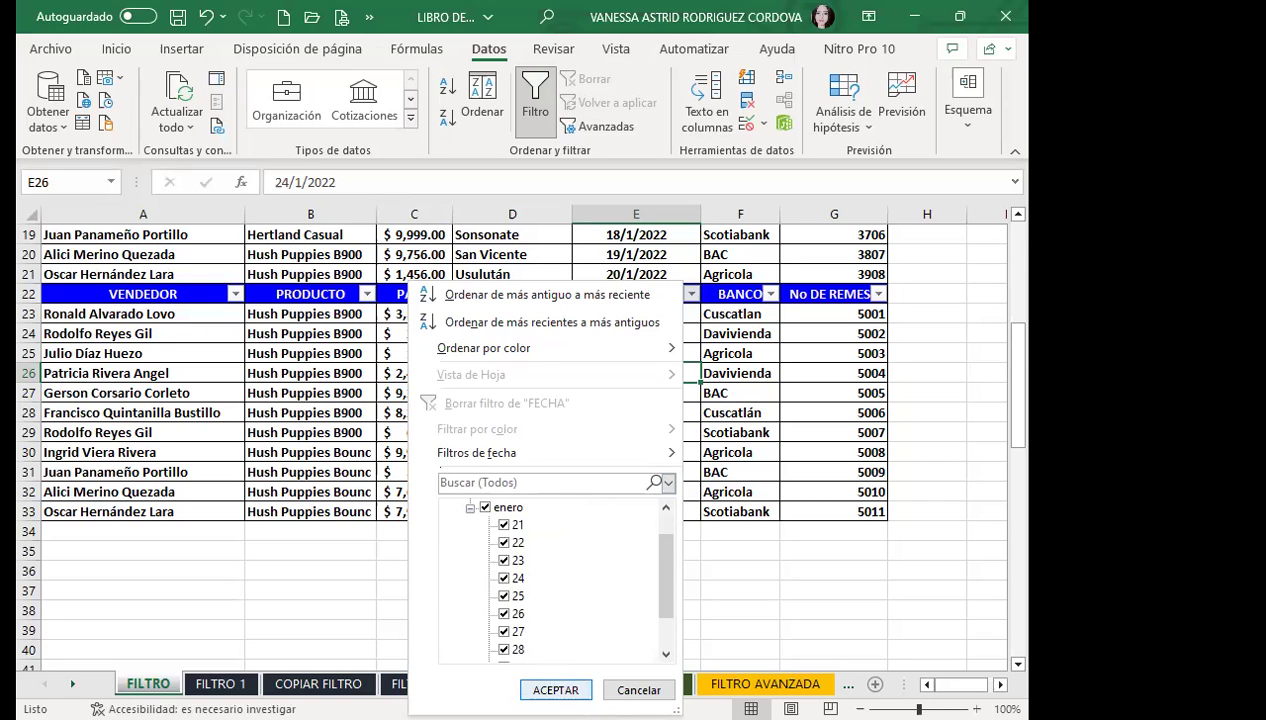
left_click(540, 688)
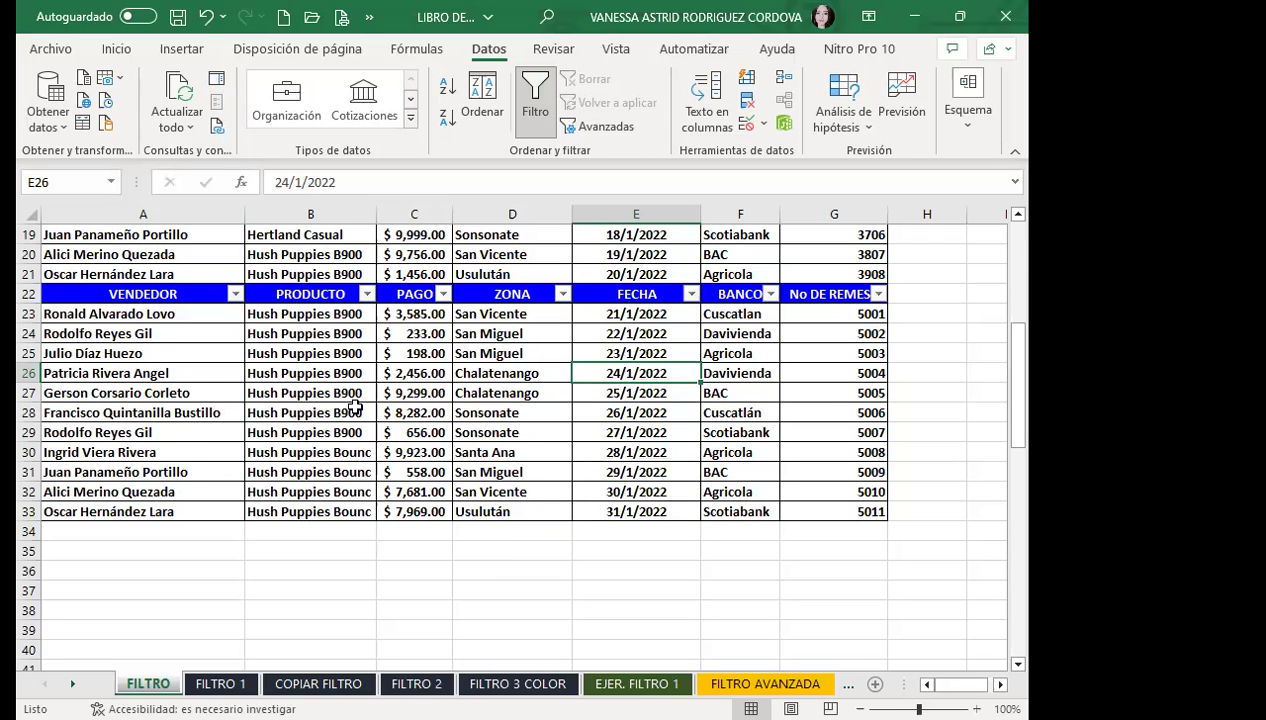
scroll(250, 412, "up", 6)
scroll(309, 353, "down", 3)
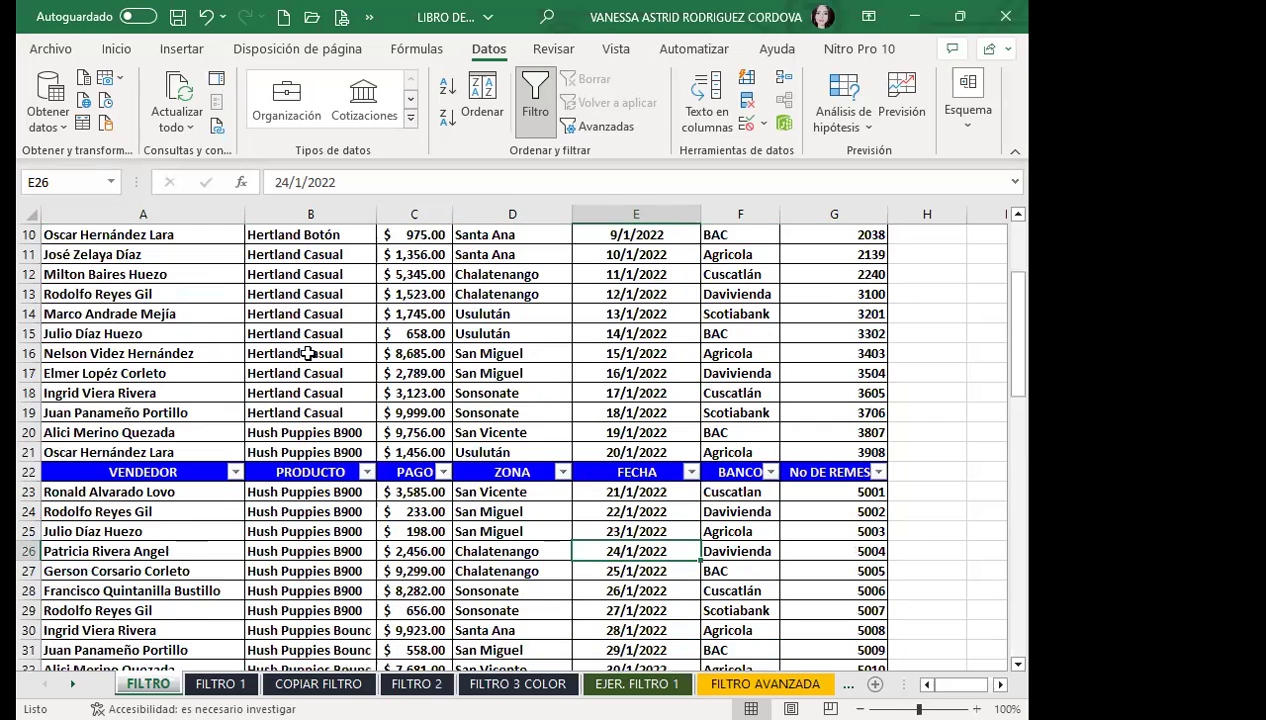
scroll(309, 360, "down", 1)
scroll(309, 380, "down", 1)
left_click(321, 428)
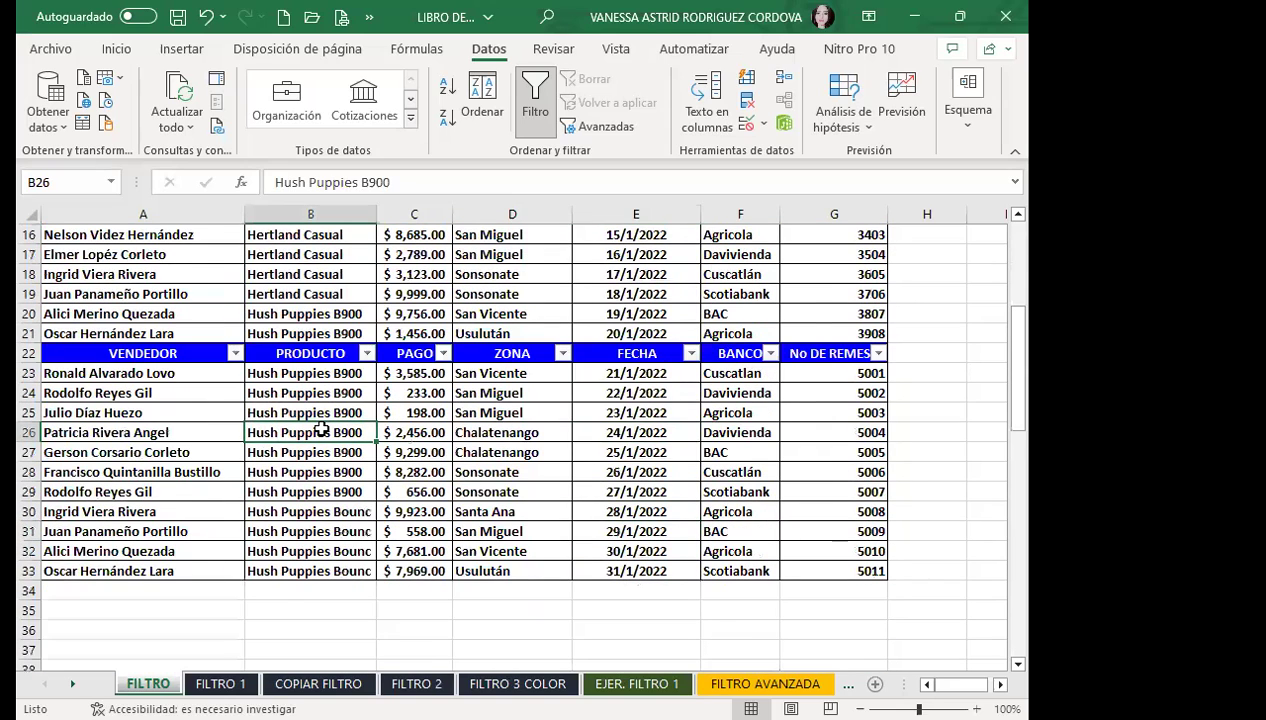
scroll(321, 428, "up", 5)
left_click(284, 375)
left_click(302, 234)
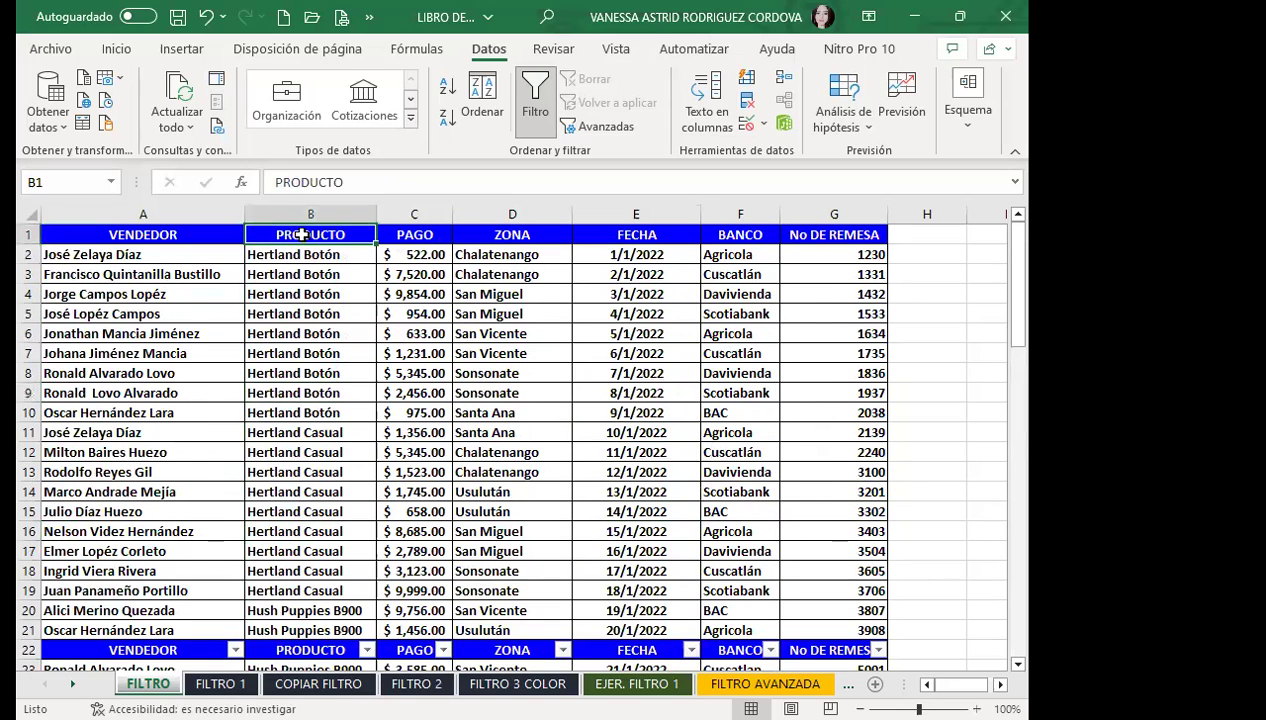
left_click(304, 310)
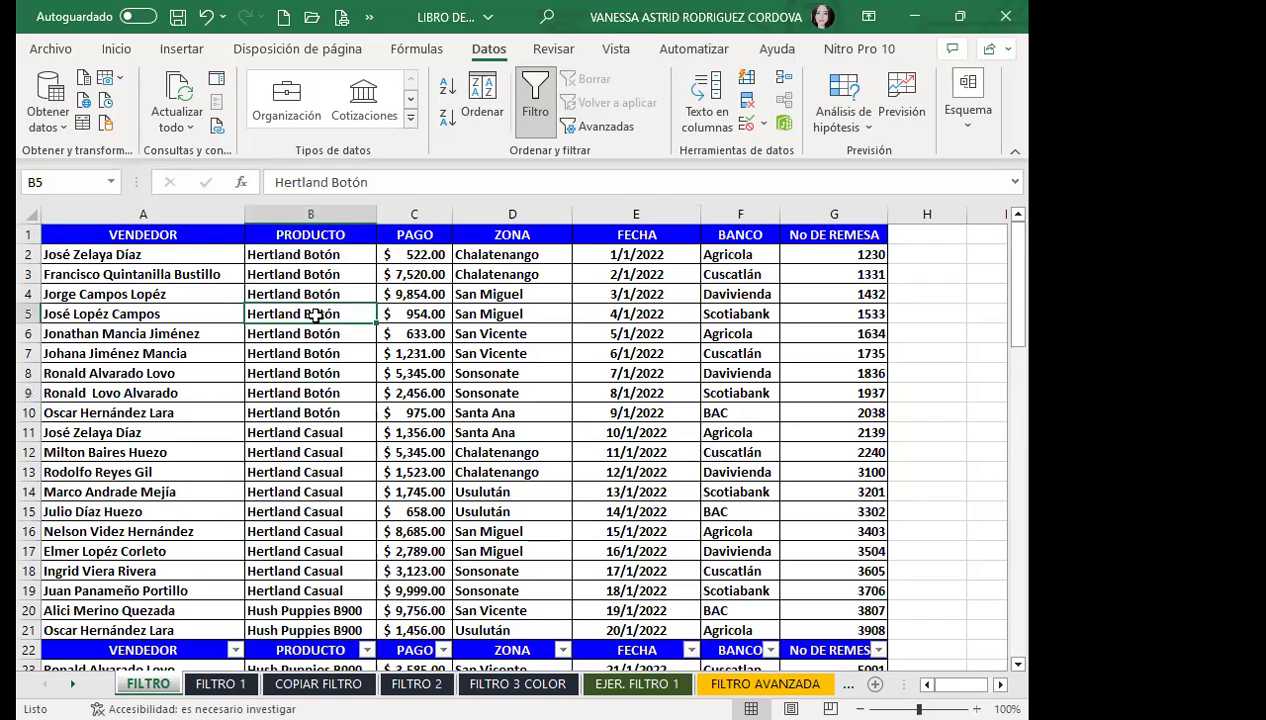
scroll(318, 320, "down", 3)
scroll(318, 320, "down", 2)
left_click(333, 412)
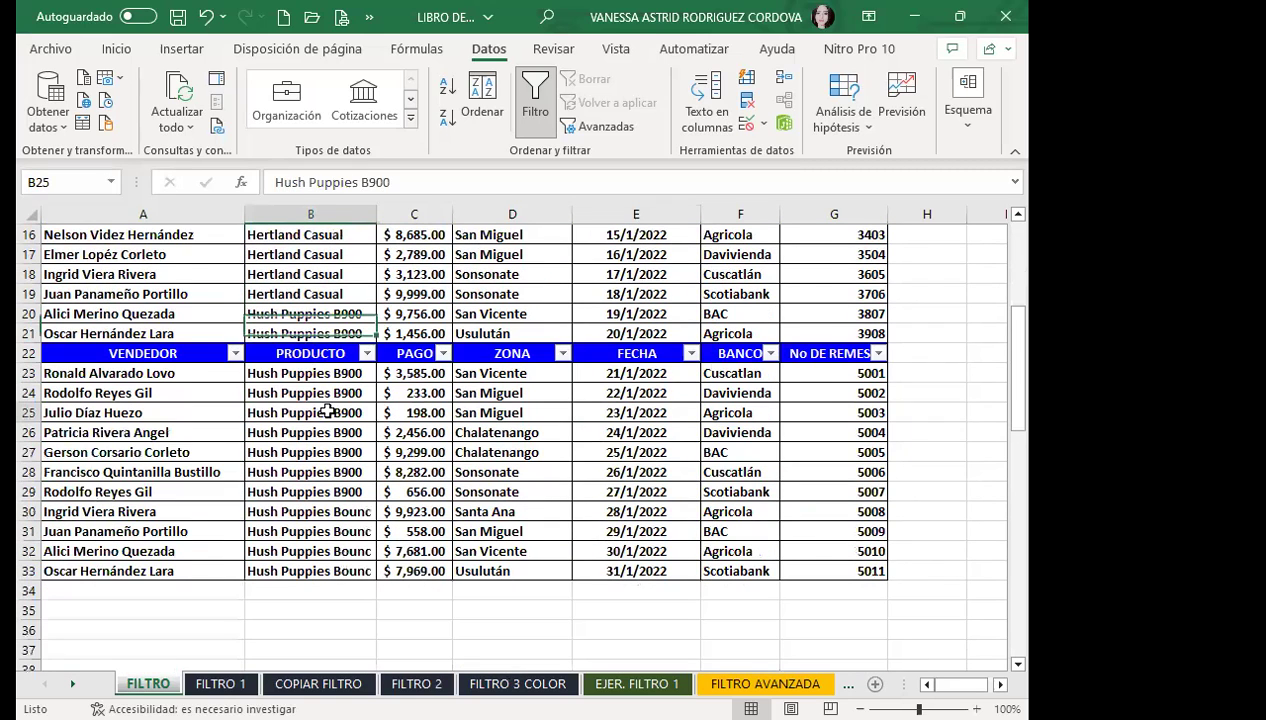
left_click(313, 350)
left_click(333, 491)
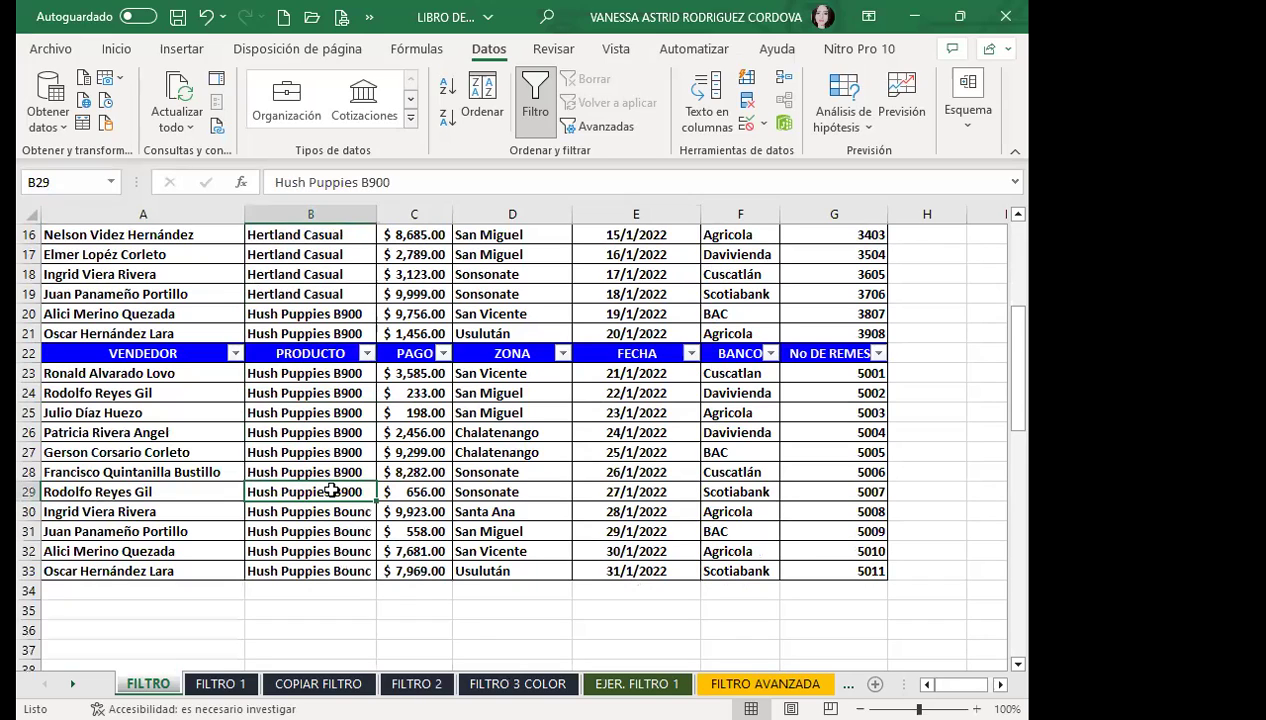
left_click_drag(318, 452, 310, 432)
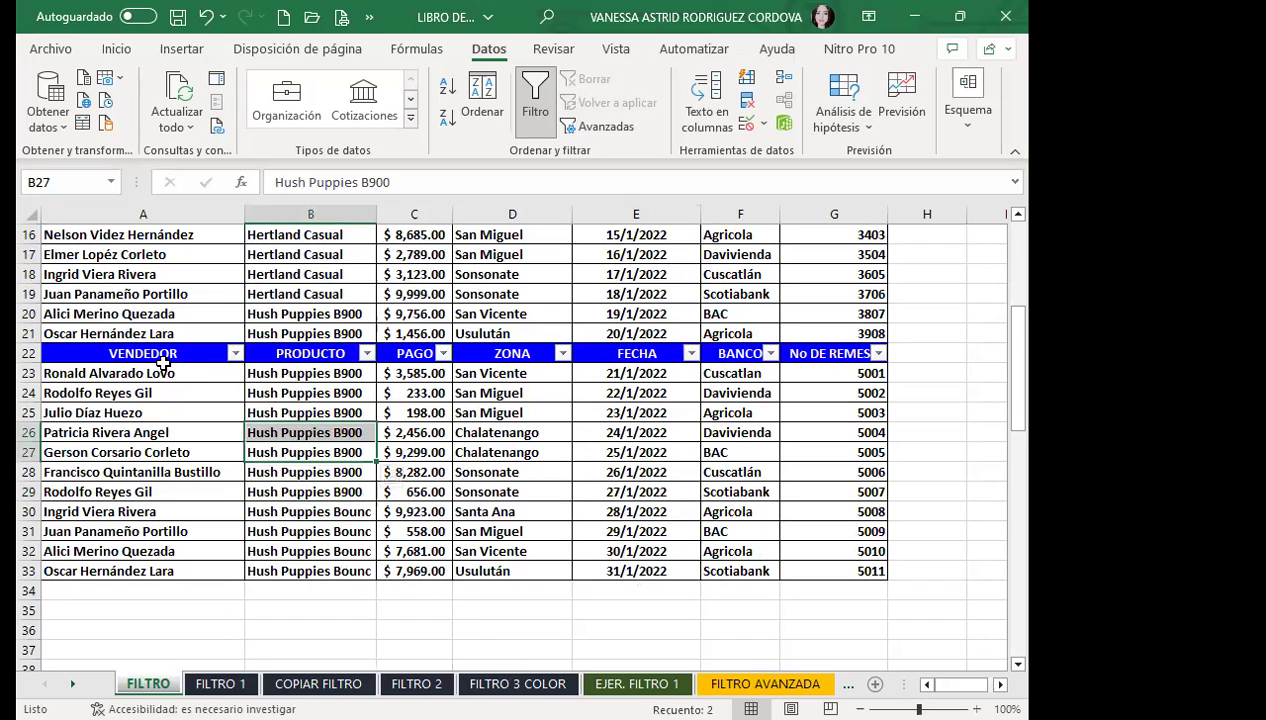
key("ctrl+v")
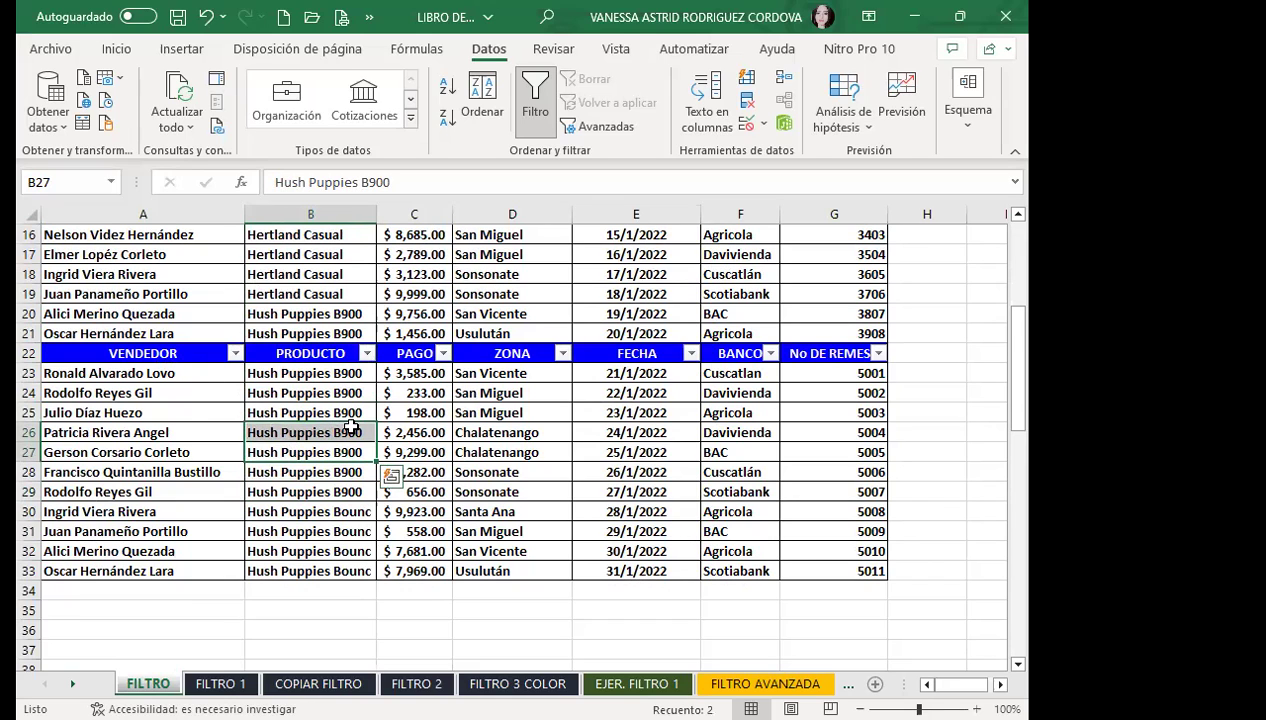
scroll(352, 427, "up", 5)
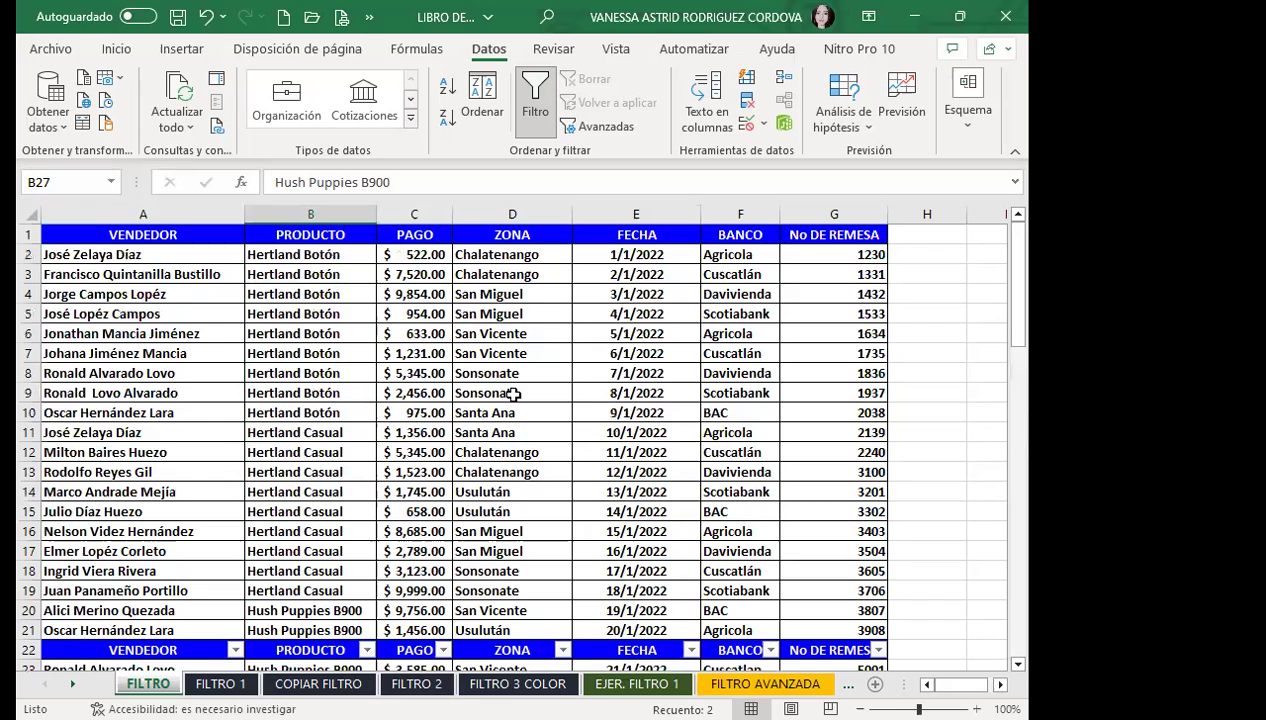
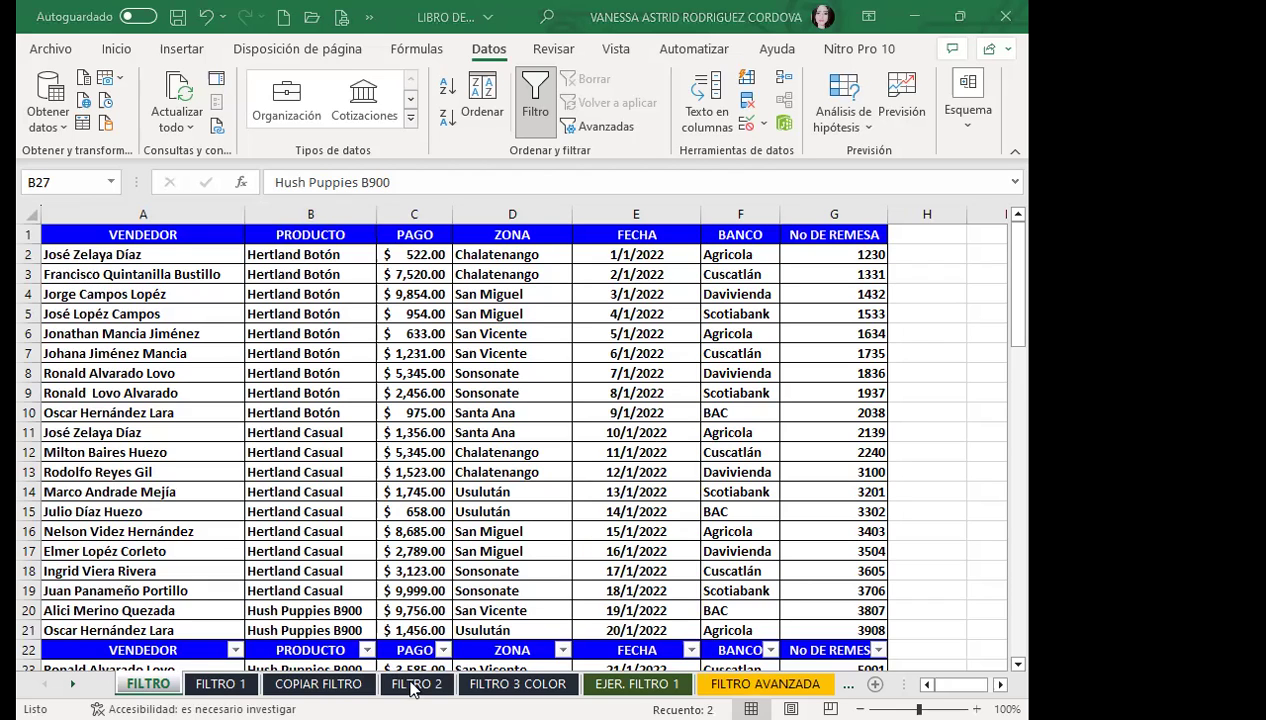
- Switch to the FILTRO 2 sheet and clear the whole-sheet selection
left_click(418, 681)
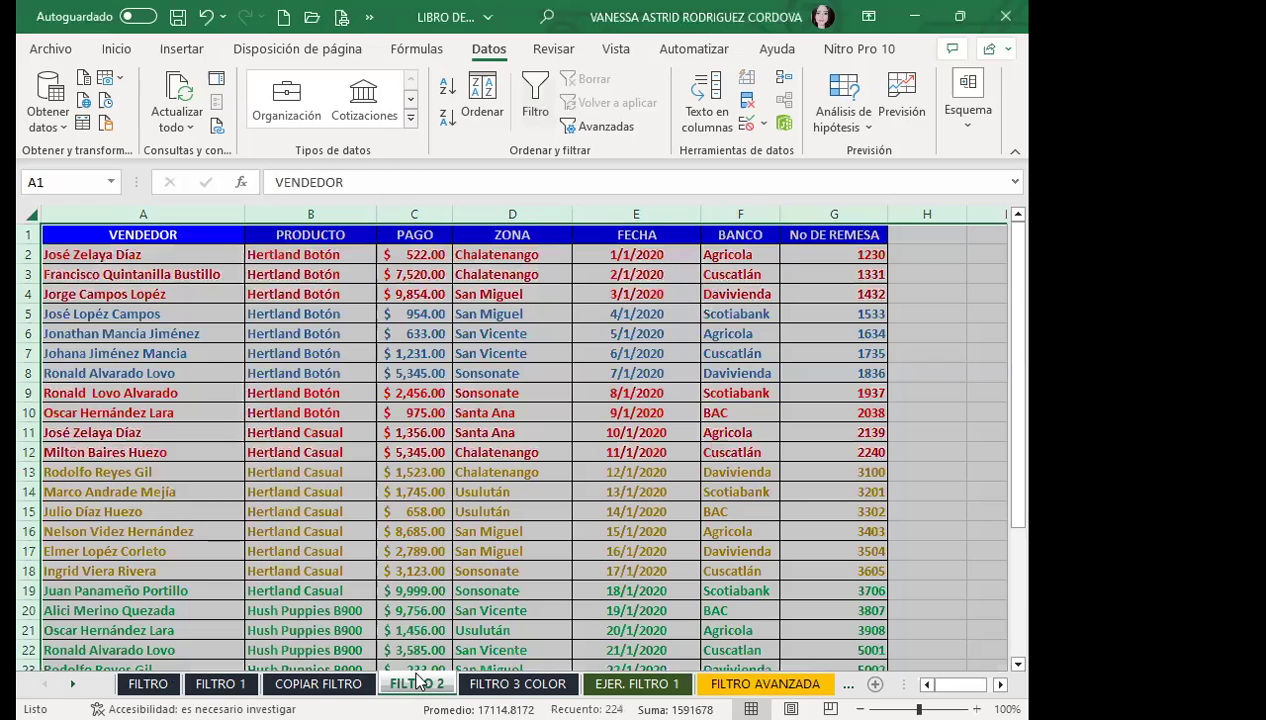
left_click(523, 453)
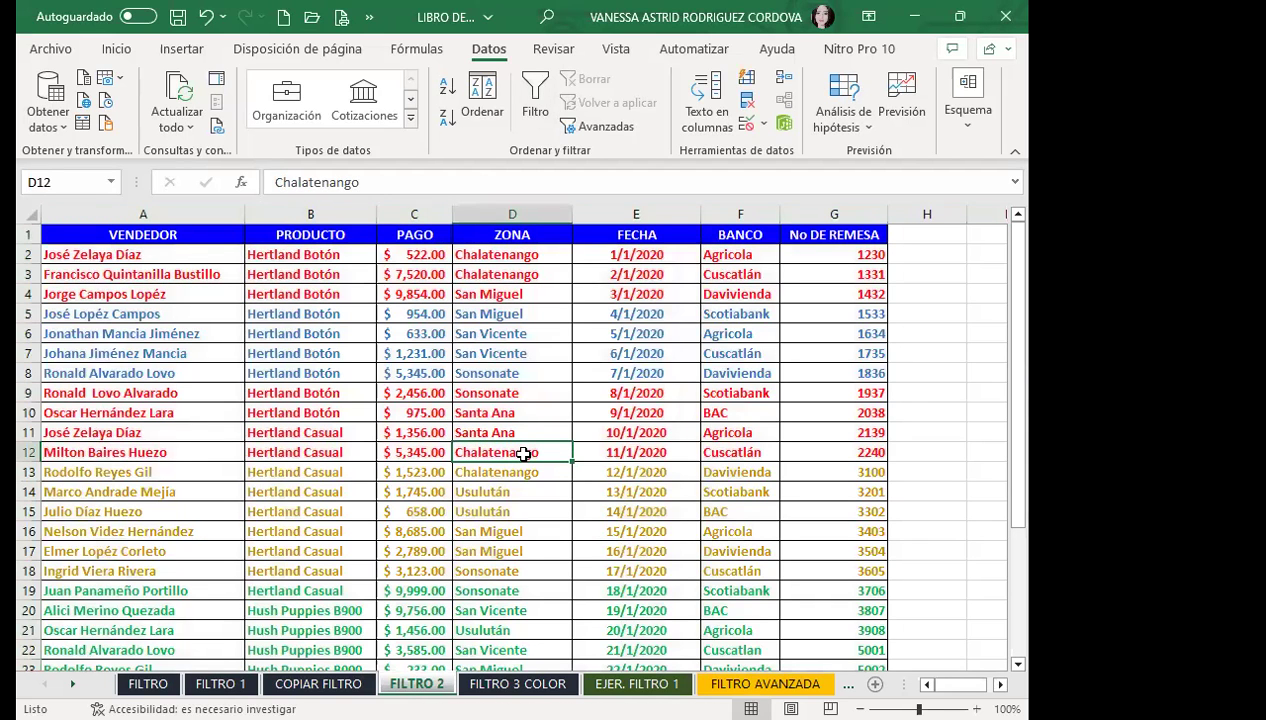
scroll(505, 260, "down", 1)
scroll(517, 225, "up", 1)
- Inspect the zone, Hertland Botón product, header and date cells of the sales table
left_click(548, 386)
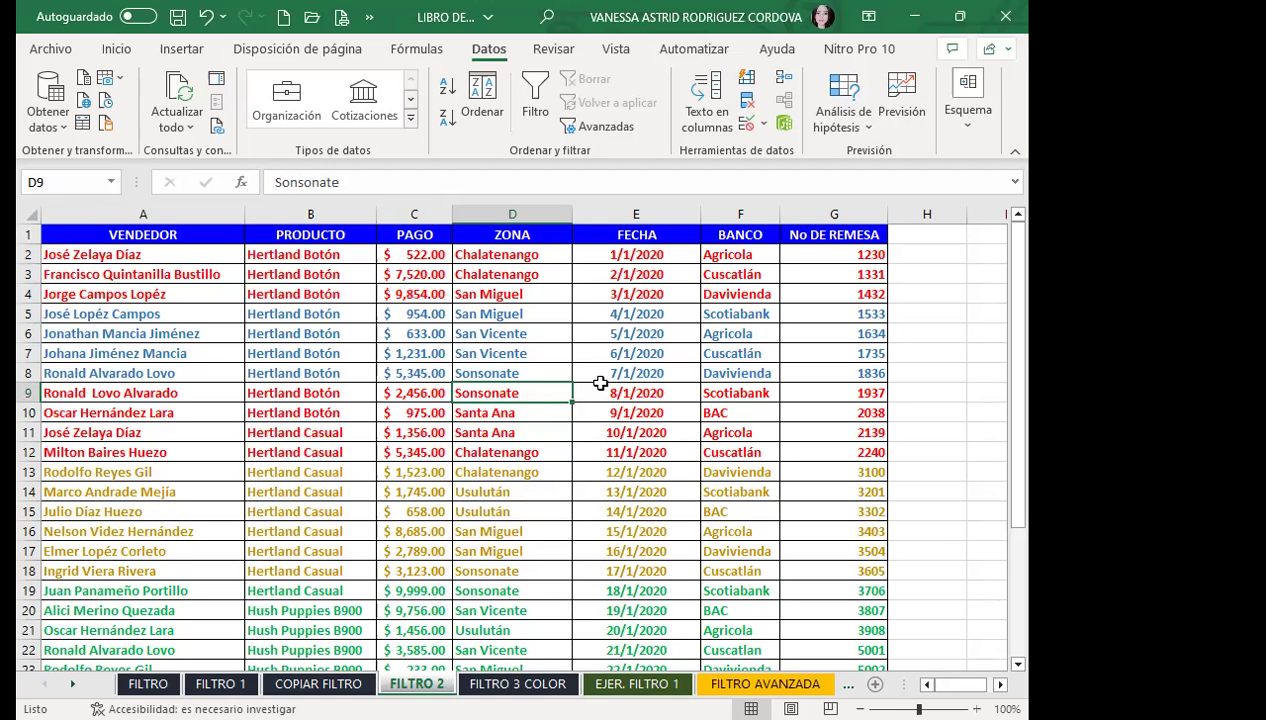
left_click(335, 312)
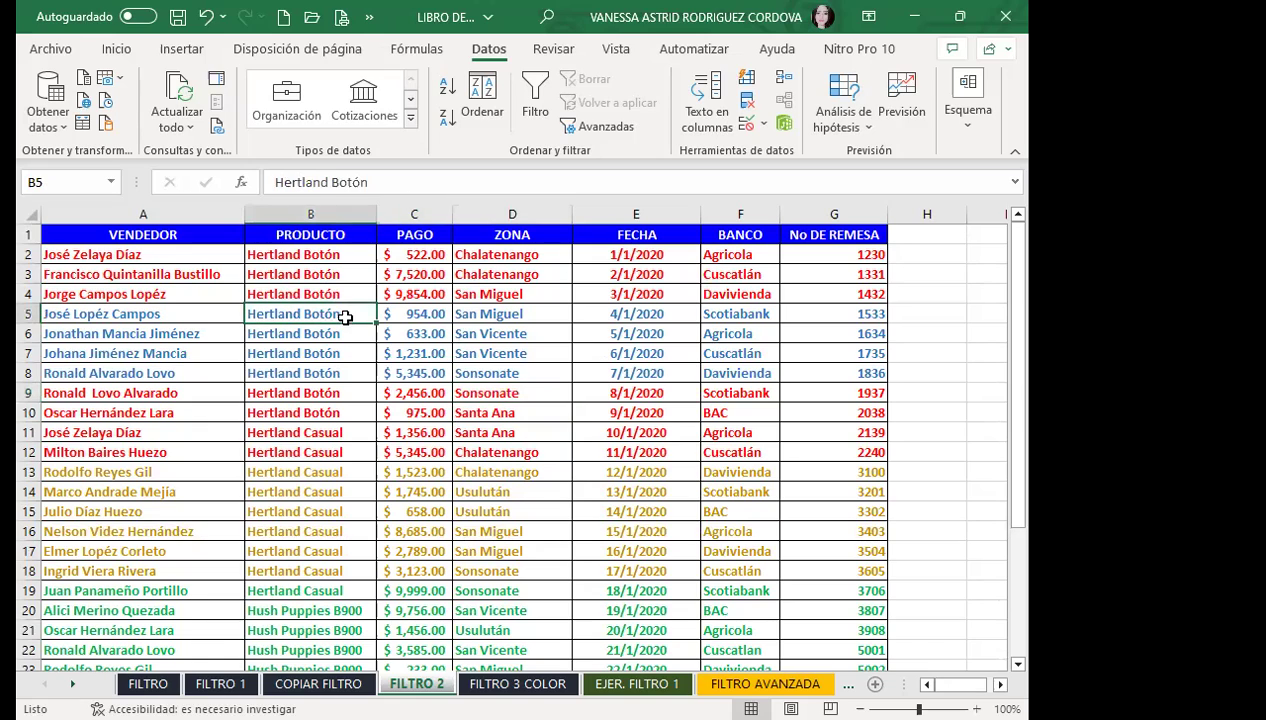
left_click(418, 234)
left_click(509, 230)
left_click(657, 230)
left_click(645, 313)
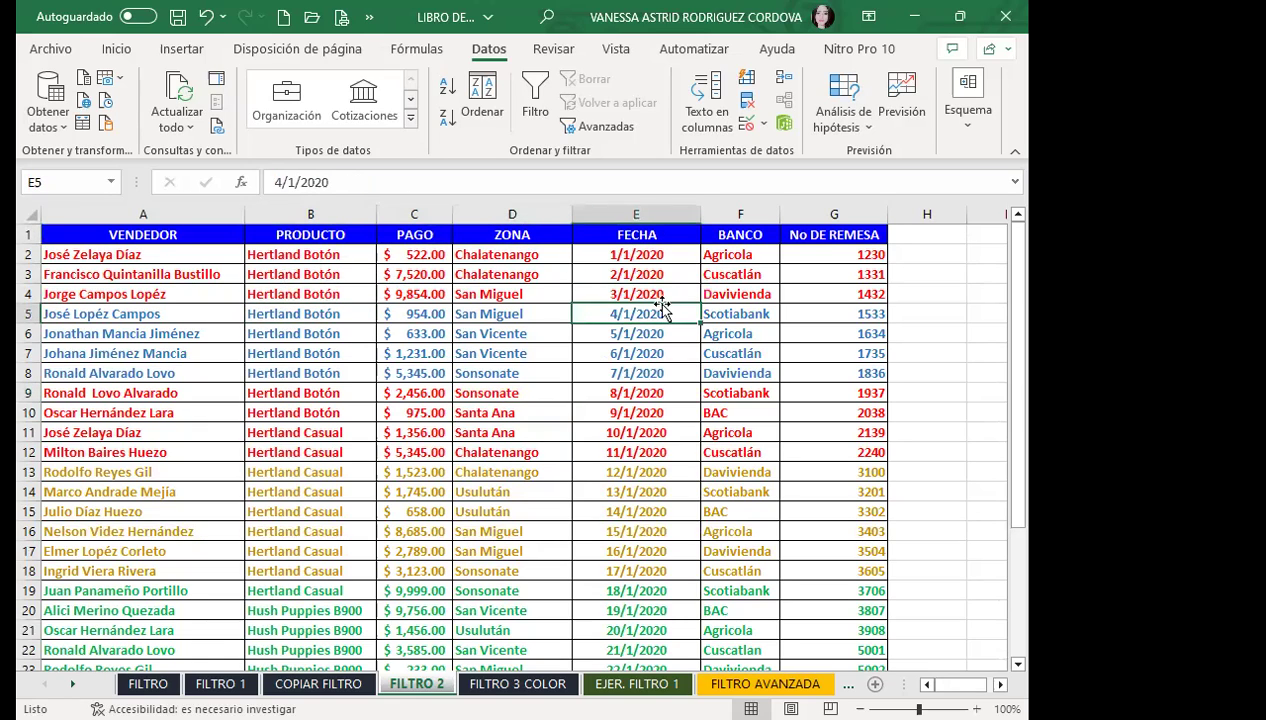
left_click(539, 357)
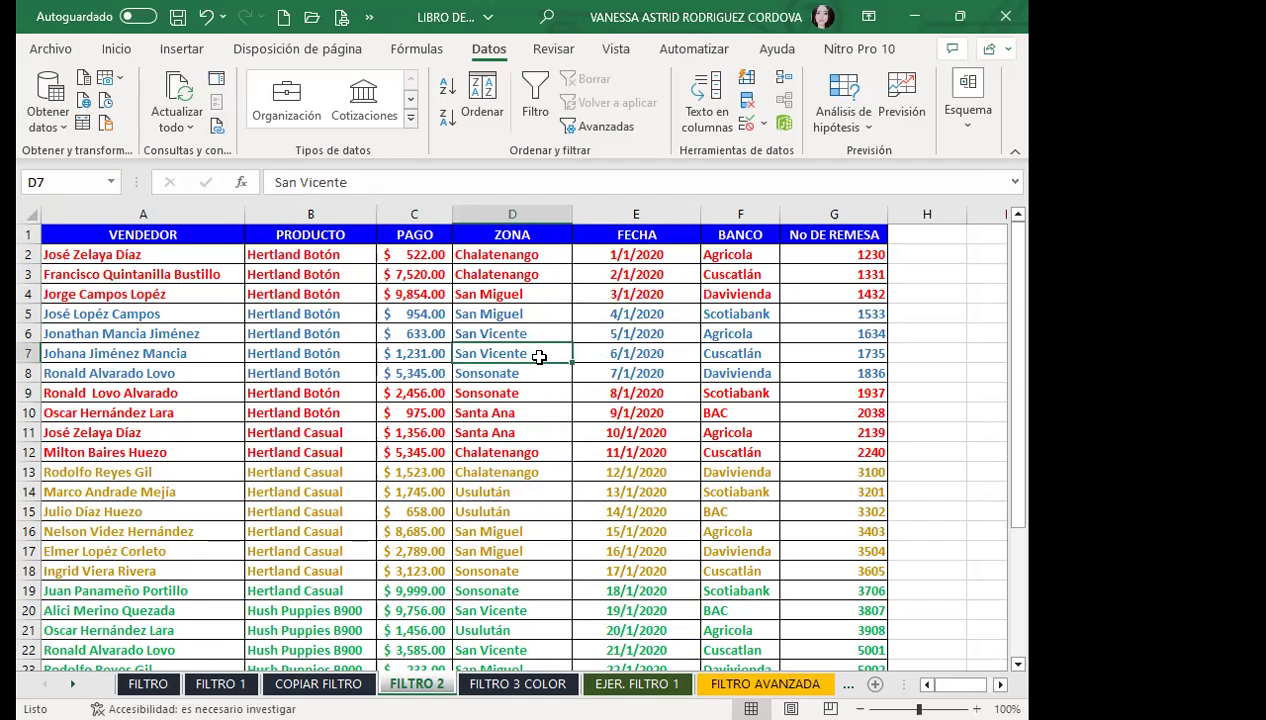
- Turn on AutoFilter for the FILTRO 2 table and view PRODUCTO's font-colour filter choices
left_click(535, 98)
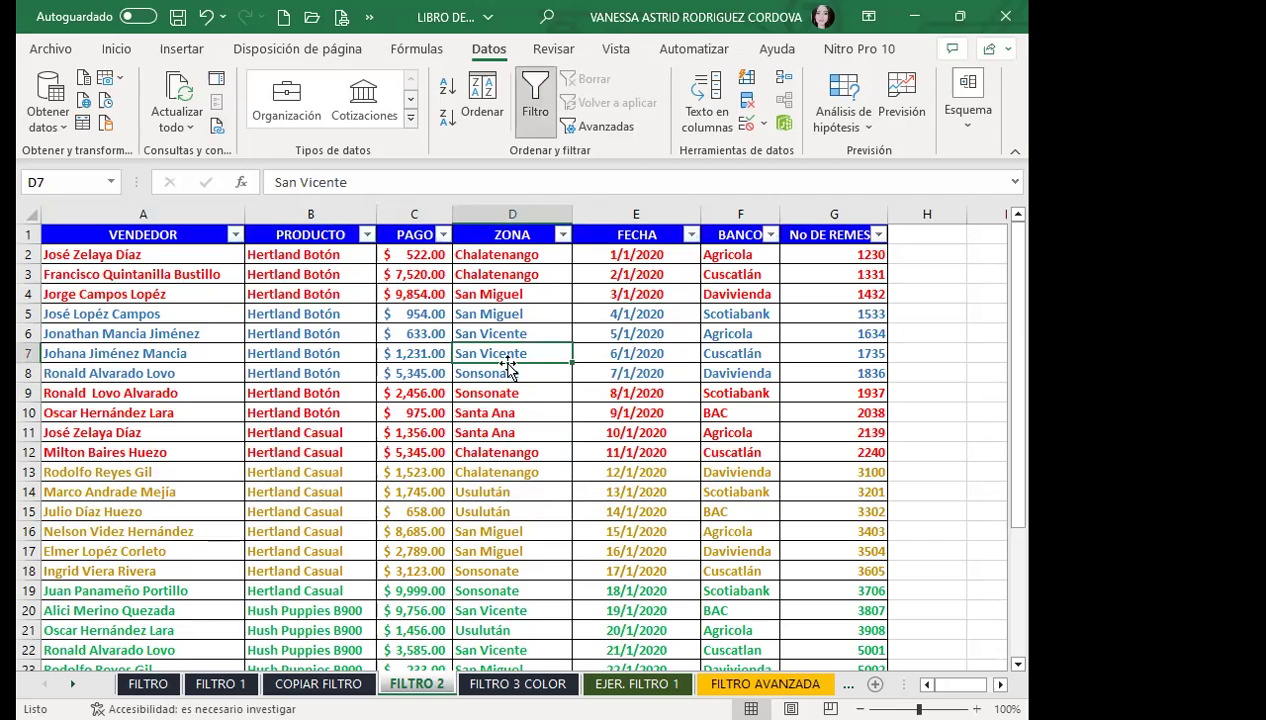
scroll(526, 452, "down", 1)
scroll(526, 452, "up", 1)
left_click(367, 236)
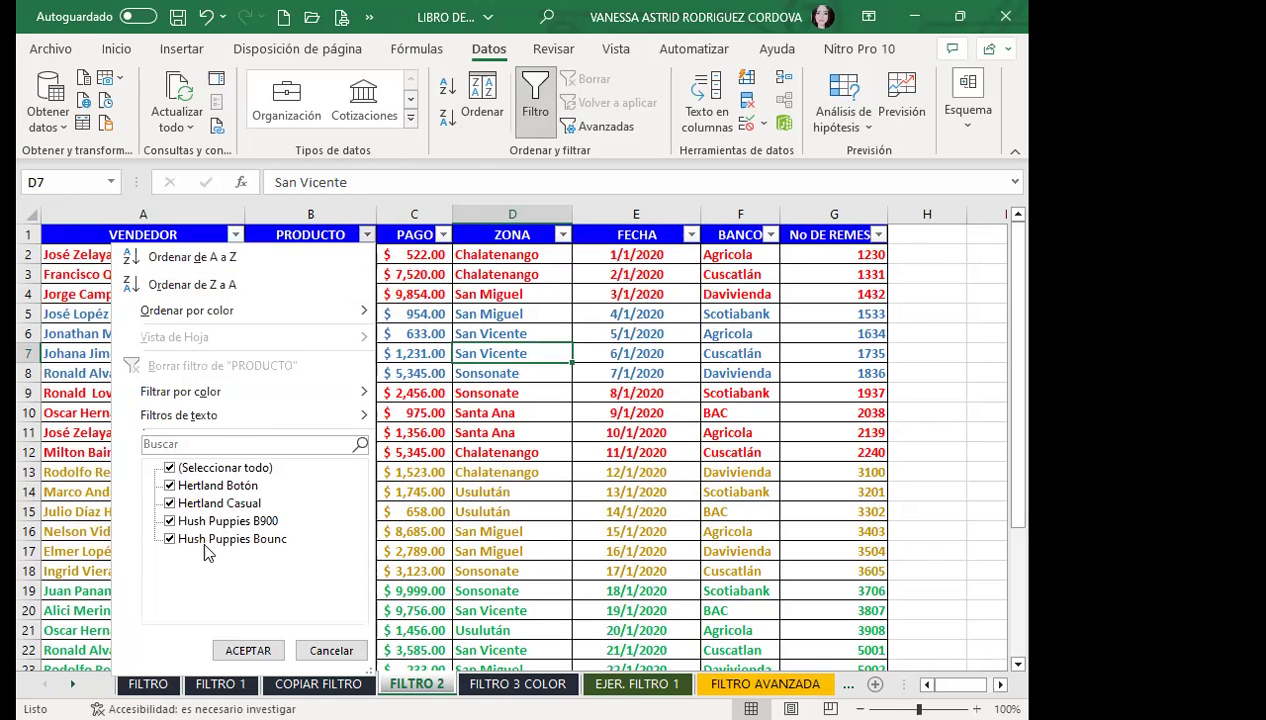
left_click(207, 395)
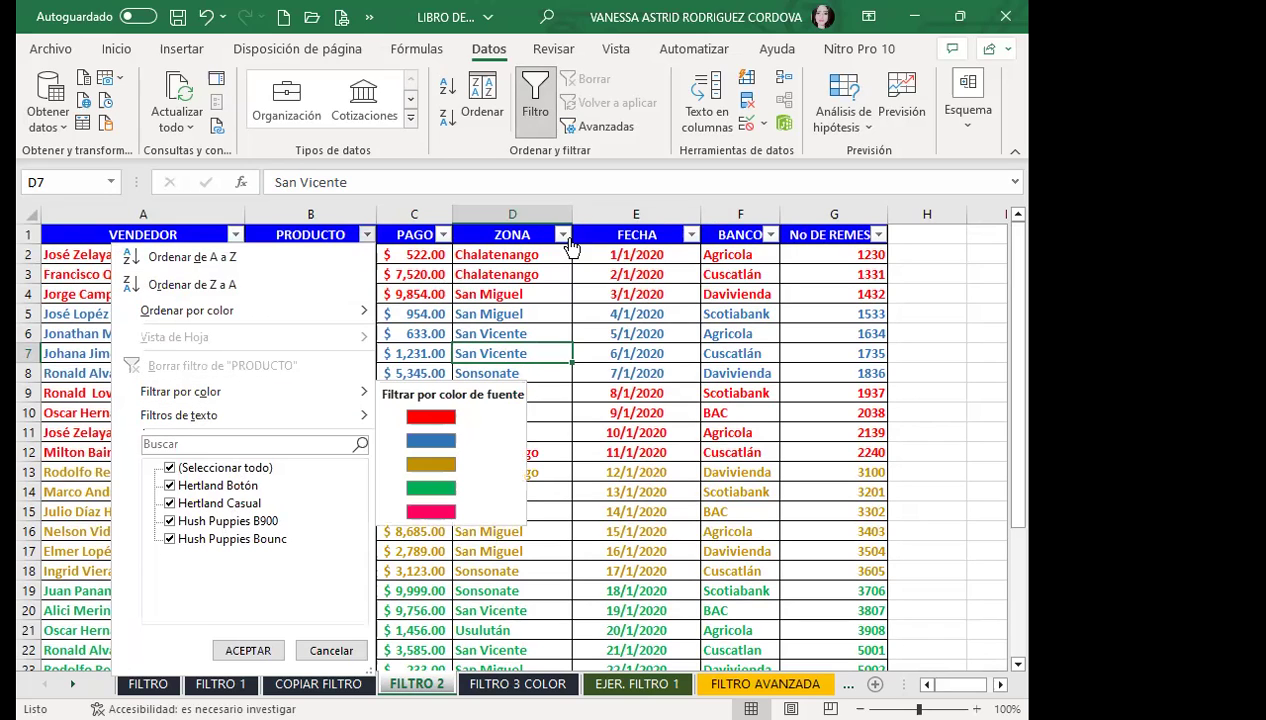
- Filter ZONA by pink font colour, leaving four records in rows 29–32
left_click(564, 235)
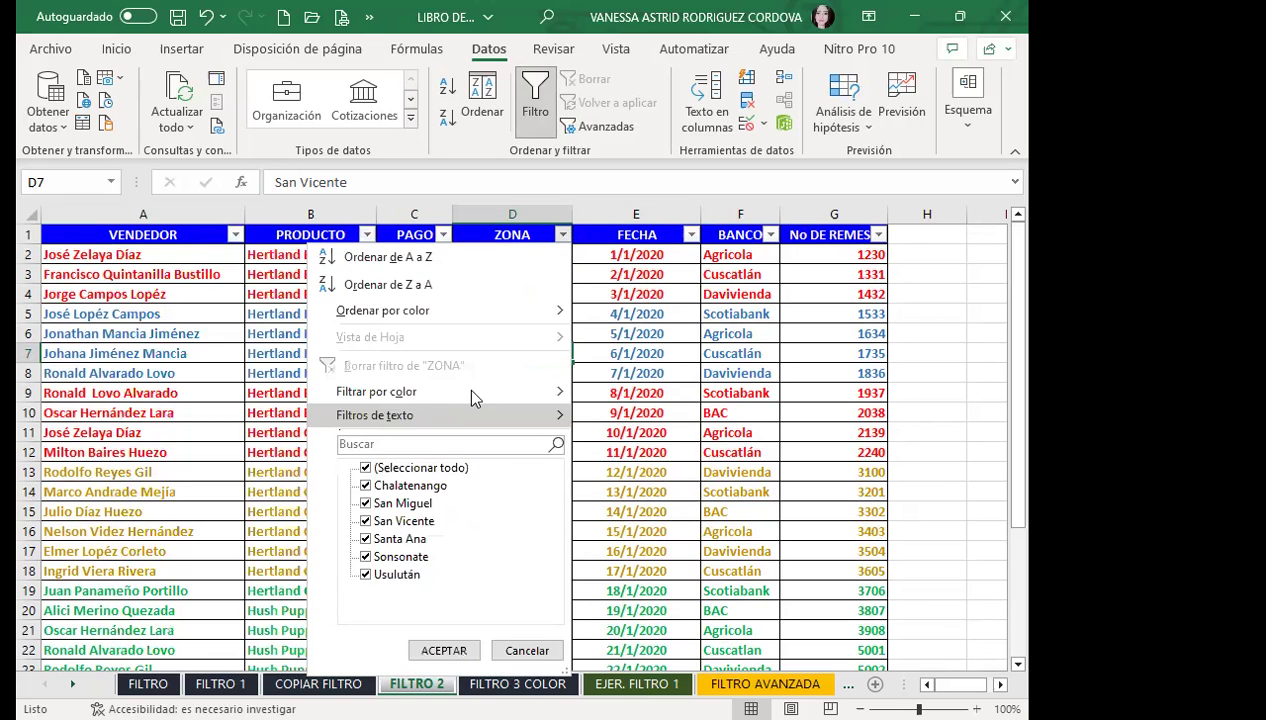
mouse_move(477, 390)
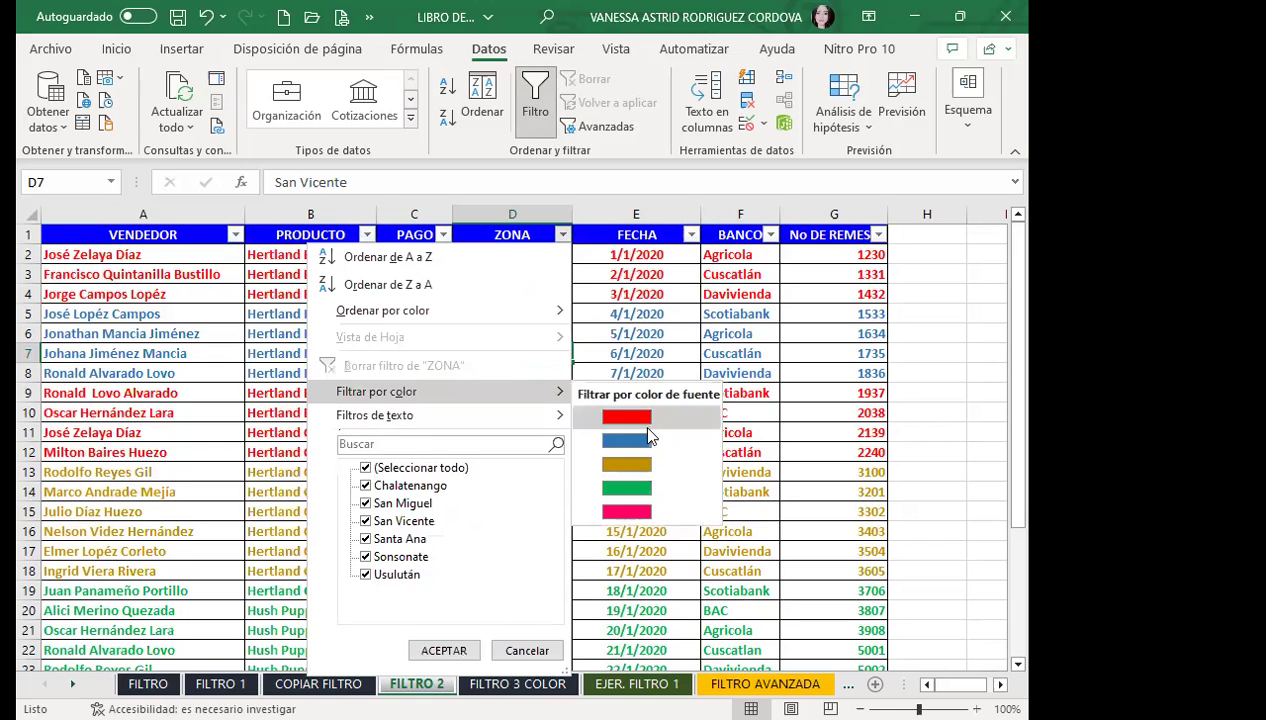
left_click(630, 510)
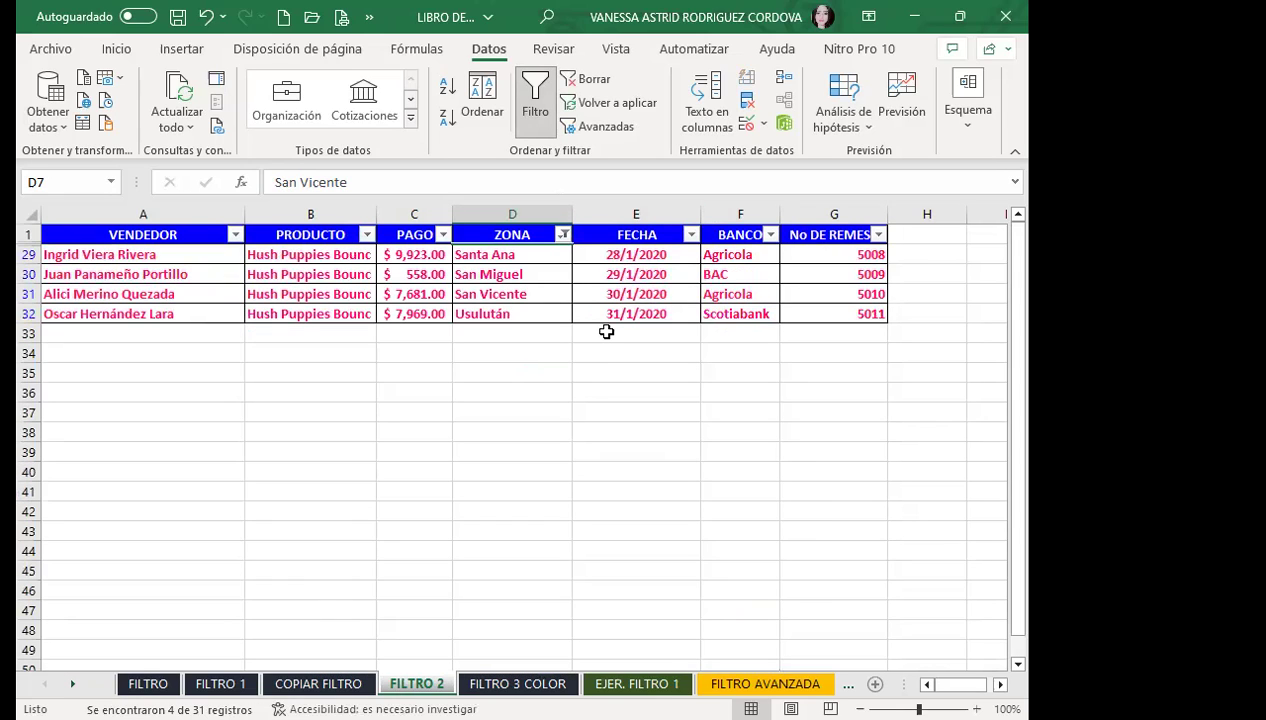
left_click(368, 235)
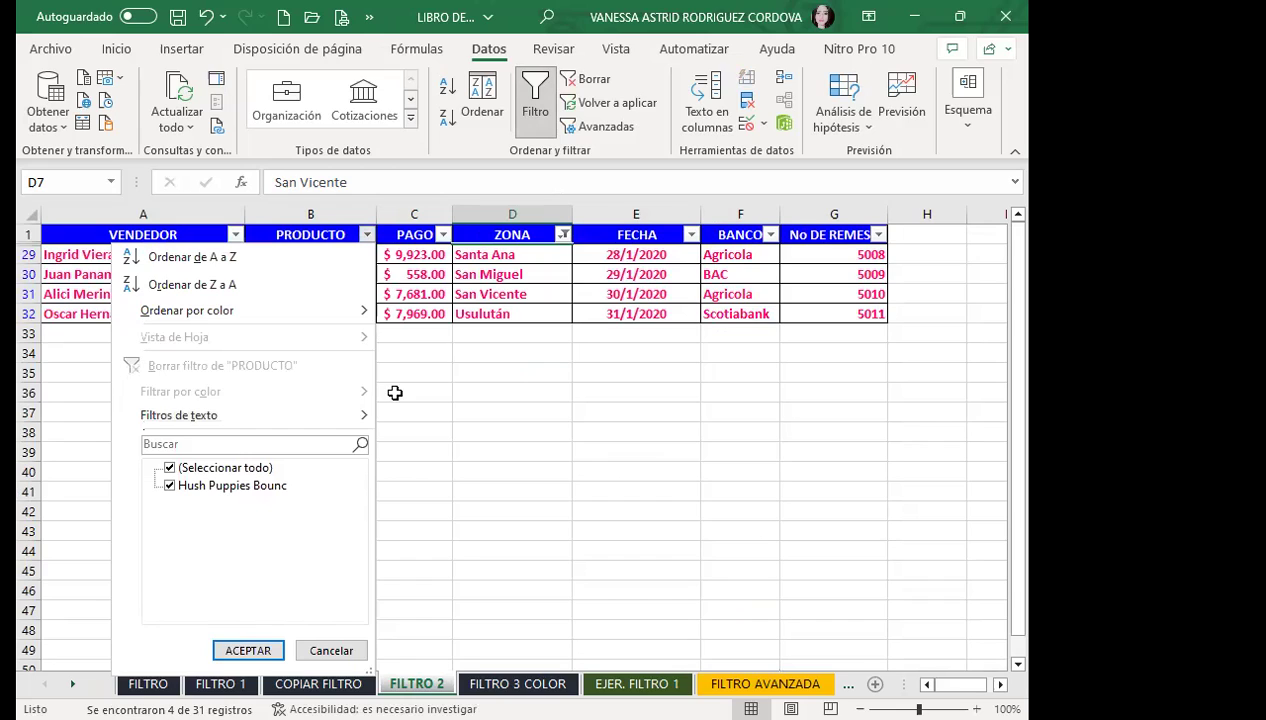
left_click(534, 298)
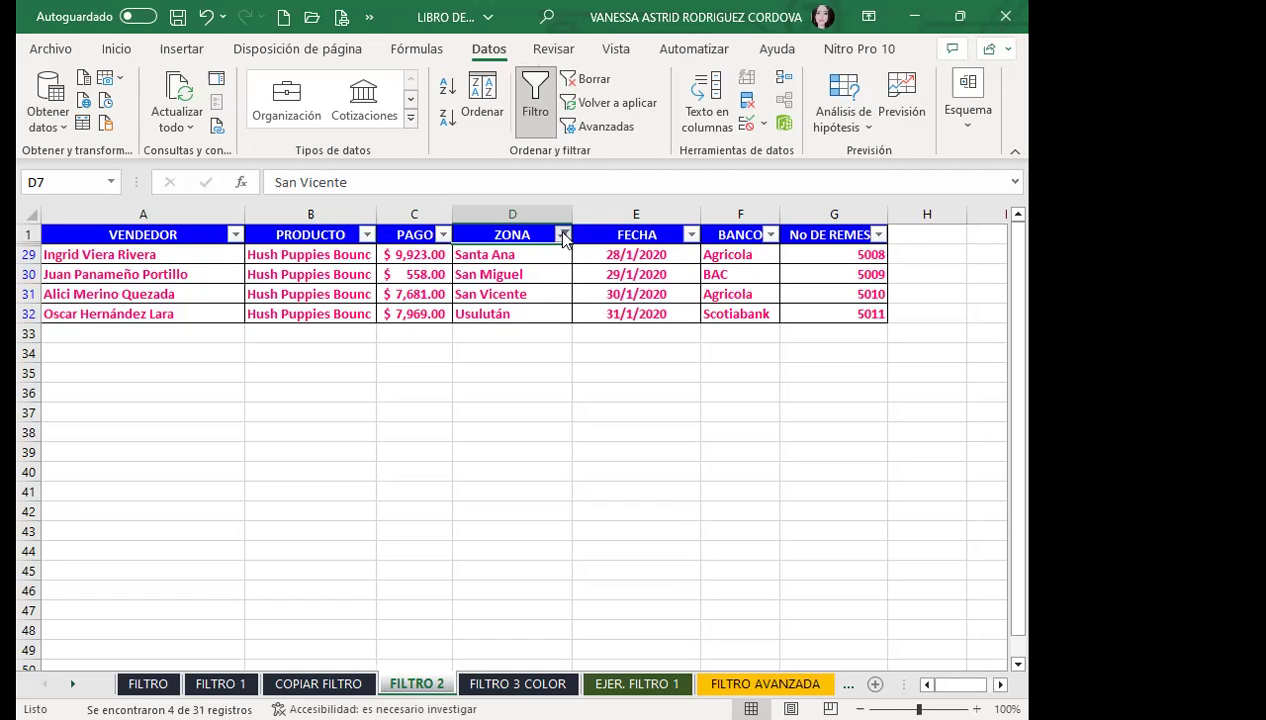
- Filter ZONA by red font colour and check the Chalatenango cell D12
left_click(563, 235)
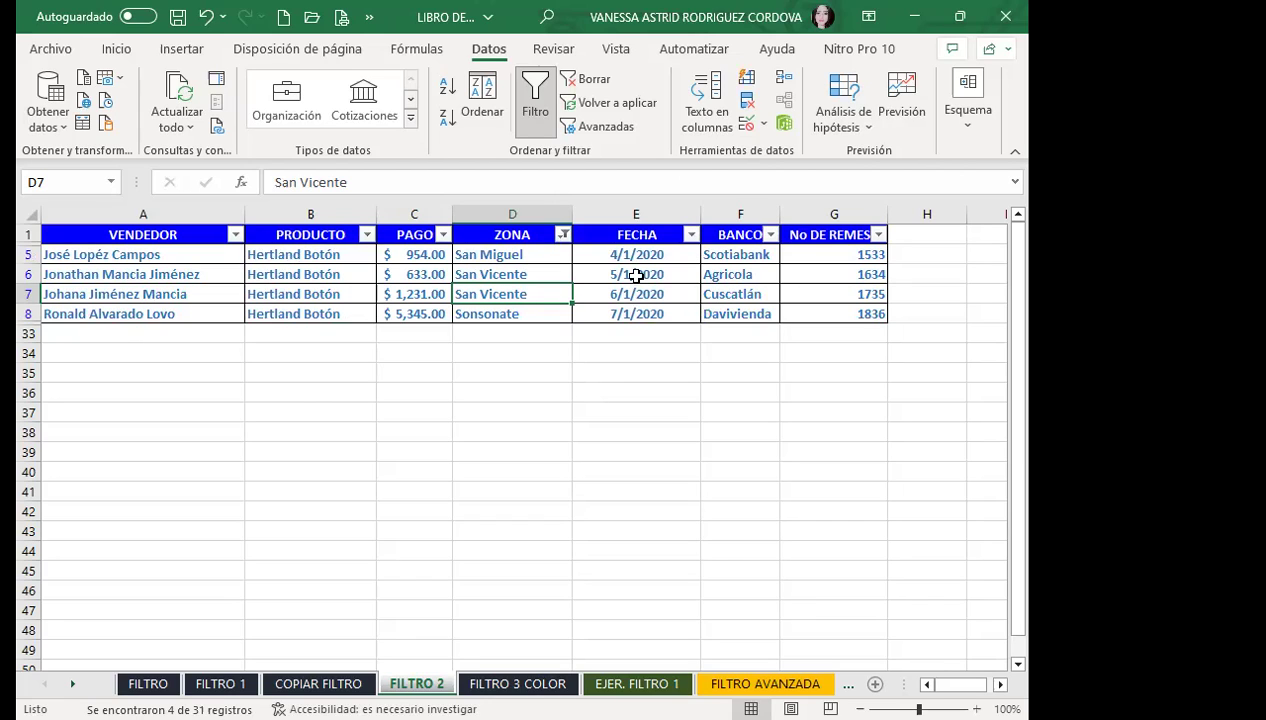
left_click(559, 235)
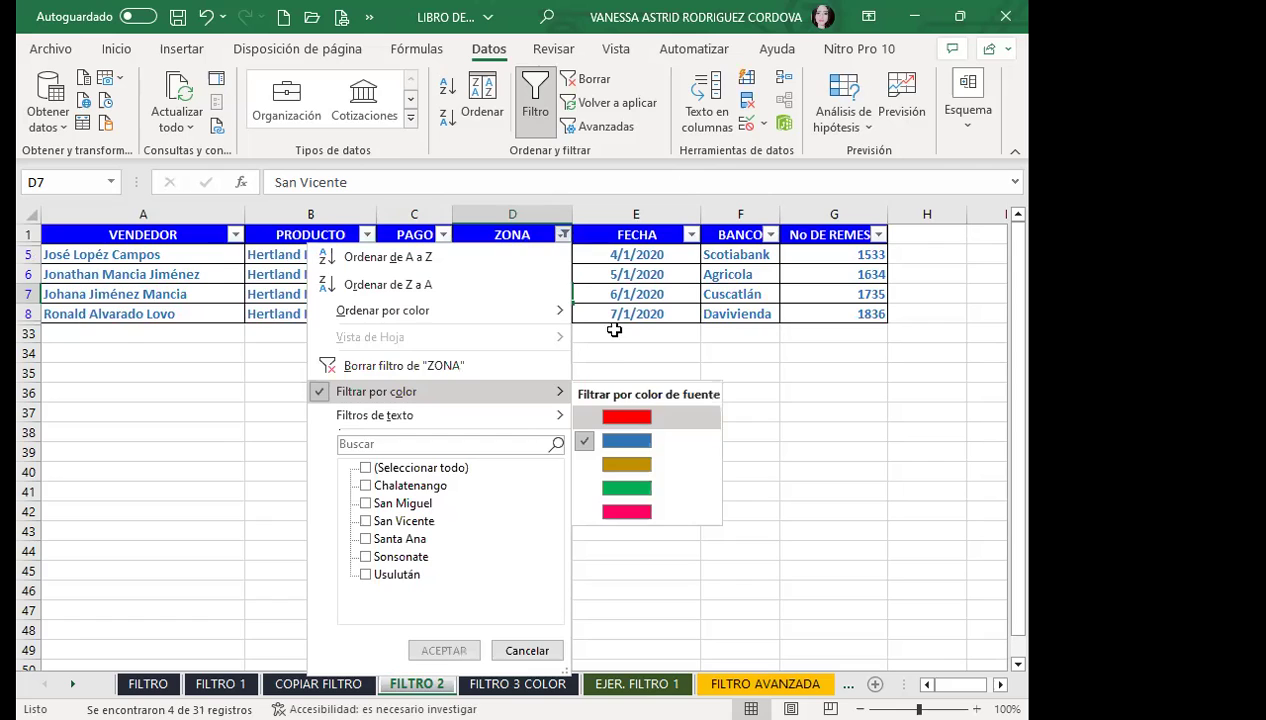
left_click(620, 416)
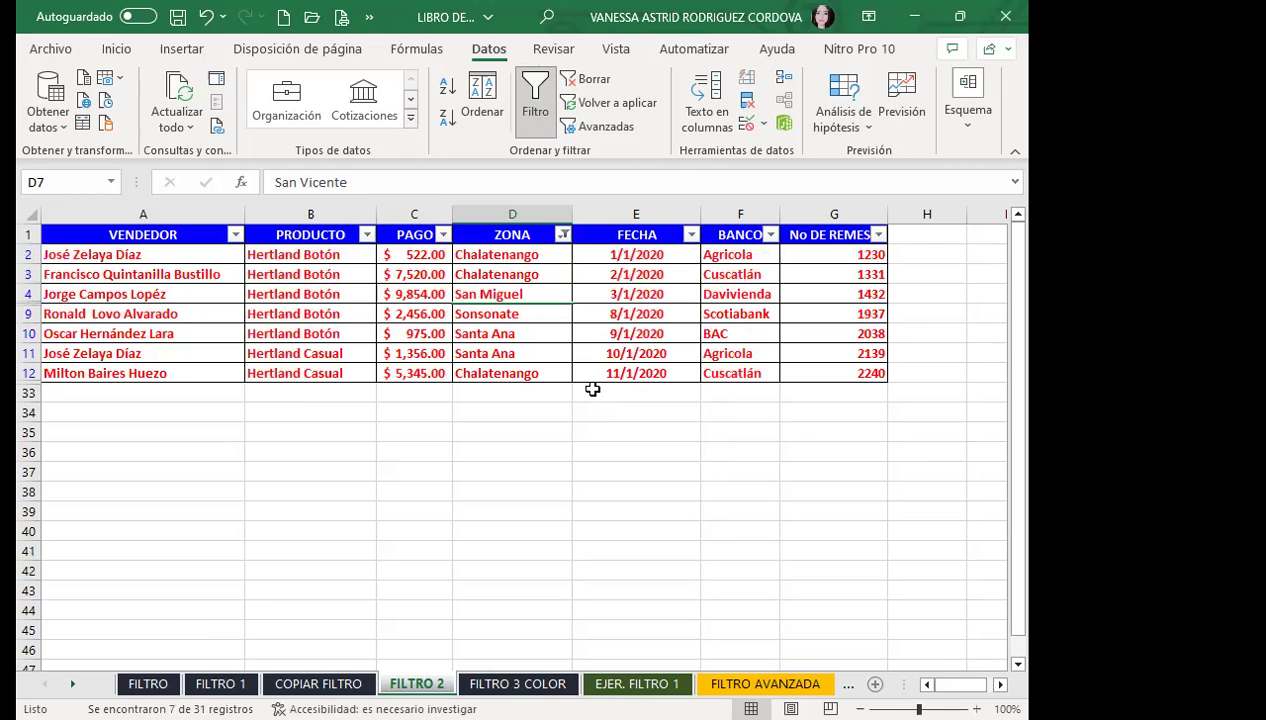
left_click(555, 366)
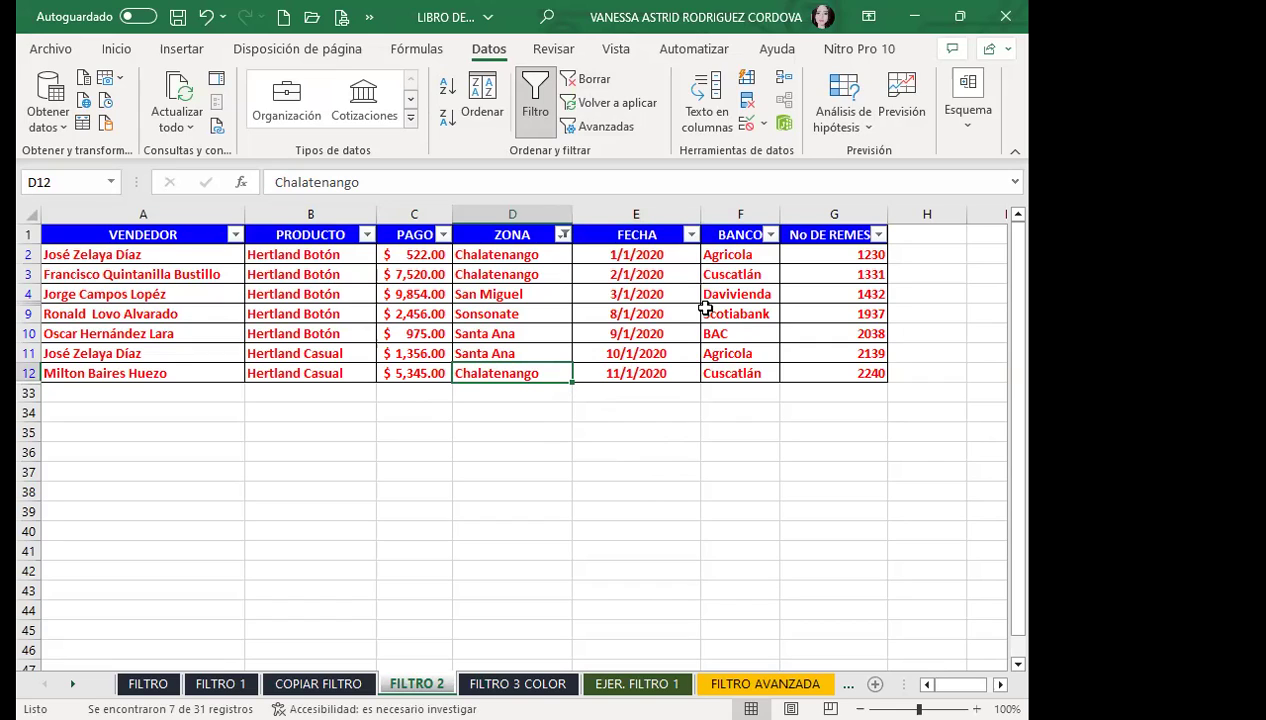
- Switch the ZONA font-colour filter to gold, leaving six records in rows 13–18
left_click(690, 235)
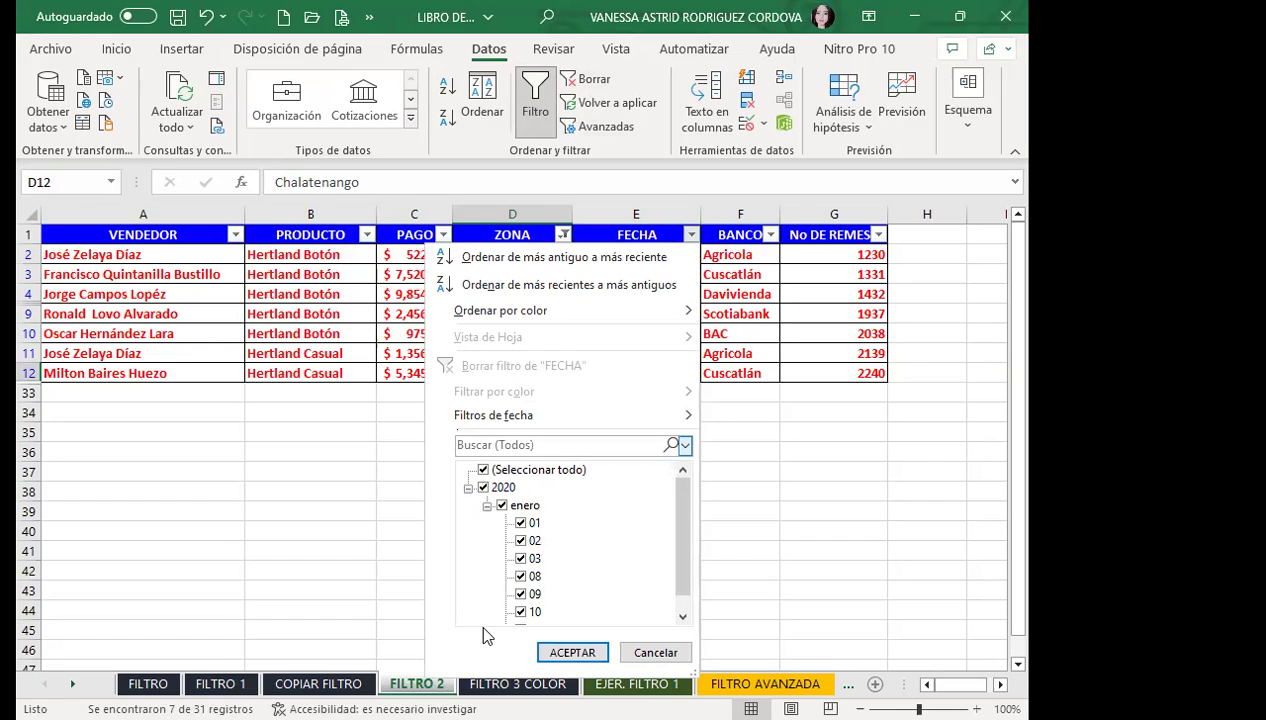
left_click(565, 236)
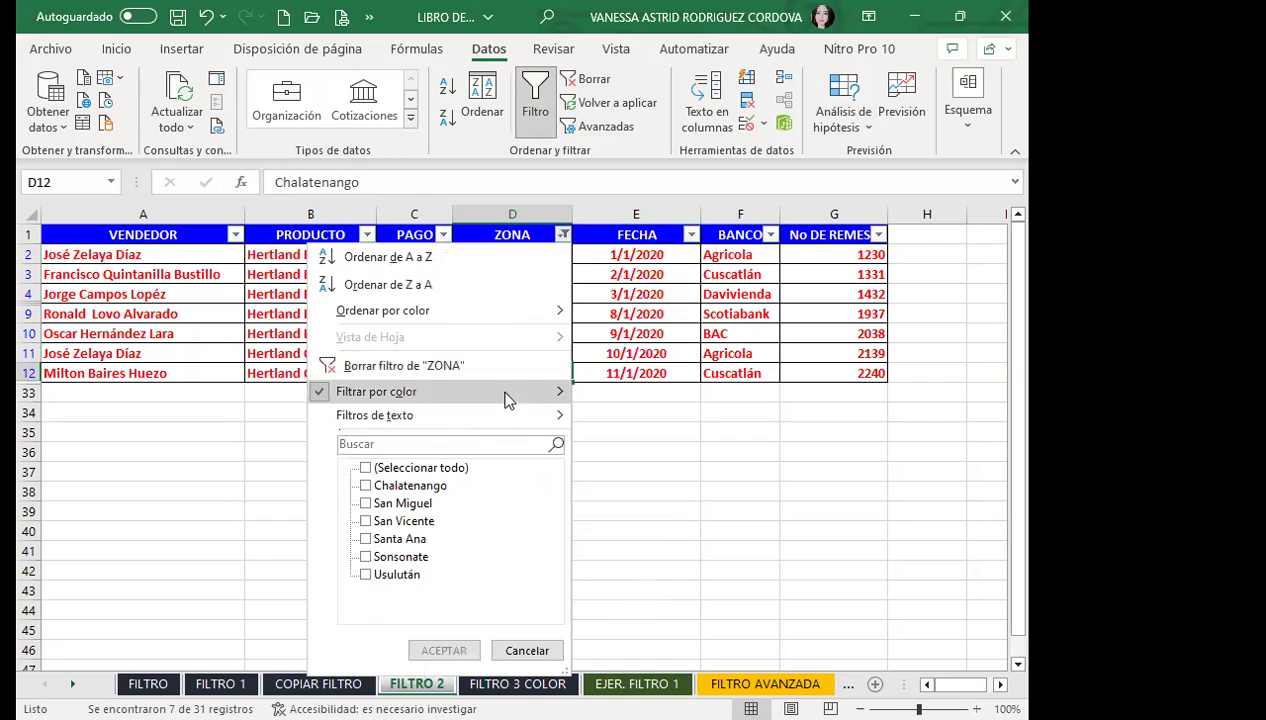
mouse_move(505, 400)
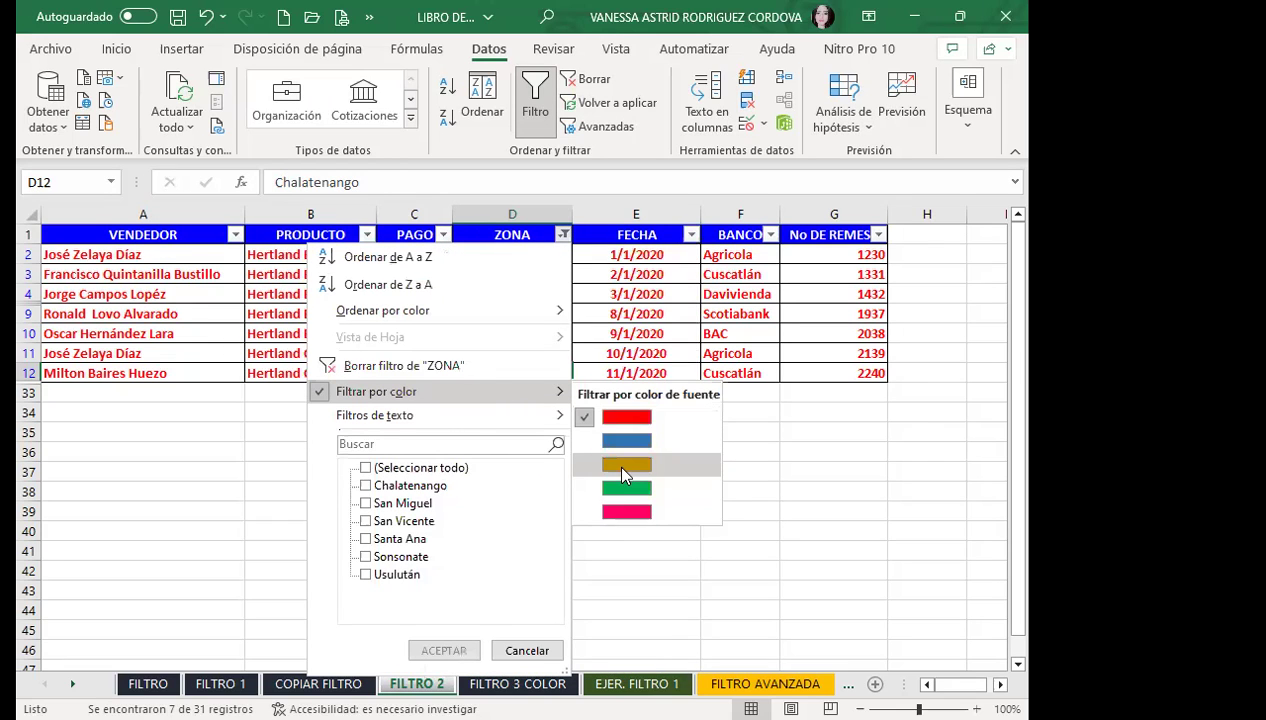
left_click(620, 467)
left_click(522, 350)
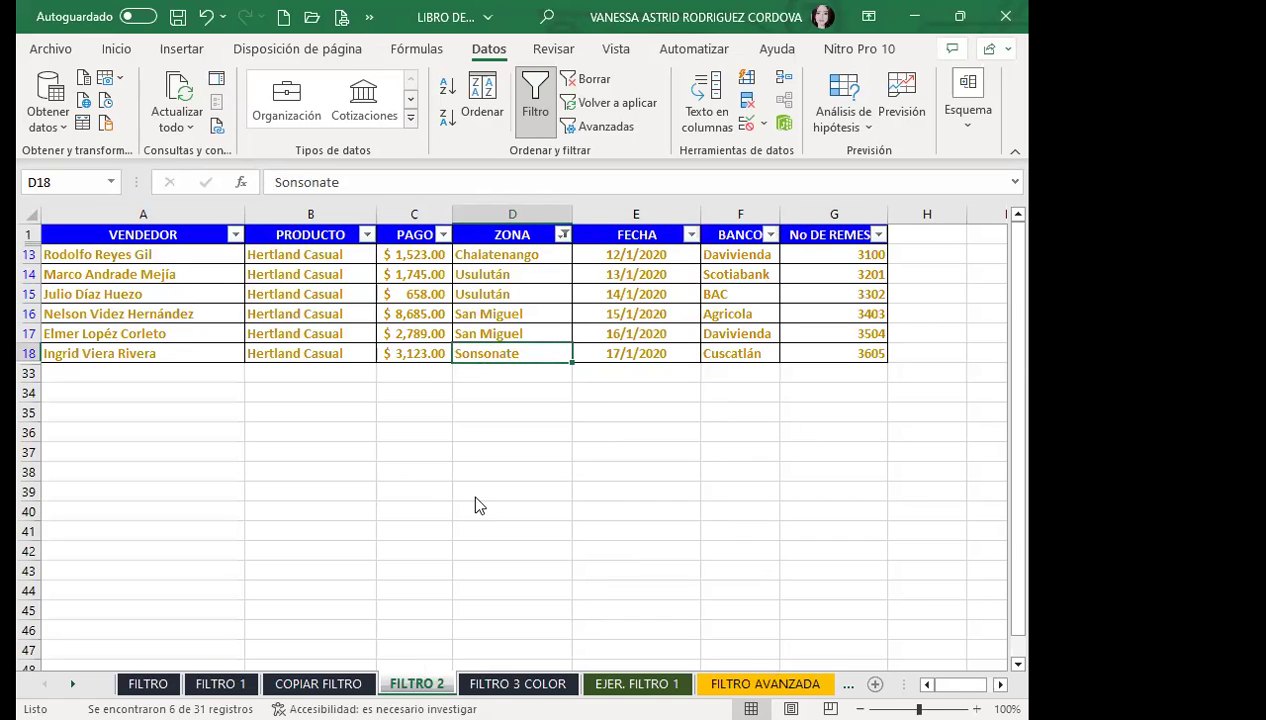
- Move to the FILTRO 3 COLOR sheet and turn on AutoFilter for its table
key("ctrl+Page_Down")
scroll(422, 420, "down", 5)
scroll(422, 420, "down", 2)
scroll(418, 428, "up", 3)
scroll(418, 428, "up", 4)
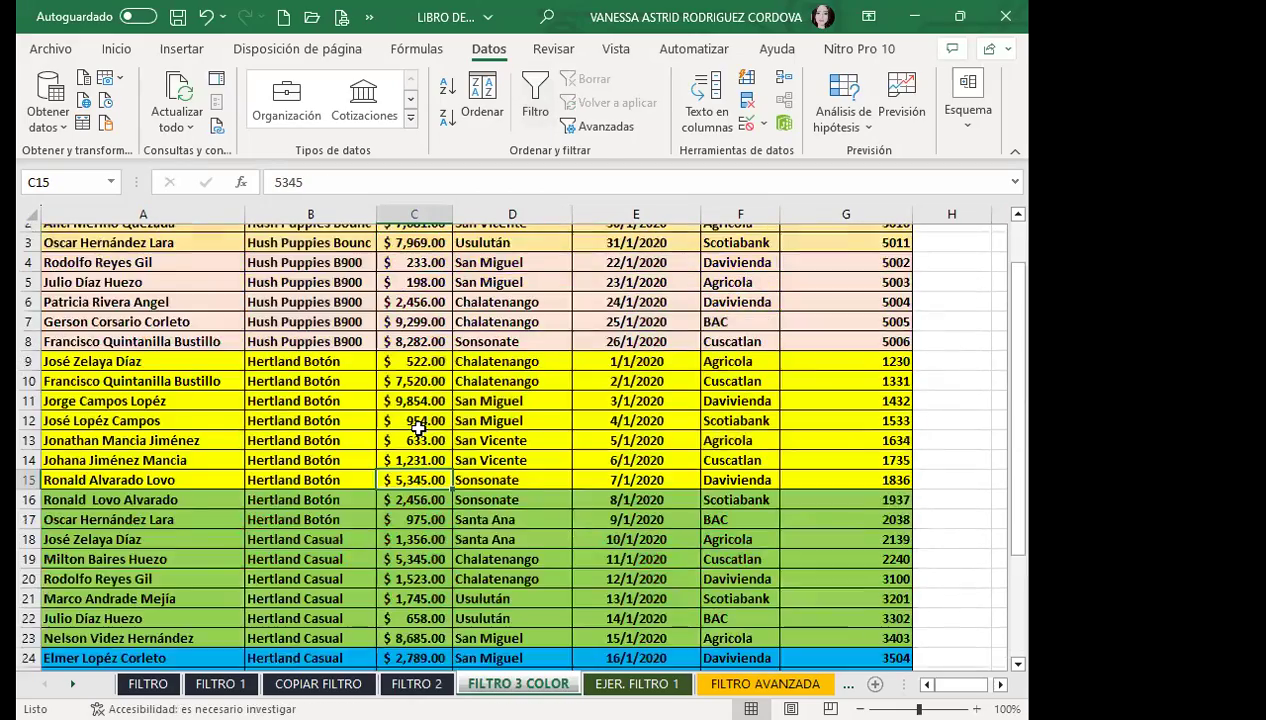
scroll(418, 430, "up", 1)
left_click(415, 256)
left_click(535, 100)
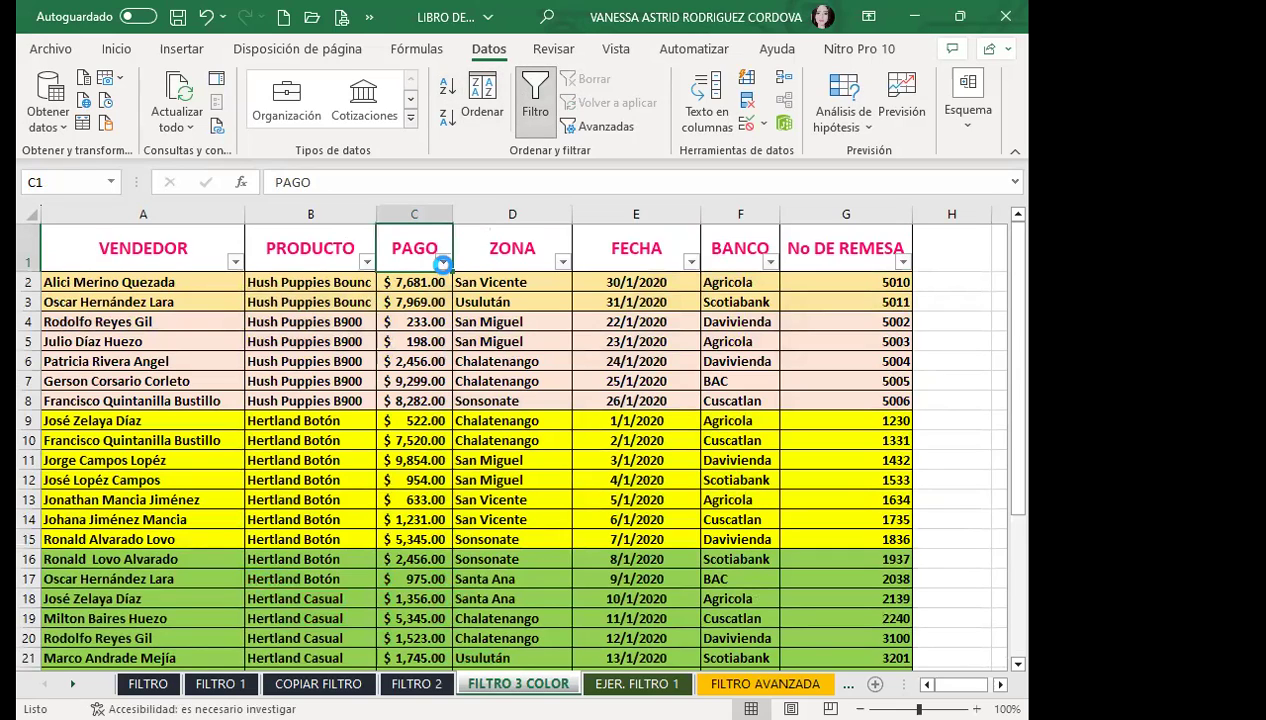
- Filter PAGO by fill colour, trying pink and light orange, ending on blue rows 24–29
left_click(442, 262)
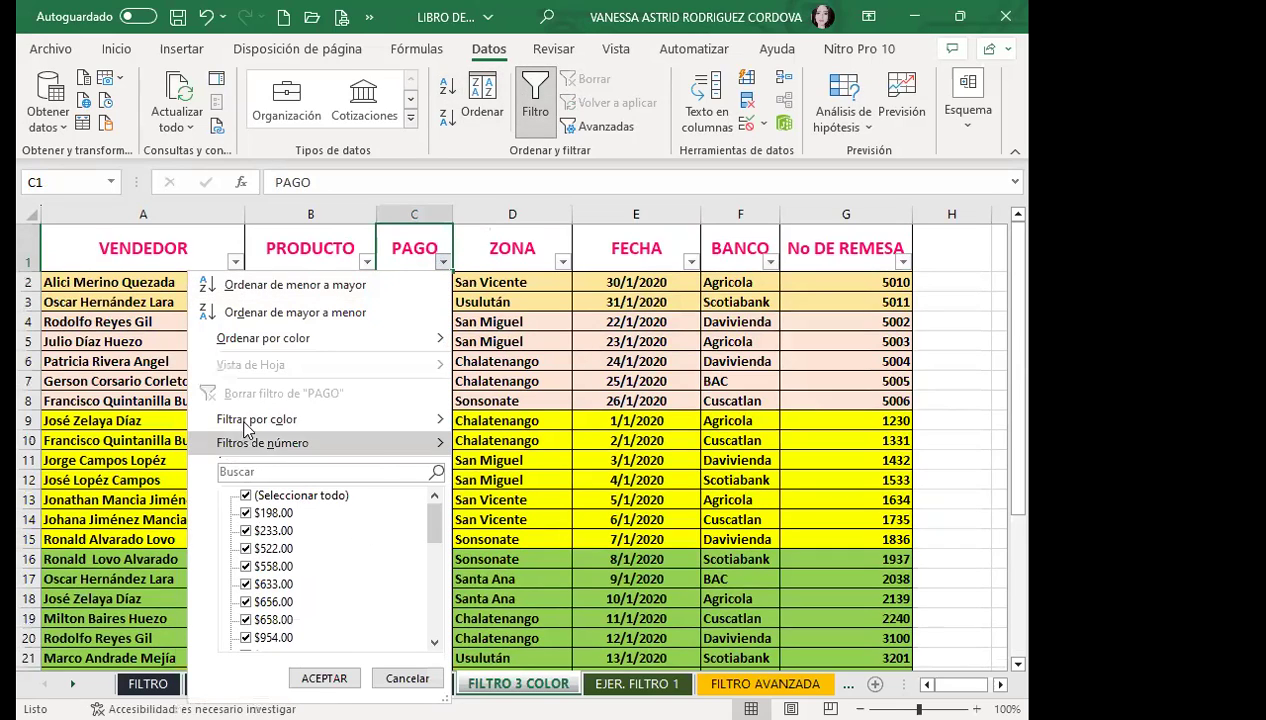
mouse_move(245, 421)
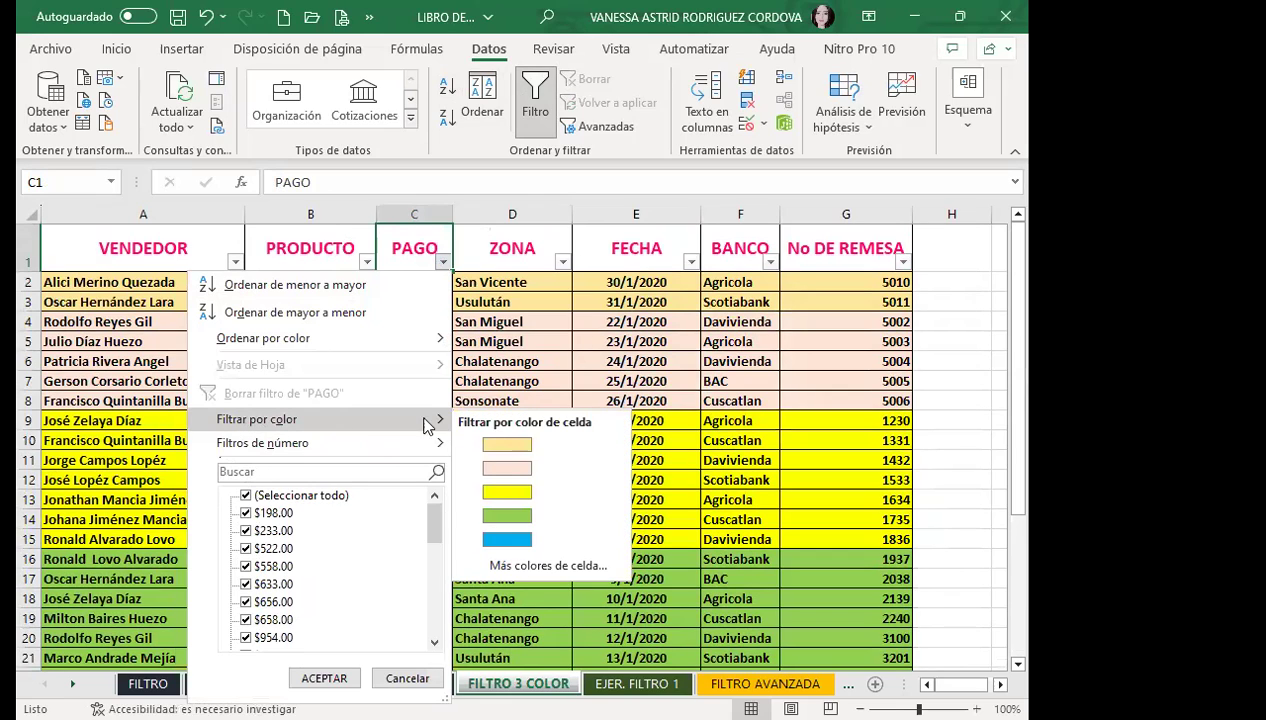
left_click(507, 470)
left_click(479, 474)
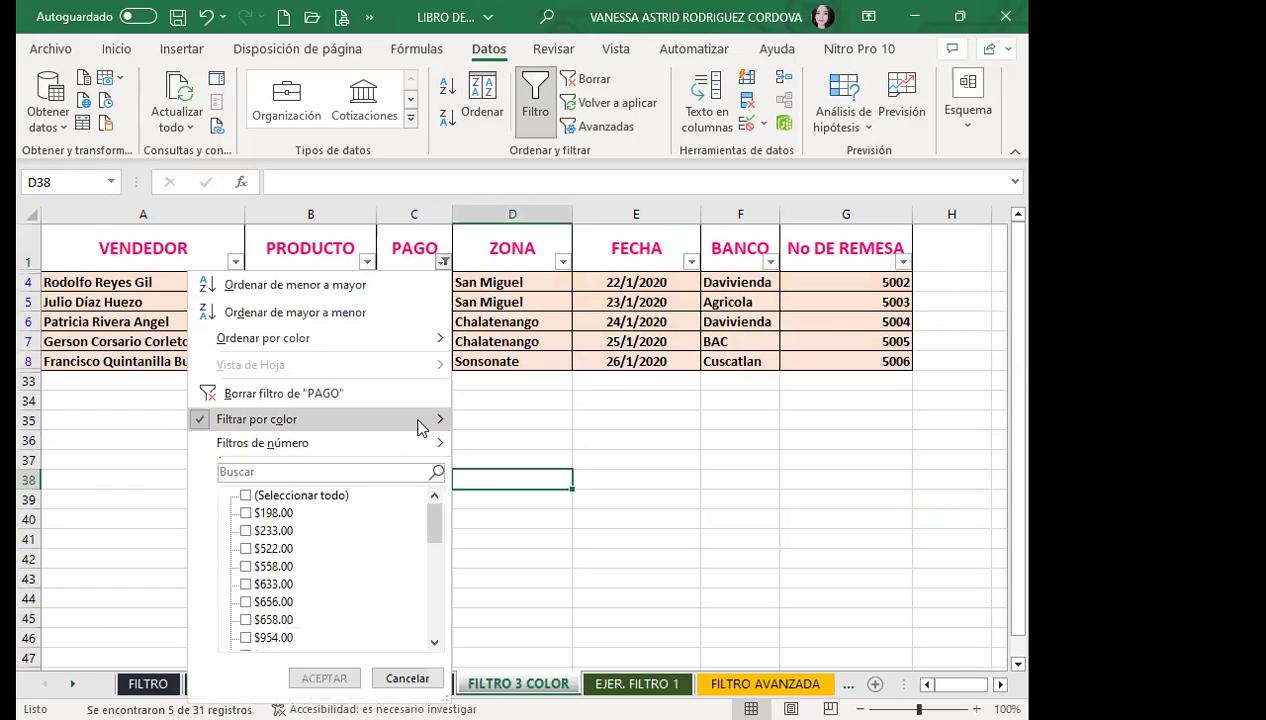
mouse_move(420, 428)
key("Return")
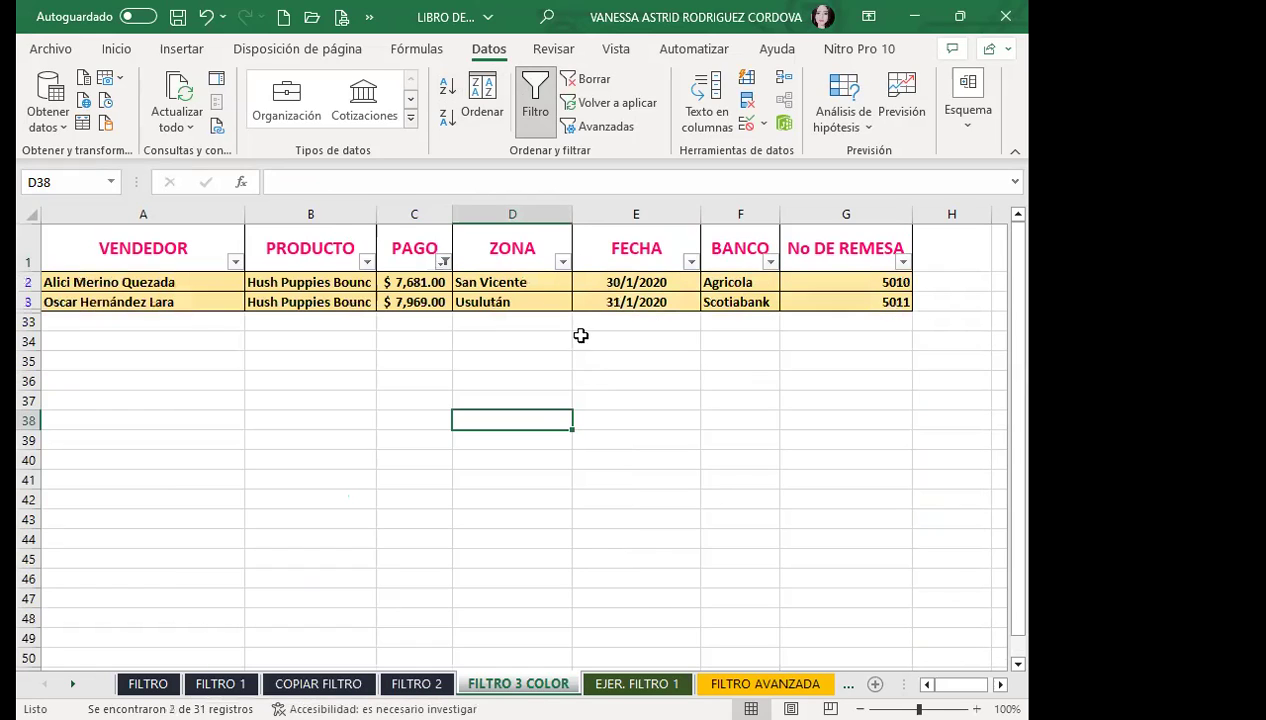
left_click(442, 258)
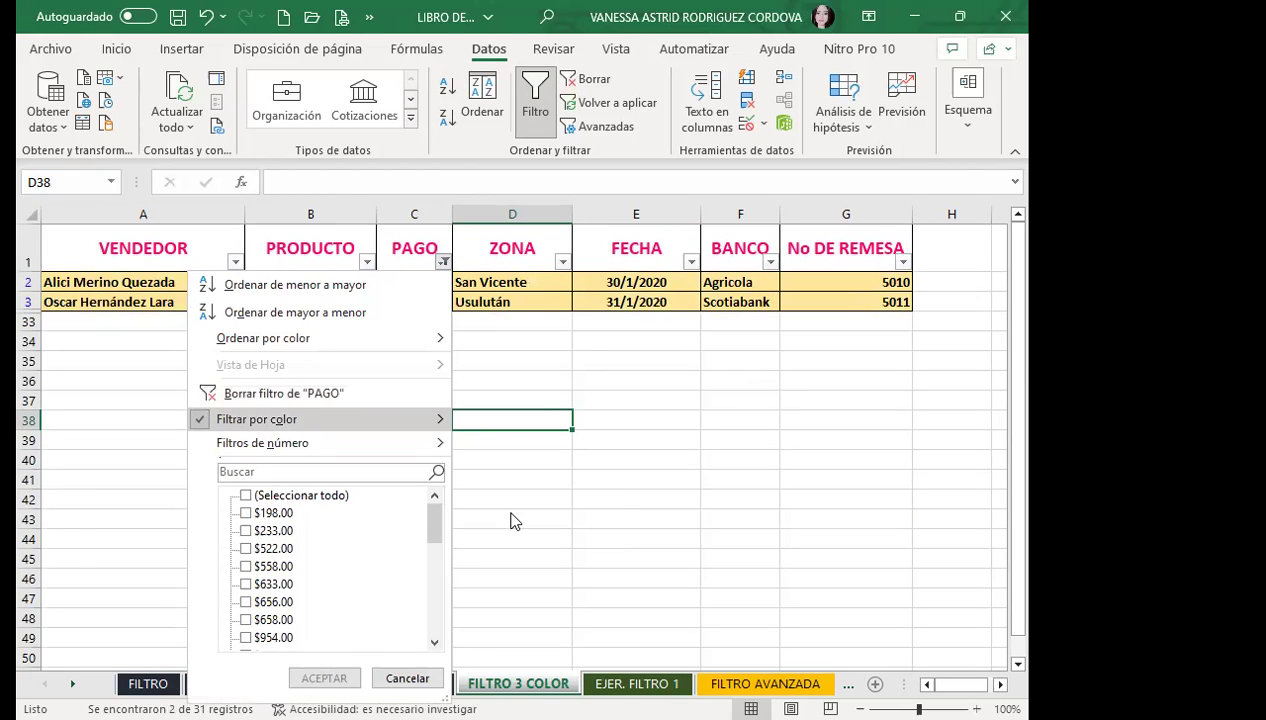
left_click(539, 404)
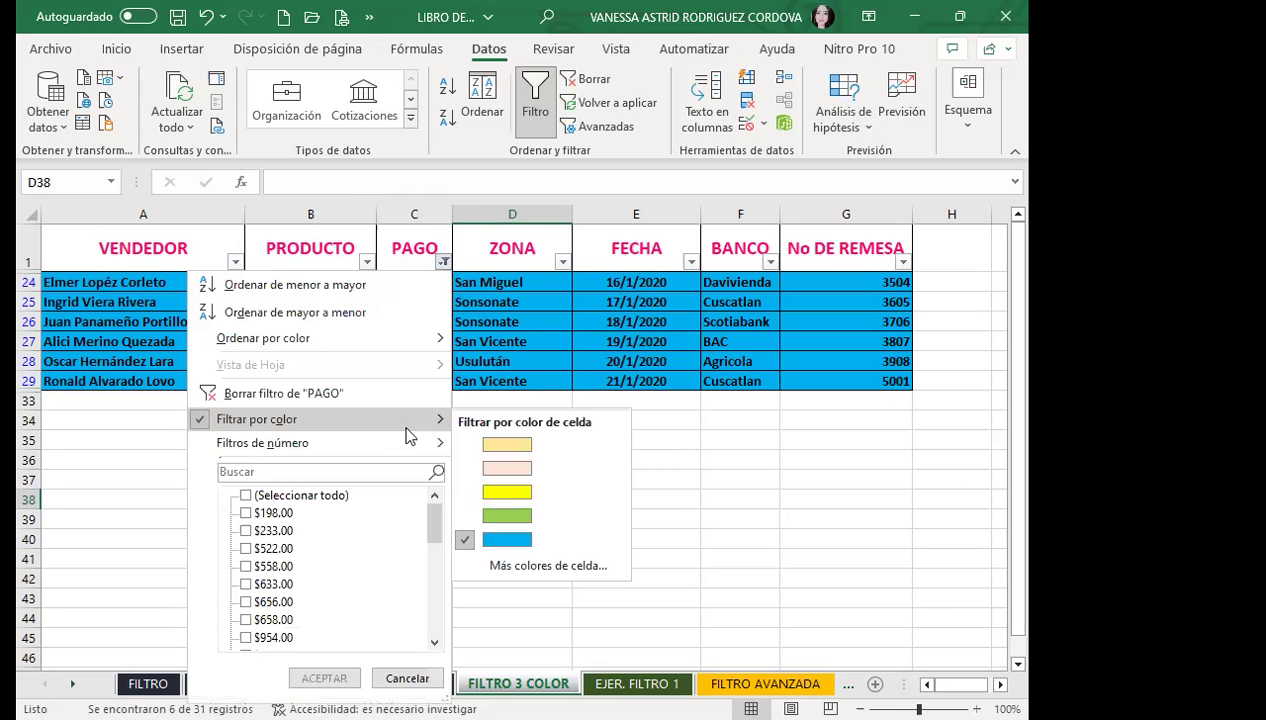
- Clear the PAGO colour filter so all sales records show again
left_click(506, 540)
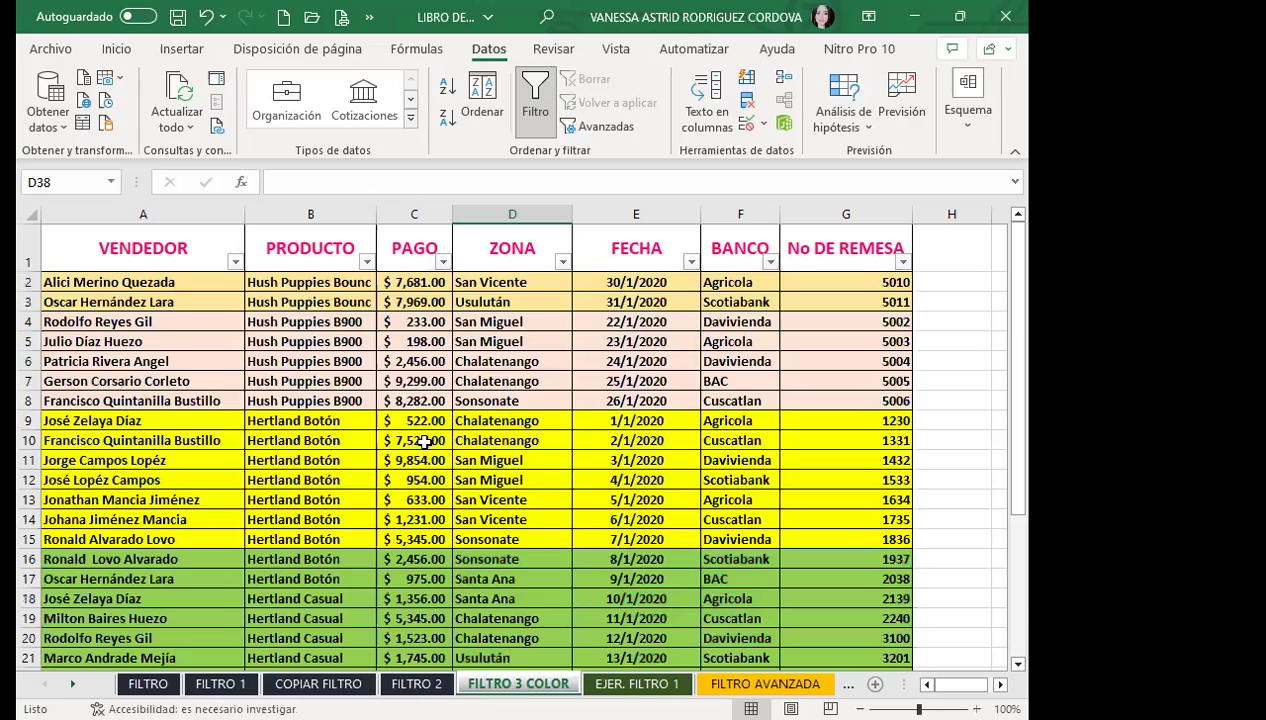
scroll(476, 521, "down", 3)
scroll(476, 521, "down", 3)
scroll(476, 521, "up", 5)
scroll(464, 475, "up", 2)
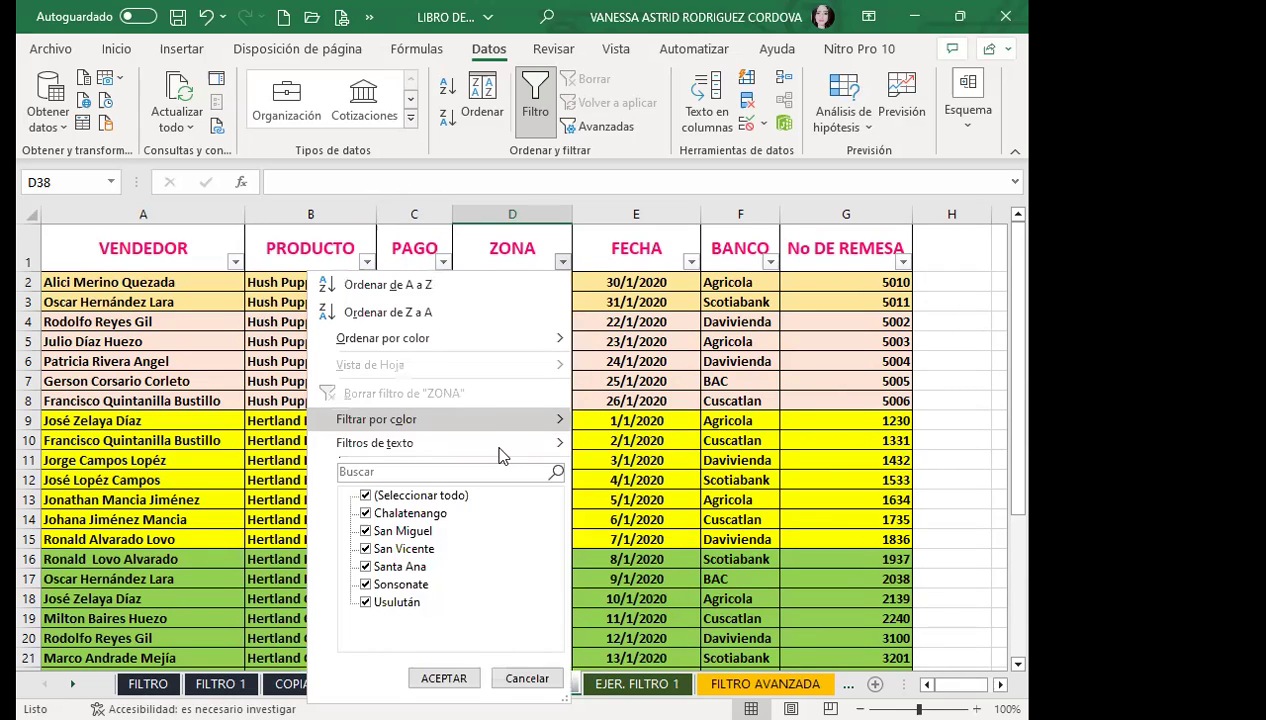
- Look over the Filtros de texto choices for ZONA and the Filtros de fecha choices for FECHA
mouse_move(500, 450)
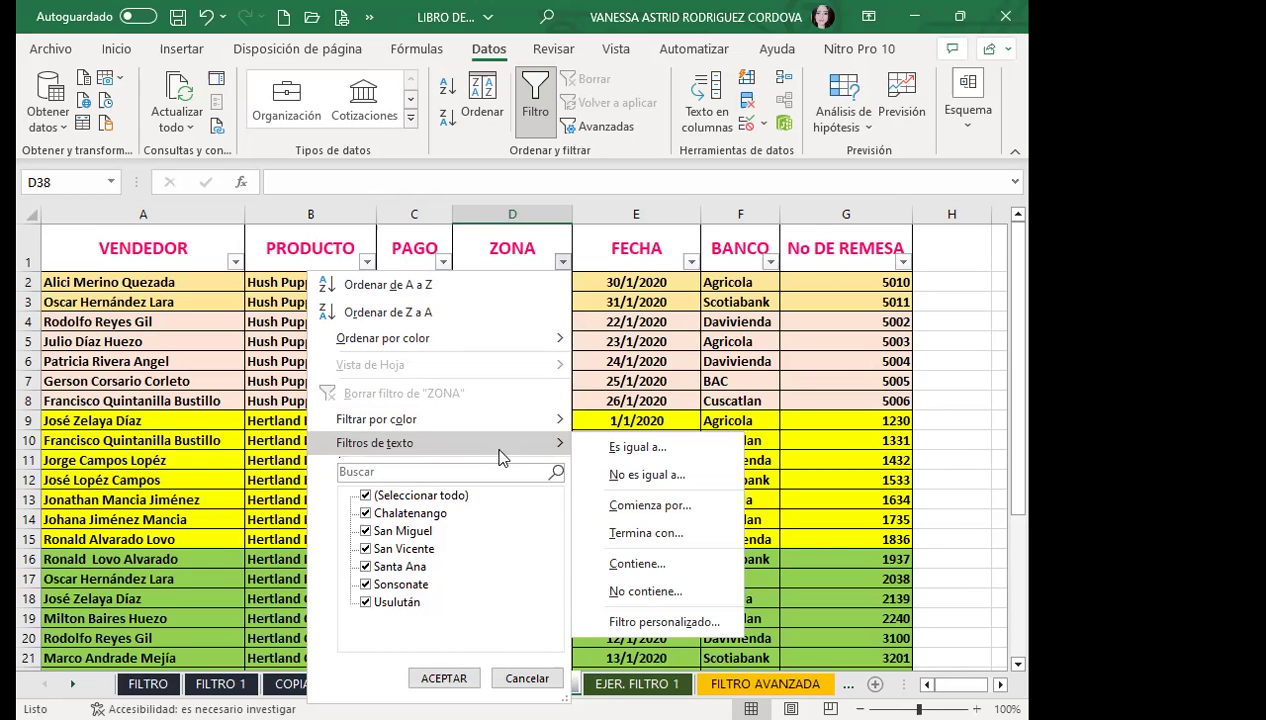
left_click(691, 262)
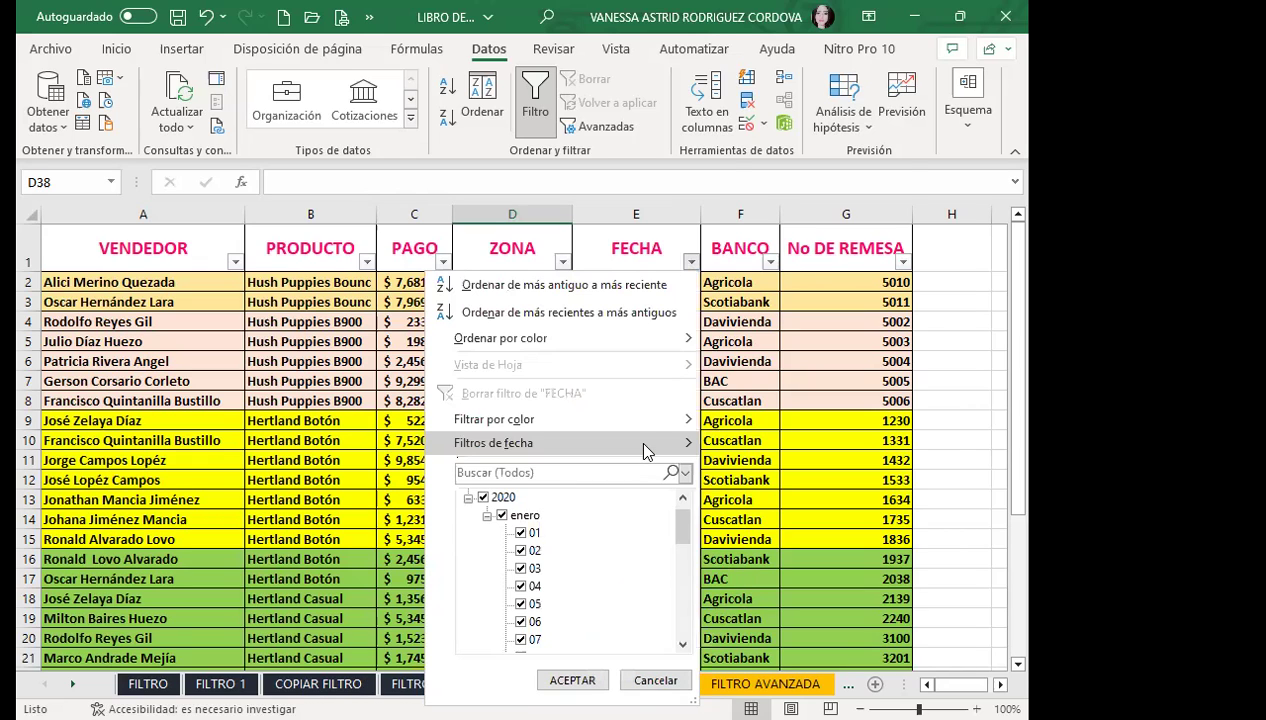
mouse_move(644, 446)
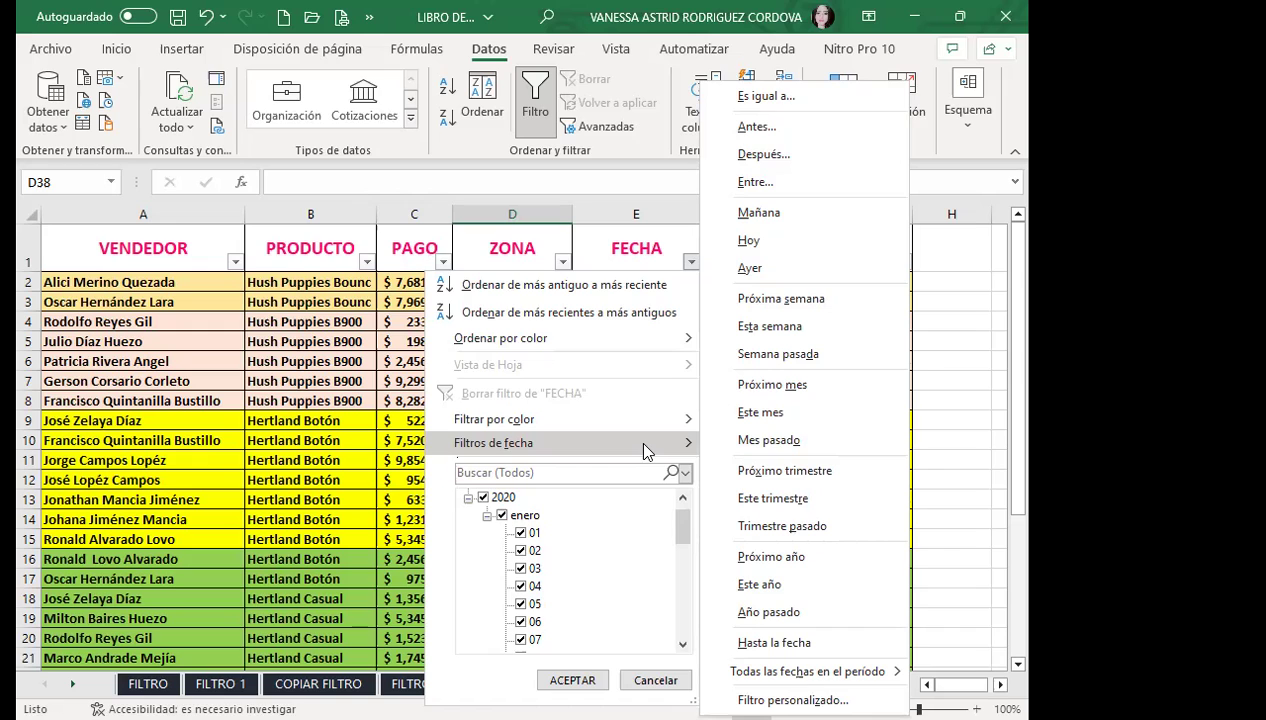
left_click(443, 261)
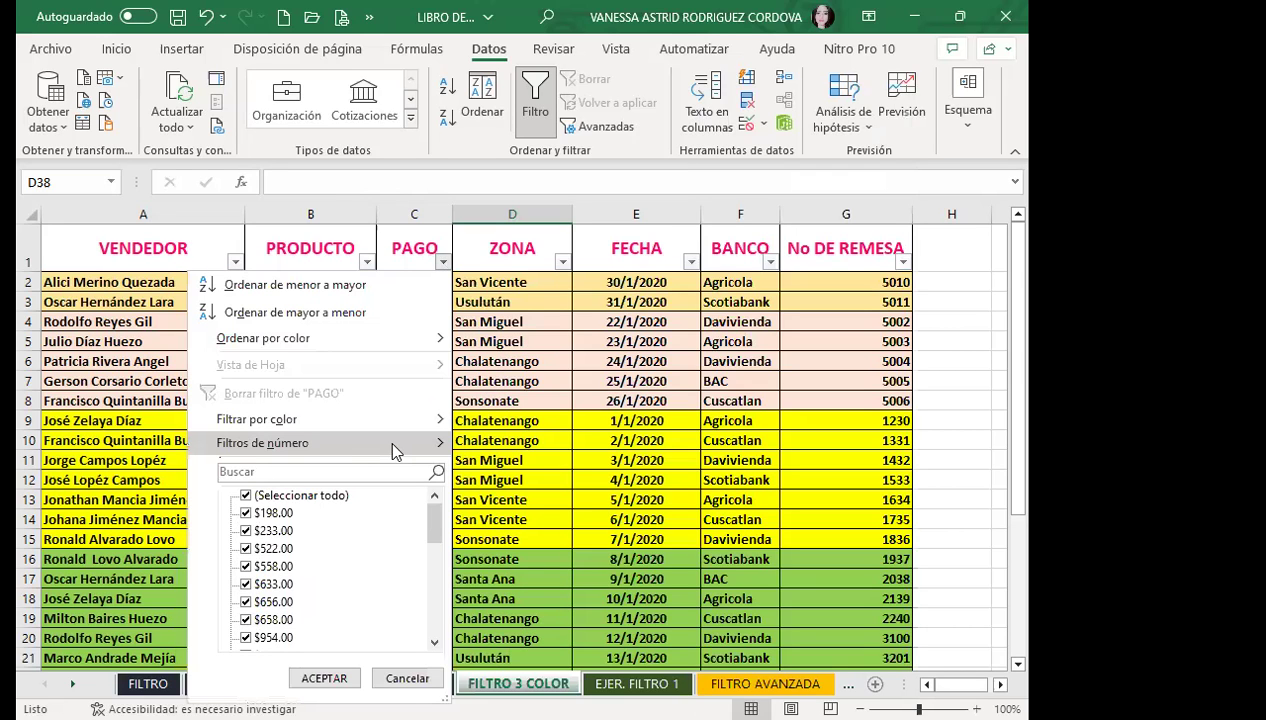
mouse_move(393, 450)
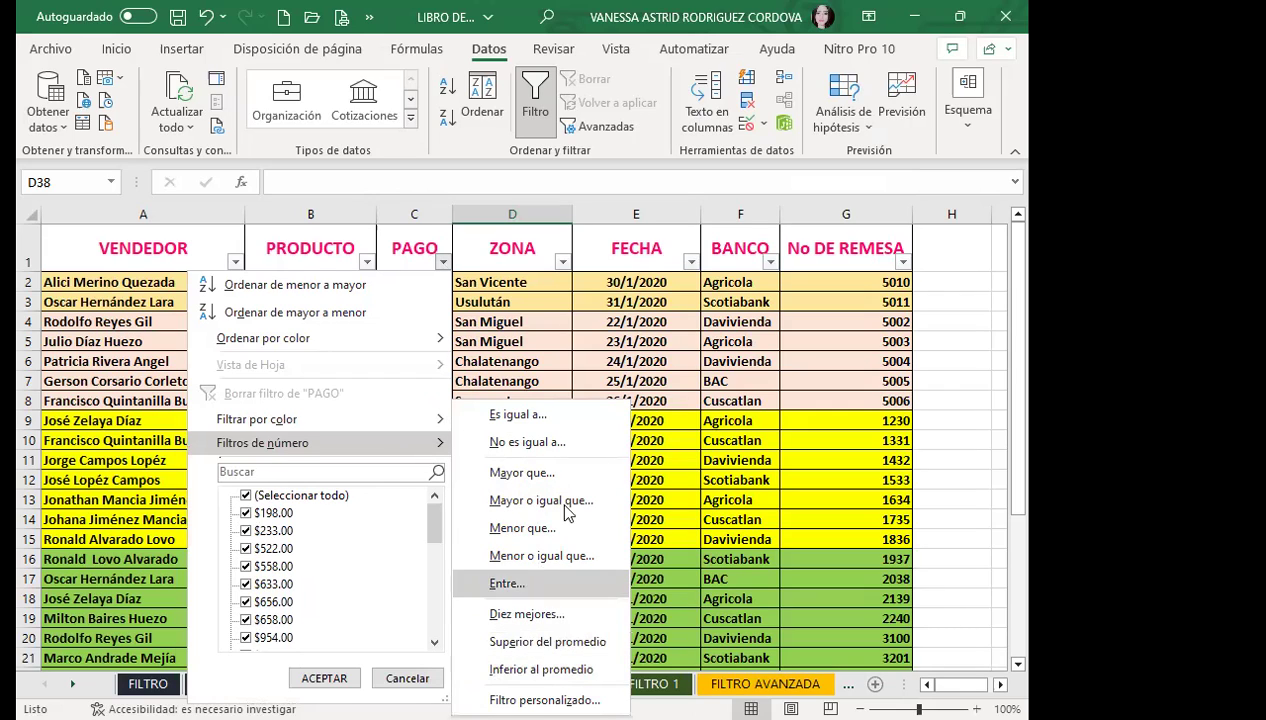
left_click(591, 353)
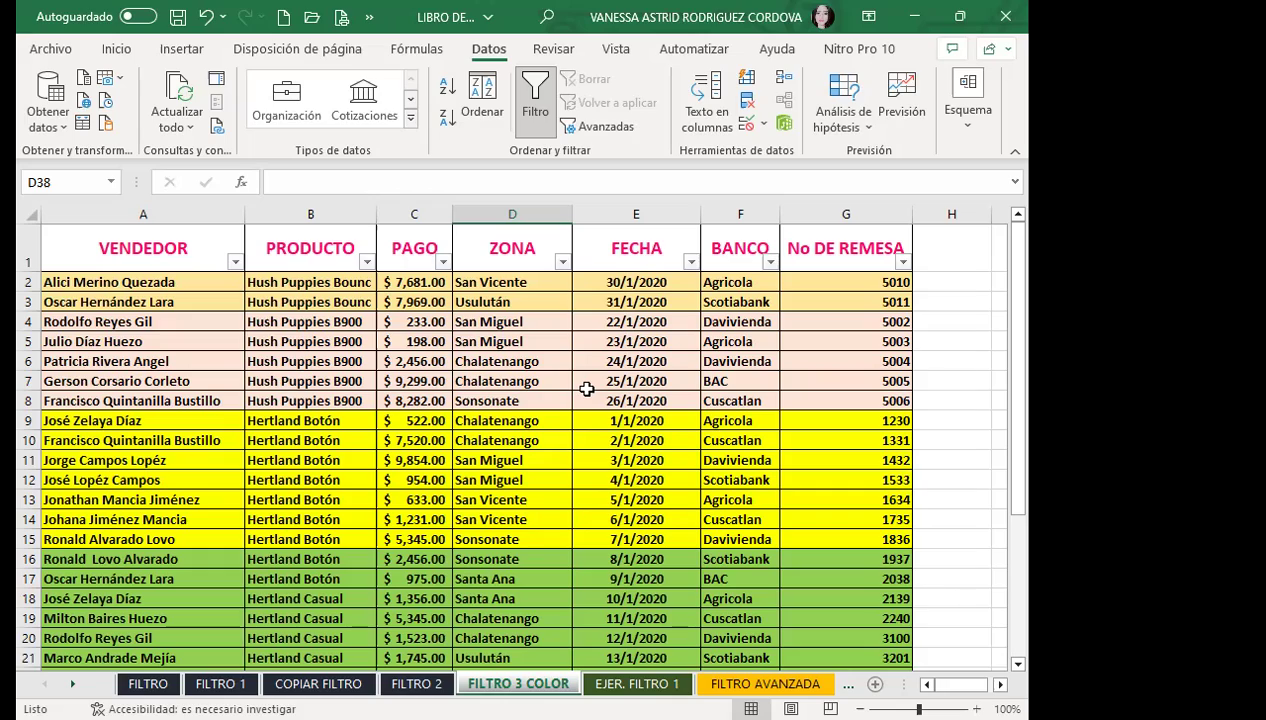
scroll(560, 420, "down", 3)
scroll(520, 460, "down", 3)
scroll(485, 510, "down", 3)
scroll(484, 505, "up", 3)
scroll(484, 502, "up", 4)
scroll(486, 497, "down", 3)
scroll(485, 494, "down", 2)
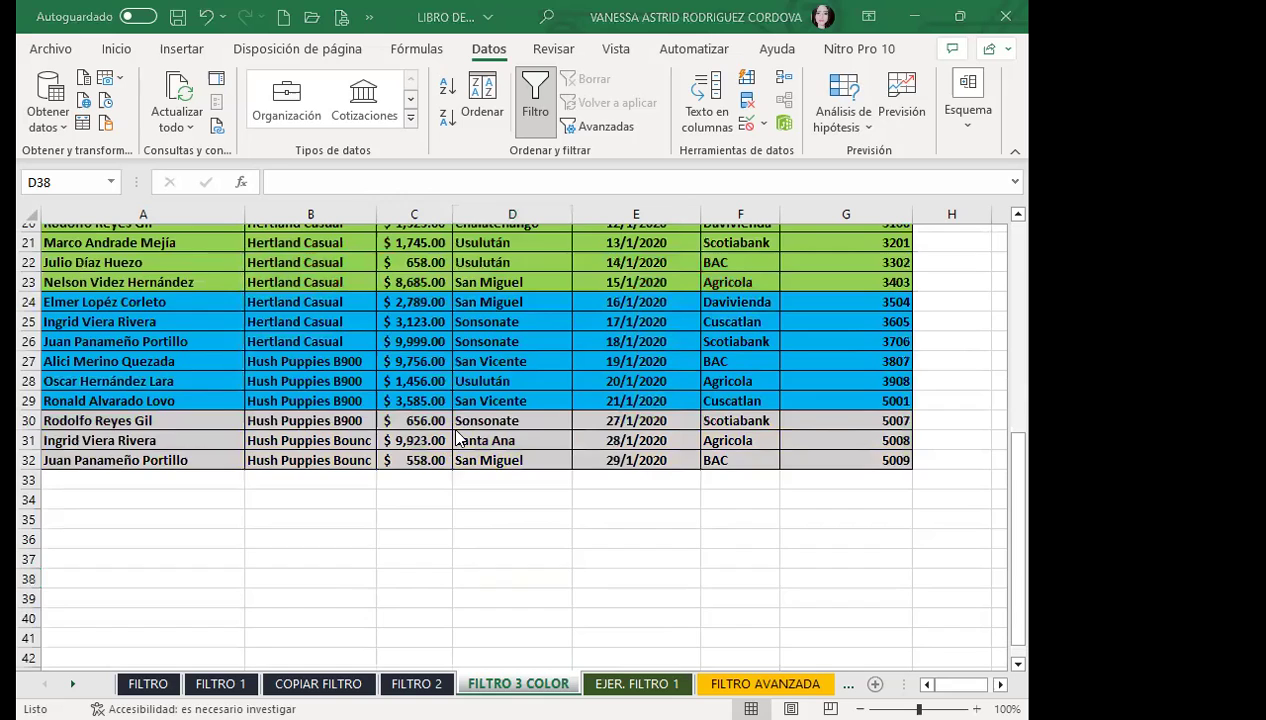
scroll(484, 418, "up", 3)
scroll(484, 418, "up", 4)
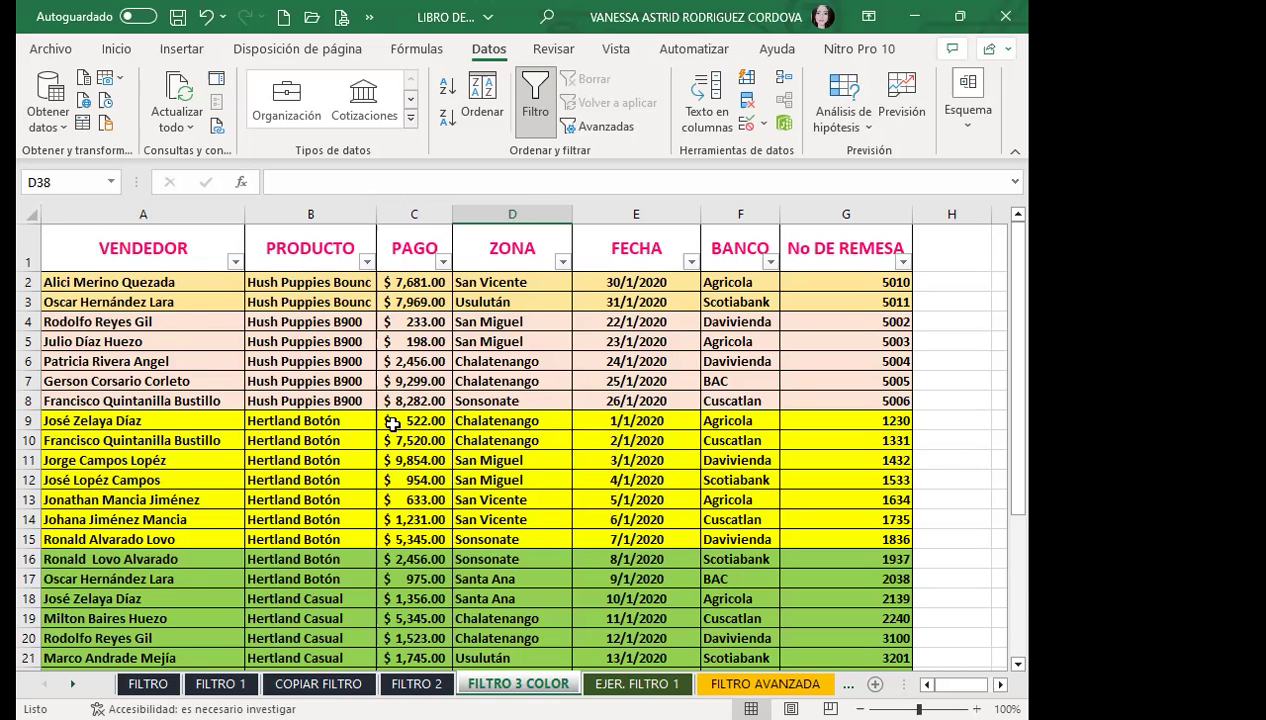
- Select the blue rows A24:G29 and bring up the Inicio formatting tools
scroll(263, 444, "down", 2)
scroll(220, 447, "down", 3)
scroll(110, 408, "down", 2)
mouse_move(80, 302)
left_mouse_down()
mouse_move(893, 420)
mouse_move(893, 402)
left_mouse_up()
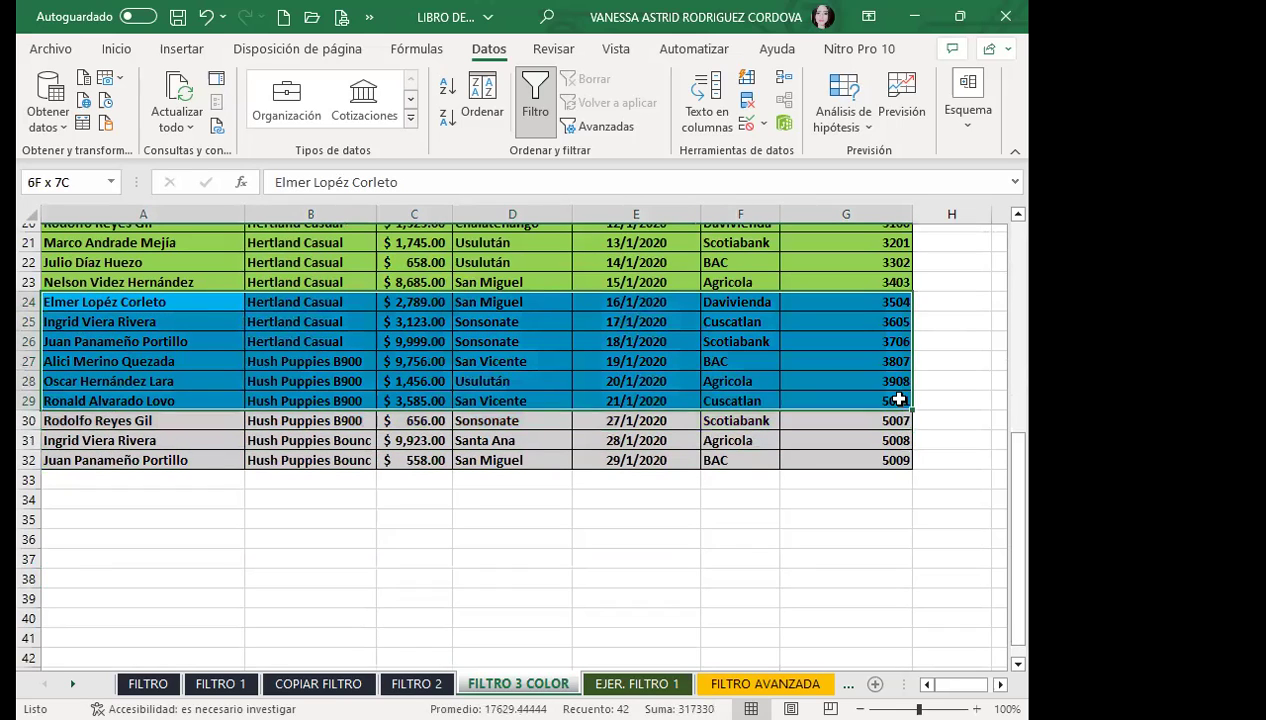
left_click(116, 50)
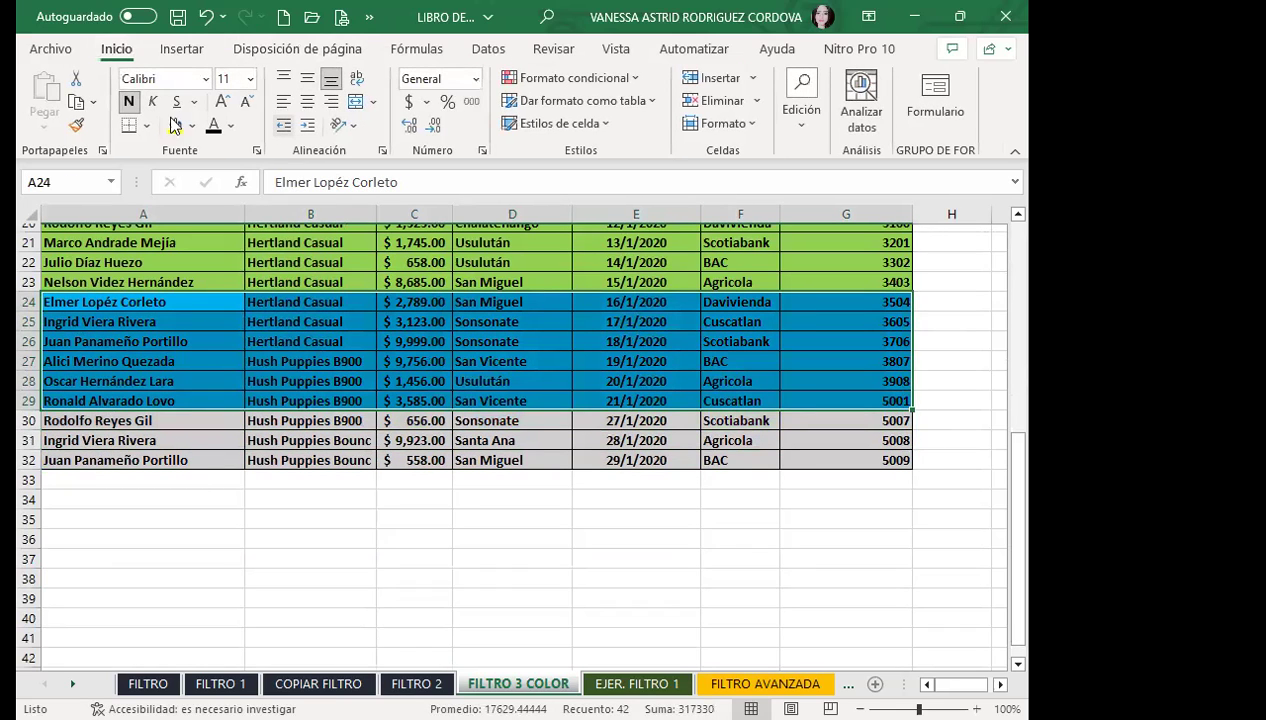
- Apply yellow fill to rows 24–29, undo it, then select cell C12
left_click(175, 127)
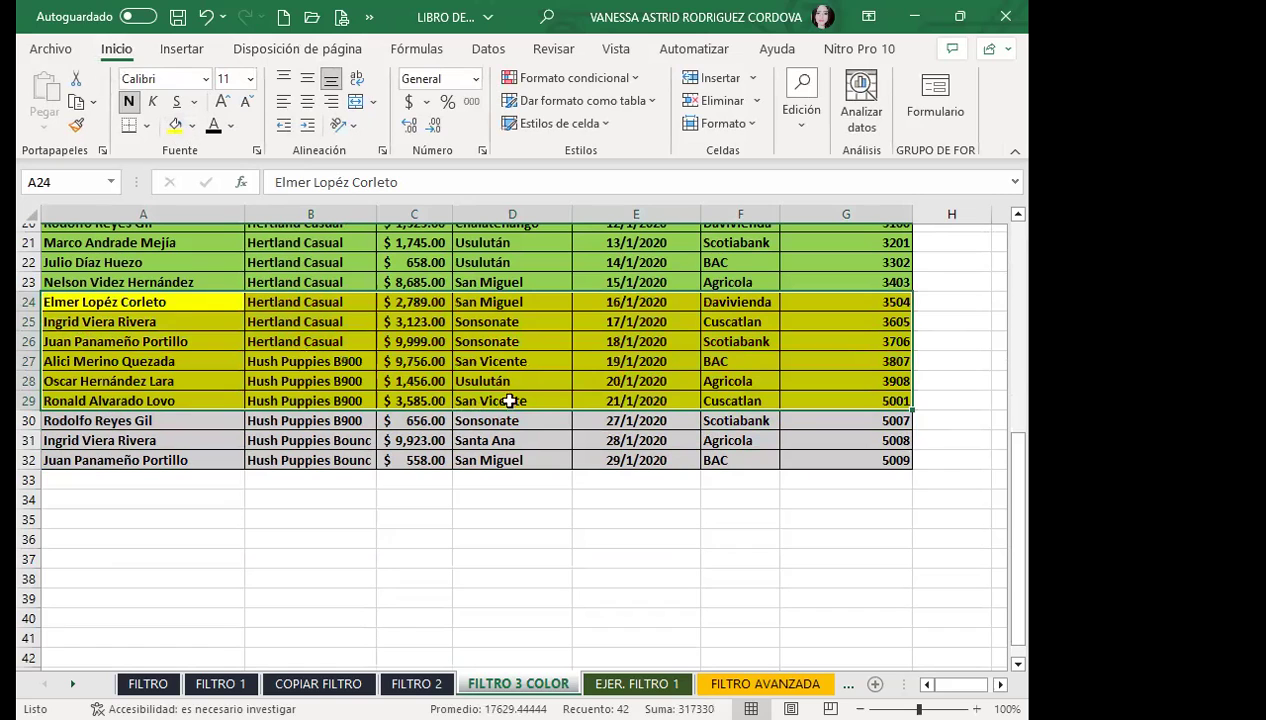
scroll(110, 243, "up", 2)
left_click(205, 17)
scroll(424, 472, "up", 5)
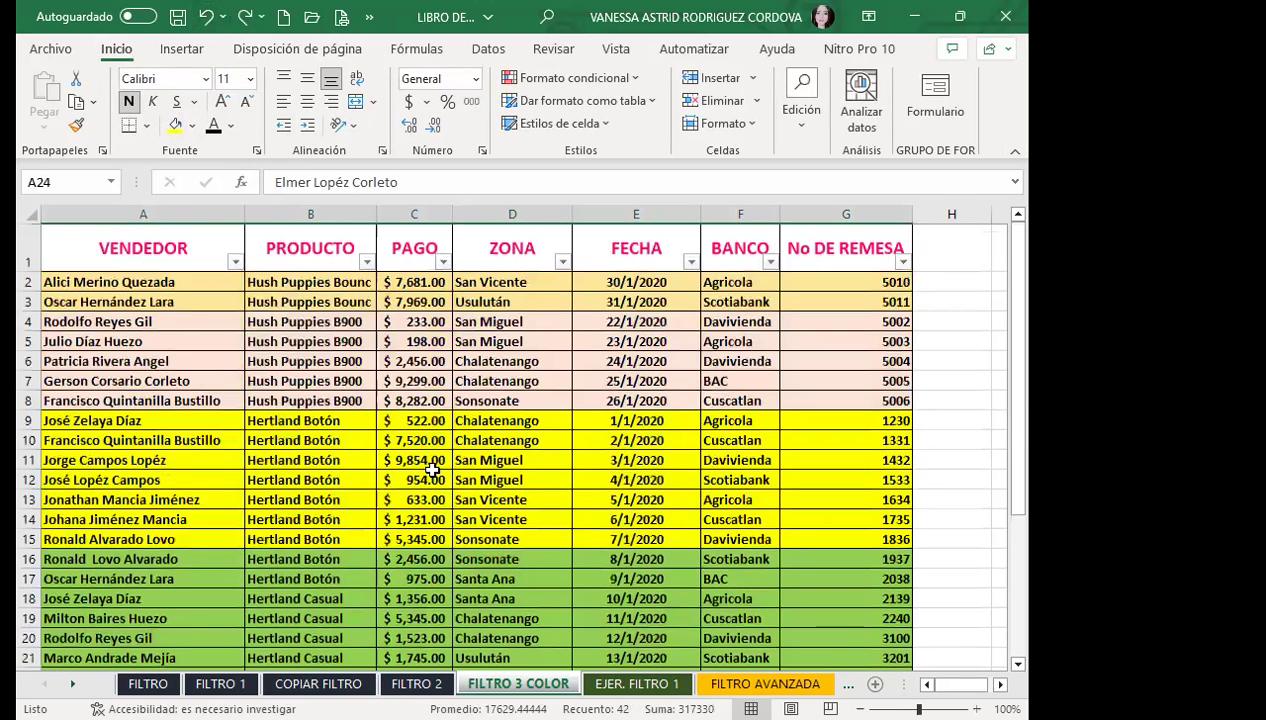
left_click(432, 476)
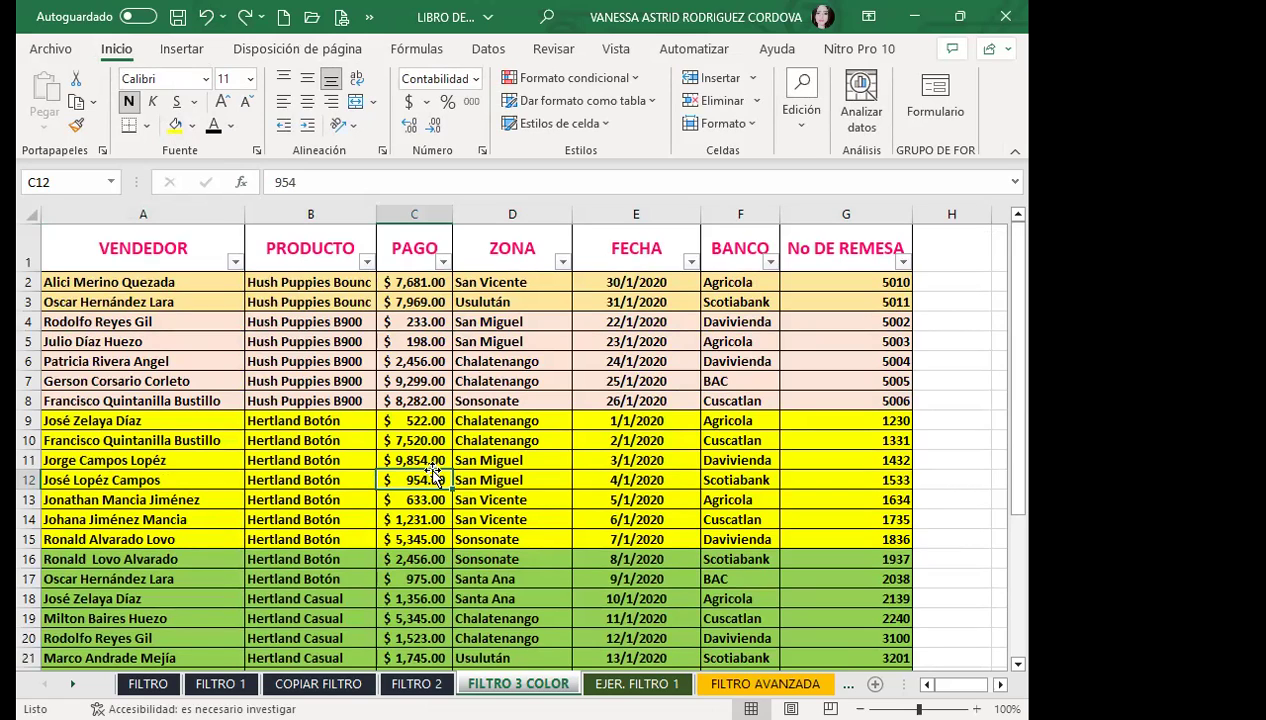
left_click(444, 264)
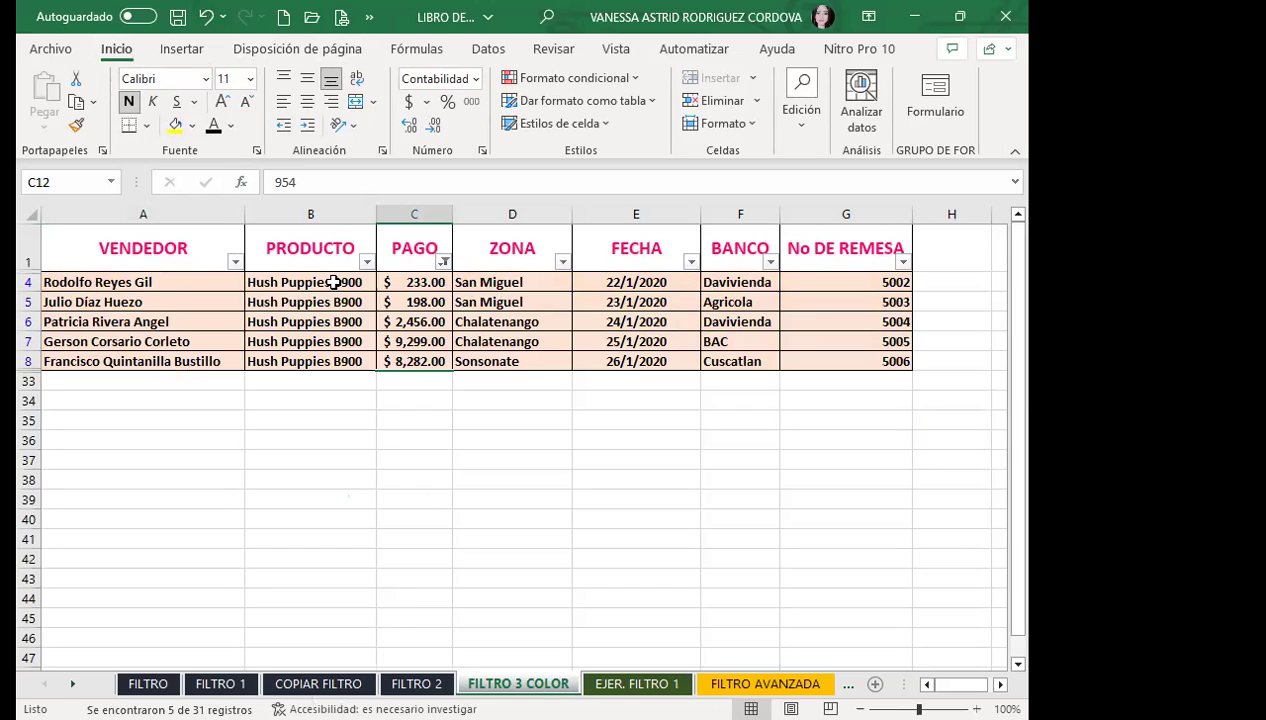
left_click(446, 262)
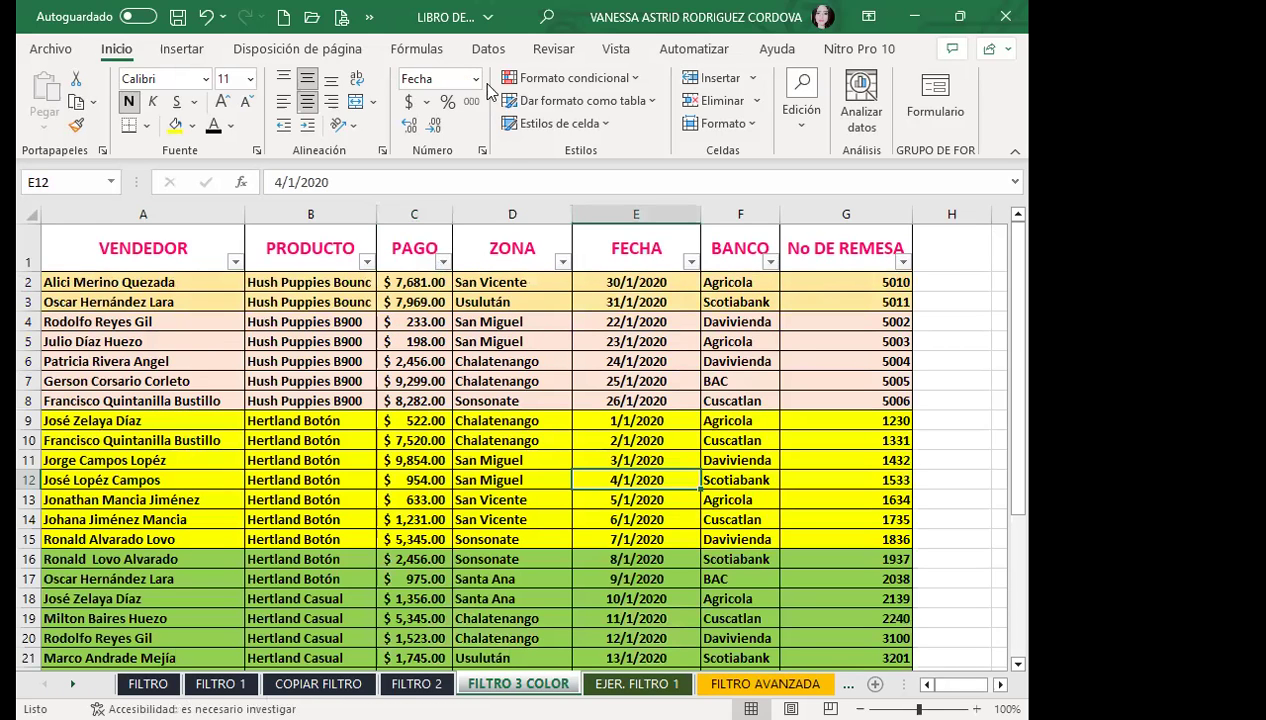
left_click(488, 48)
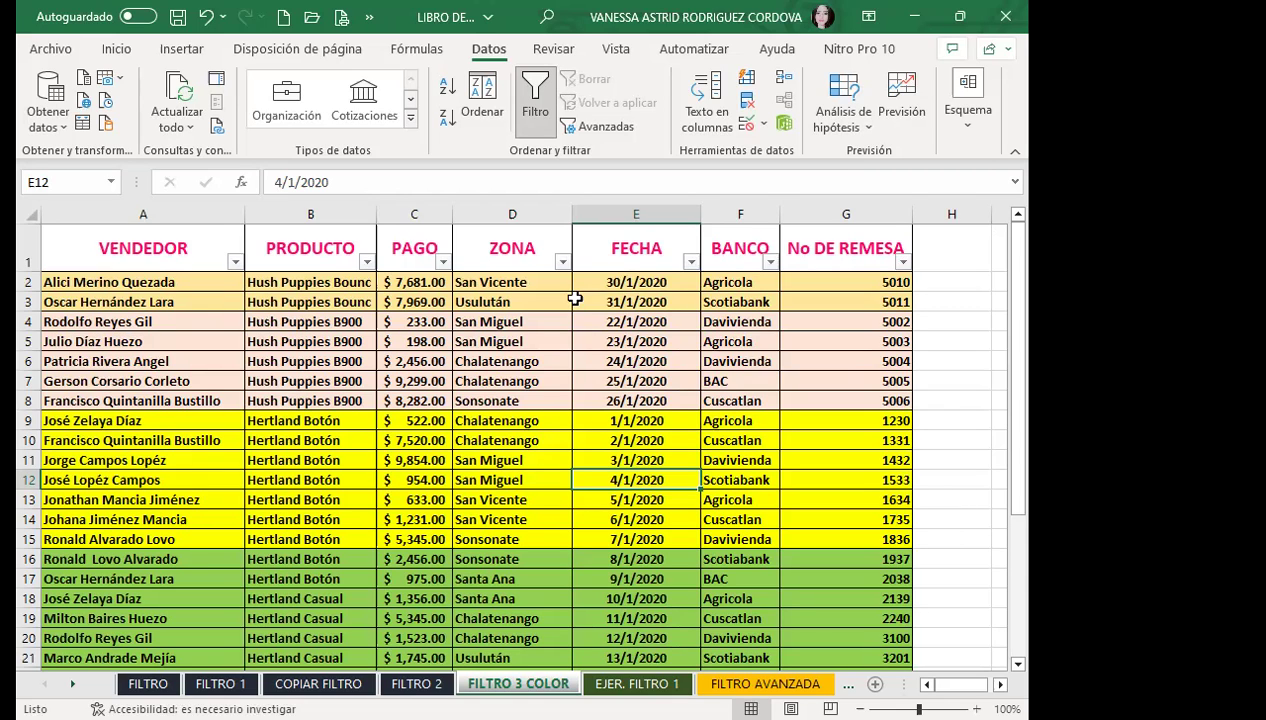
- Copy the filtered pink rows with headers, paste them at A70, then undo the paste
left_click(501, 337)
left_click(279, 321)
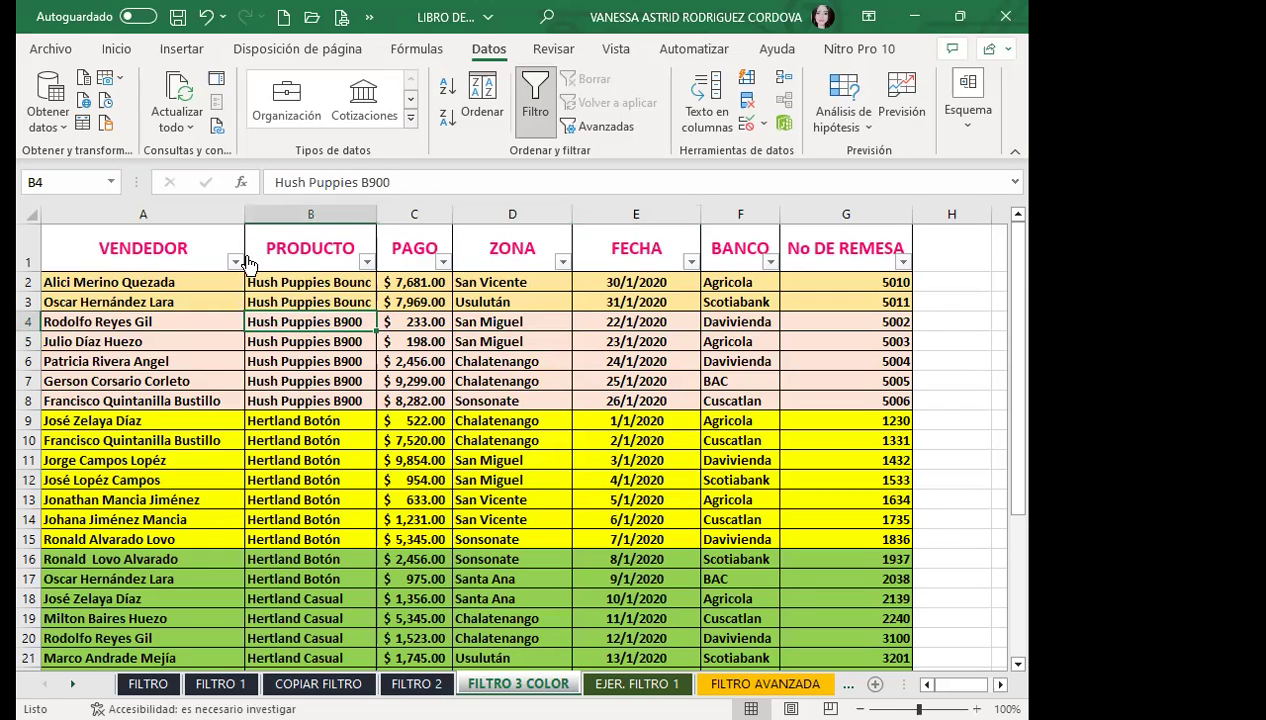
left_click(442, 262)
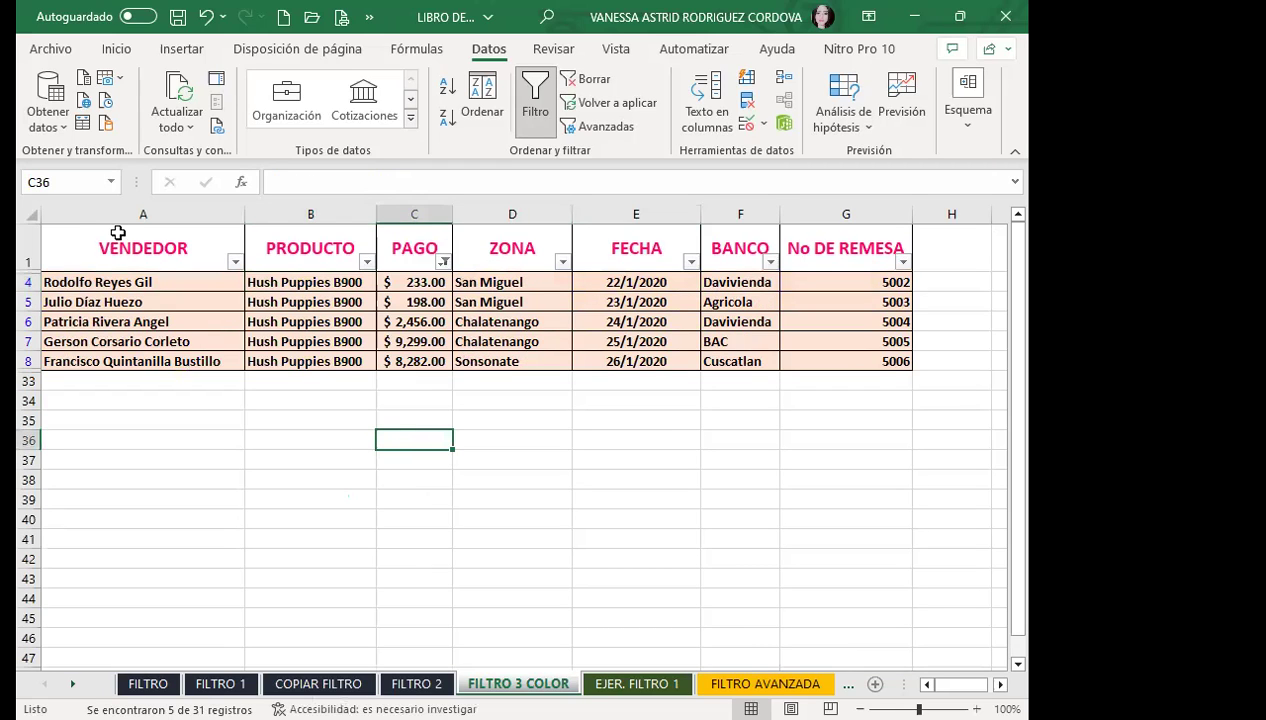
left_click_drag(92, 230, 826, 363)
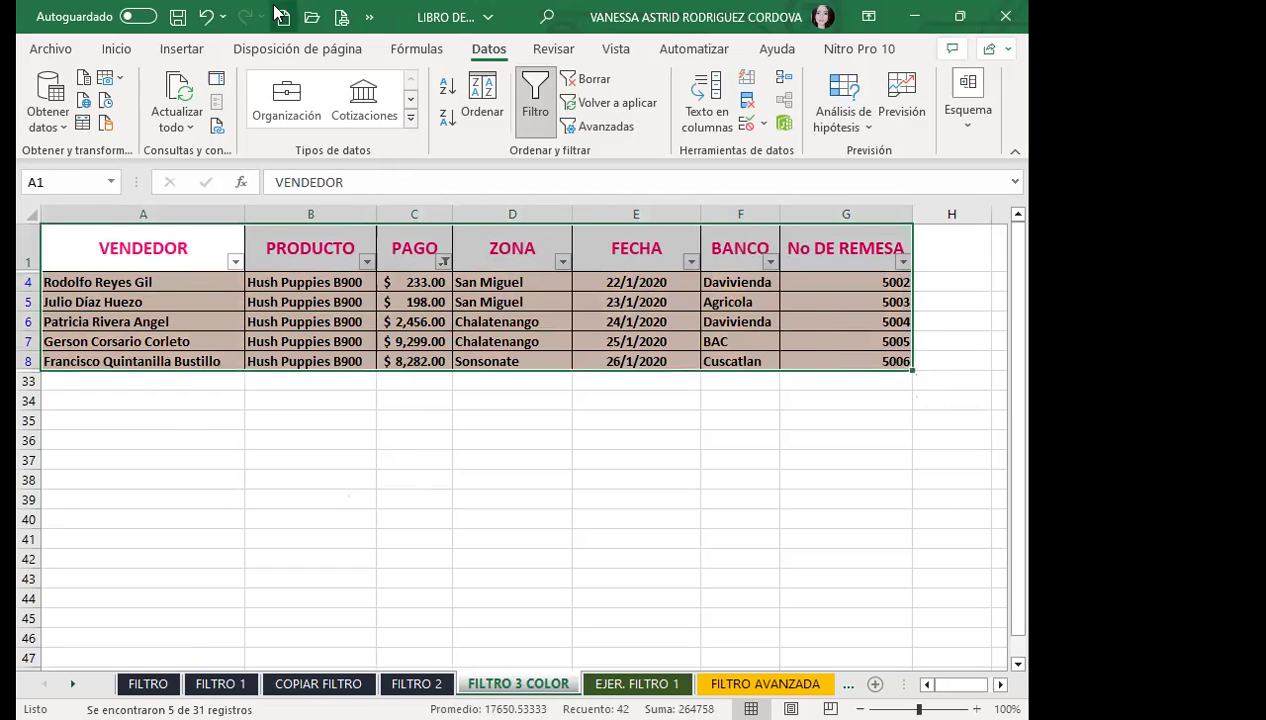
left_click(118, 45)
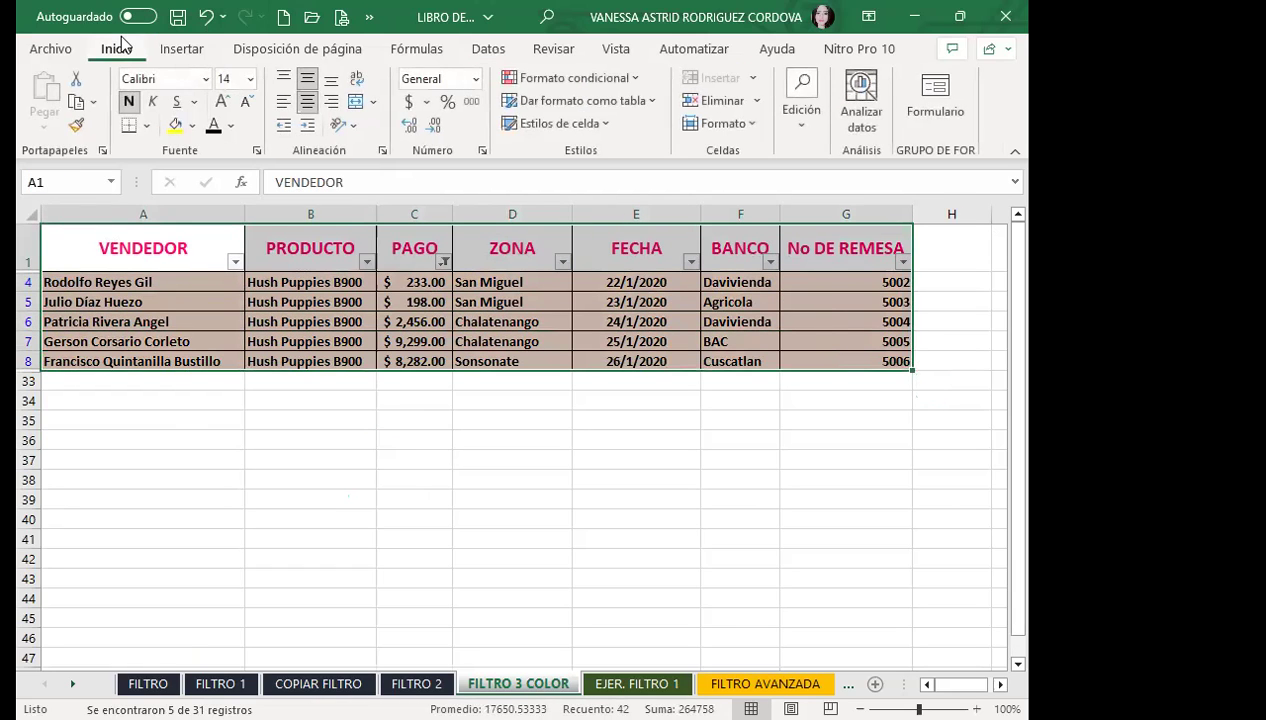
left_click(72, 106)
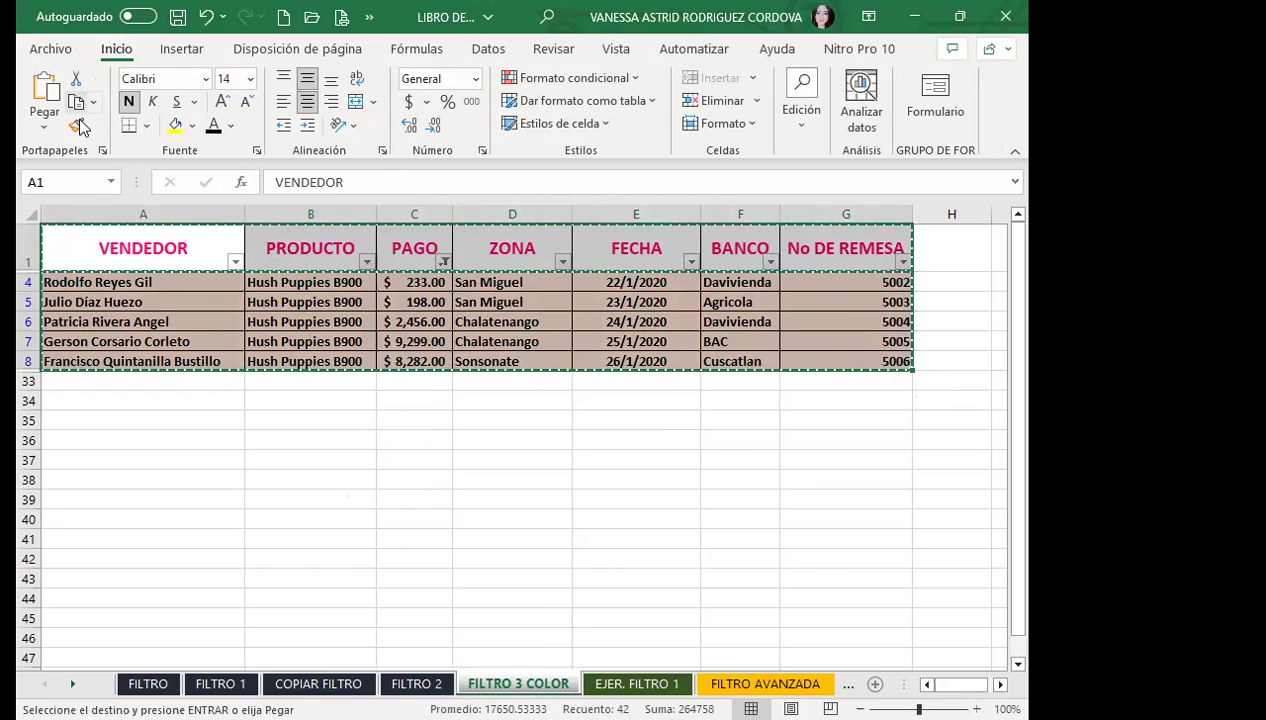
scroll(68, 482, "down", 10)
scroll(68, 482, "down", 2)
left_click(92, 405)
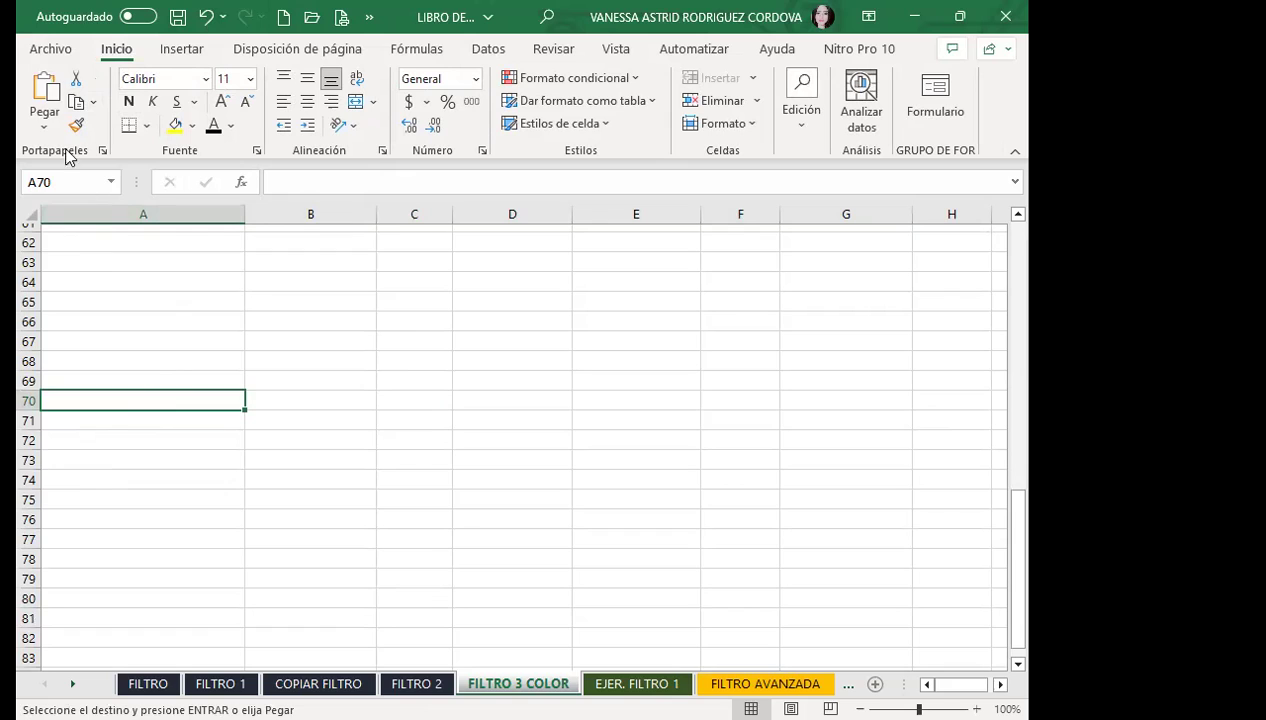
left_click(44, 90)
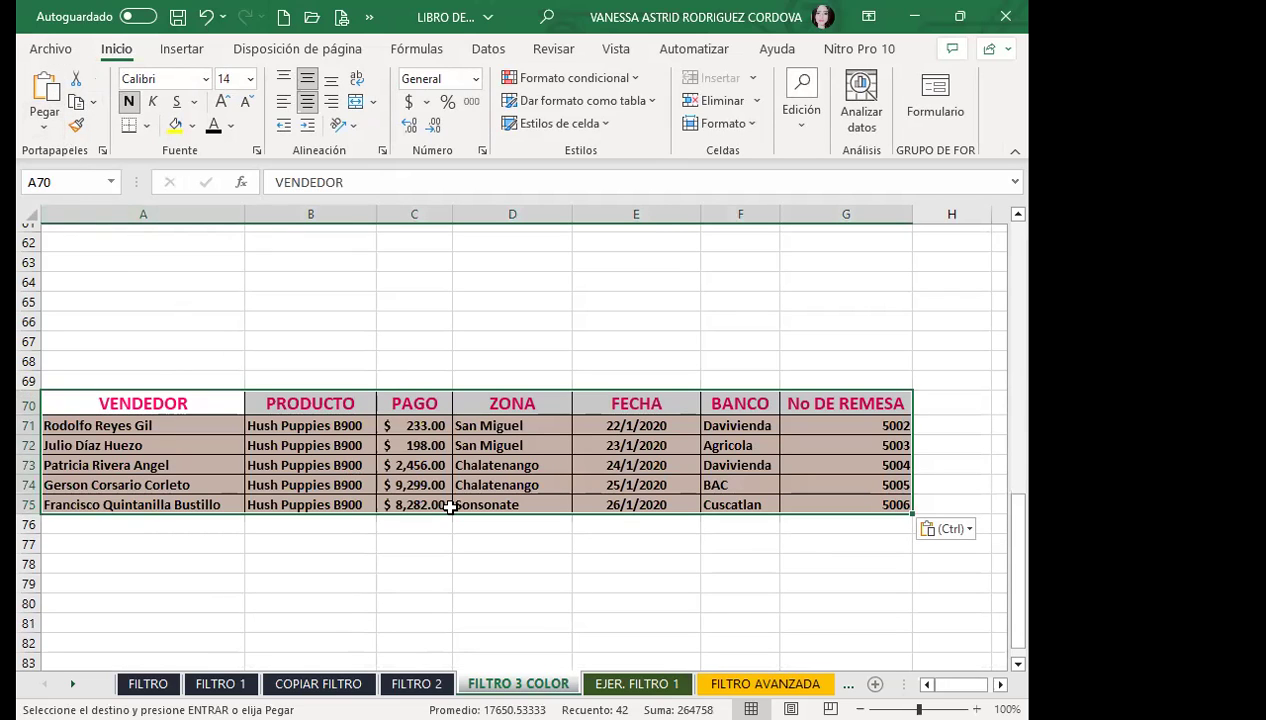
key("ctrl+z")
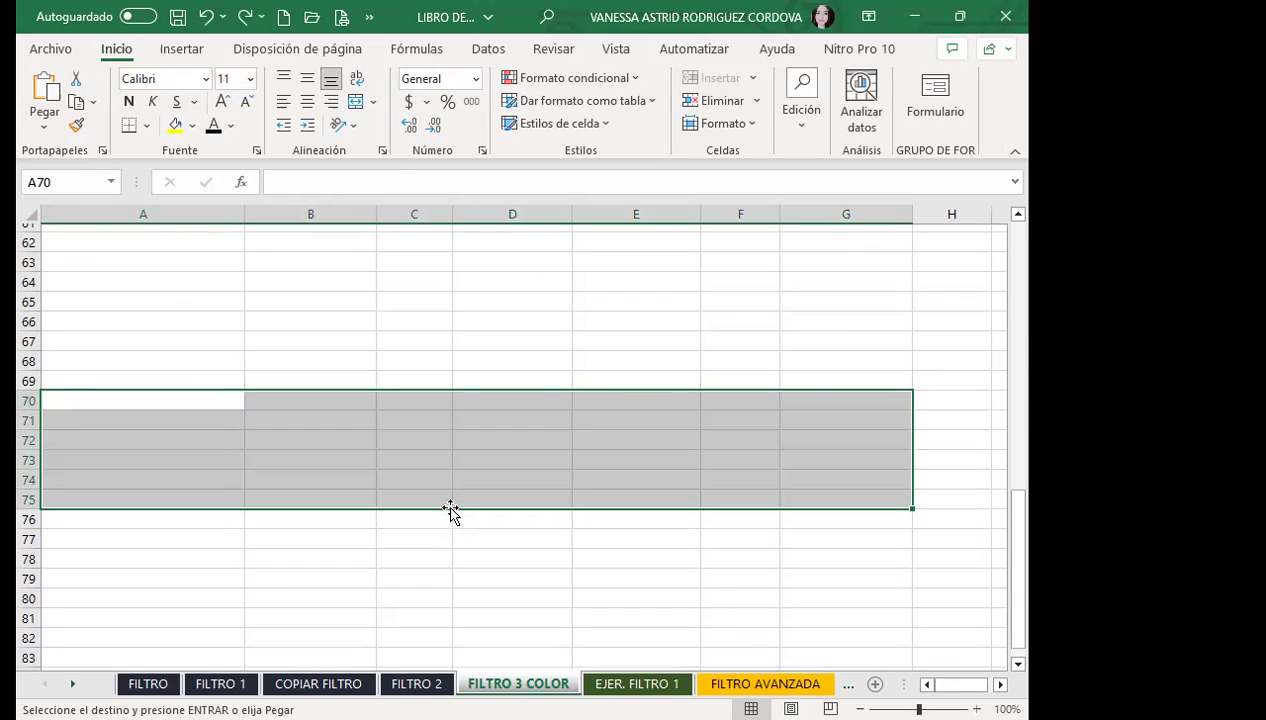
scroll(452, 510, "up", 12)
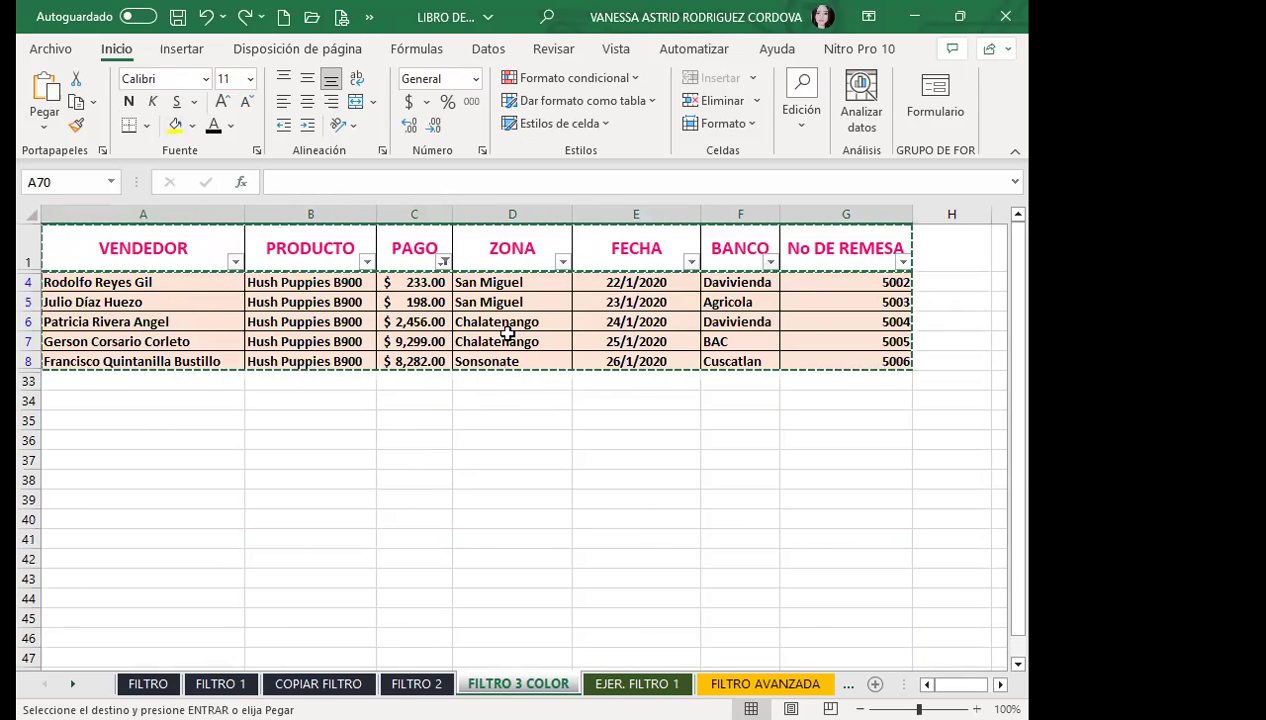
- Remove the AutoFilter from the FILTRO 3 COLOR table and go to the FILTRO AVANZADA sheet
left_click(488, 48)
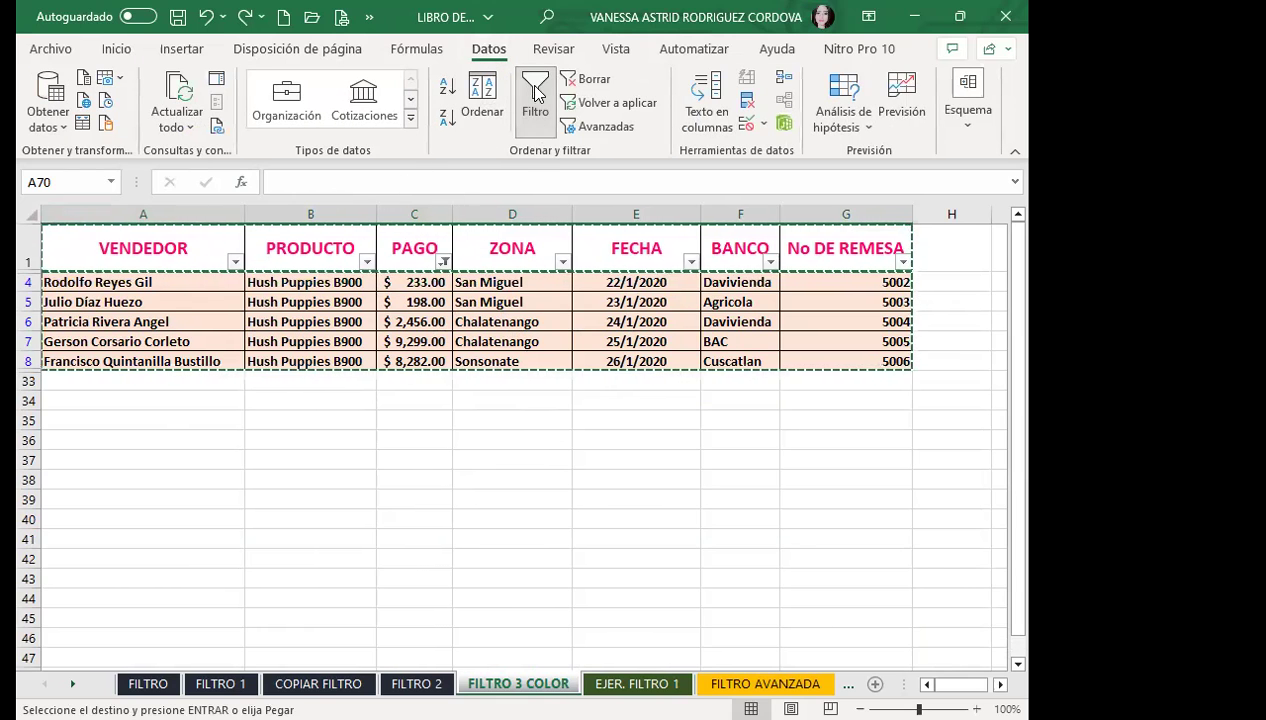
left_click(535, 105)
left_click(545, 381)
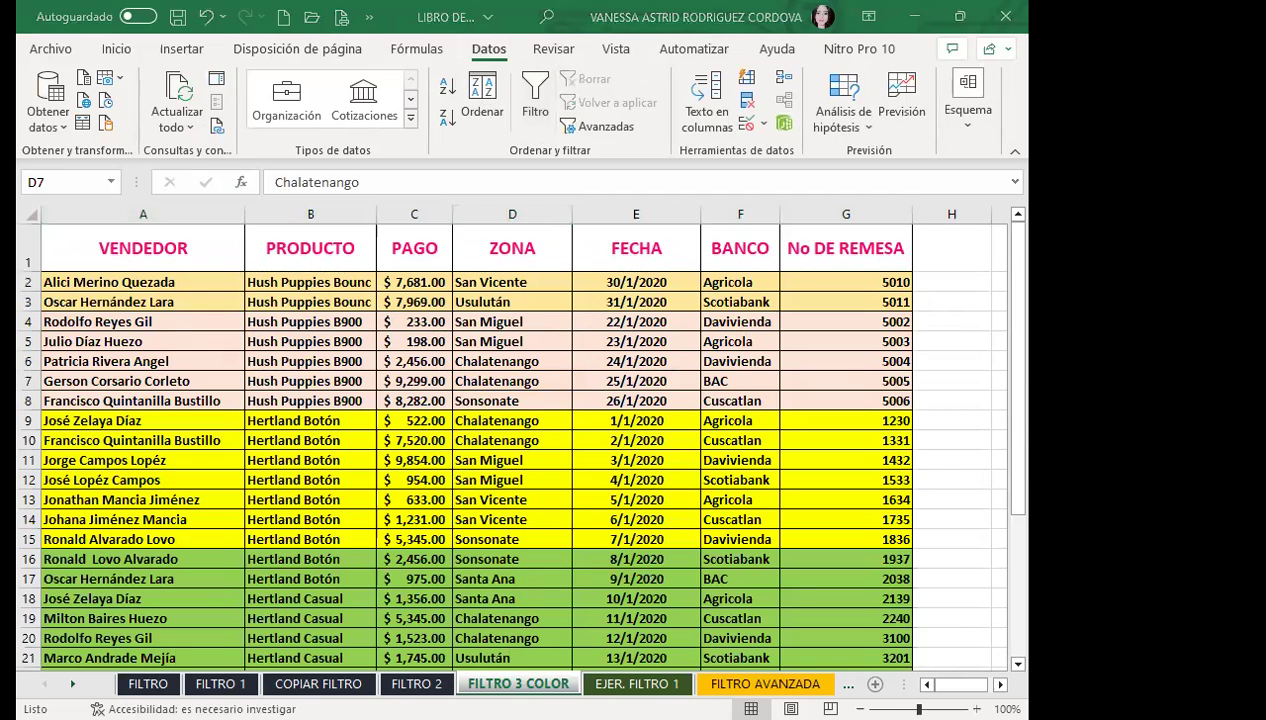
left_click(765, 684)
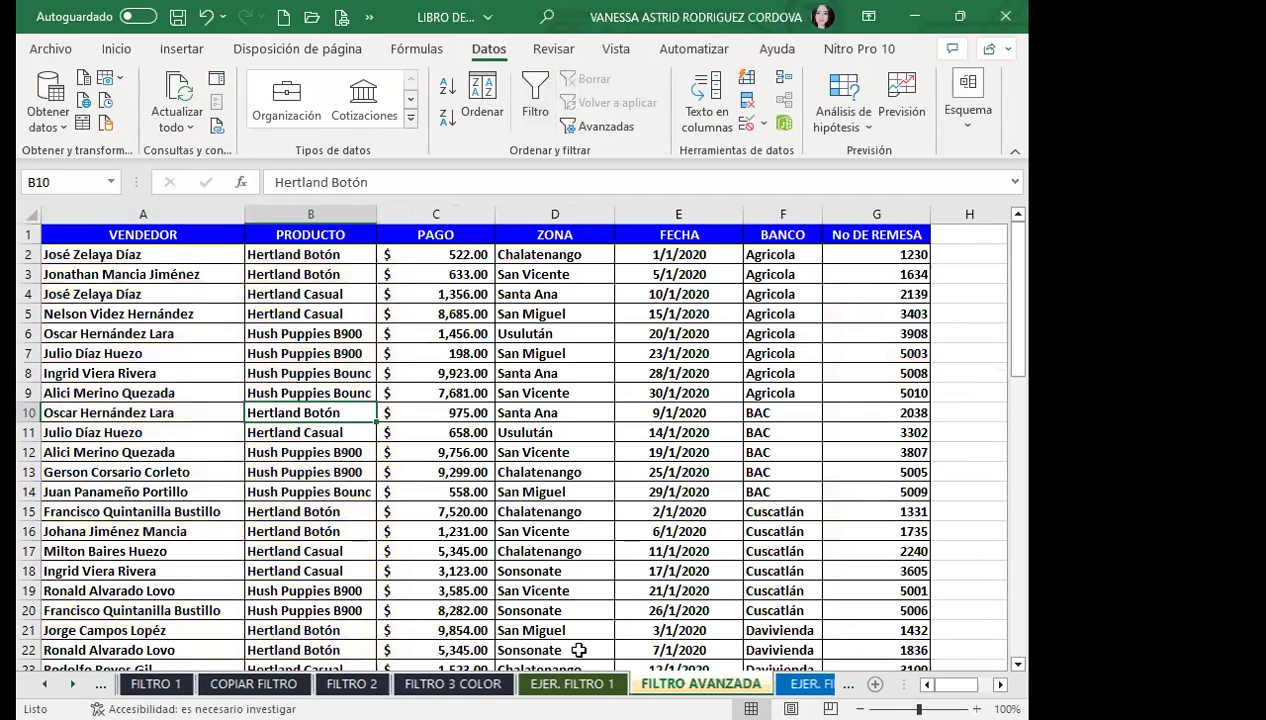
scroll(384, 364, "down", 1)
scroll(384, 364, "down", 3)
scroll(387, 361, "down", 4)
scroll(322, 366, "up", 2)
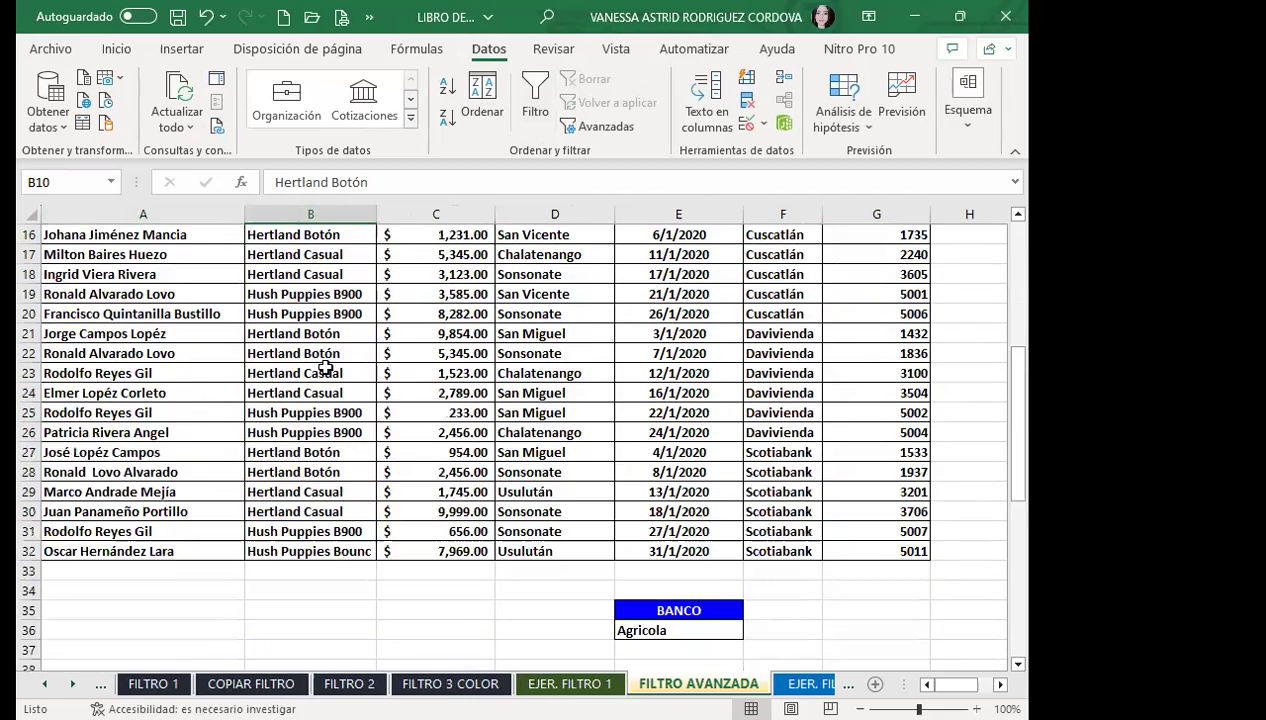
scroll(607, 376, "up", 4)
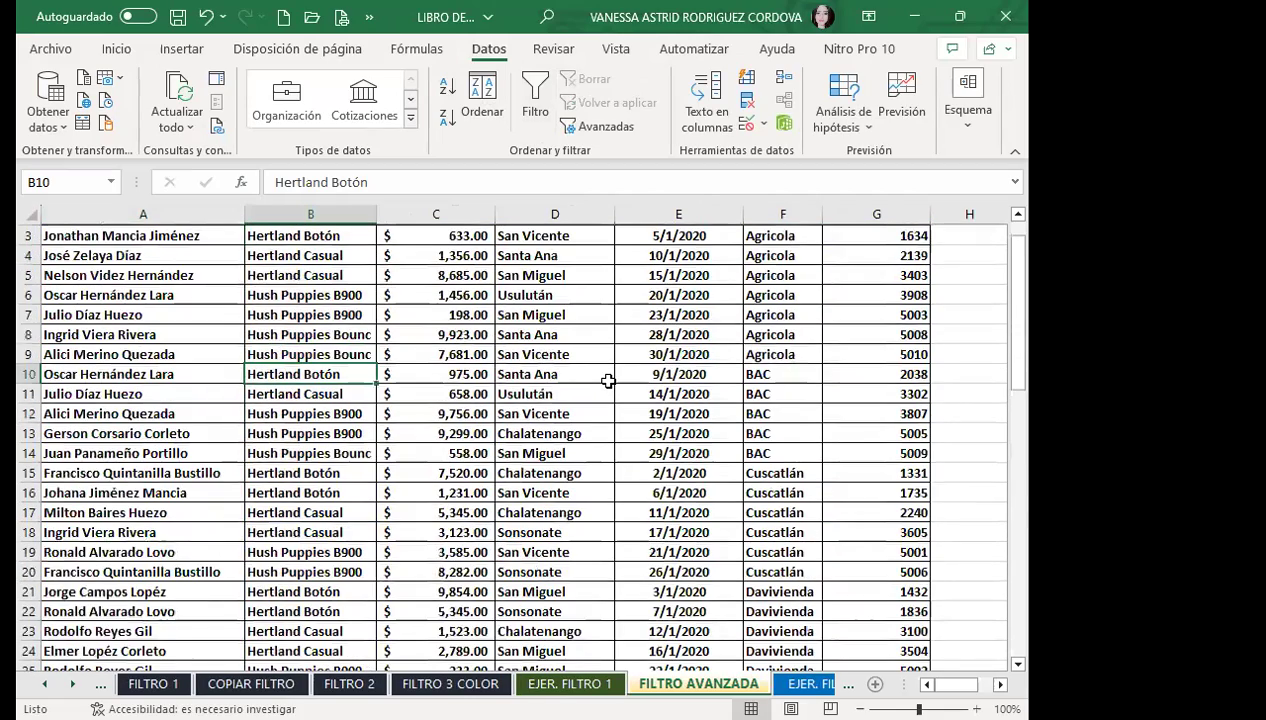
scroll(607, 380, "up", 1)
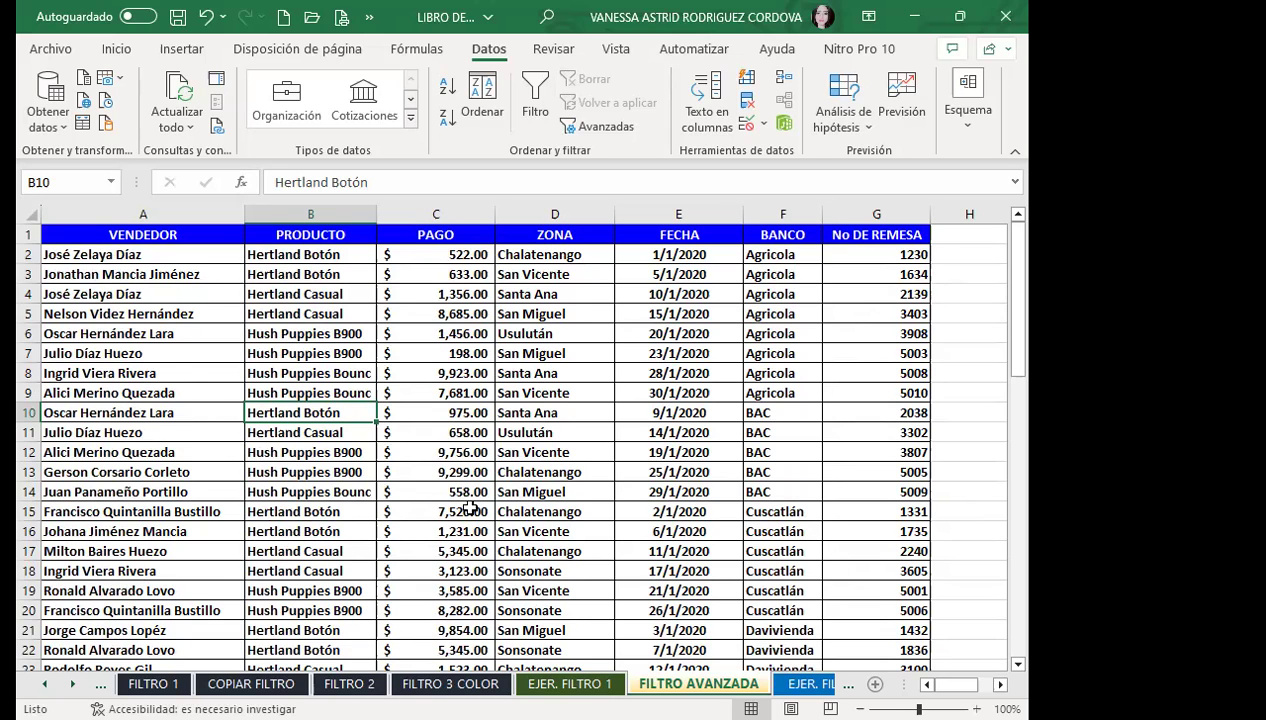
scroll(465, 500, "down", 8)
scroll(185, 437, "down", 4)
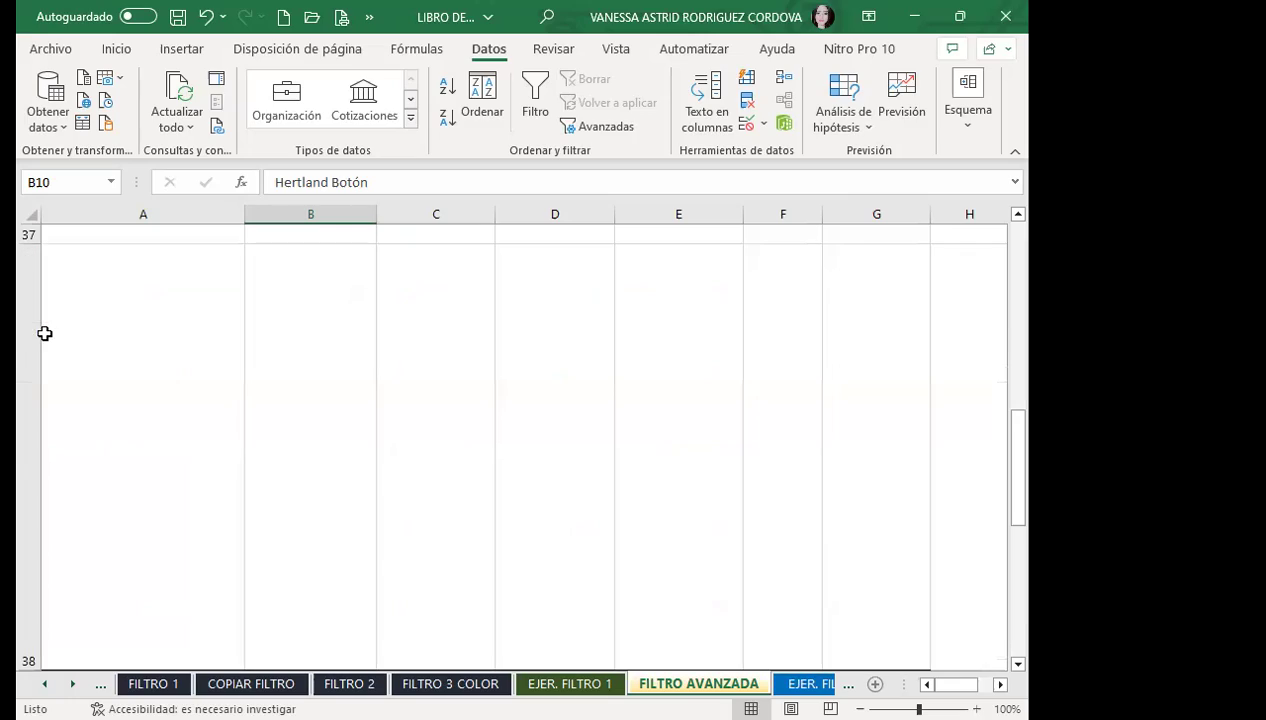
- Delete the old result rows 39–107 below the criteria block
scroll(42, 331, "up", 11)
scroll(42, 331, "up", 1)
scroll(68, 405, "down", 5)
scroll(68, 405, "down", 4)
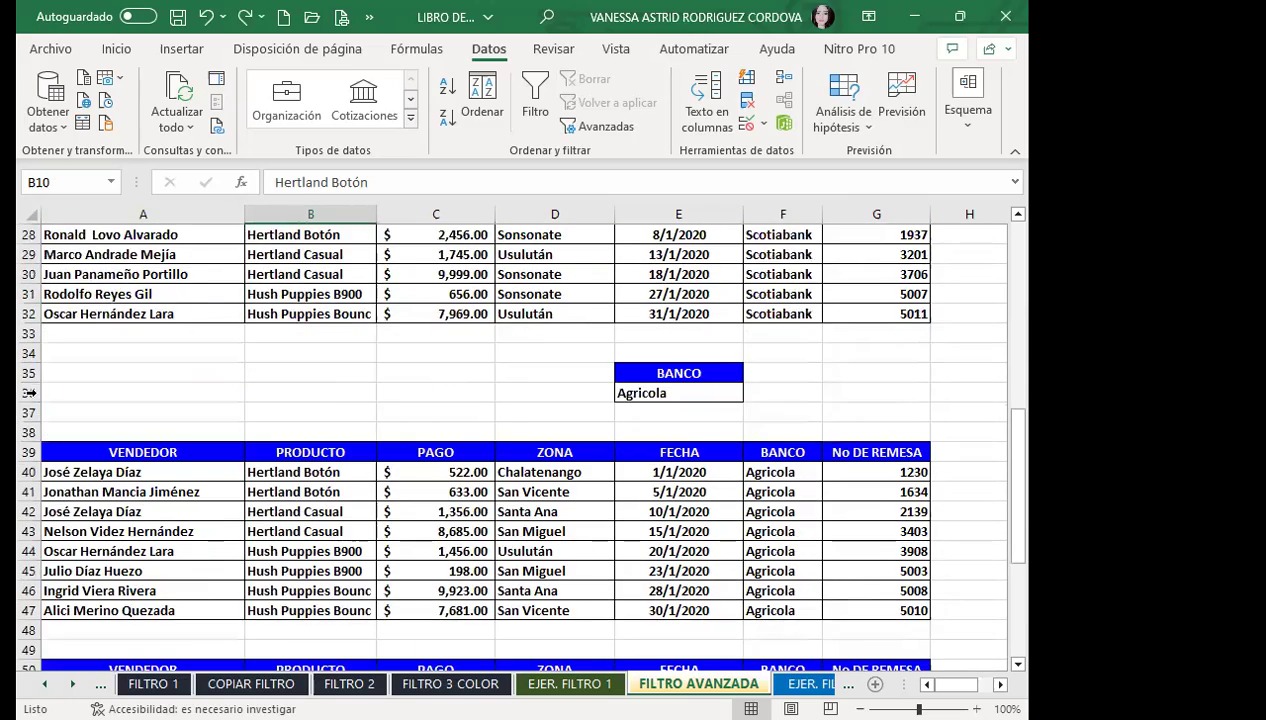
scroll(28, 430, "down", 2)
left_click(27, 334)
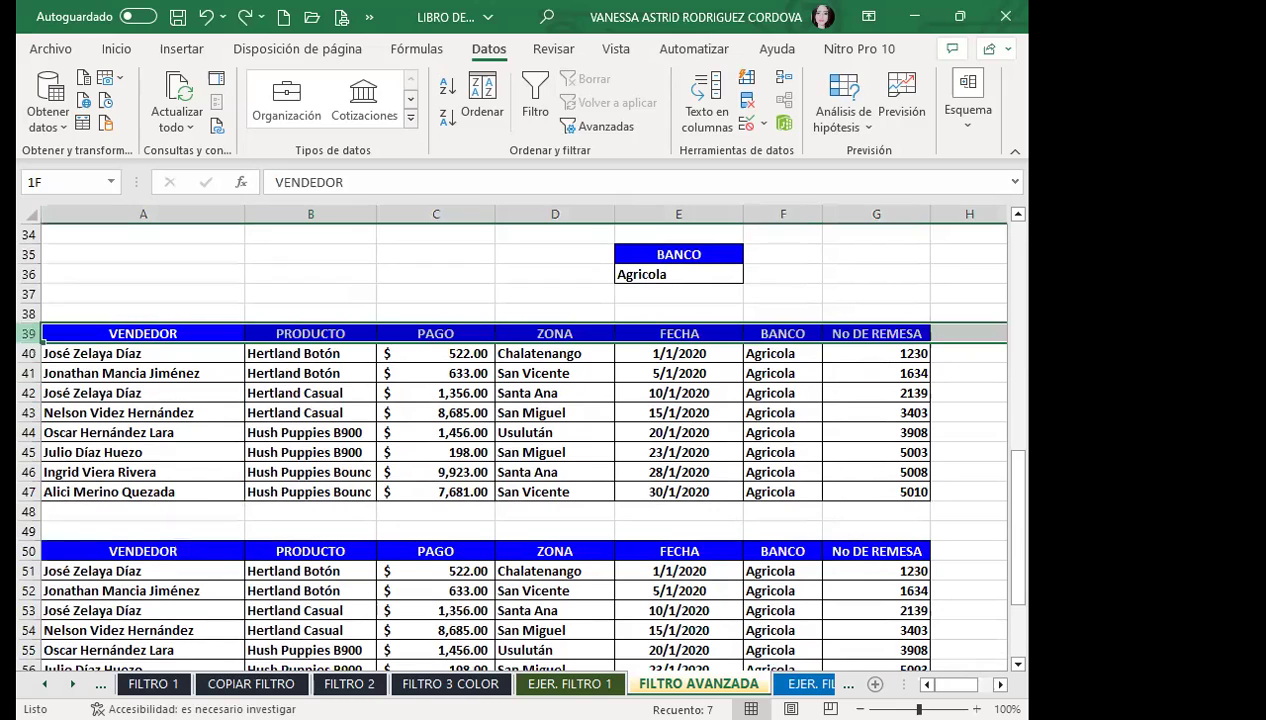
left_click_drag(27, 334, 48, 610)
left_click(116, 48)
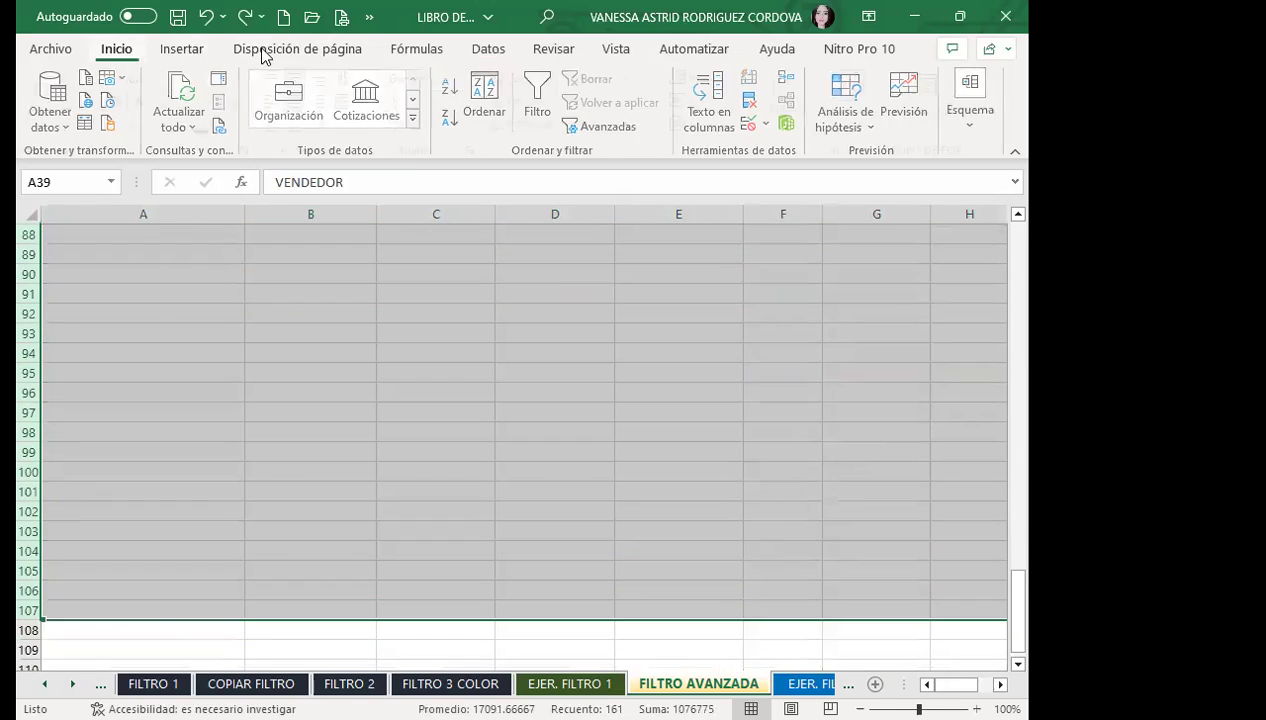
left_click(730, 100)
scroll(565, 409, "up", 1)
left_click(565, 409)
scroll(576, 424, "up", 3)
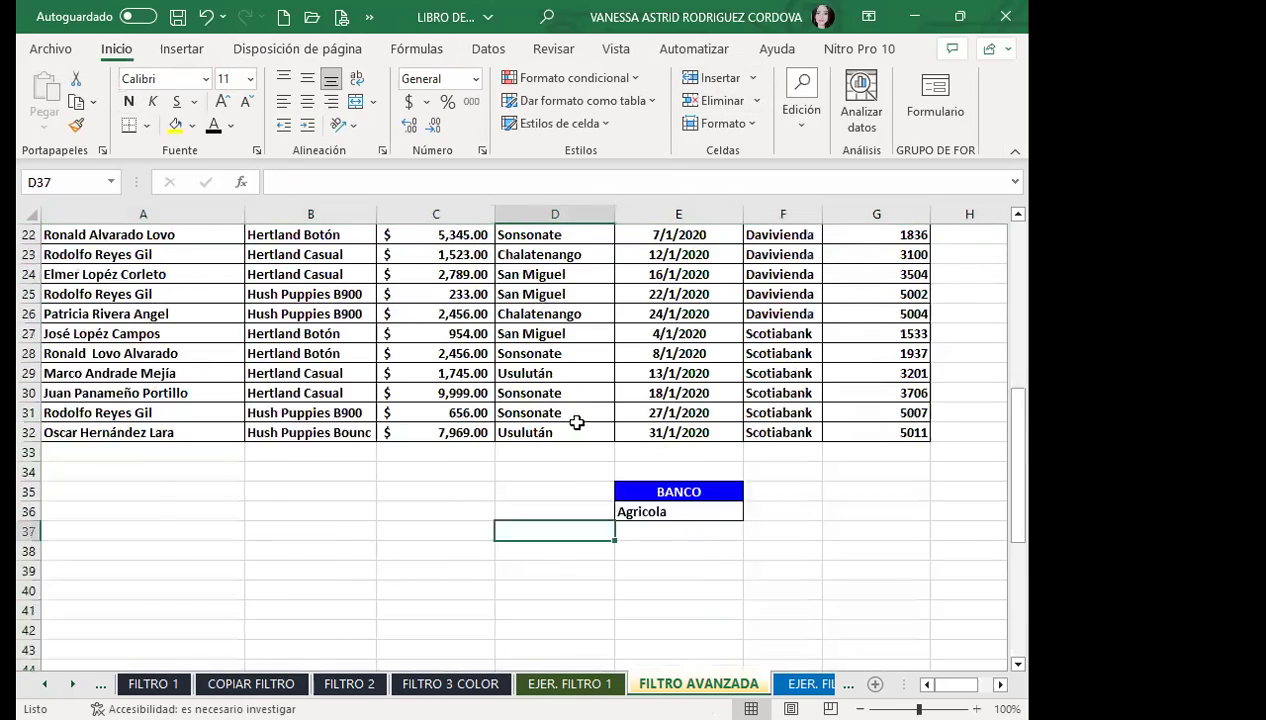
scroll(621, 400, "up", 6)
- Check the BANCO / Agricola criteria in E35:E36 and return to the Datos tab
left_click(621, 400)
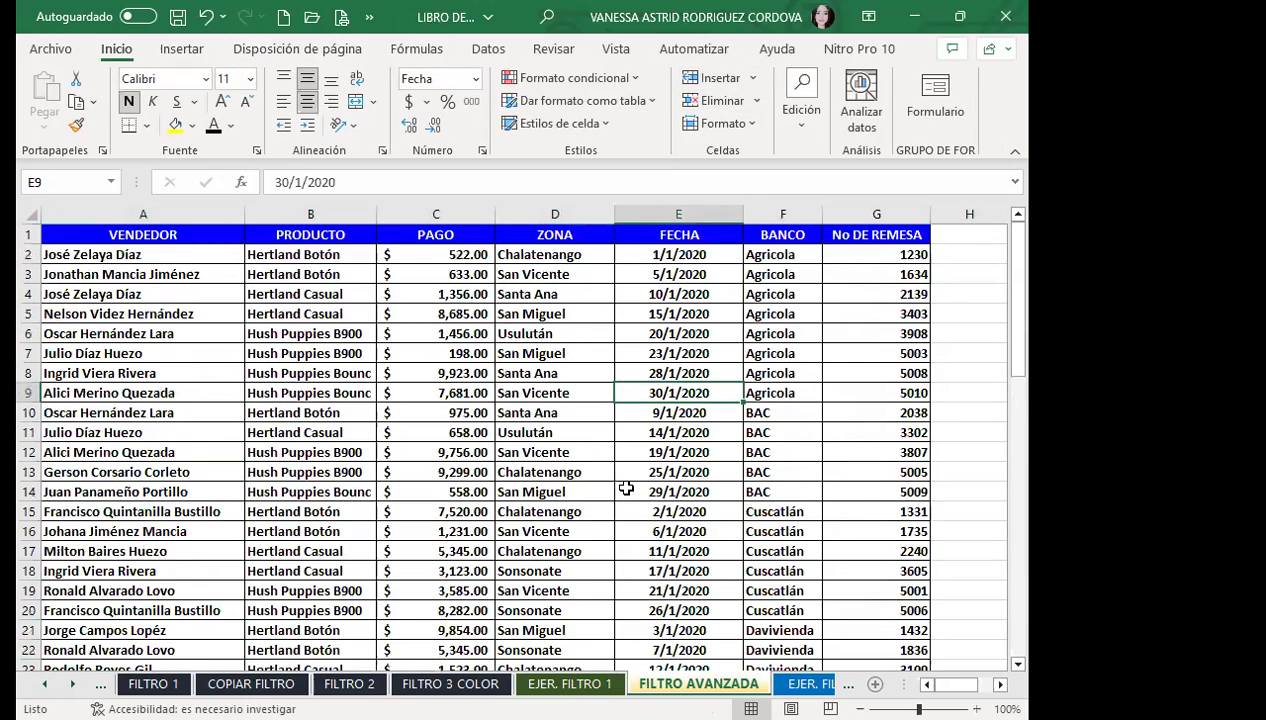
scroll(626, 488, "down", 4)
scroll(626, 488, "down", 4)
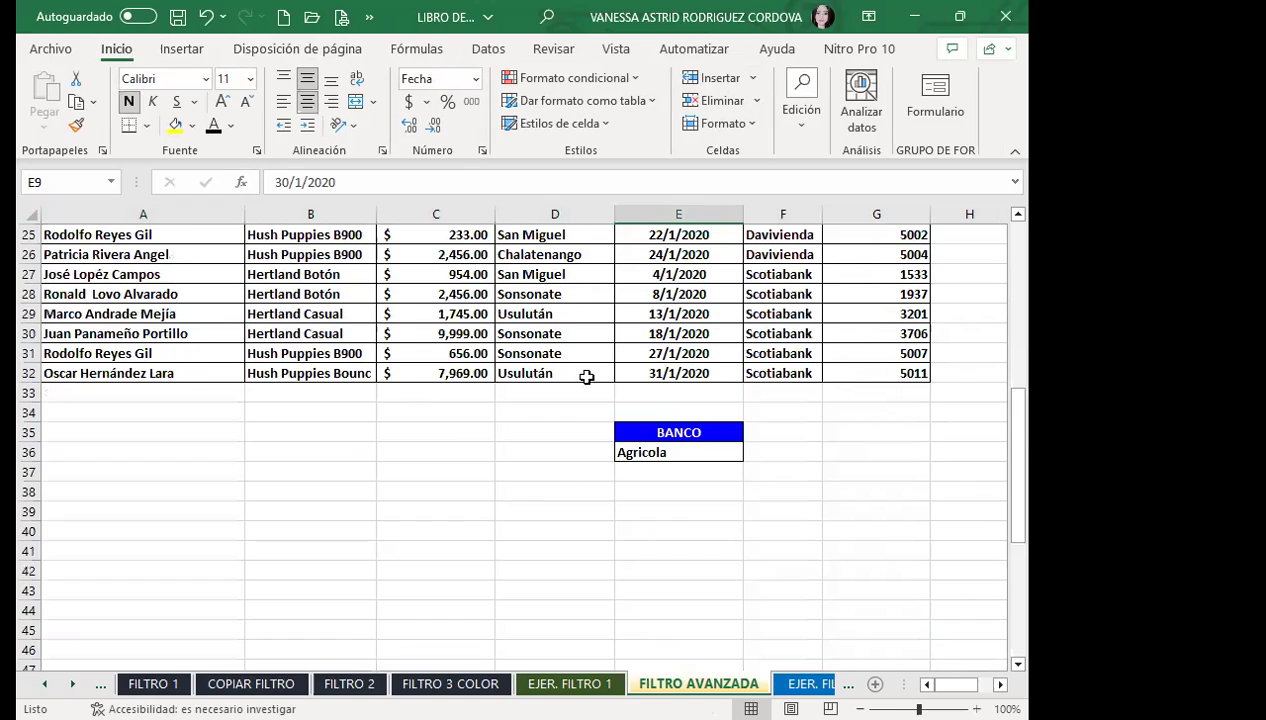
left_click(670, 428)
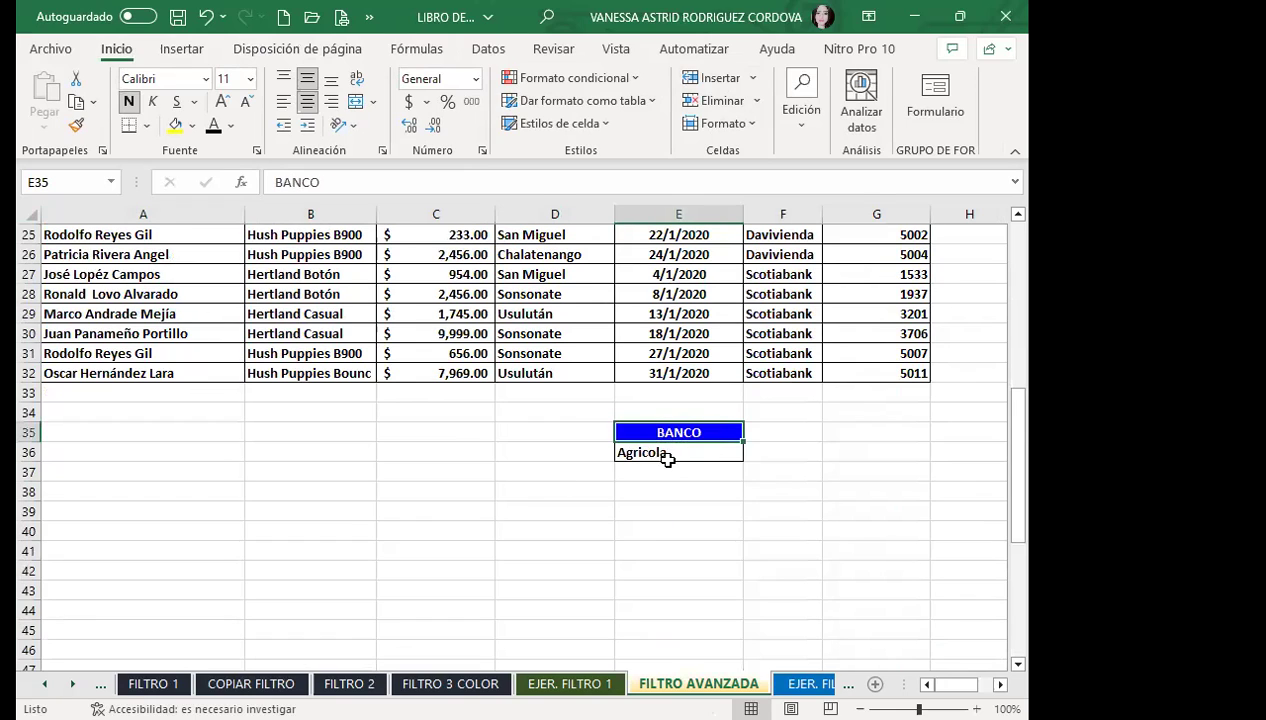
left_click(670, 460)
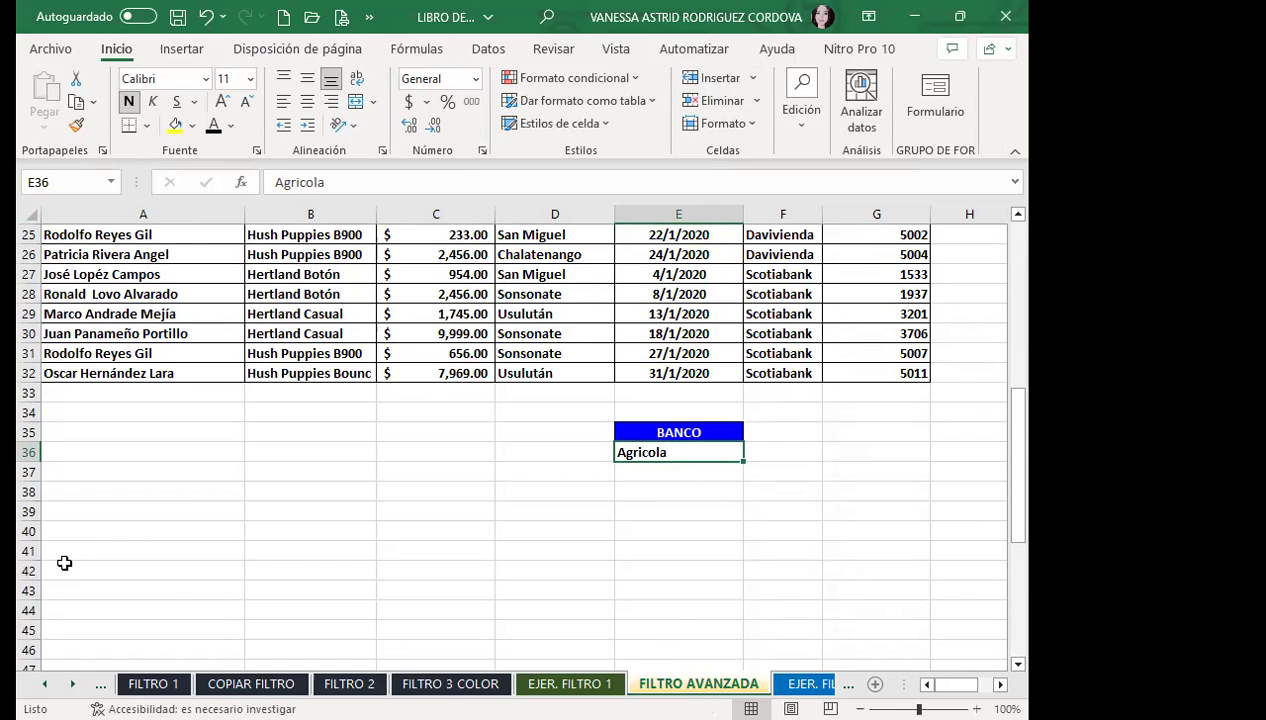
scroll(525, 513, "up", 5)
scroll(549, 479, "up", 3)
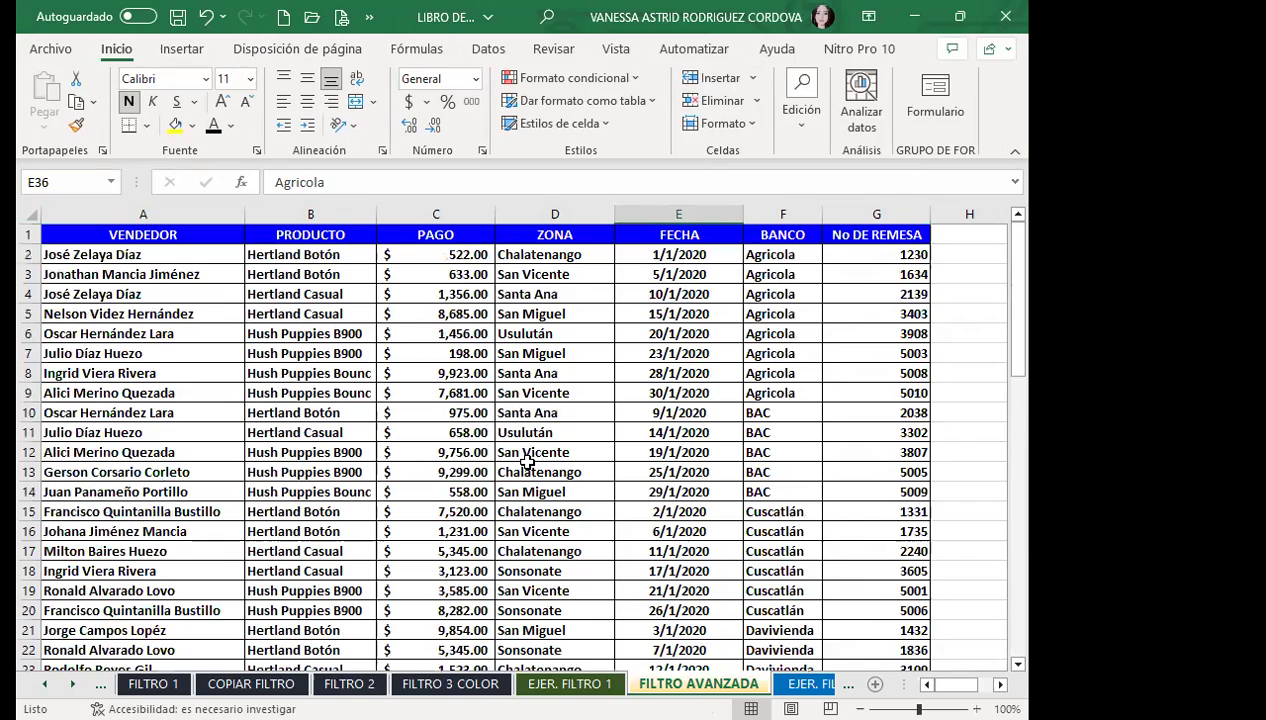
left_click(512, 466)
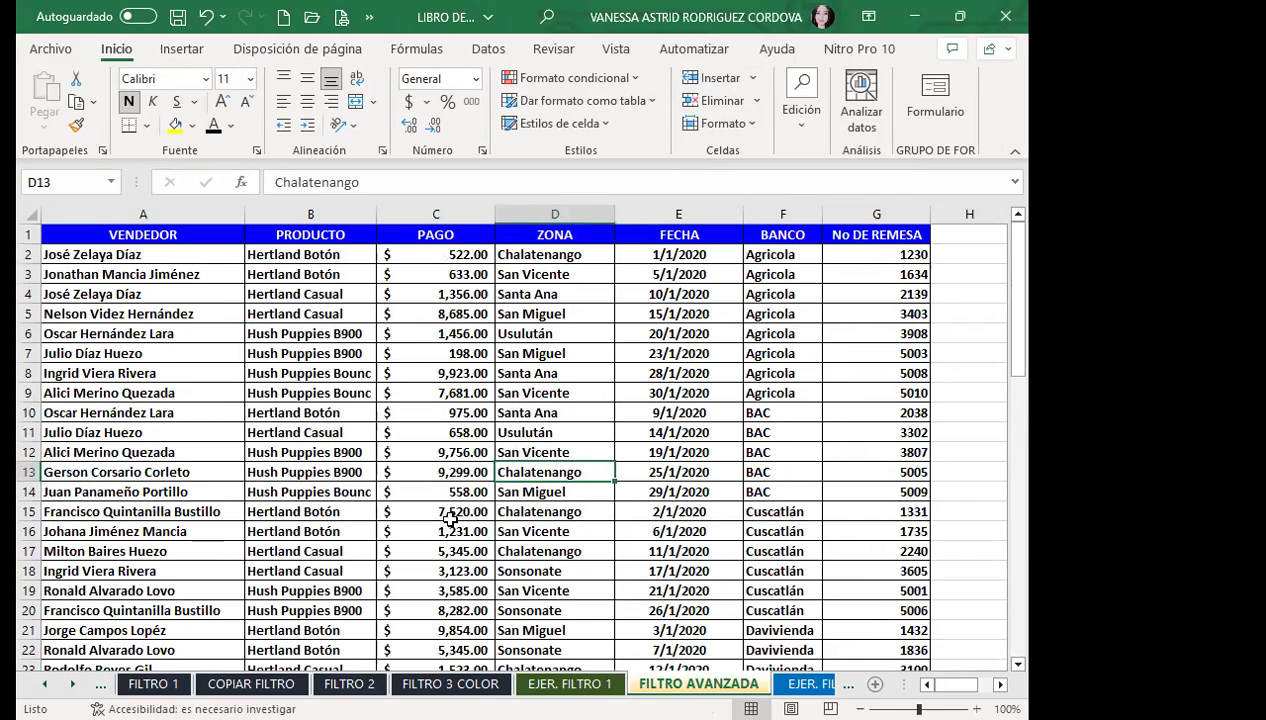
scroll(580, 508, "down", 2)
scroll(578, 503, "up", 2)
left_click(504, 428)
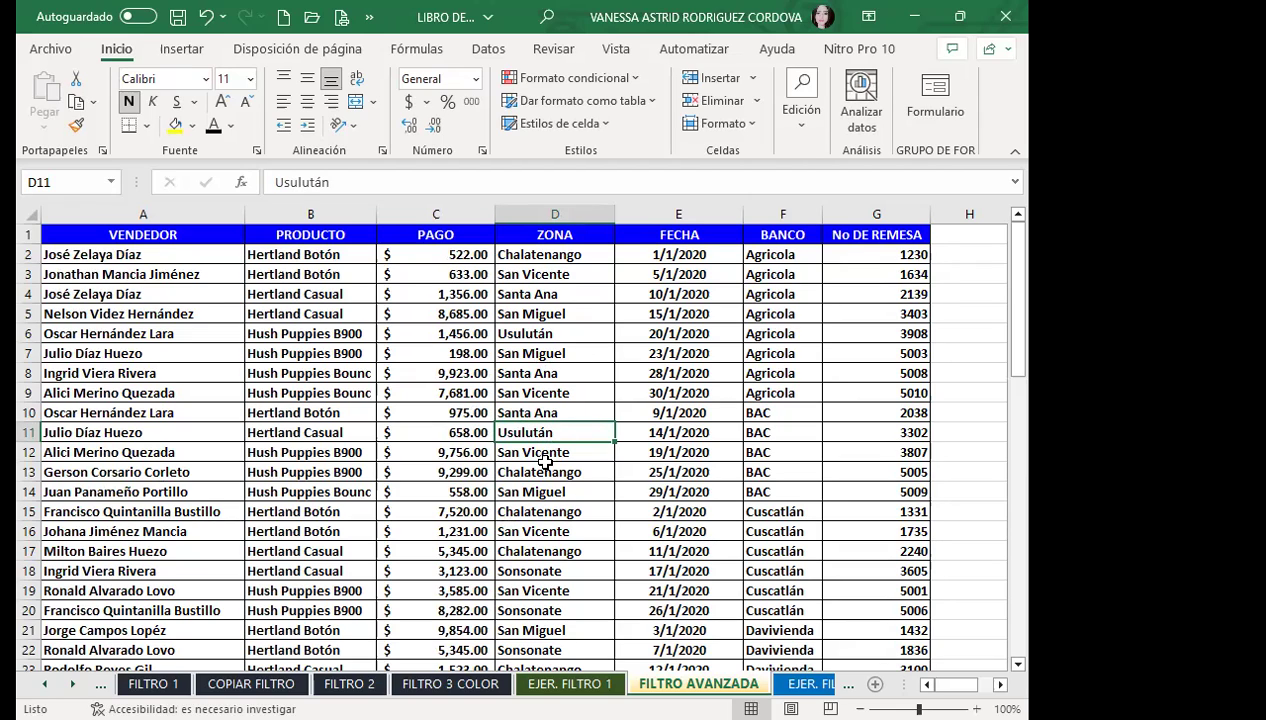
left_click(545, 468)
left_click(520, 432)
left_click(491, 47)
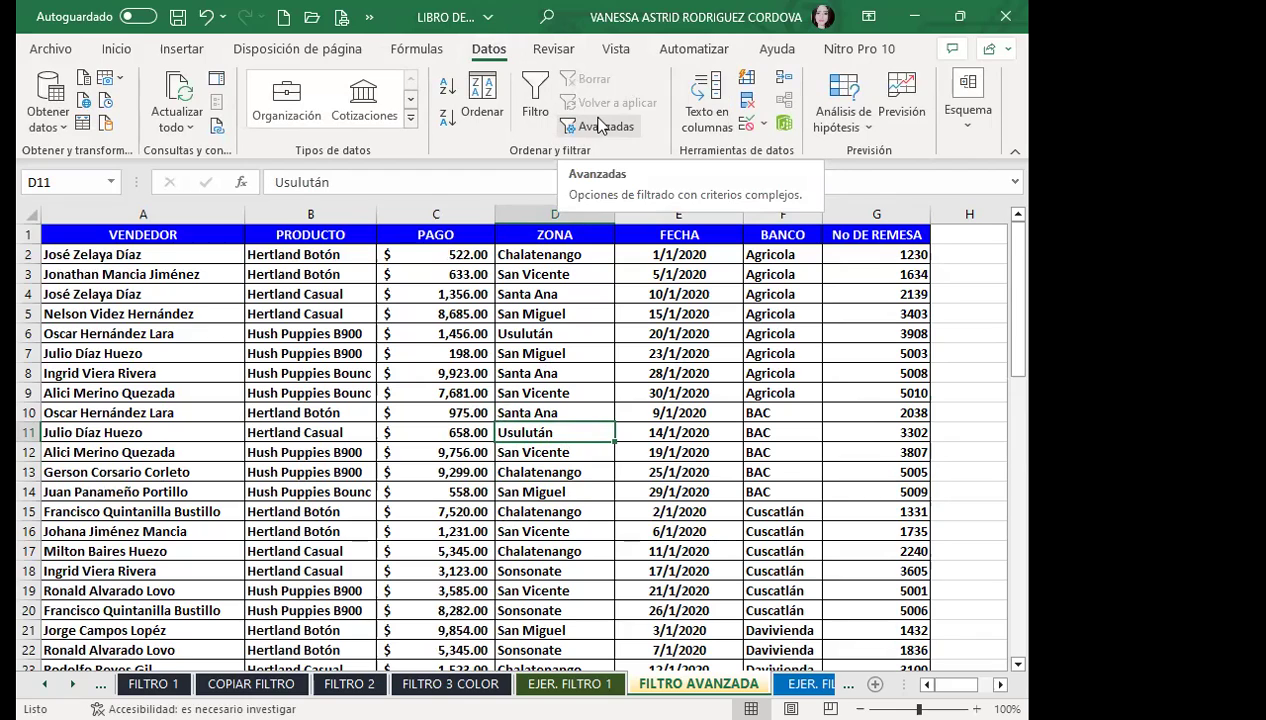
- Open the Advanced Filter dialog with the sales table as the list range
left_click(114, 48)
left_click(793, 133)
left_click(900, 208)
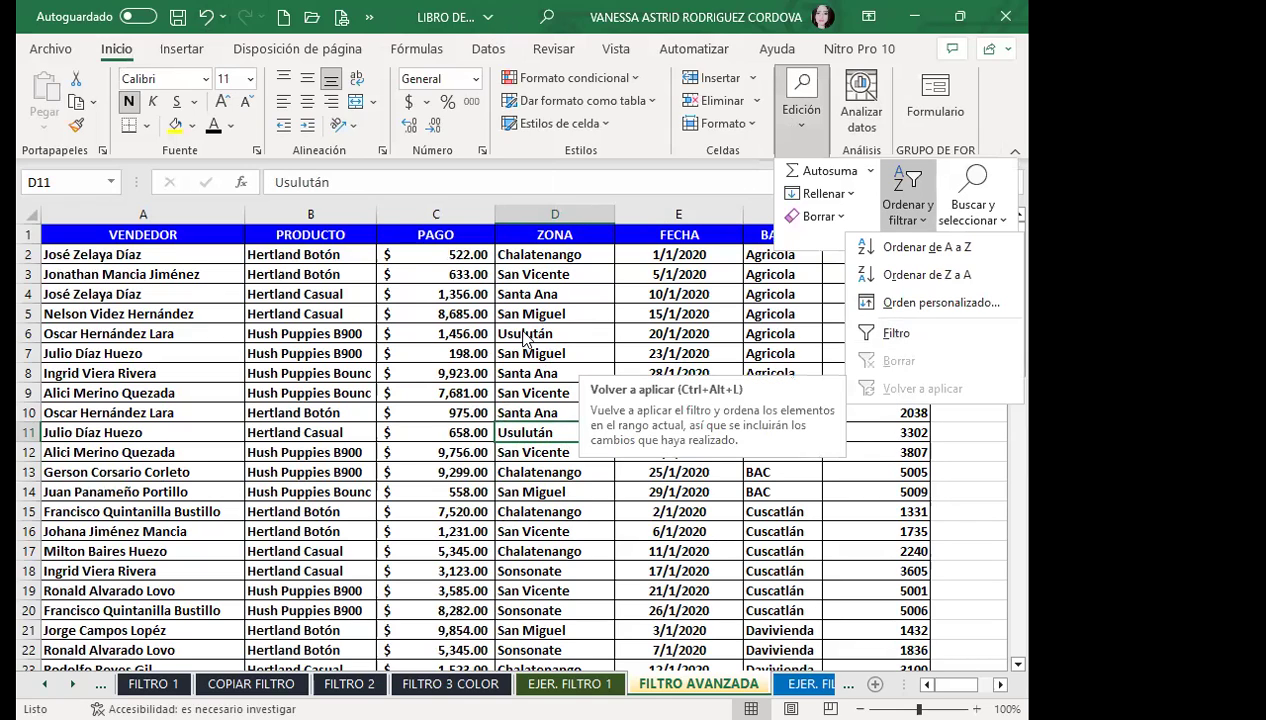
key("Escape")
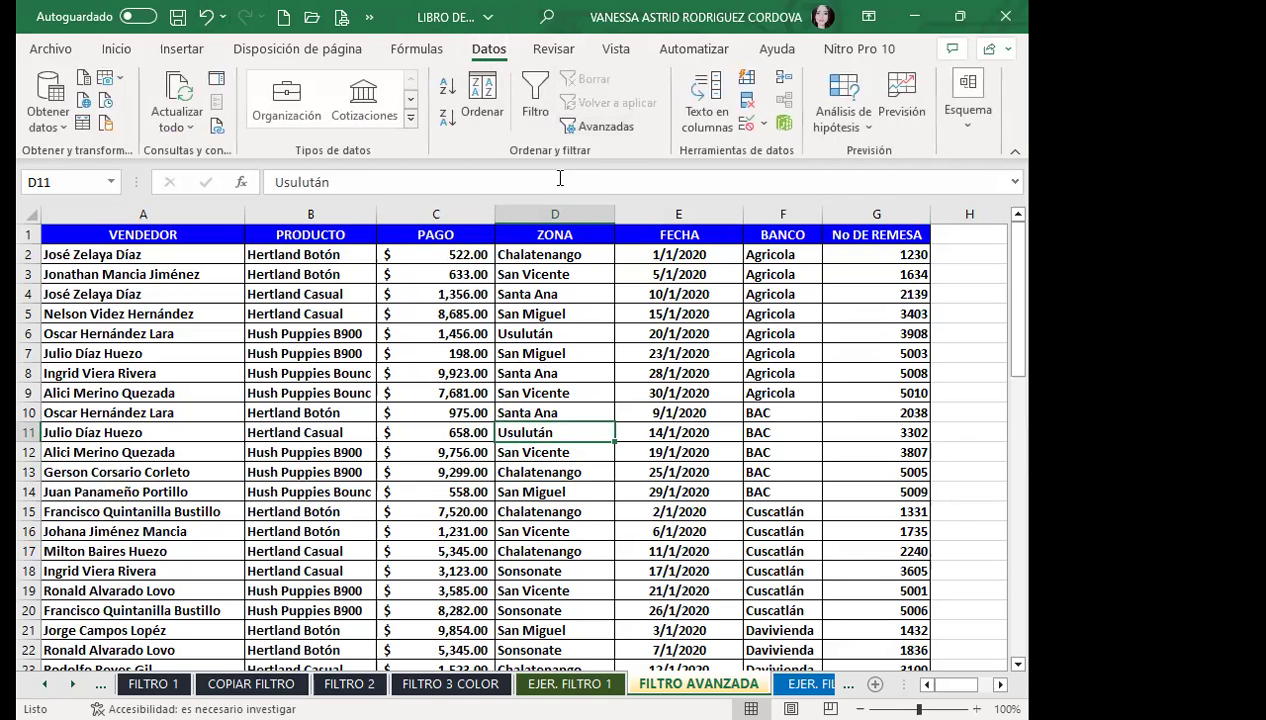
left_click(604, 128)
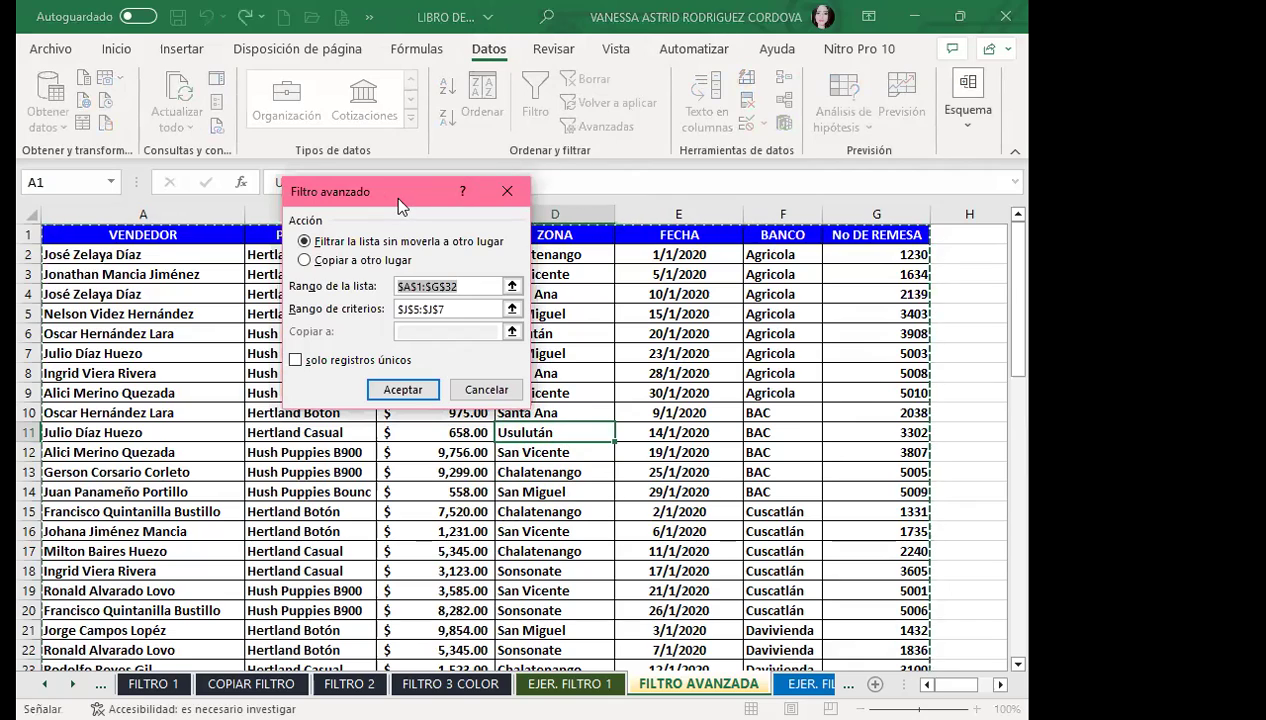
left_click_drag(398, 191, 710, 274)
scroll(540, 450, "down", 2)
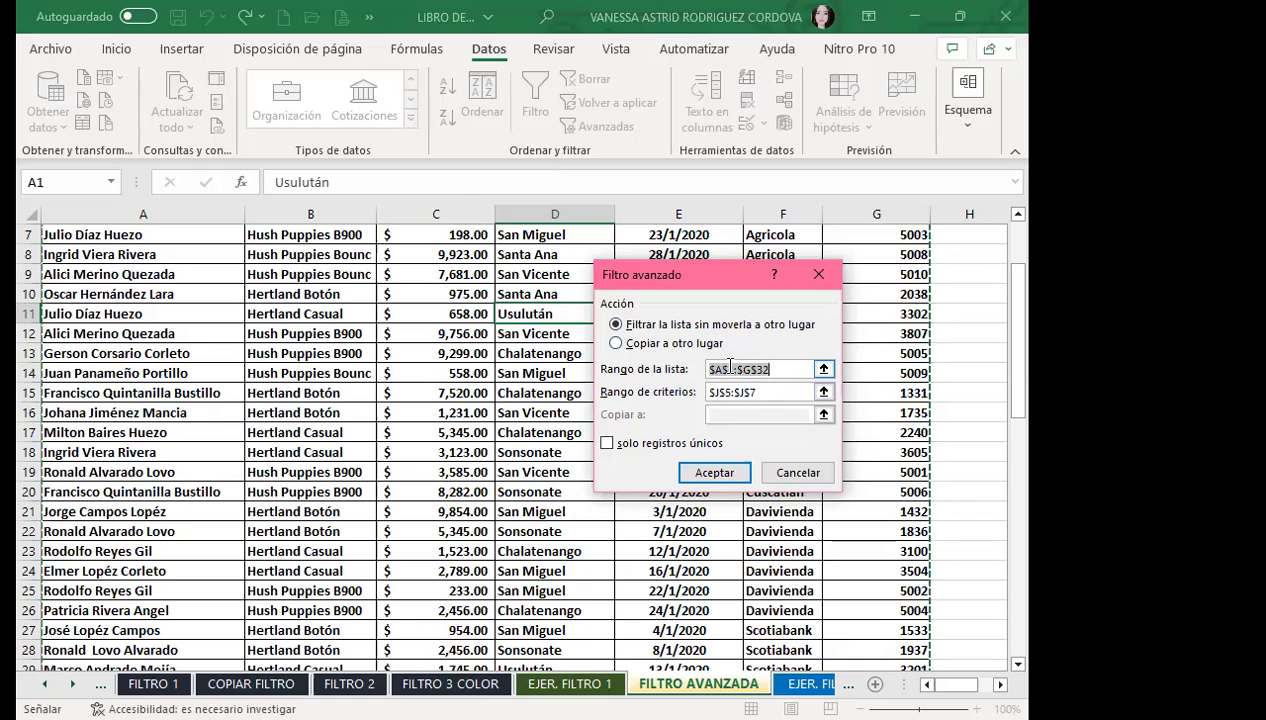
scroll(503, 431, "down", 4)
scroll(505, 420, "up", 2)
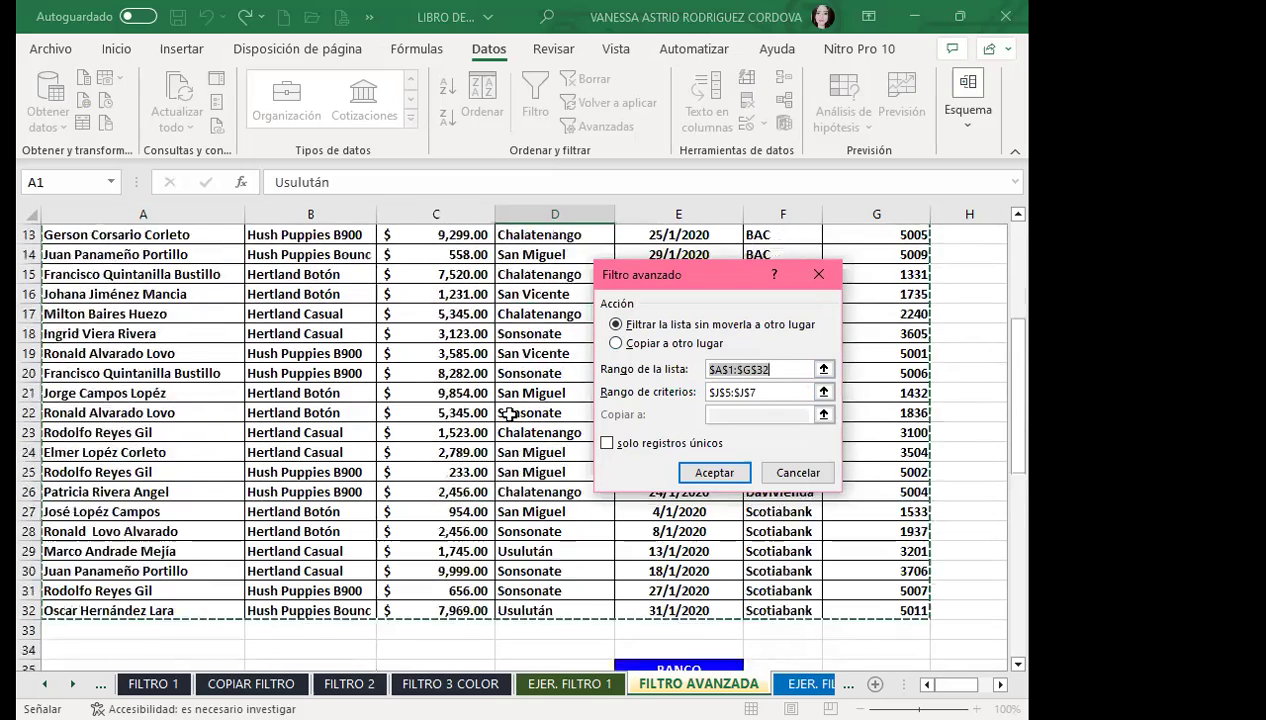
scroll(510, 377, "up", 4)
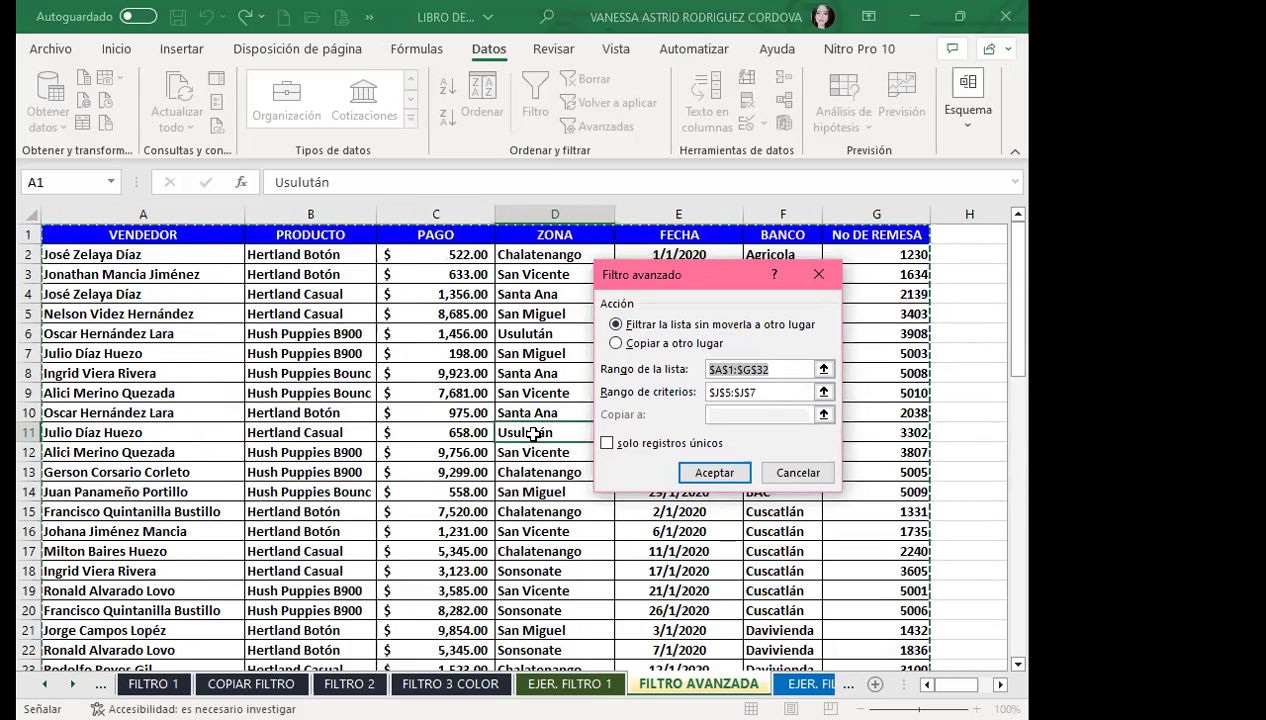
scroll(535, 425, "down", 2)
scroll(554, 387, "down", 1)
scroll(554, 387, "down", 2)
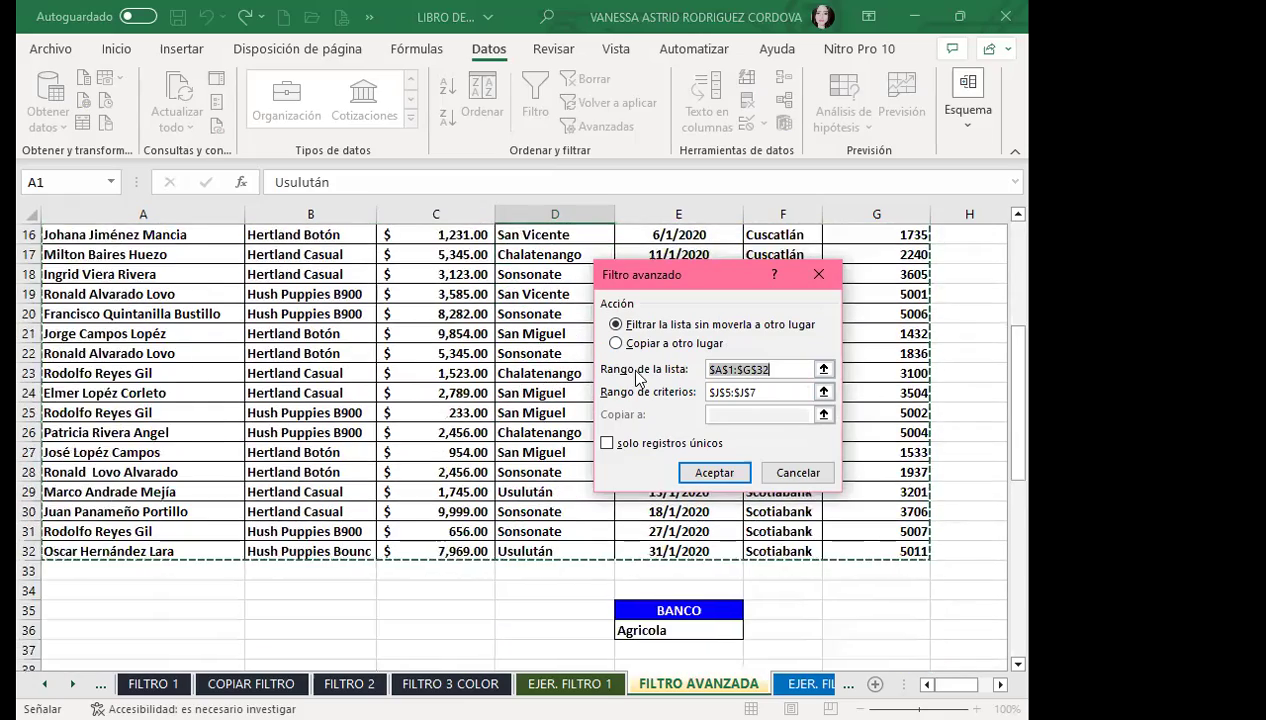
scroll(554, 387, "down", 1)
- Set criteria $E$35:$E$36, copy results to B39, and run the filter
left_click(748, 396)
key("BackSpace")
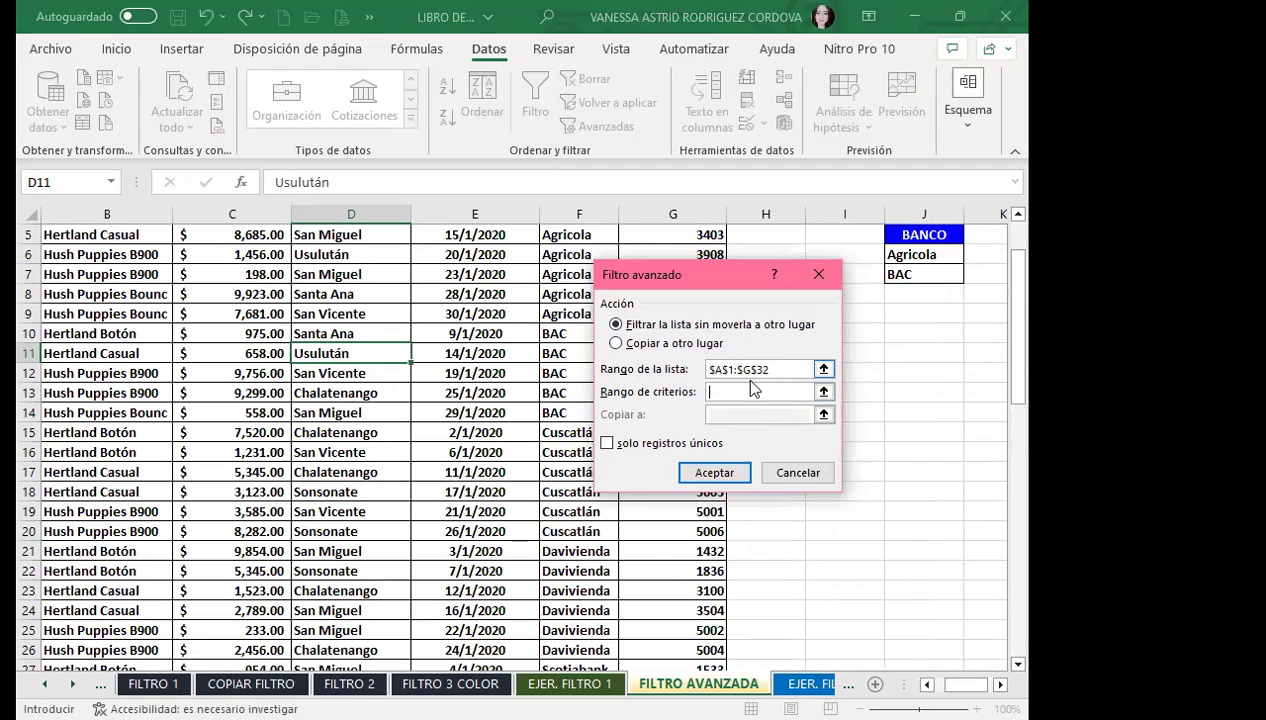
scroll(718, 410, "down", 3)
scroll(700, 420, "down", 2)
scroll(690, 427, "down", 1)
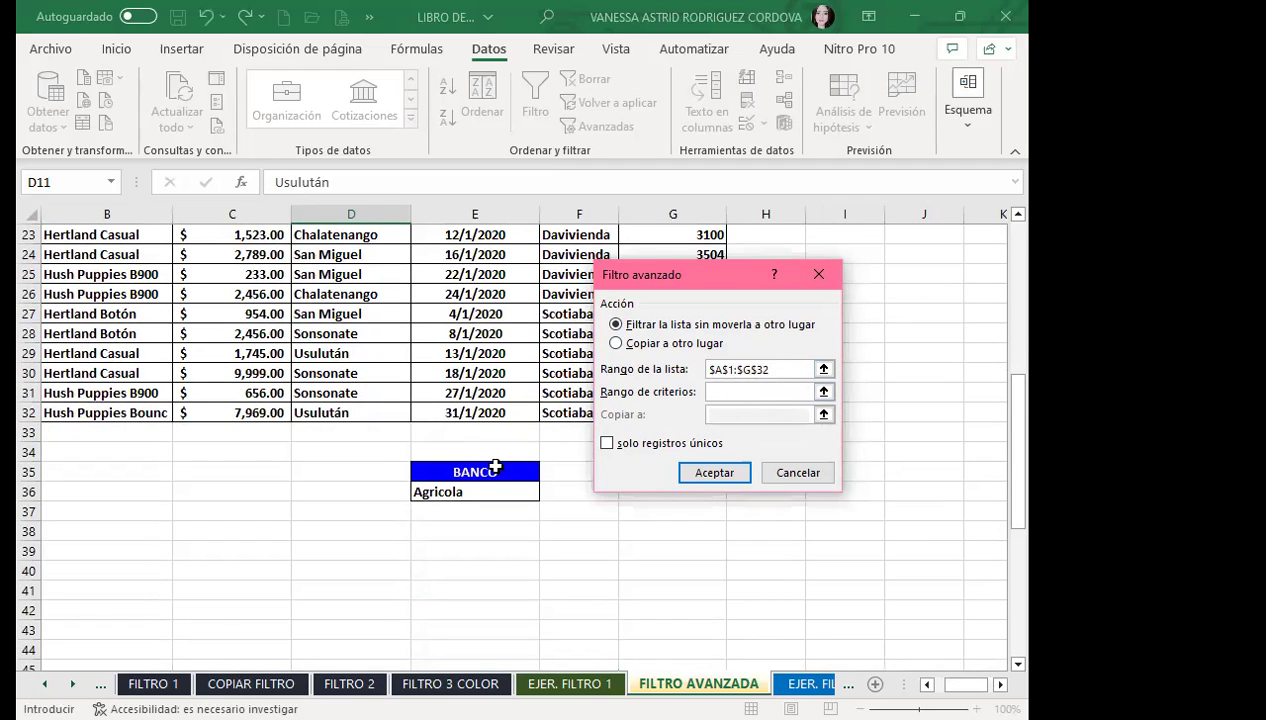
left_click(492, 470)
left_click(497, 488, "shift")
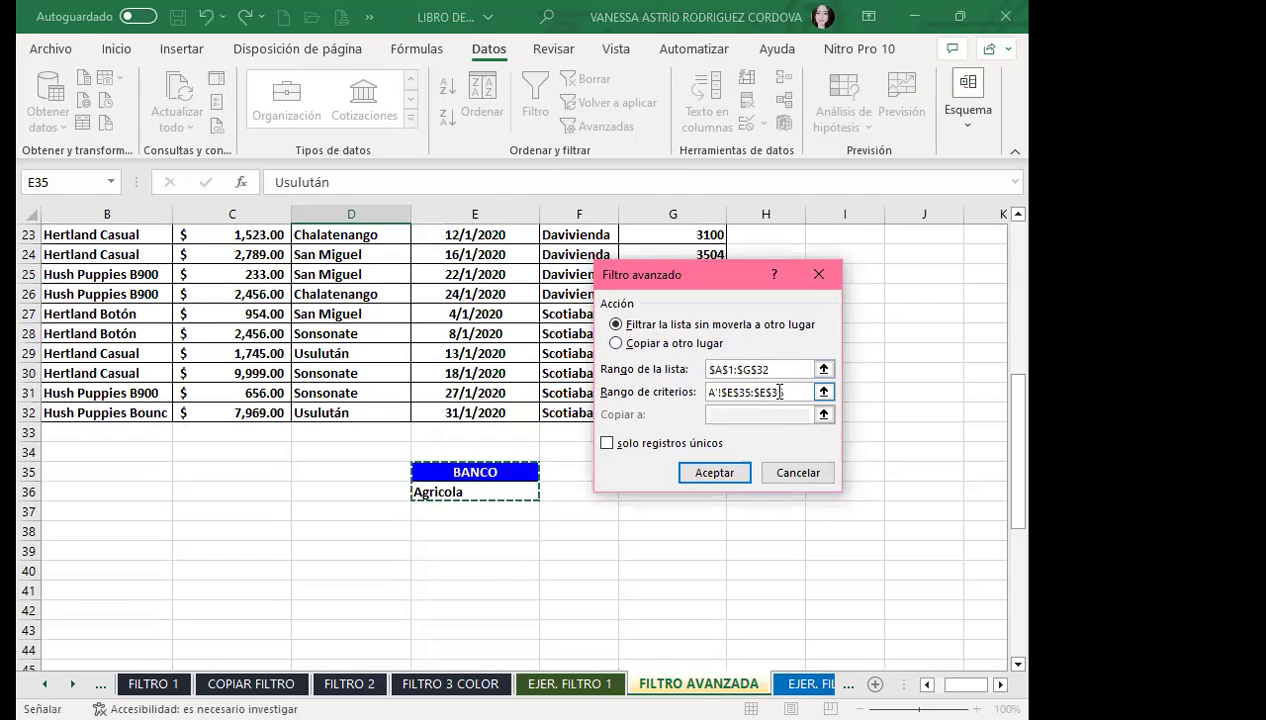
left_click(616, 343)
left_click(710, 414)
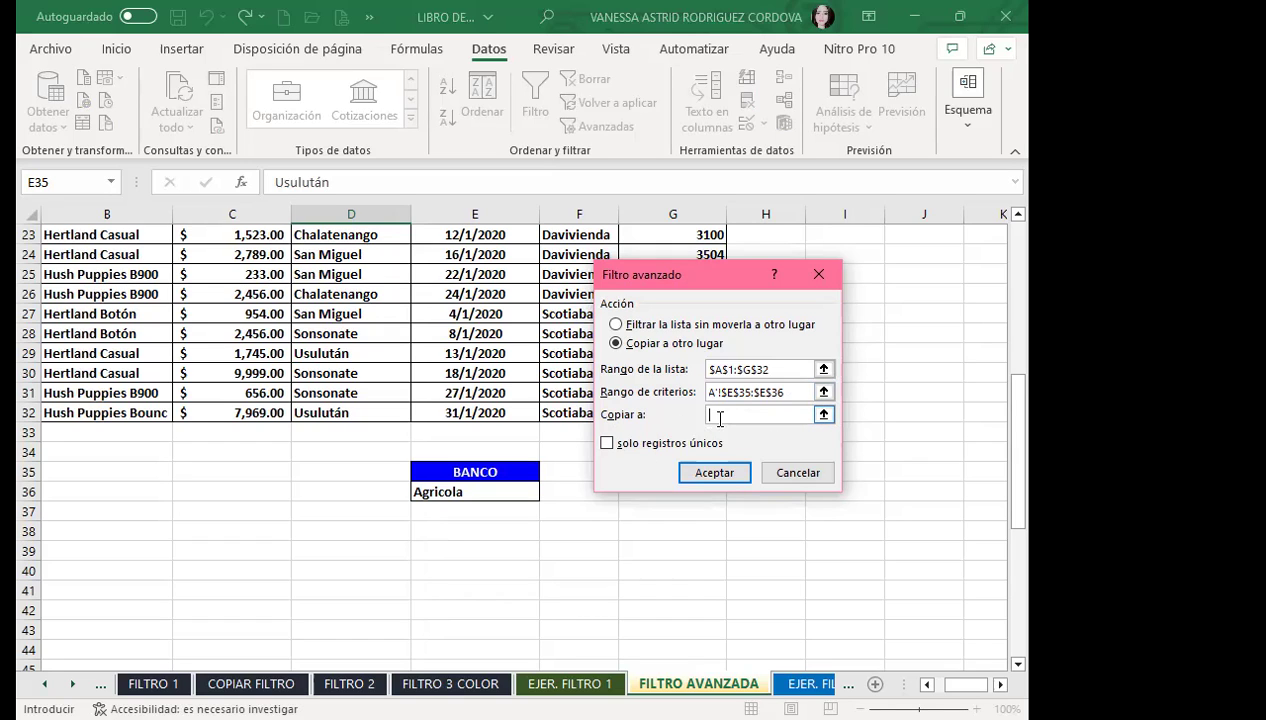
left_click(66, 557)
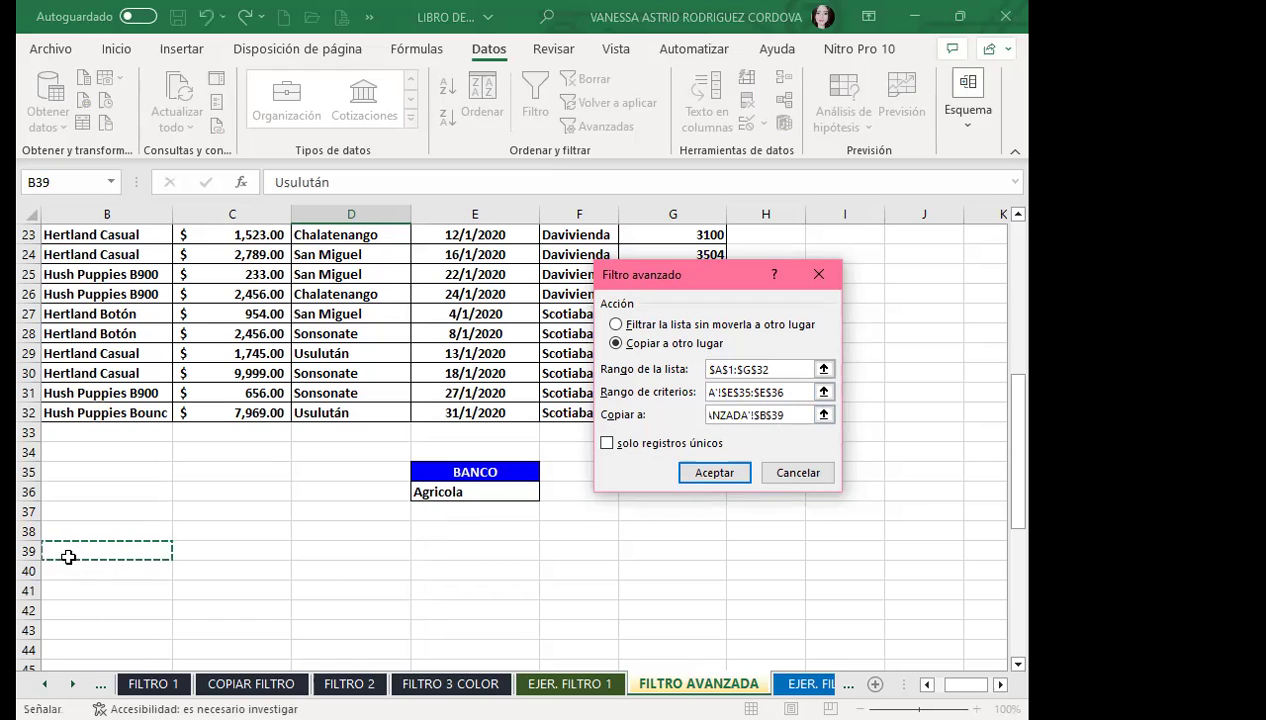
left_click(714, 477)
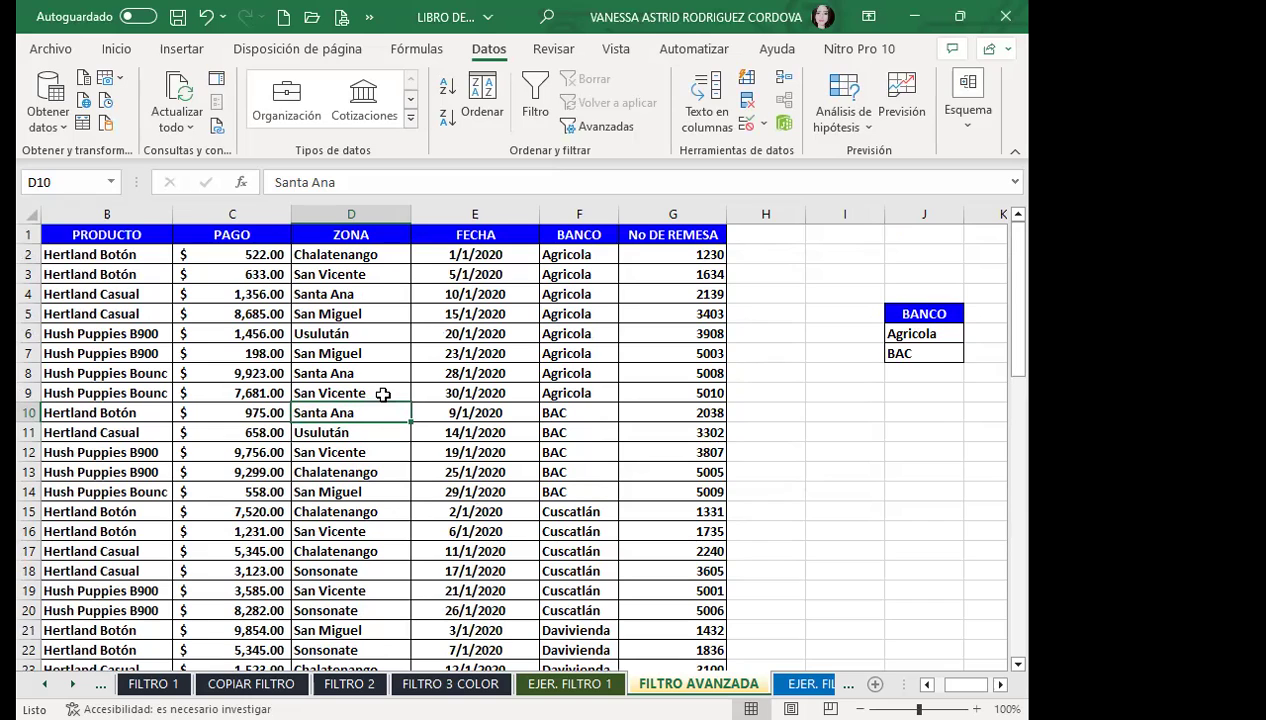
scroll(340, 326, "down", 3)
scroll(340, 326, "down", 4)
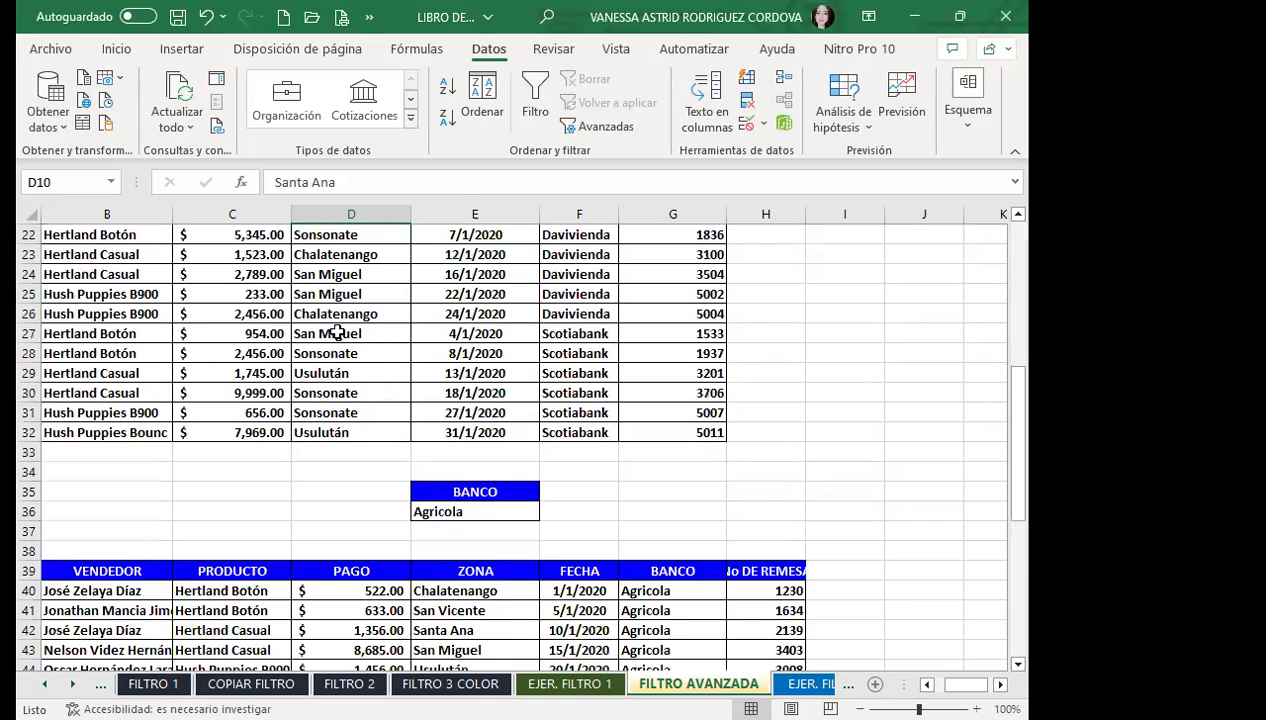
scroll(343, 325, "down", 2)
scroll(343, 325, "down", 4)
left_click(347, 296)
scroll(455, 476, "up", 4)
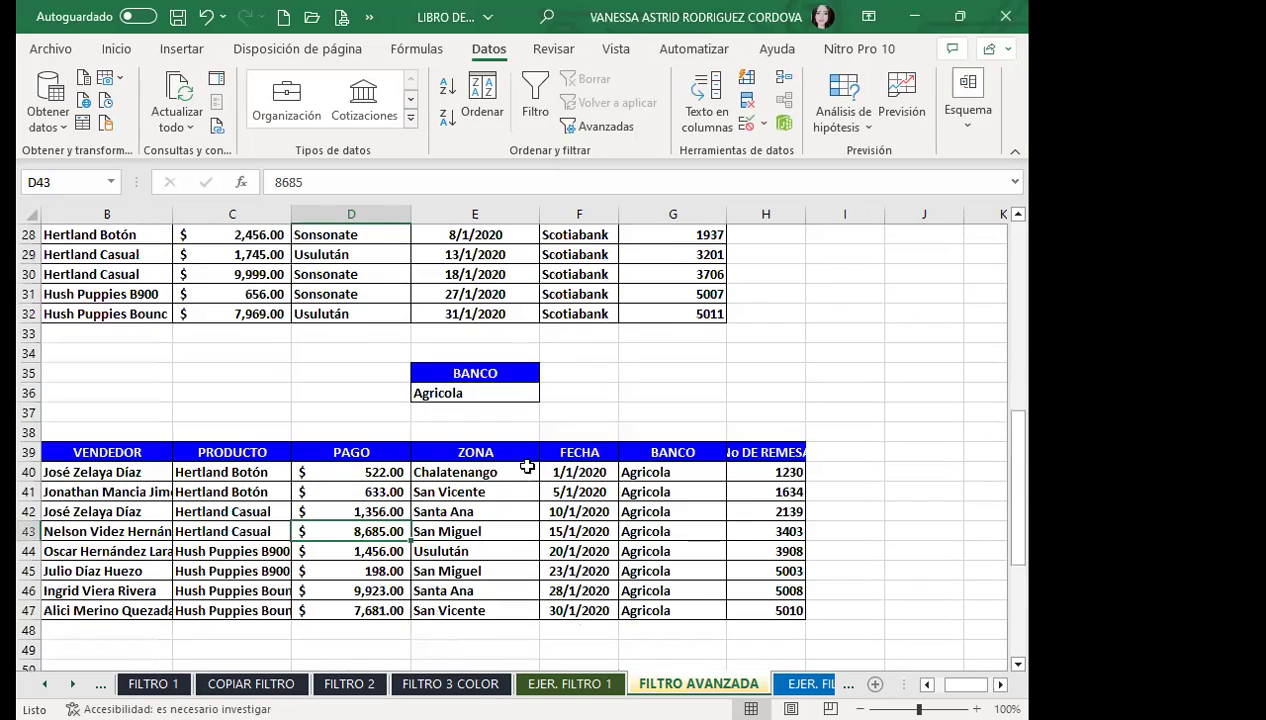
left_click(509, 492)
scroll(600, 510, "down", 2)
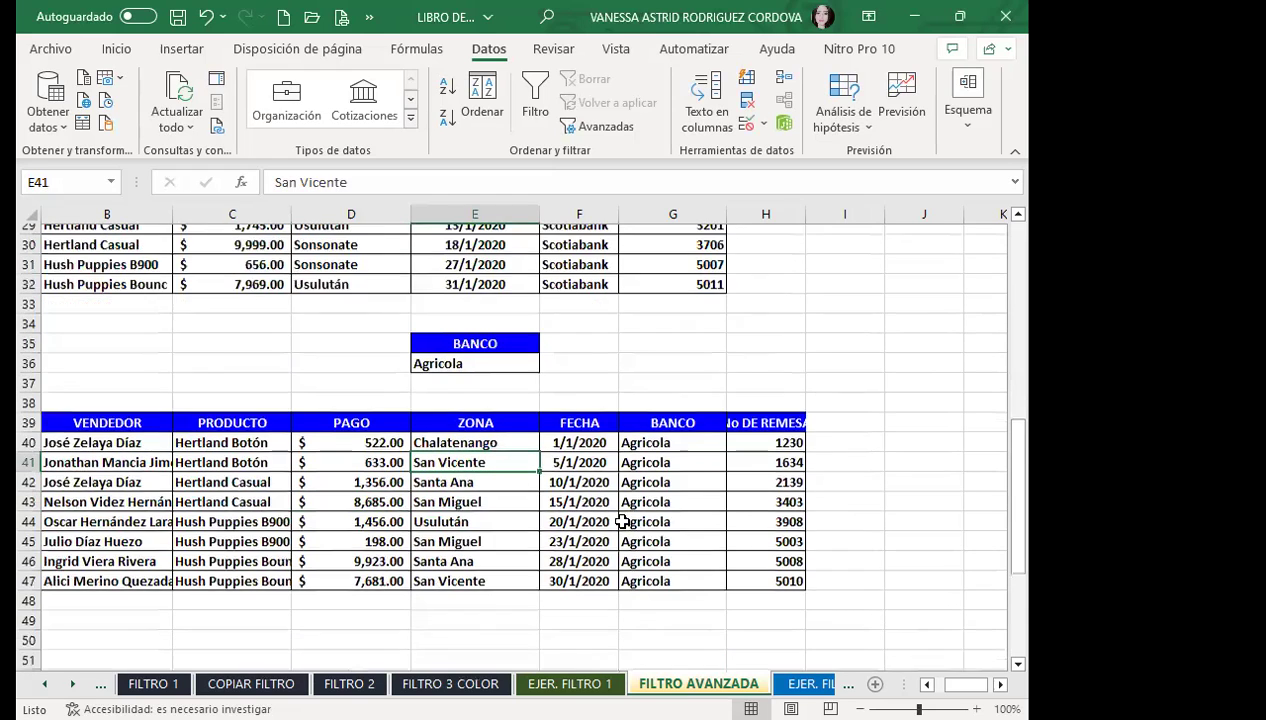
left_click(697, 459)
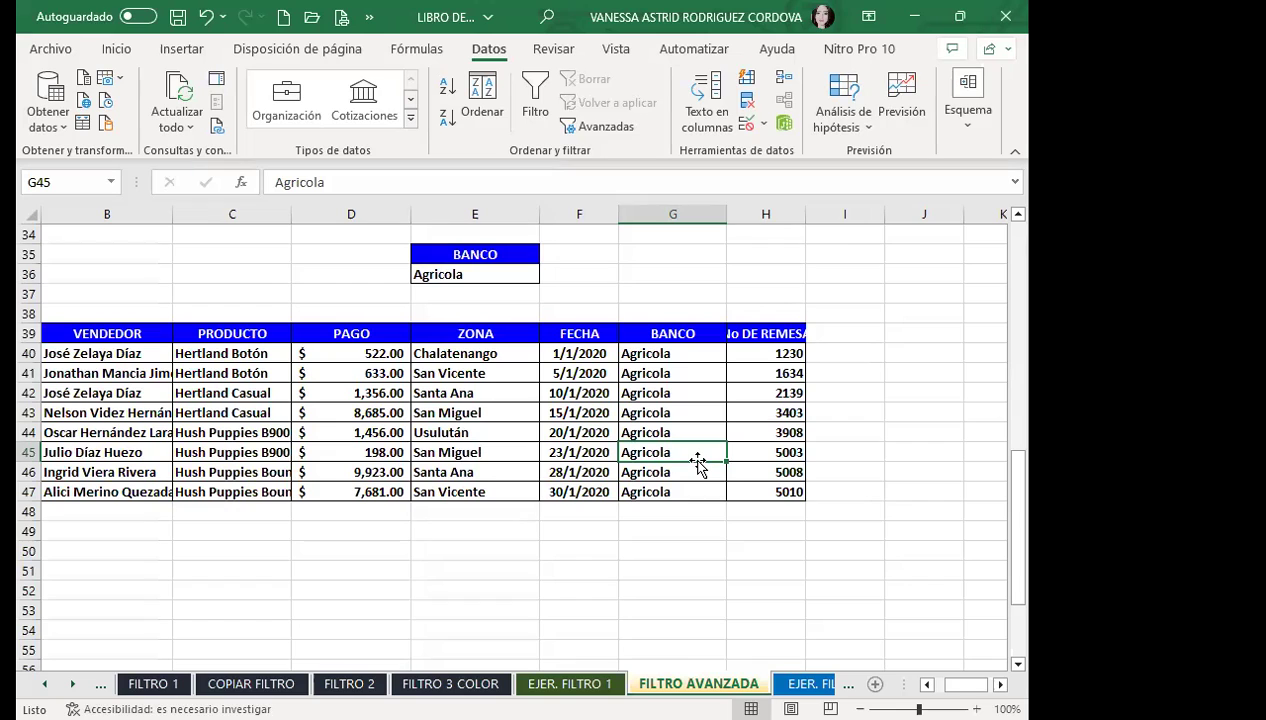
left_click(690, 428)
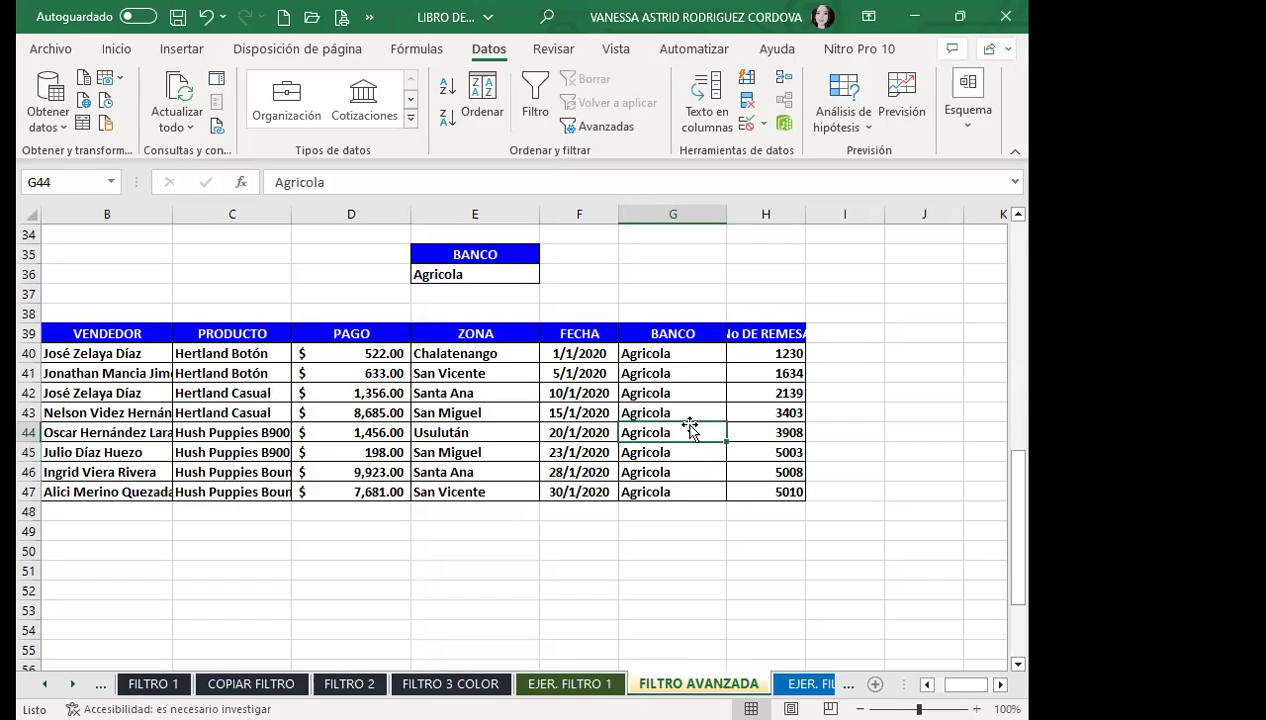
left_click_drag(684, 353, 681, 491)
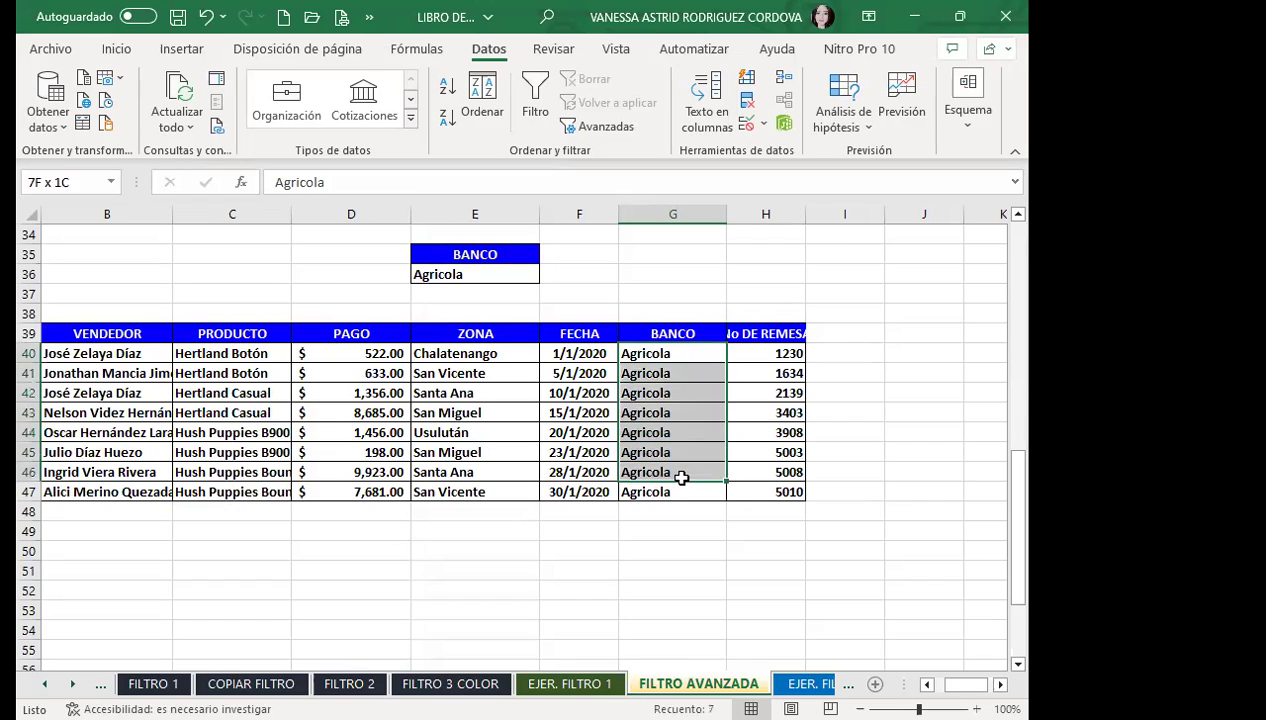
scroll(438, 367, "up", 11)
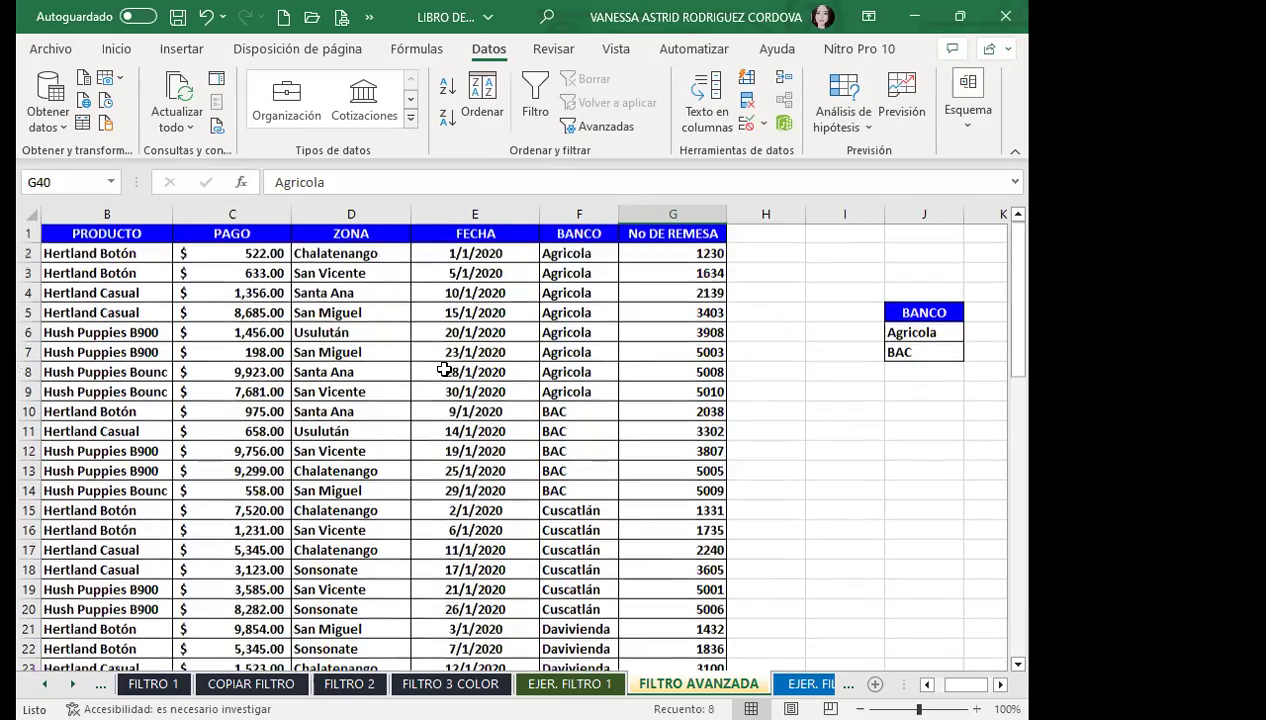
scroll(425, 515, "down", 7)
scroll(430, 529, "down", 1)
scroll(571, 311, "up", 8)
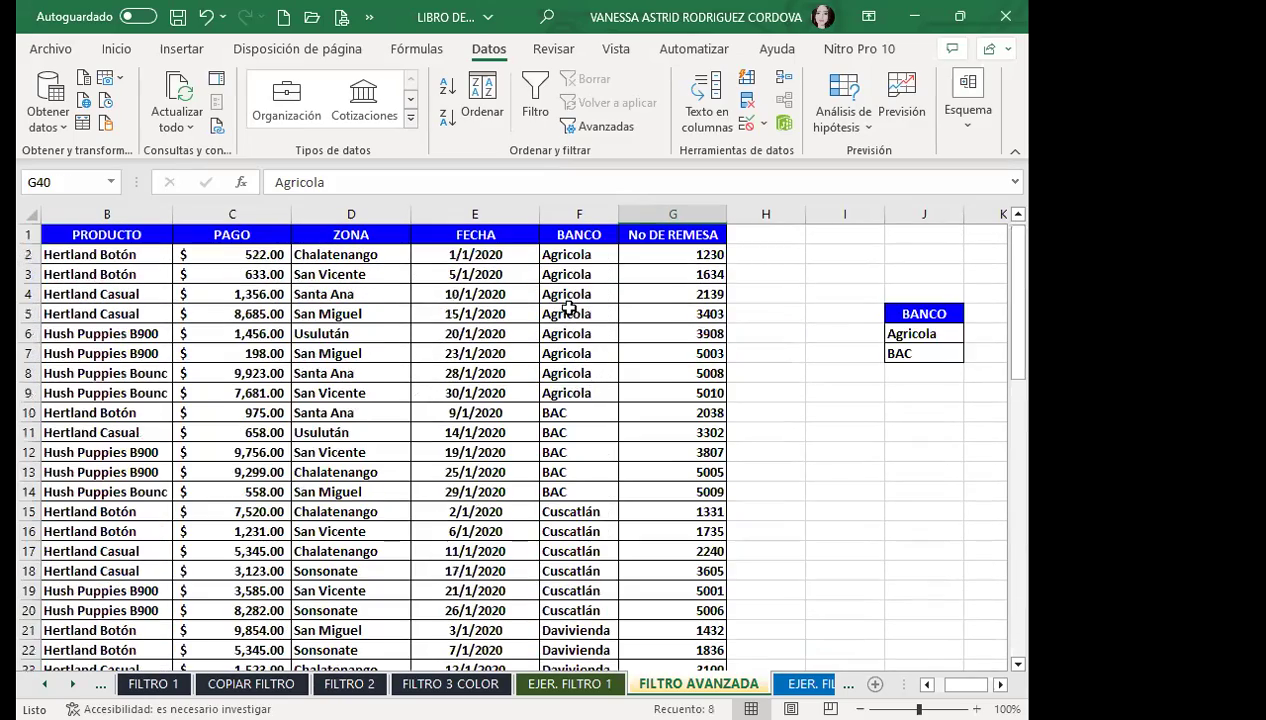
scroll(457, 485, "down", 5)
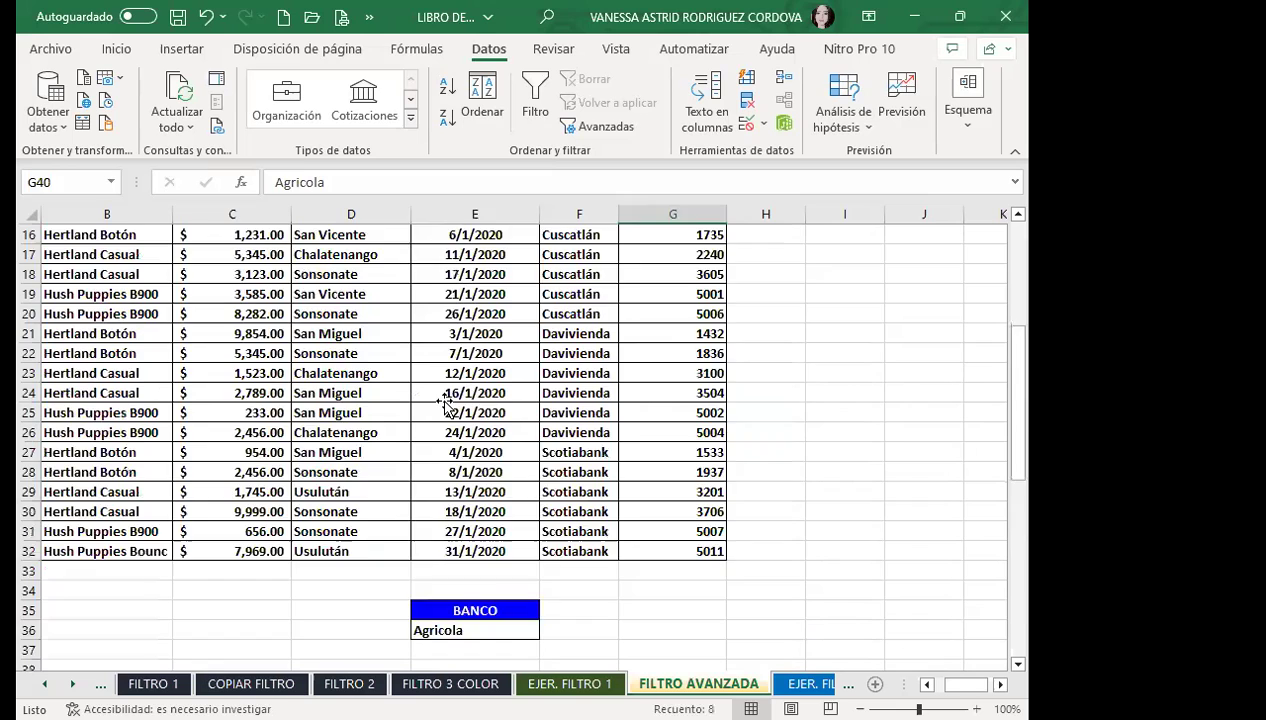
scroll(440, 400, "down", 7)
left_click(440, 396)
left_click_drag(674, 295, 679, 427)
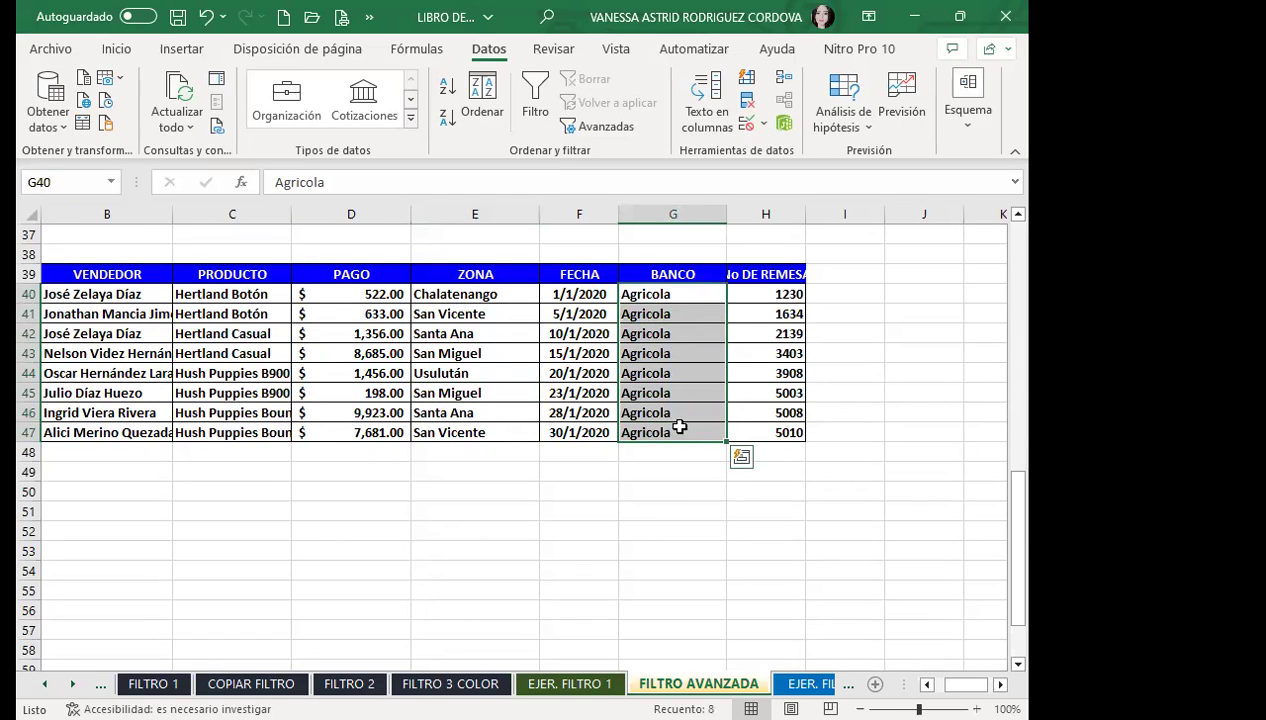
scroll(679, 427, "up", 2)
left_click(669, 427)
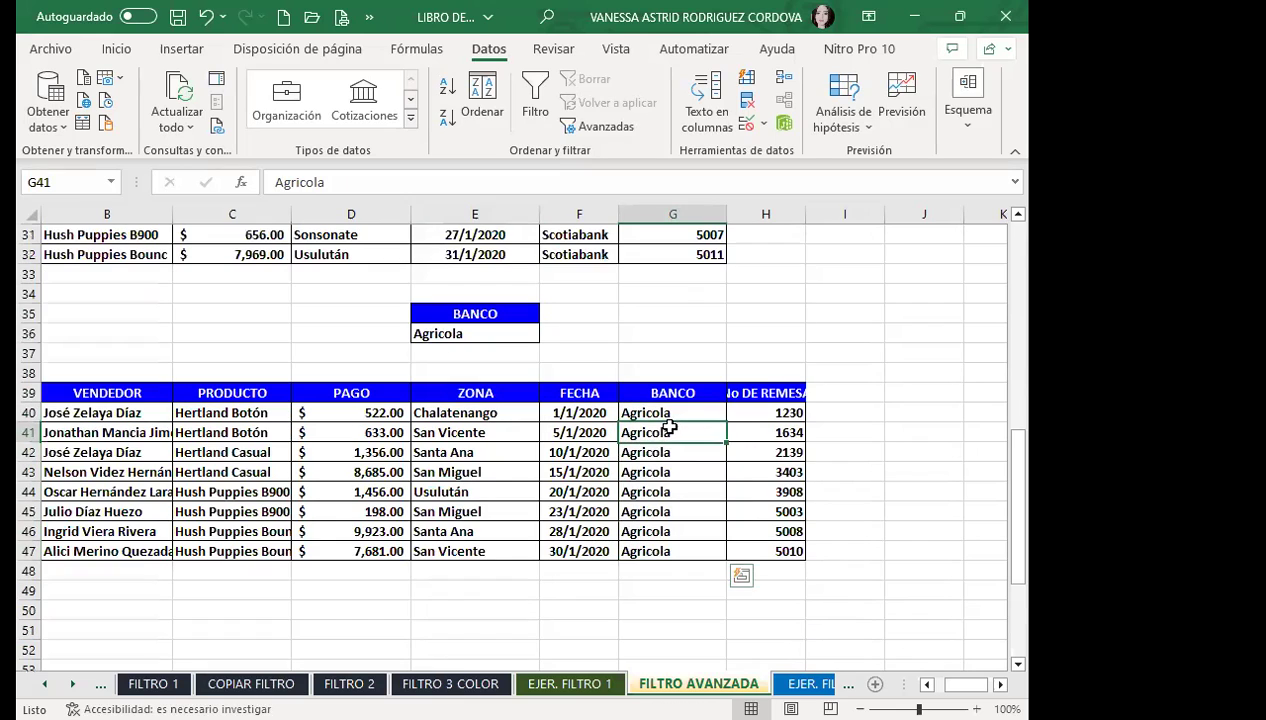
left_click(689, 414)
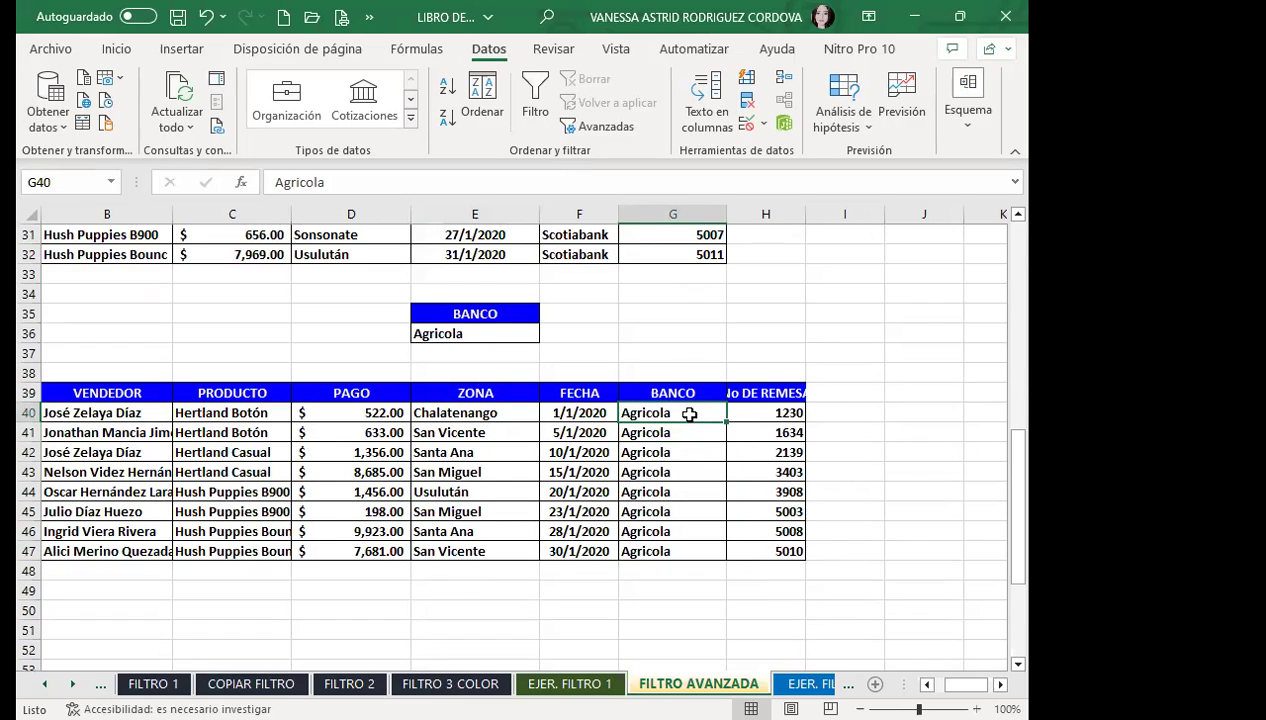
left_click(550, 232)
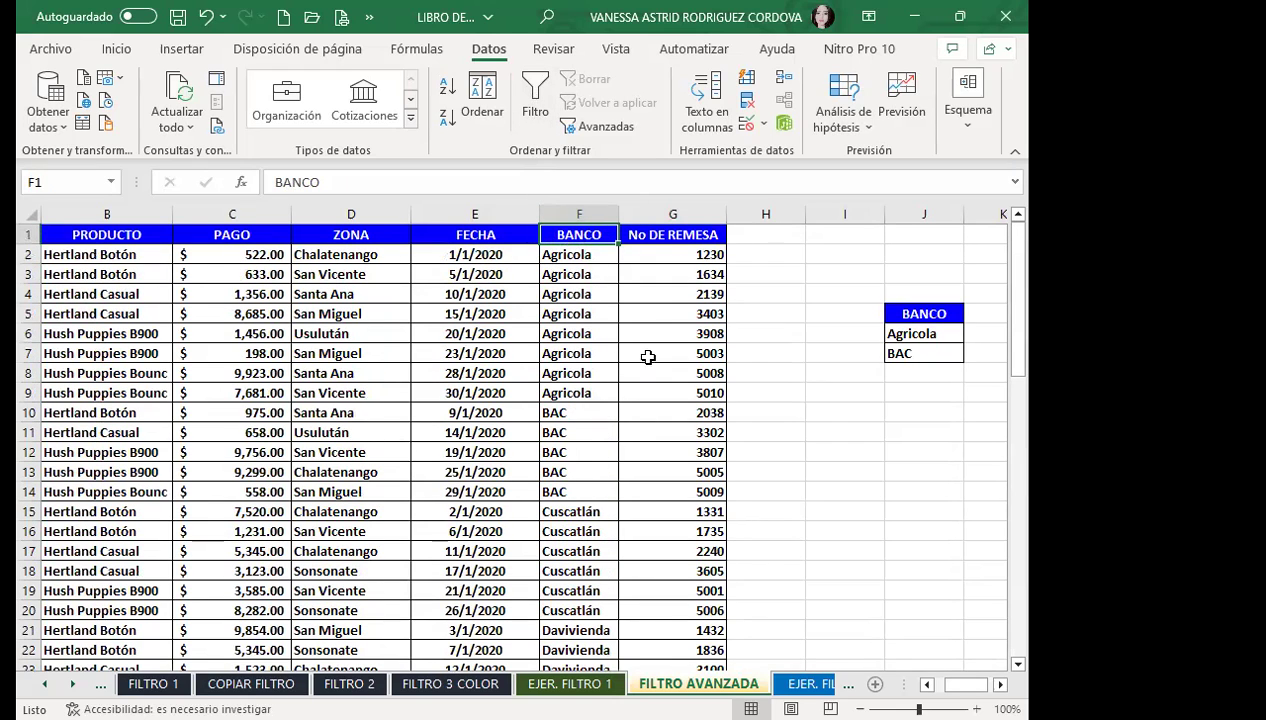
scroll(591, 438, "down", 5)
scroll(591, 438, "down", 4)
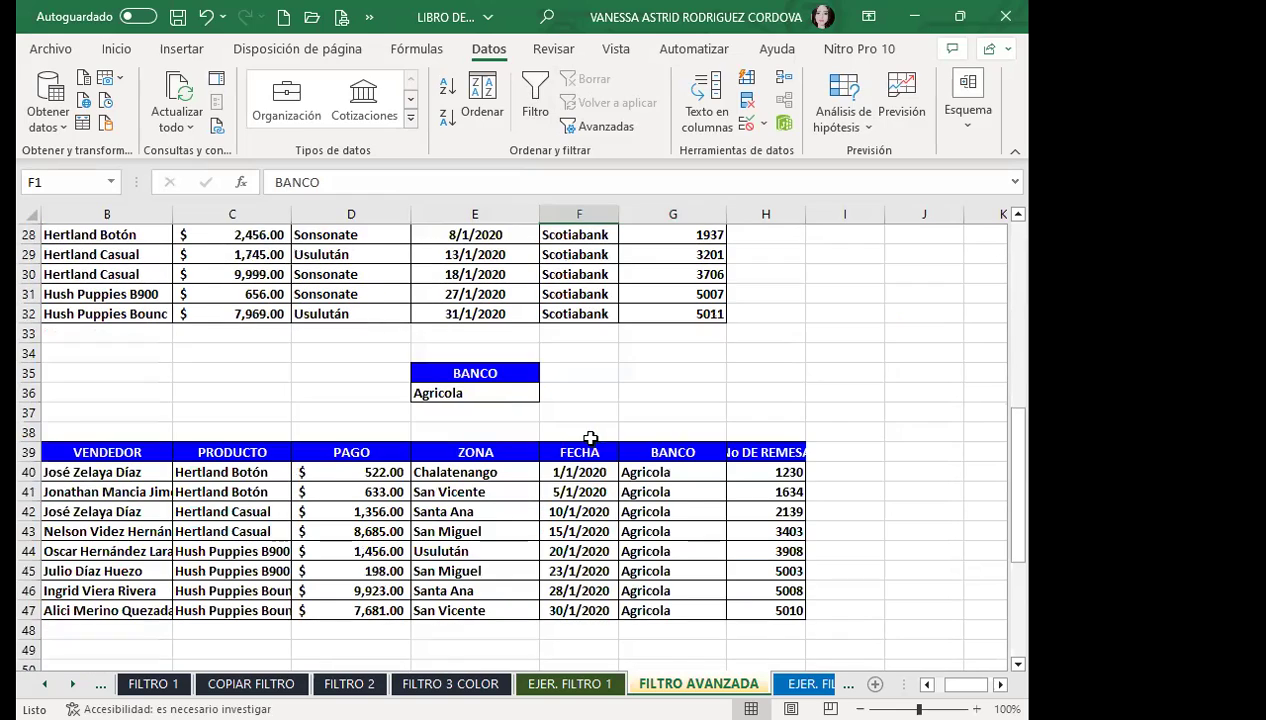
left_click(660, 511)
left_click(500, 393)
left_click(565, 523)
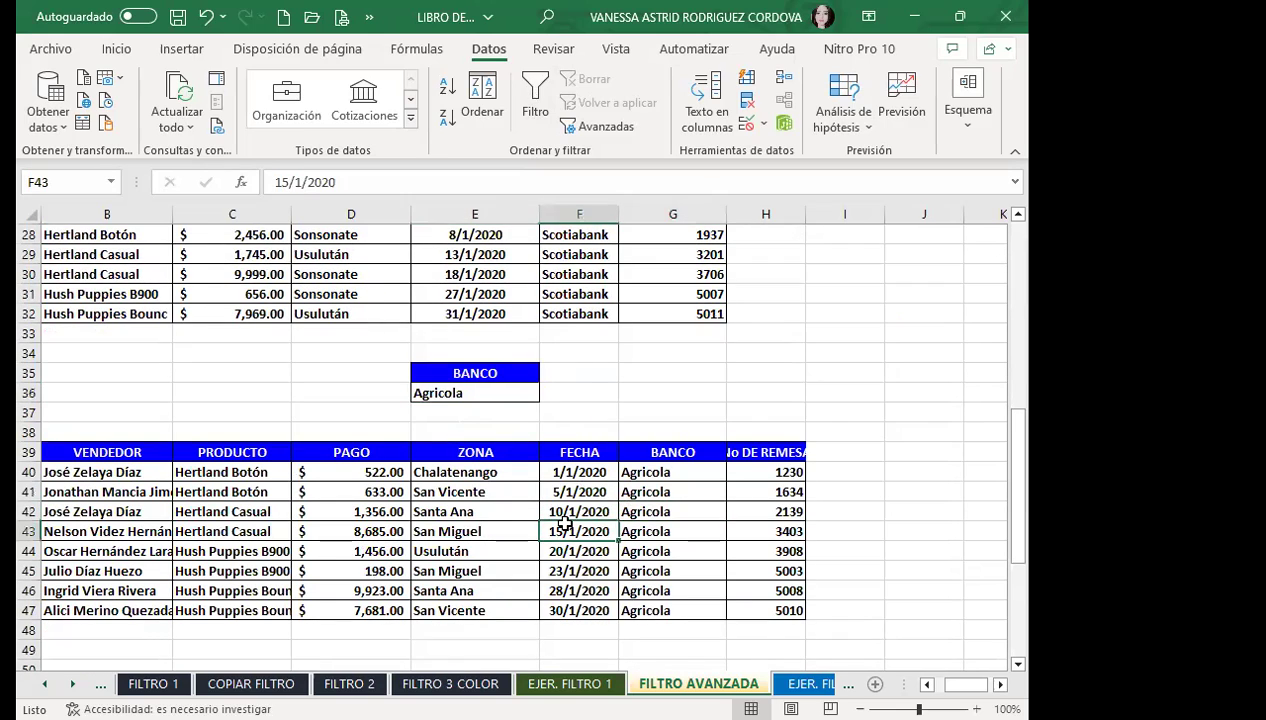
scroll(567, 523, "down", 4)
scroll(825, 480, "up", 5)
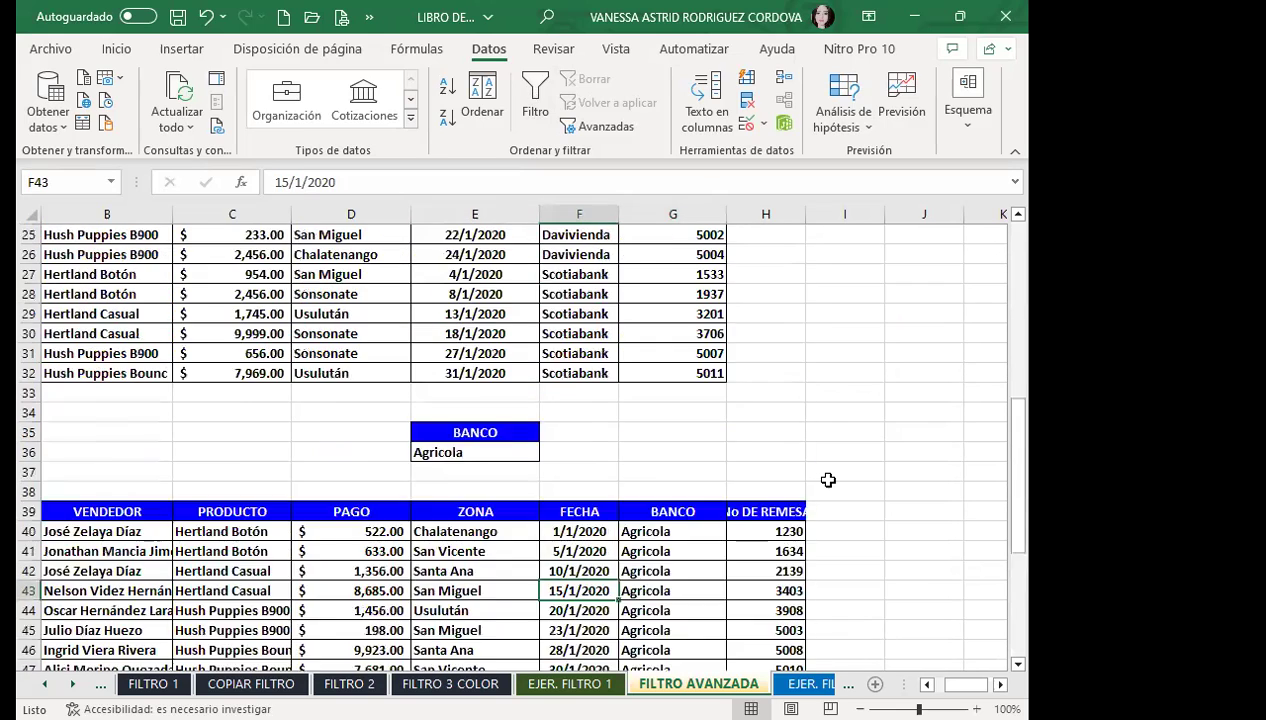
scroll(797, 435, "up", 8)
left_click(543, 452)
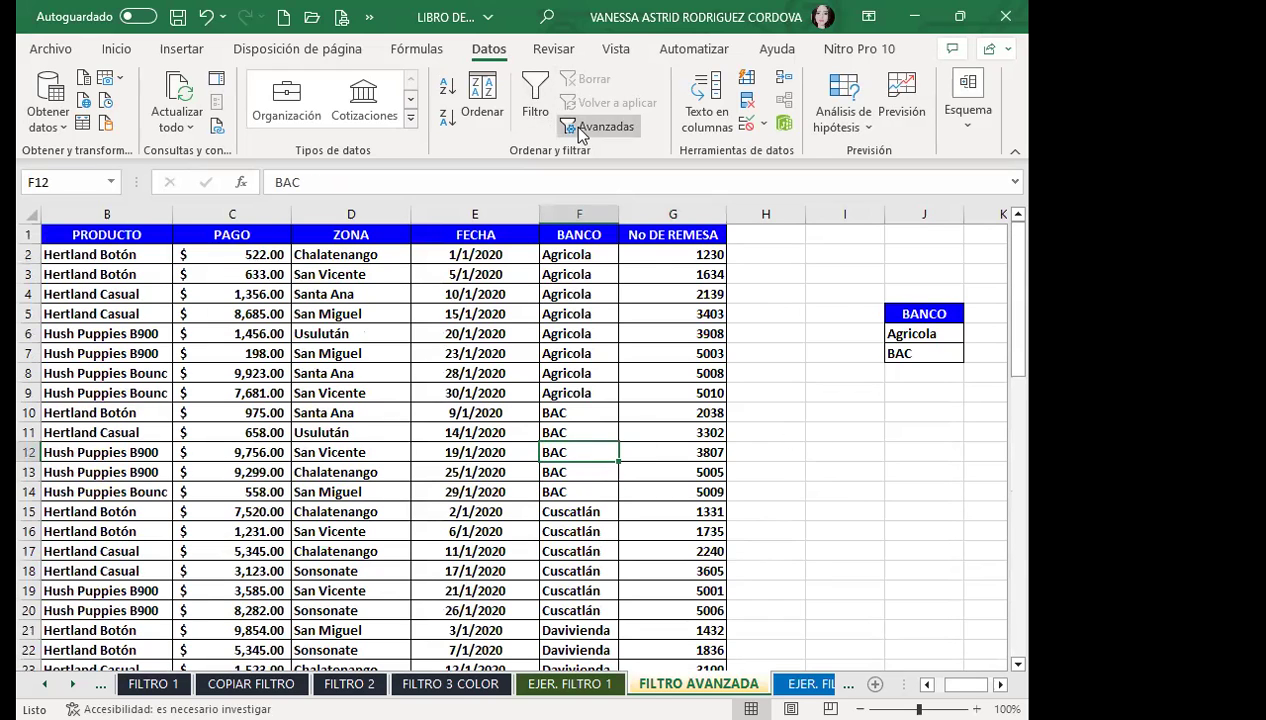
- Advanced-filter the sales table with BANCO criteria J5:J7 and copy the Agricola and BAC records to B50
left_click(574, 126)
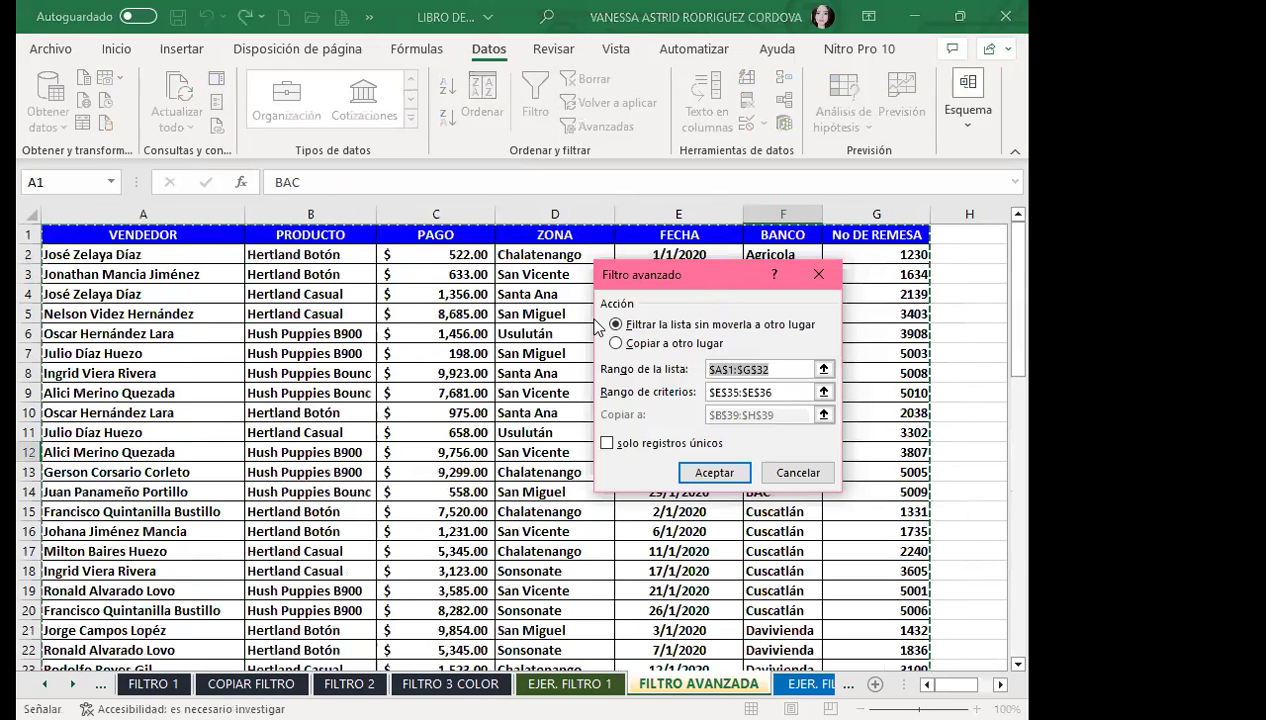
left_click_drag(719, 281, 577, 260)
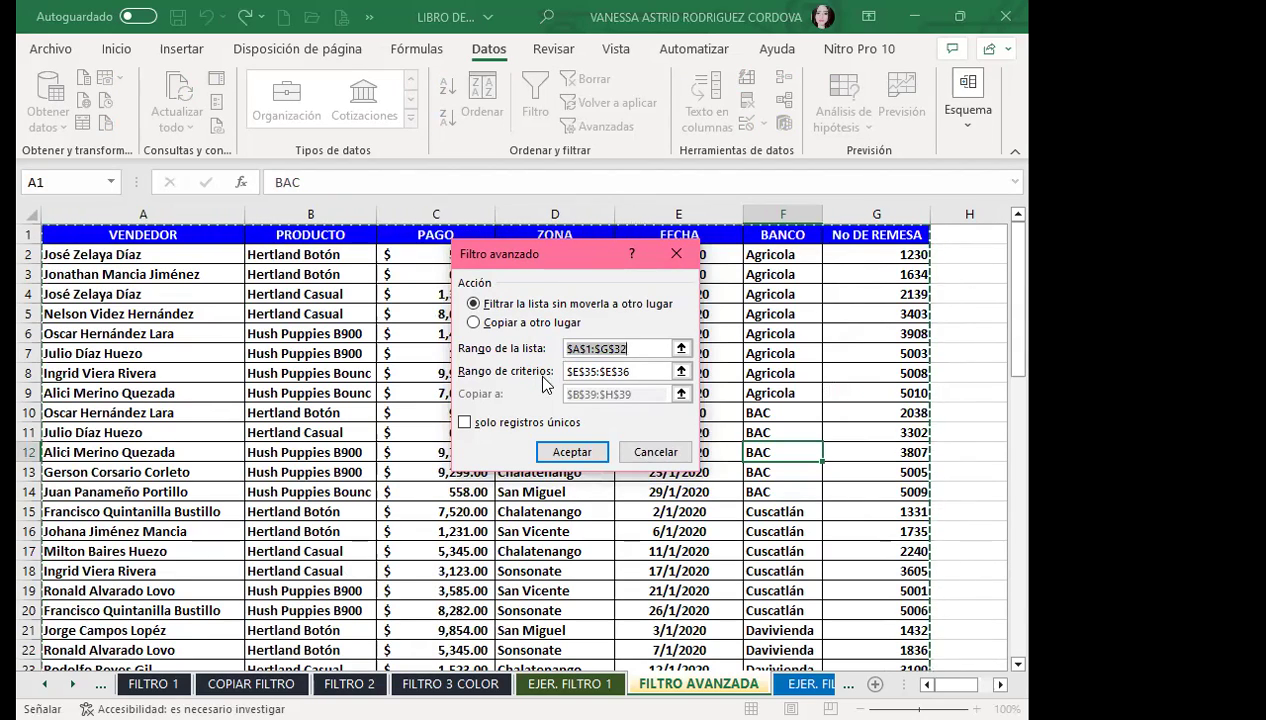
left_click(643, 370)
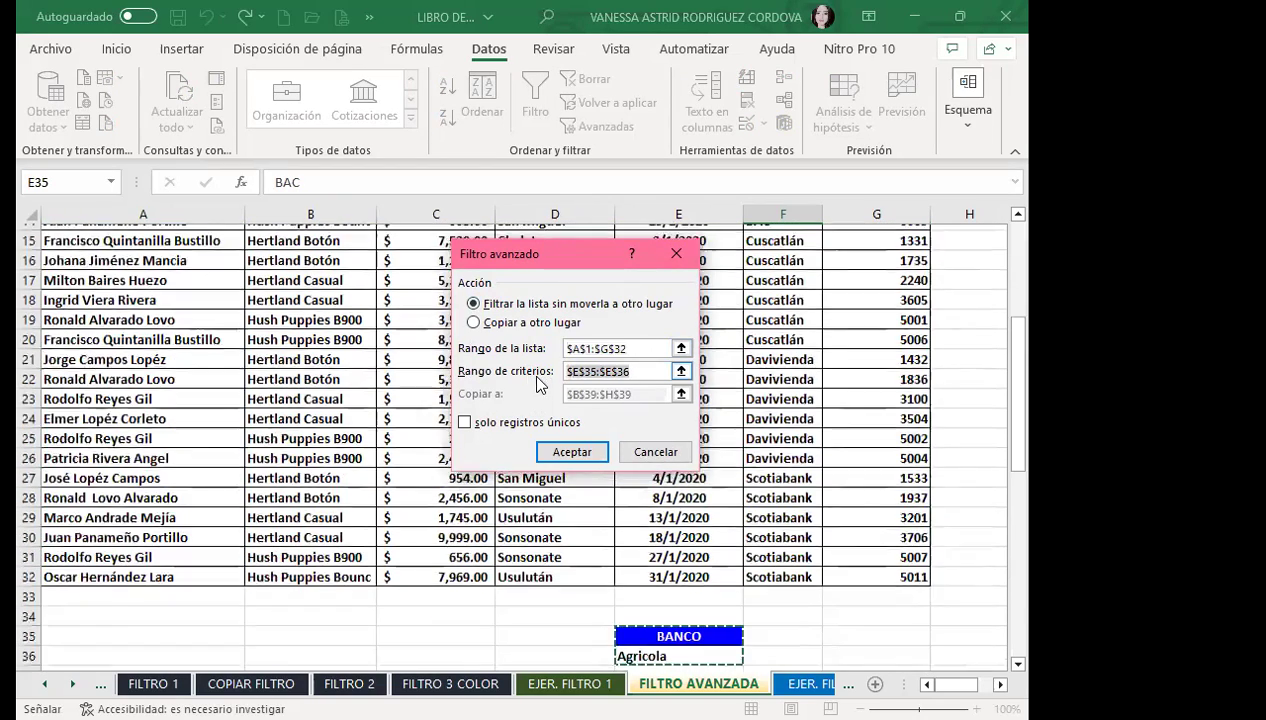
scroll(808, 420, "up", 4)
scroll(880, 540, "up", 1)
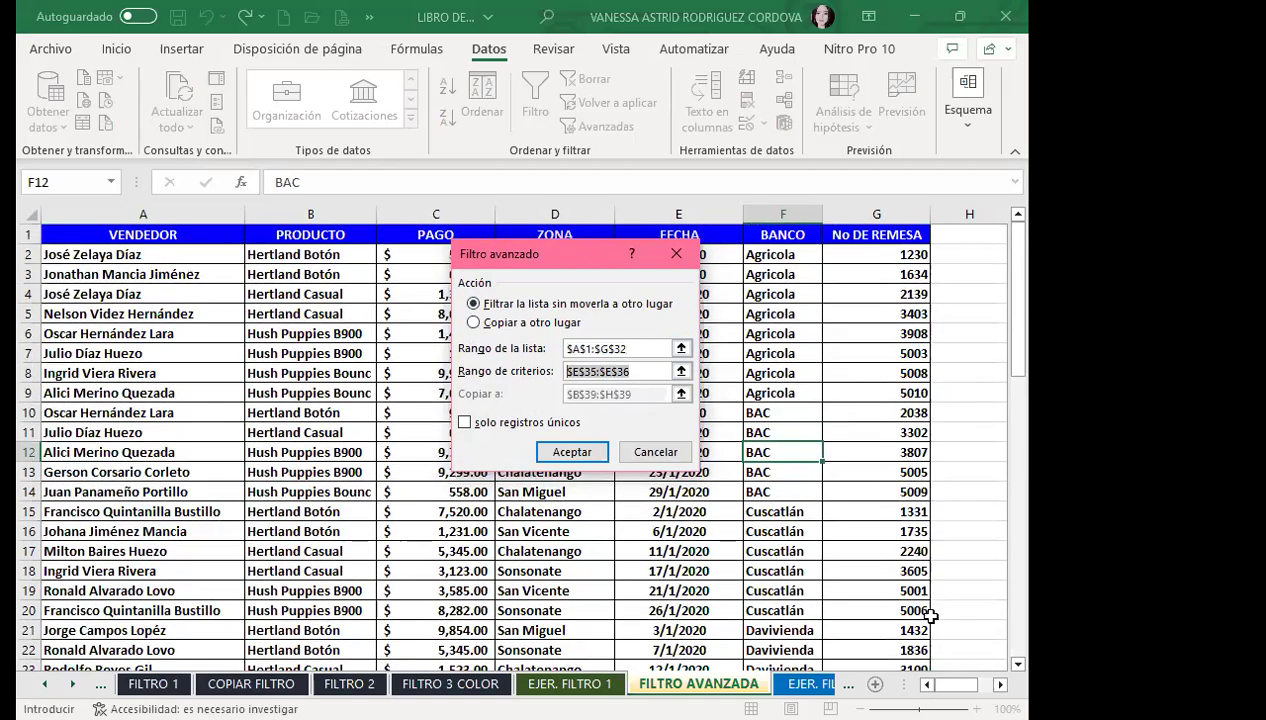
scroll(930, 615, "right", 1)
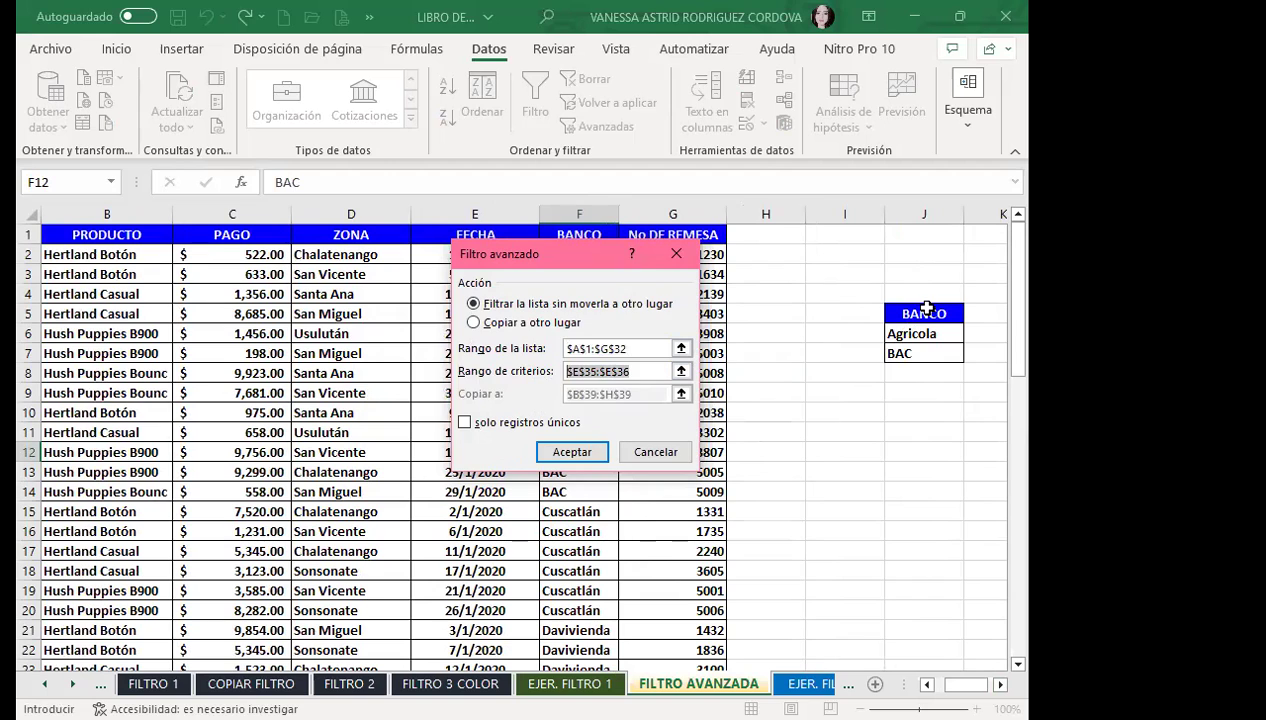
left_click(927, 310)
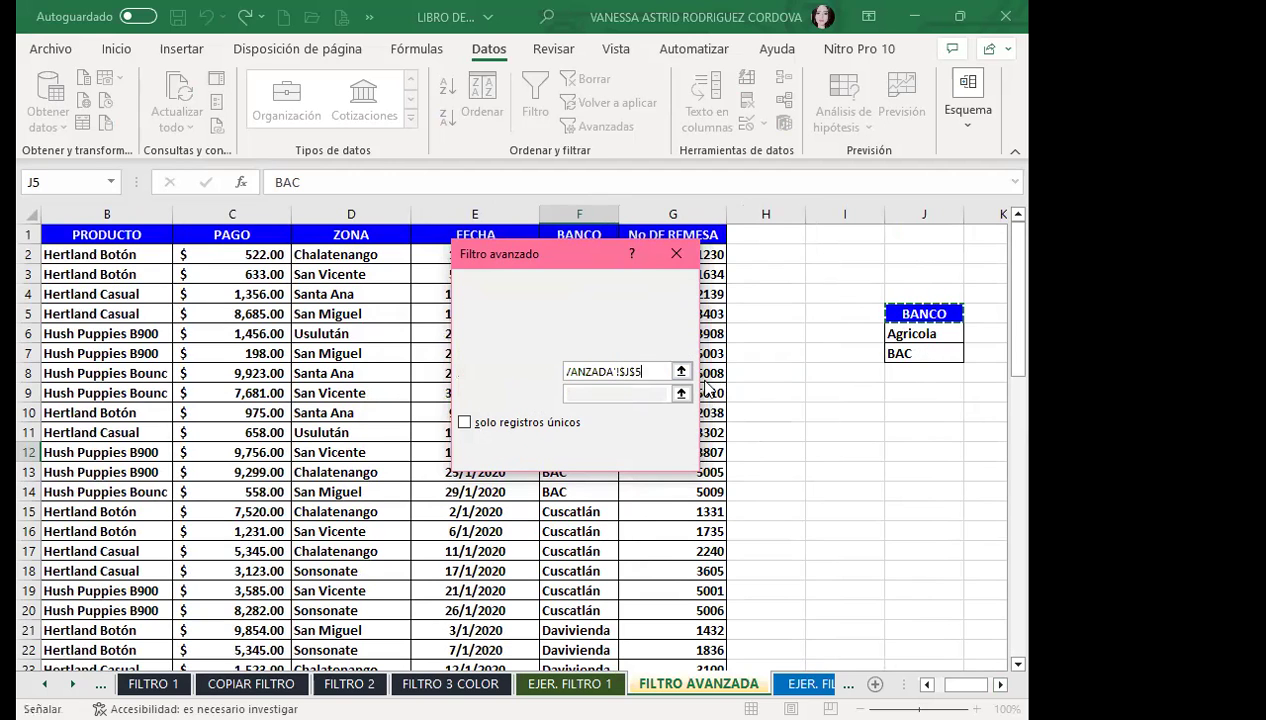
left_click(473, 322)
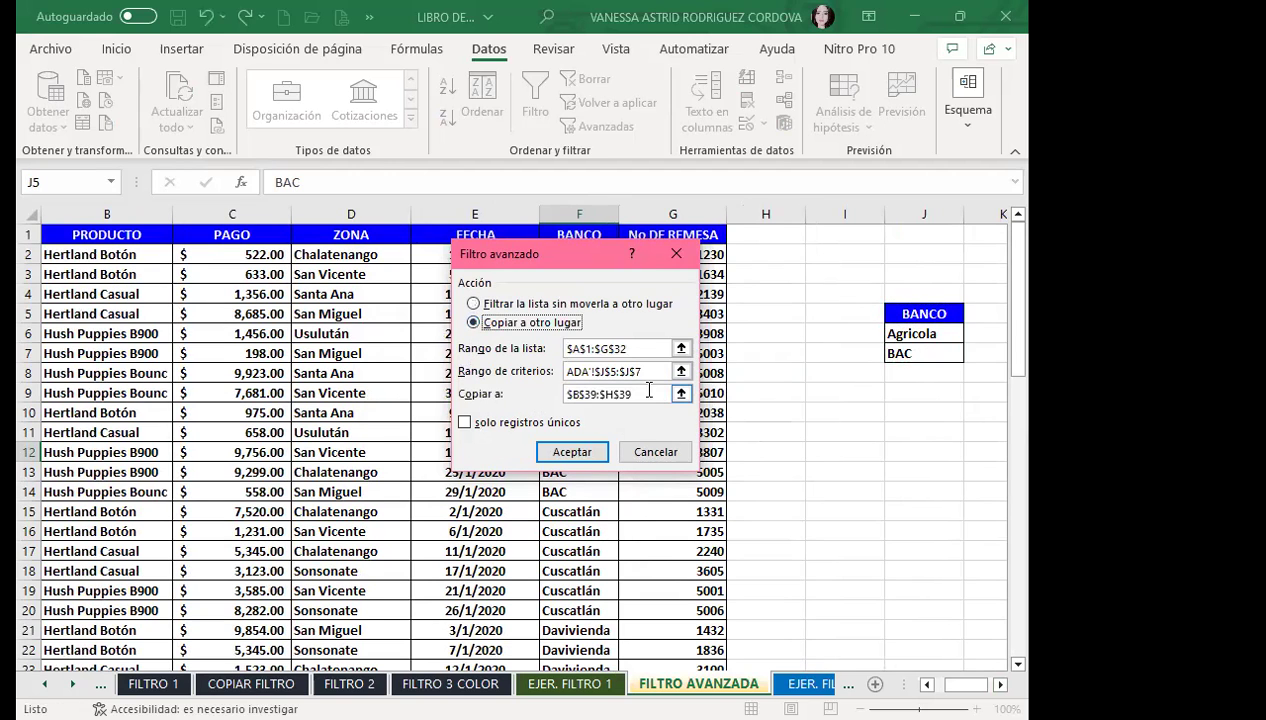
left_click(648, 393)
scroll(60, 440, "down", 9)
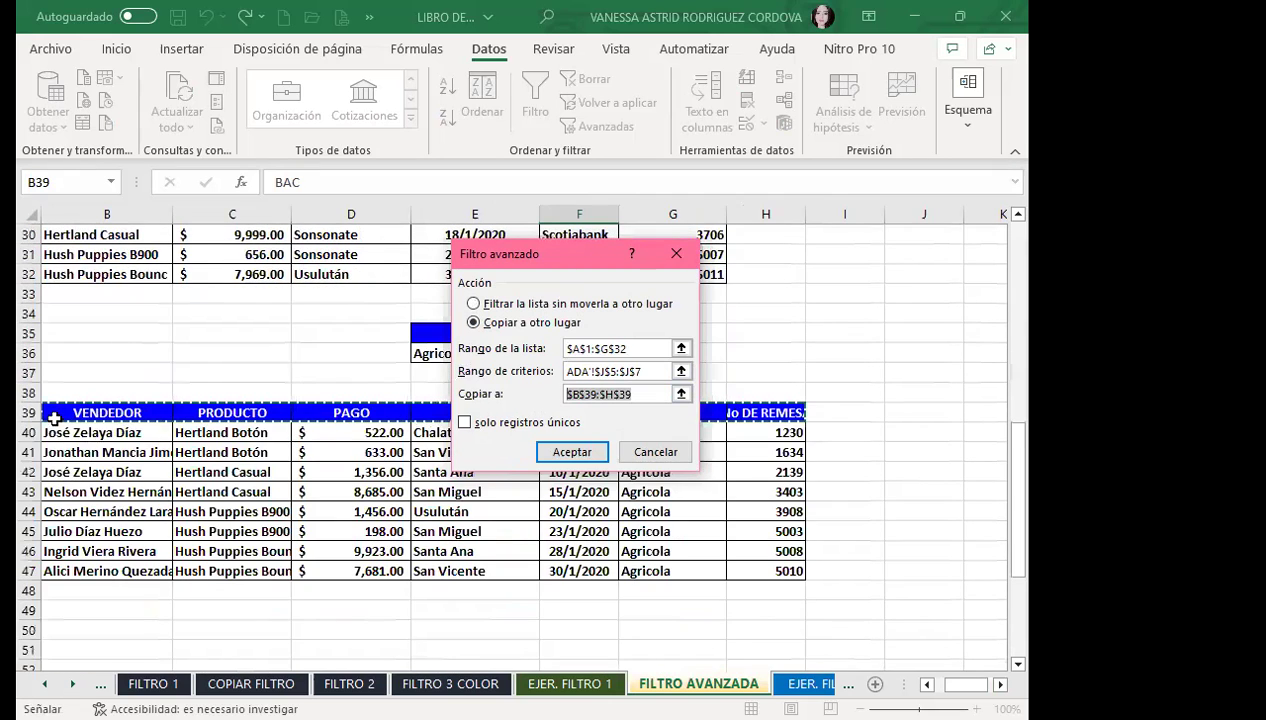
scroll(82, 482, "down", 2)
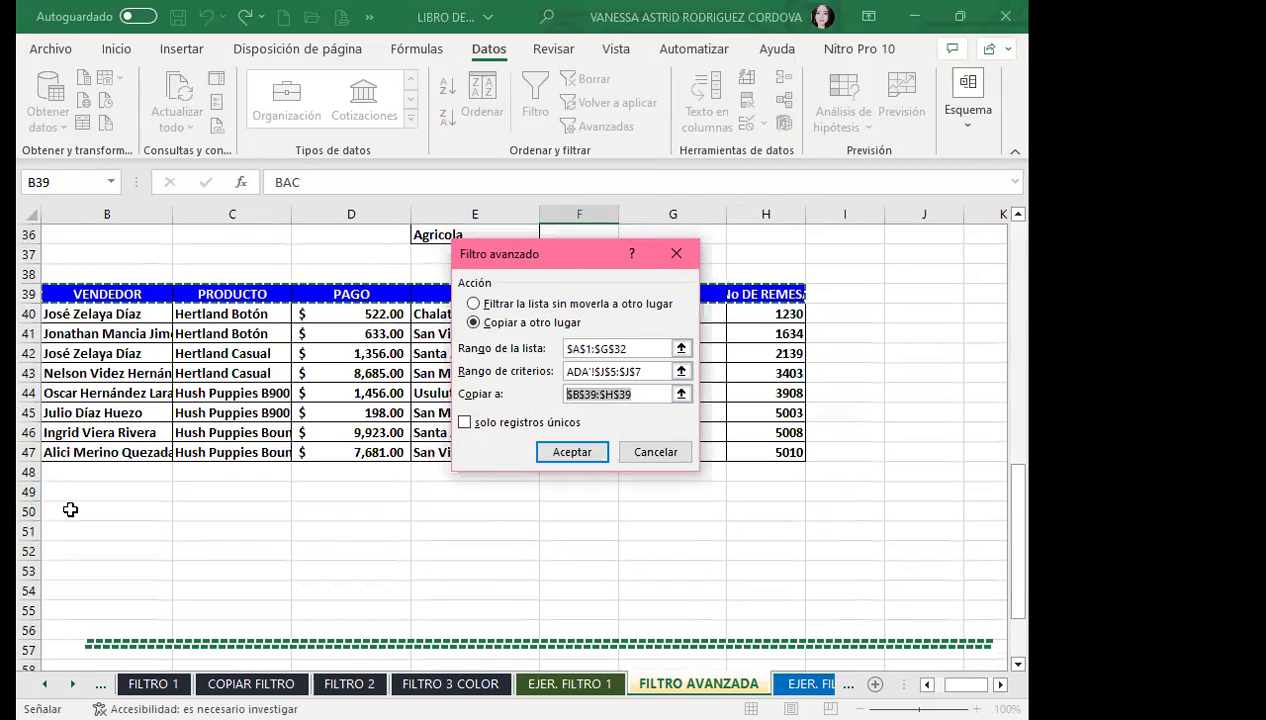
left_click(70, 510)
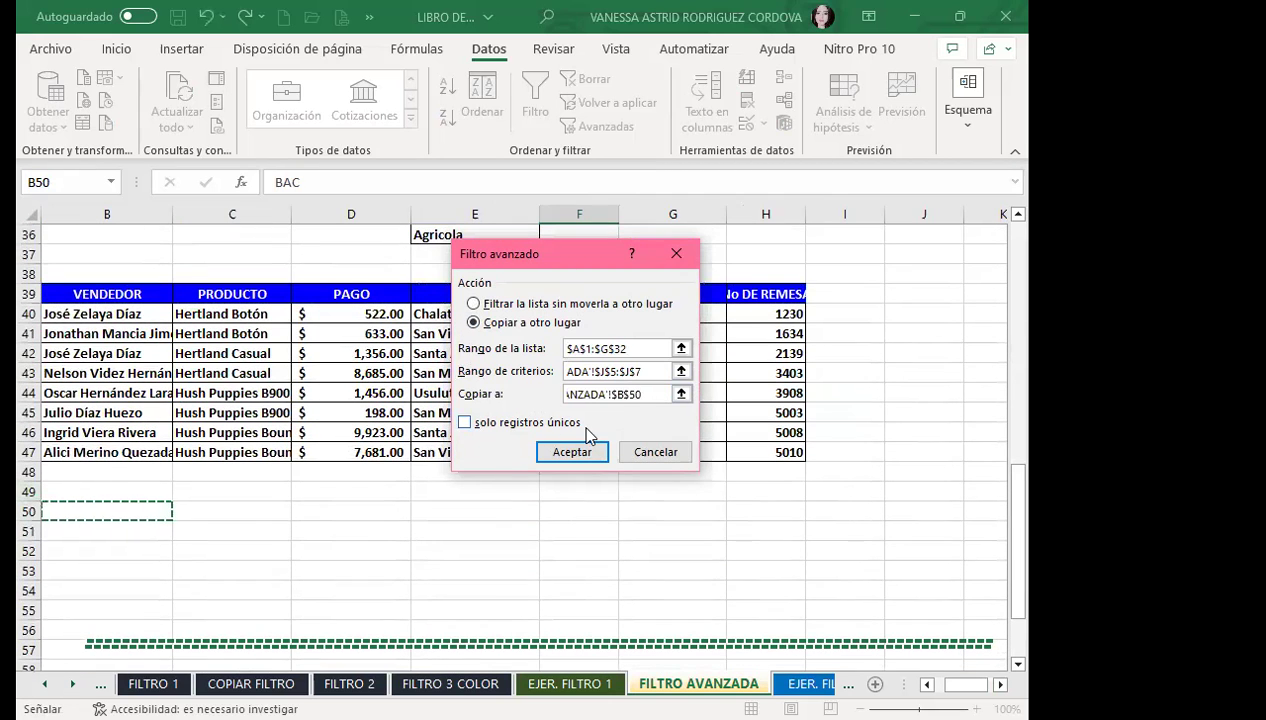
left_click(566, 452)
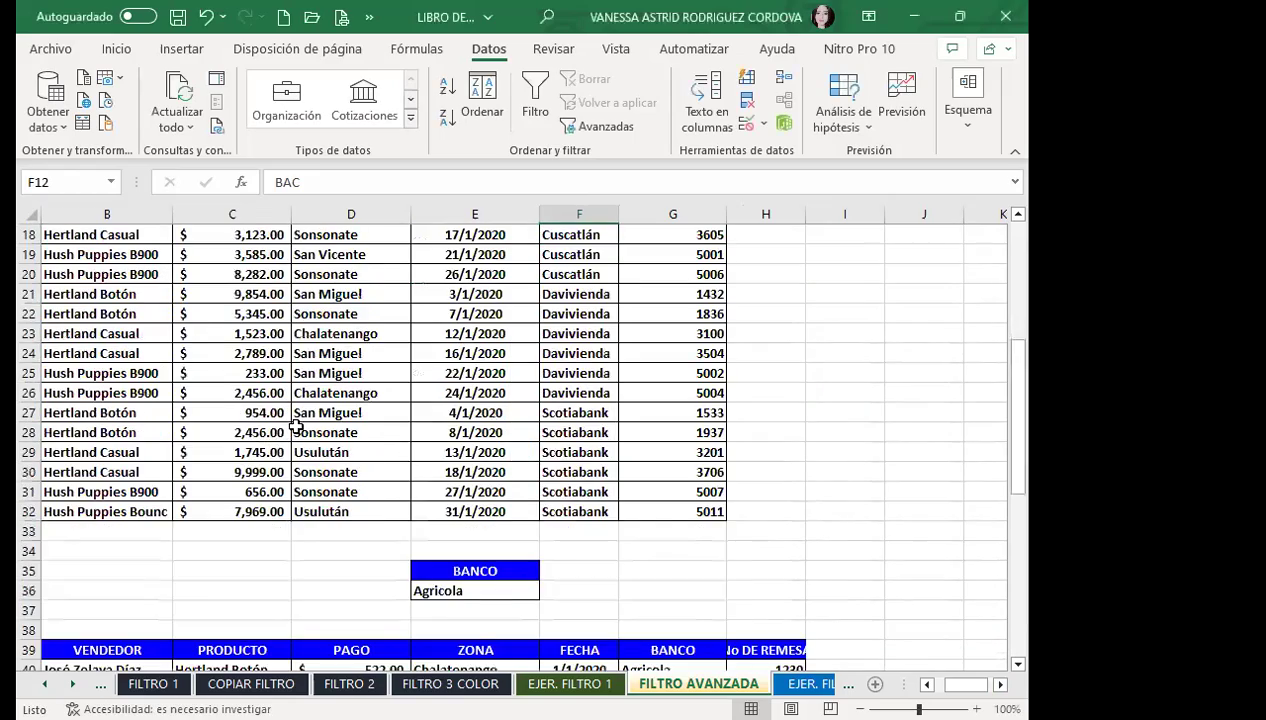
scroll(296, 427, "down", 4)
scroll(255, 427, "down", 5)
scroll(255, 425, "down", 2)
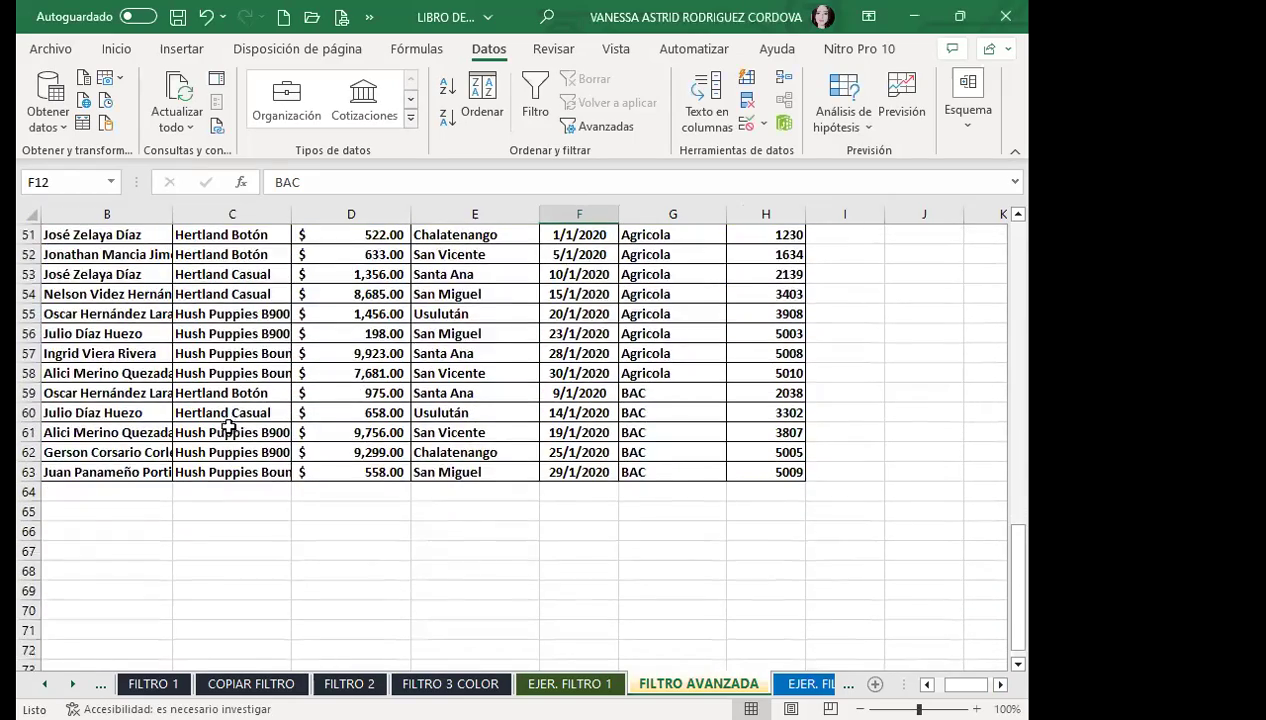
scroll(229, 427, "up", 2)
left_click(598, 452)
left_click(652, 446)
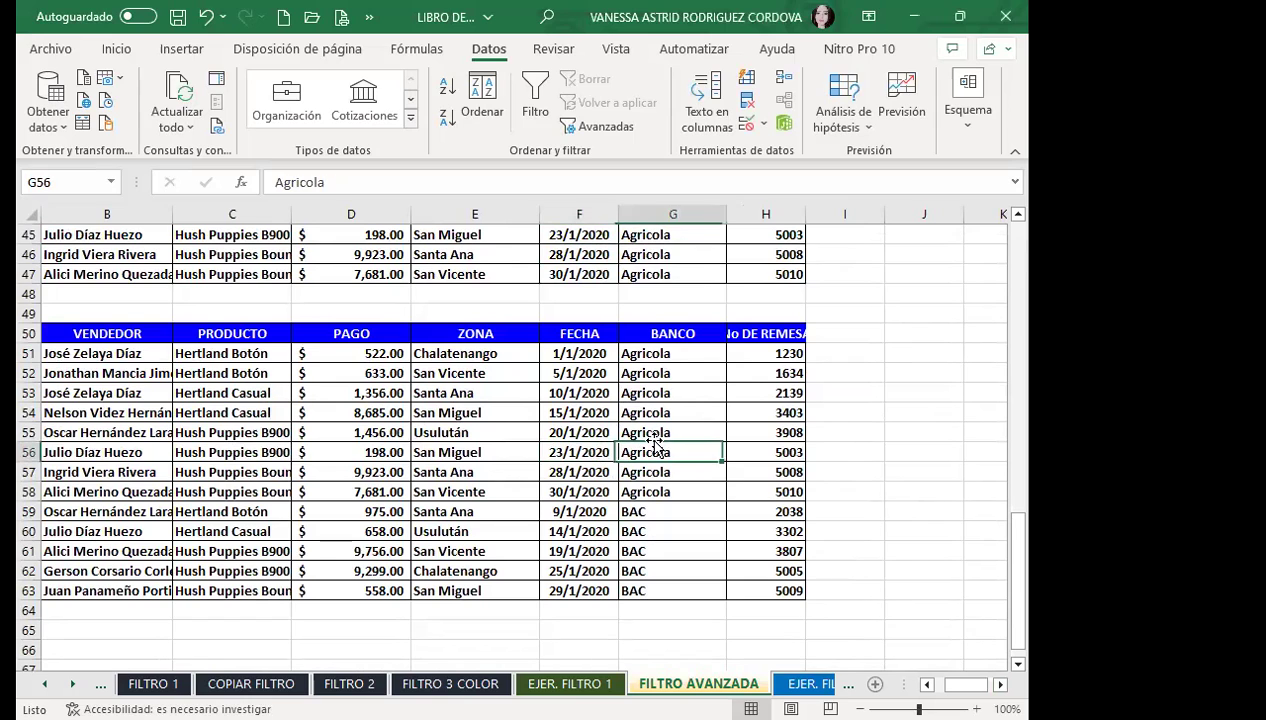
left_click(128, 50)
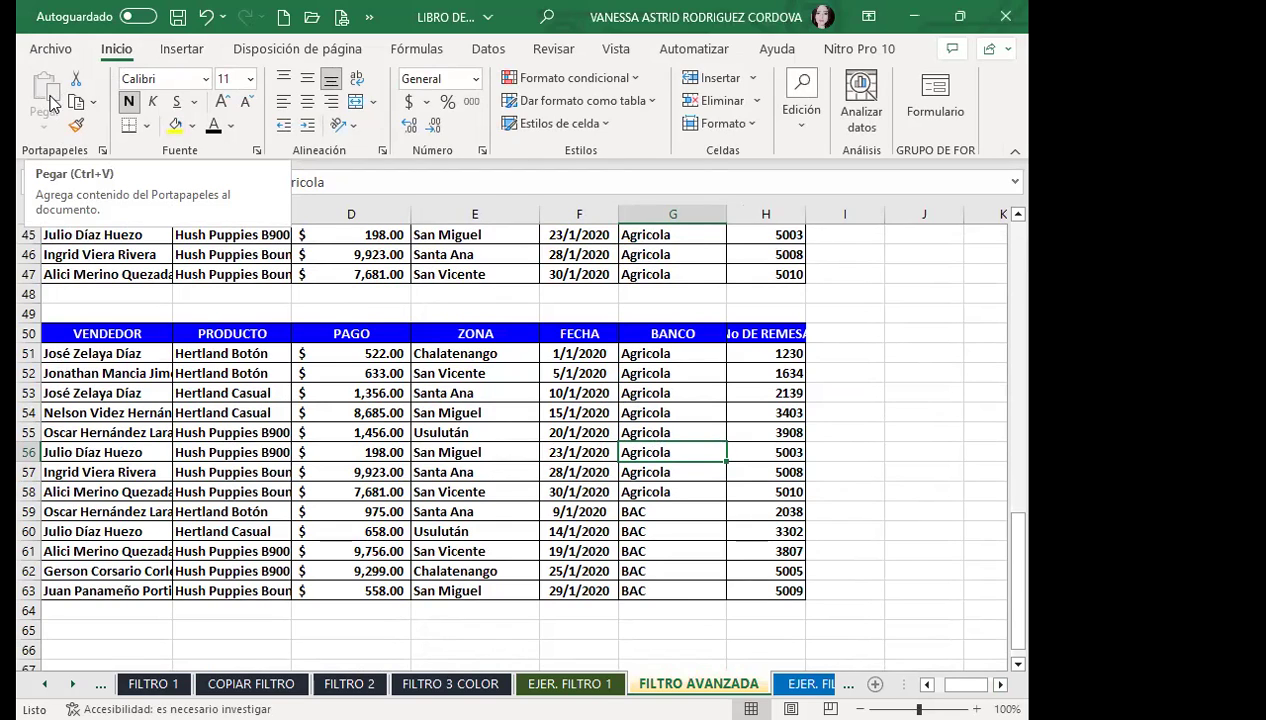
left_click(310, 432)
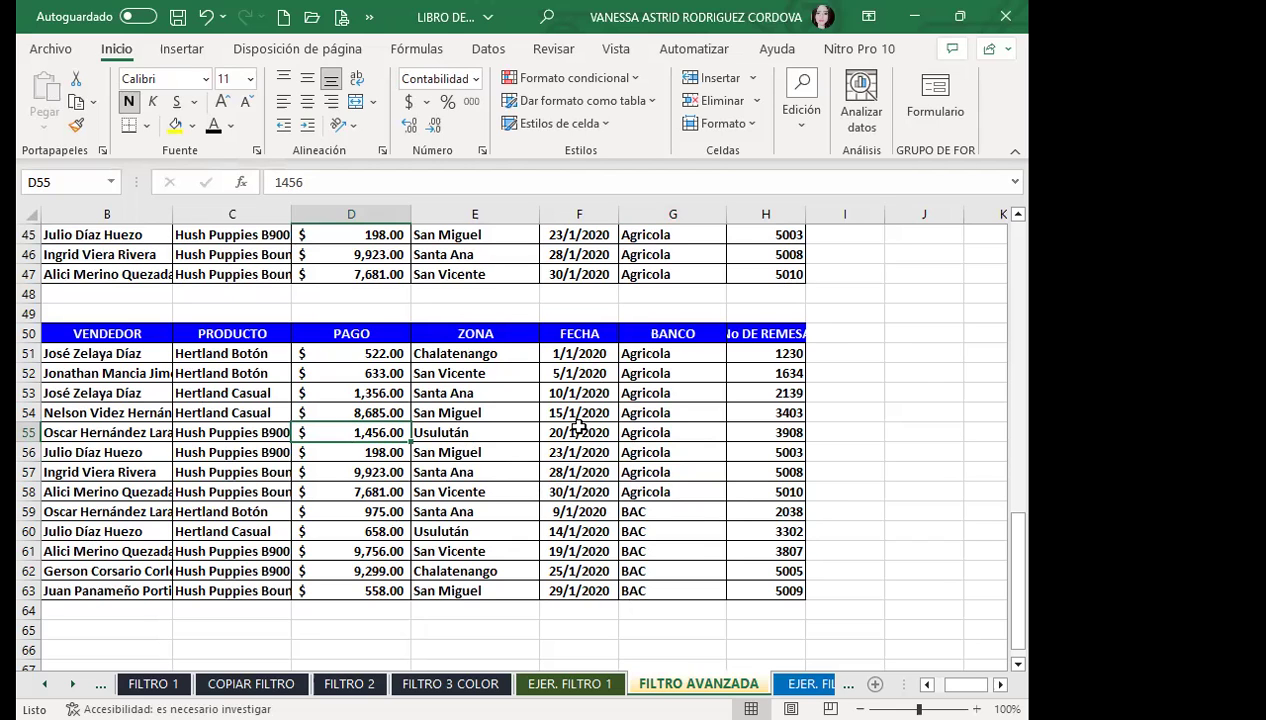
left_click(263, 446)
scroll(275, 425, "up", 15)
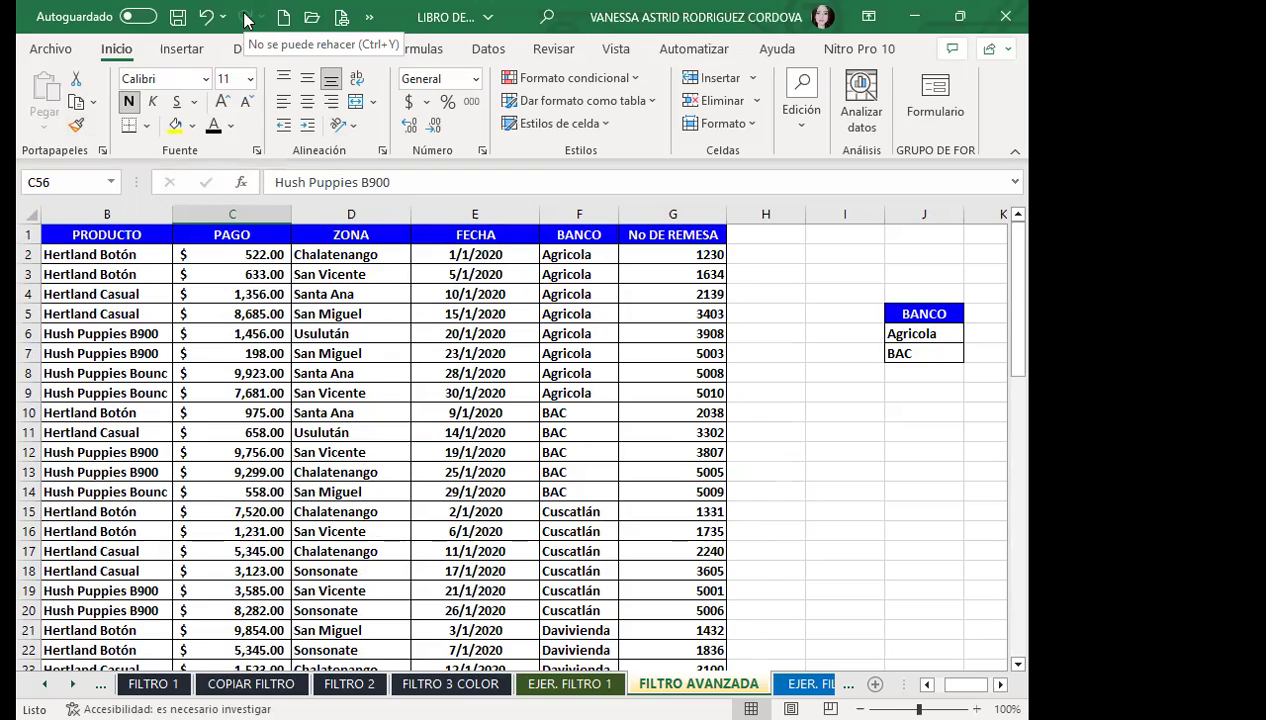
scroll(504, 455, "down", 4)
scroll(505, 466, "down", 4)
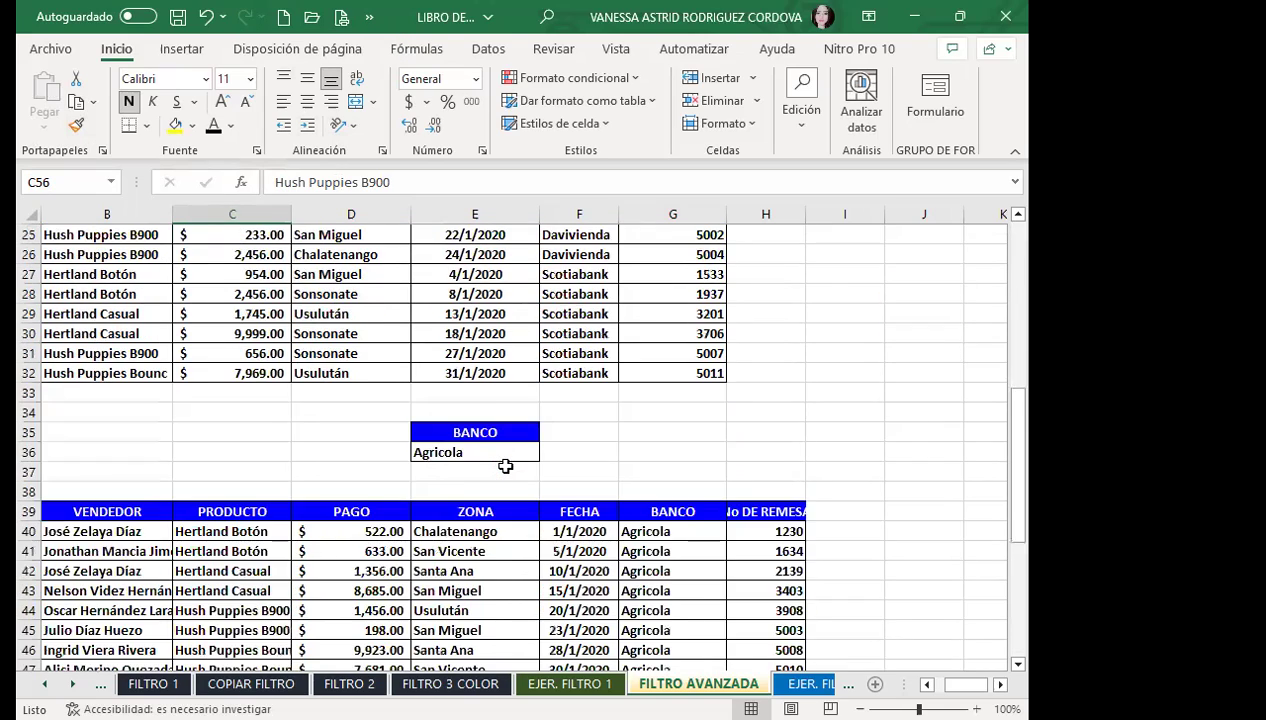
scroll(505, 466, "down", 6)
scroll(505, 466, "down", 2)
left_click(425, 432)
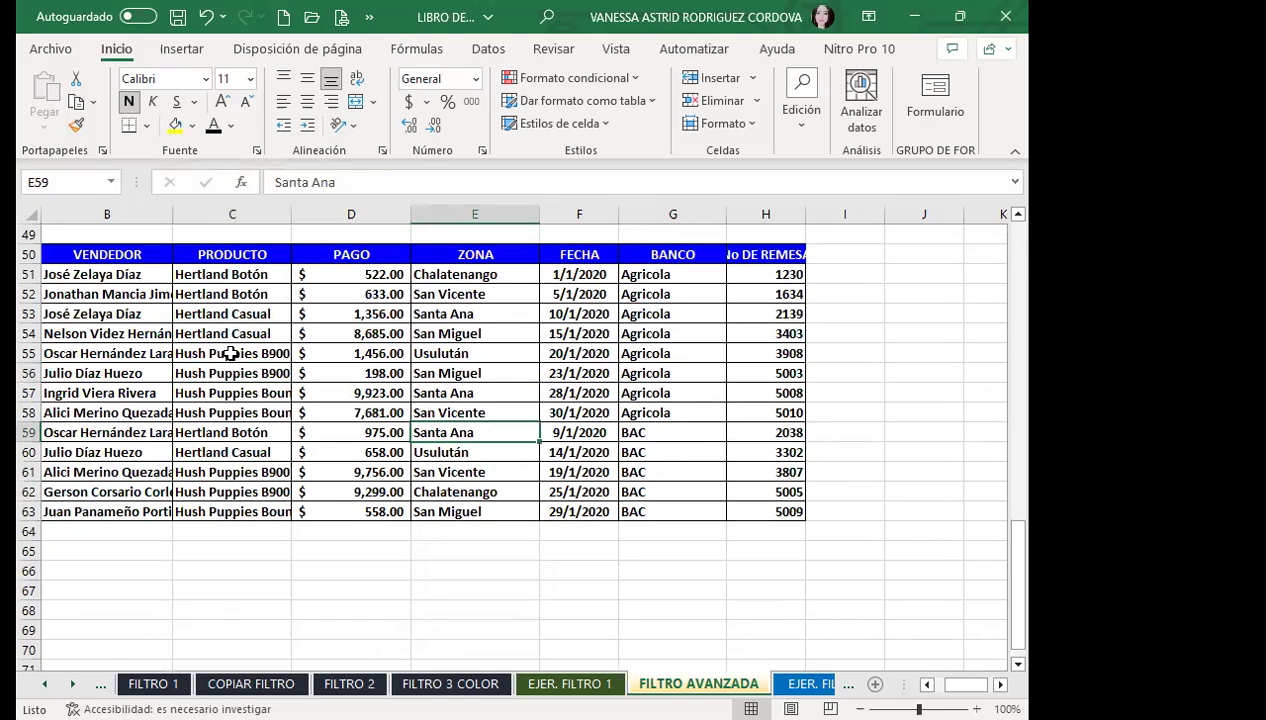
left_click(229, 353)
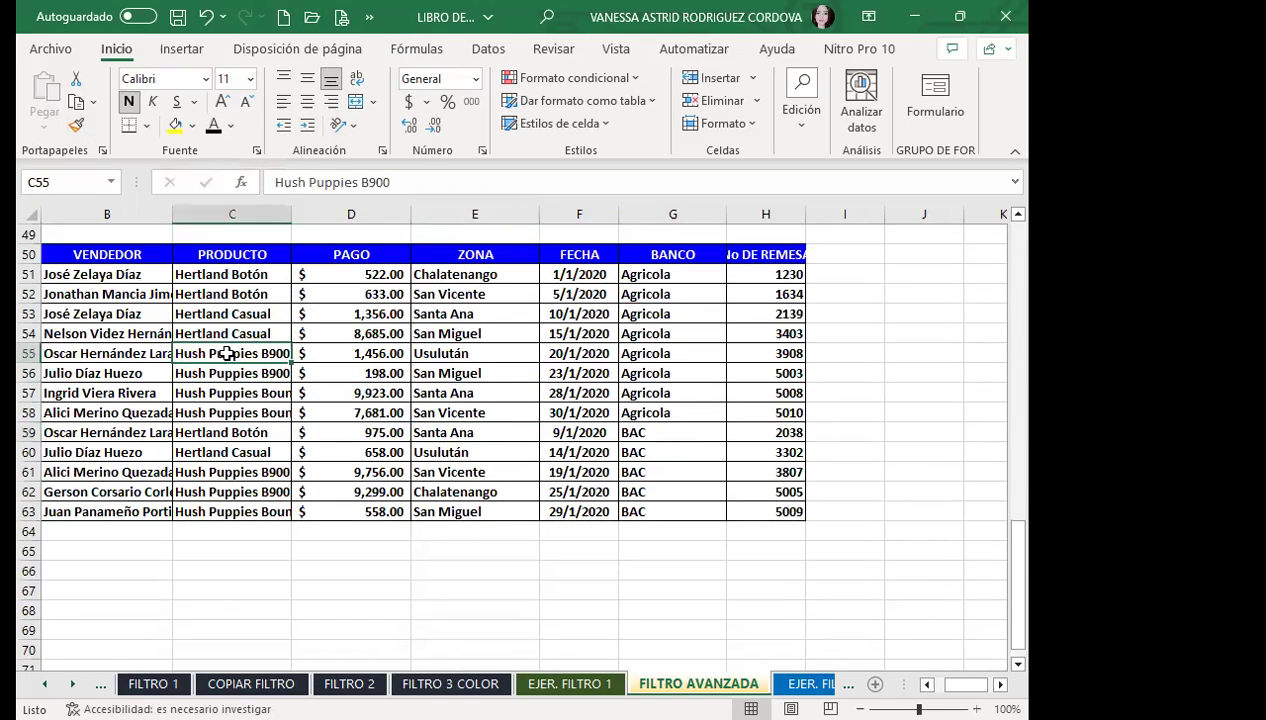
left_click(690, 470)
scroll(676, 467, "up", 6)
scroll(676, 467, "up", 7)
scroll(676, 467, "up", 3)
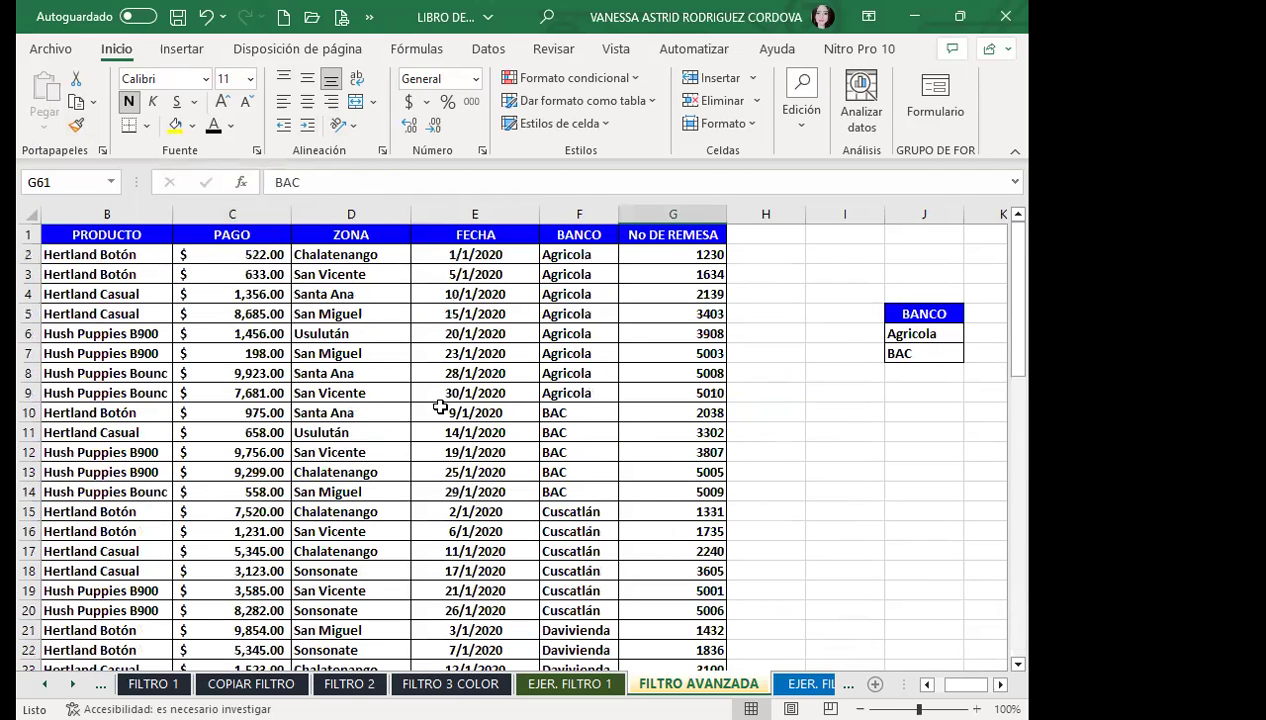
left_click(430, 407)
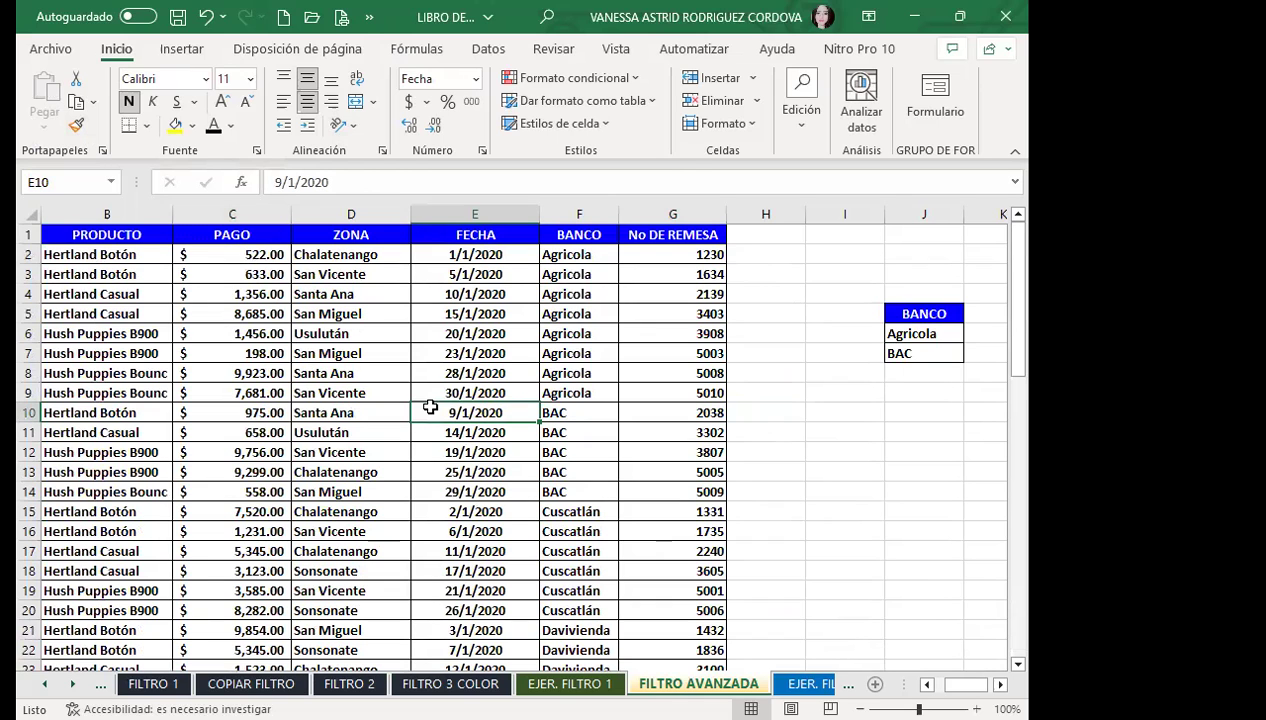
scroll(430, 400, "down", 2)
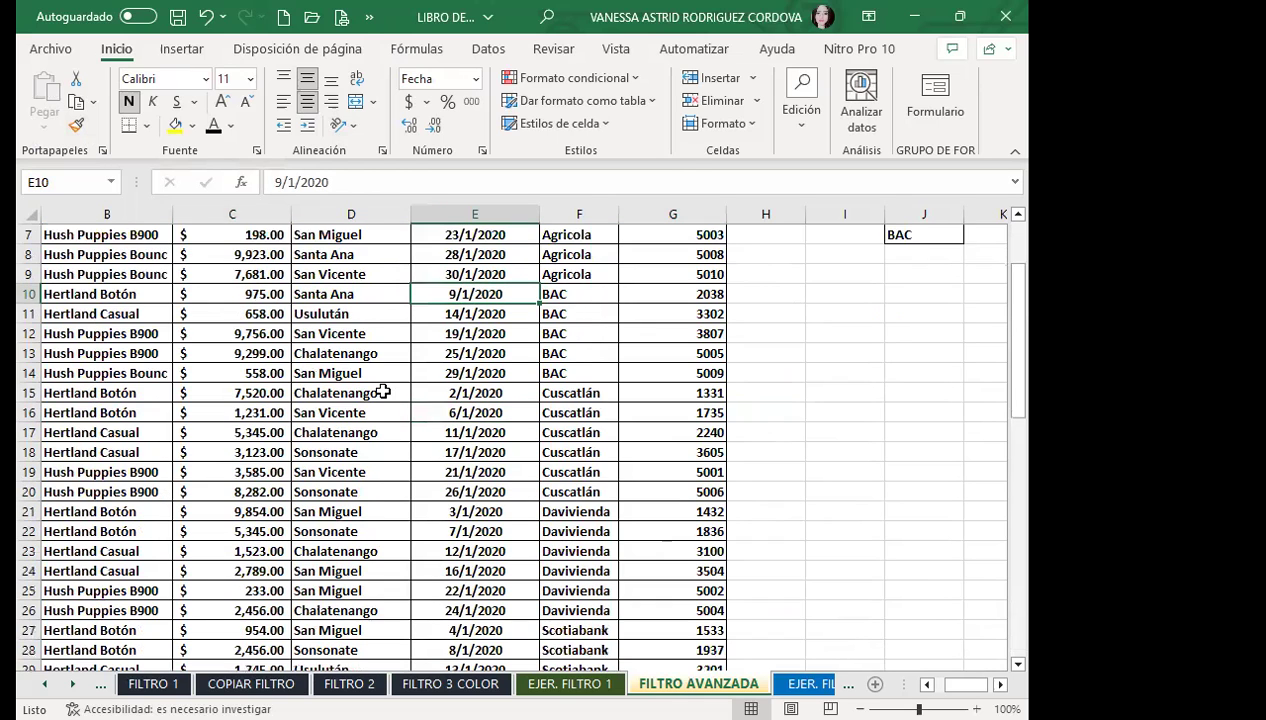
scroll(425, 393, "down", 2)
scroll(383, 392, "down", 3)
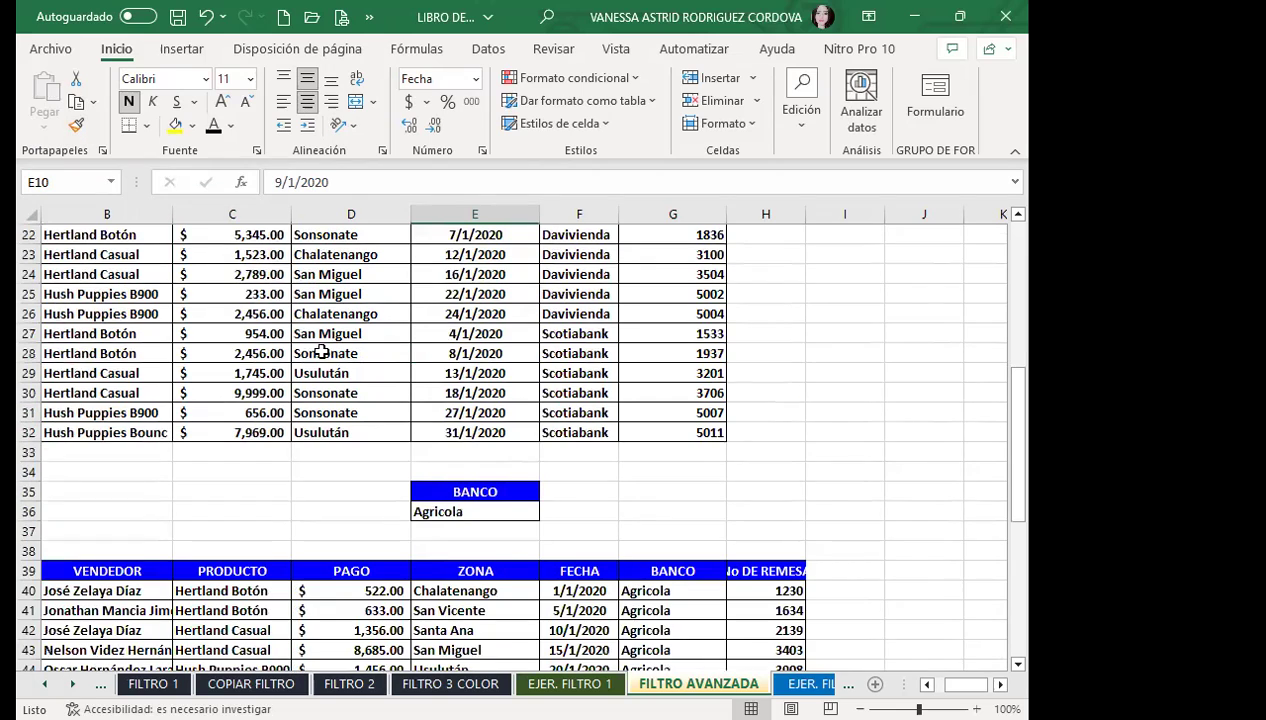
scroll(531, 398, "down", 3)
scroll(545, 413, "down", 4)
scroll(545, 413, "down", 4)
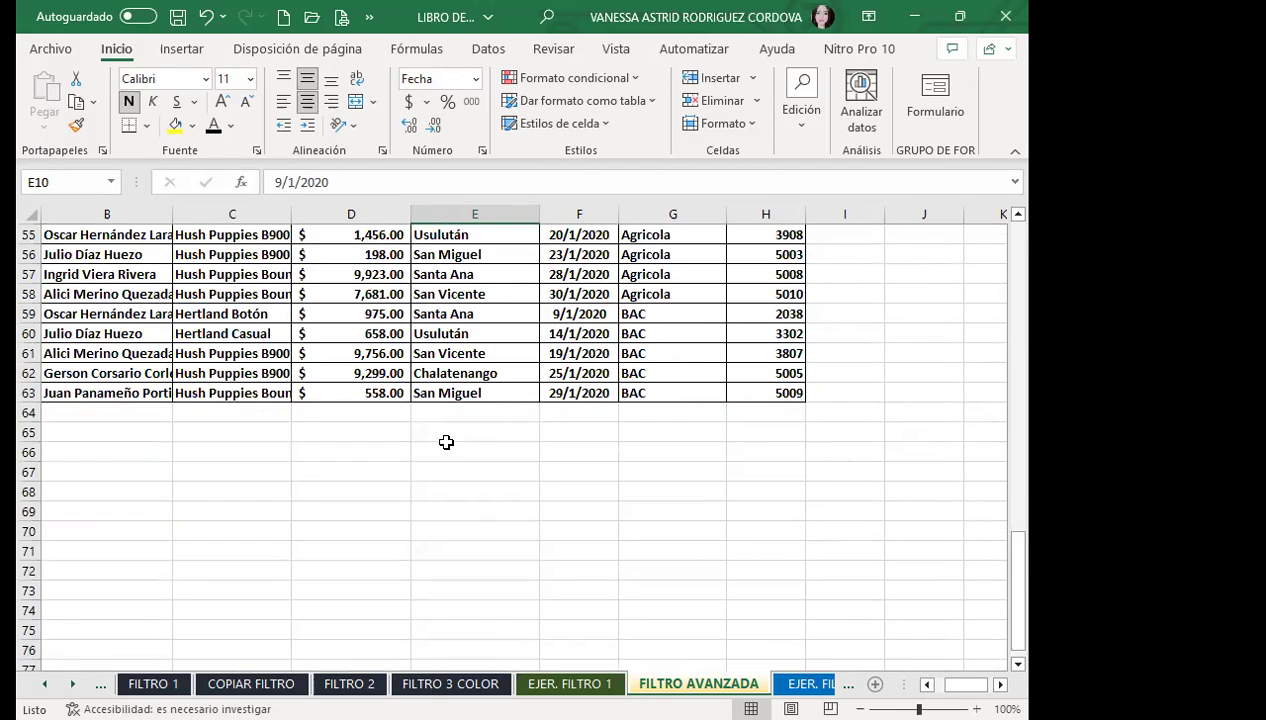
left_click(450, 441)
scroll(466, 424, "up", 2)
left_click(490, 428)
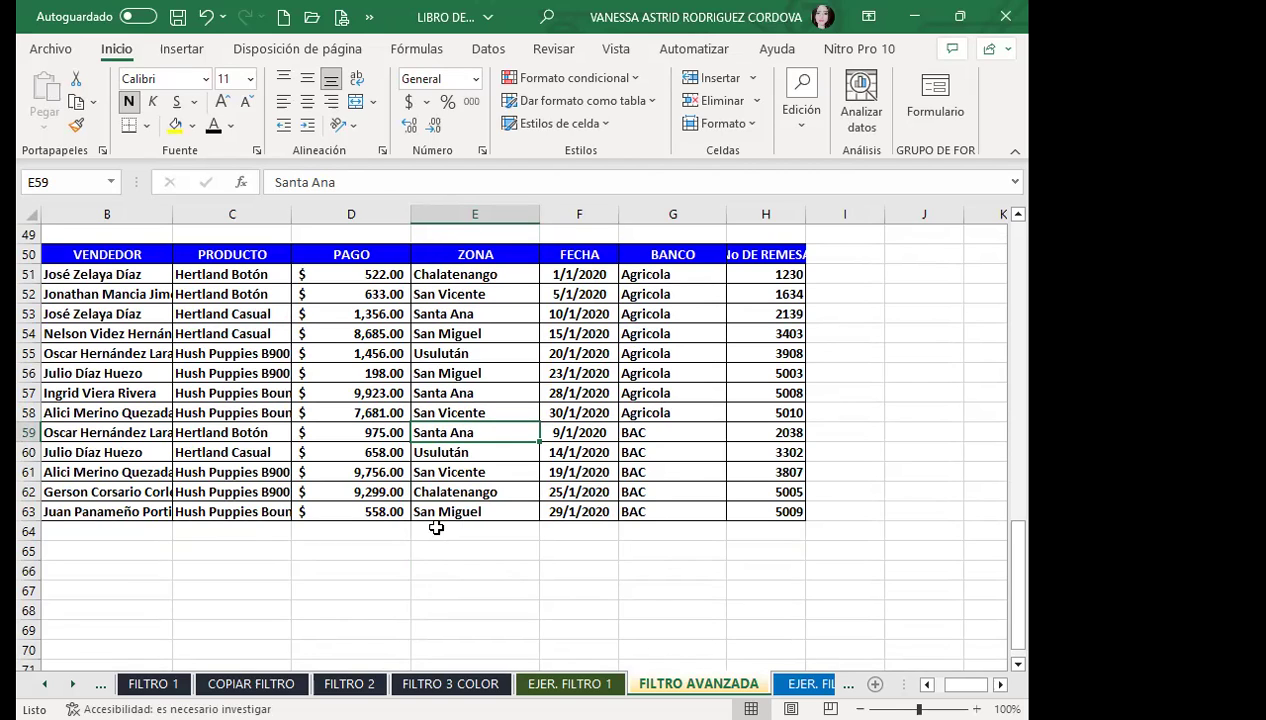
scroll(436, 527, "up", 1)
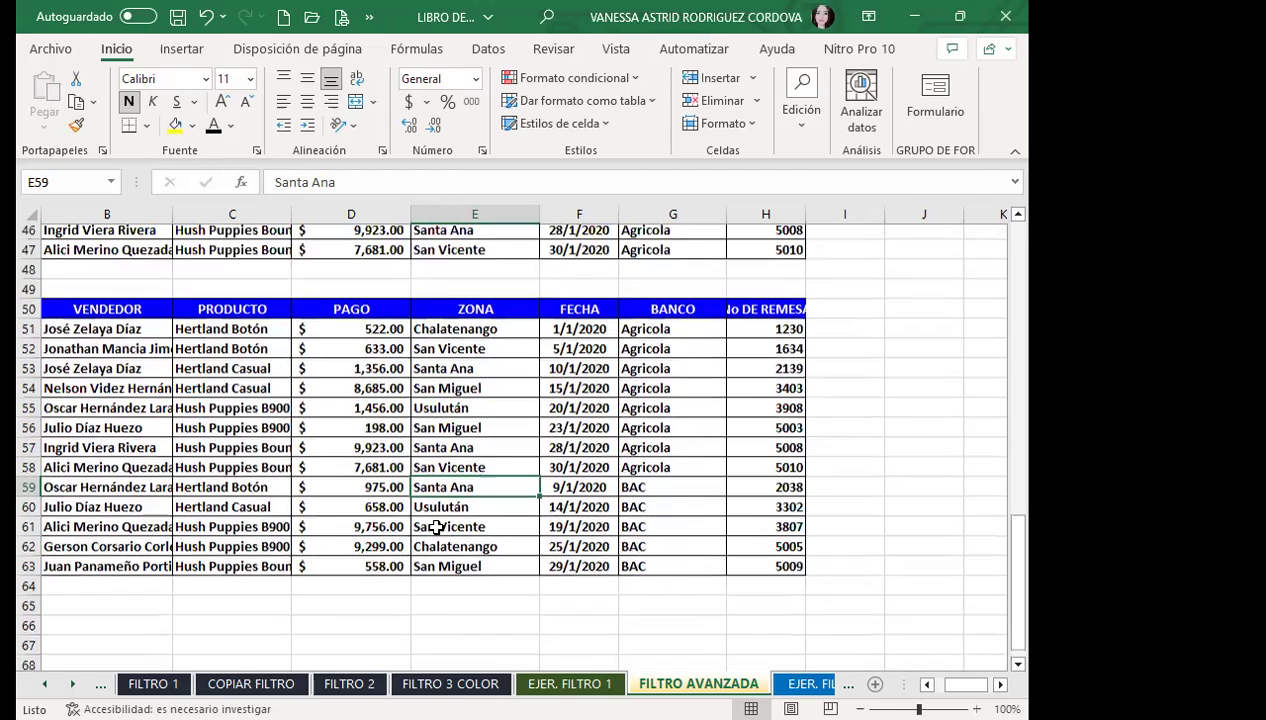
scroll(436, 527, "up", 1)
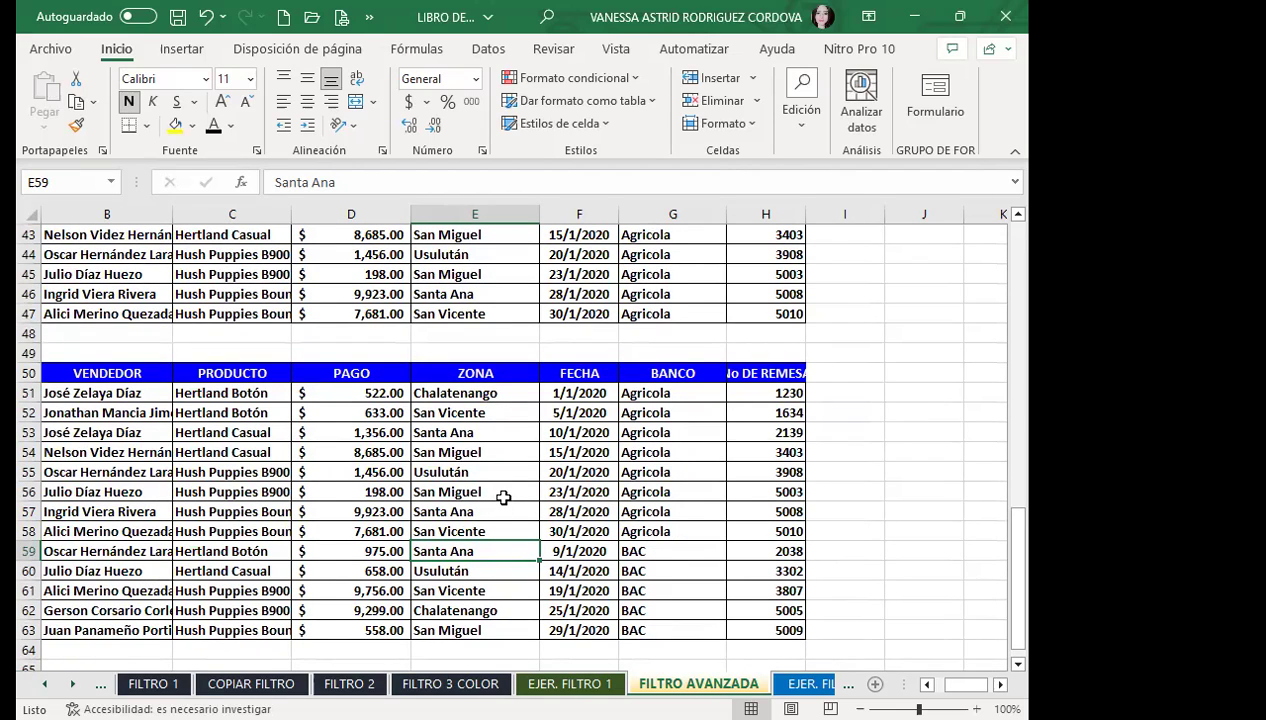
left_click(480, 506)
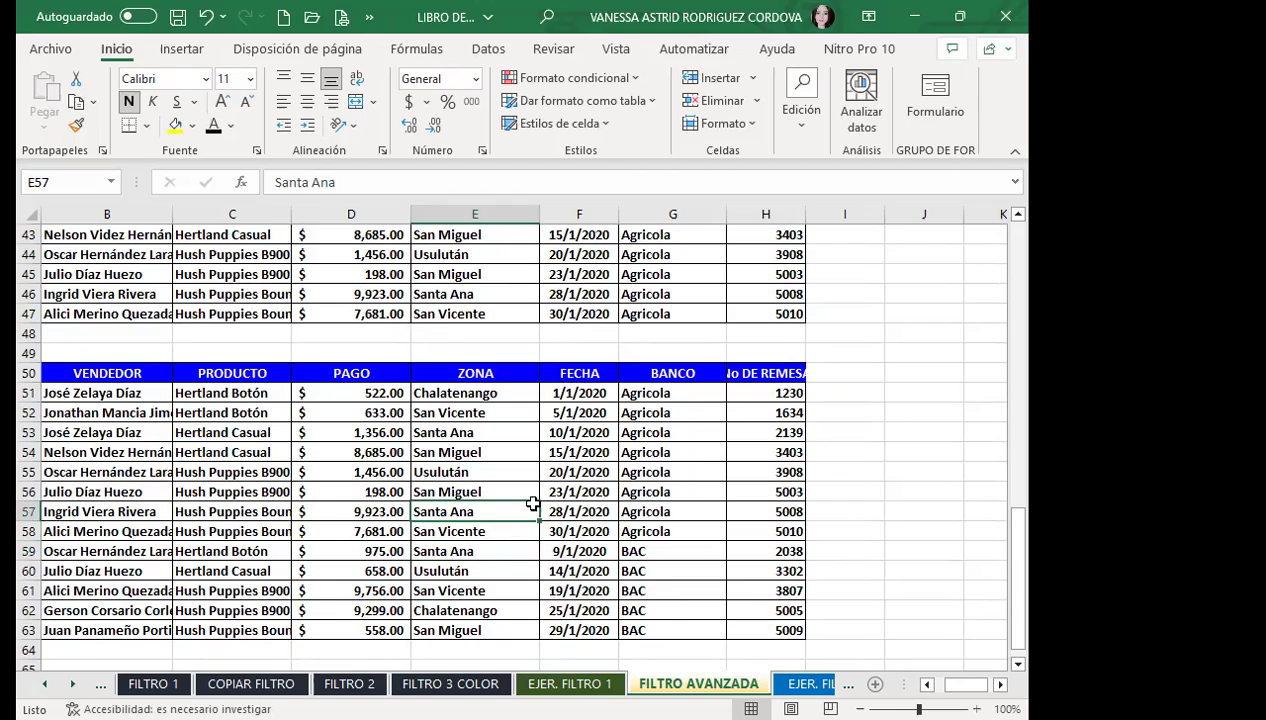
scroll(555, 500, "up", 1)
scroll(571, 502, "up", 6)
scroll(573, 500, "up", 5)
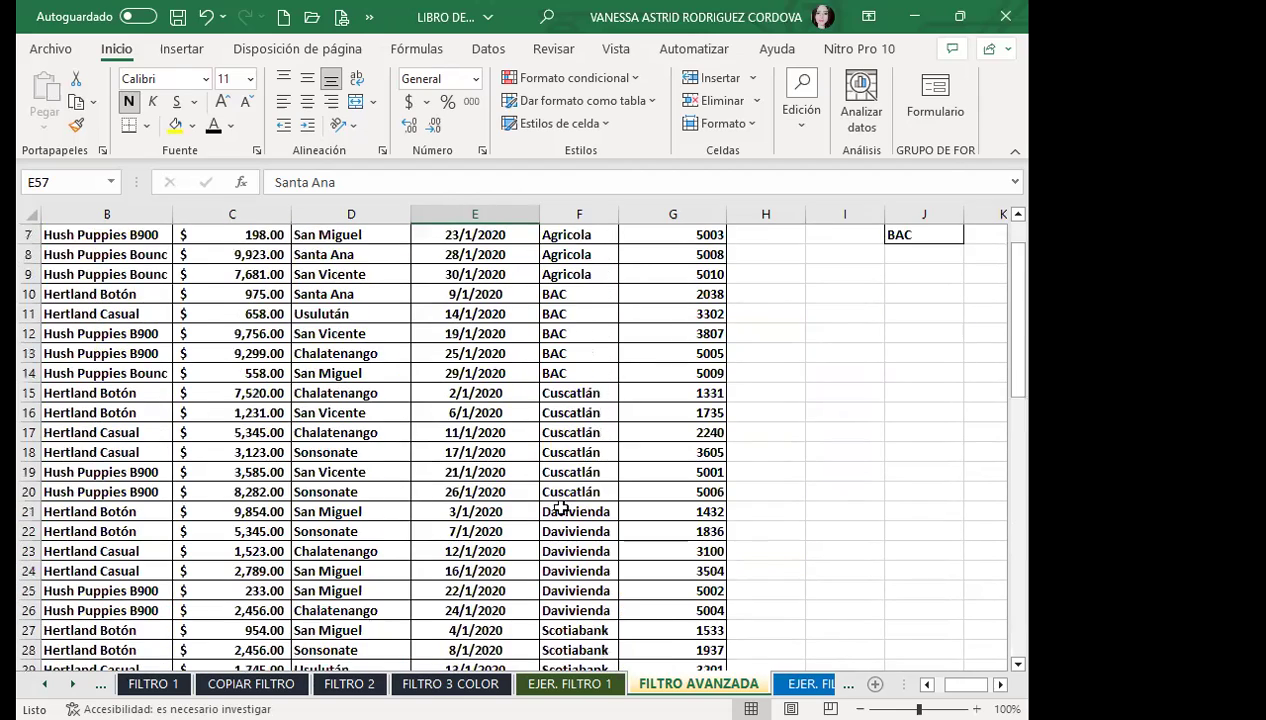
scroll(470, 515, "down", 3)
scroll(459, 546, "down", 1)
left_click_drag(465, 551, 497, 587)
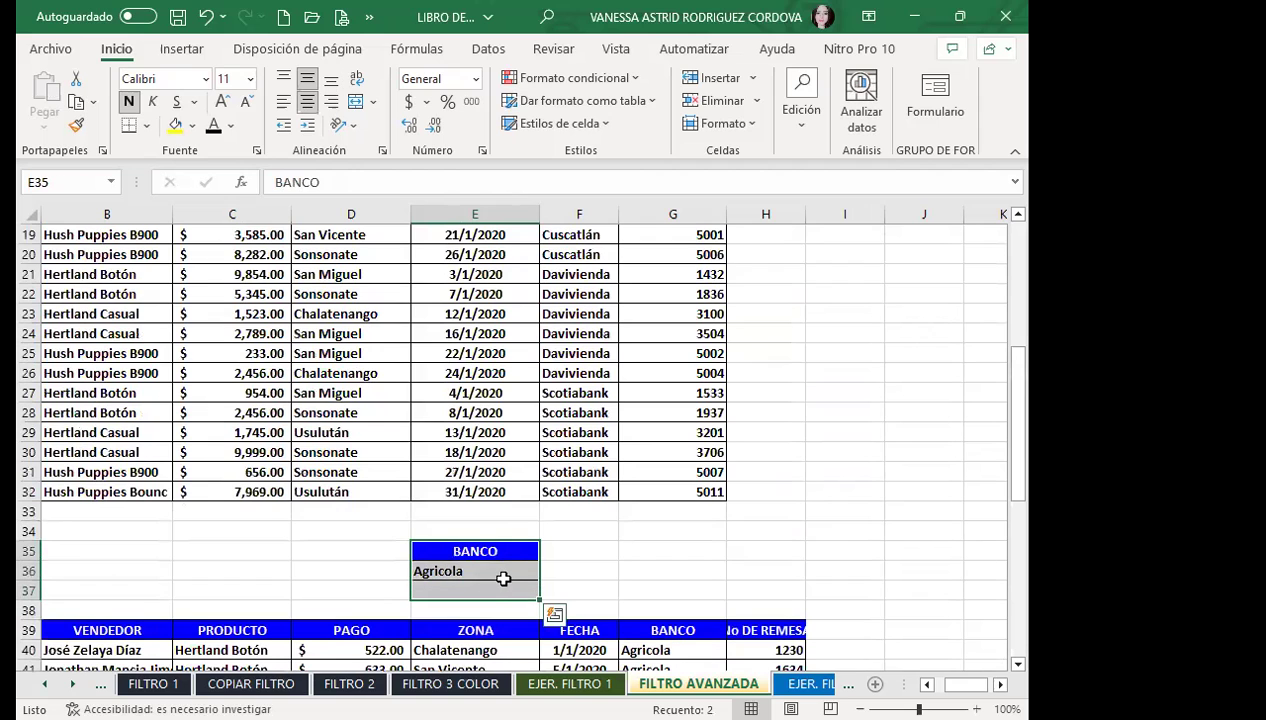
scroll(535, 513, "up", 6)
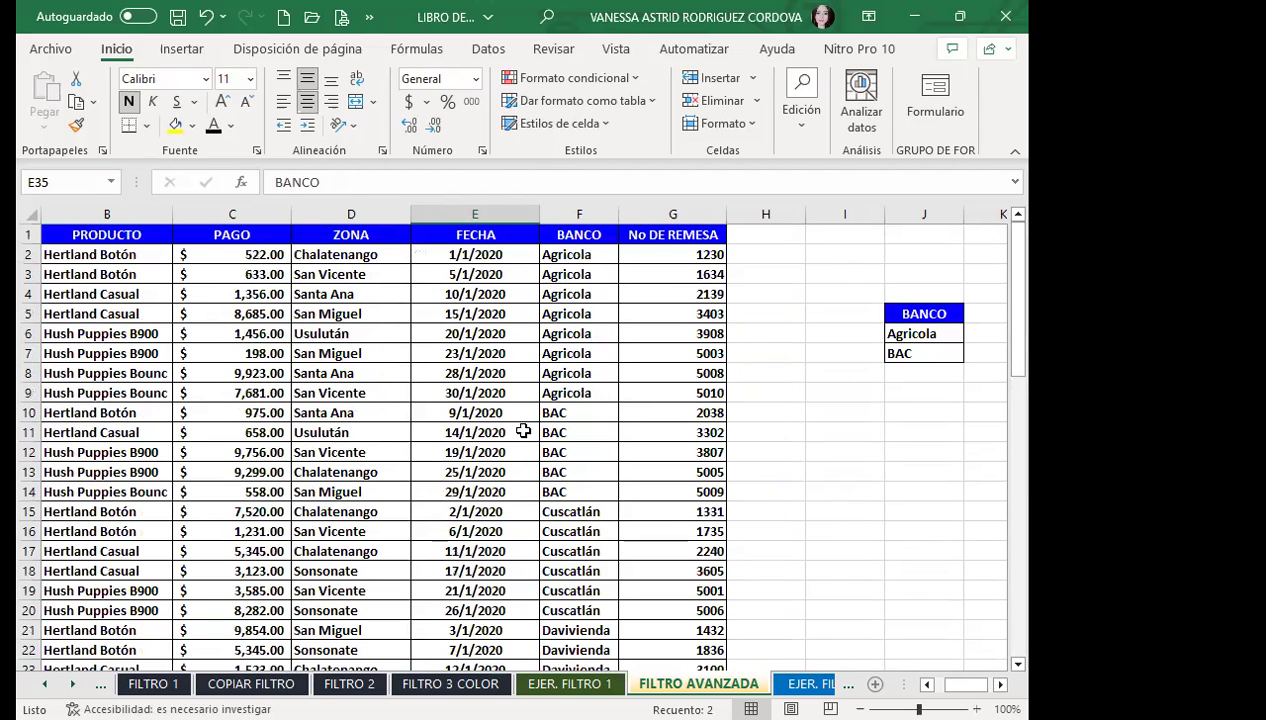
scroll(509, 488, "down", 5)
scroll(521, 470, "down", 3)
left_click_drag(521, 472, 521, 462)
left_click(521, 465)
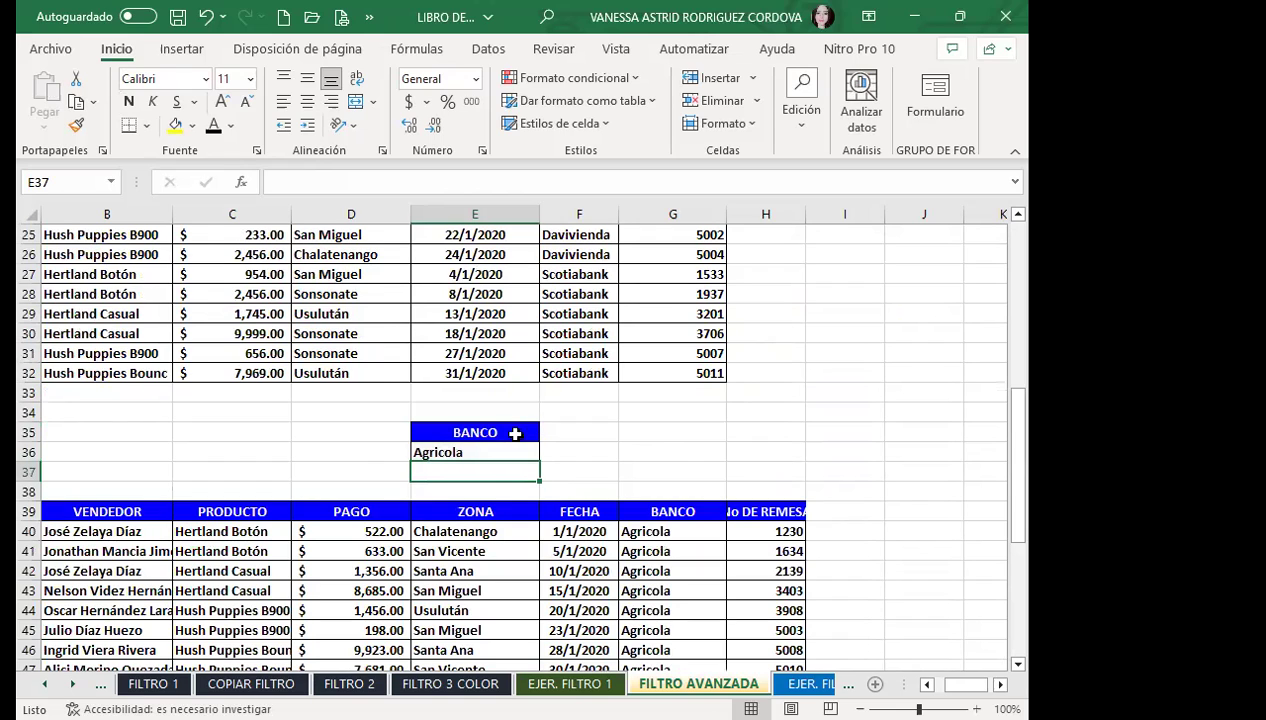
left_click_drag(492, 431, 503, 454)
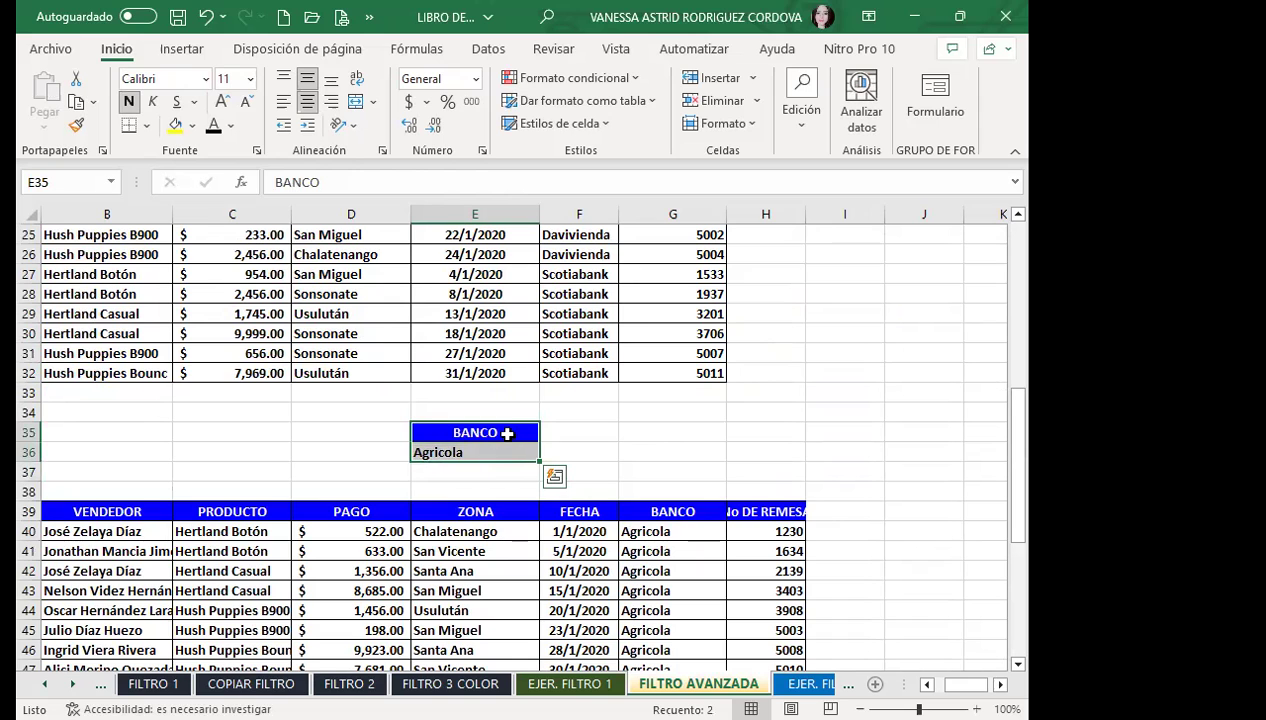
scroll(580, 412, "down", 1)
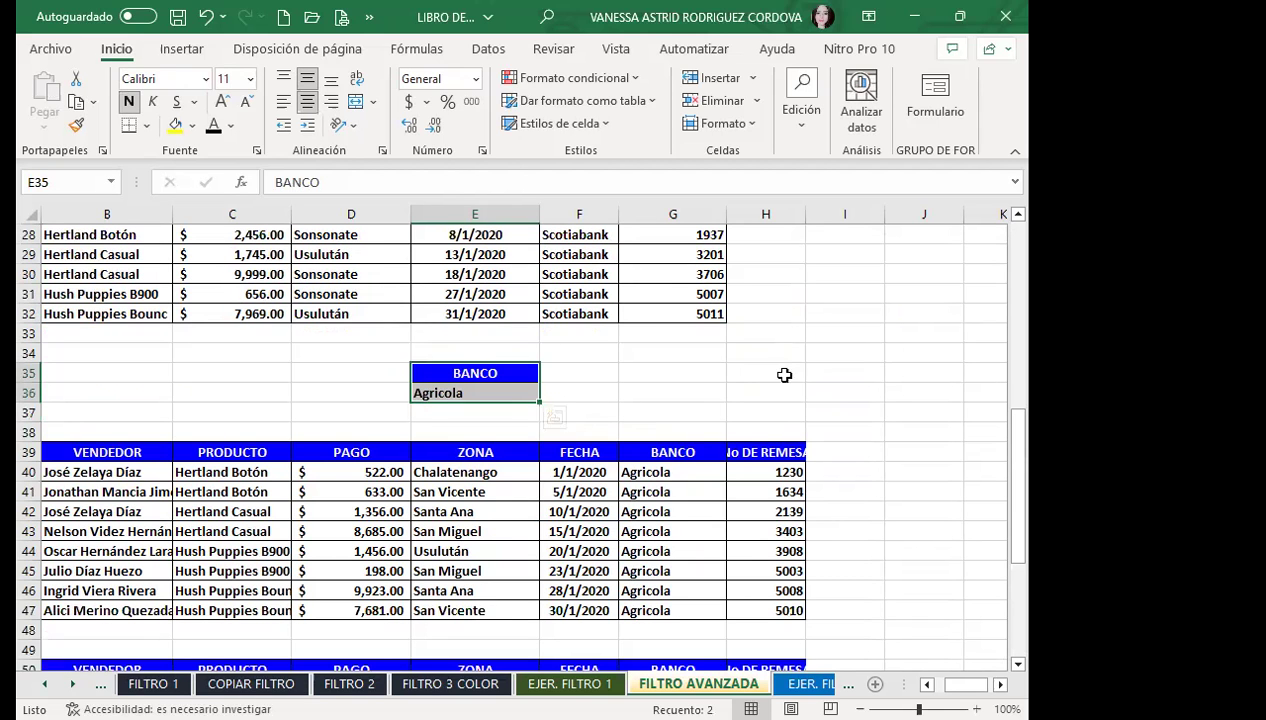
left_click(277, 395)
scroll(313, 391, "up", 5)
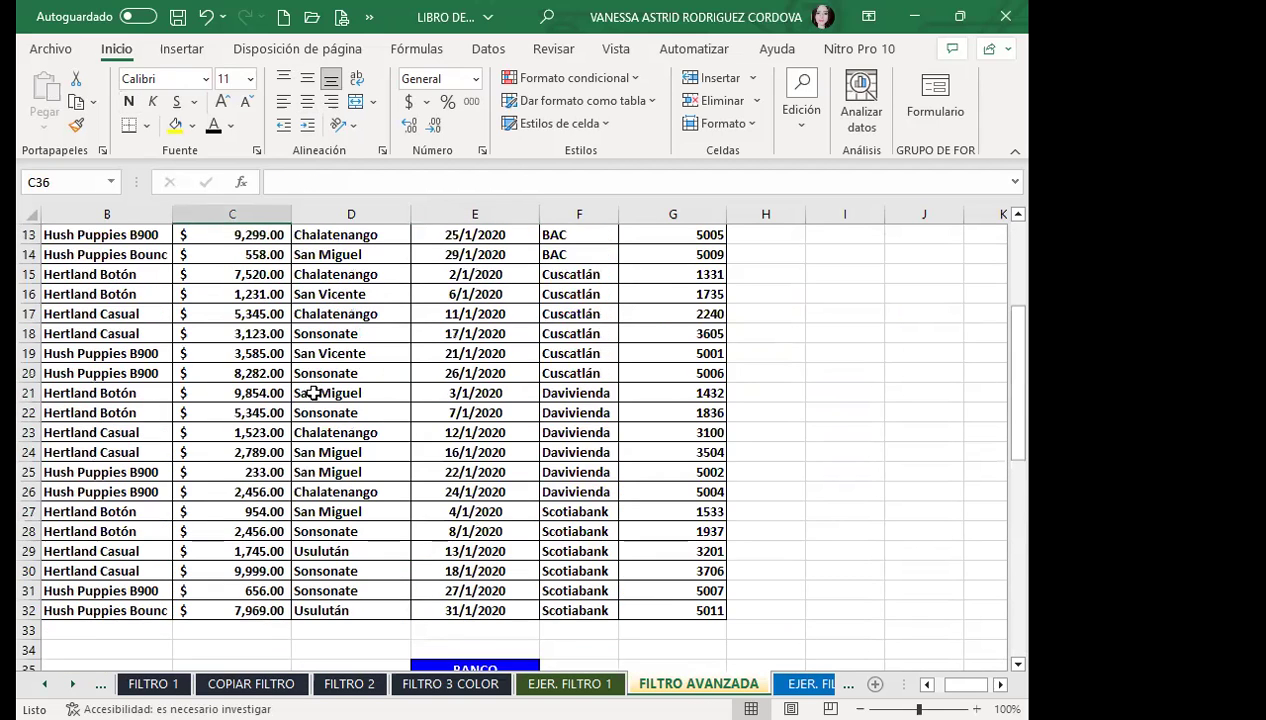
scroll(310, 389, "up", 4)
scroll(347, 471, "down", 9)
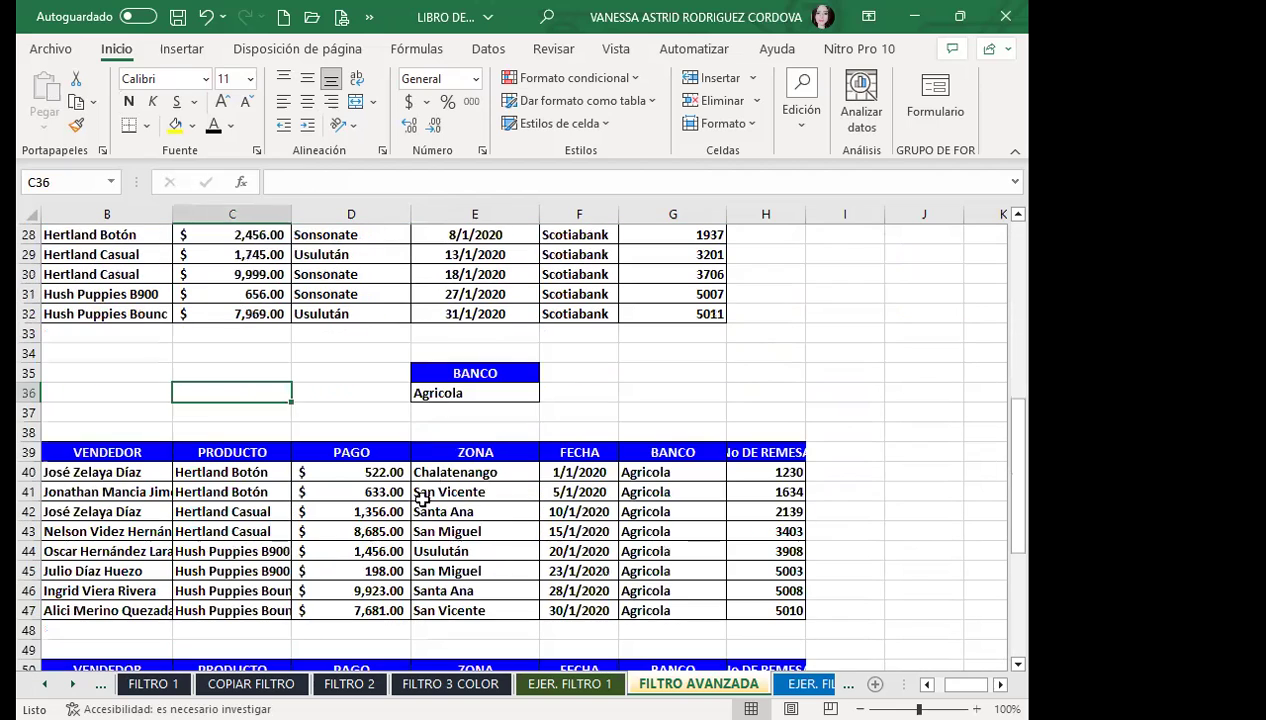
left_click(580, 376)
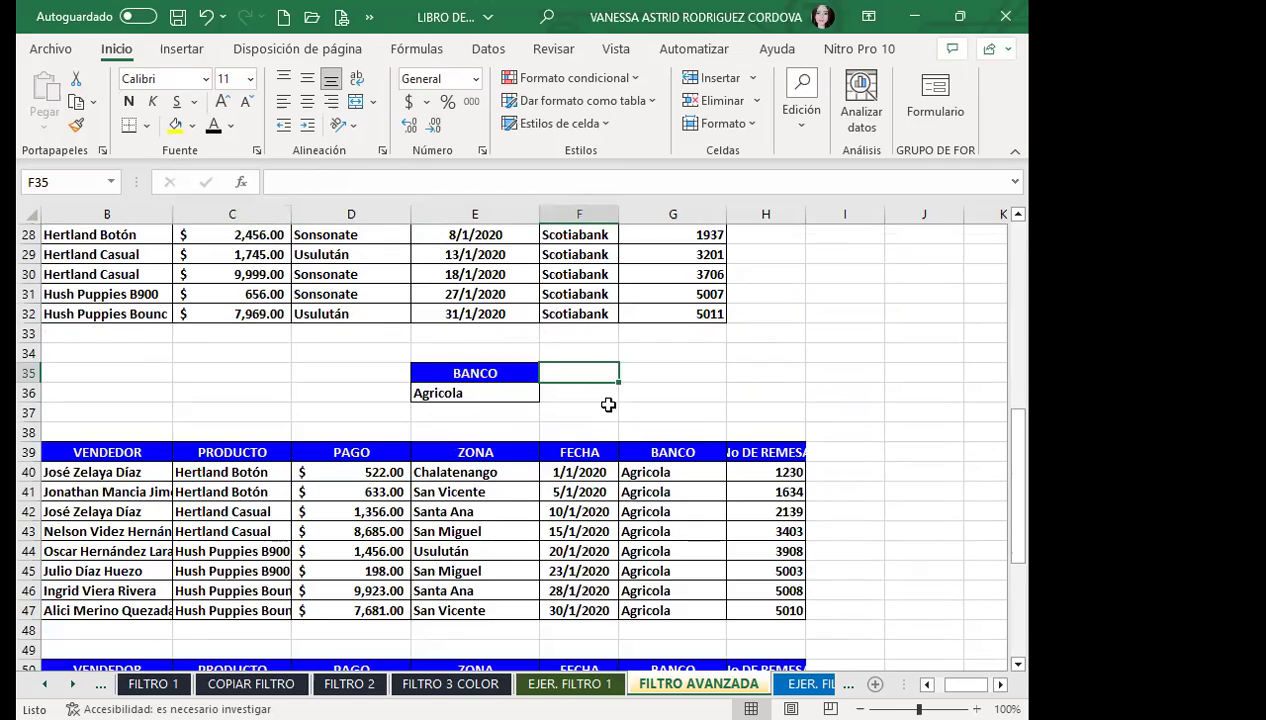
scroll(608, 404, "up", 9)
left_click(466, 411)
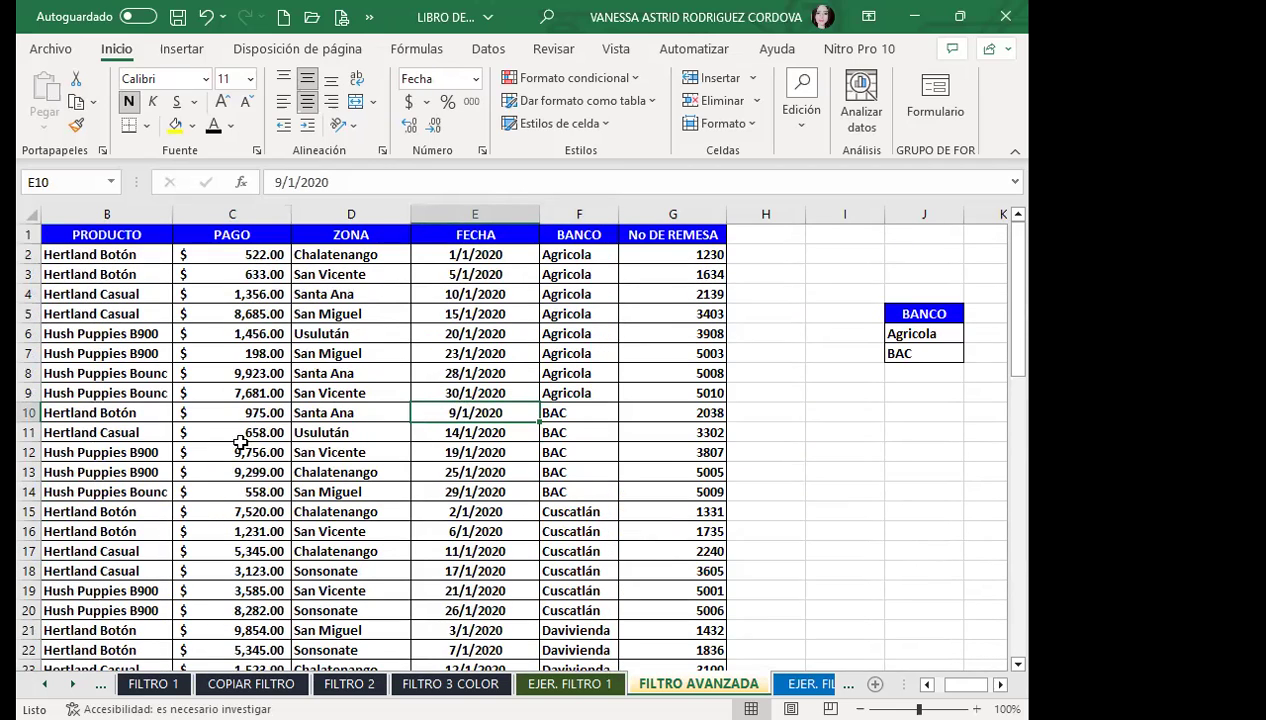
scroll(527, 470, "down", 4)
scroll(527, 475, "down", 3)
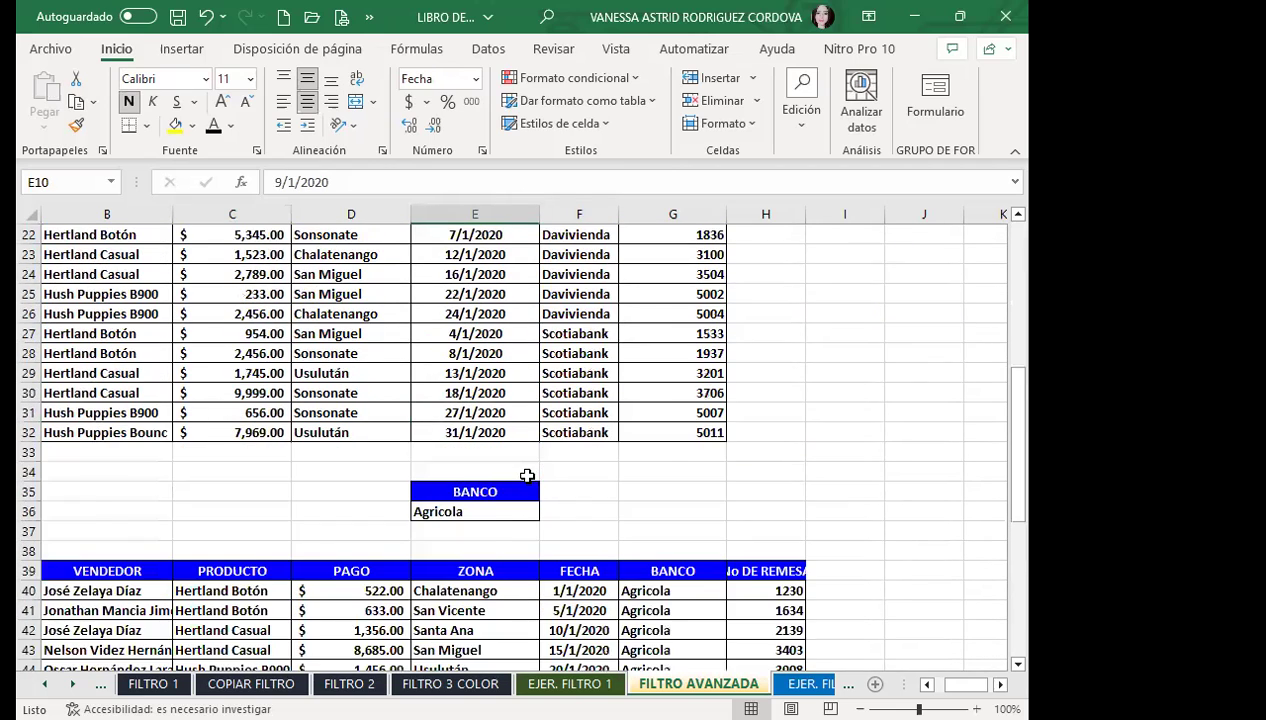
scroll(480, 452, "up", 5)
scroll(353, 385, "up", 2)
scroll(461, 468, "down", 4)
scroll(461, 468, "down", 3)
left_click(515, 492)
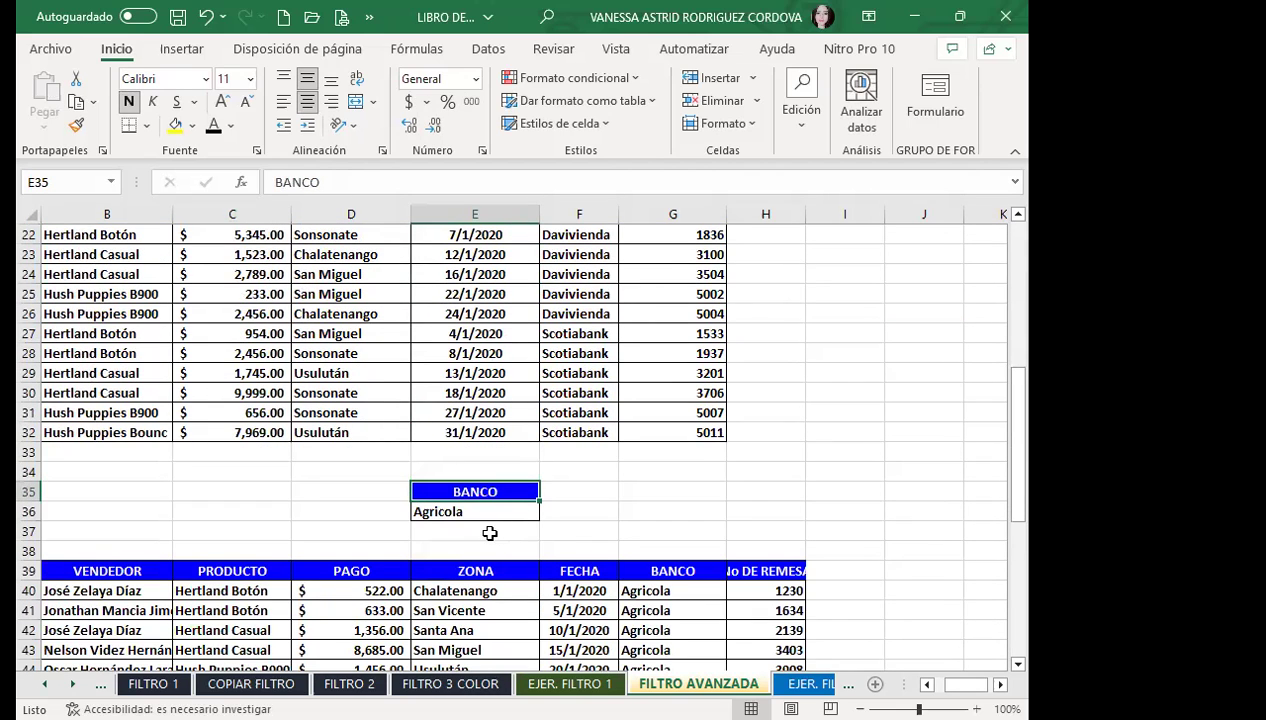
left_click_drag(494, 488, 487, 509)
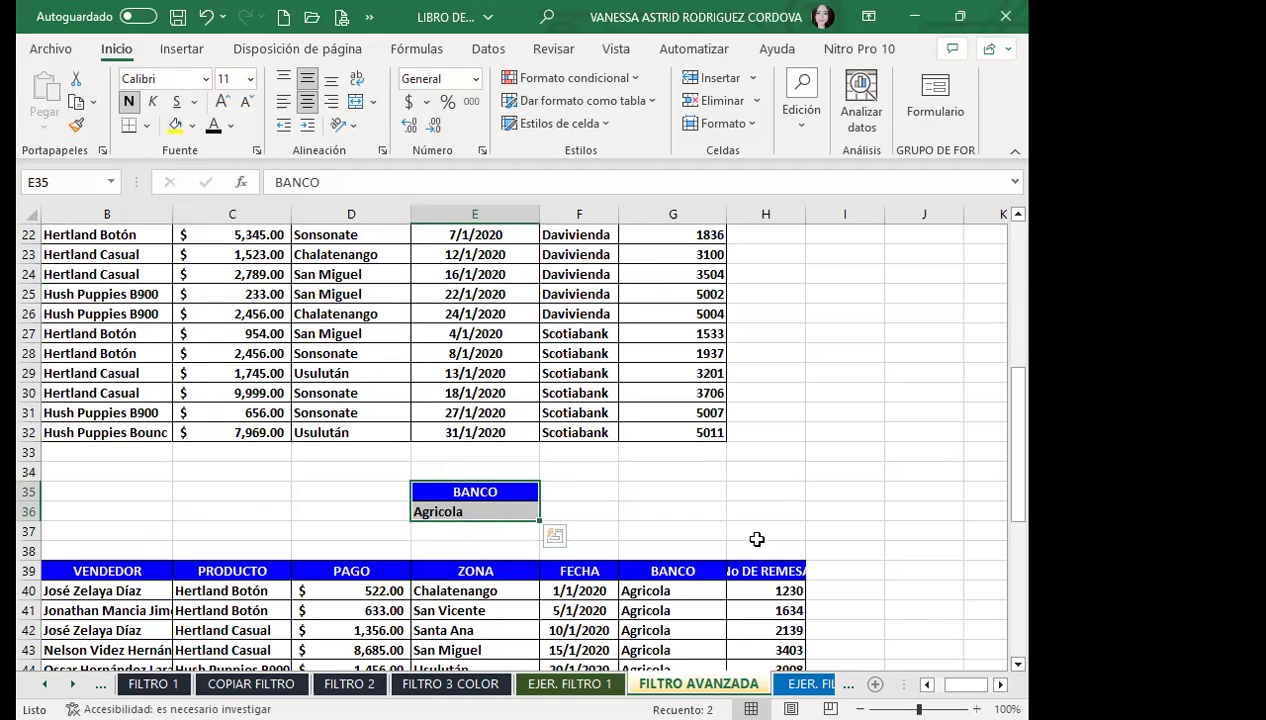
scroll(397, 412, "up", 7)
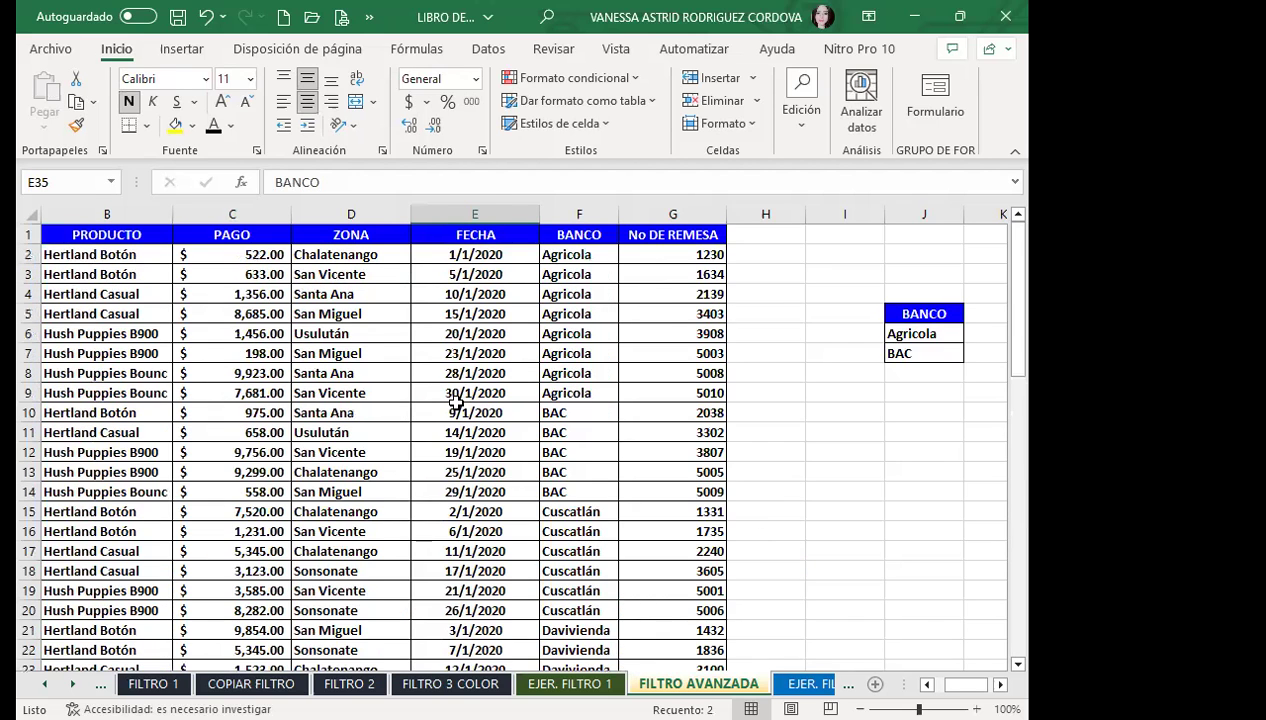
scroll(452, 400, "down", 5)
scroll(475, 390, "down", 4)
left_click(365, 392)
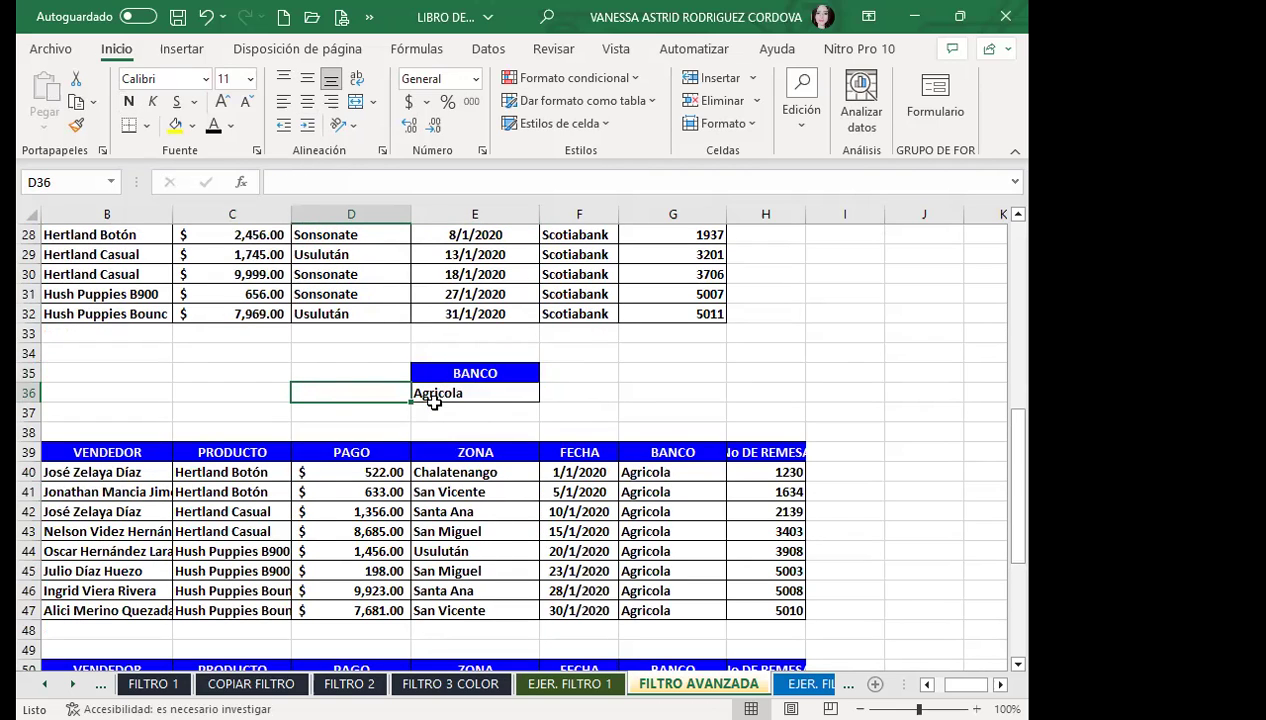
scroll(509, 402, "down", 1)
scroll(509, 402, "down", 2)
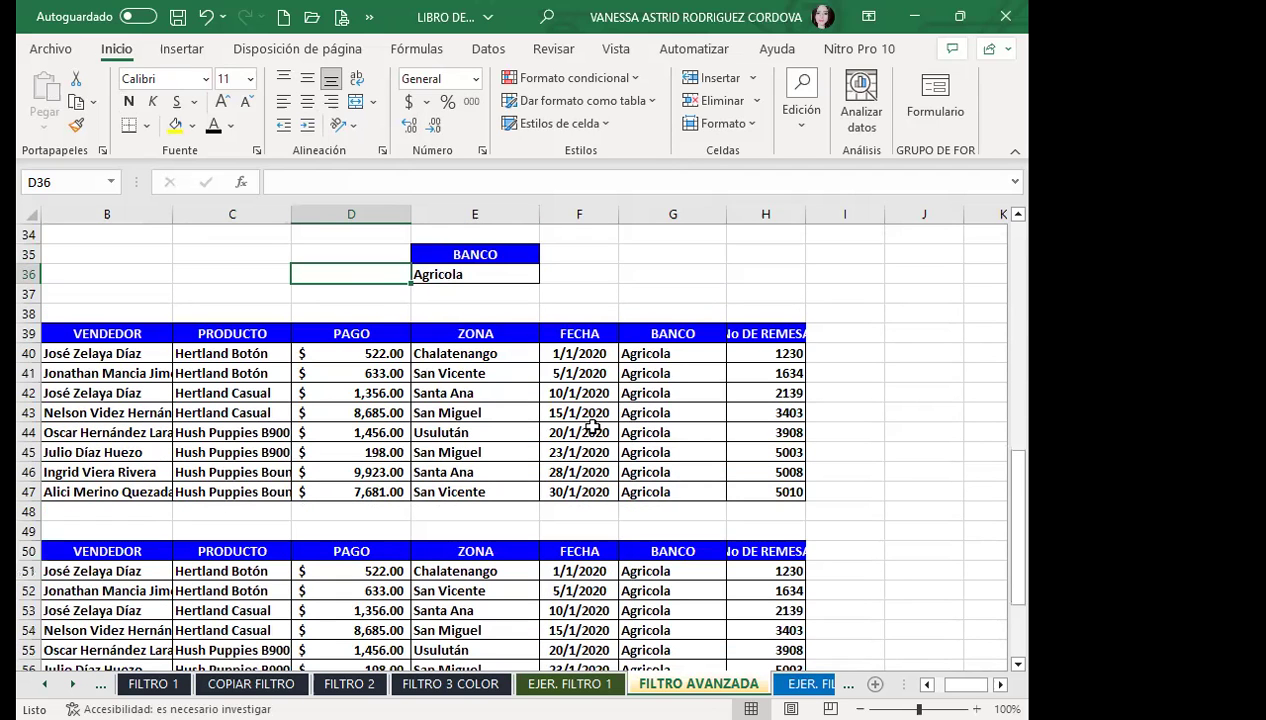
scroll(616, 441, "up", 1)
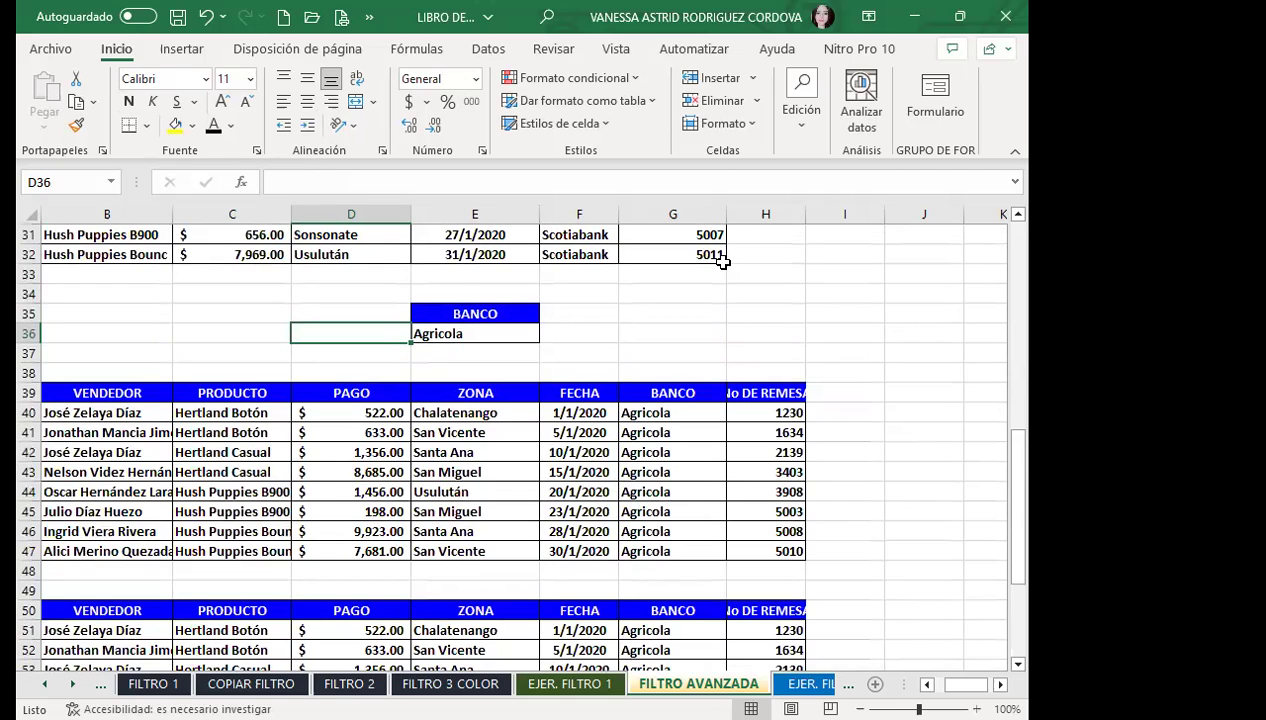
- Compare dates in the Agricola results with rows in the original sales table
left_click(580, 452)
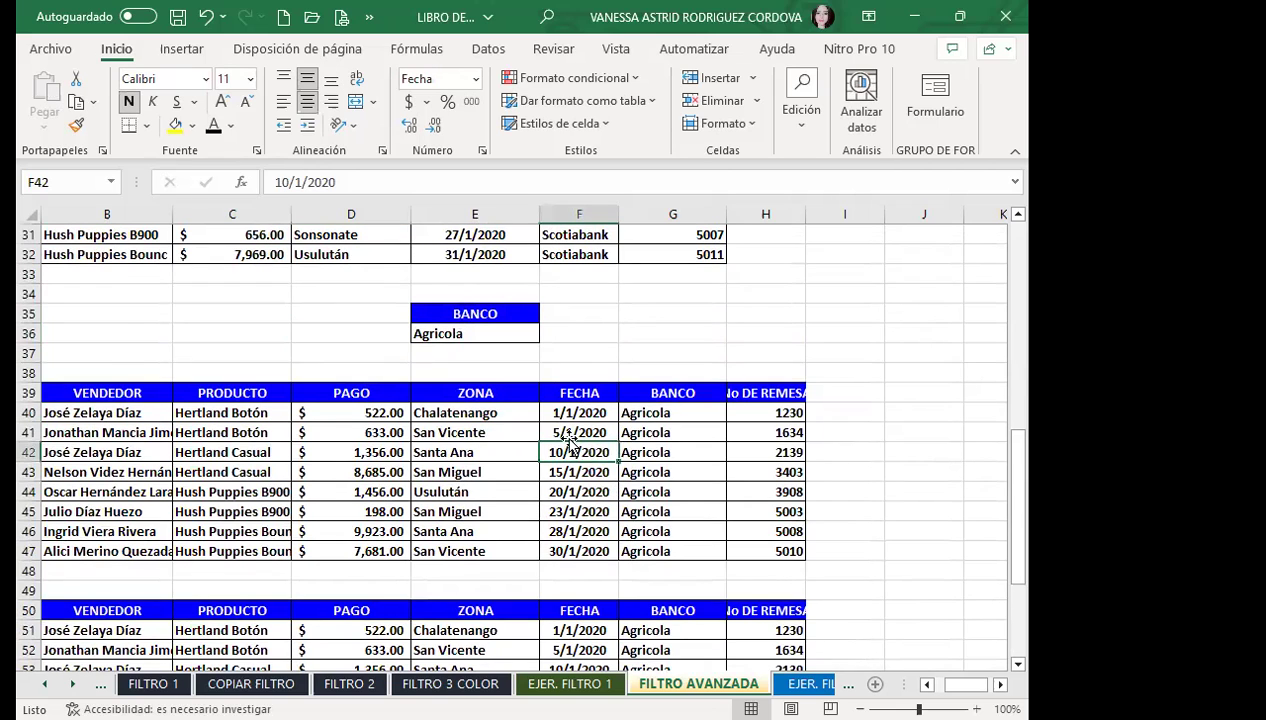
scroll(597, 450, "up", 2)
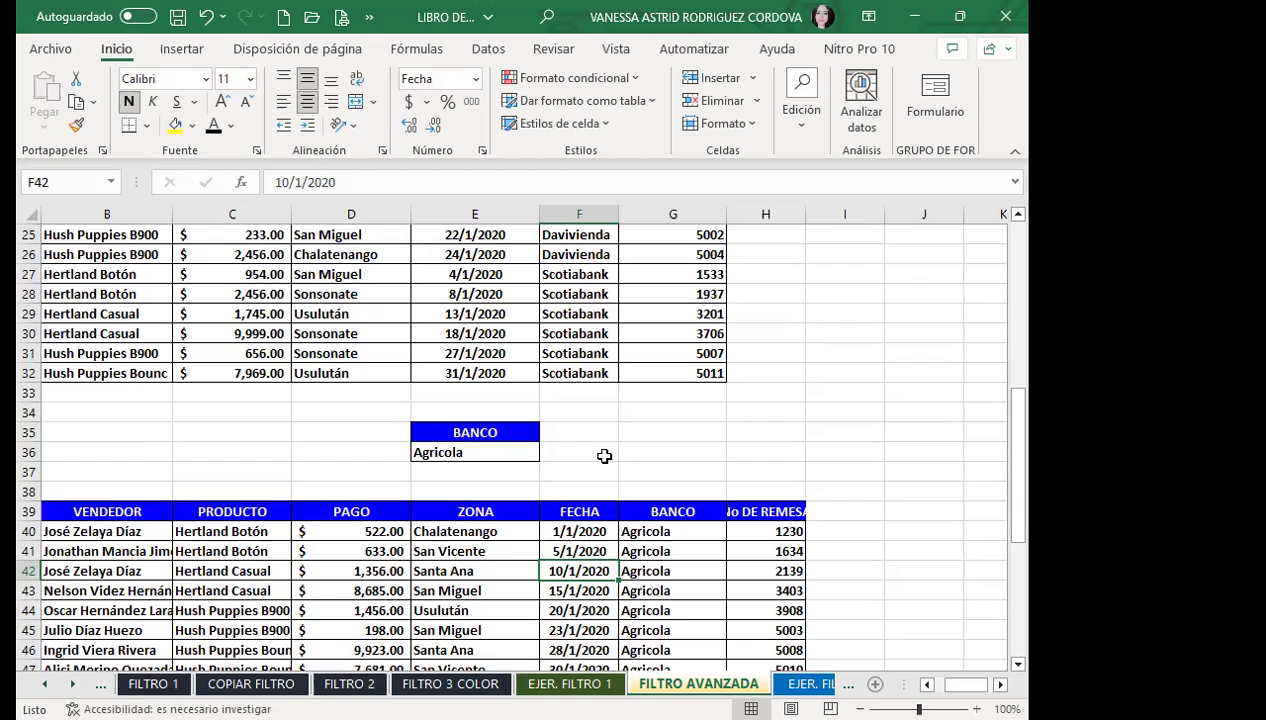
scroll(393, 353, "up", 5)
scroll(393, 353, "up", 3)
left_click(398, 373)
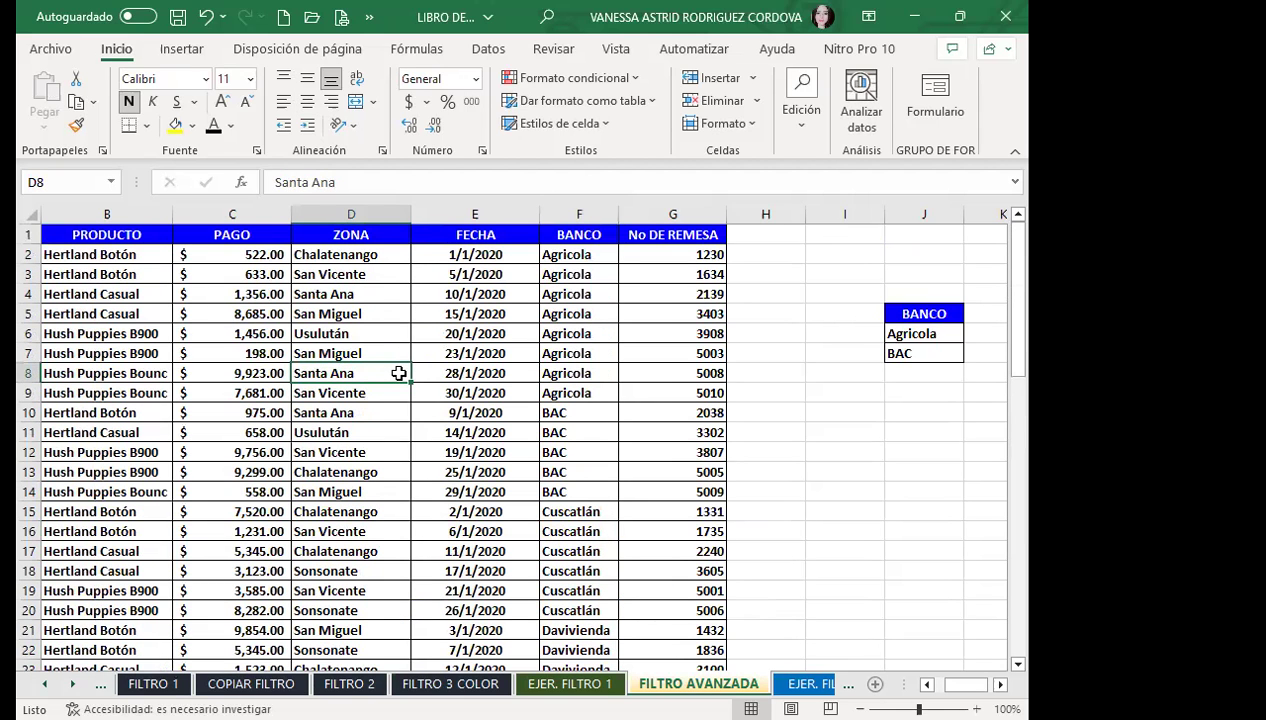
scroll(398, 373, "down", 2)
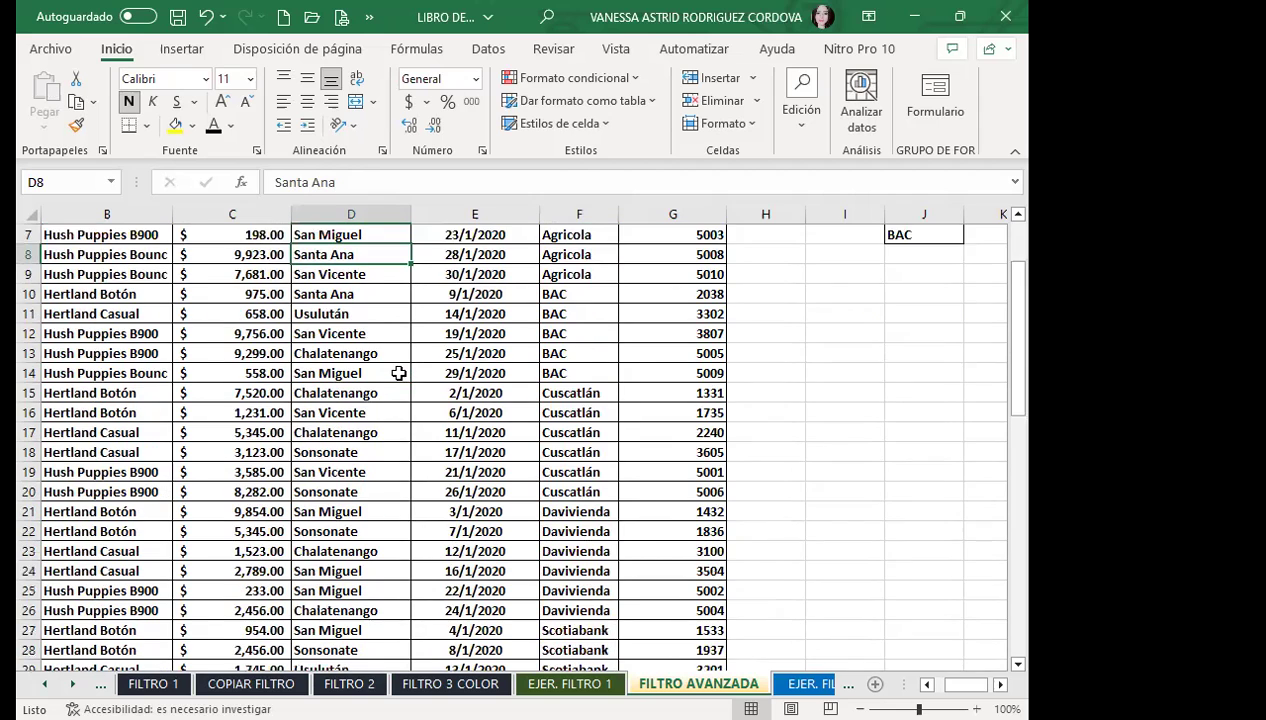
scroll(398, 373, "down", 3)
scroll(398, 373, "down", 2)
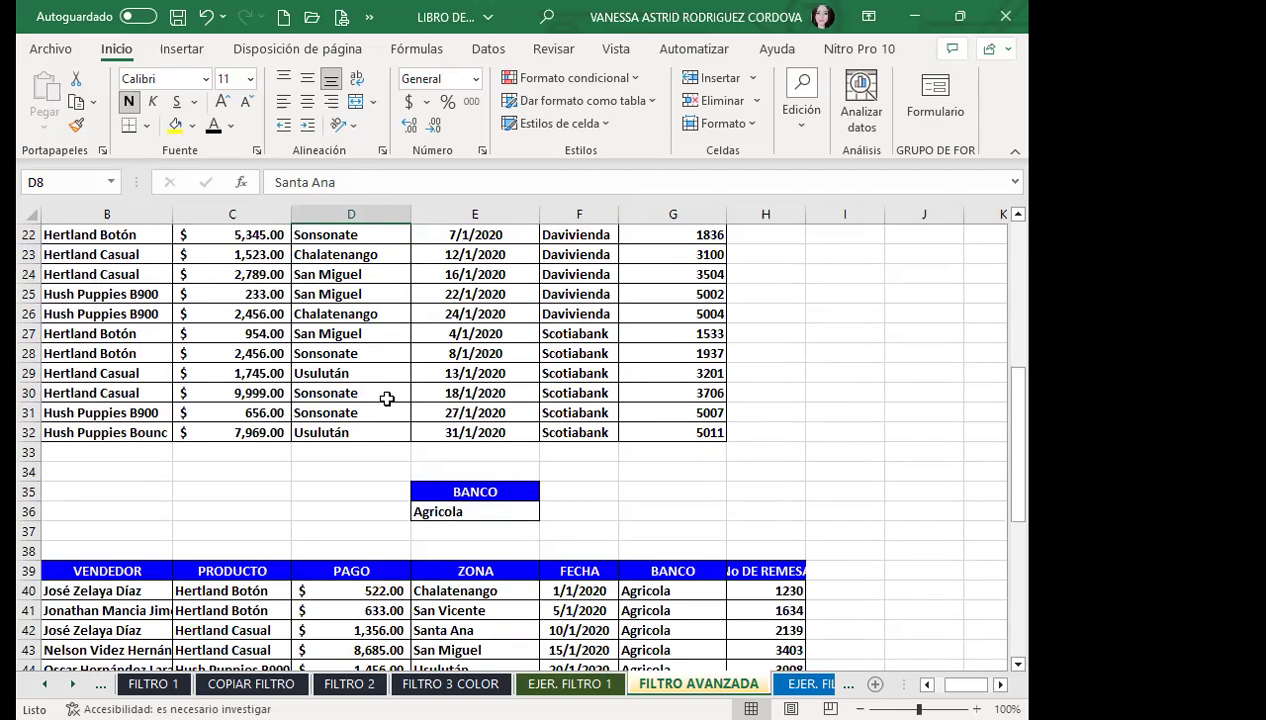
scroll(424, 393, "down", 2)
scroll(424, 393, "down", 2)
scroll(424, 393, "down", 2)
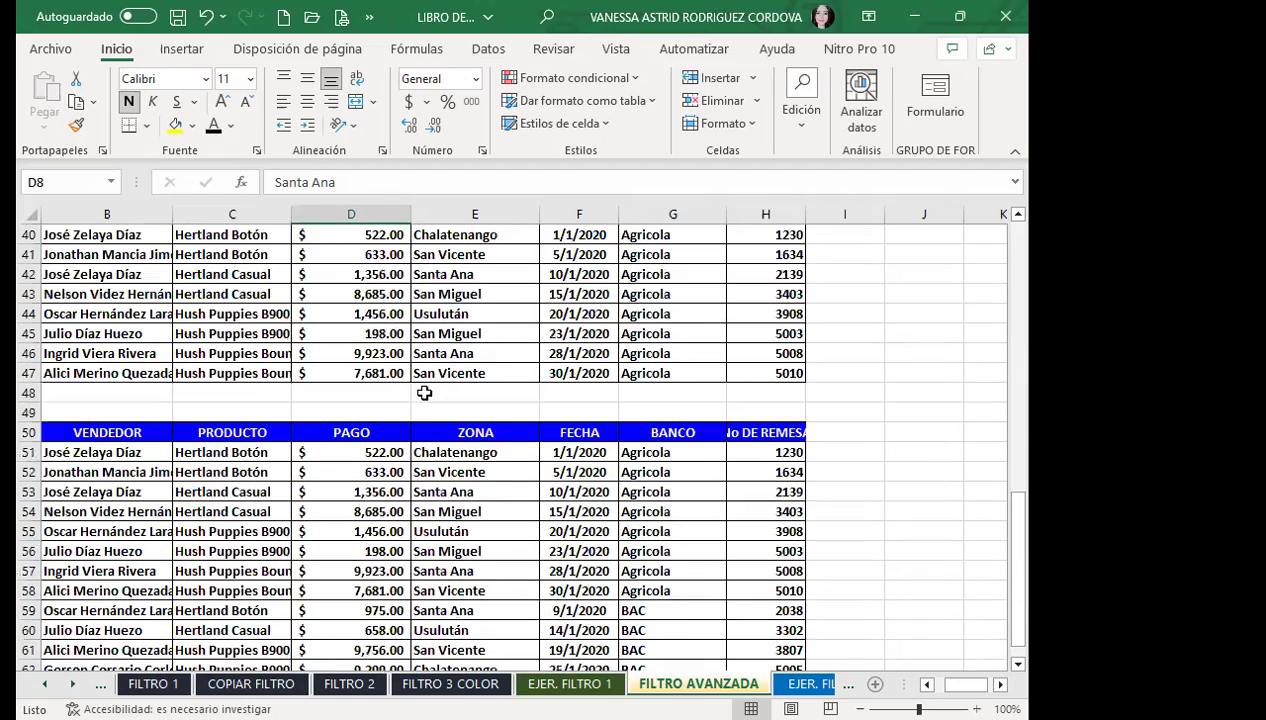
scroll(448, 478, "up", 1)
scroll(445, 490, "up", 2)
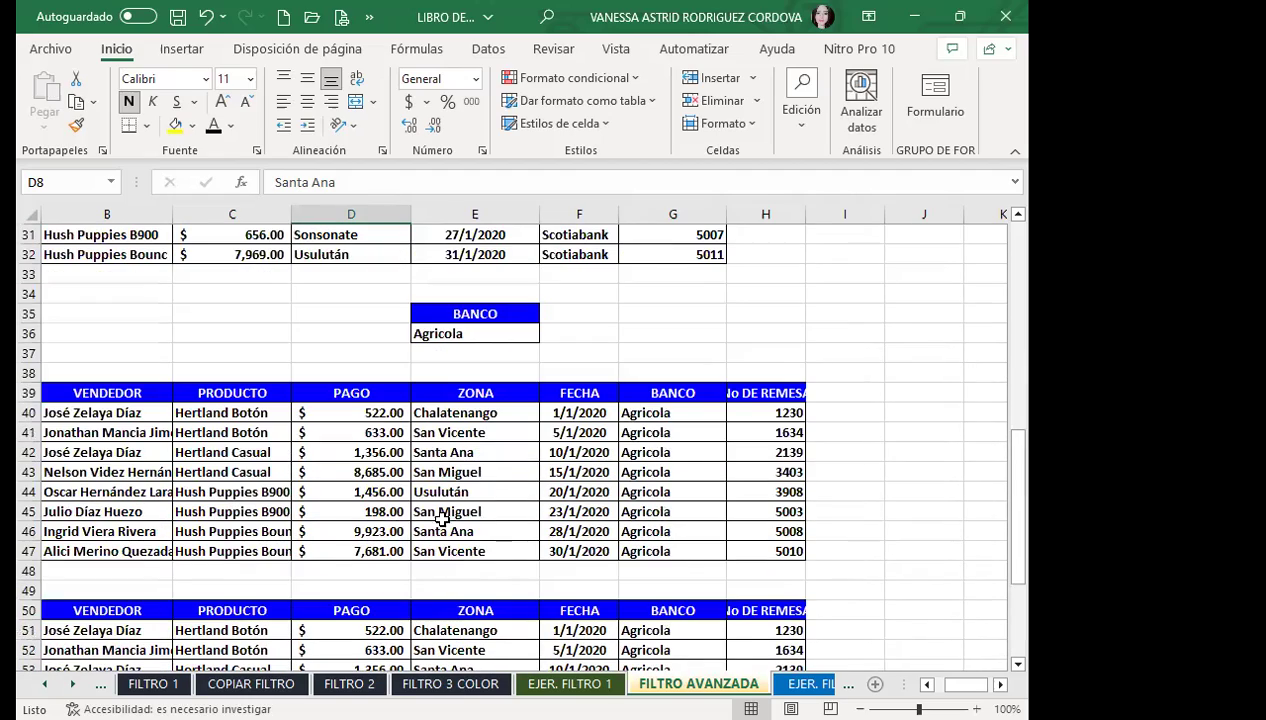
scroll(442, 518, "up", 2)
scroll(445, 520, "up", 3)
scroll(455, 522, "down", 4)
scroll(460, 525, "down", 2)
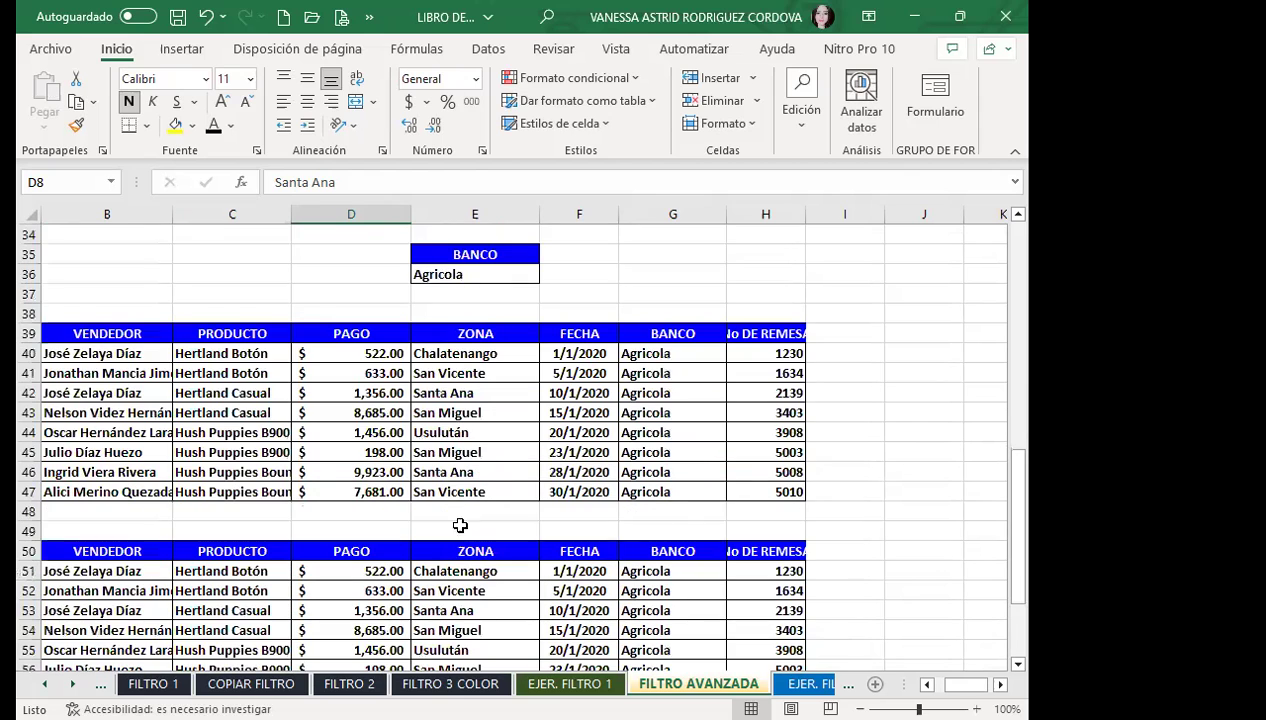
- Check the Santa Ana and San Miguel result rows, then go to the EJER. FILTRO AVANZADA sheet
left_click(462, 510)
left_click(455, 470)
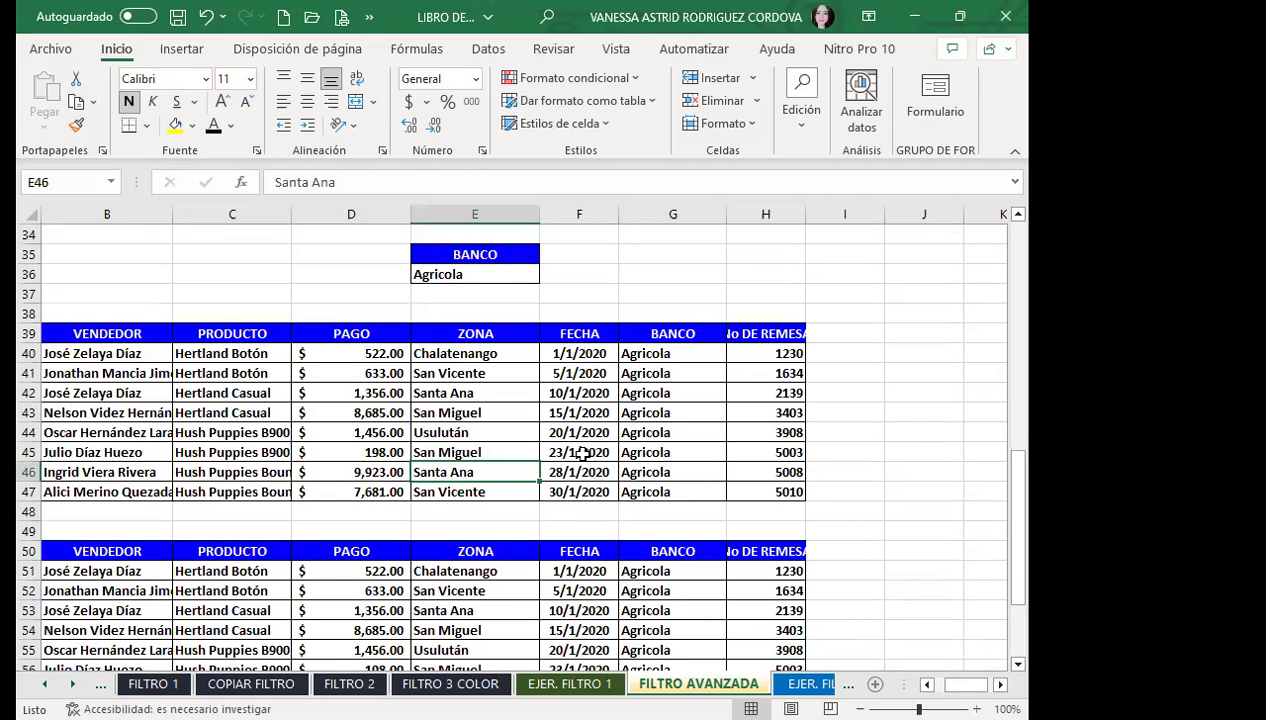
left_click(509, 446)
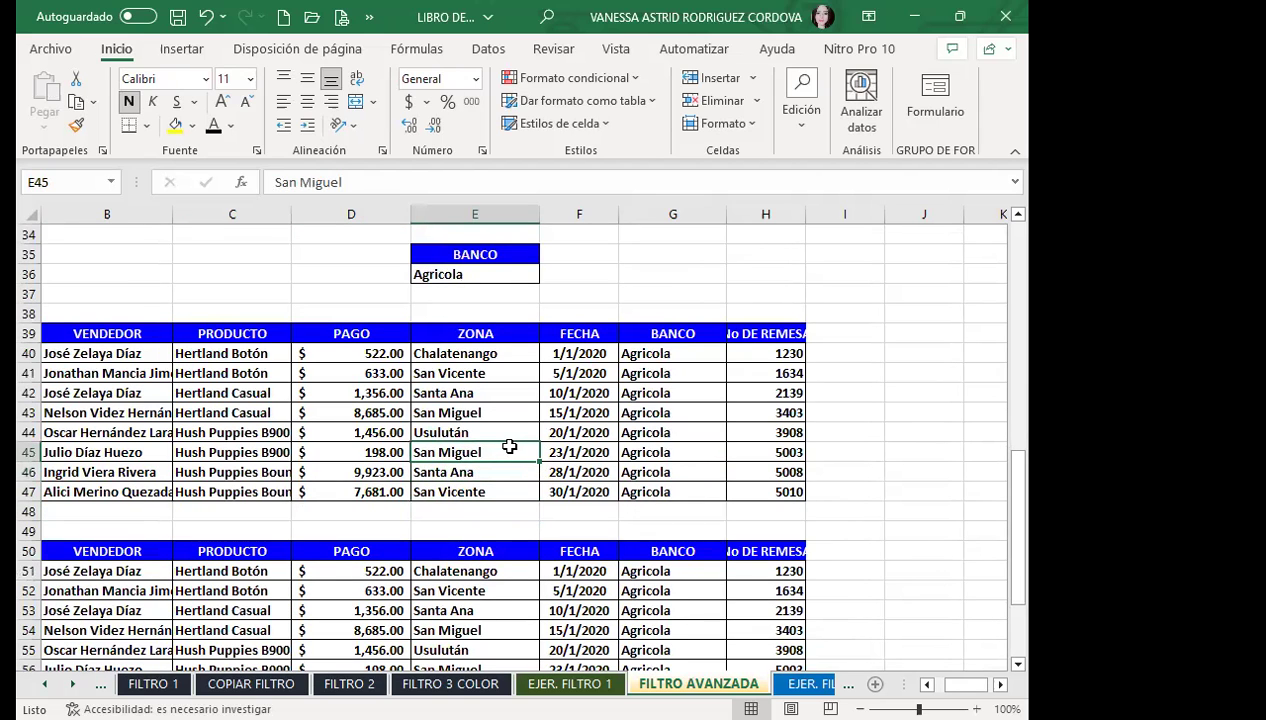
left_click(461, 413)
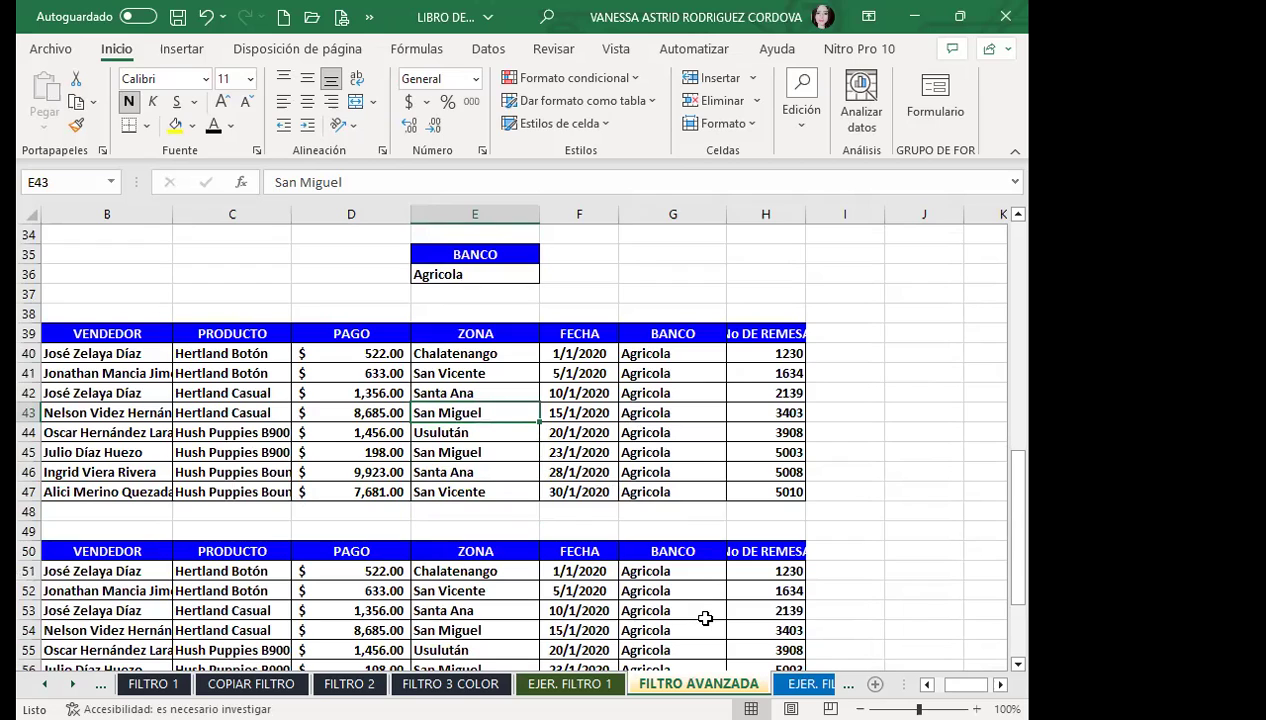
left_click(800, 684)
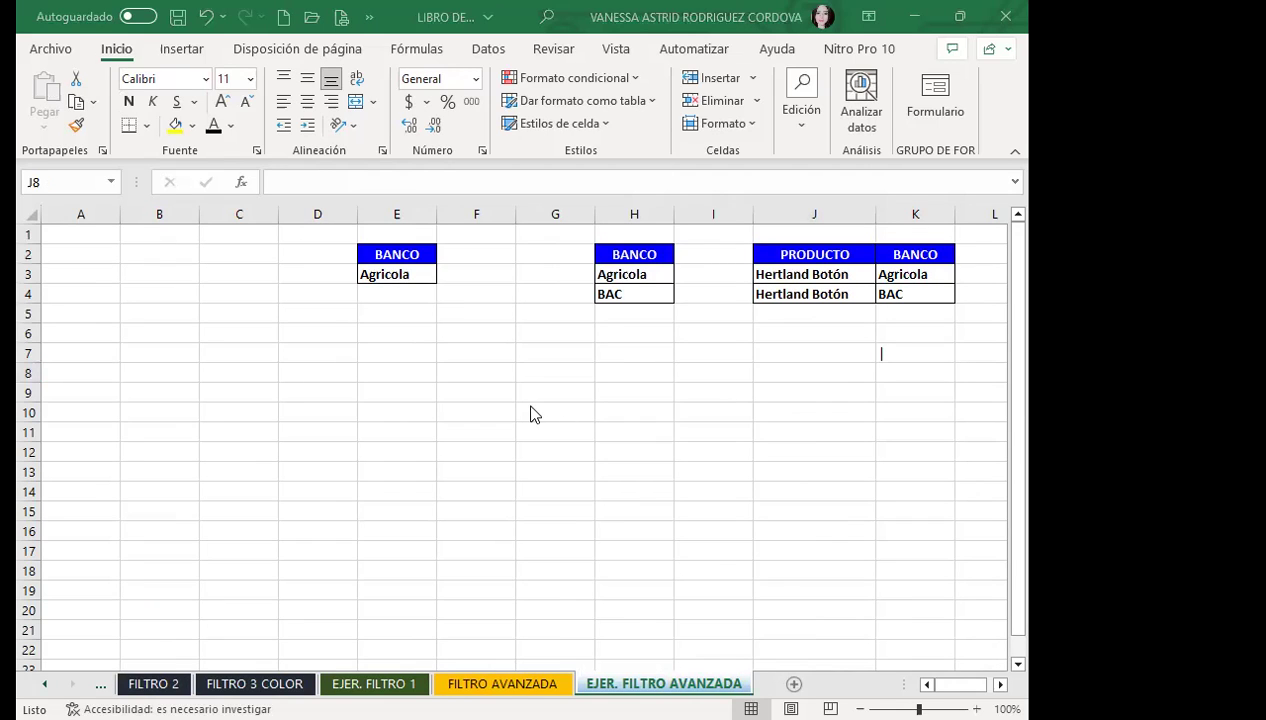
- Select empty cells on the exercise sheet, ending on E9 below the Agricola criterion
left_click(441, 418)
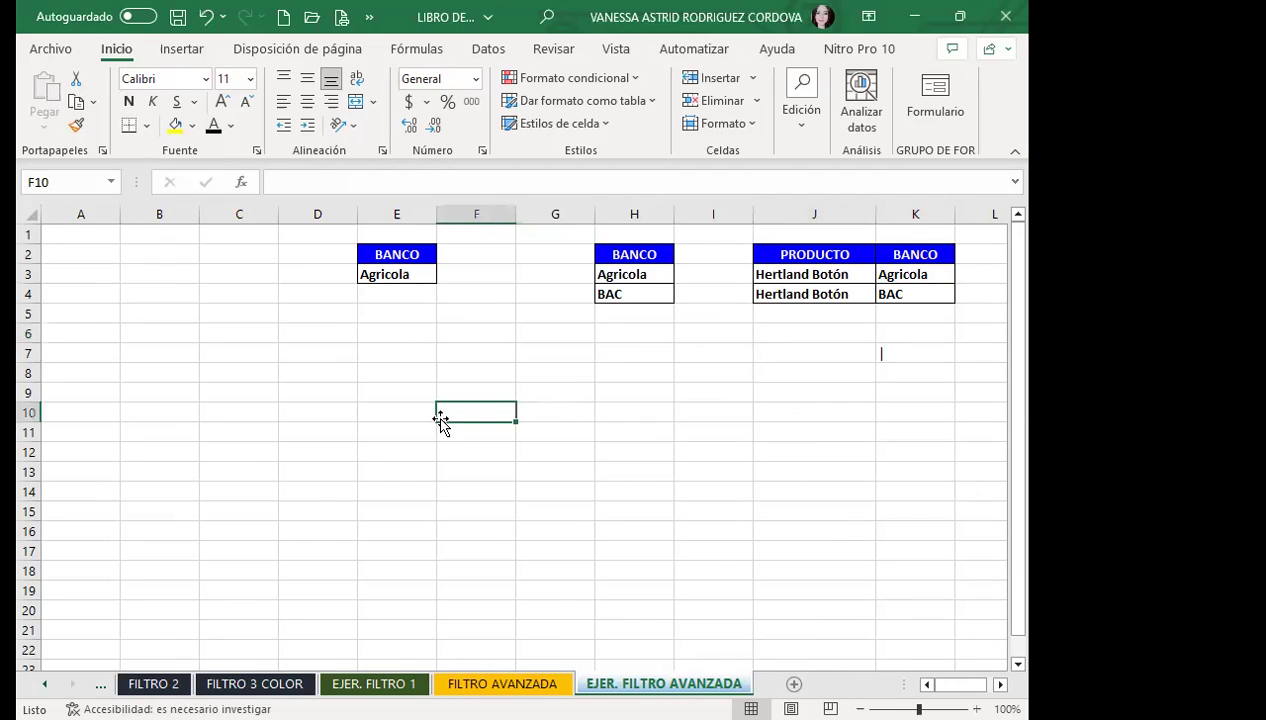
left_click(246, 462)
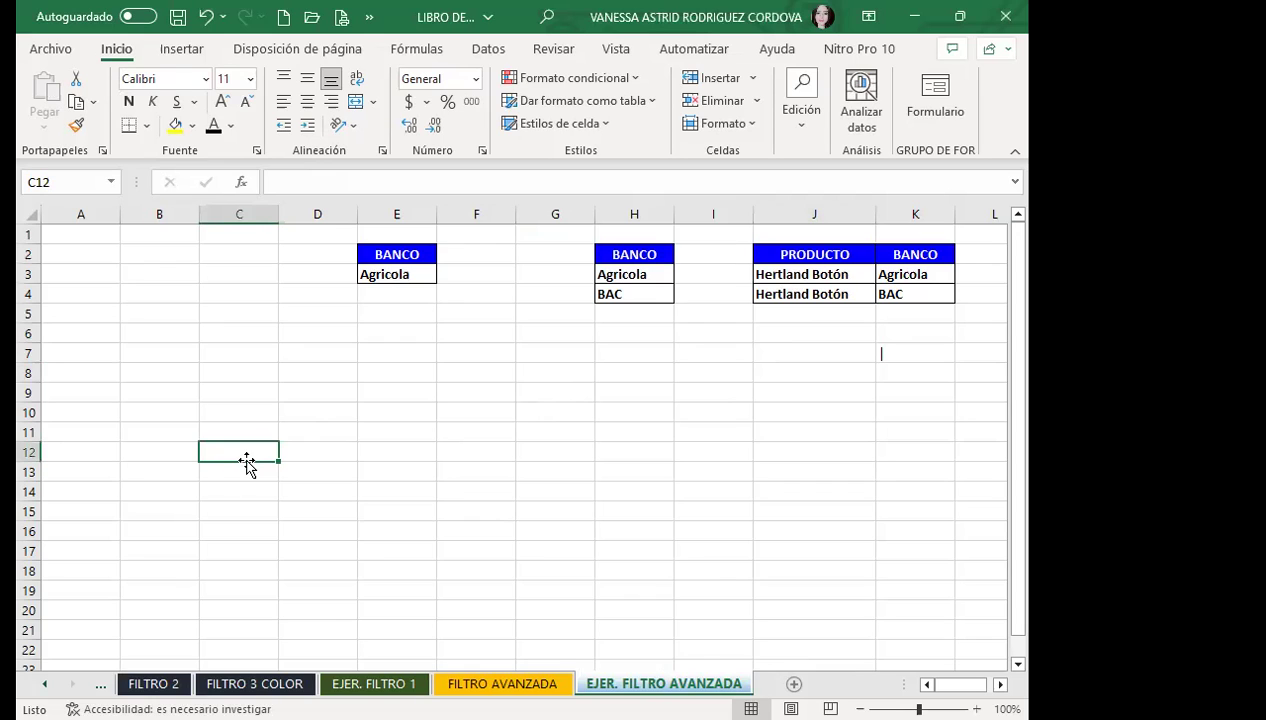
left_click(165, 430)
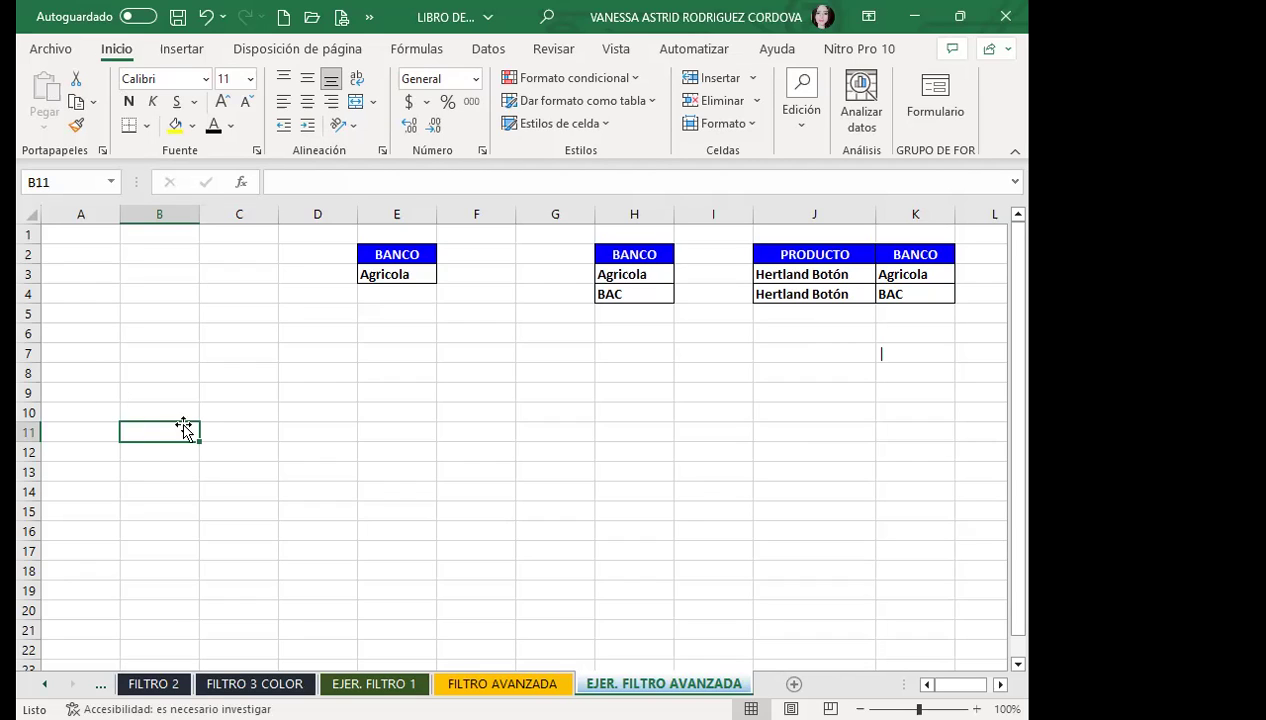
left_click(338, 408)
left_click(392, 410)
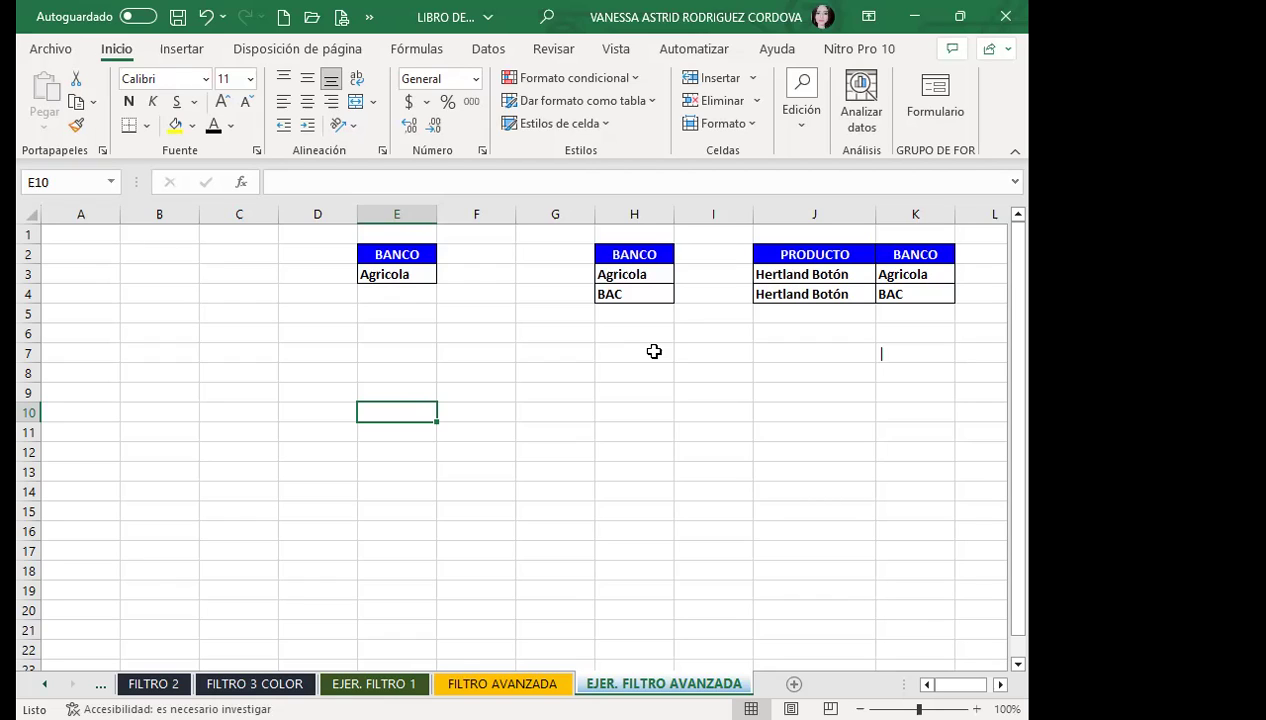
left_click(416, 389)
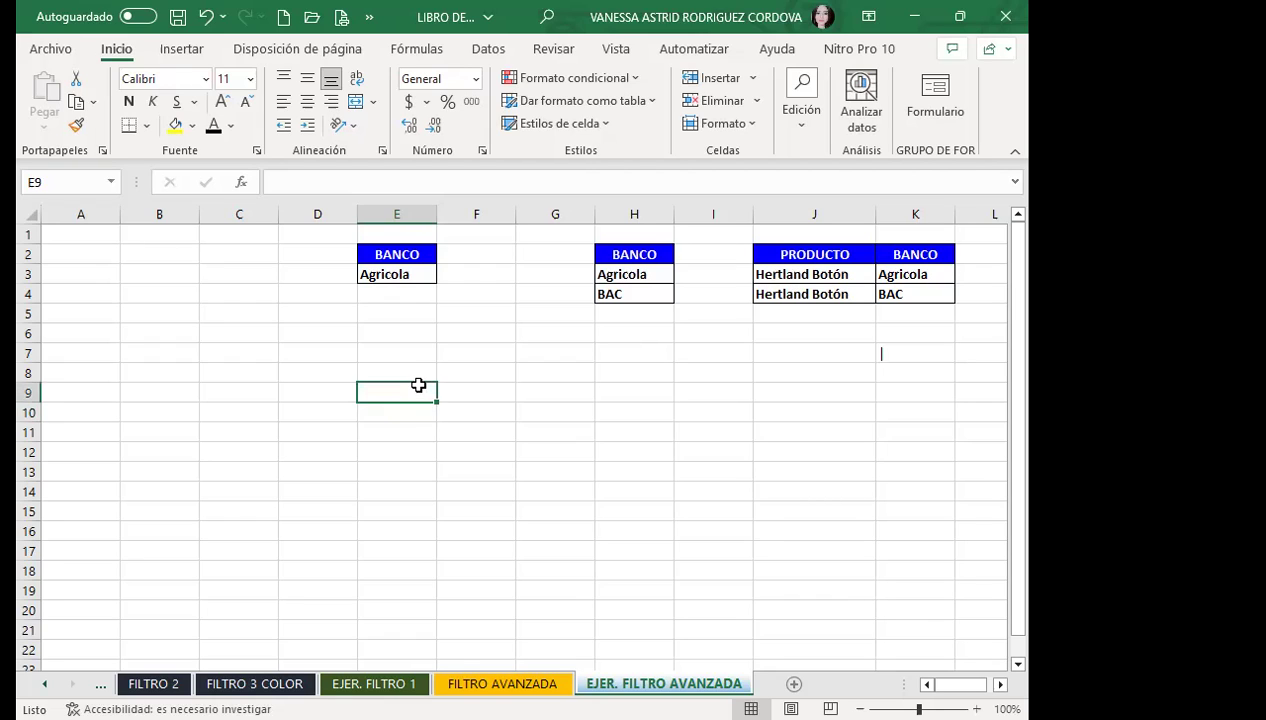
- Show the Datos commands, then review the Agricola and BAC rows on the FILTRO AVANZADA data sheet
left_click(488, 48)
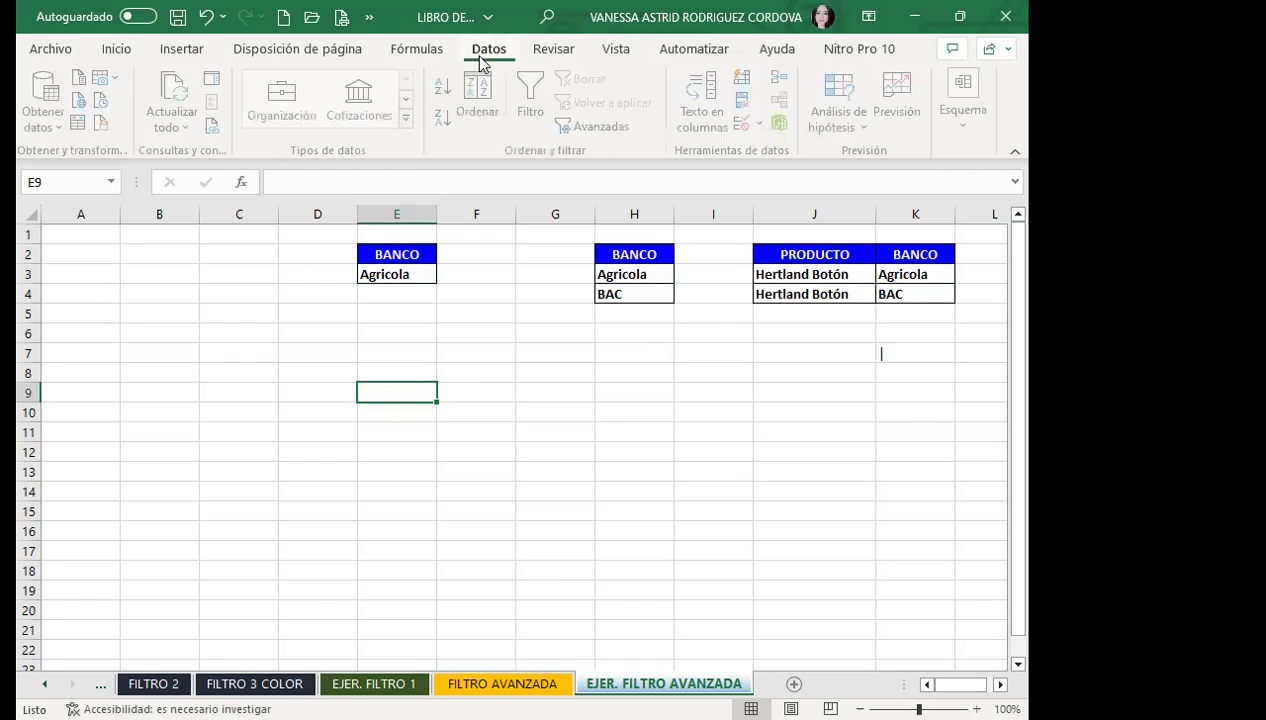
left_click(456, 335)
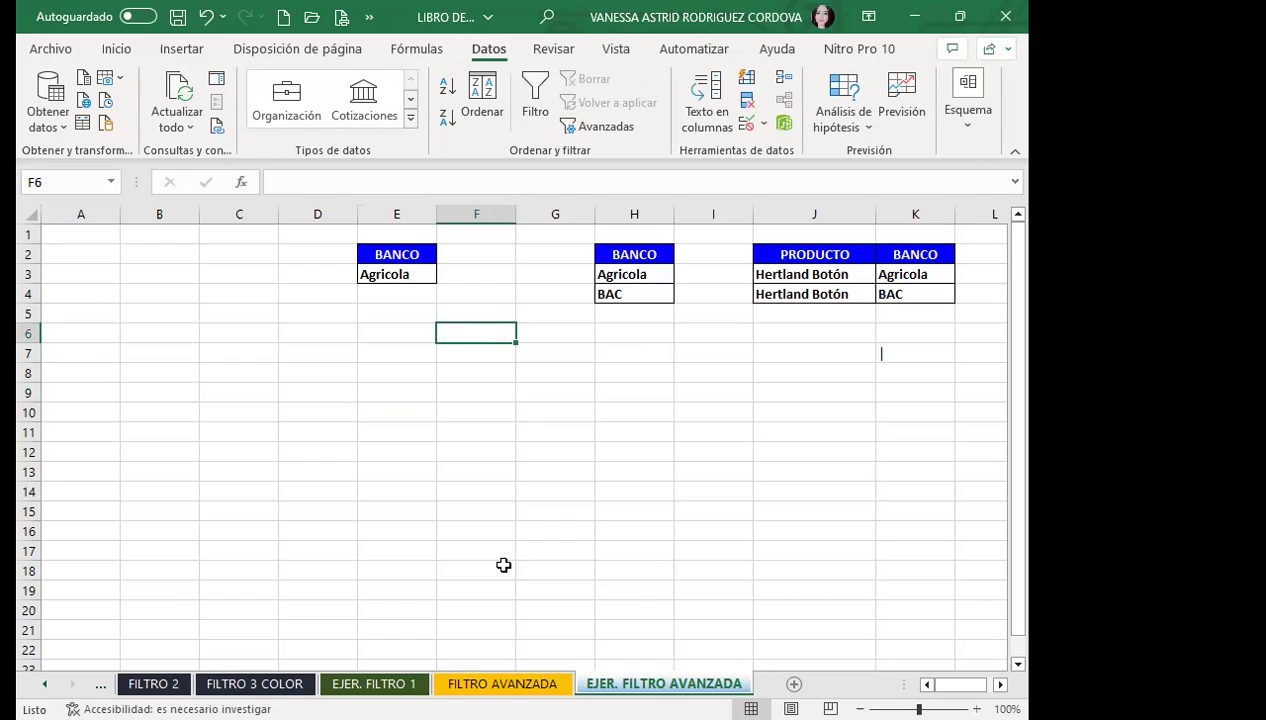
left_click(518, 684)
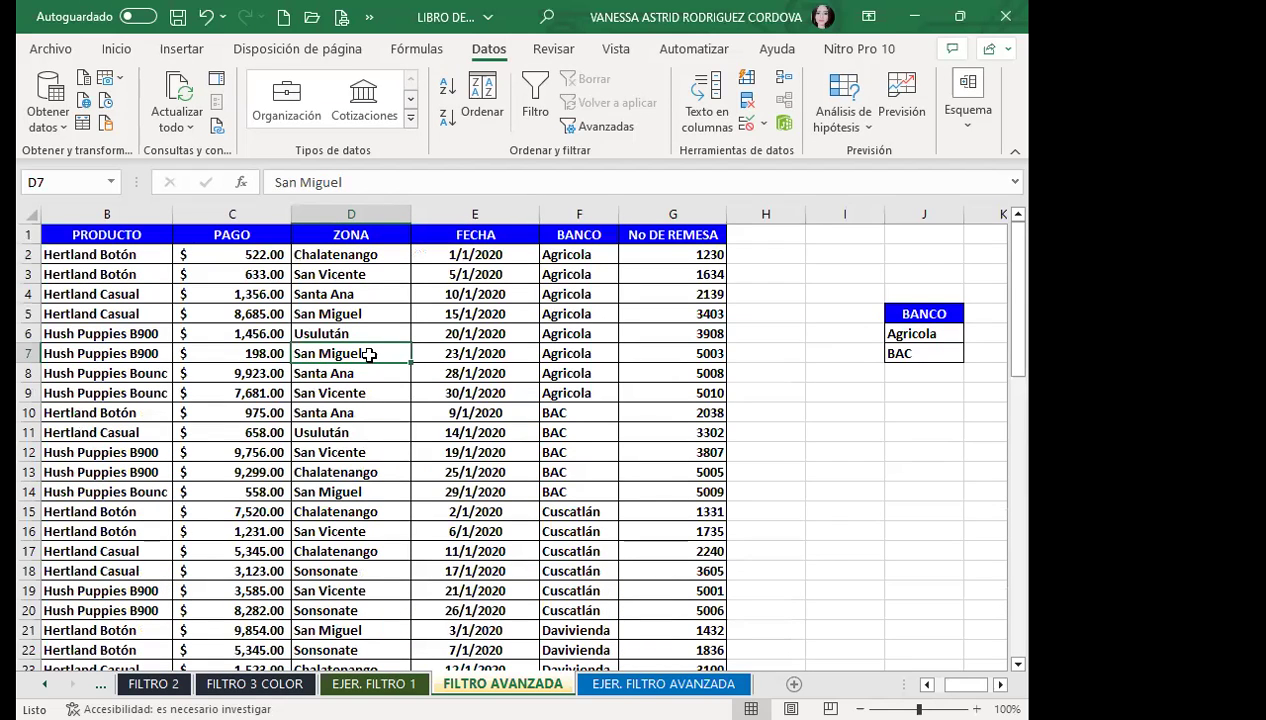
left_click(515, 393)
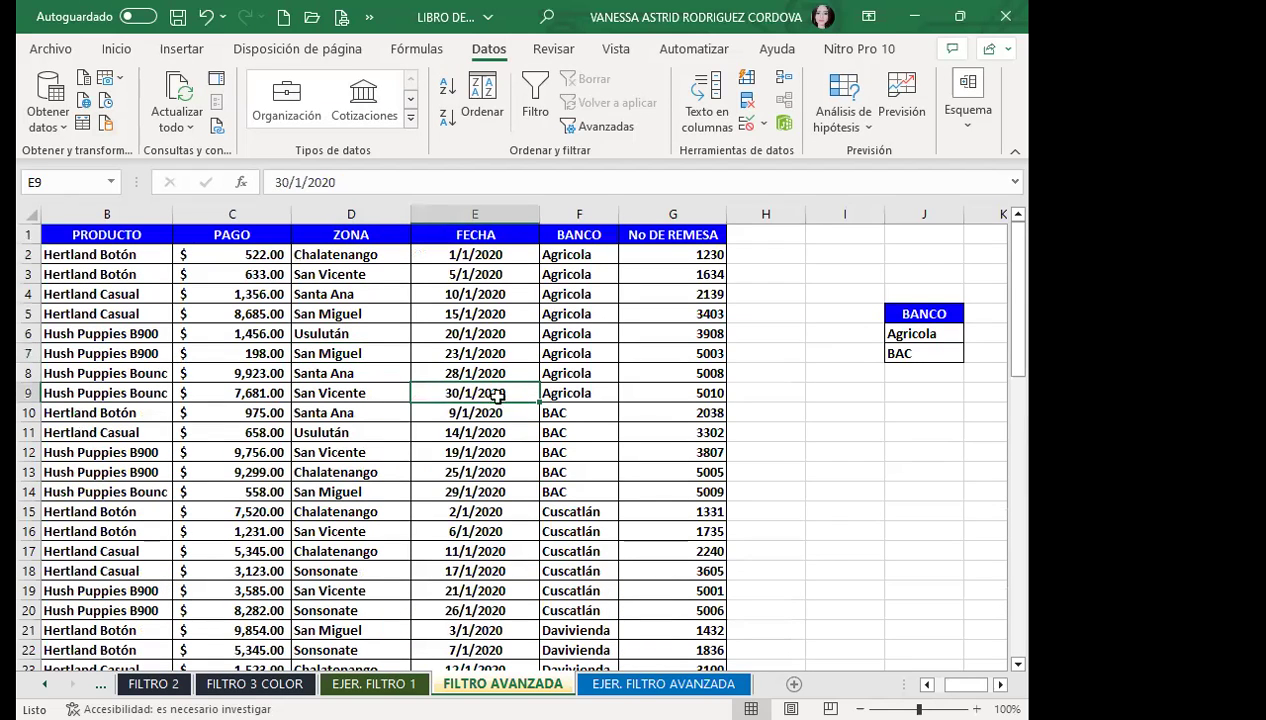
left_click(597, 352)
left_click(494, 352)
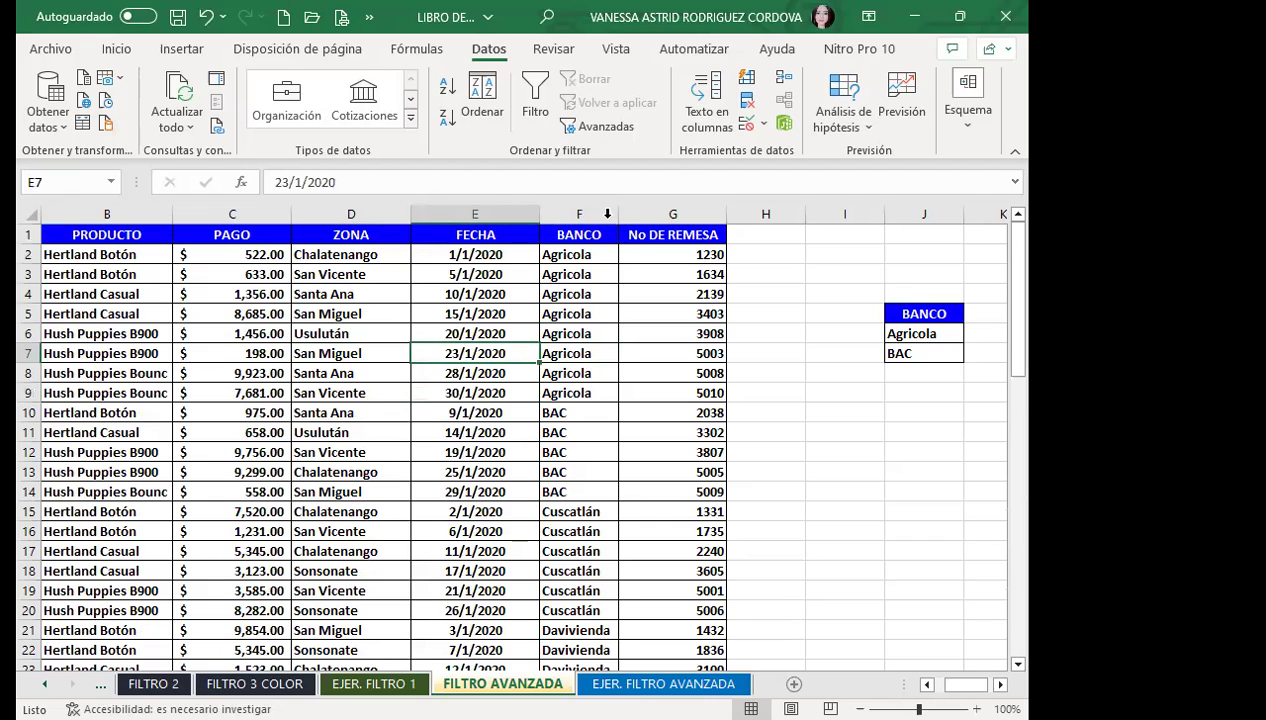
left_click(468, 408)
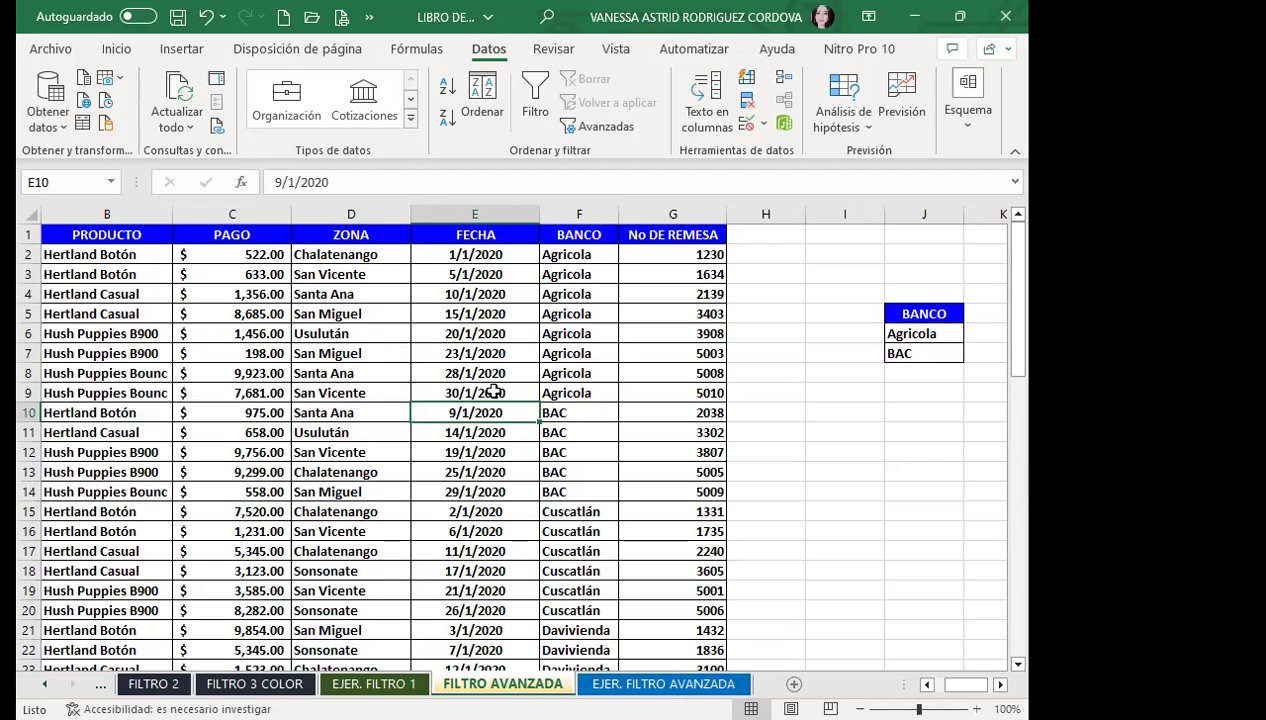
- Select a cell inside the data table and open the Advanced Filter dialog
left_click(472, 370)
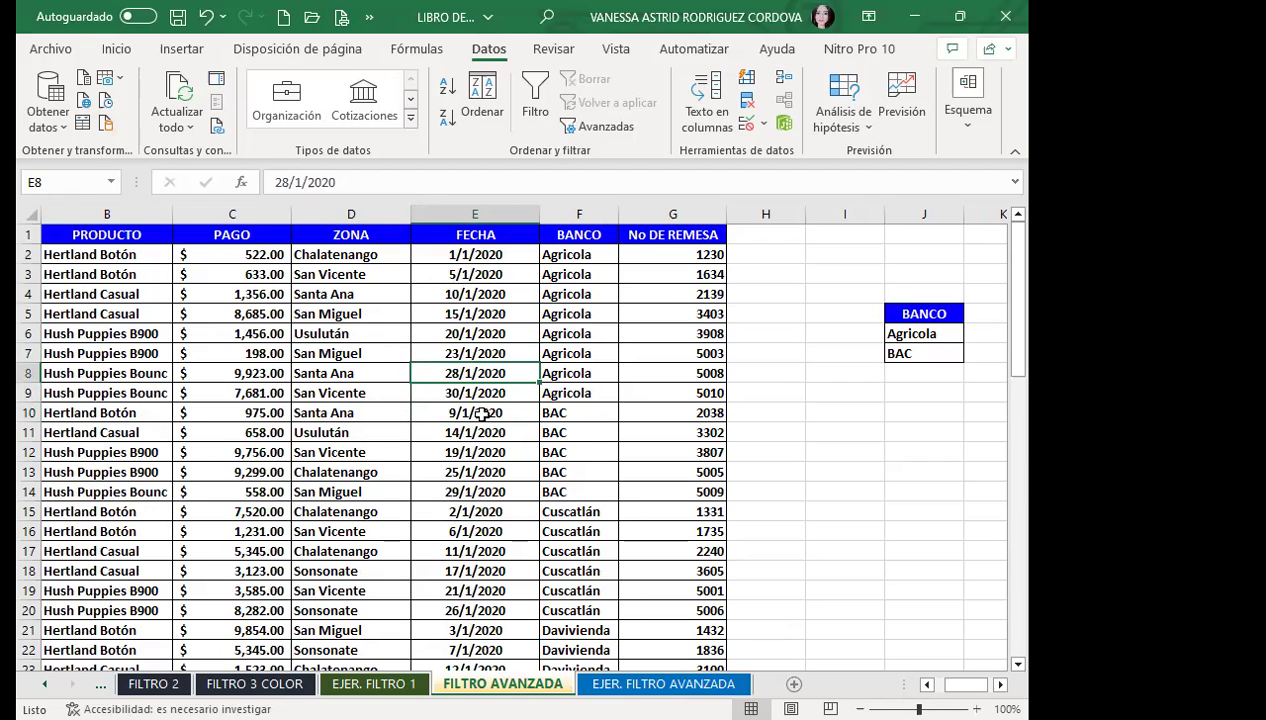
left_click(459, 409)
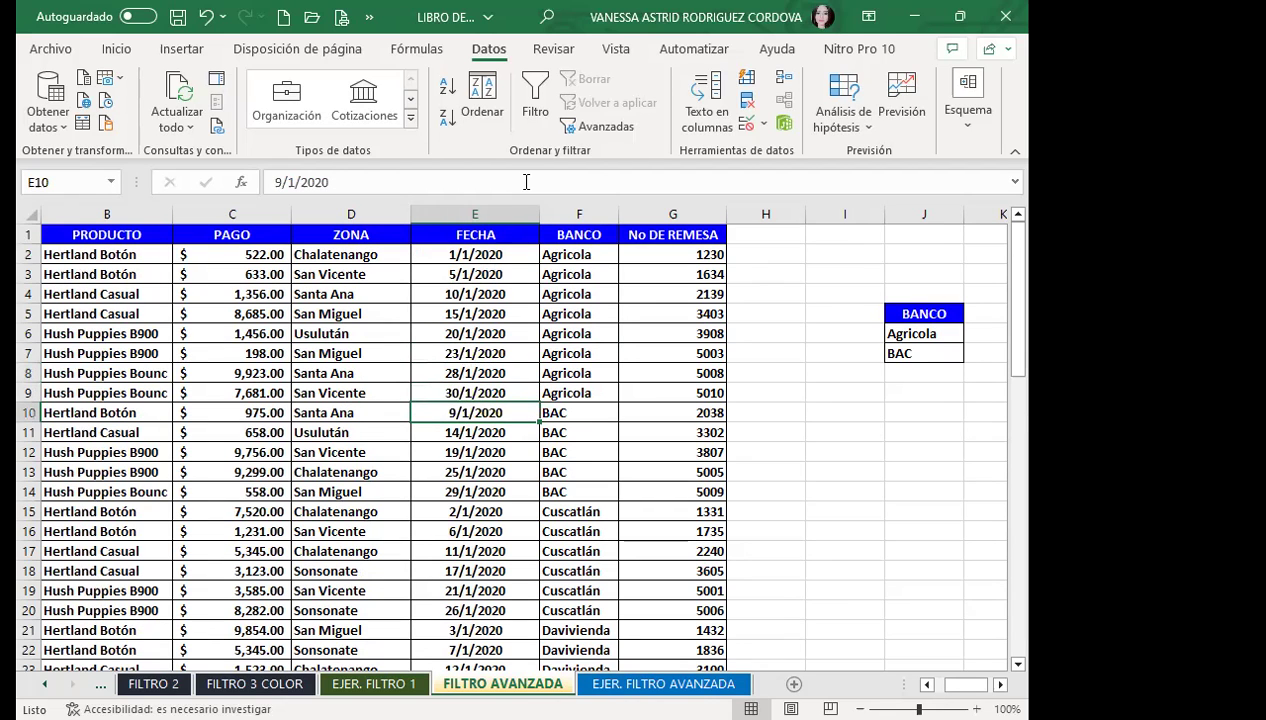
left_click(600, 124)
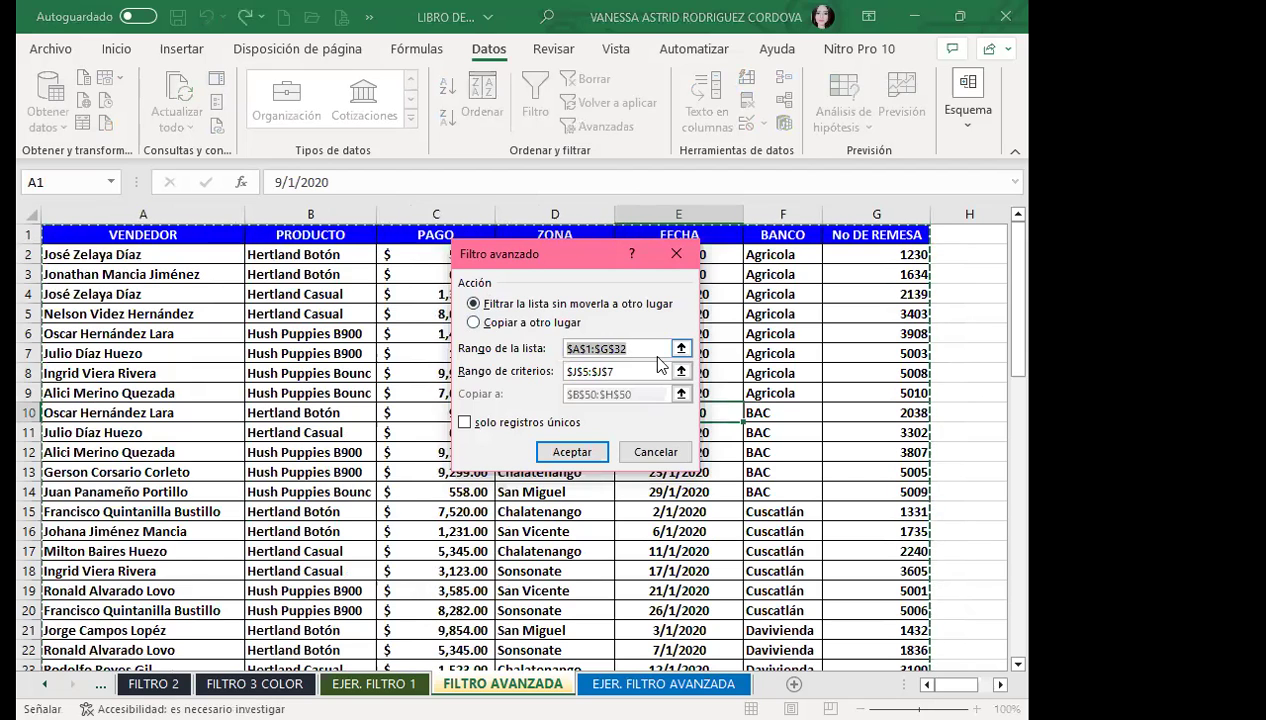
- Start choosing E2:E3 on the exercise sheet as criteria, then close the Advanced Filter dialog unapplied
left_click_drag(641, 348, 526, 348)
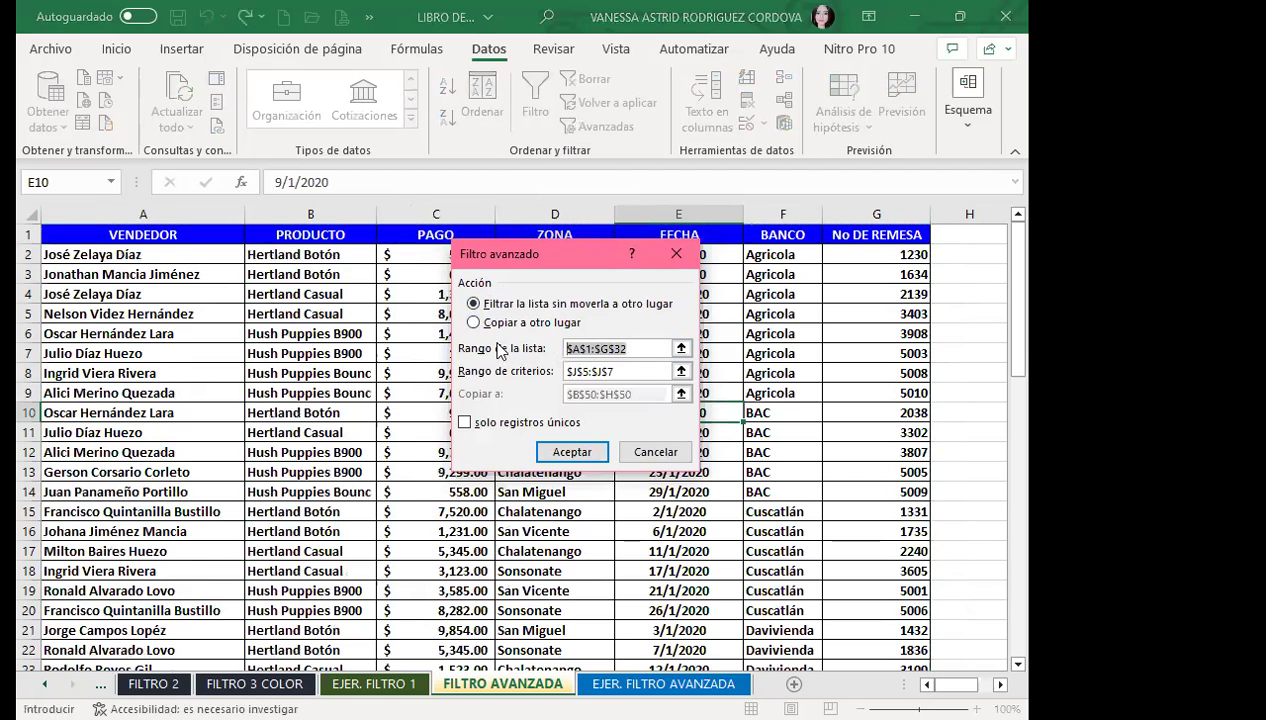
left_click(592, 682)
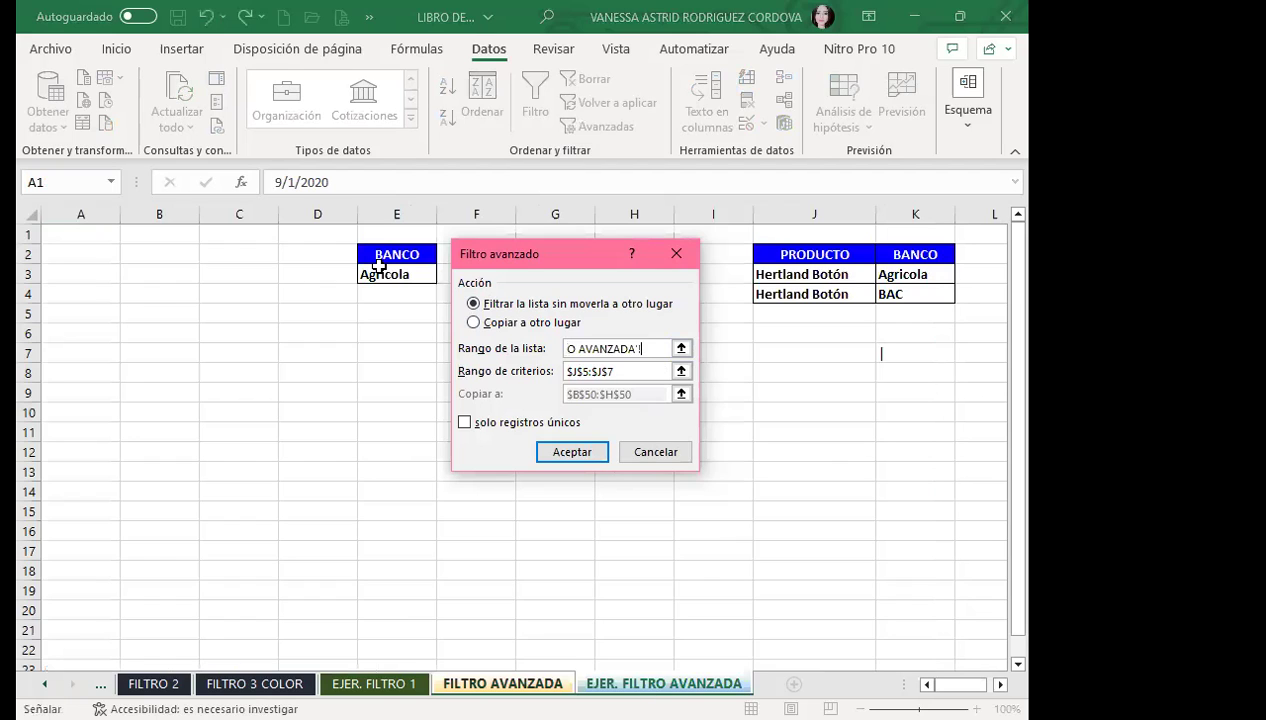
left_click_drag(379, 262, 382, 274)
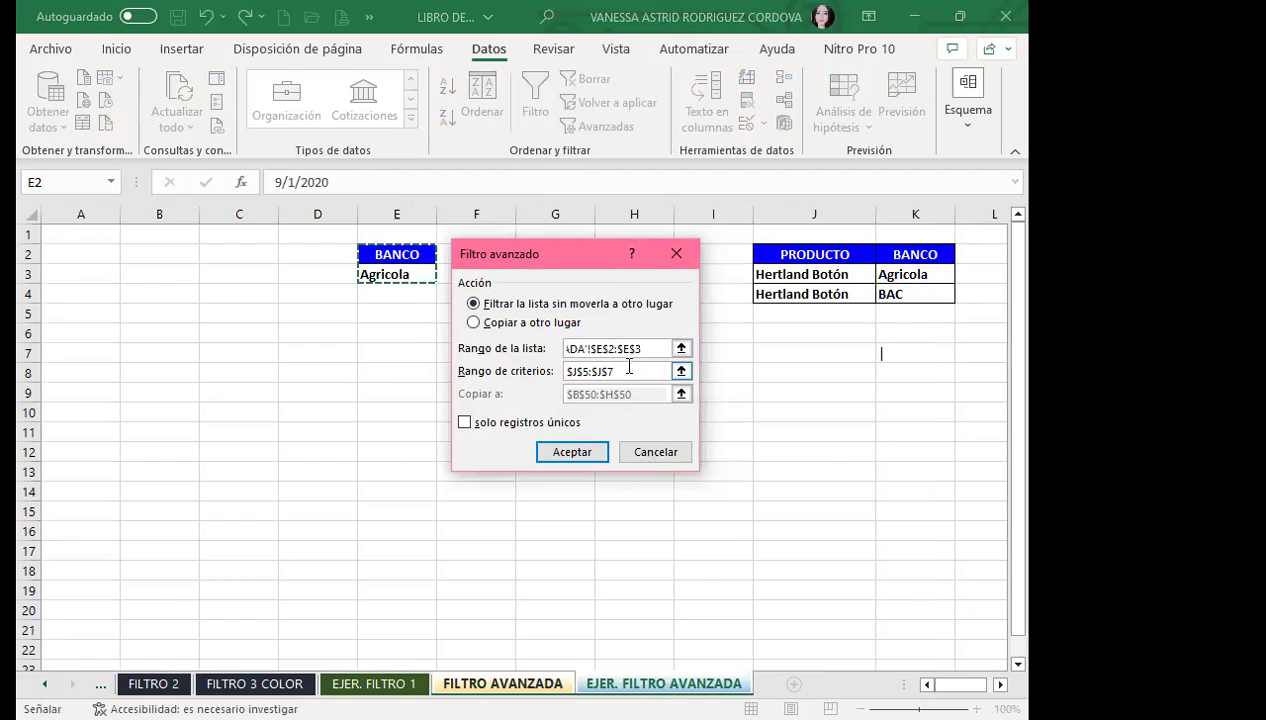
left_click(650, 258)
left_click(650, 256)
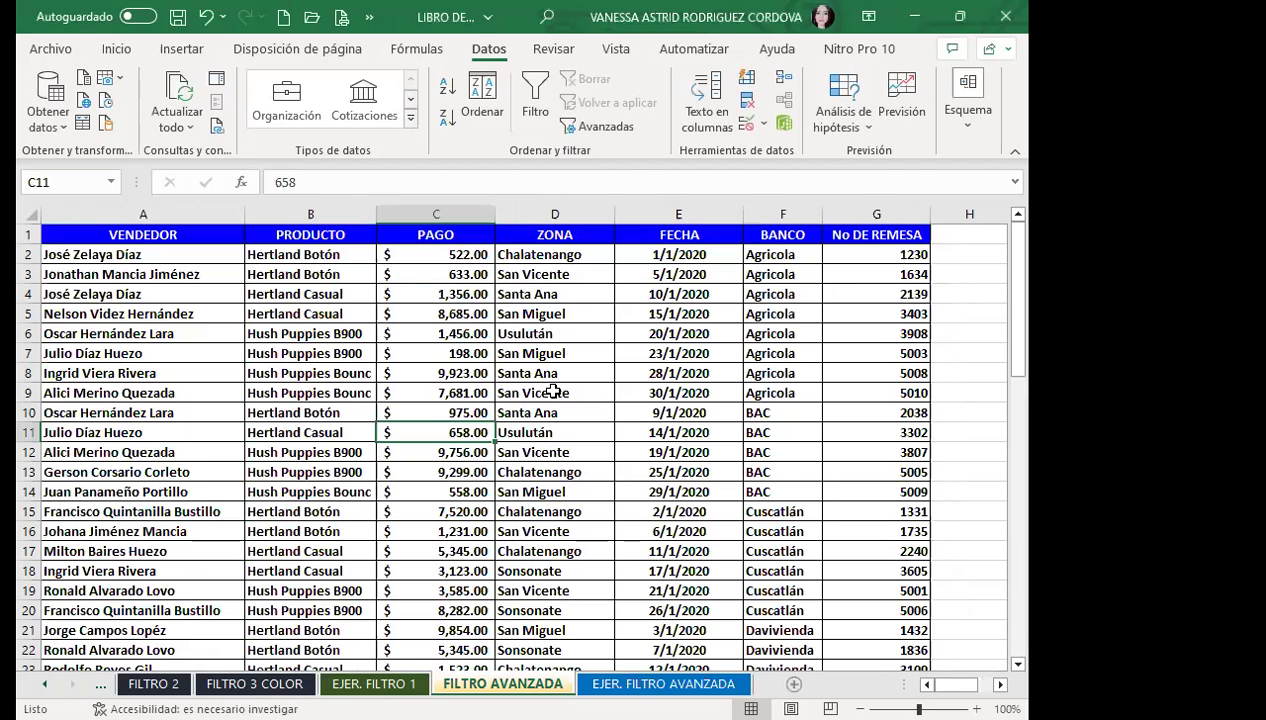
- Rerun Advanced Filter with criteria E2:E3 and destination A6, then dismiss the active-sheet-only warning
left_click(605, 127)
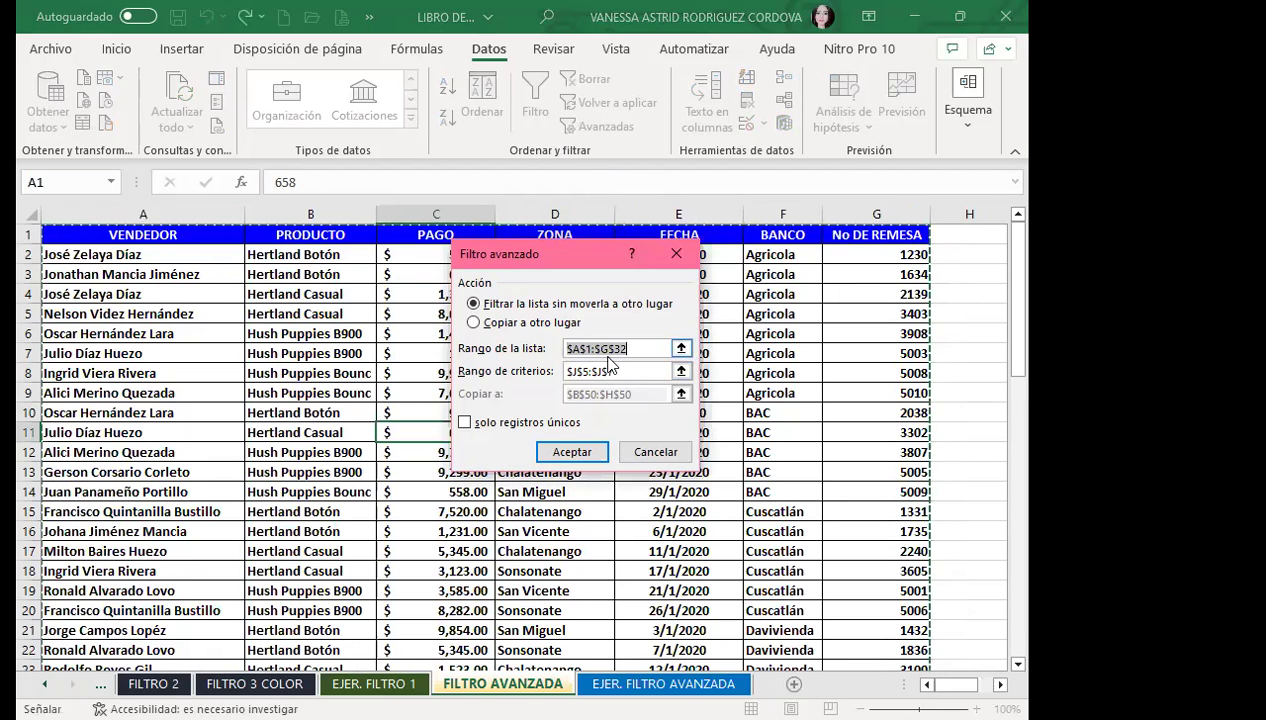
left_click_drag(613, 371, 526, 368)
key("BackSpace")
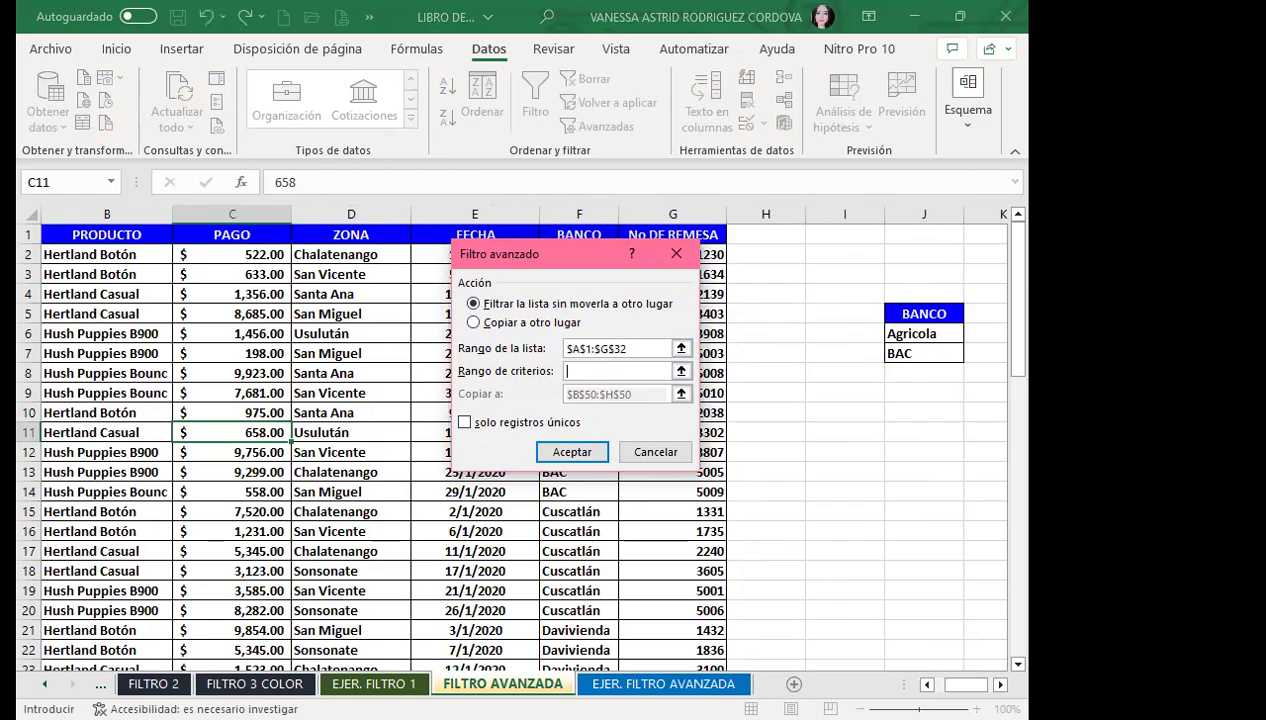
key("ctrl+Page_Down")
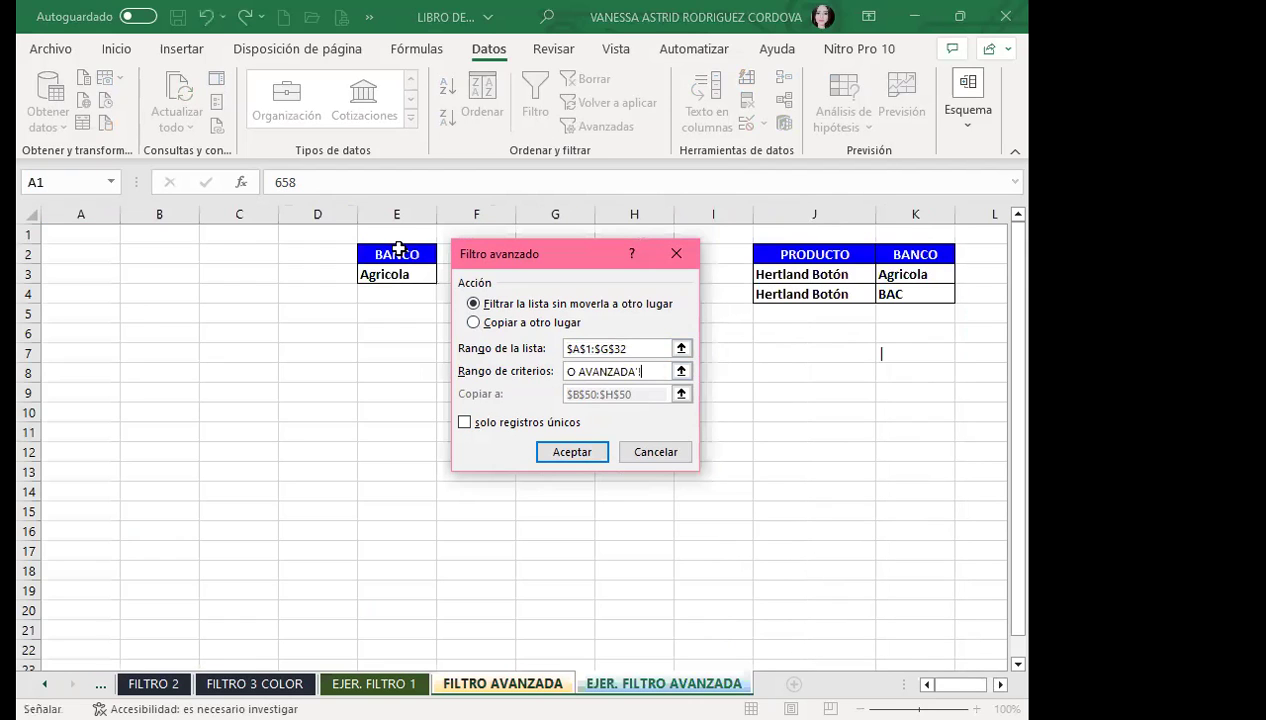
left_click_drag(397, 256, 400, 276)
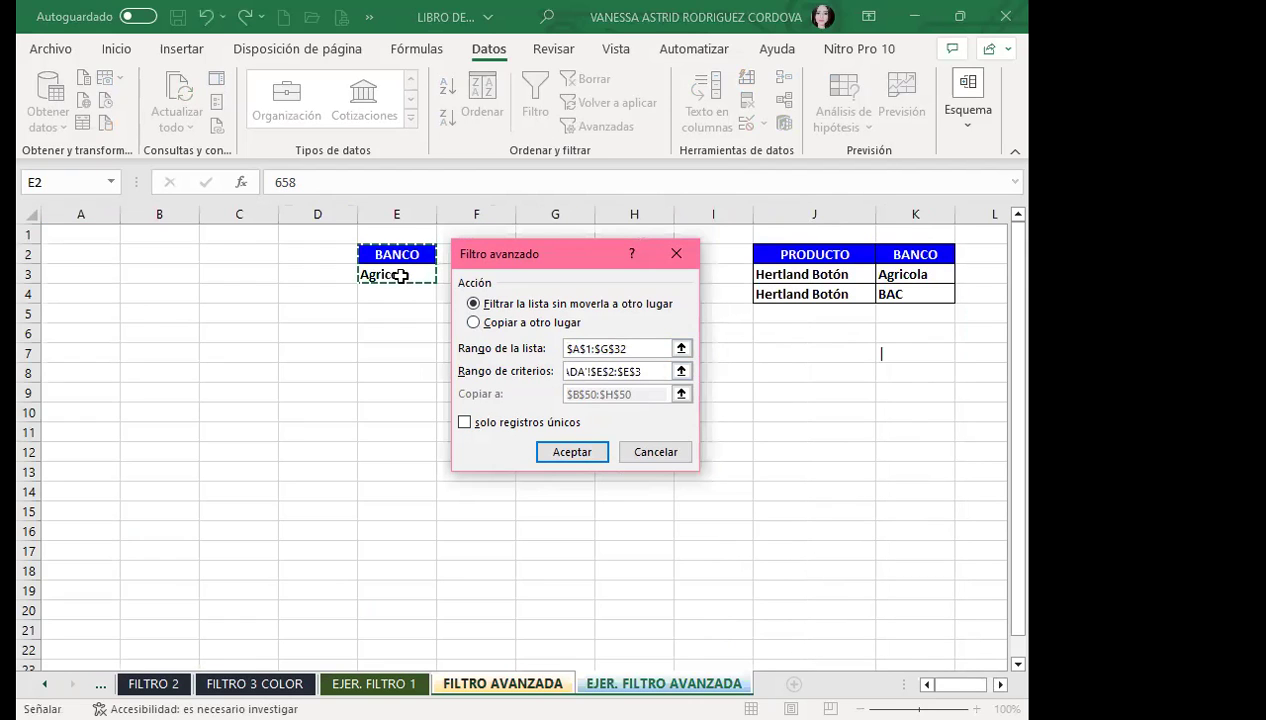
left_click(488, 326)
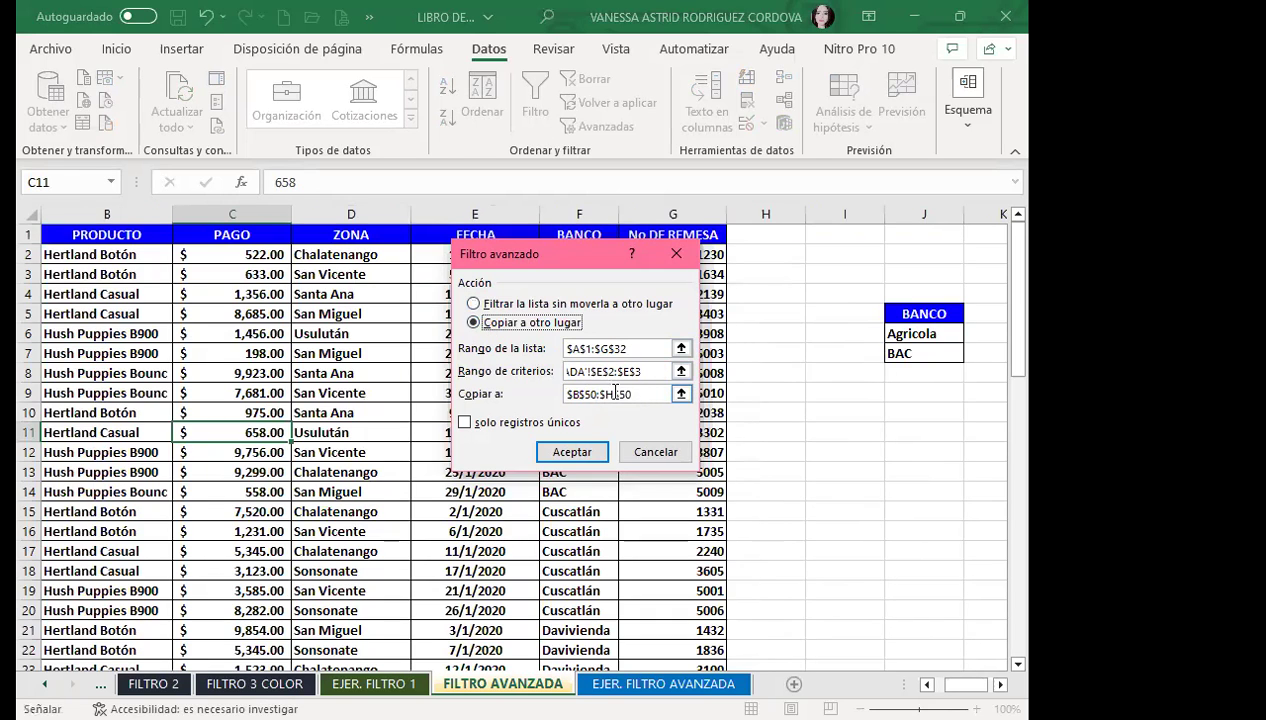
left_click(663, 684)
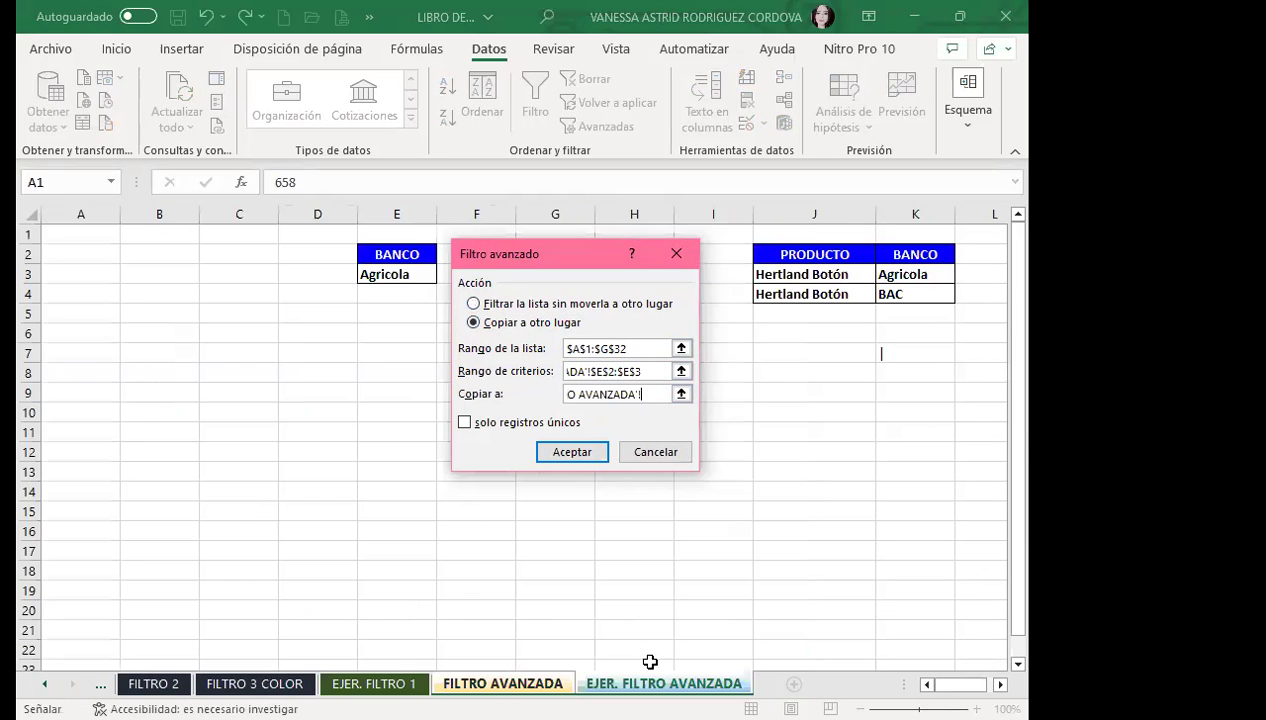
left_click(64, 339)
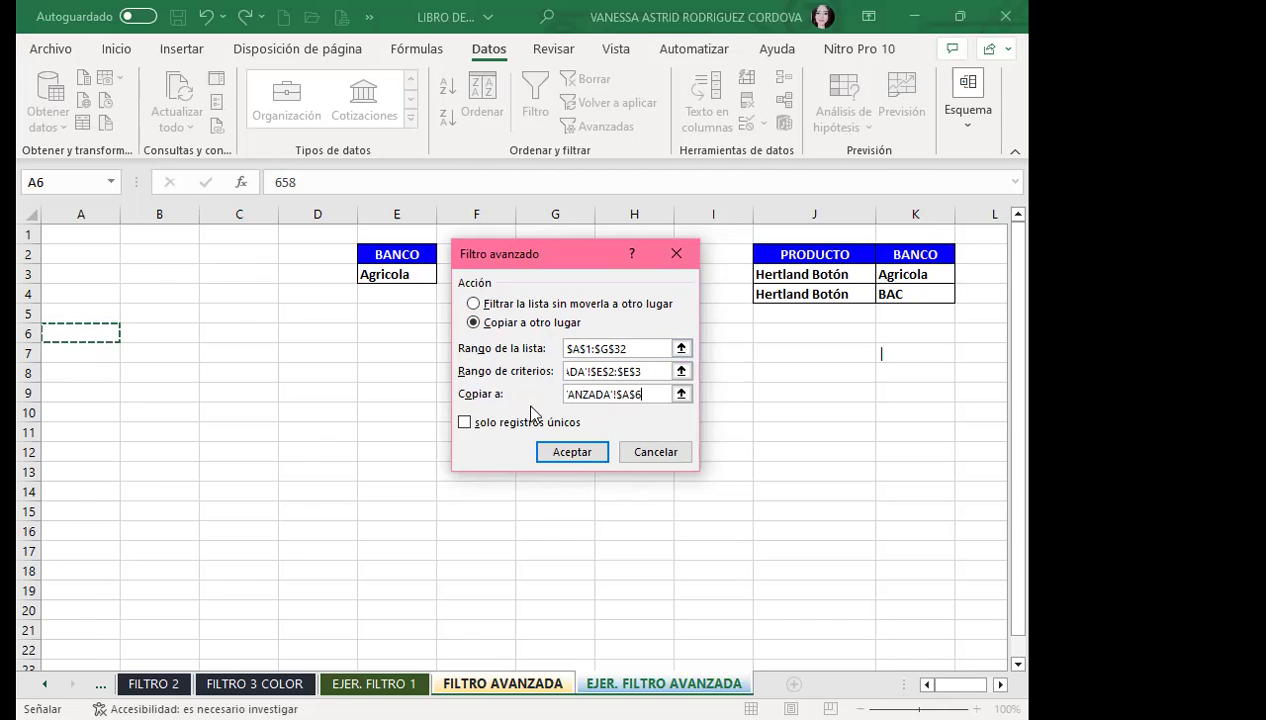
left_click(565, 456)
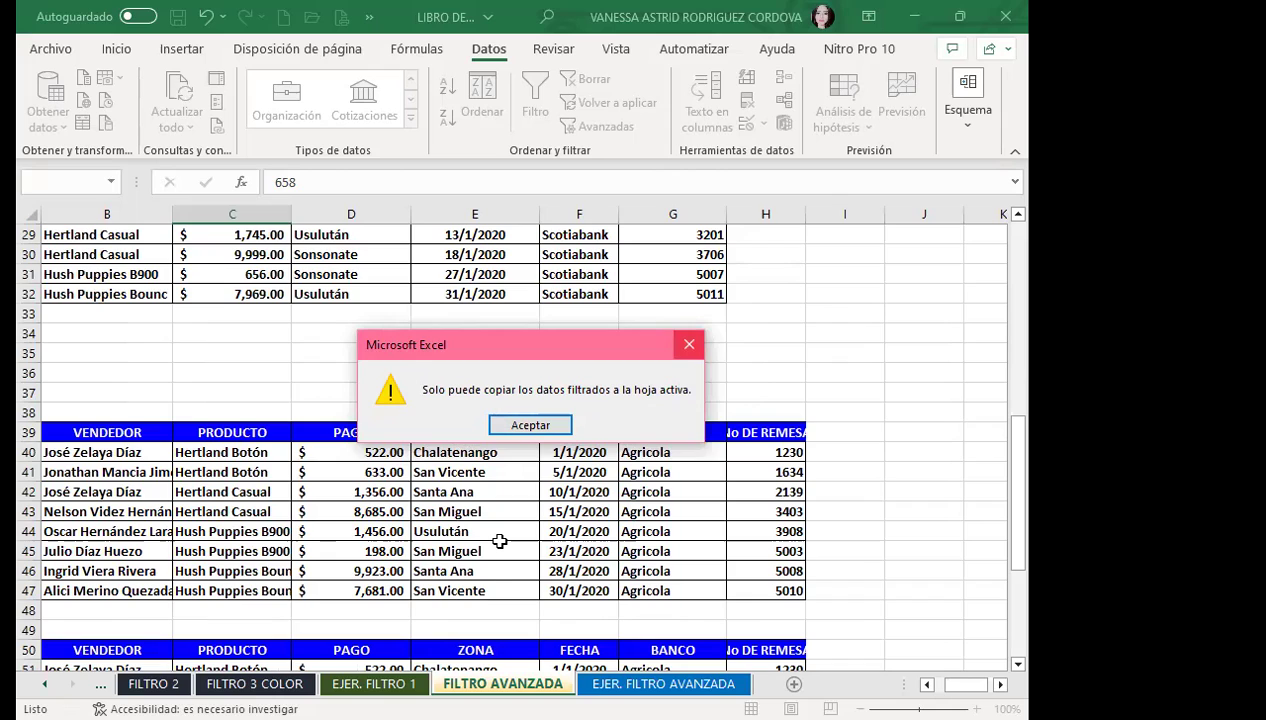
key("Return")
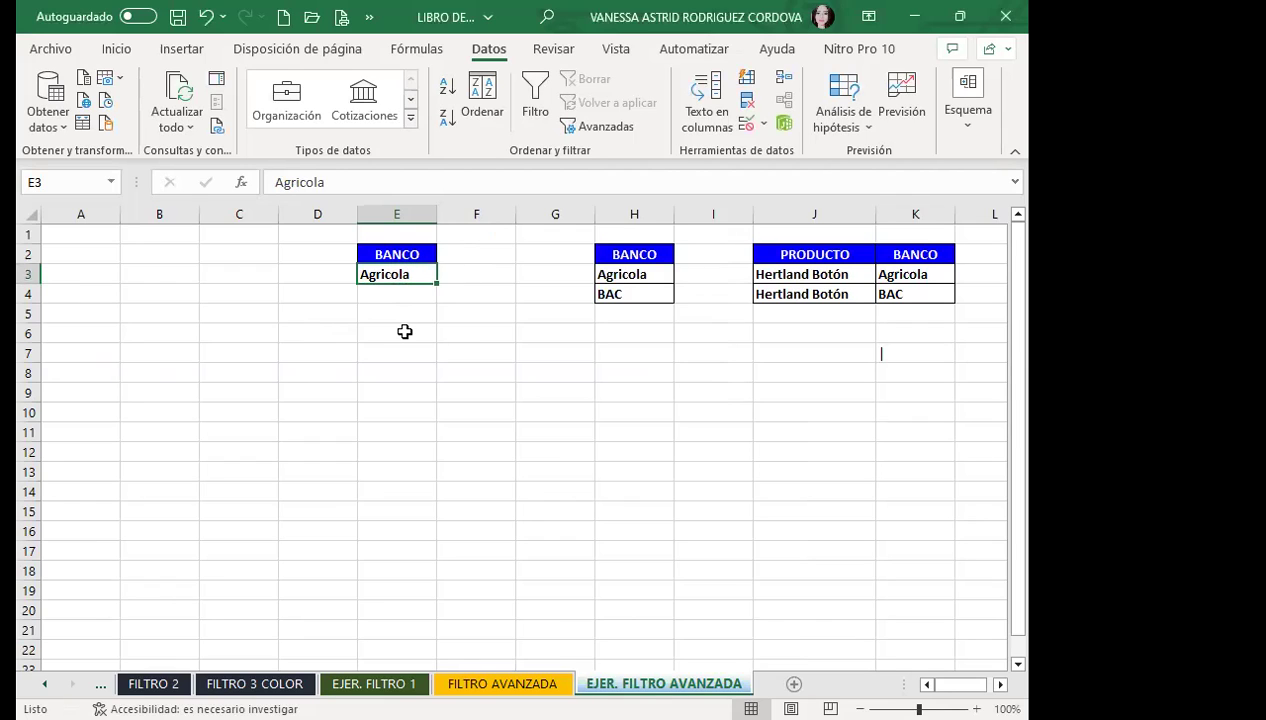
- From the EJER sheet, filter 'FILTRO AVANZADA'!A1:G32 by criteria E2:E3 and copy the Agricola rows to A5
left_click(409, 350)
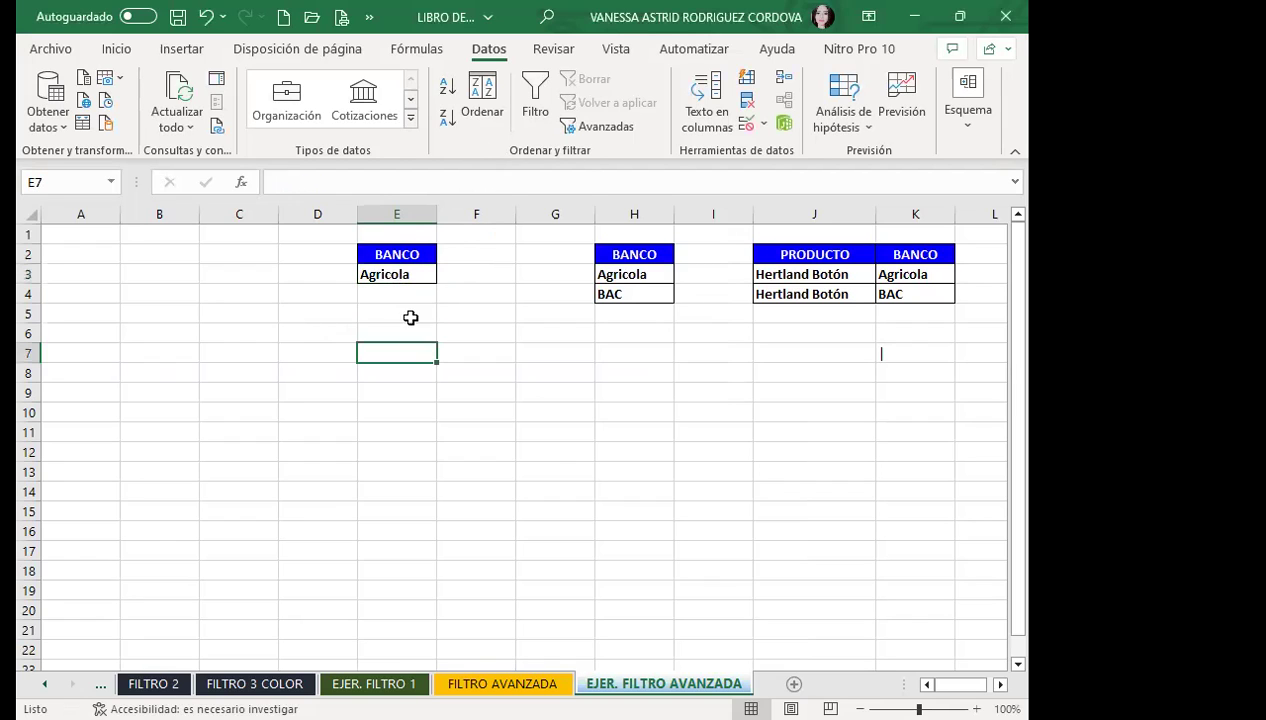
left_click(598, 128)
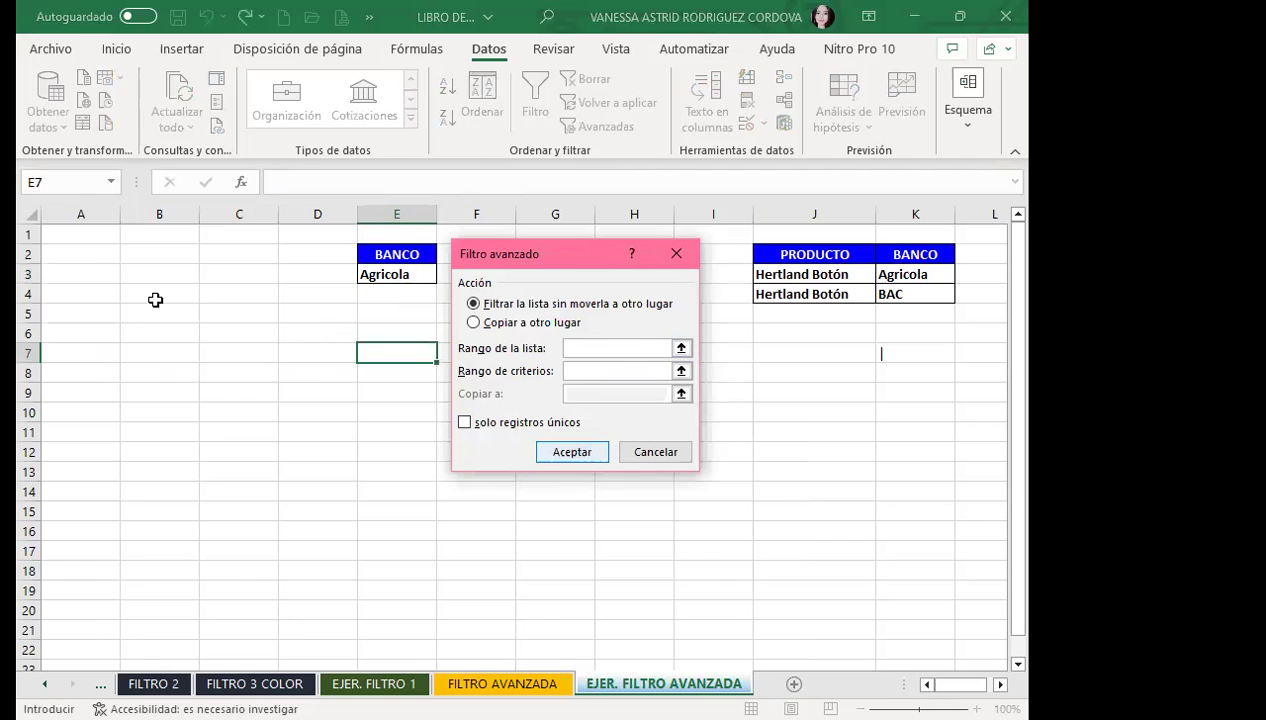
left_click(502, 684)
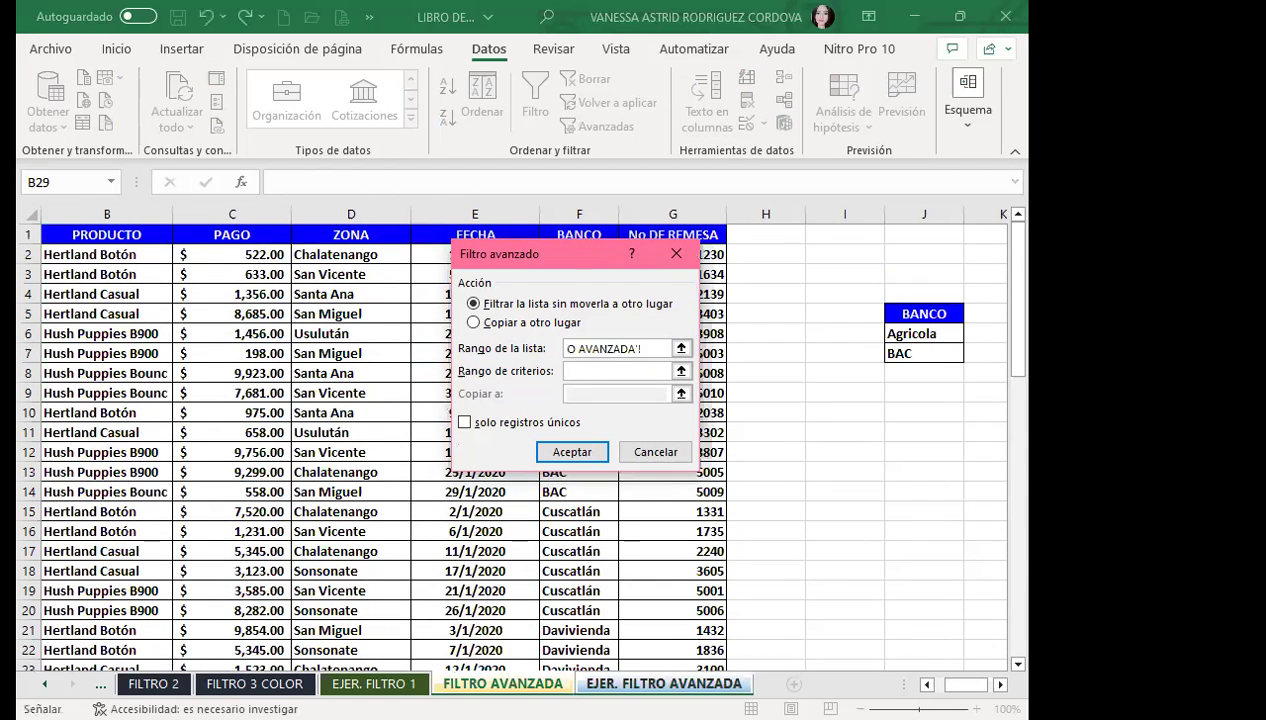
left_click(157, 240)
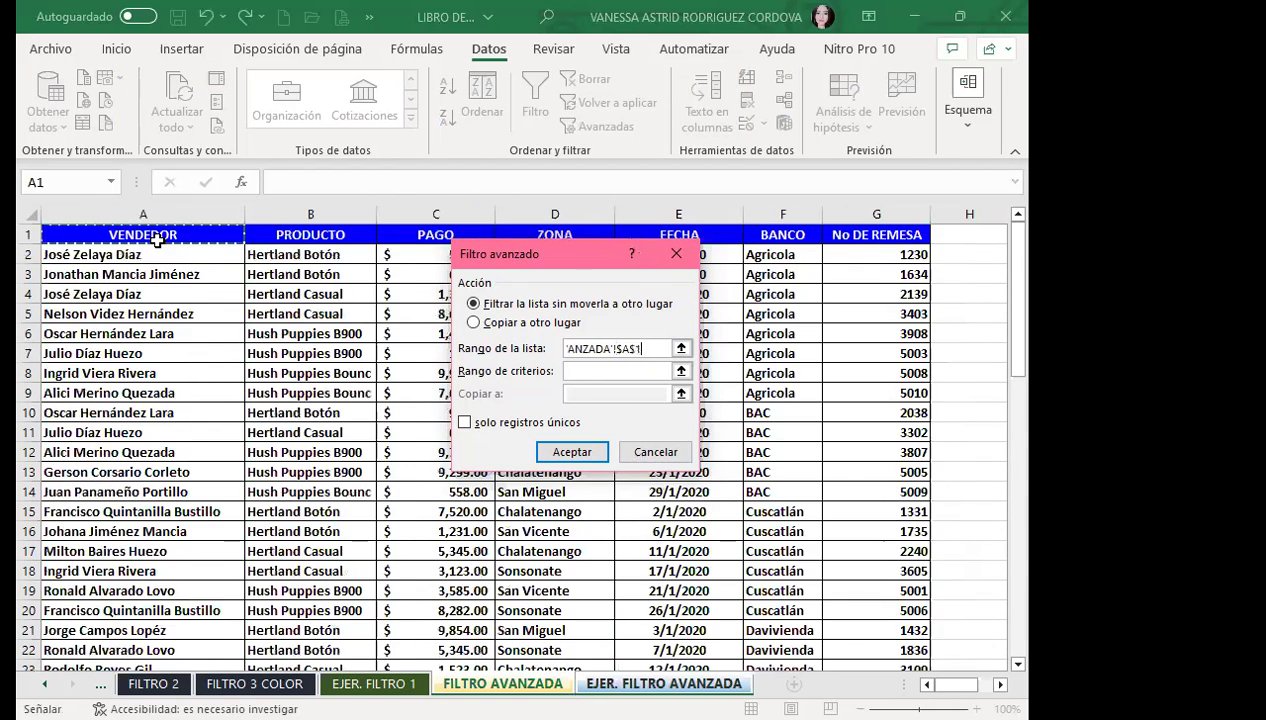
mouse_move(143, 234)
left_mouse_down()
mouse_move(970, 648)
mouse_move(925, 636)
left_mouse_up()
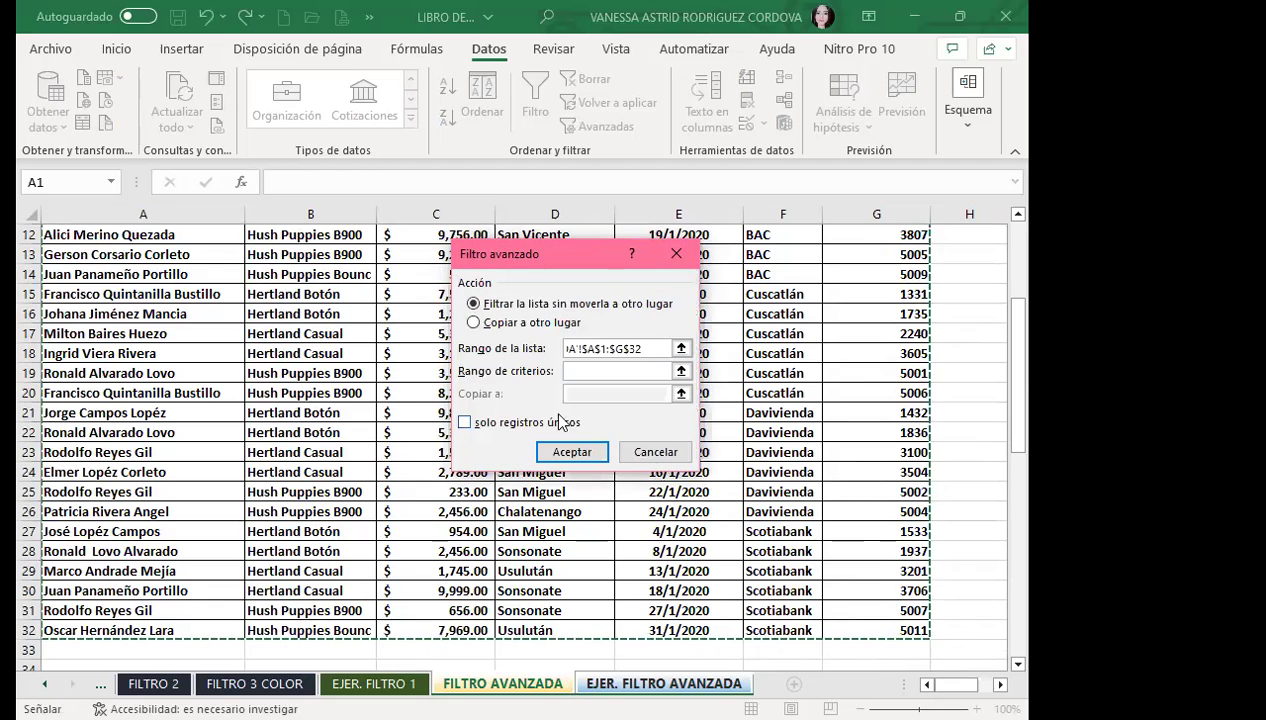
left_click(577, 370)
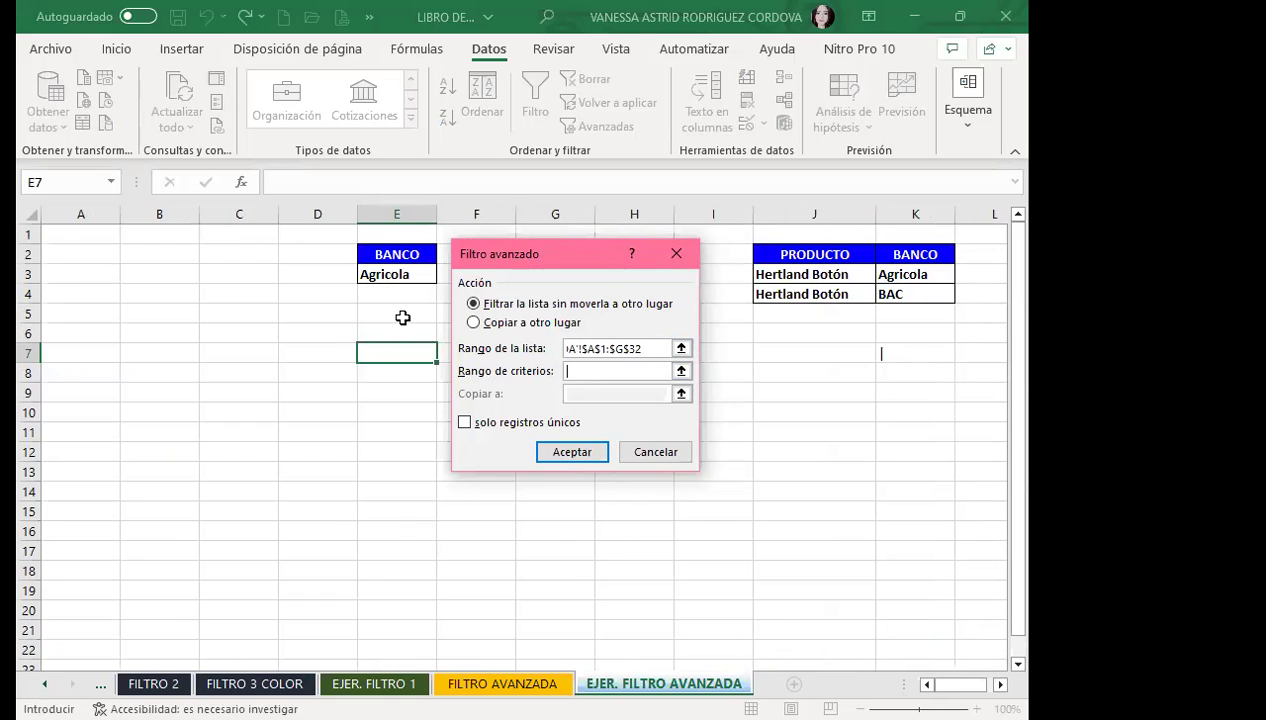
left_click(416, 254)
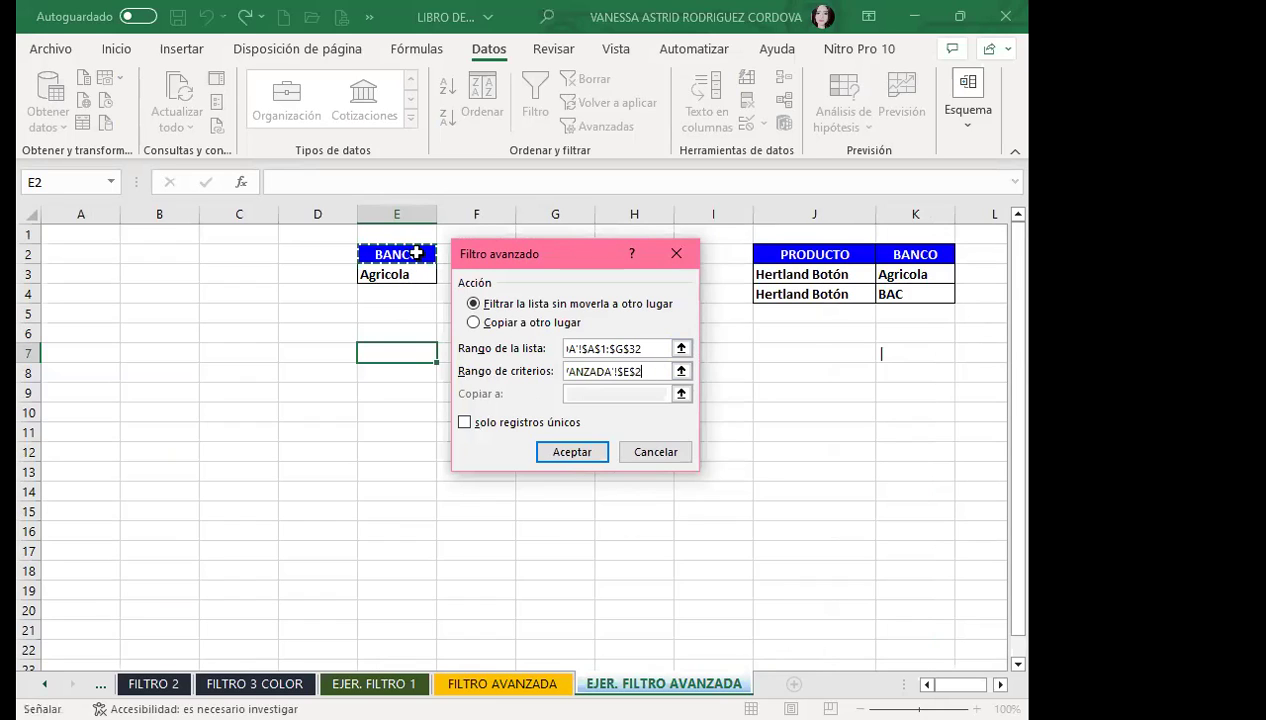
left_click_drag(414, 272, 414, 275)
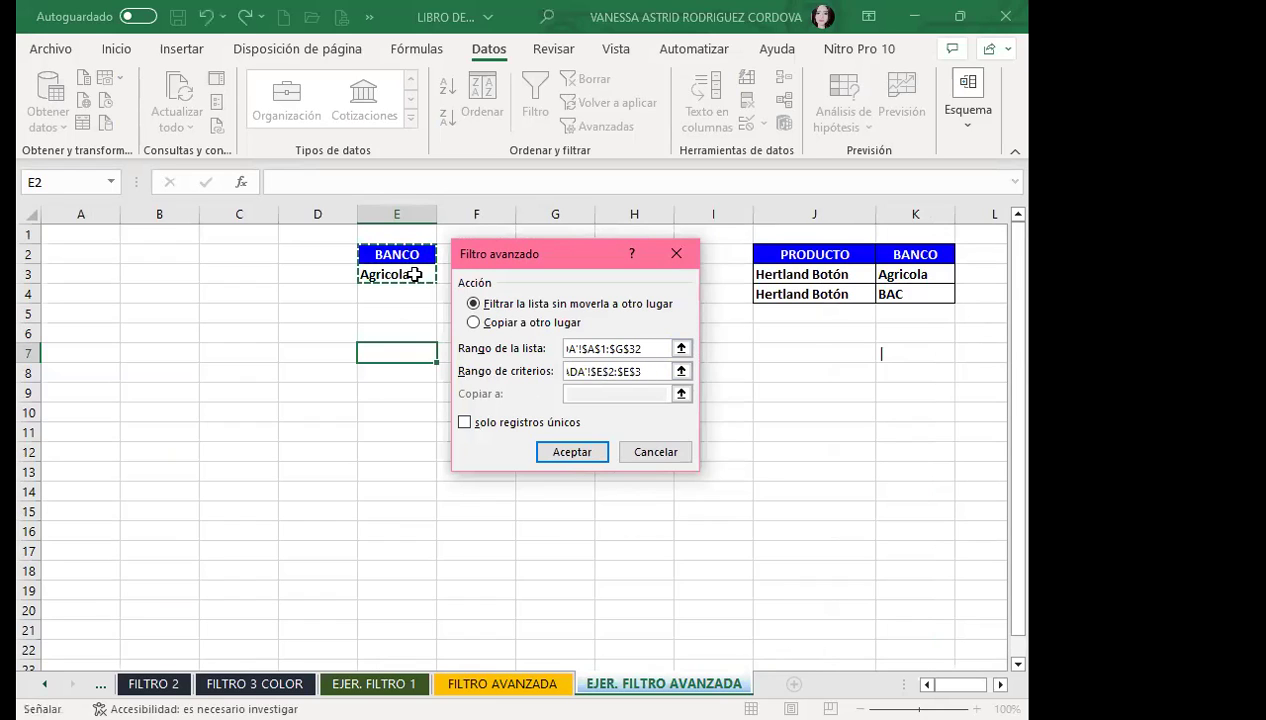
left_click(475, 323)
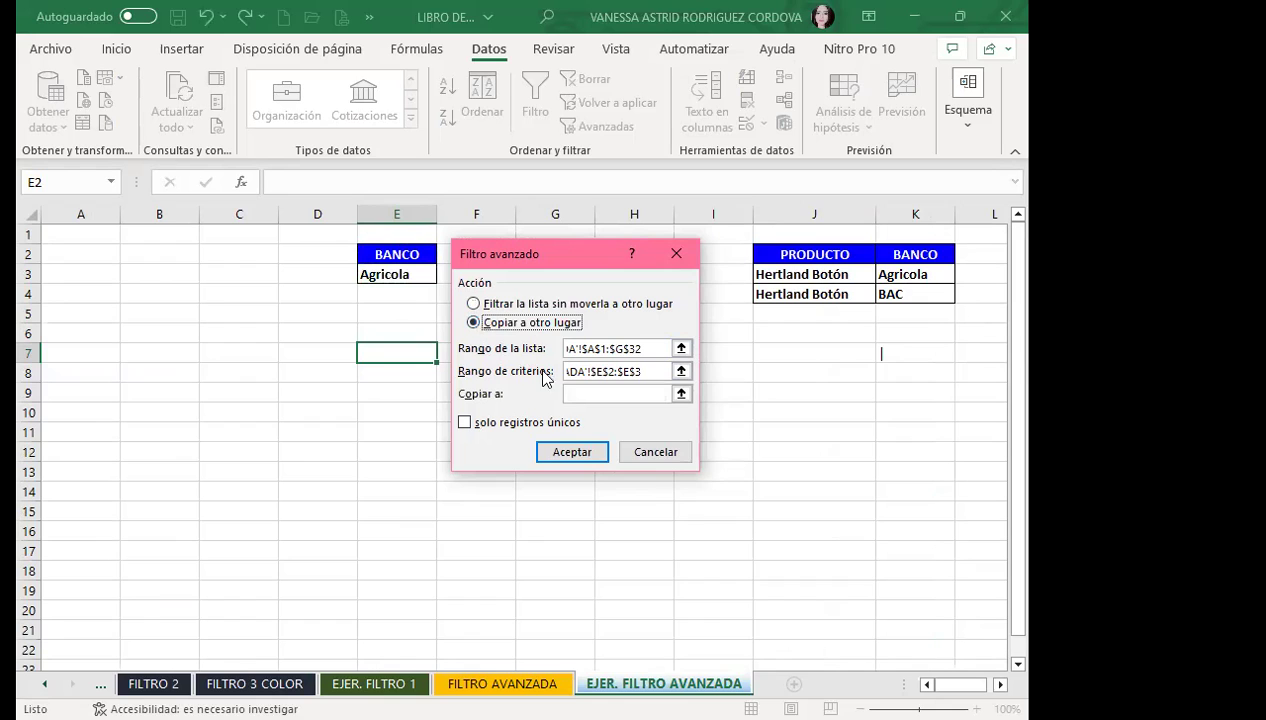
left_click(85, 314)
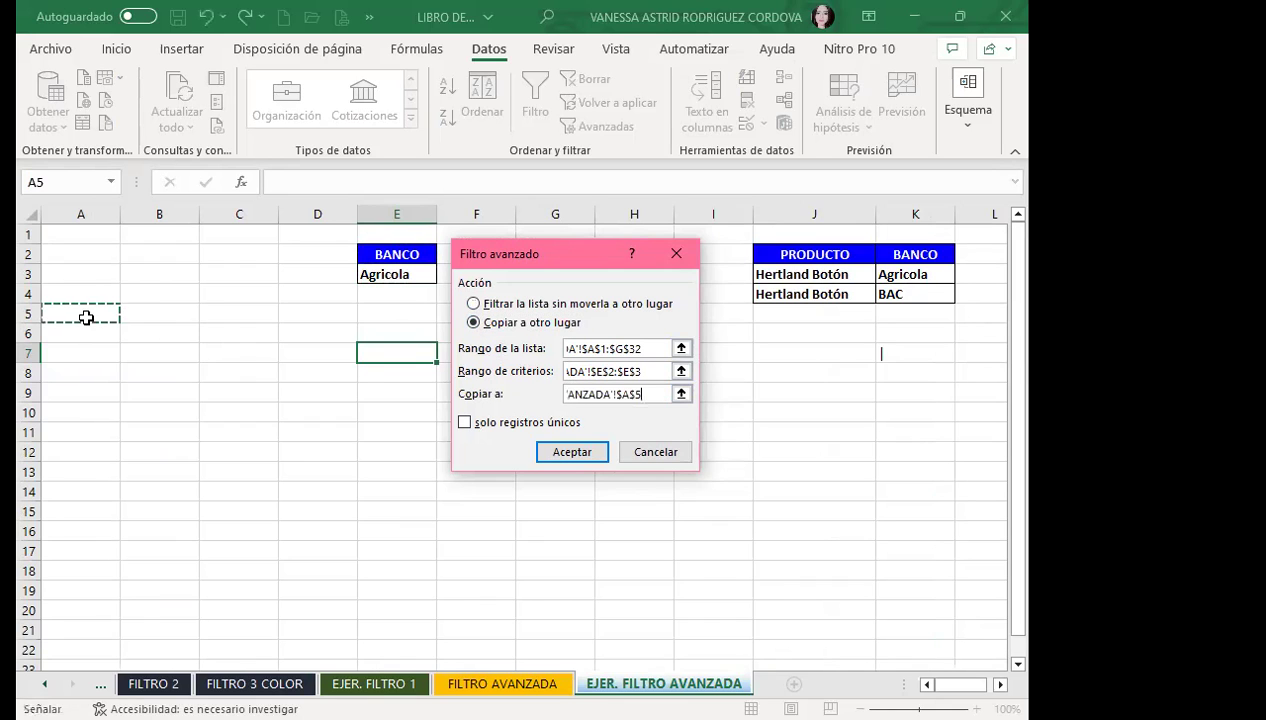
left_click(569, 454)
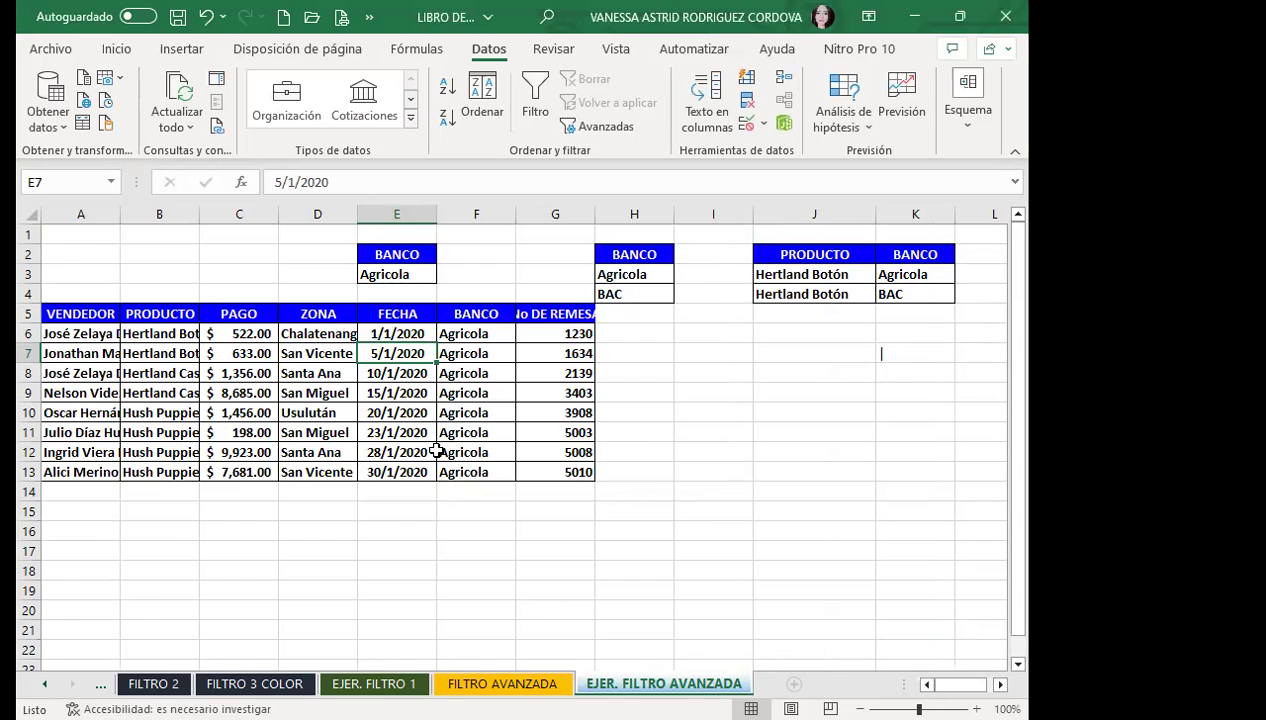
left_click(480, 432)
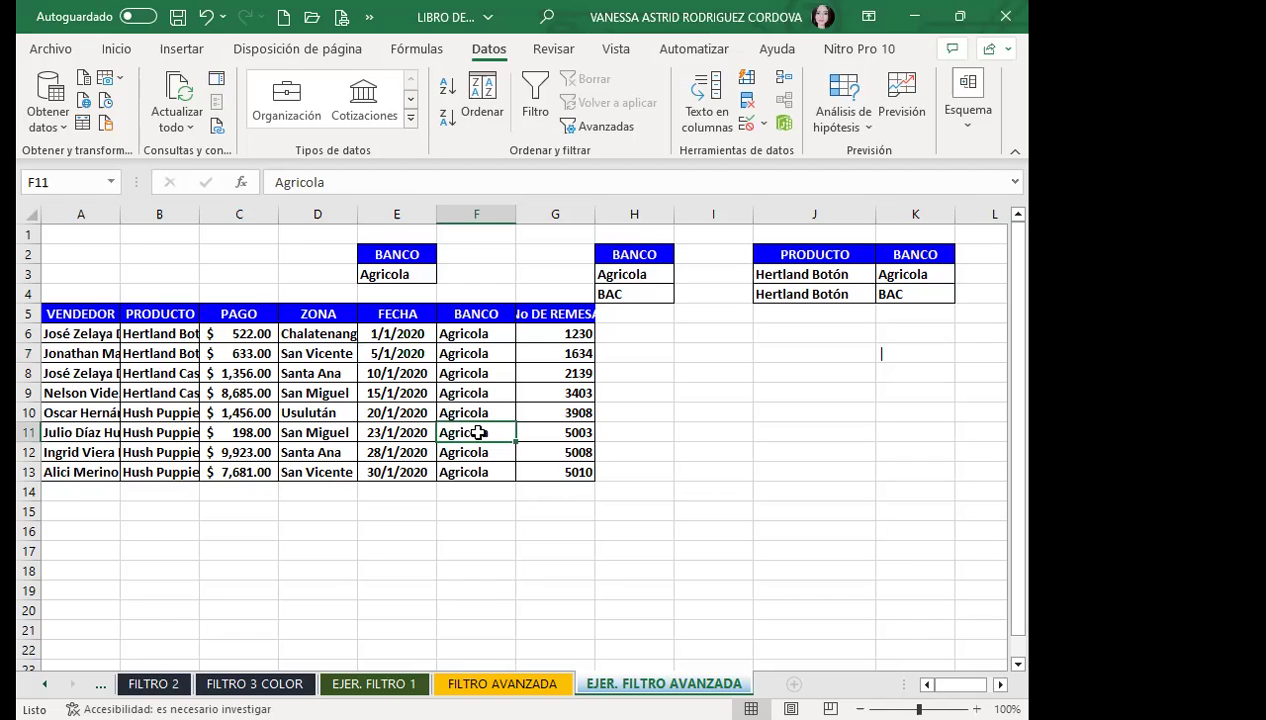
scroll(432, 391, "down", 2)
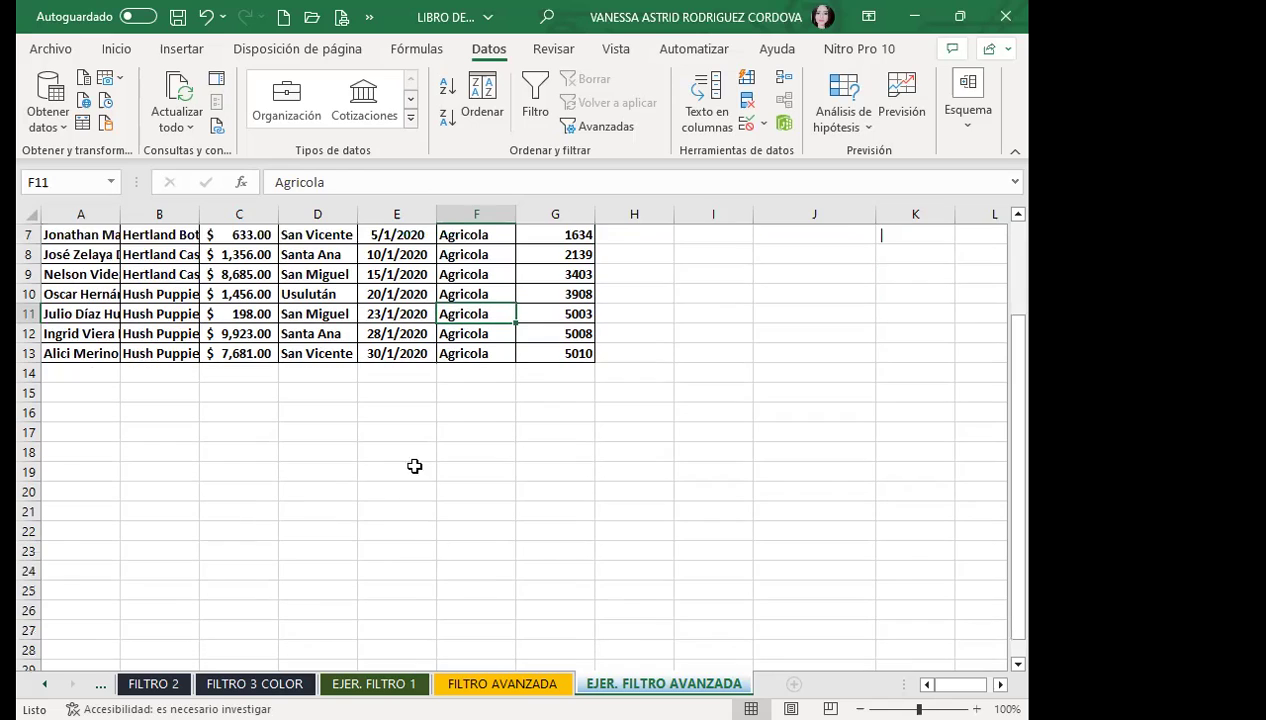
left_click(405, 412)
scroll(427, 379, "up", 2)
- Filter 'FILTRO AVANZADA'!A1:G32 with criteria H2:H4 (Agricola, BAC) and copy results to A16
left_click(575, 126)
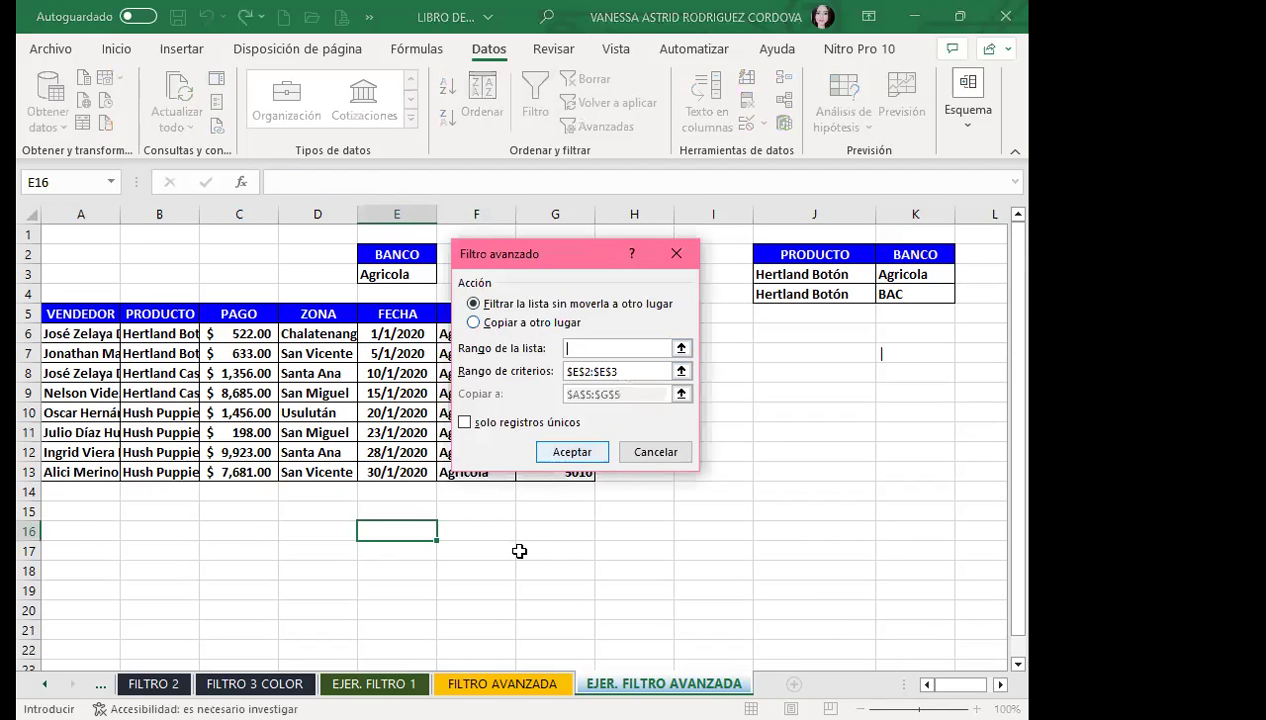
left_click(502, 684)
left_click(128, 236)
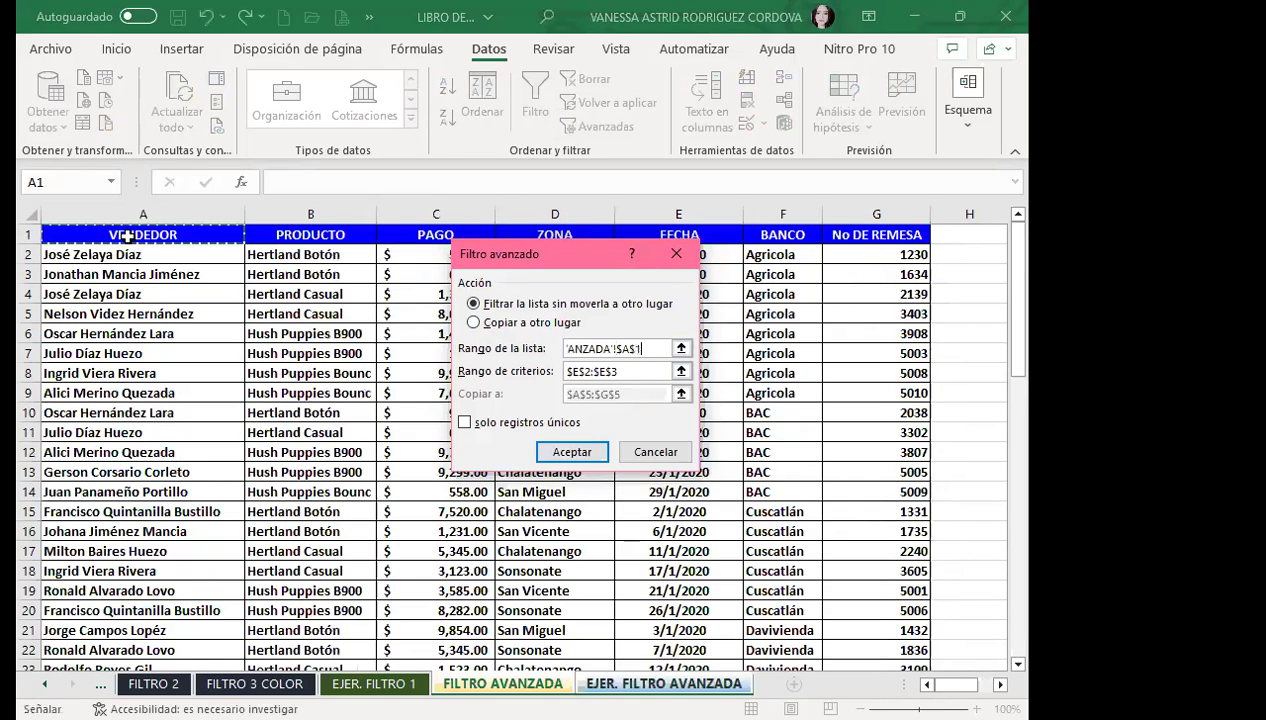
left_click_drag(128, 236, 830, 648)
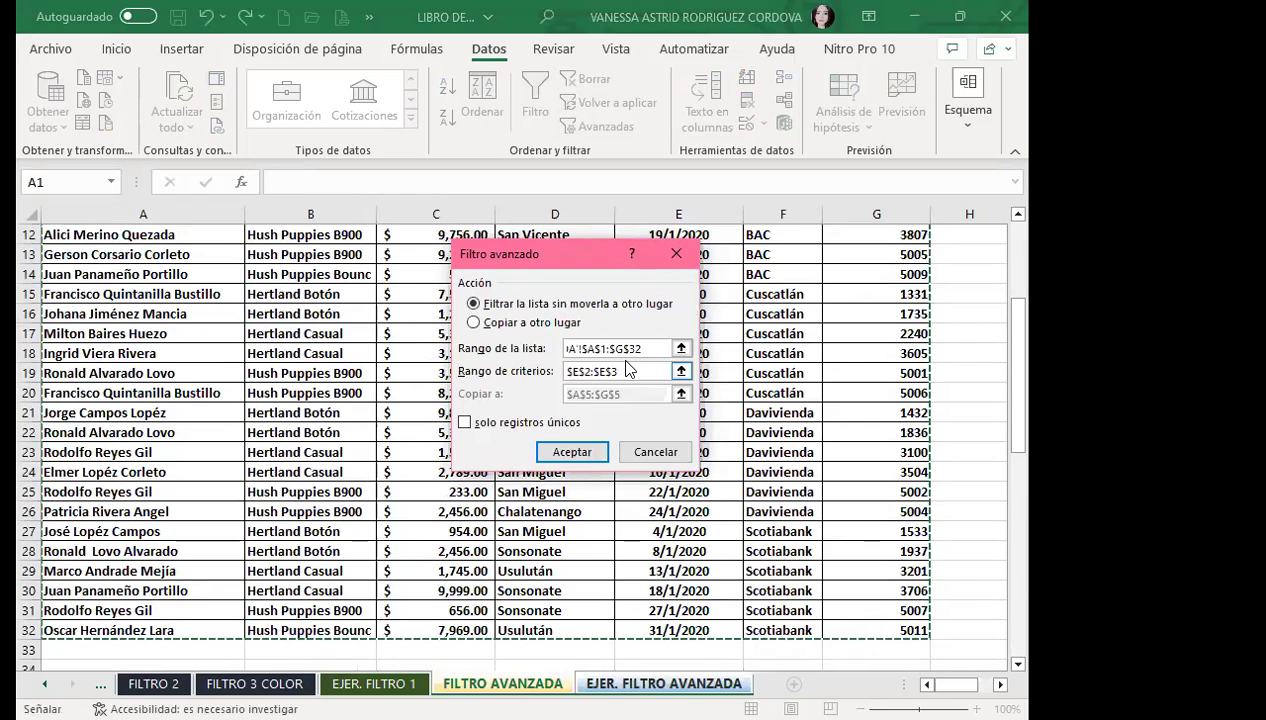
left_click(618, 370)
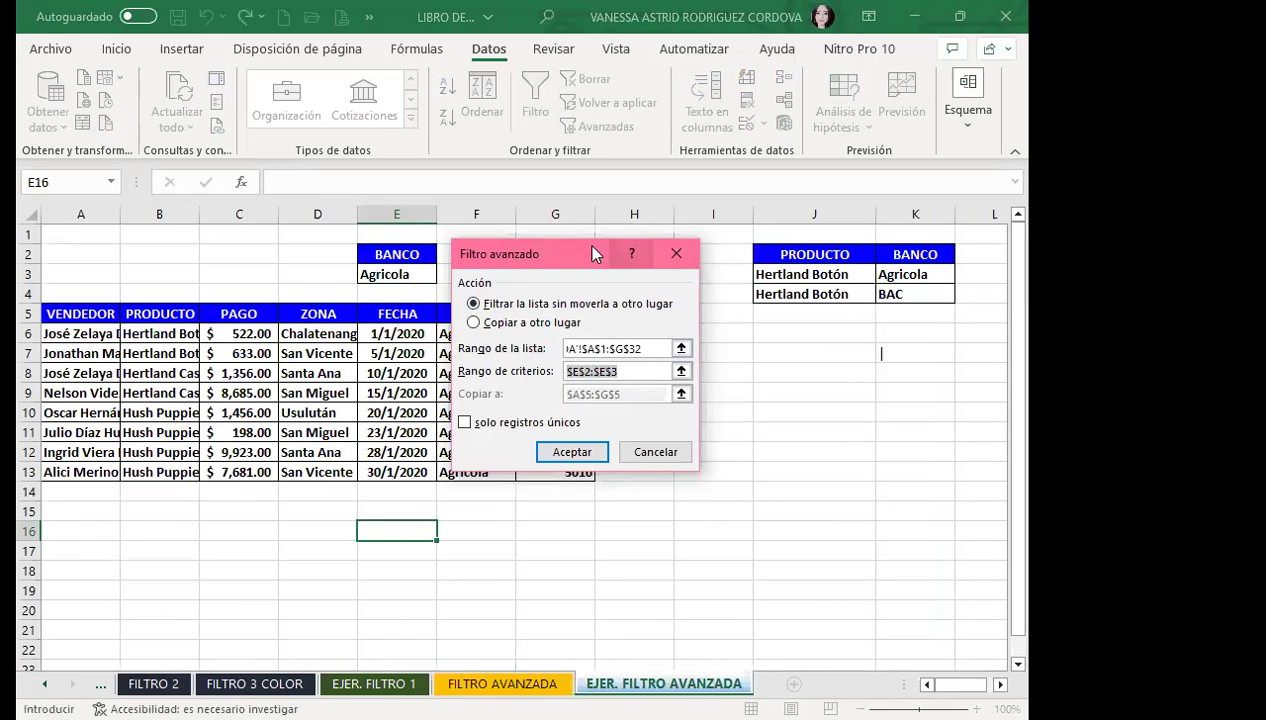
left_click_drag(593, 254, 780, 281)
left_click(618, 257)
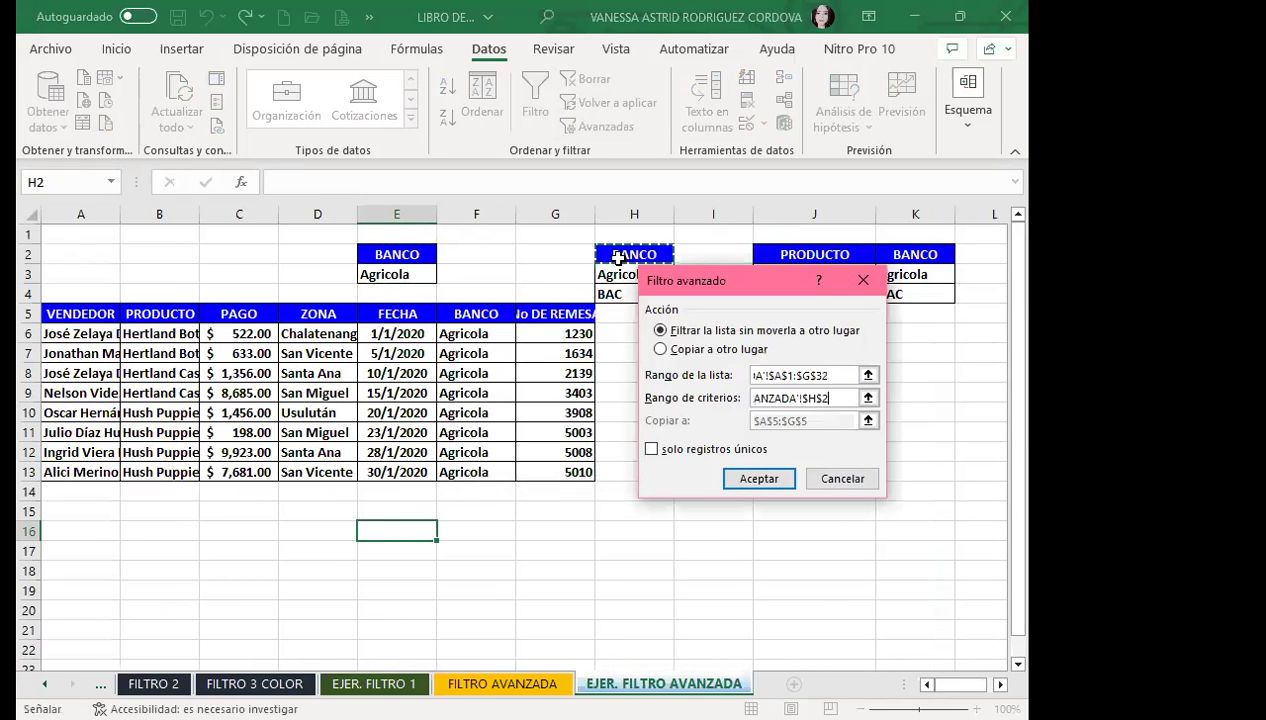
left_click_drag(618, 257, 618, 294)
left_click(660, 349)
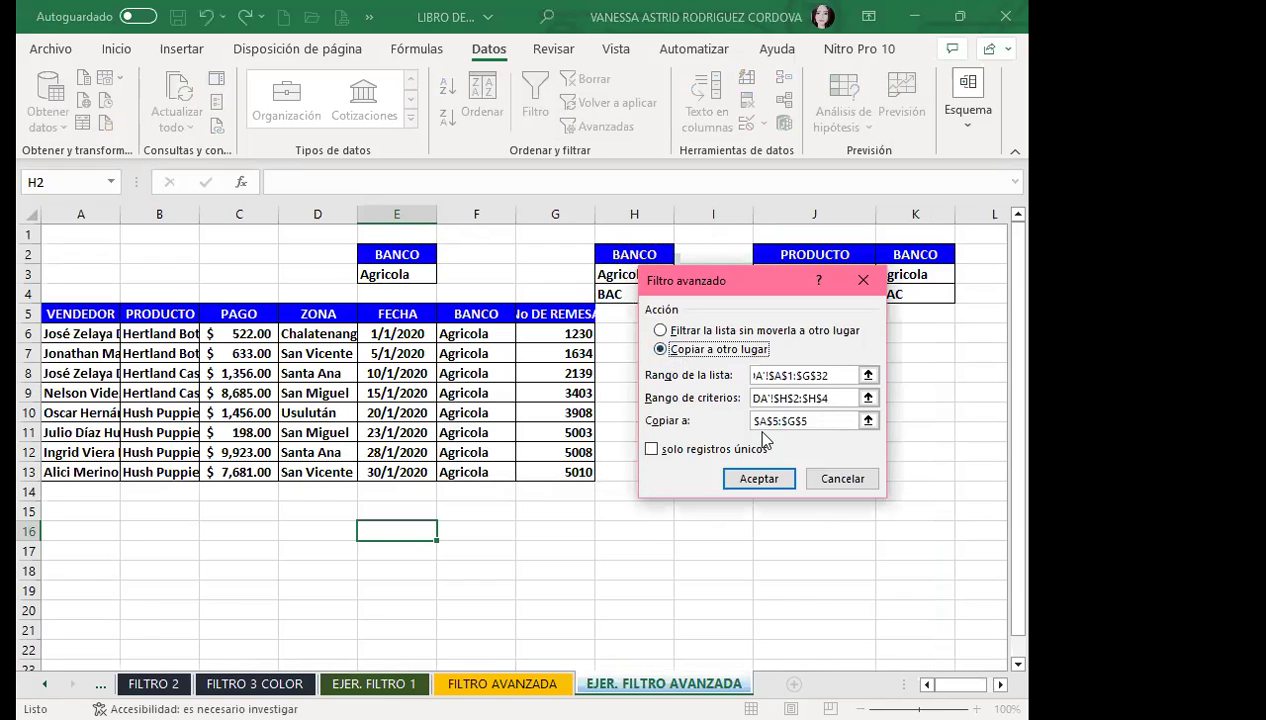
left_click(805, 420)
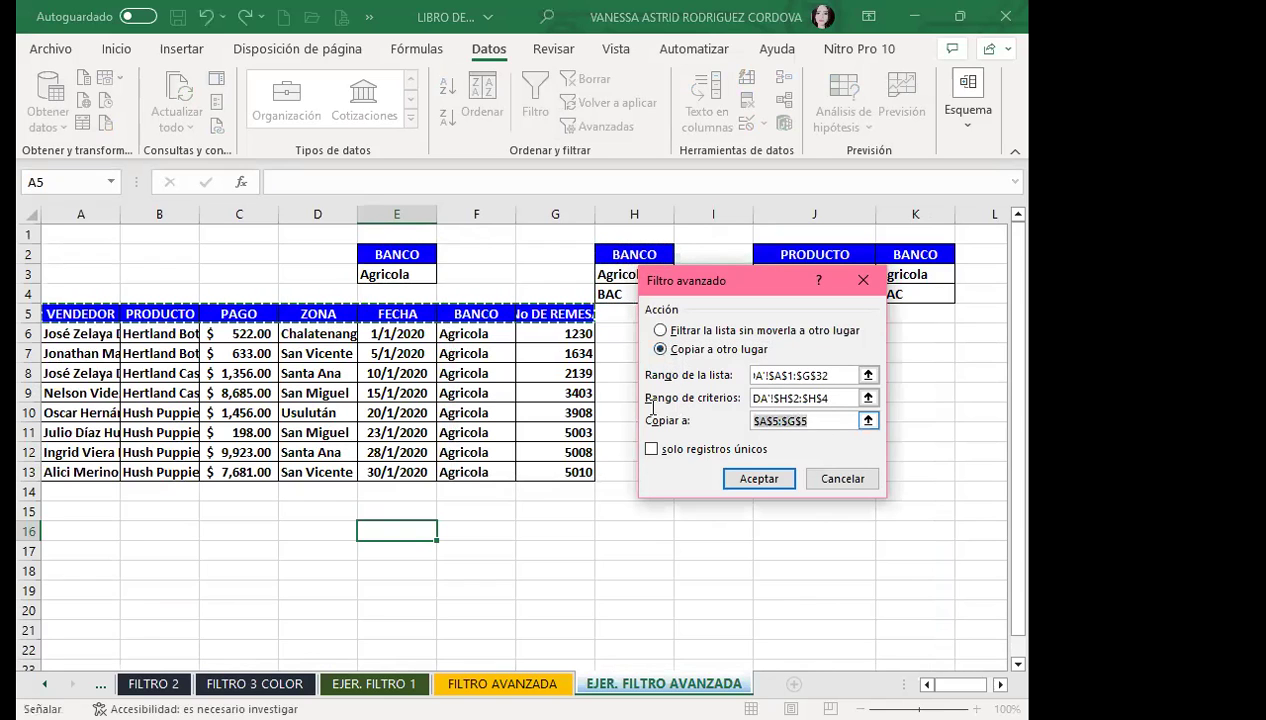
left_click(76, 525)
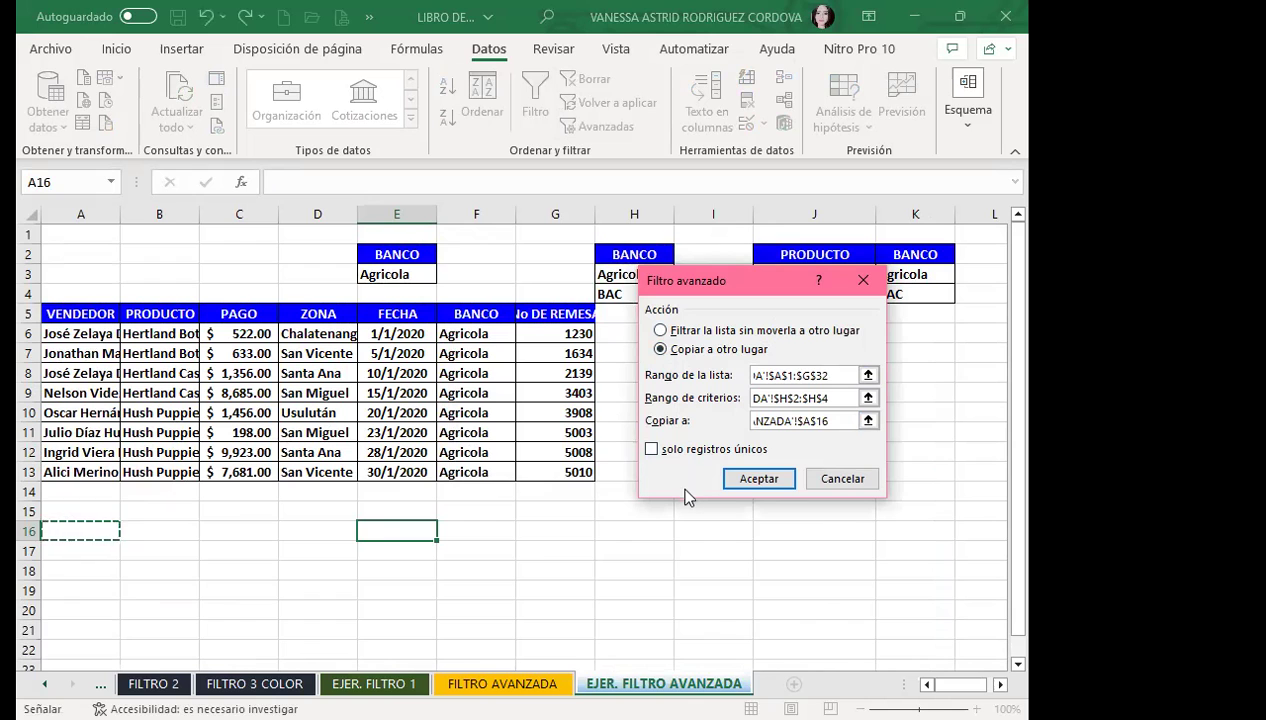
left_click(757, 477)
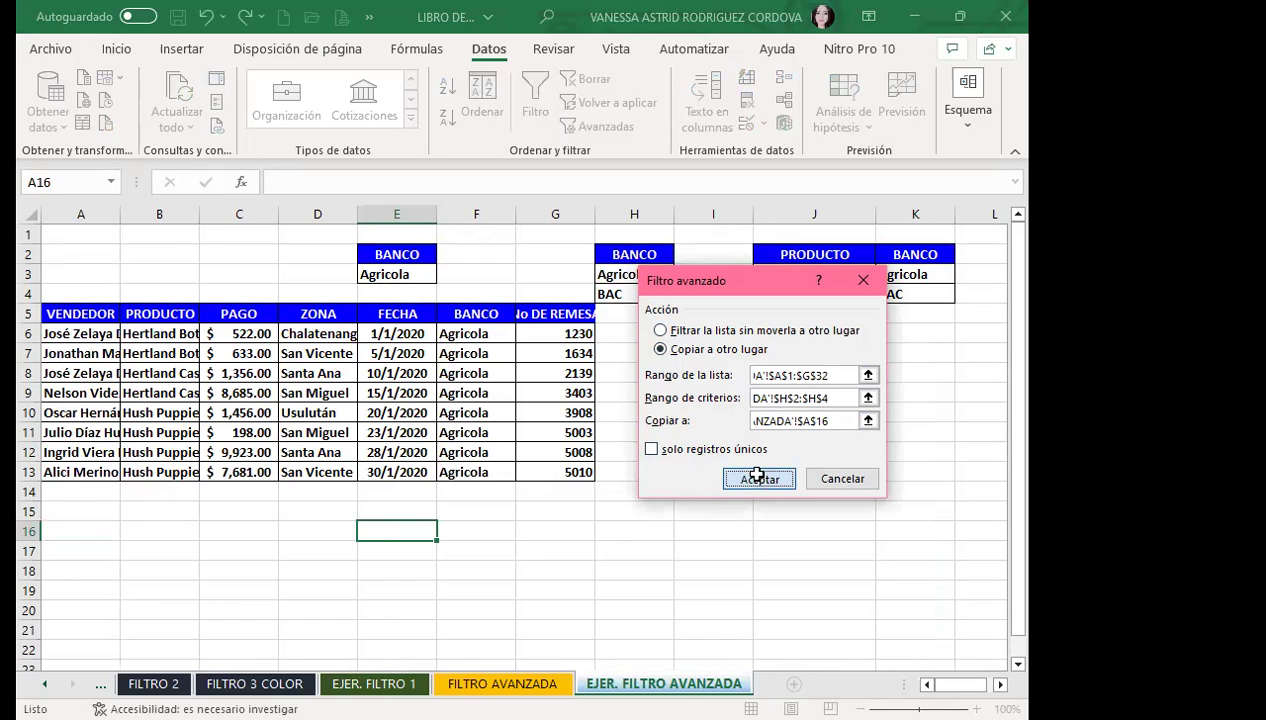
- Check the Agricola and BAC results, including remittance 5008, against the source sheet
scroll(415, 424, "down", 2)
scroll(415, 424, "down", 2)
scroll(698, 424, "down", 1)
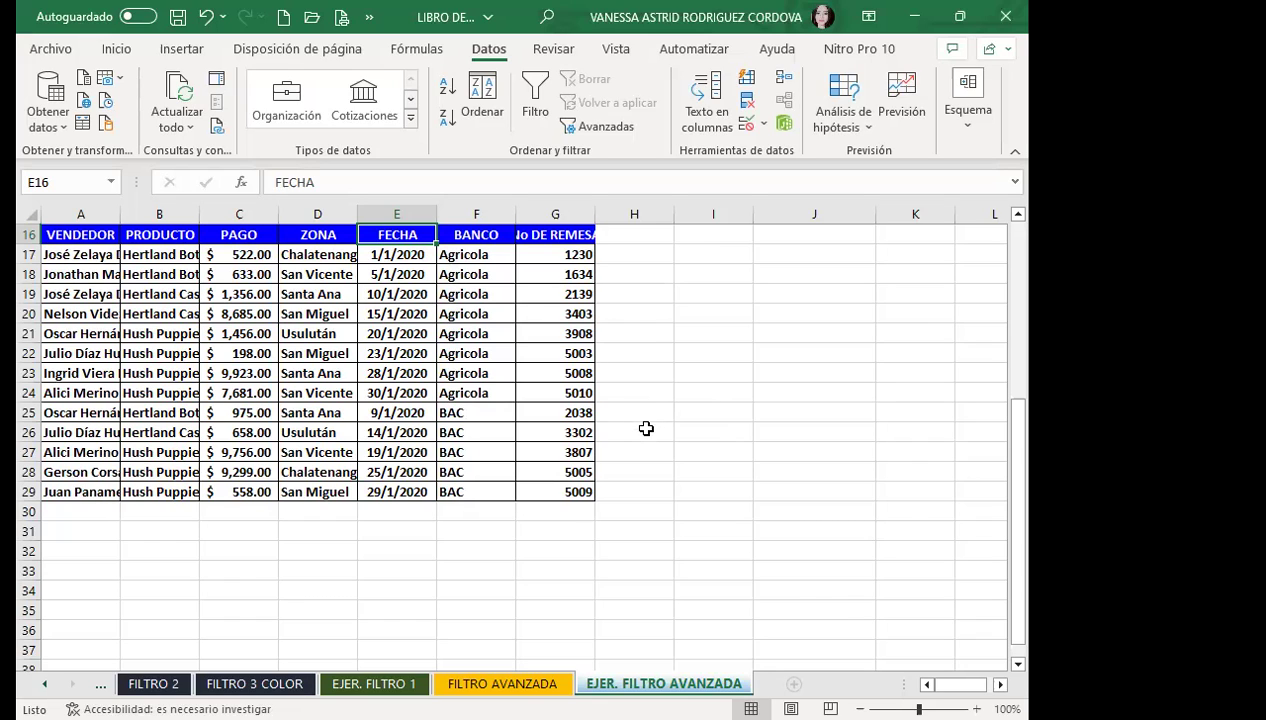
left_click(416, 393)
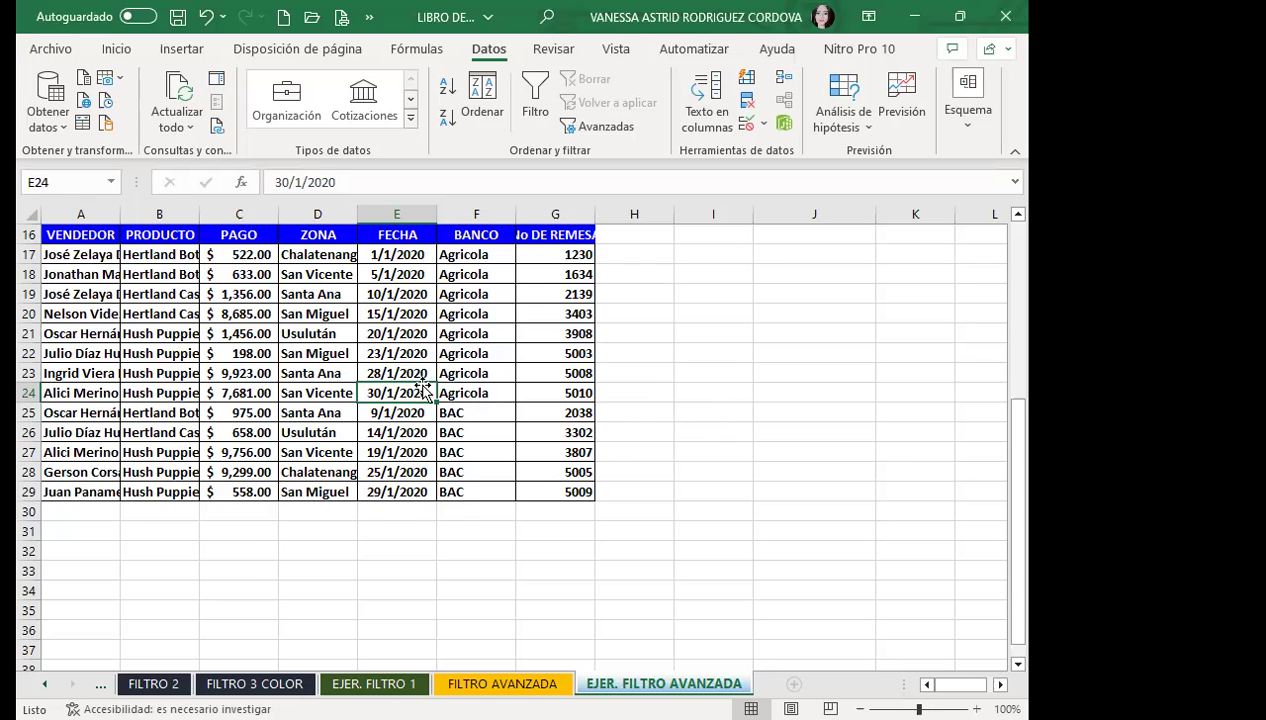
scroll(424, 389, "up", 5)
scroll(405, 435, "down", 4)
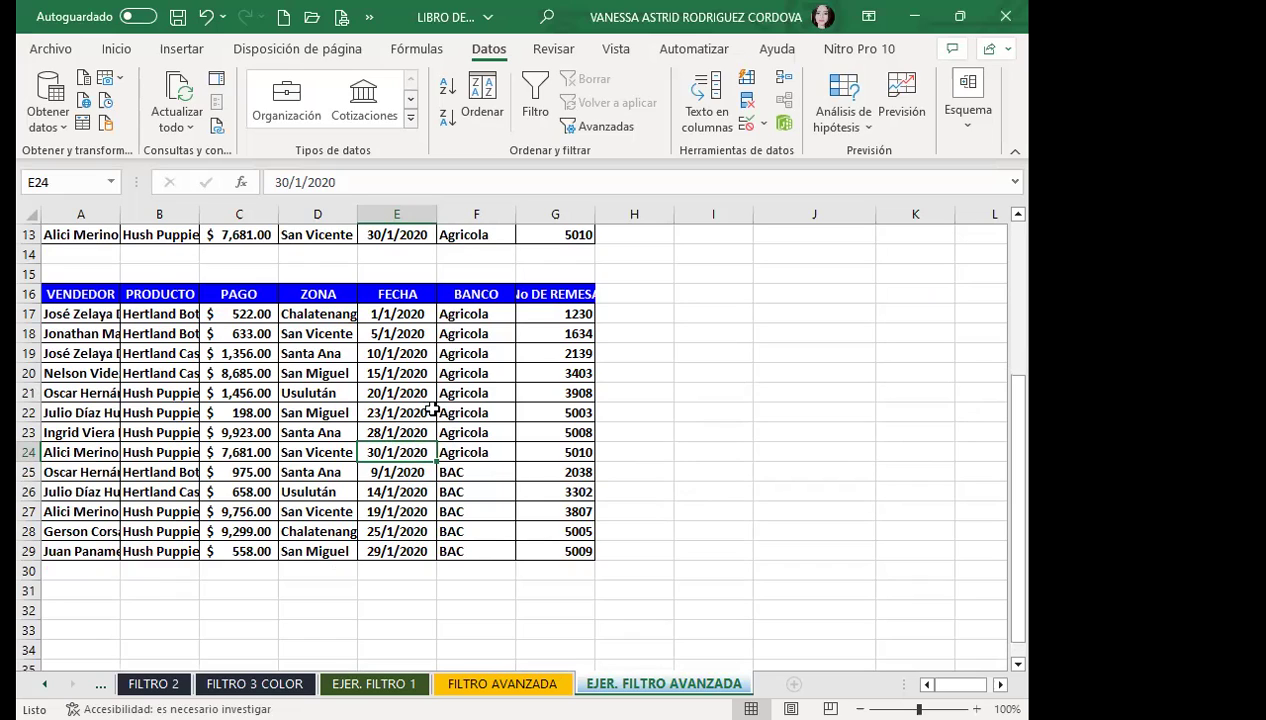
left_click(531, 424)
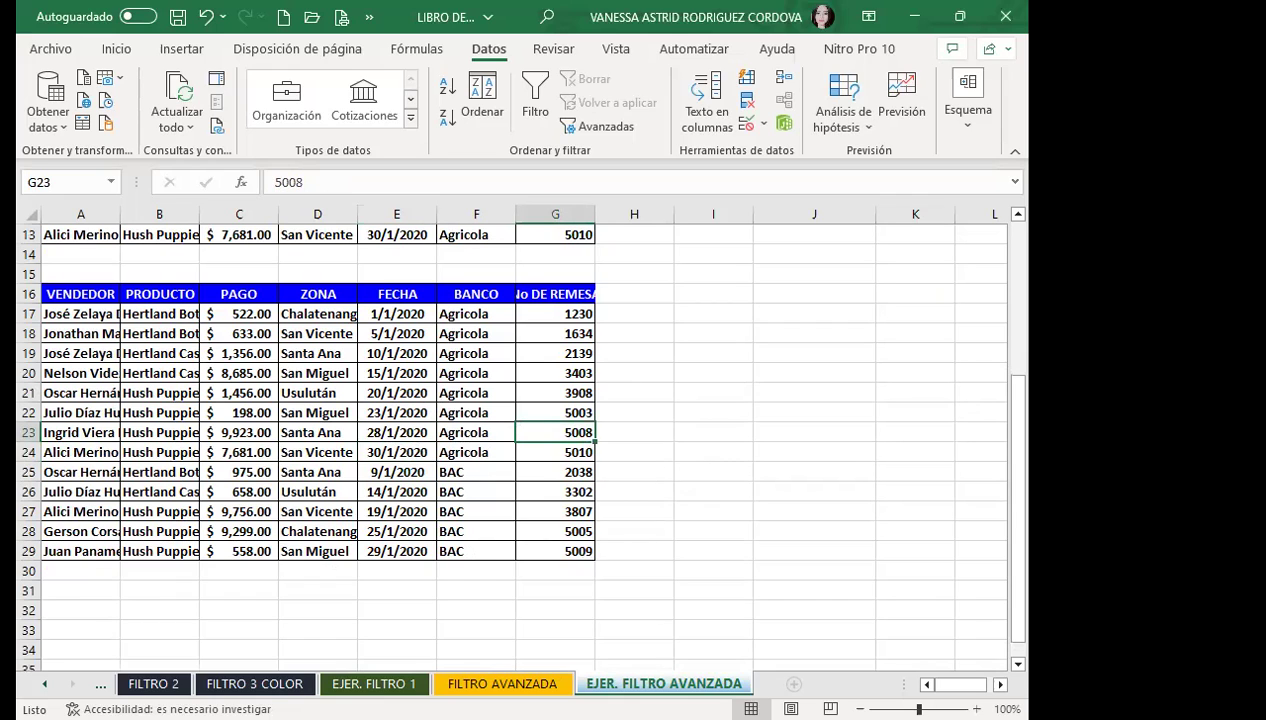
left_click(503, 684)
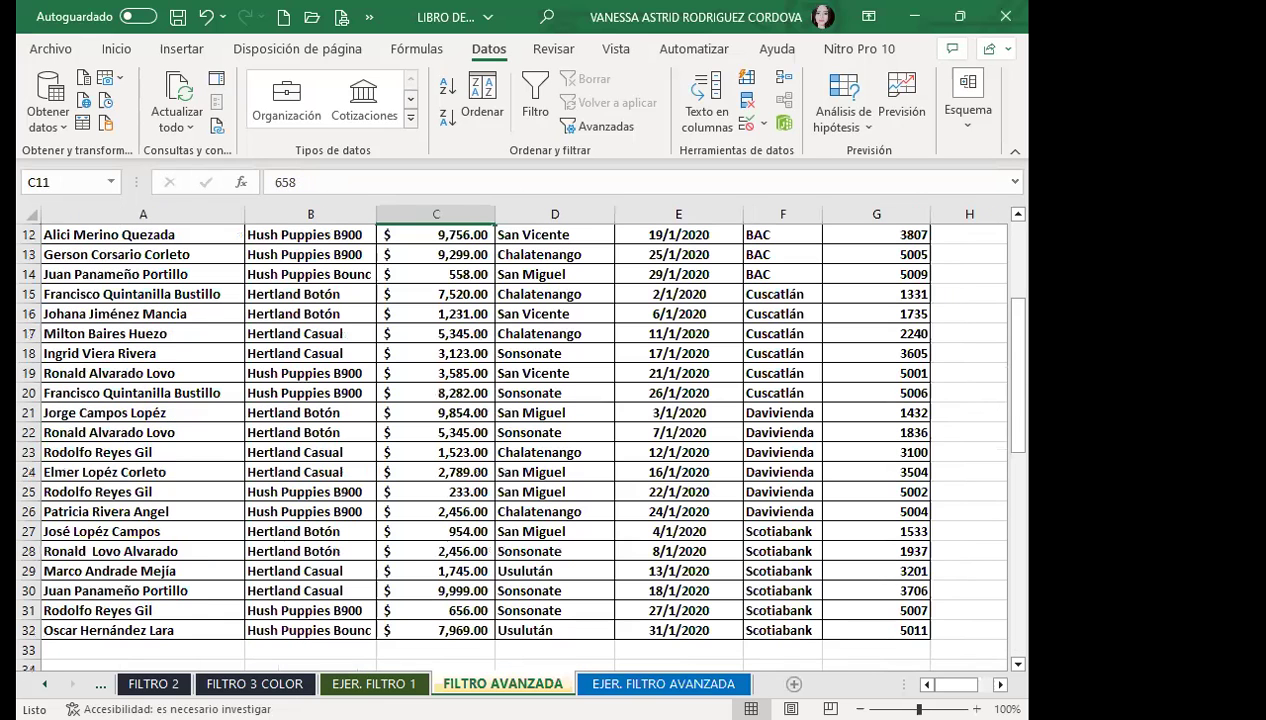
left_click(663, 684)
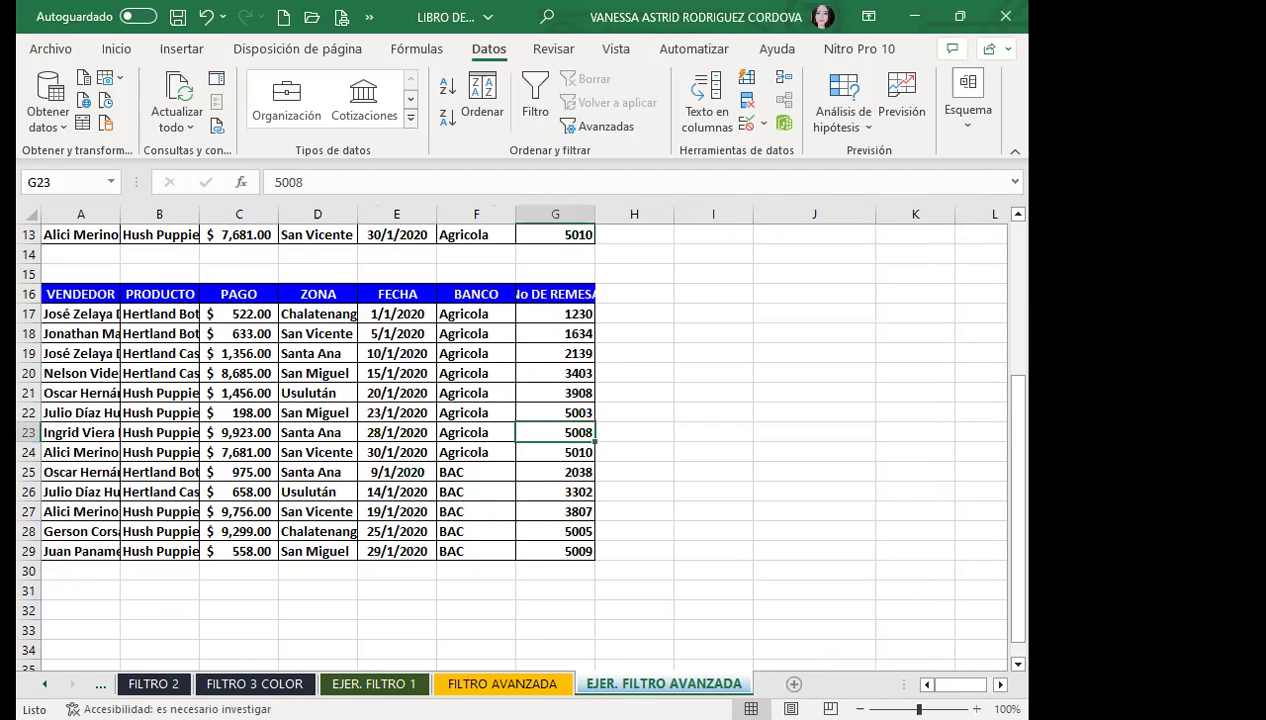
- Select the PRODUCTO and BANCO criteria headers
scroll(604, 363, "up", 4)
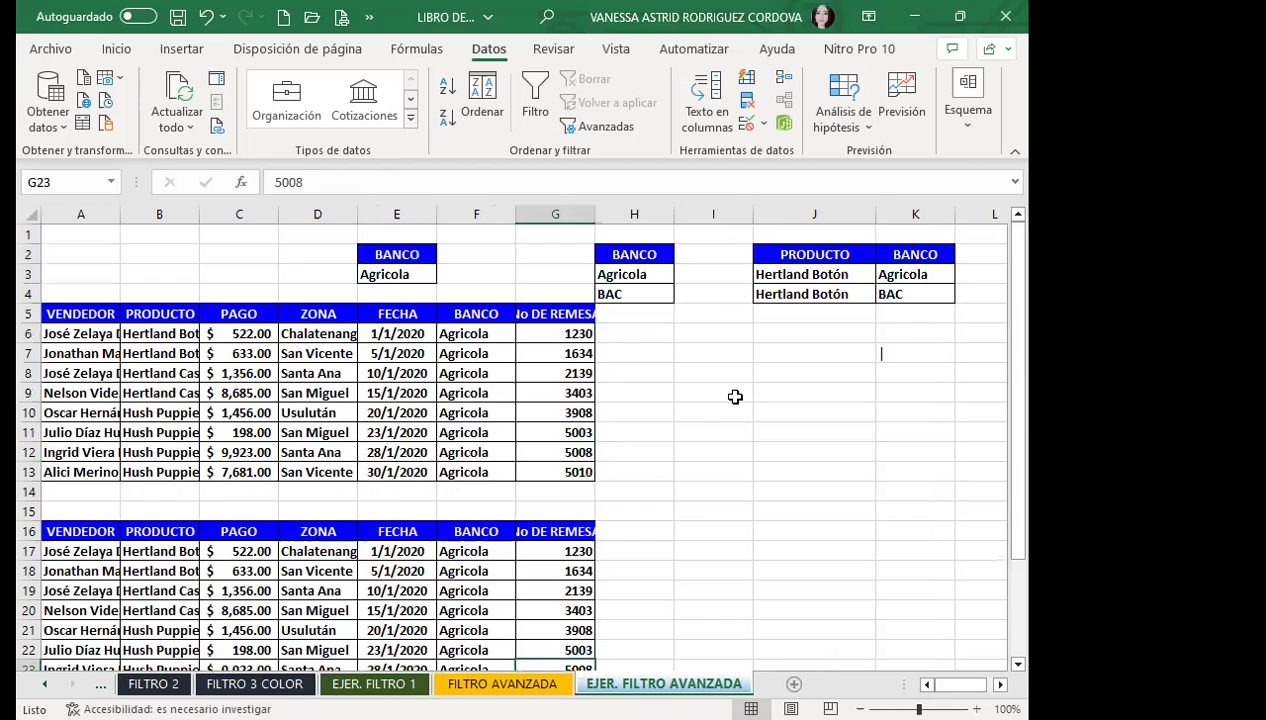
left_click(739, 397)
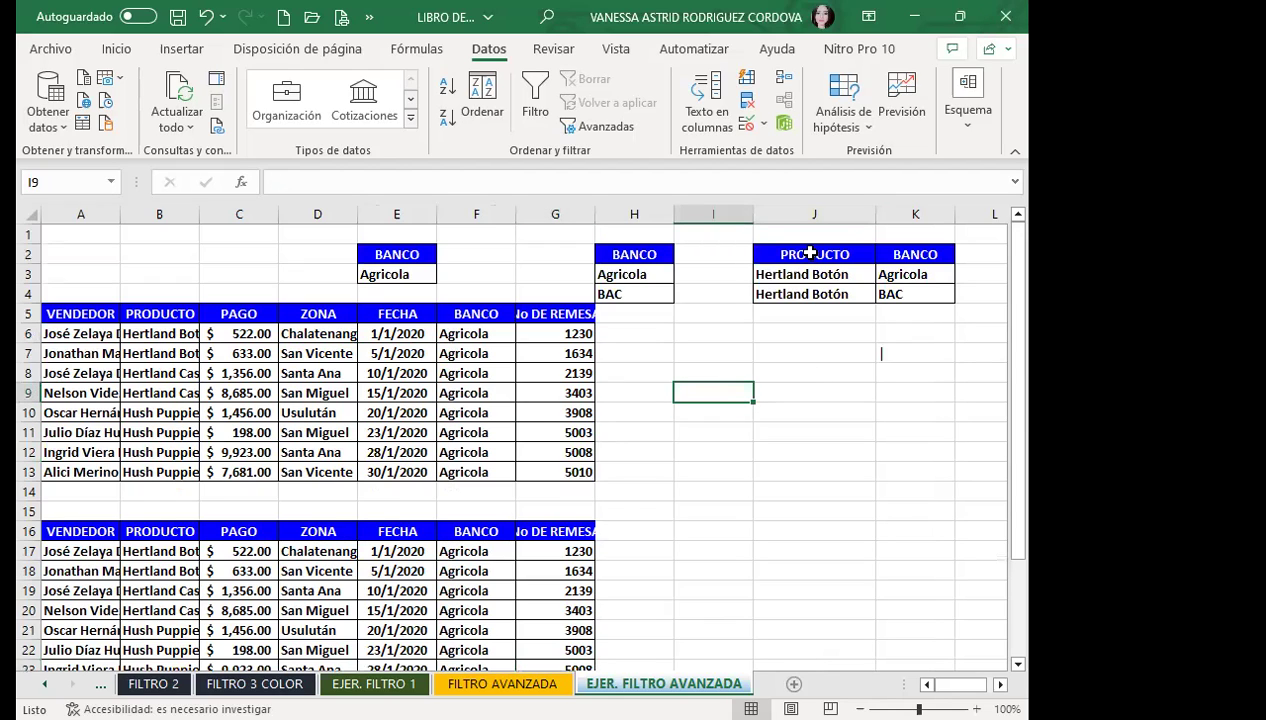
left_click_drag(802, 254, 930, 254)
- Copy the PRODUCTO and BANCO headers into B32:C32
left_click(116, 48)
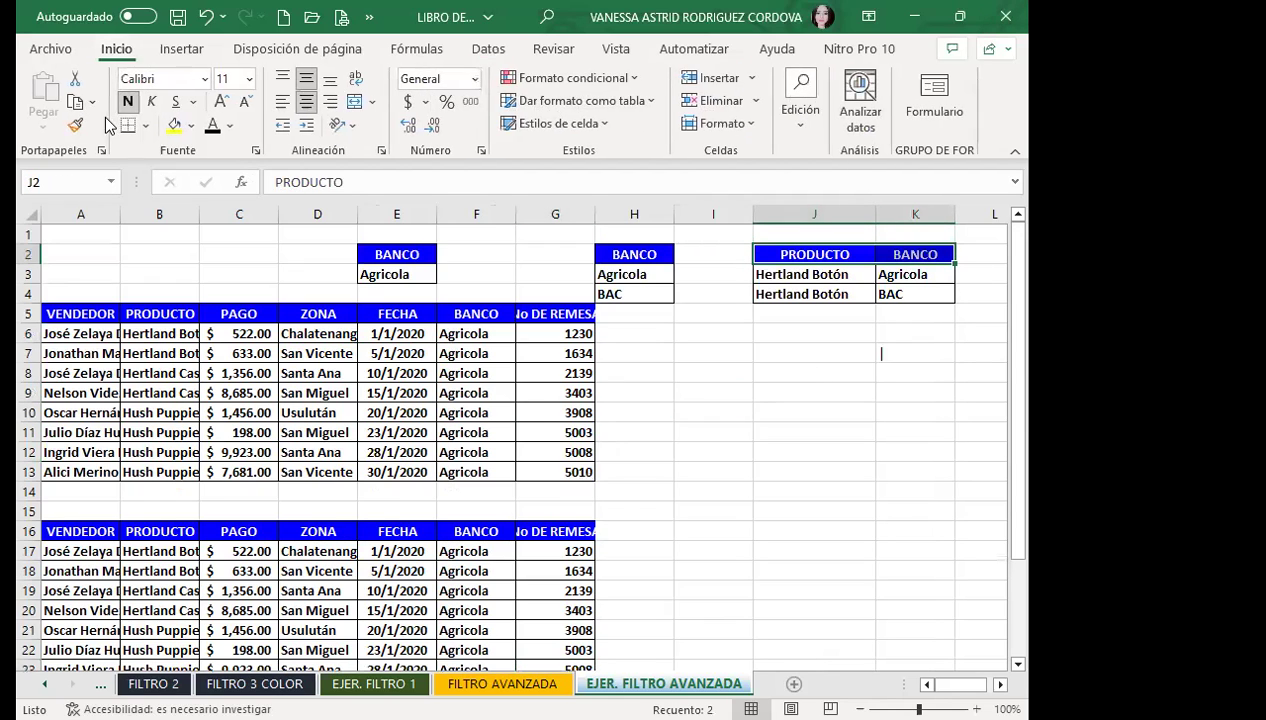
left_click(74, 102)
scroll(147, 500, "down", 4)
scroll(147, 500, "down", 4)
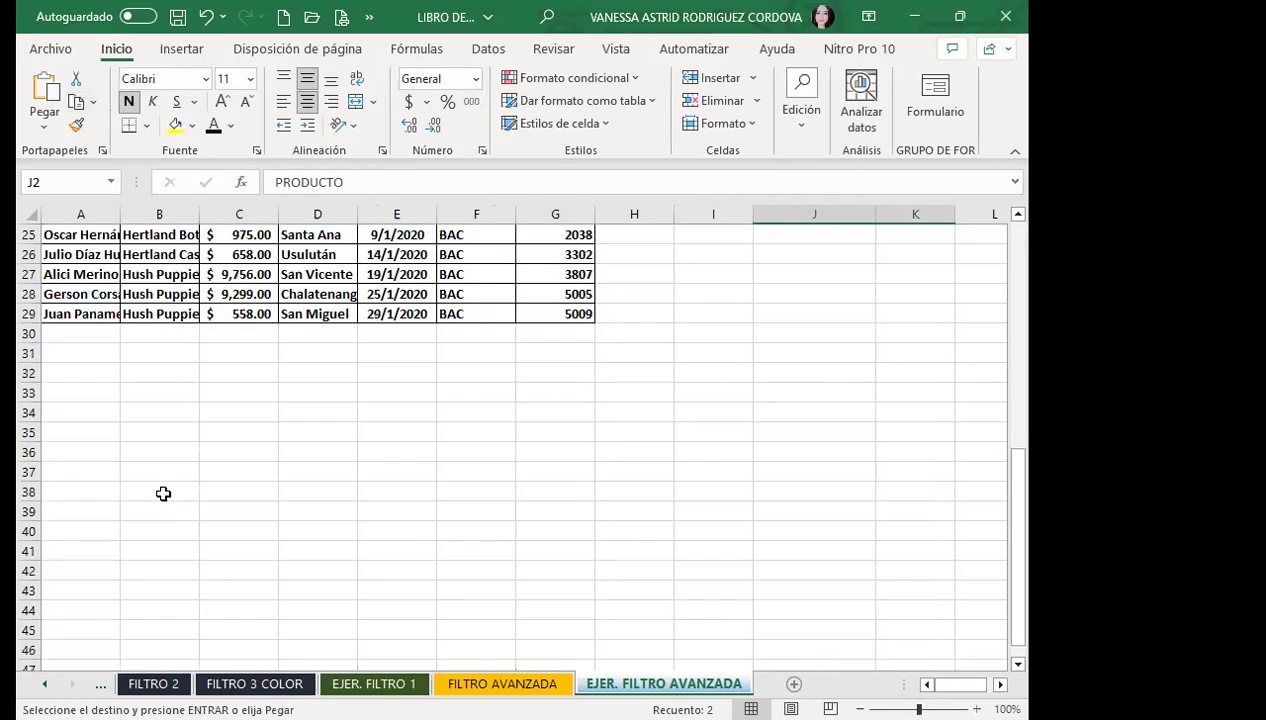
left_click(155, 369)
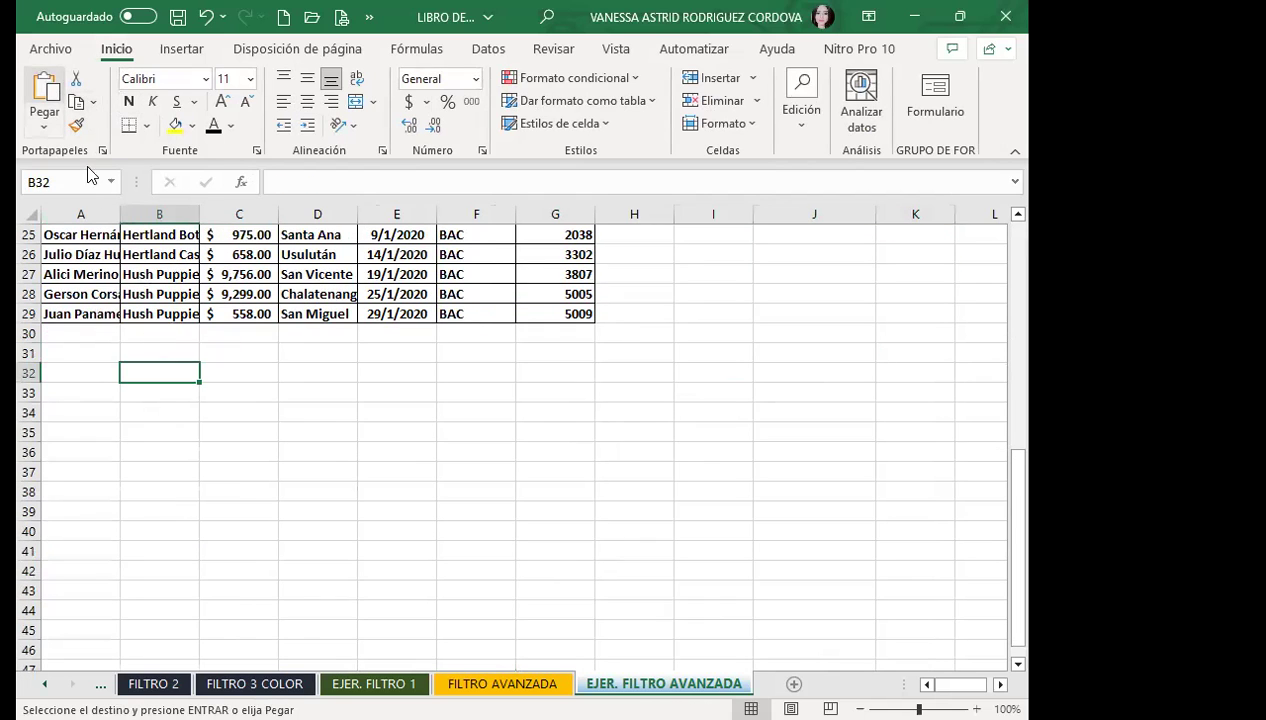
left_click(44, 95)
left_click(317, 432)
left_click_drag(157, 372, 240, 372)
left_click(230, 372)
left_click_drag(160, 372, 226, 372)
left_click(240, 372)
- Open Advanced Filter and set the list range to the FILTRO AVANZADA source data
scroll(551, 415, "up", 4)
scroll(832, 440, "up", 2)
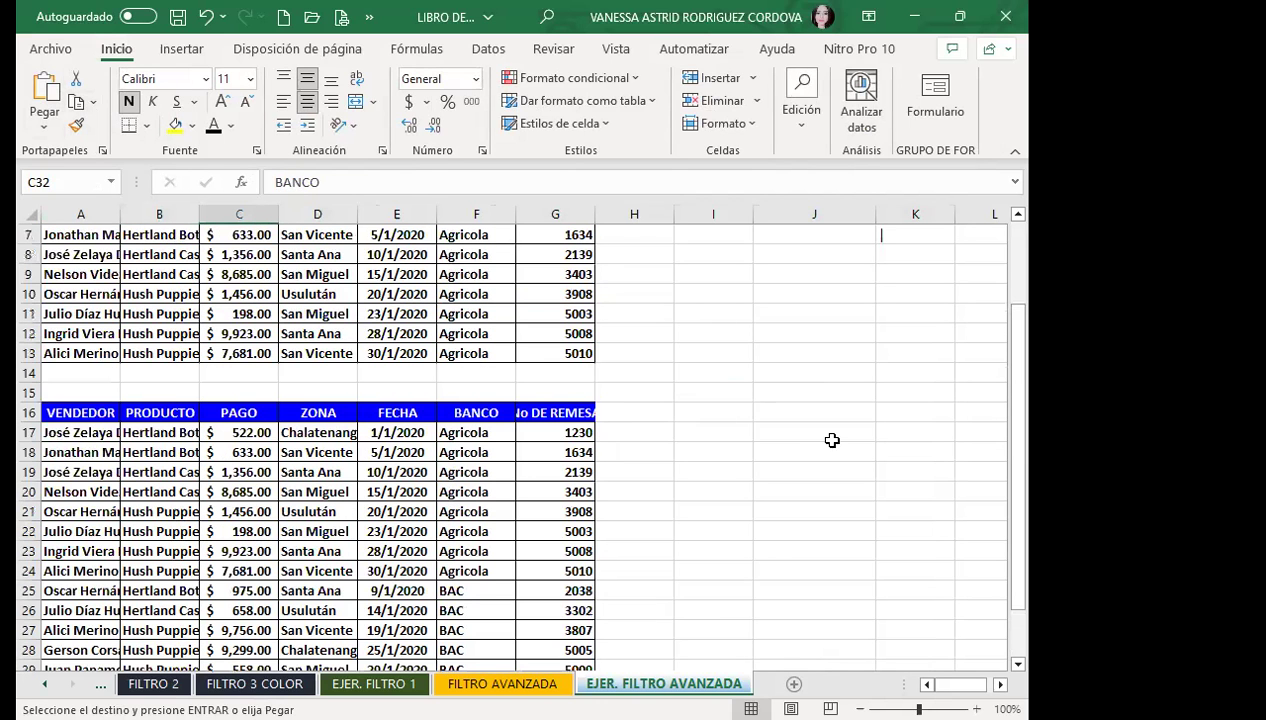
scroll(644, 395, "up", 2)
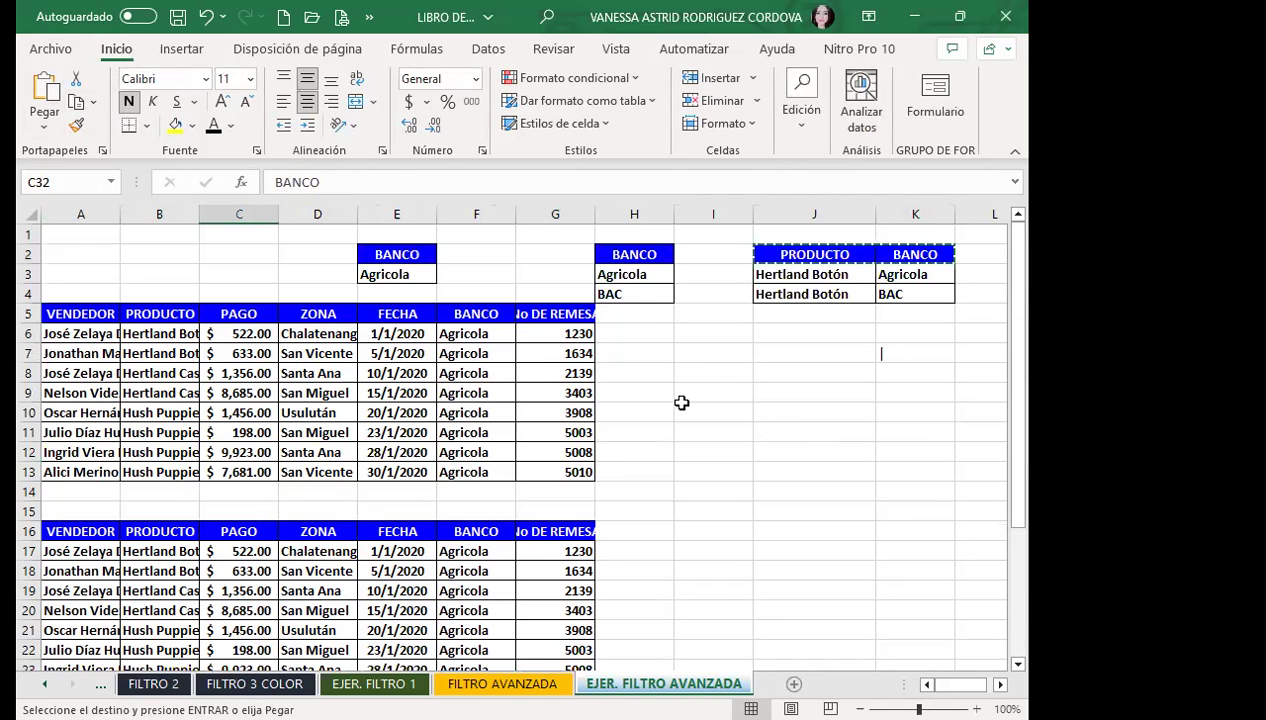
scroll(666, 347, "down", 7)
scroll(666, 347, "up", 3)
scroll(701, 359, "up", 4)
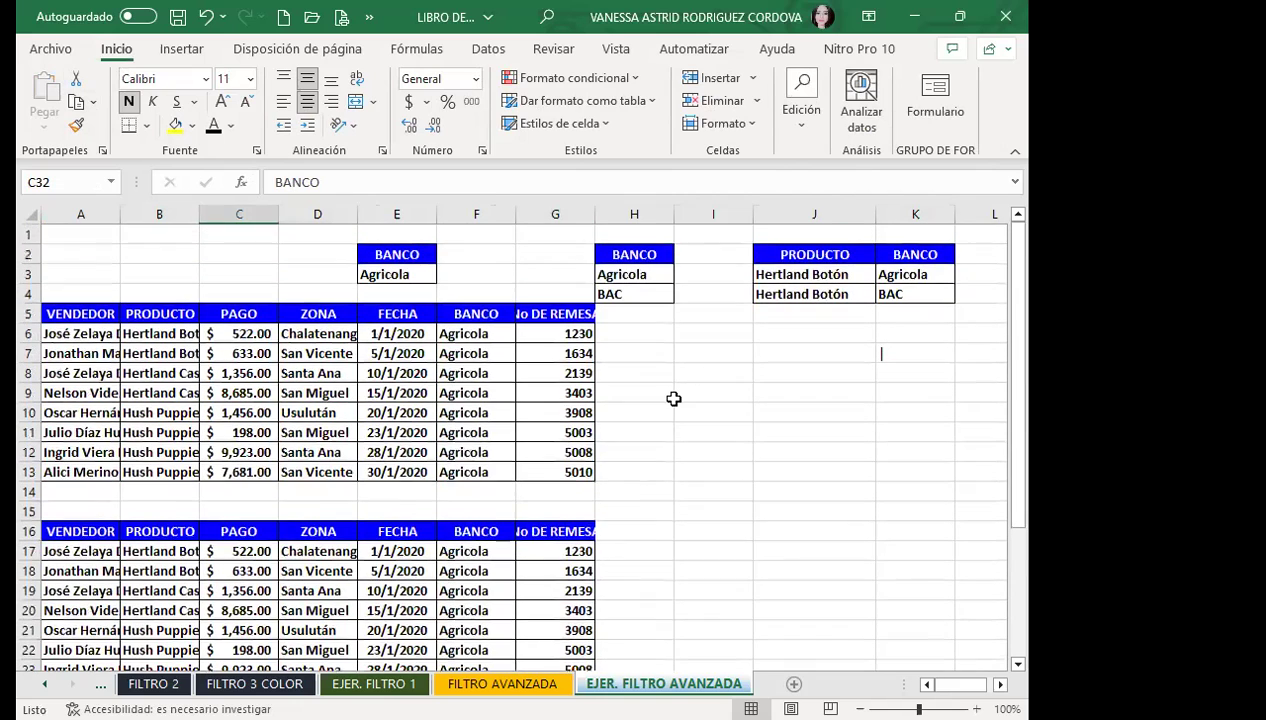
left_click(700, 392)
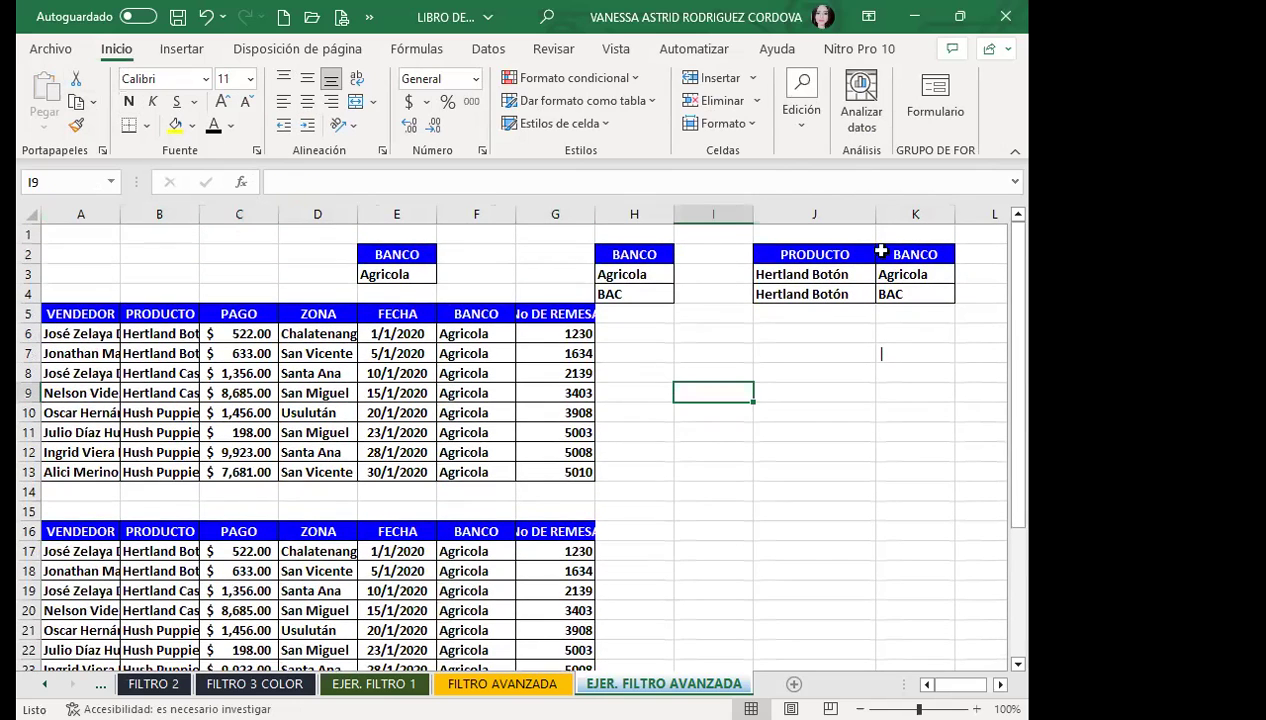
left_click(488, 49)
left_click(612, 132)
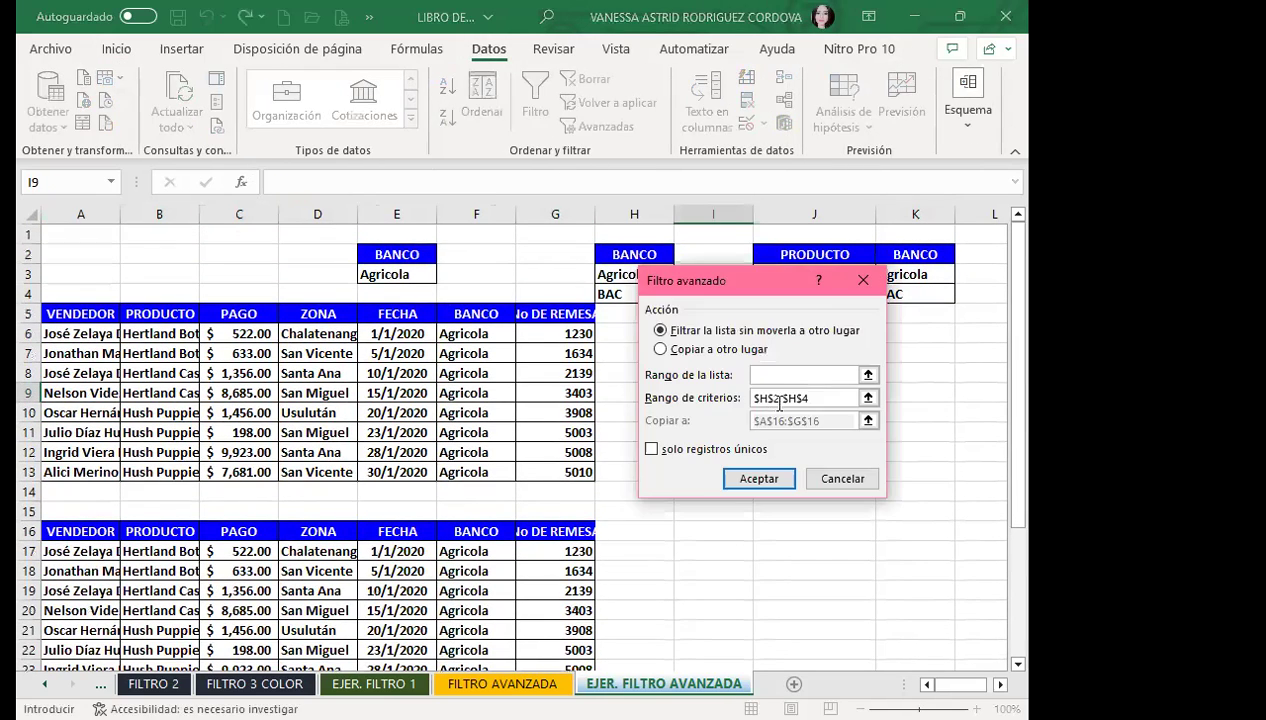
left_click(500, 683)
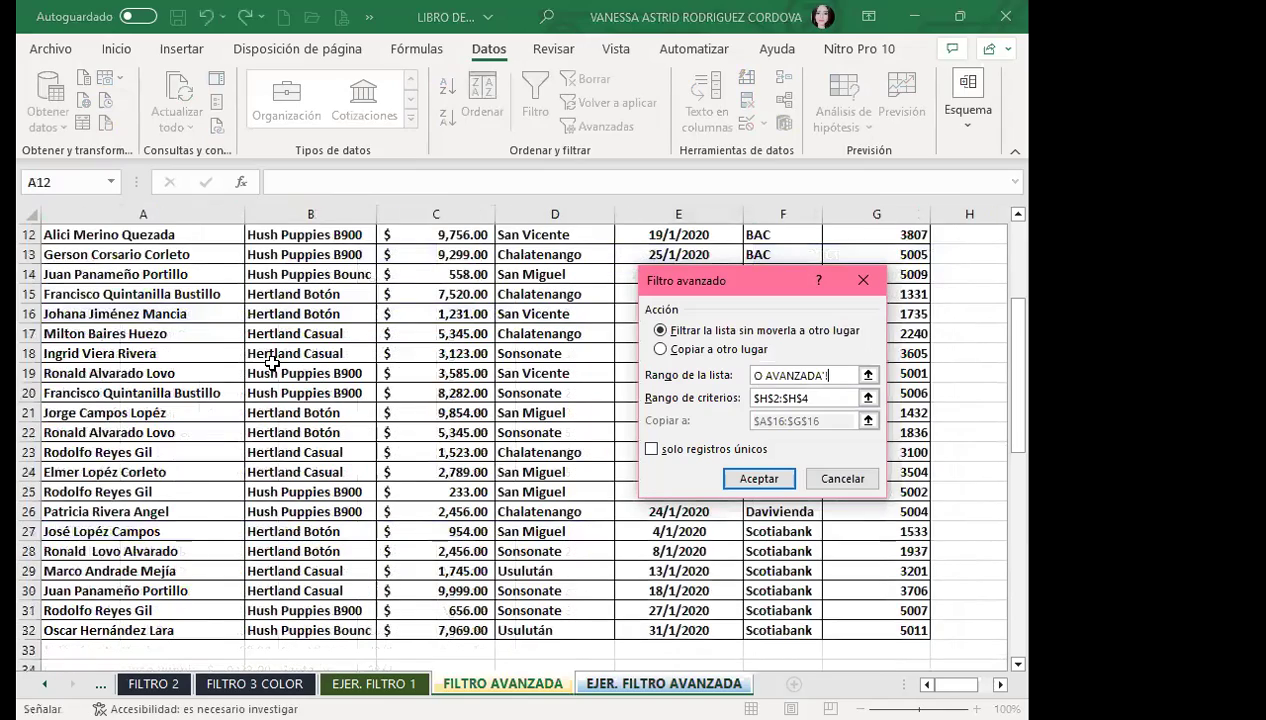
scroll(117, 234, "up", 4)
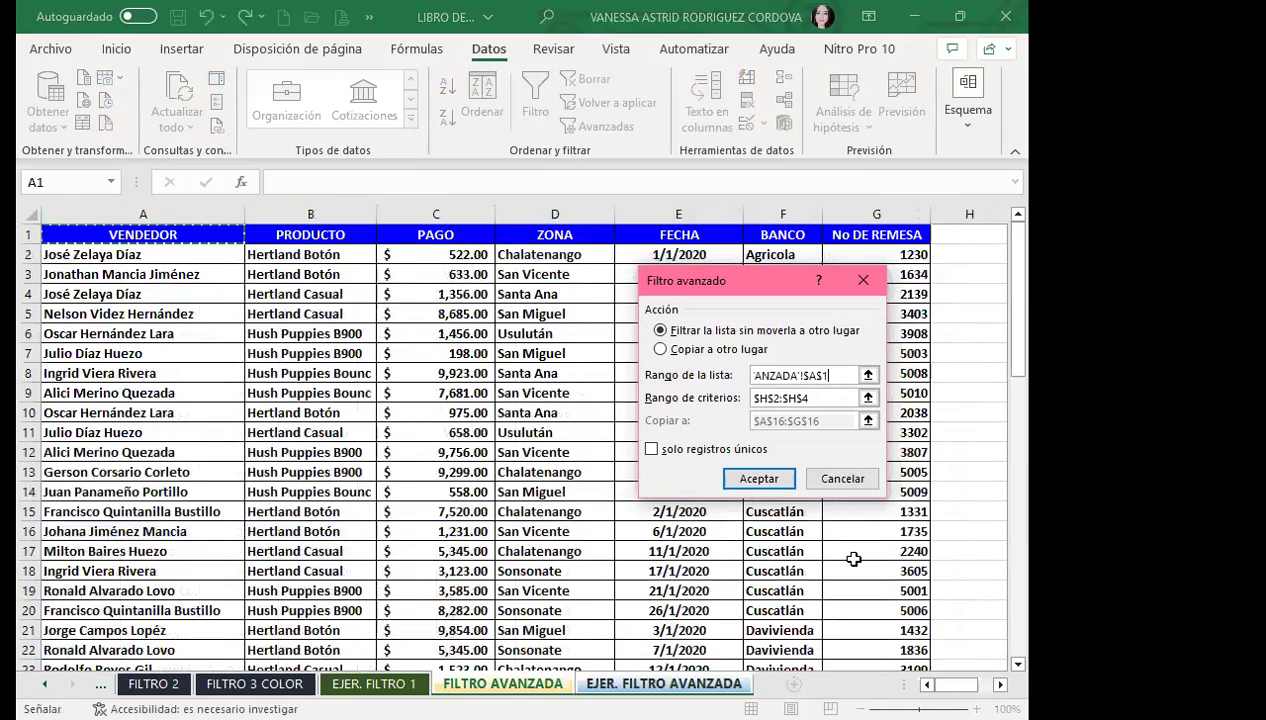
mouse_move(117, 234)
left_mouse_down()
mouse_move(926, 636)
mouse_move(908, 670)
left_mouse_up()
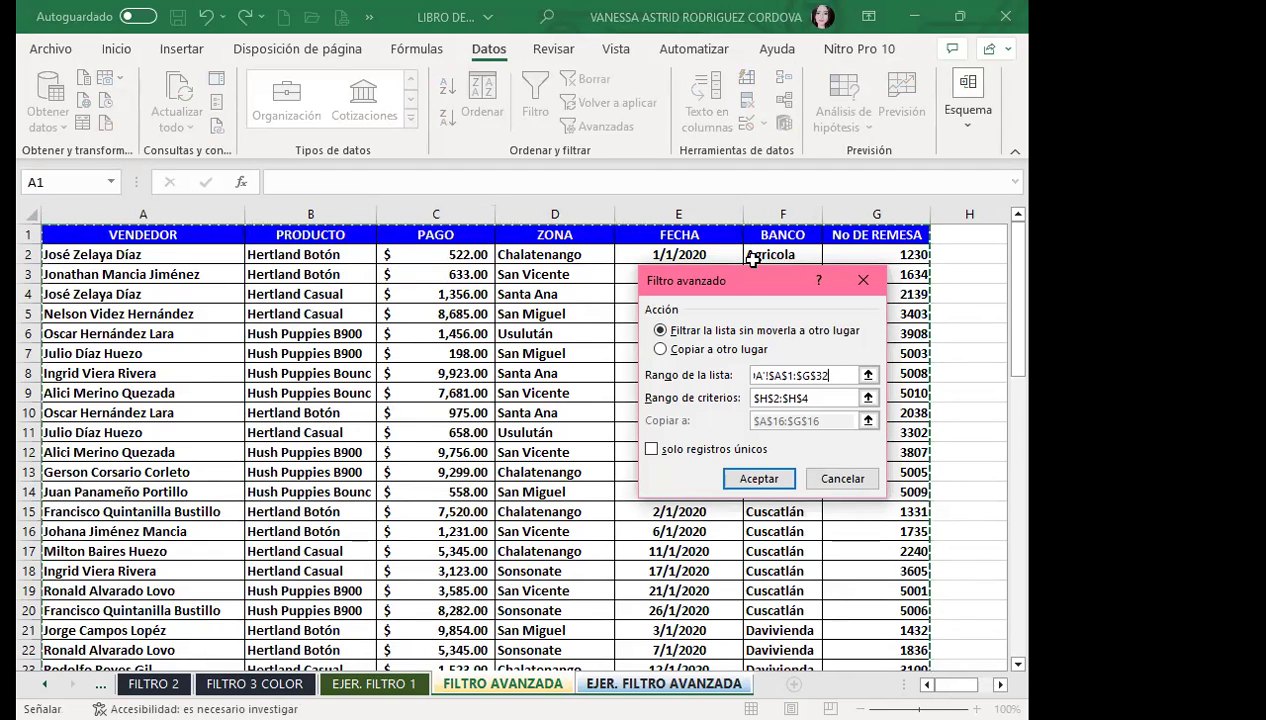
- Filter with criteria J2:K4 and copy the Hertland Botón matches to B32:C32
left_click(661, 349)
key("Tab")
key("Tab")
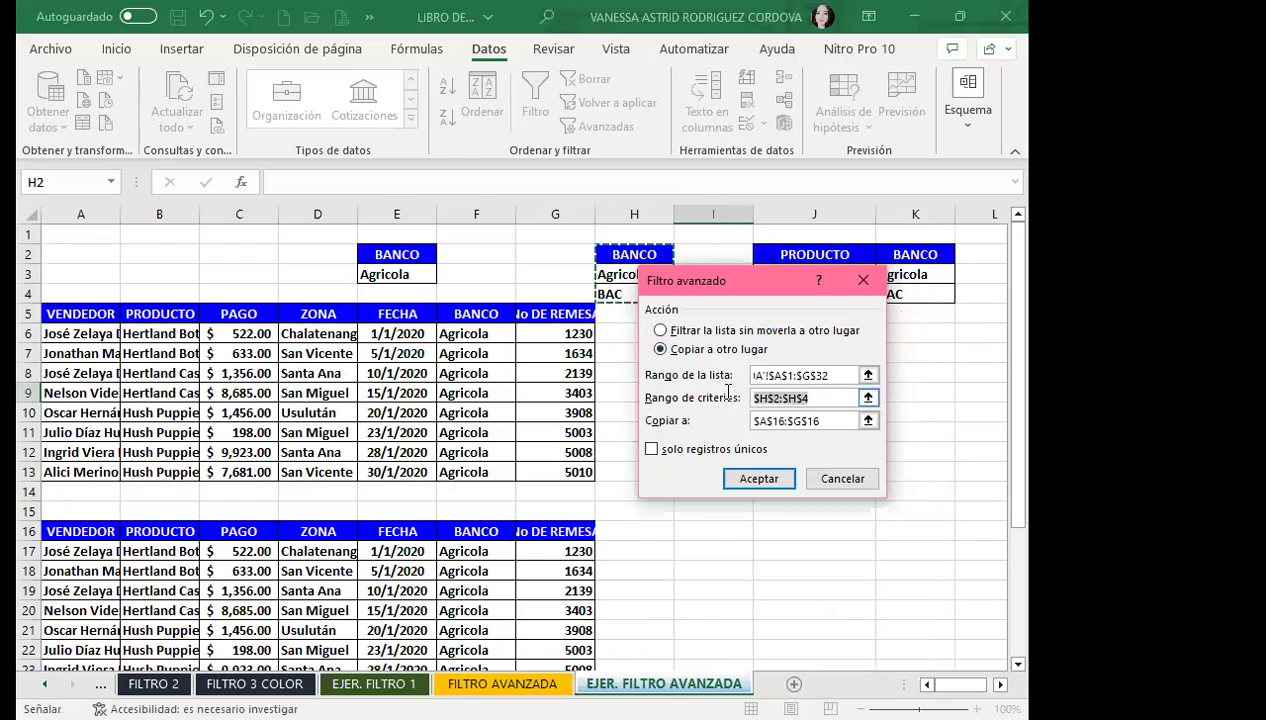
left_click(816, 248)
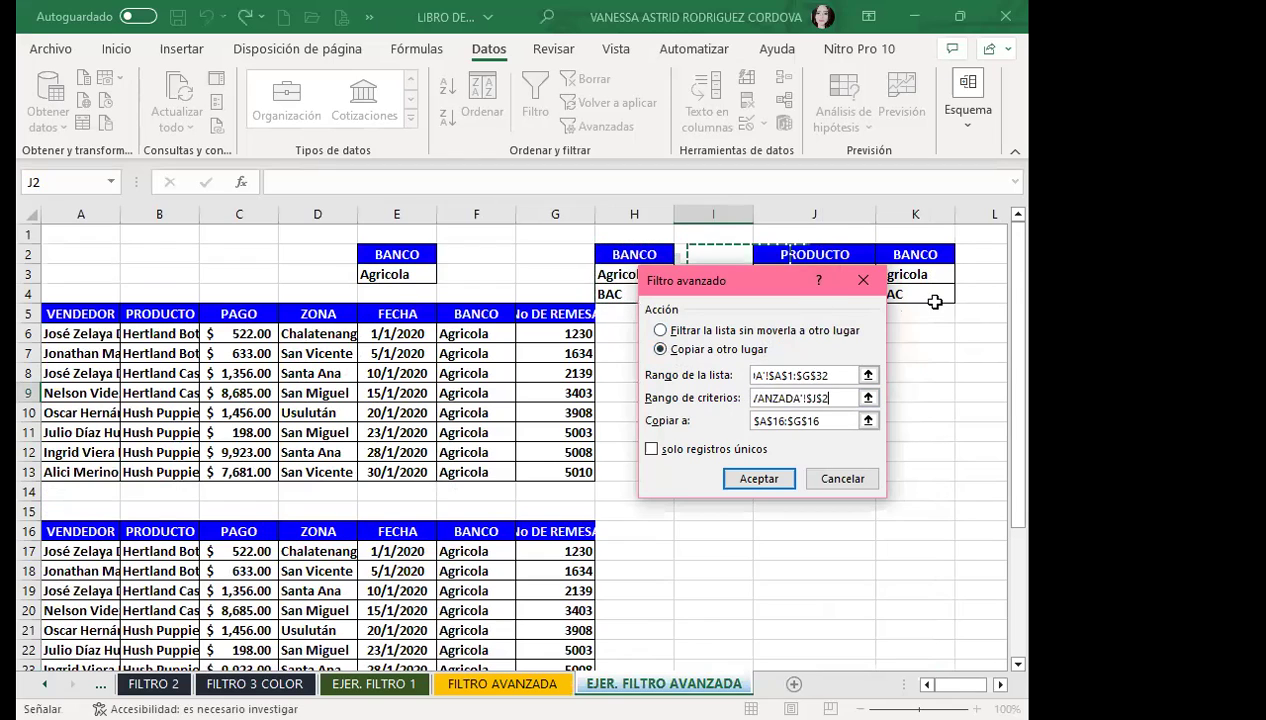
left_click_drag(816, 248, 915, 294)
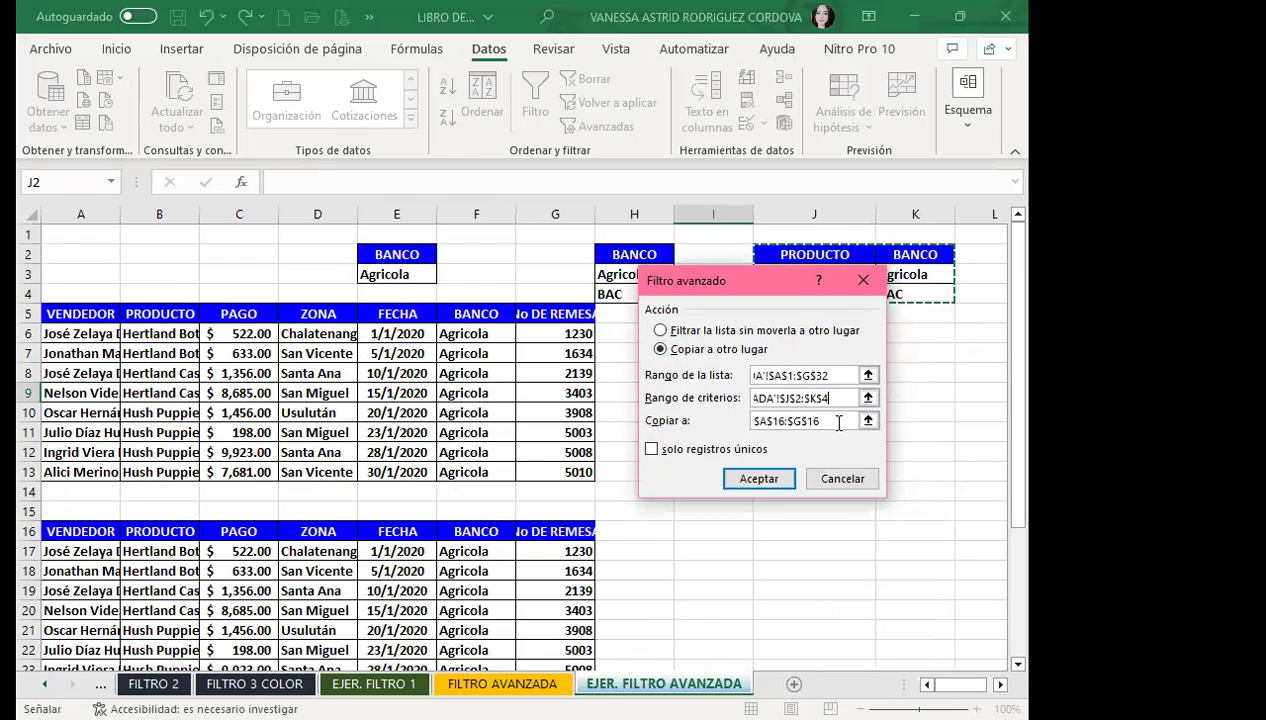
key("Tab")
scroll(310, 490, "down", 4)
scroll(209, 464, "down", 3)
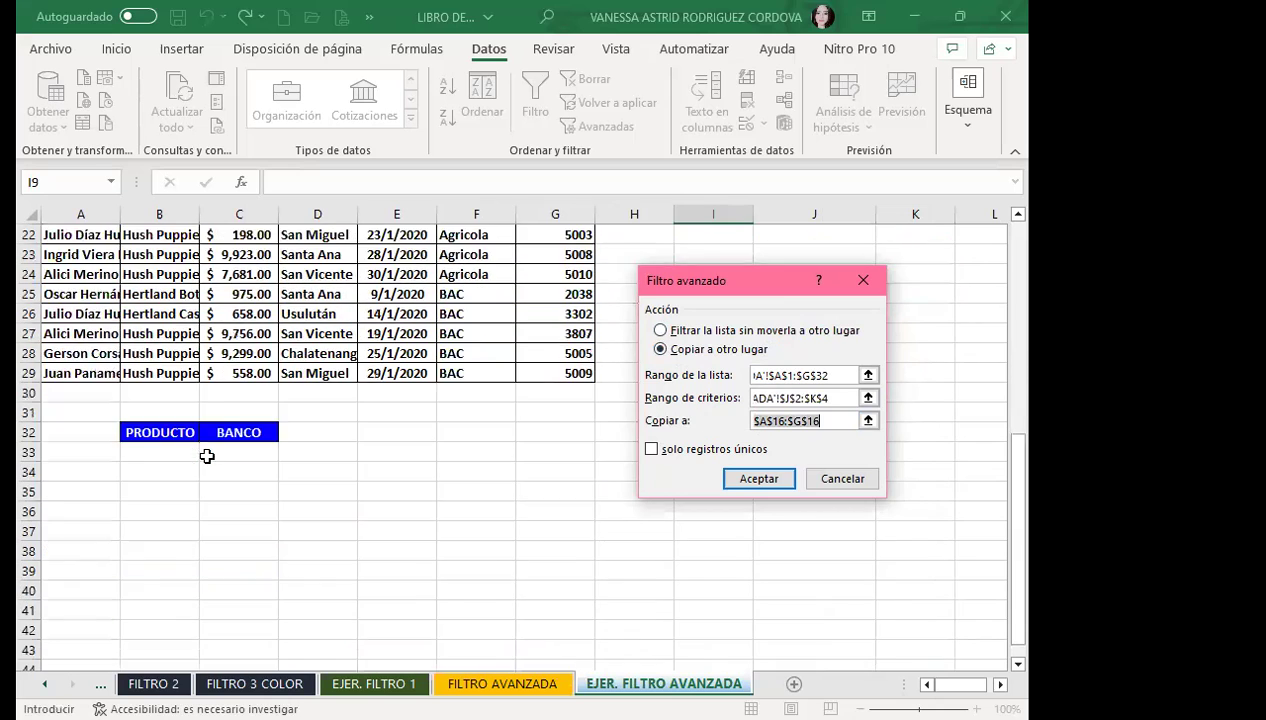
scroll(169, 404, "down", 1)
left_click_drag(170, 372, 231, 370)
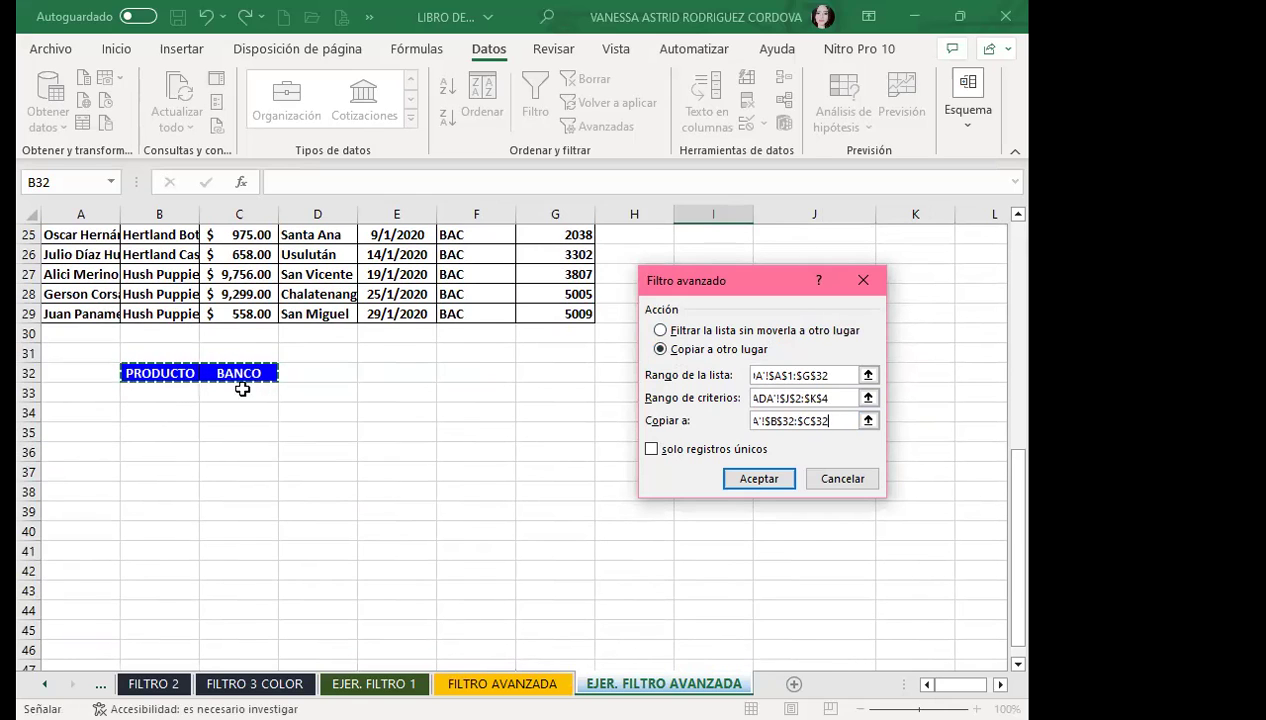
left_click(758, 478)
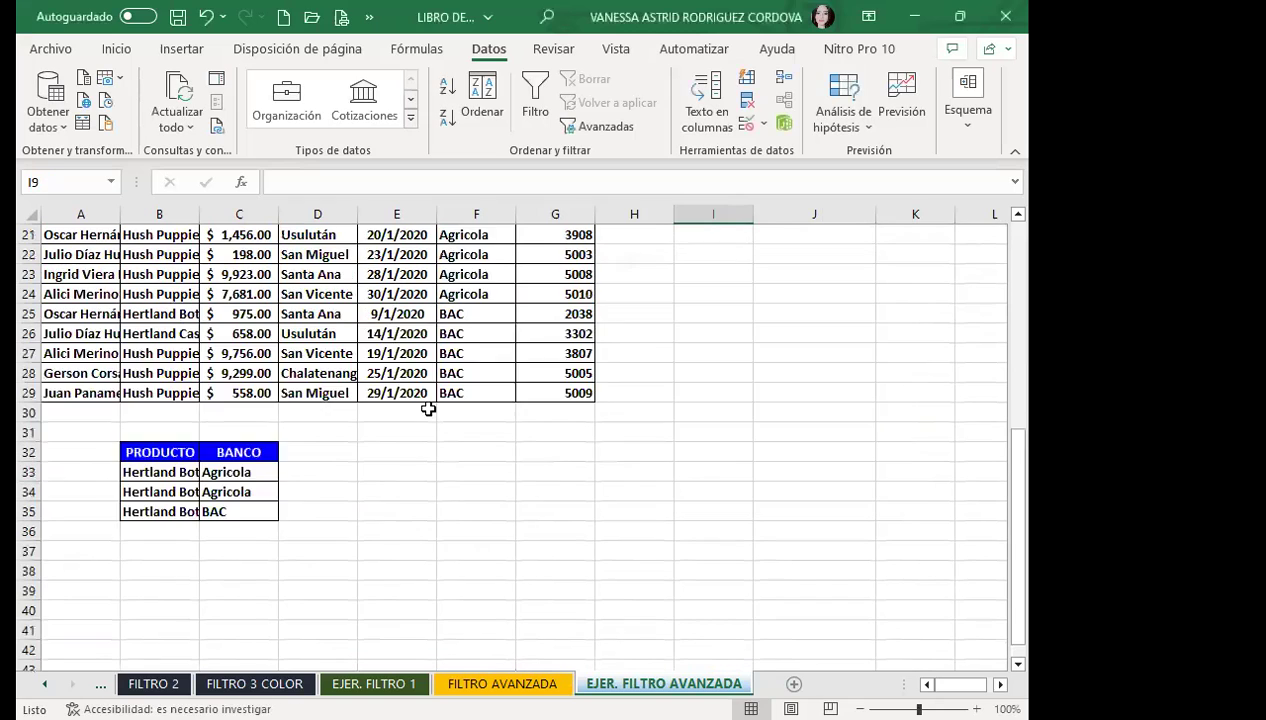
- Review the bank results: Agricola in C34, payment 522, Chalatenango zone, date and No DE REMESA heading
scroll(424, 409, "down", 3)
left_click(258, 314)
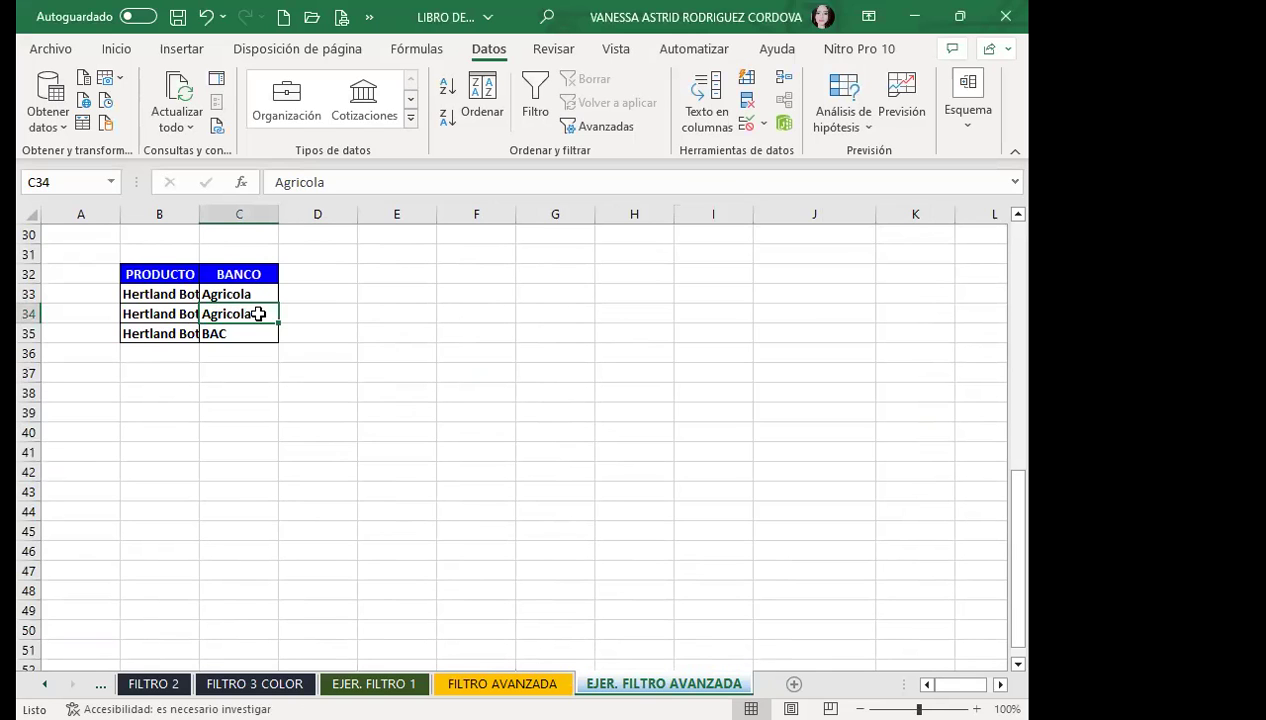
scroll(77, 367, "up", 5)
scroll(77, 367, "up", 3)
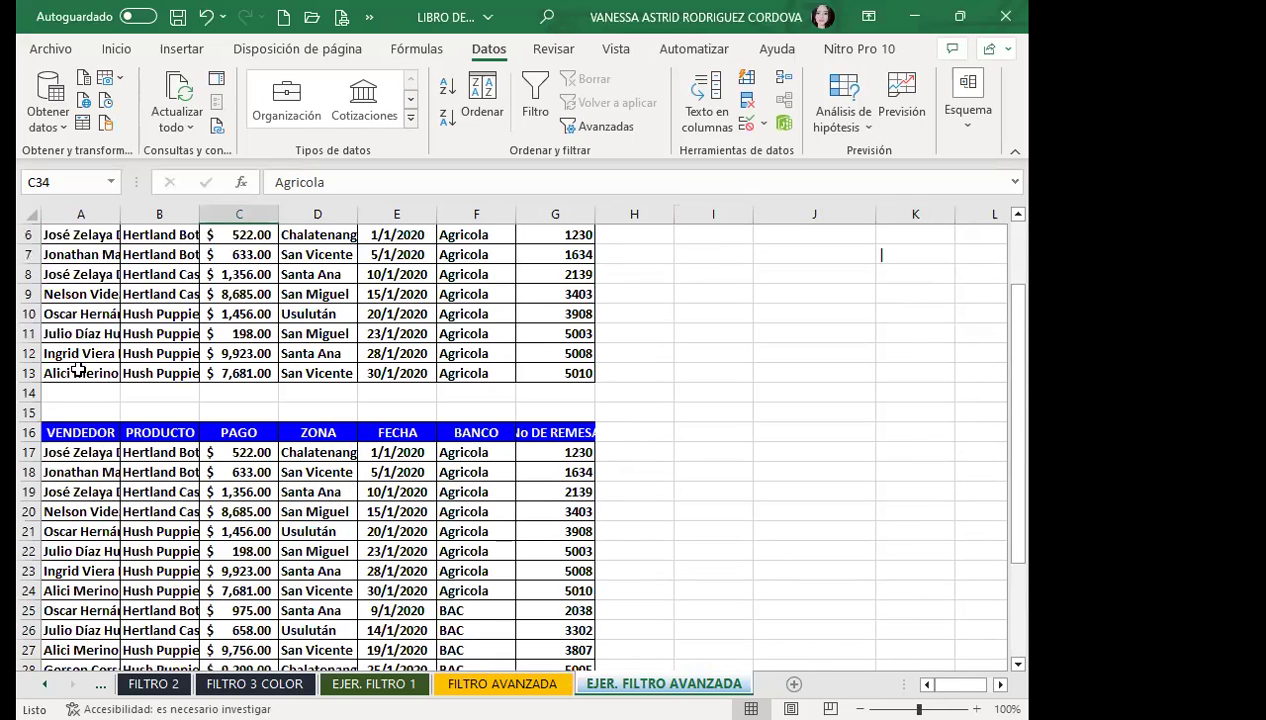
left_click(72, 450)
scroll(226, 458, "down", 2)
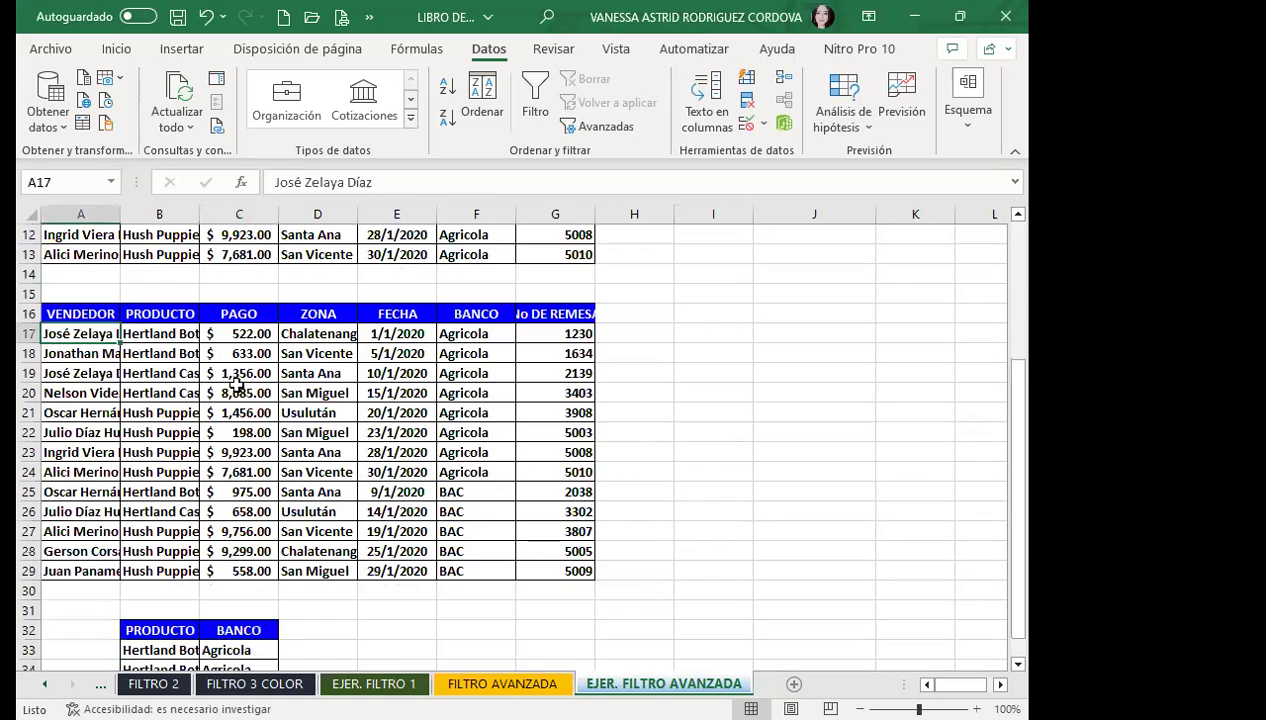
left_click(248, 337)
left_click(291, 328)
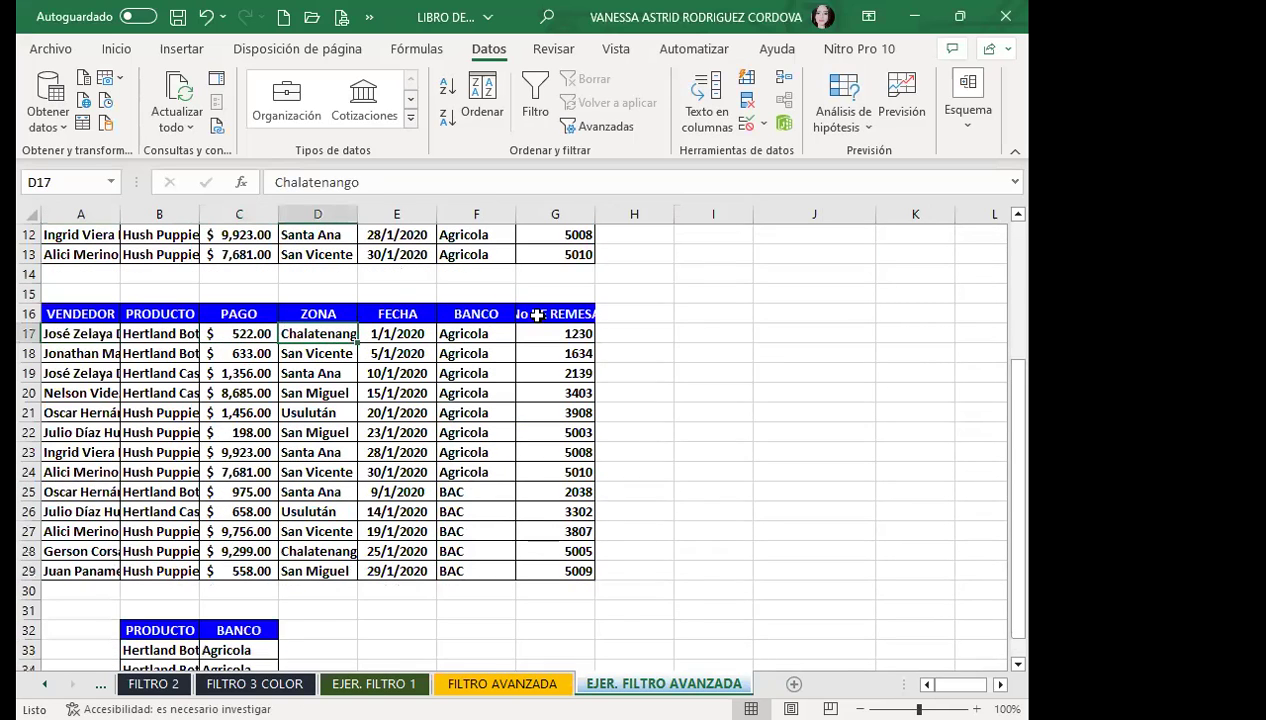
left_click(411, 347)
left_click(560, 312)
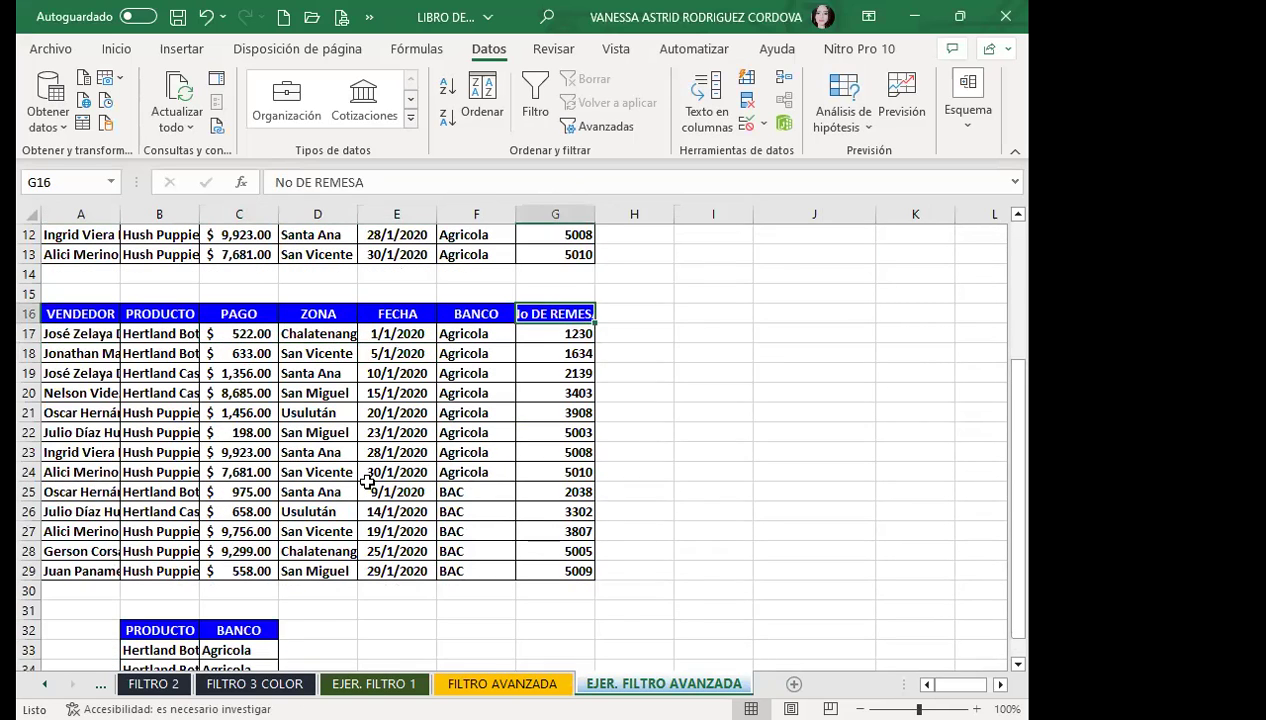
scroll(130, 445, "down", 5)
left_click(172, 410)
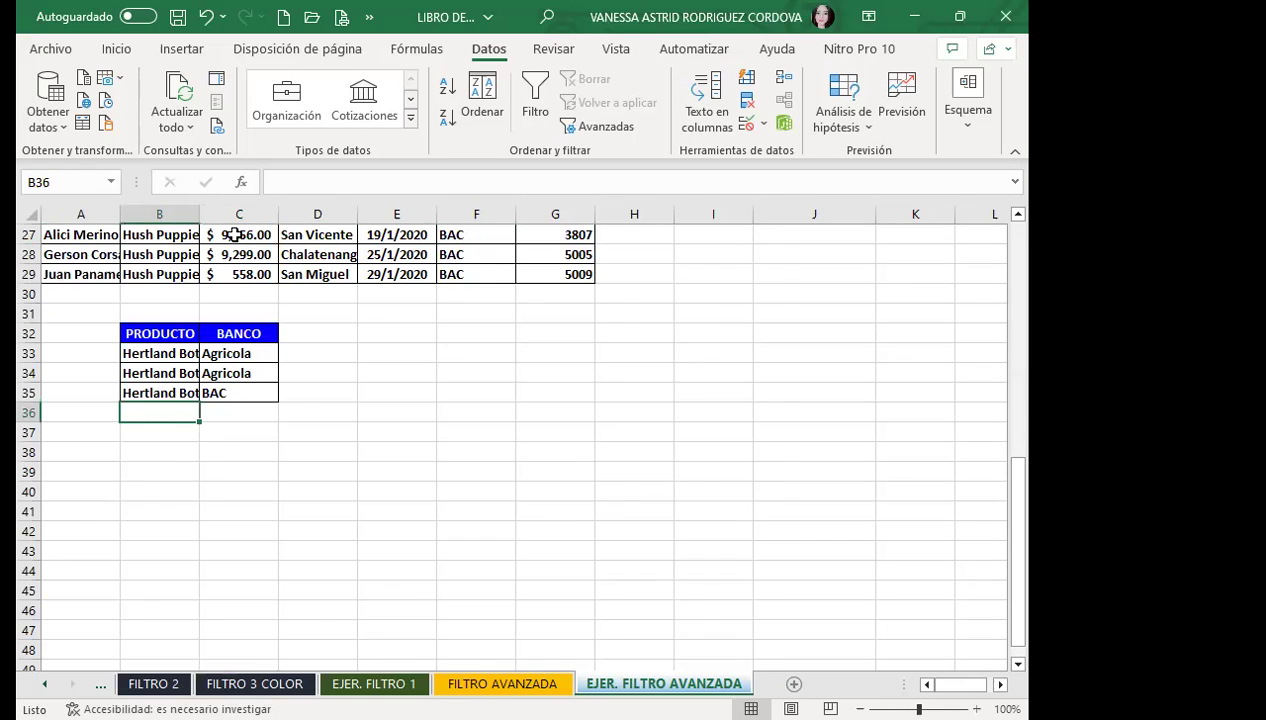
- Widen column B so the full Hertland Botón product names are readable
left_click_drag(200, 216, 228, 216)
left_click(282, 433)
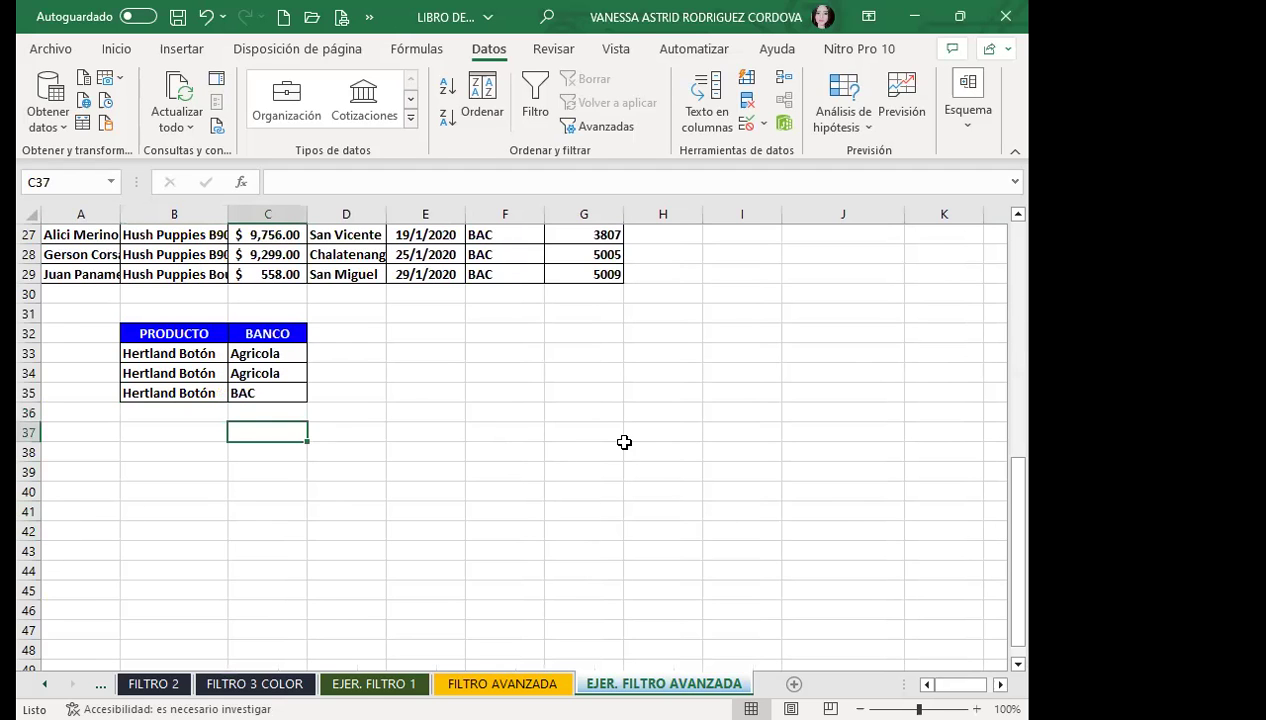
scroll(624, 443, "up", 8)
scroll(966, 342, "up", 1)
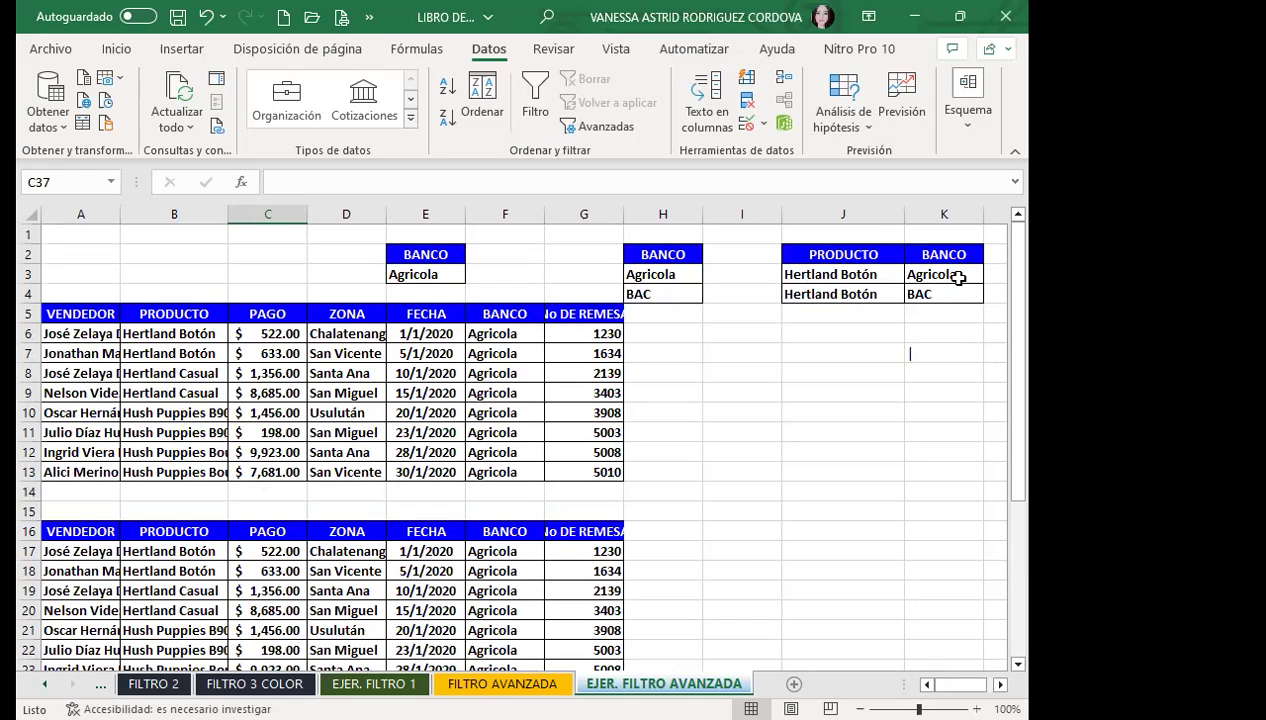
- Select the Agricola and BAC bank criteria and return to the top of the sheet
left_click_drag(958, 278, 960, 294)
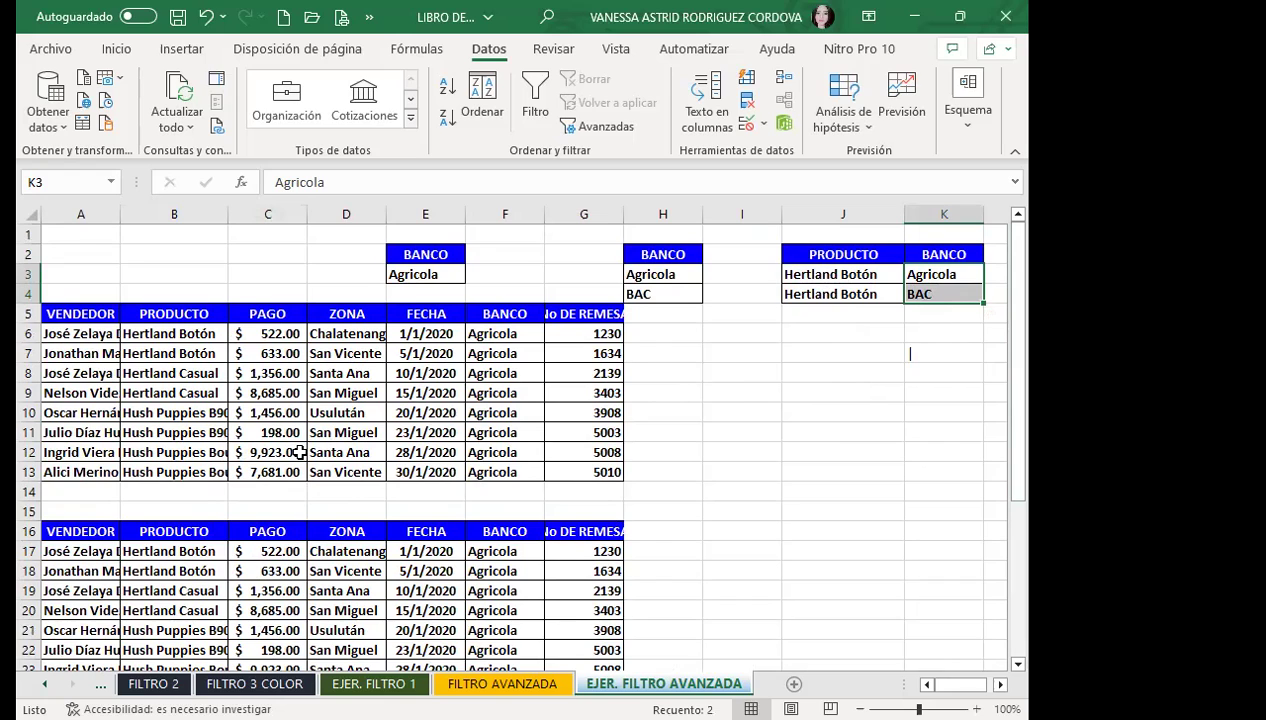
scroll(299, 452, "down", 8)
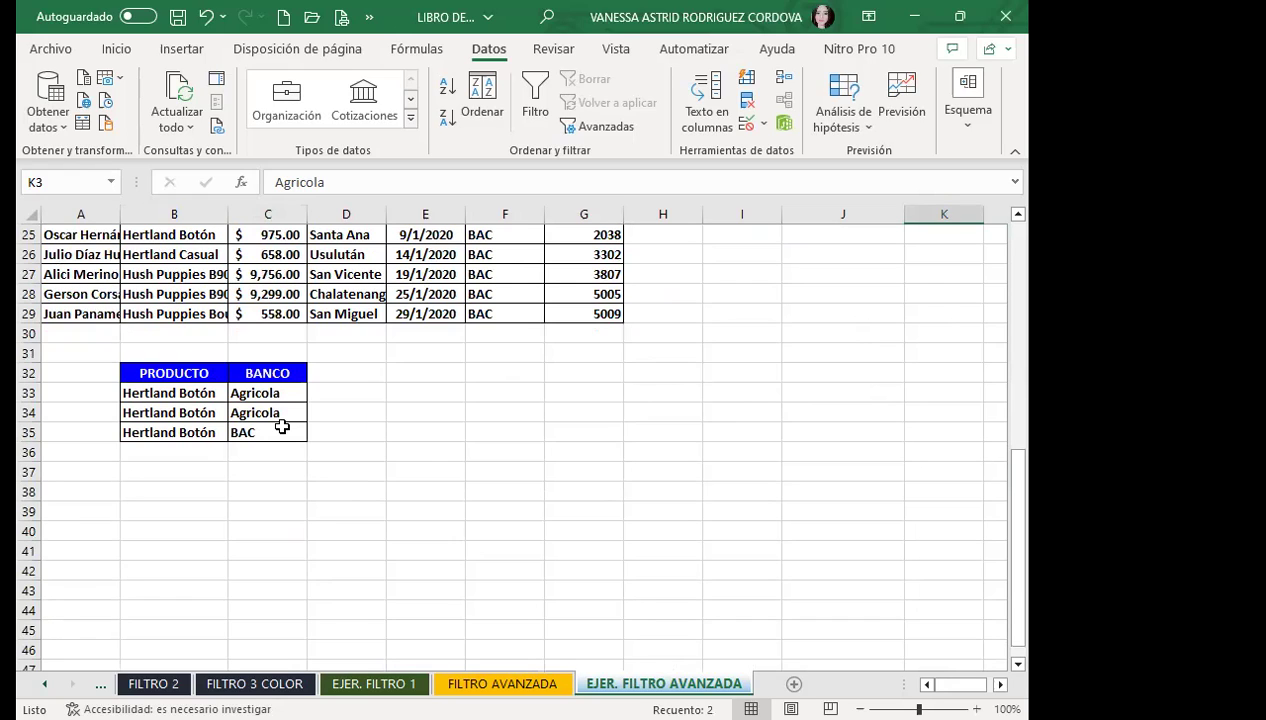
scroll(506, 505, "up", 2)
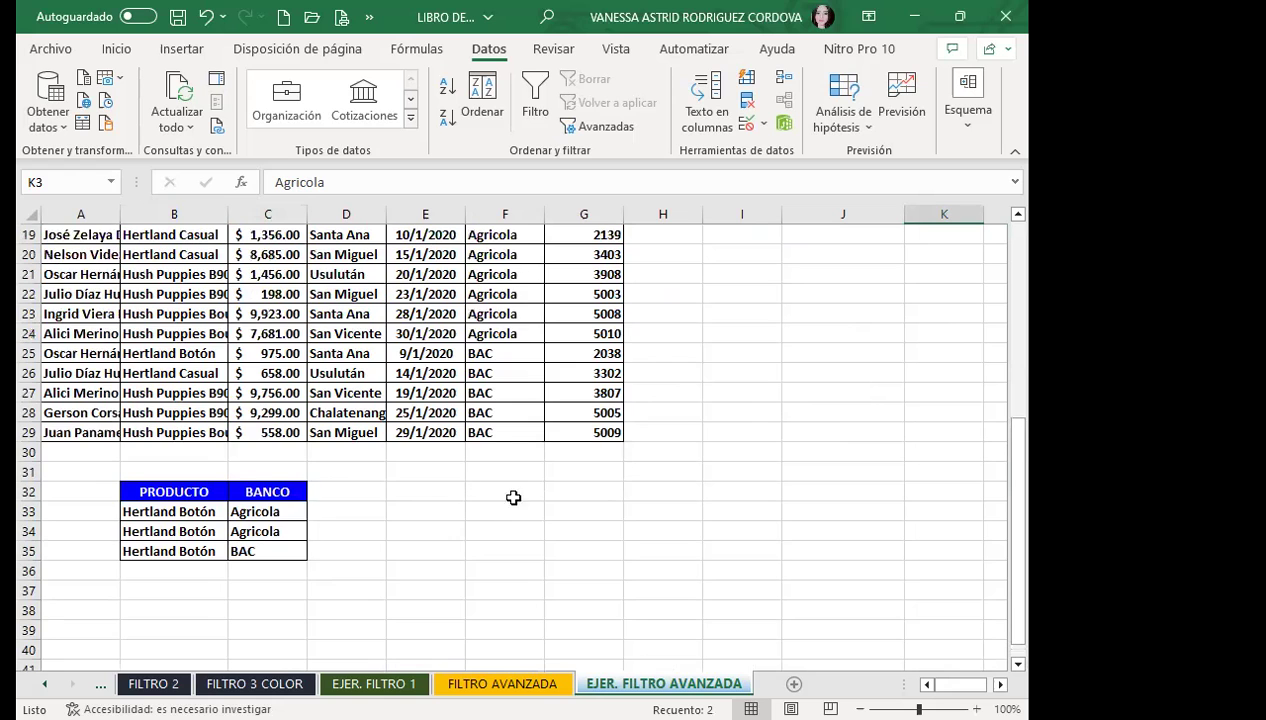
scroll(713, 470, "up", 3)
scroll(712, 508, "up", 1)
- Point out the filtered row 12: remittance 5008, date 28/1/2020 and the Agricola bank
scroll(644, 489, "up", 2)
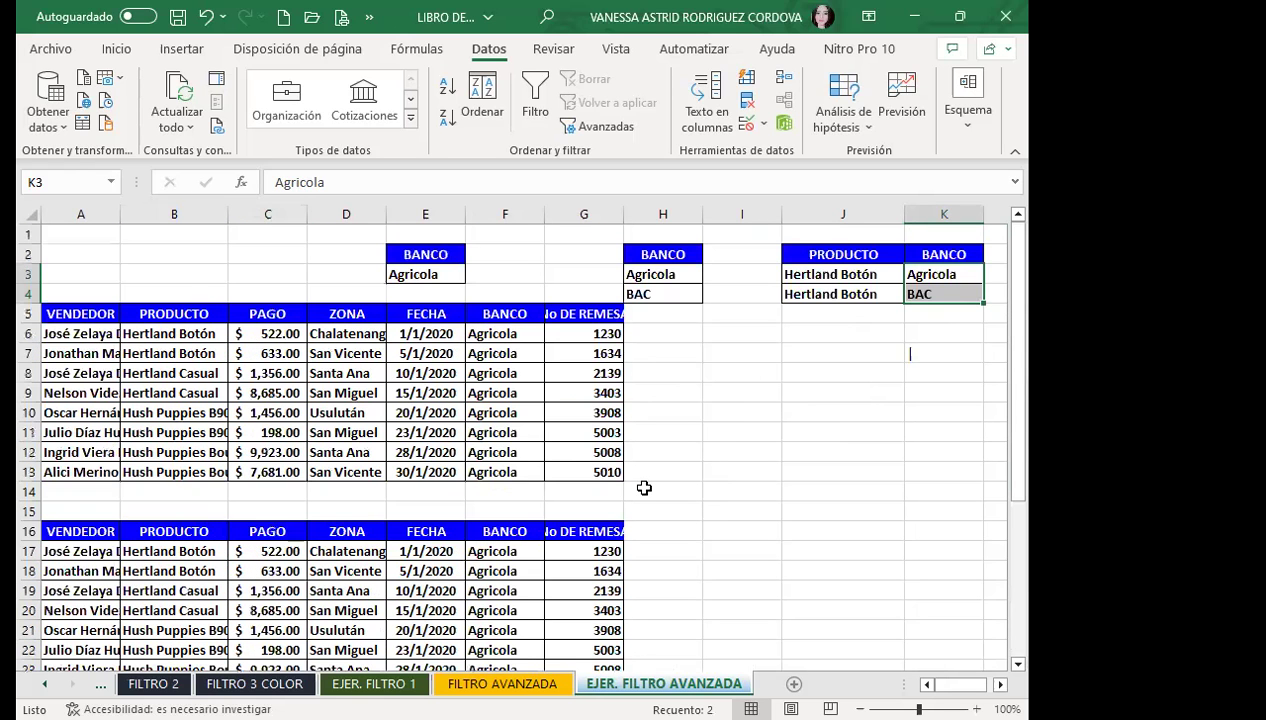
left_click(556, 453)
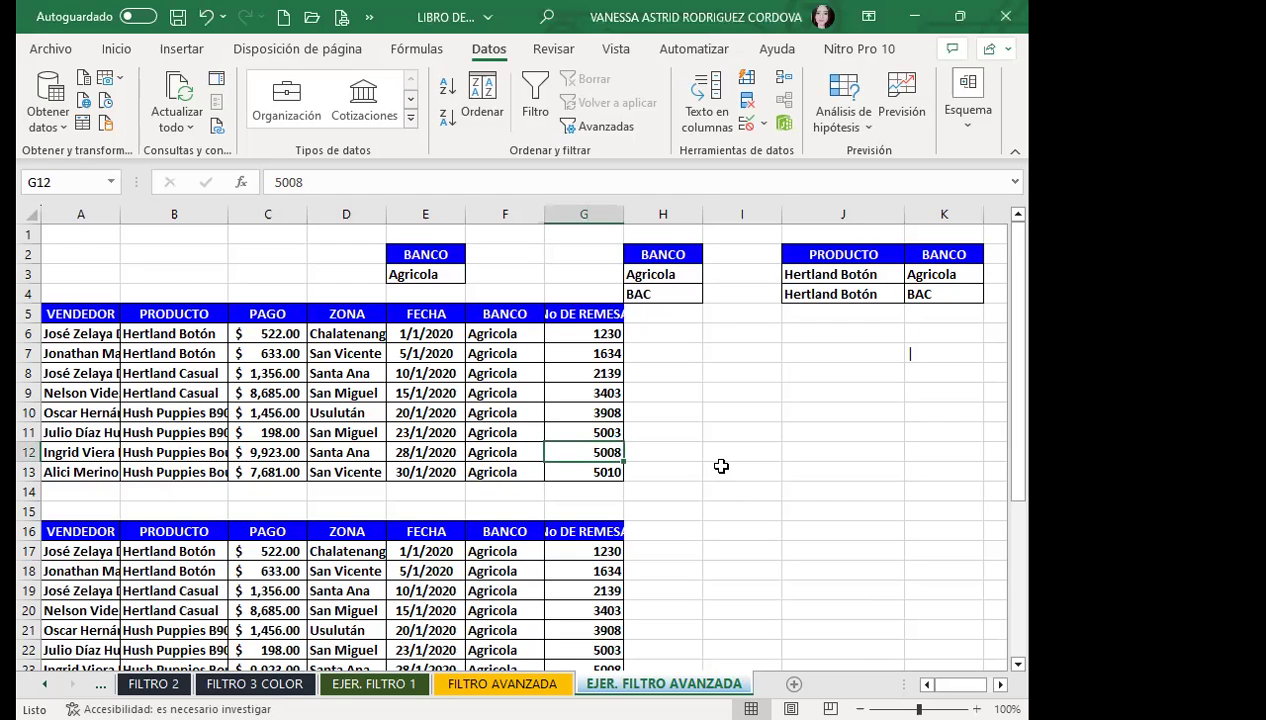
left_click(679, 472)
left_click(666, 452)
left_click(559, 452)
left_click(433, 452)
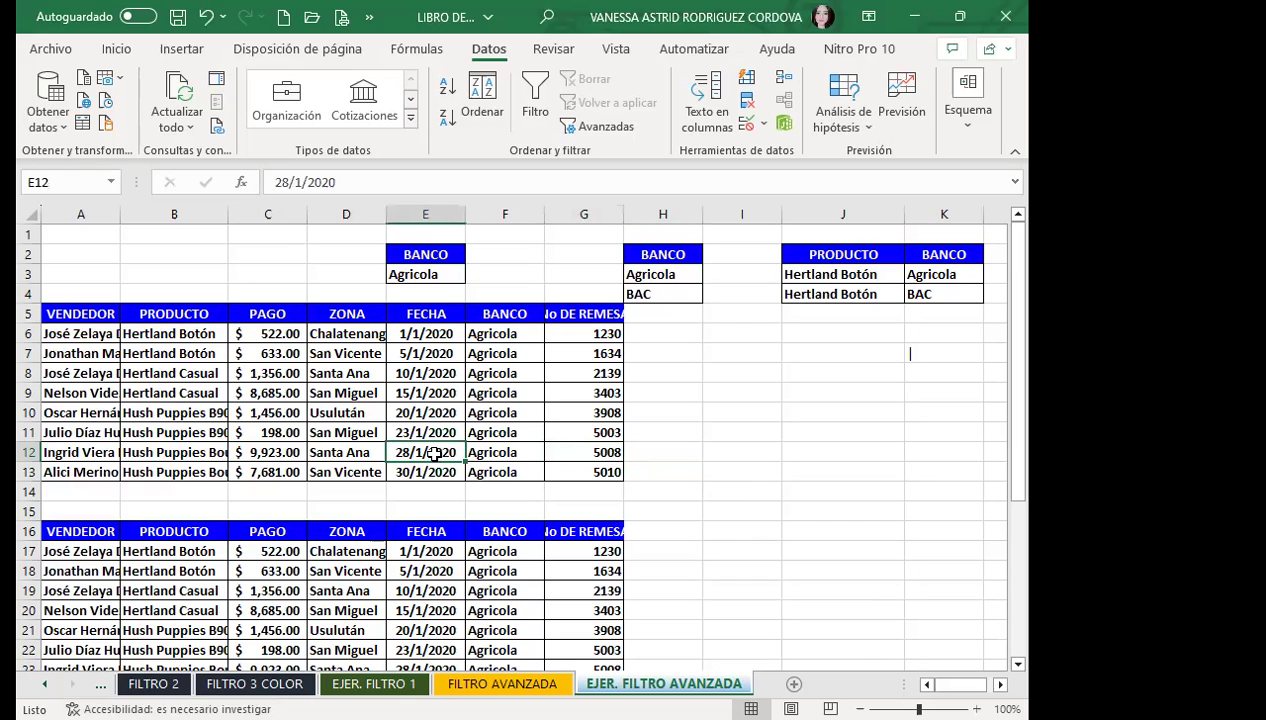
left_click(549, 459)
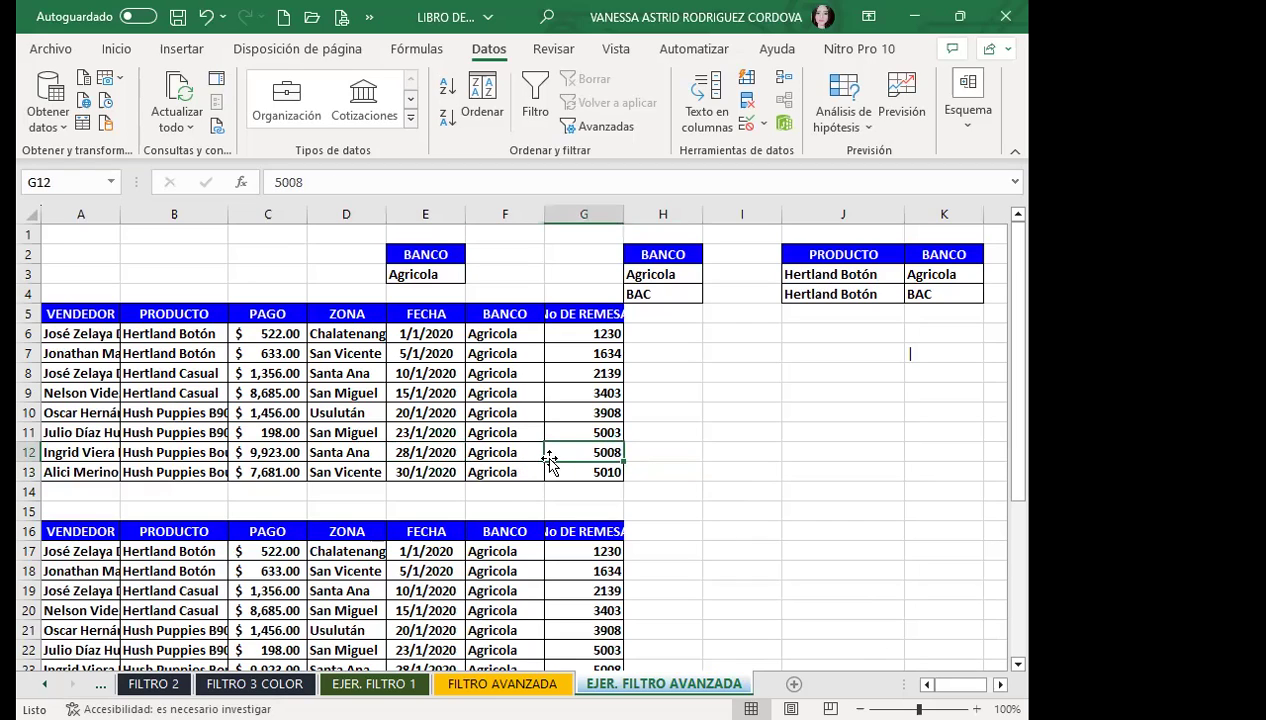
left_click(511, 454)
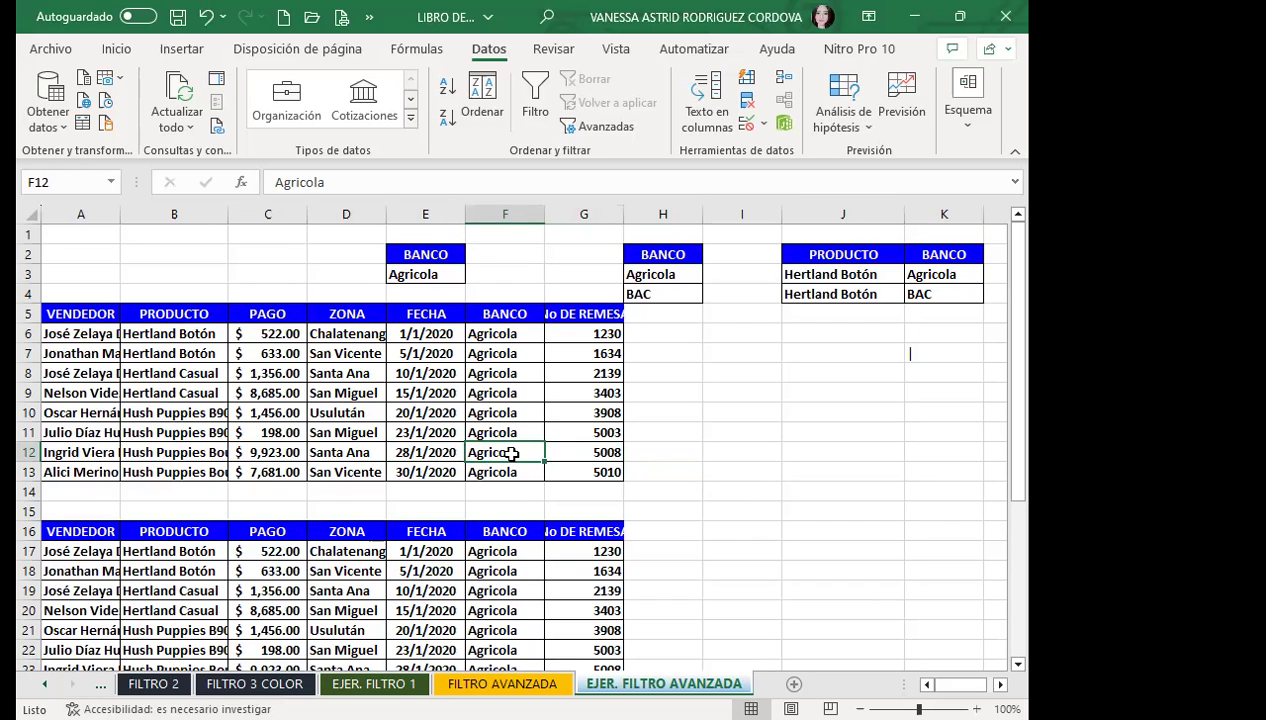
- Point out Agricola in F10, then bring up the browser's class #11 discussion forum page
left_click(495, 414)
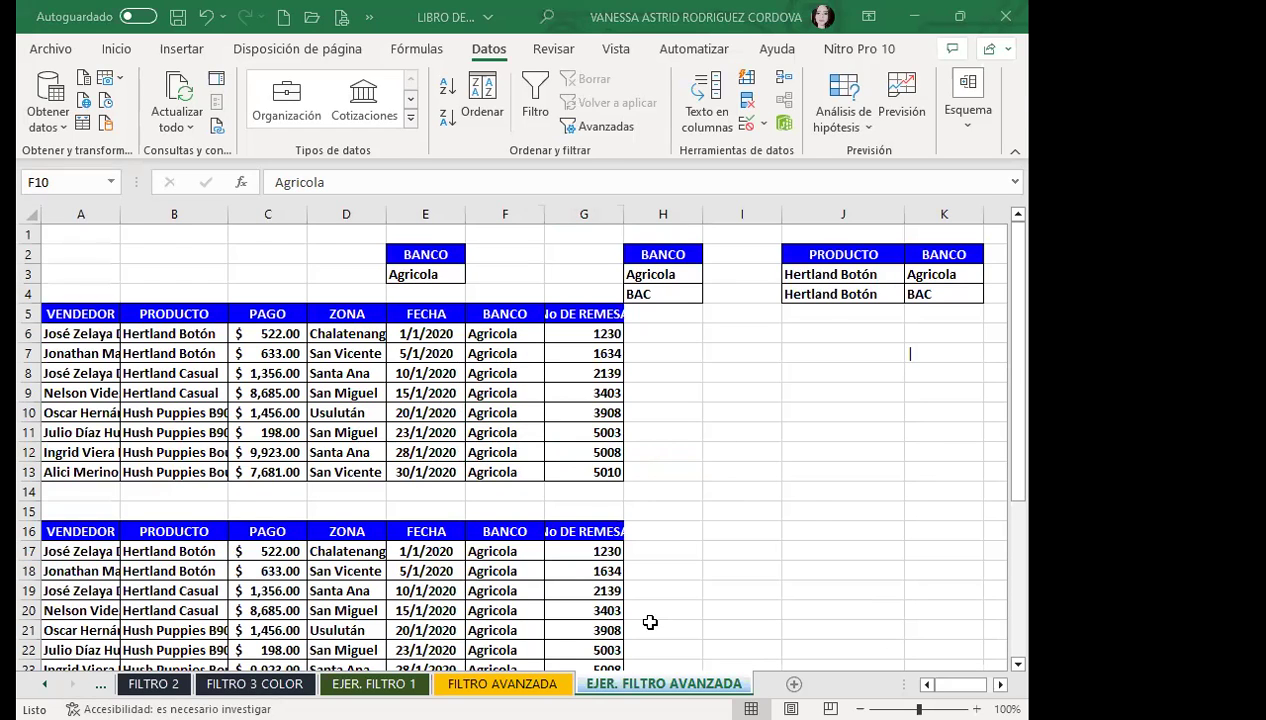
key("alt+Tab")
left_click(830, 49)
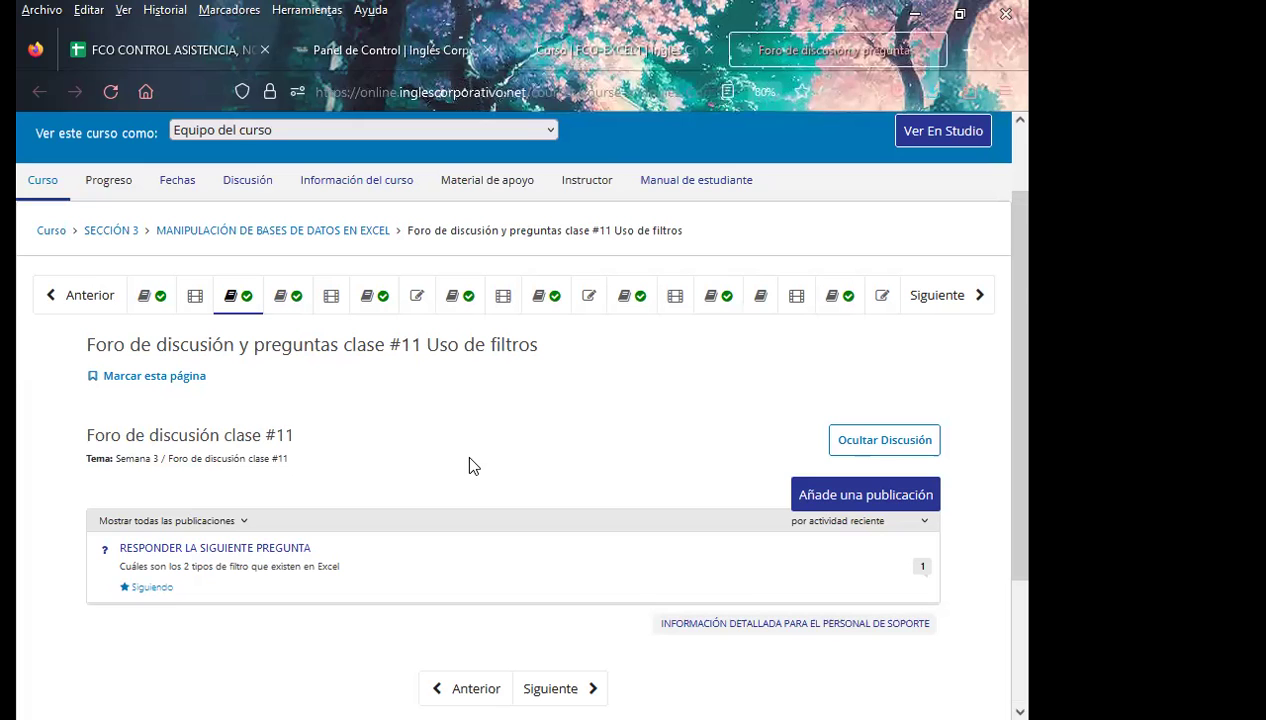
scroll(470, 467, "down", 3)
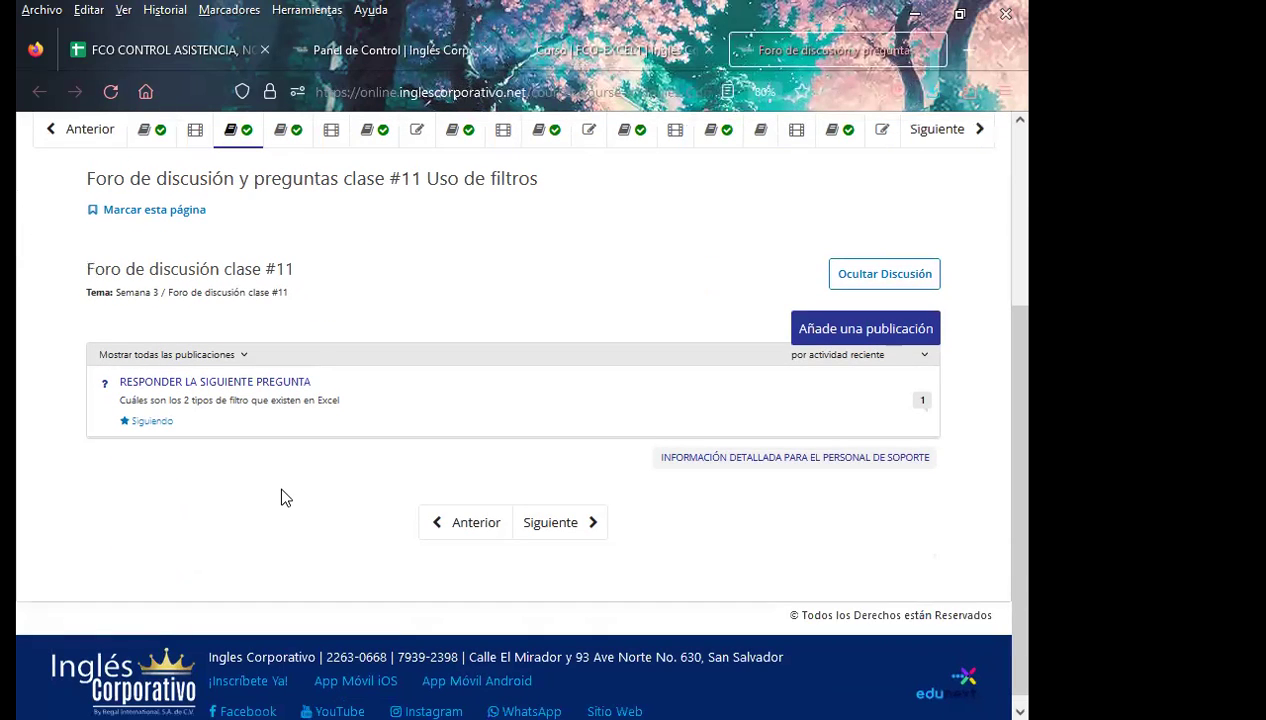
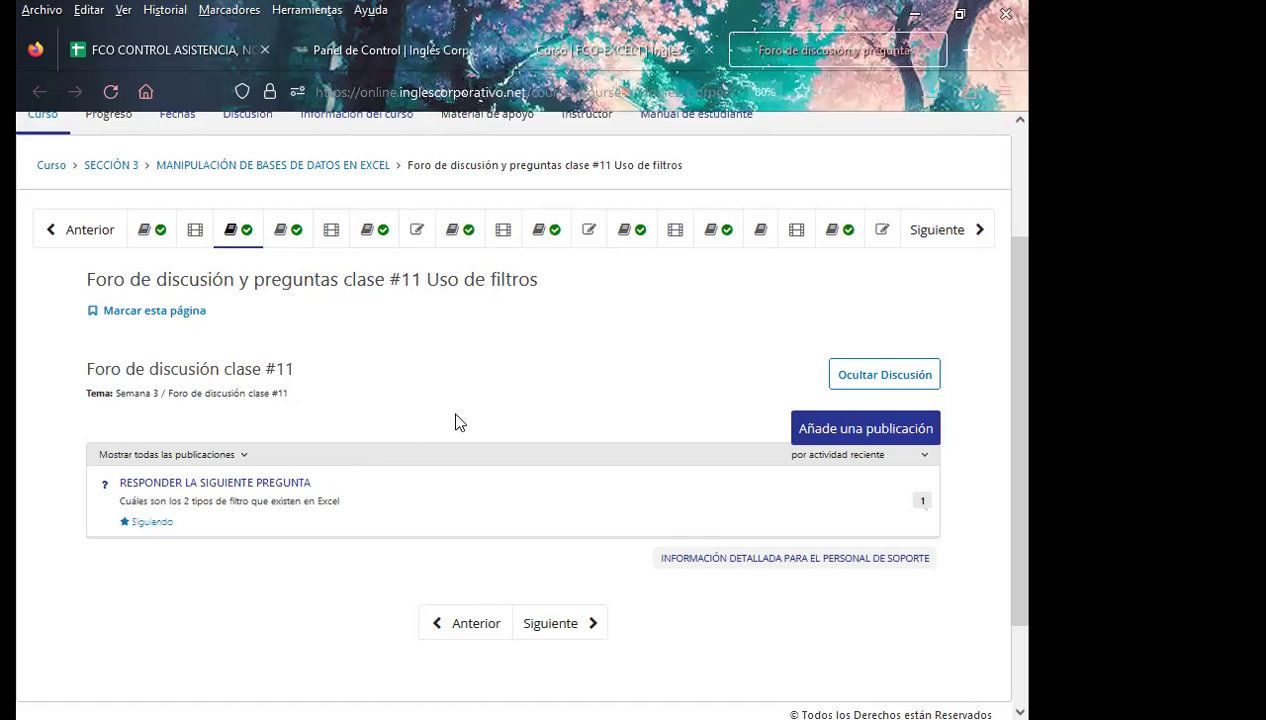
- Scroll through the class #11 'Uso de filtros' forum unit with its Excel filter-types question
scroll(505, 410, "up", 2)
scroll(514, 450, "down", 2)
scroll(574, 424, "up", 3)
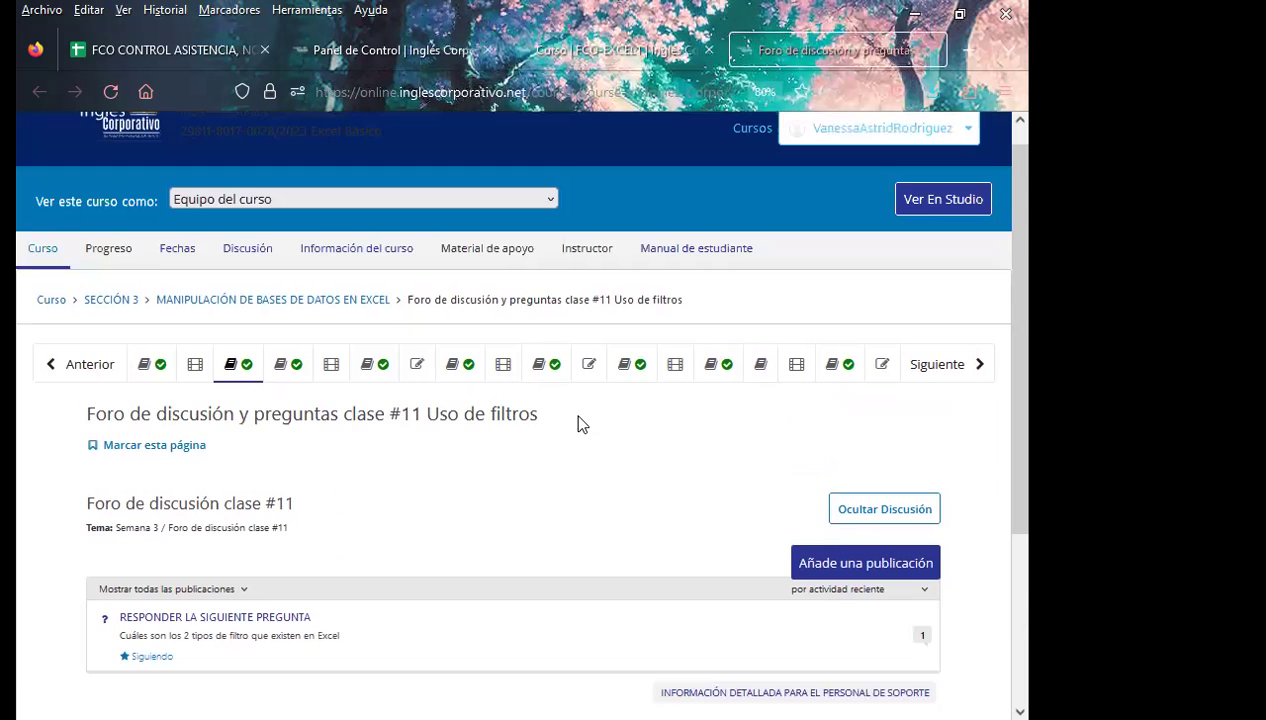
scroll(570, 474, "down", 3)
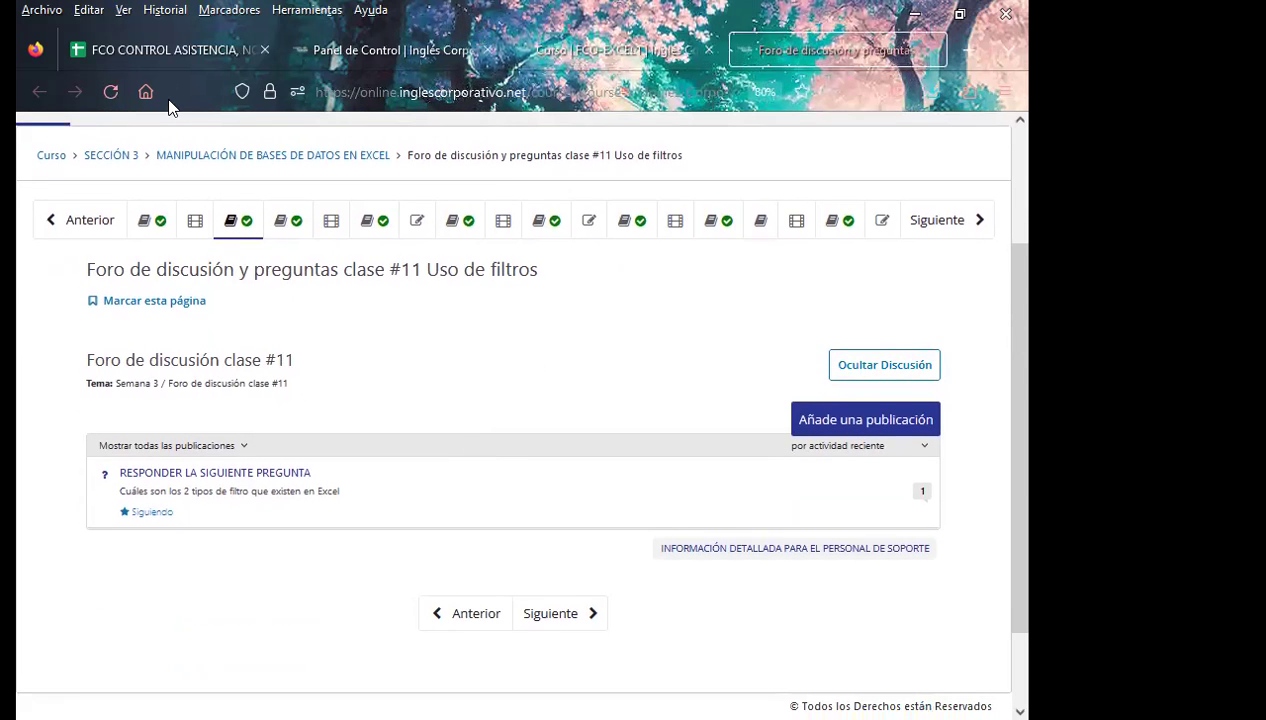
- In the attendance sheet, review the VIERNES 16 values for participants 1, 3, 4 and 6
left_click(173, 50)
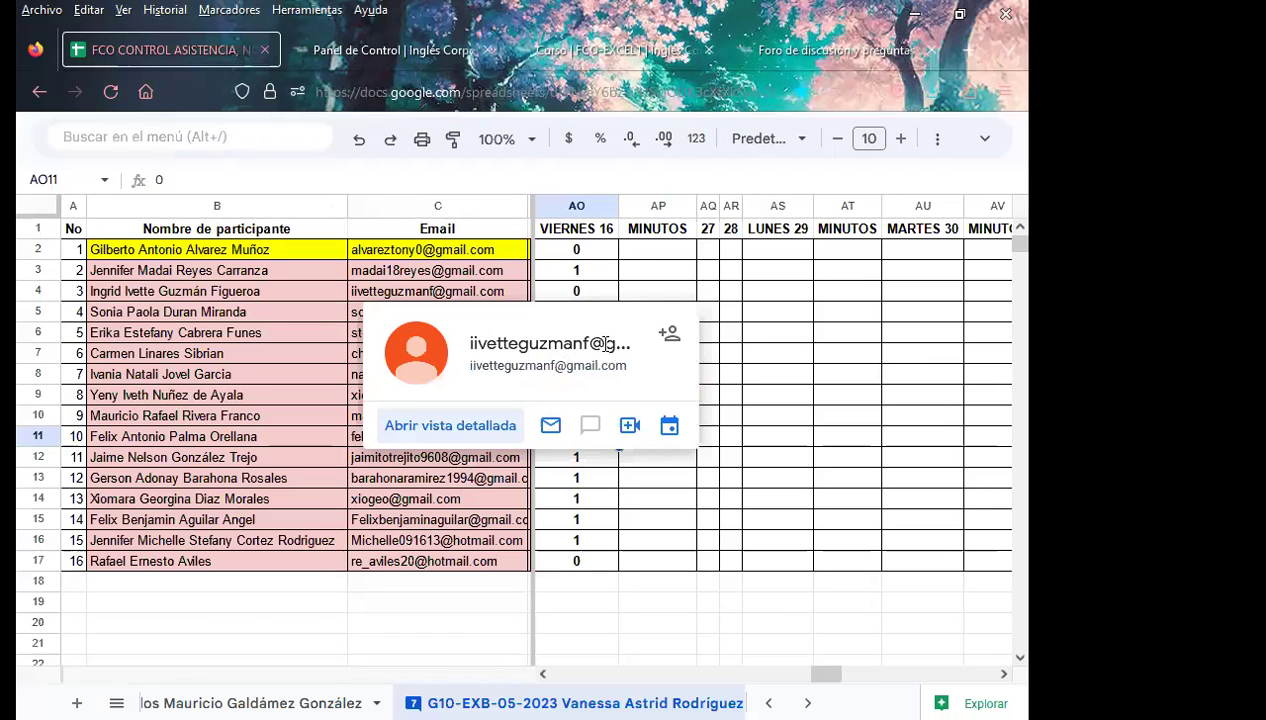
left_click(595, 251)
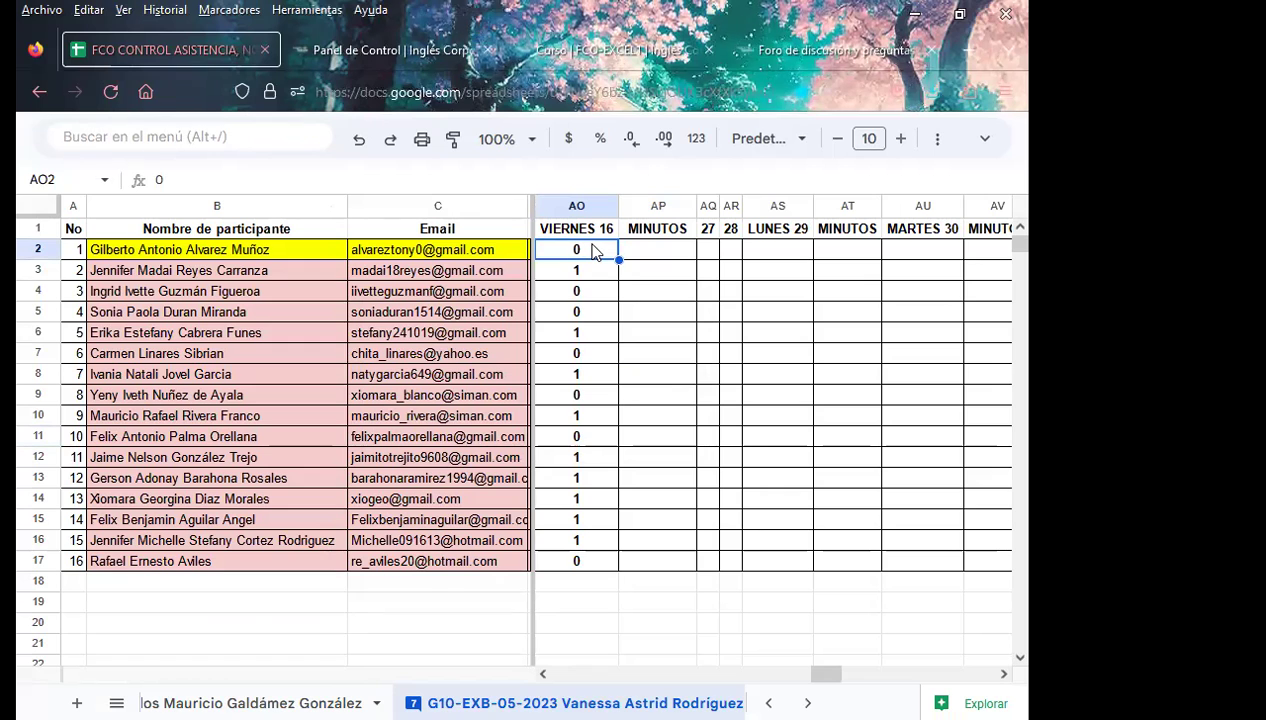
left_click(592, 297)
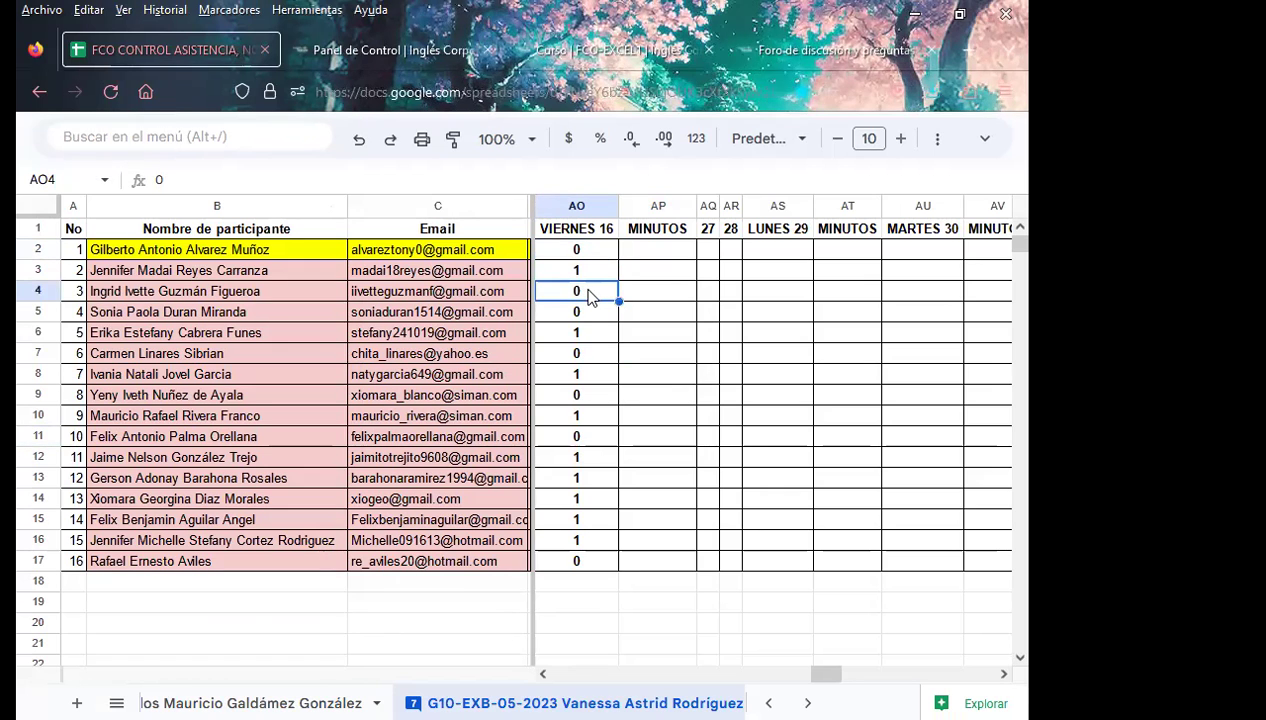
left_click(582, 316)
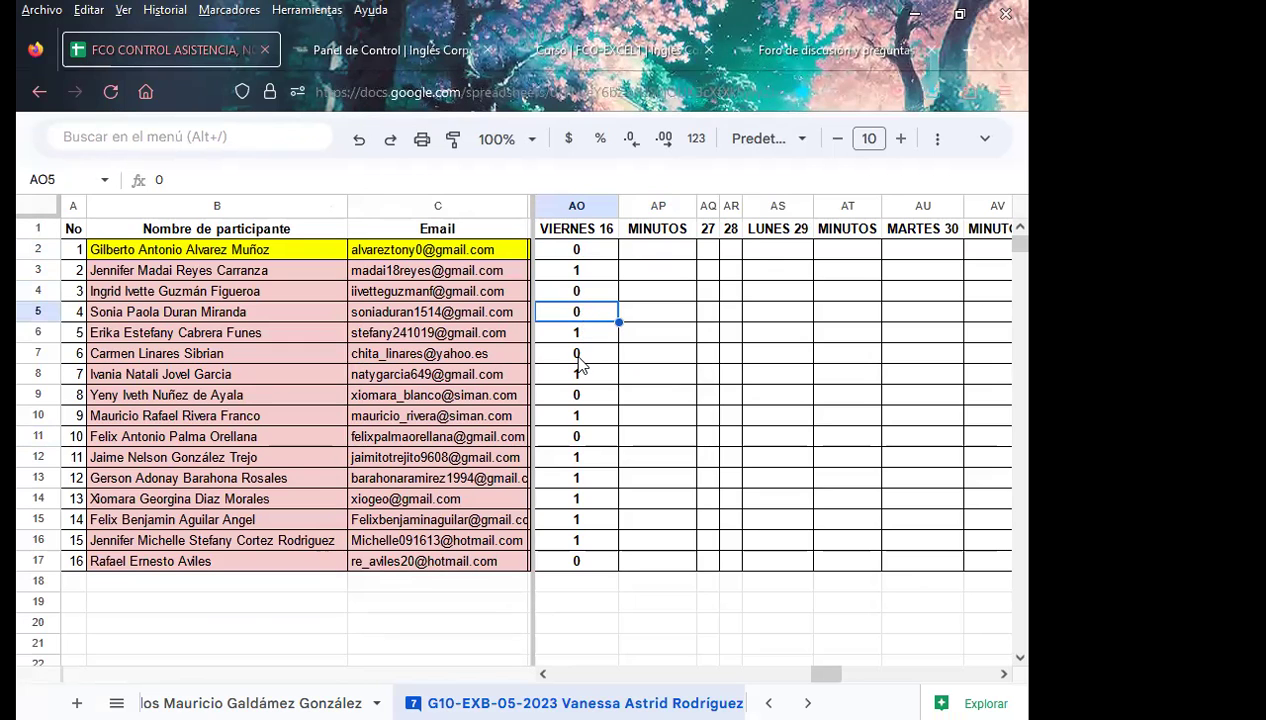
left_click(581, 364)
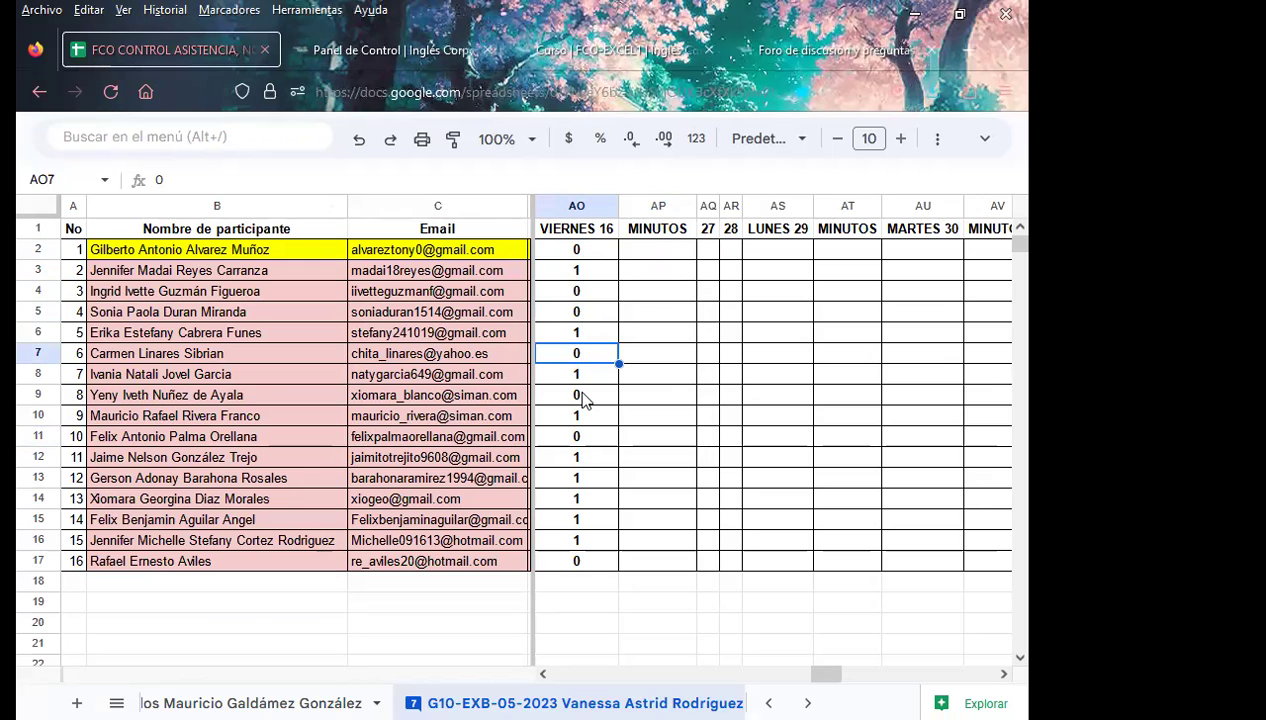
- Mark participants 8 and 16 present by entering 1 in cells AO9 and AO17
left_click(583, 398)
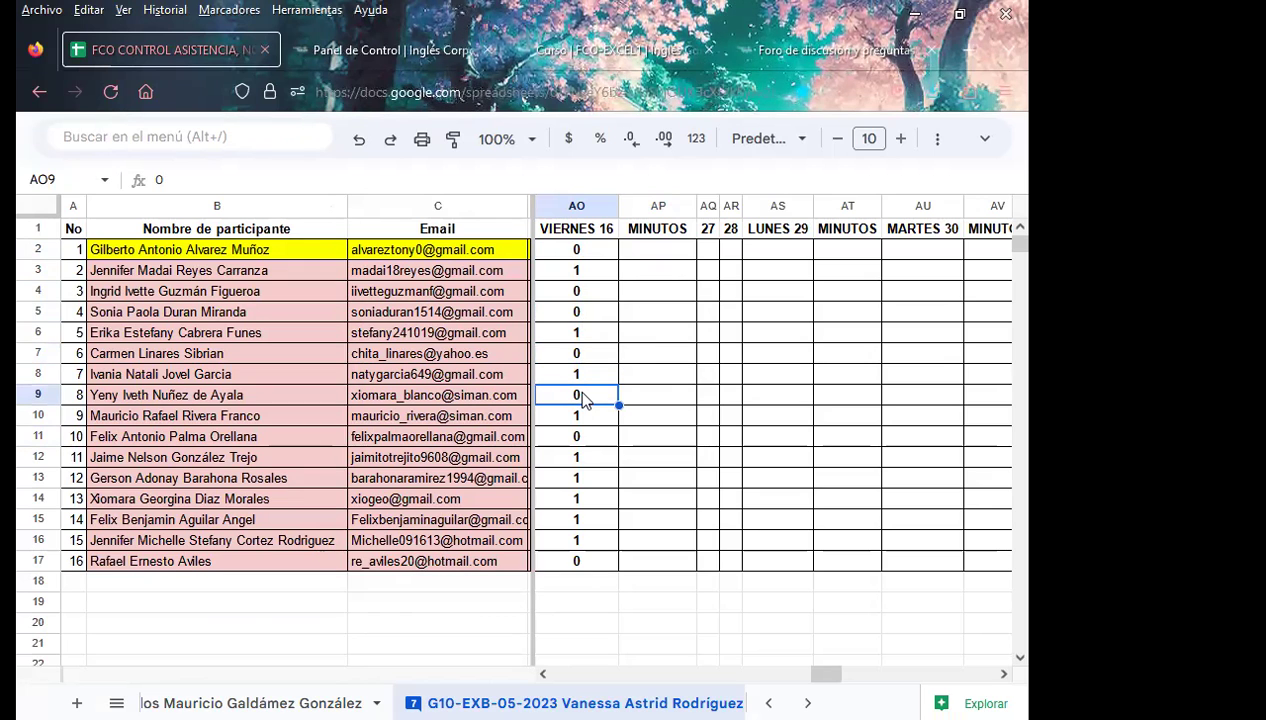
type("1")
left_click(588, 438)
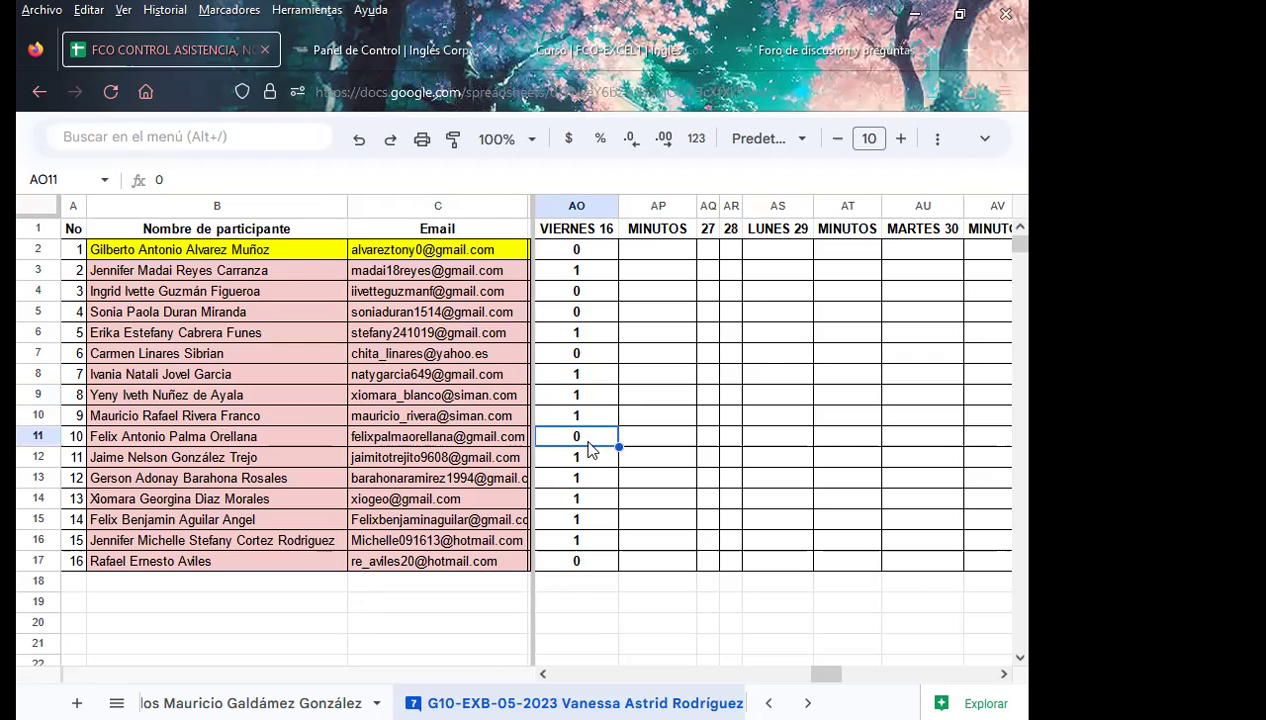
left_click(589, 566)
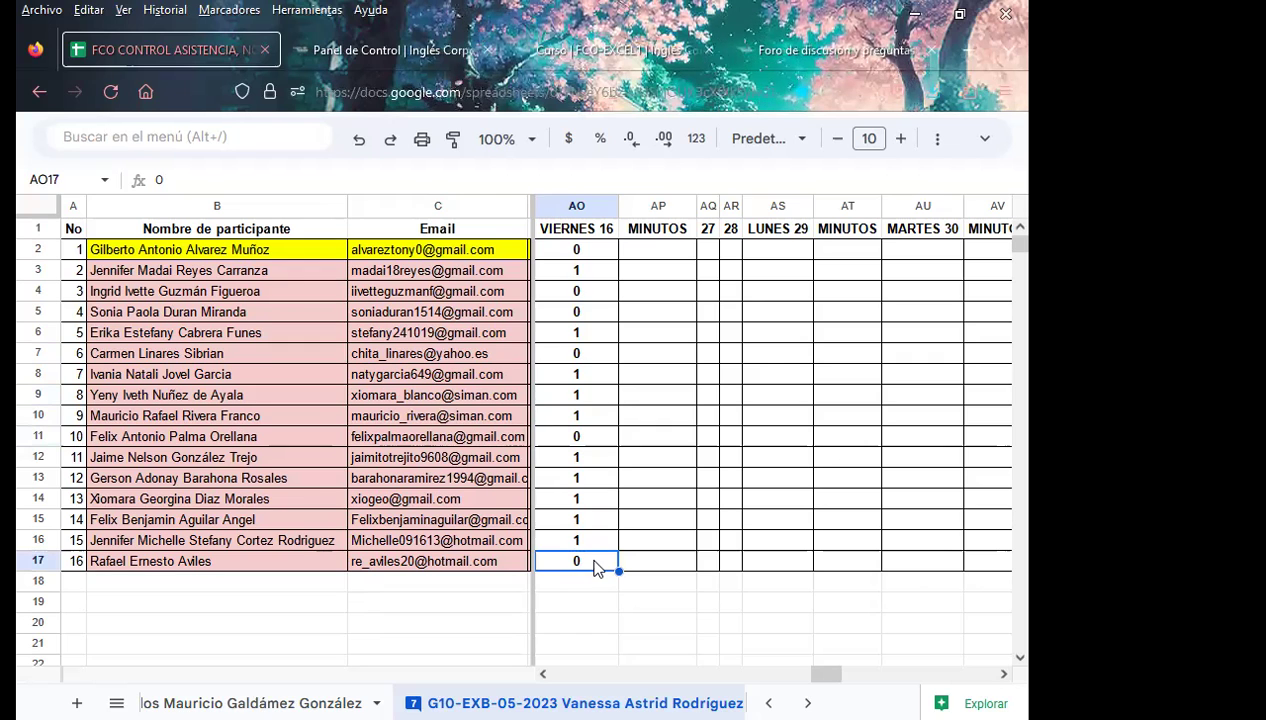
type("1")
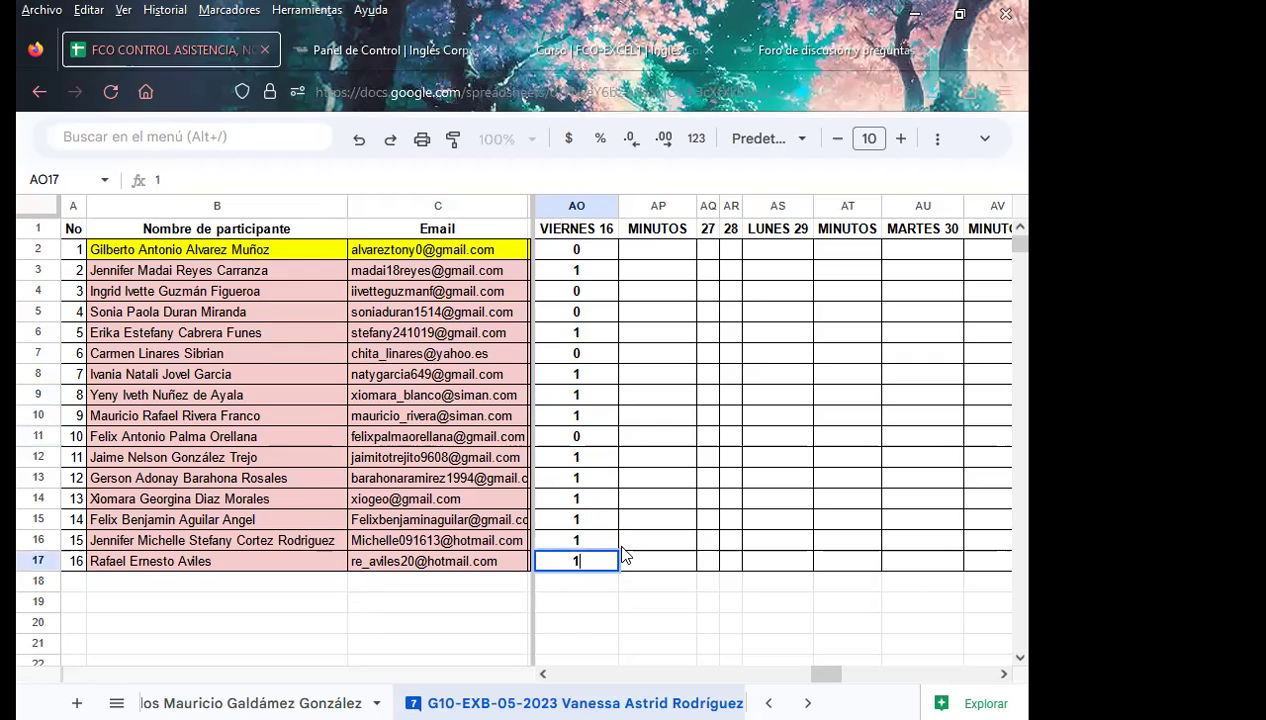
left_click(580, 503)
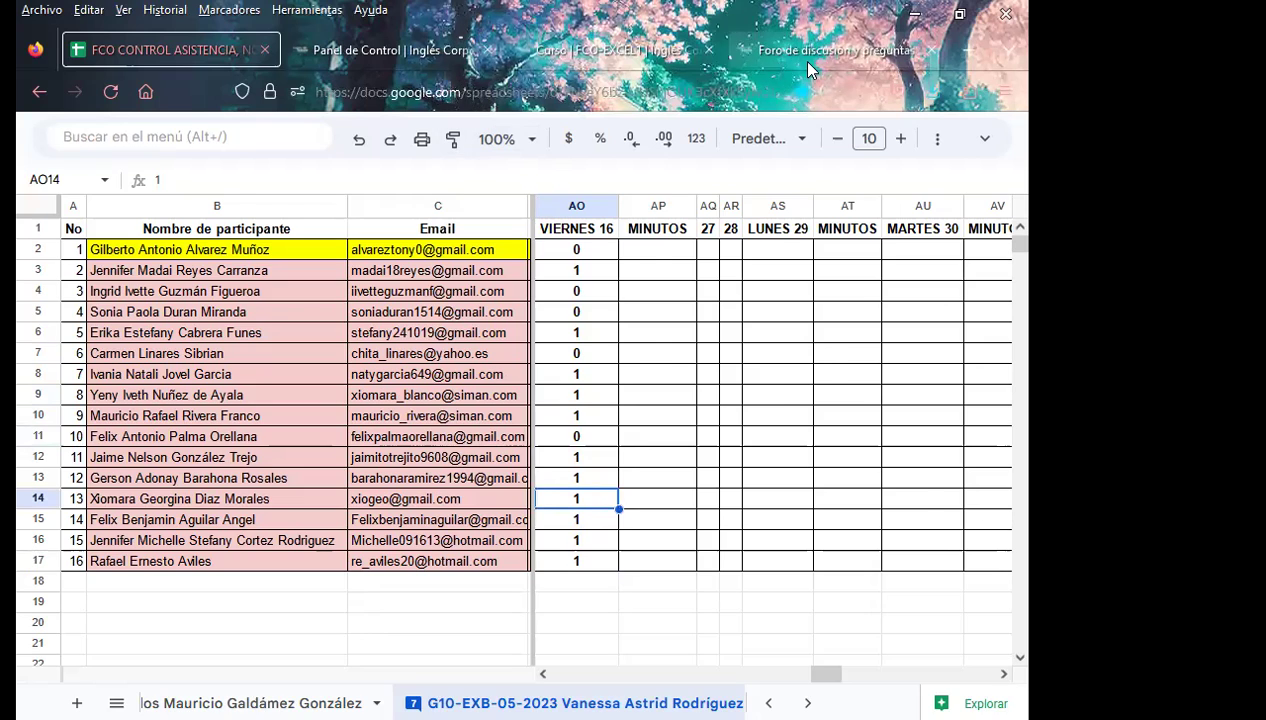
left_click(808, 63)
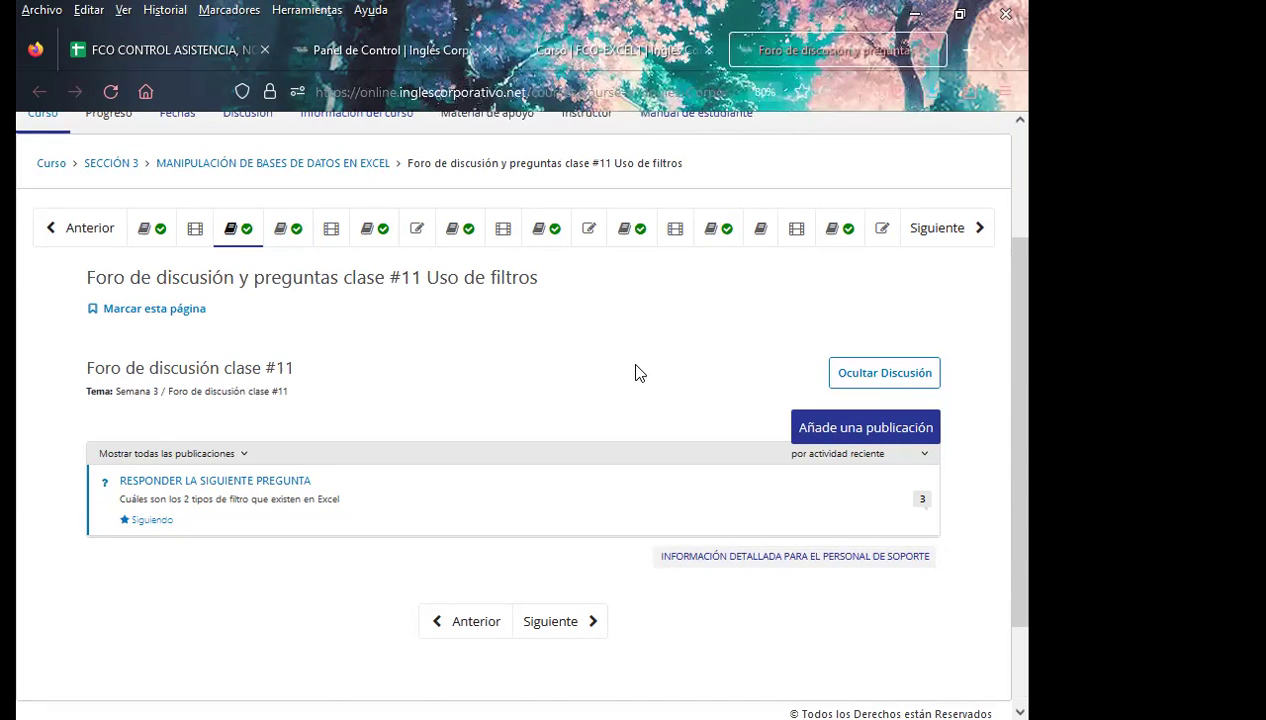
- Open the 'RESPONDER LA SIGUIENTE PREGUNTA' thread and its two student responses
scroll(540, 345, "down", 2)
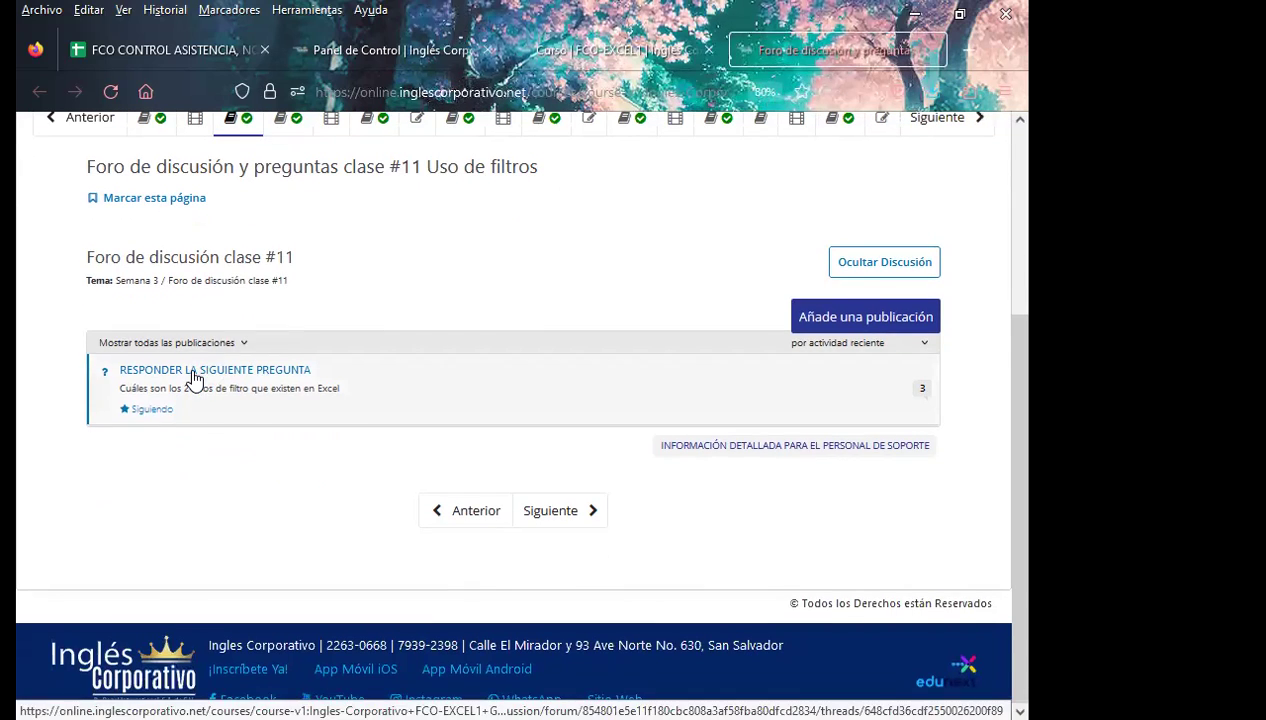
left_click(193, 377)
scroll(20, 487, "down", 3)
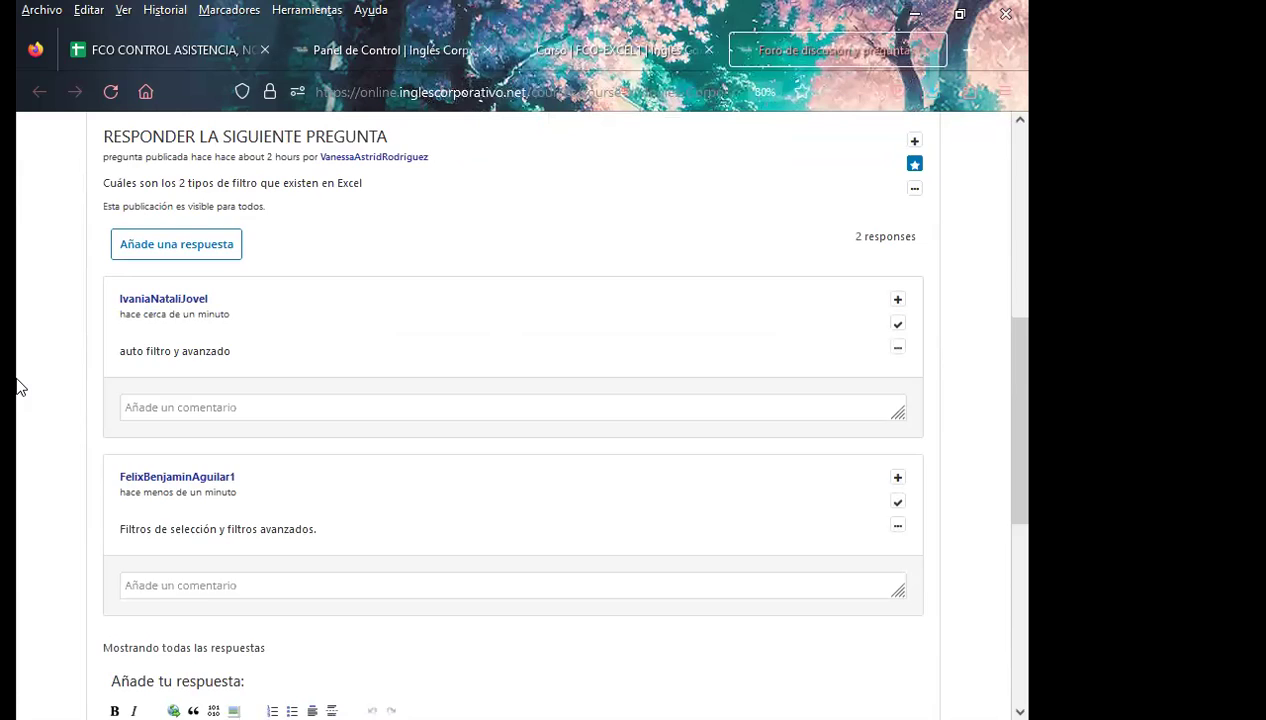
scroll(19, 385, "up", 3)
scroll(68, 446, "down", 2)
- Paste the thank-you greeting and signature as a comment on the first student's answer
left_click(178, 497)
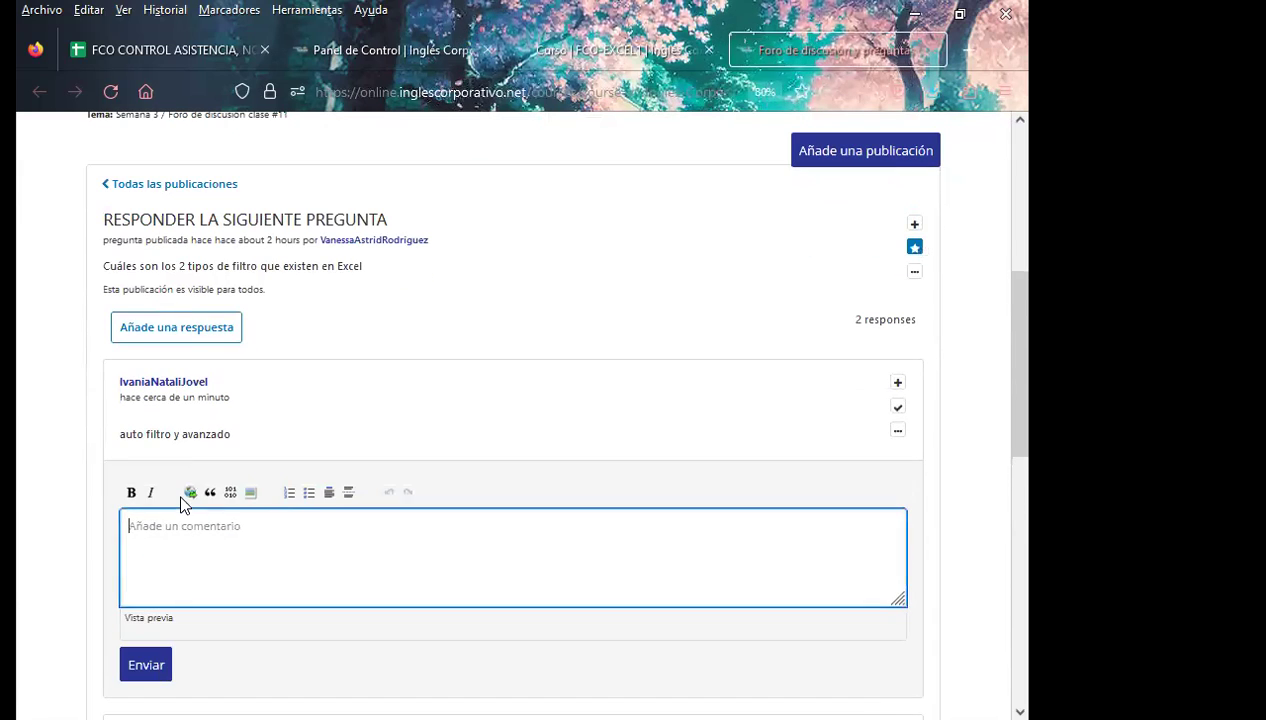
scroll(444, 613, "down", 2)
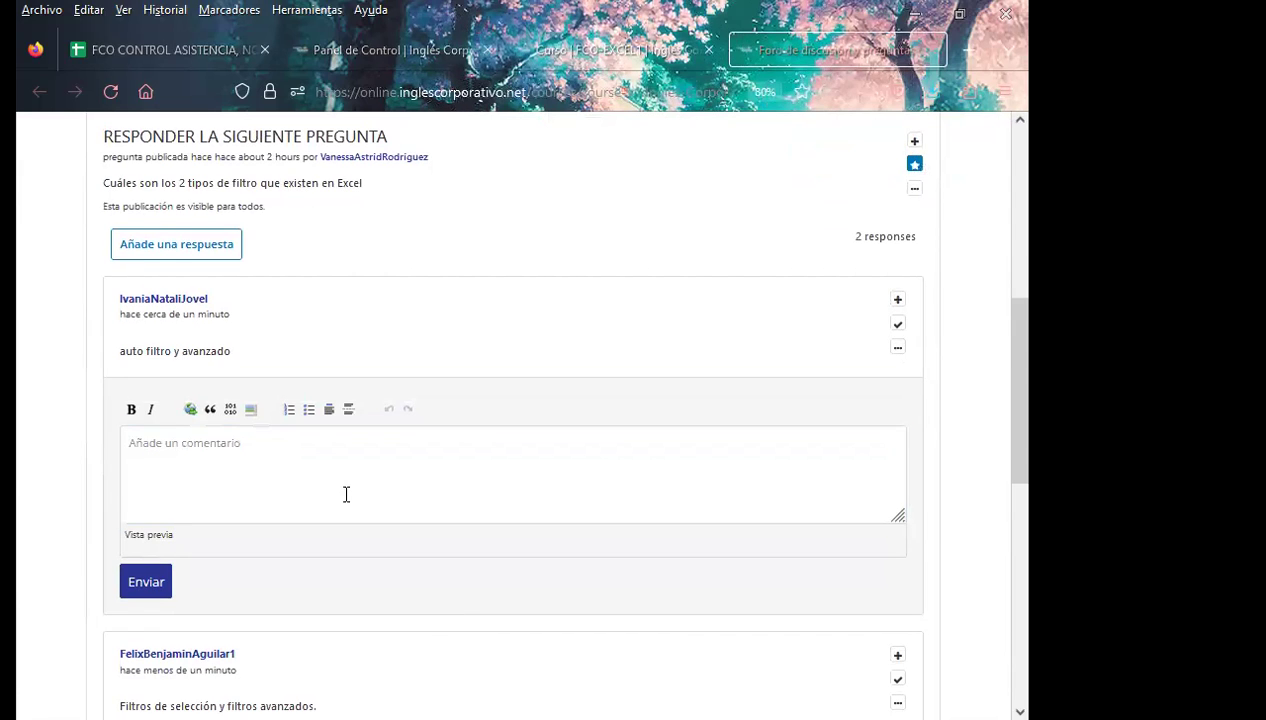
left_click(220, 461)
key("ctrl+v")
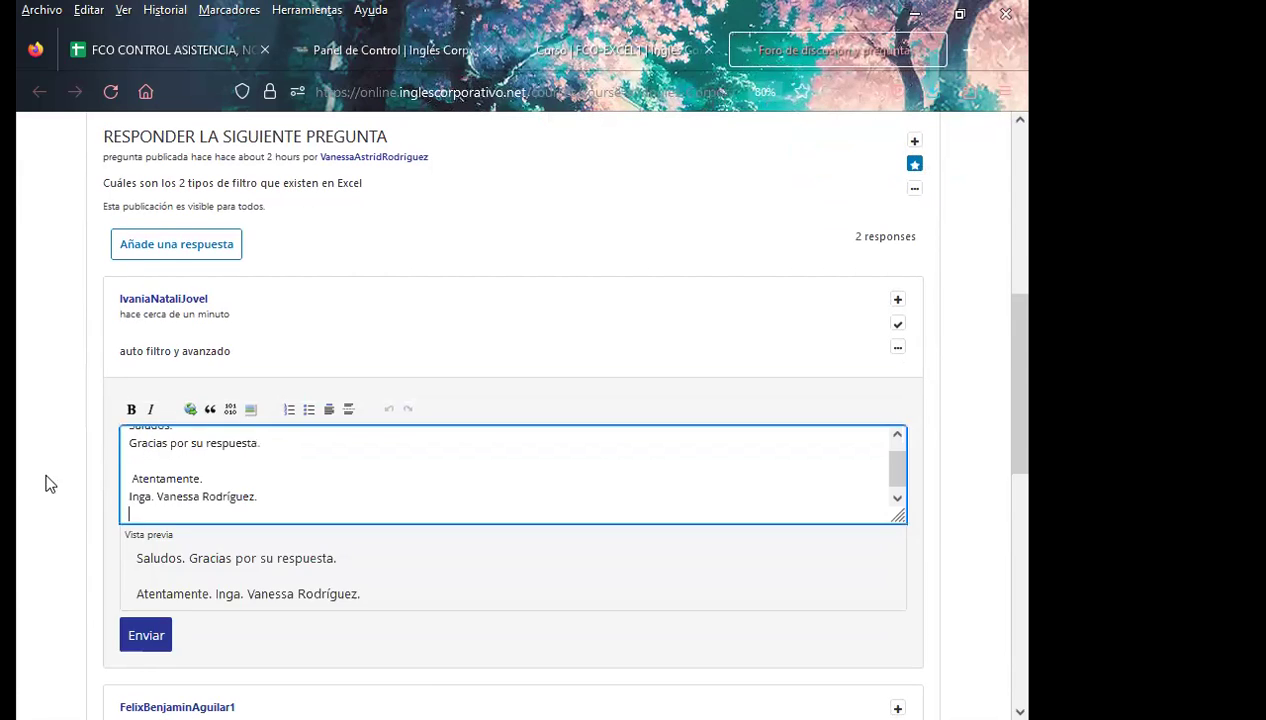
scroll(30, 480, "down", 3)
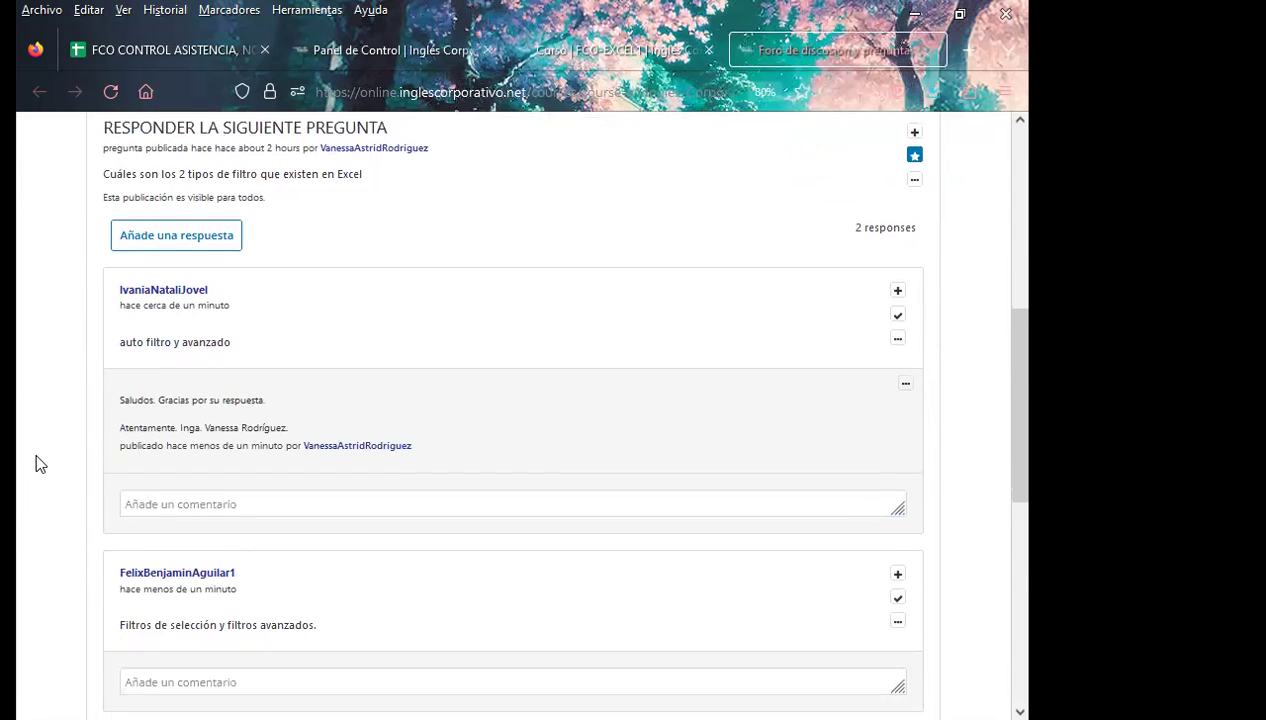
- Paste the same thank-you comment on the second student's answer and post it
left_click(155, 432)
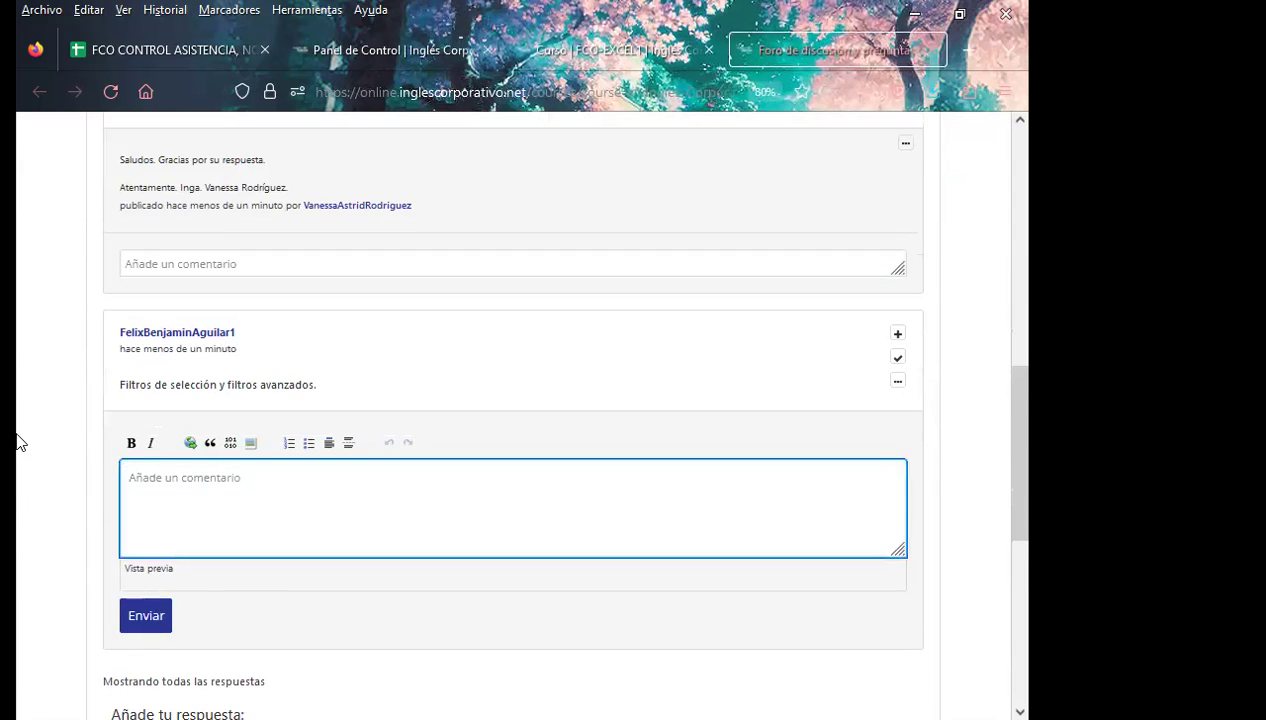
key("ctrl+v")
scroll(50, 462, "down", 2)
left_click(146, 503)
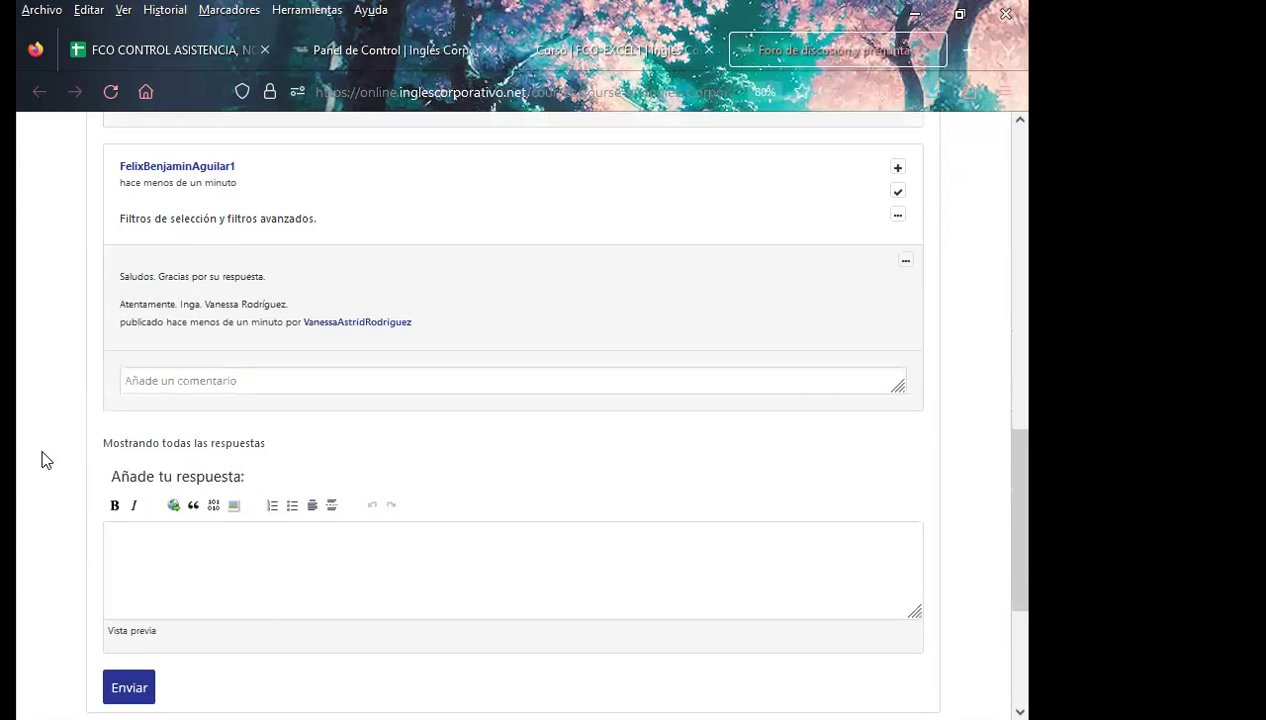
scroll(71, 424, "down", 2)
scroll(68, 418, "up", 5)
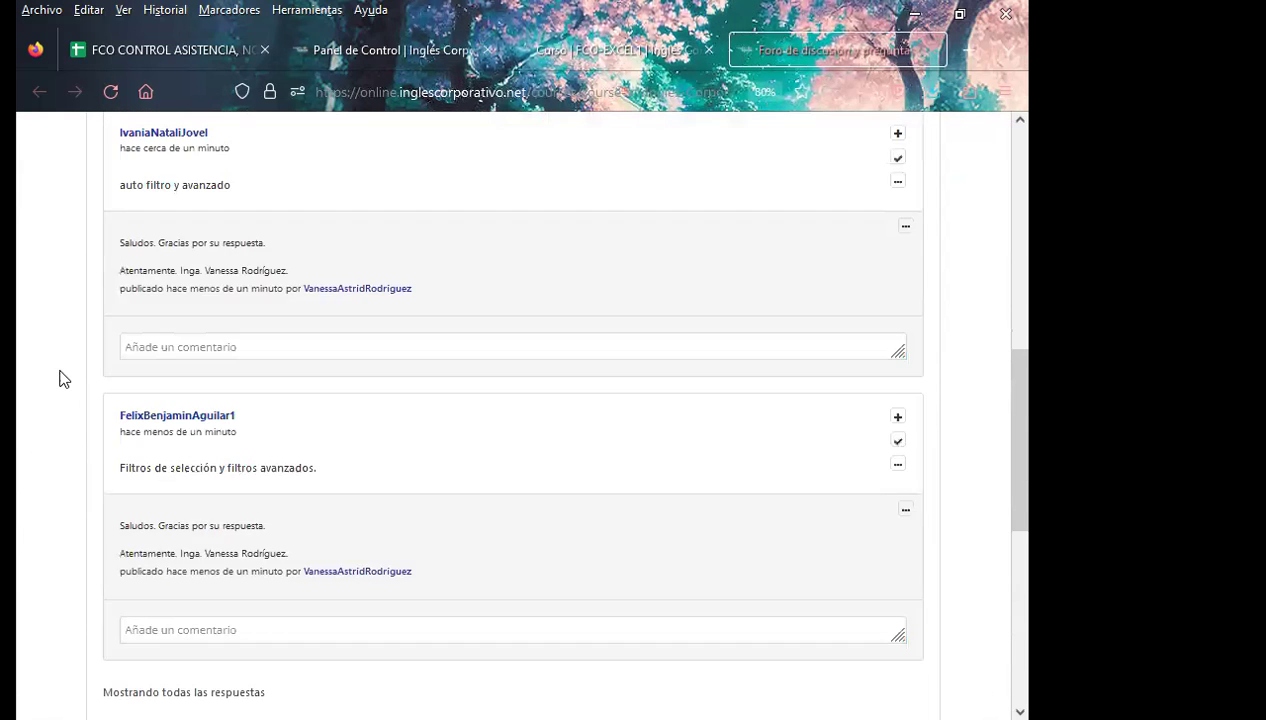
scroll(59, 376, "up", 2)
scroll(59, 372, "up", 4)
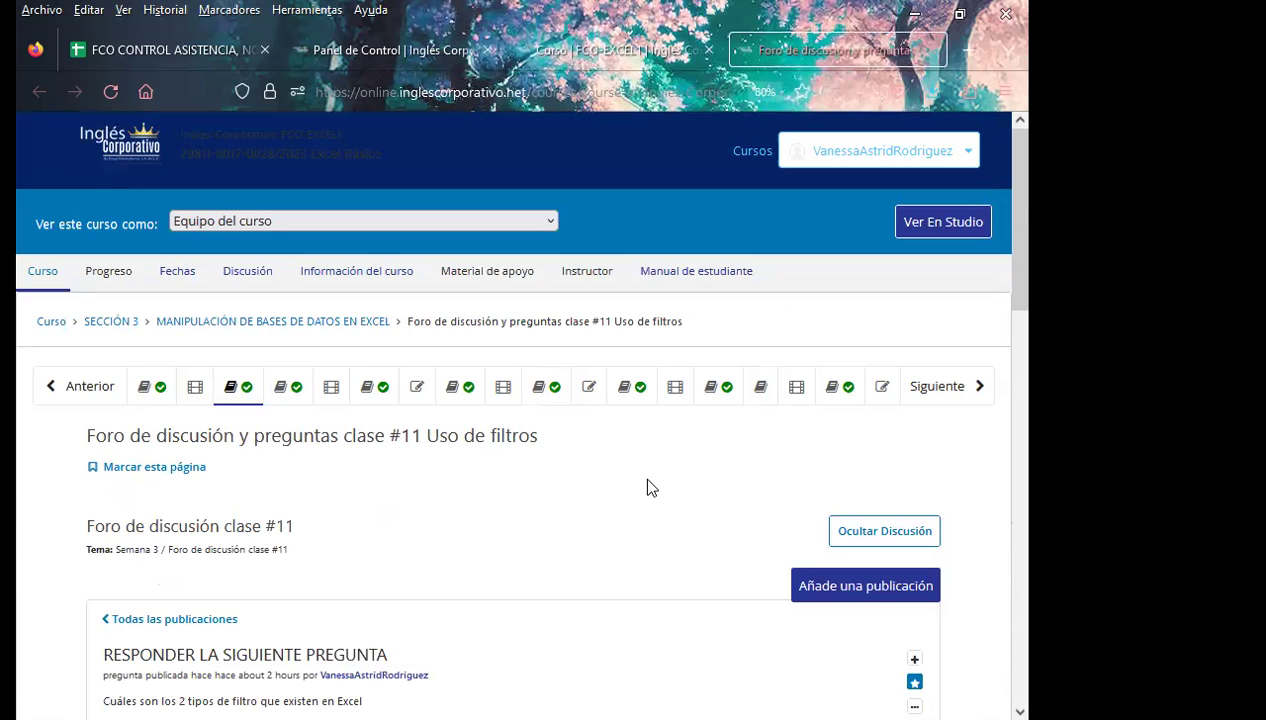
scroll(647, 487, "down", 1)
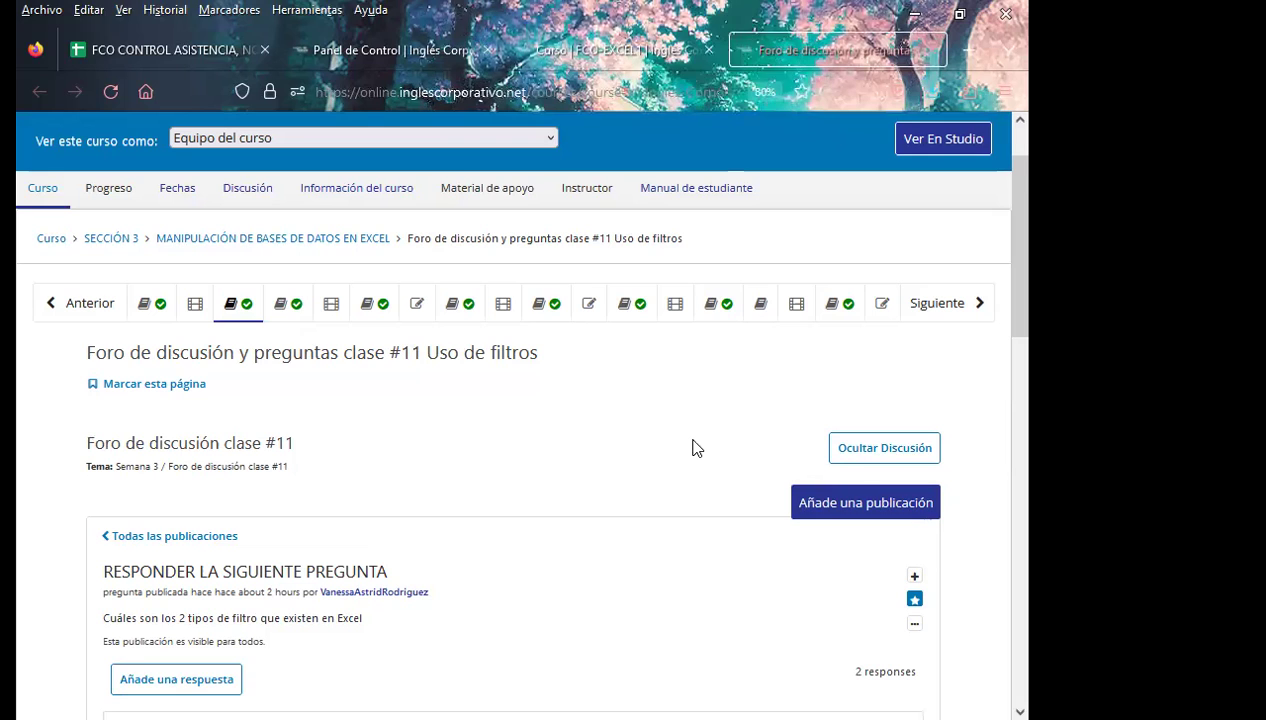
- Open the student's 'Progreso' page in new tabs and review its 0% grade chart
middle_click(108, 190)
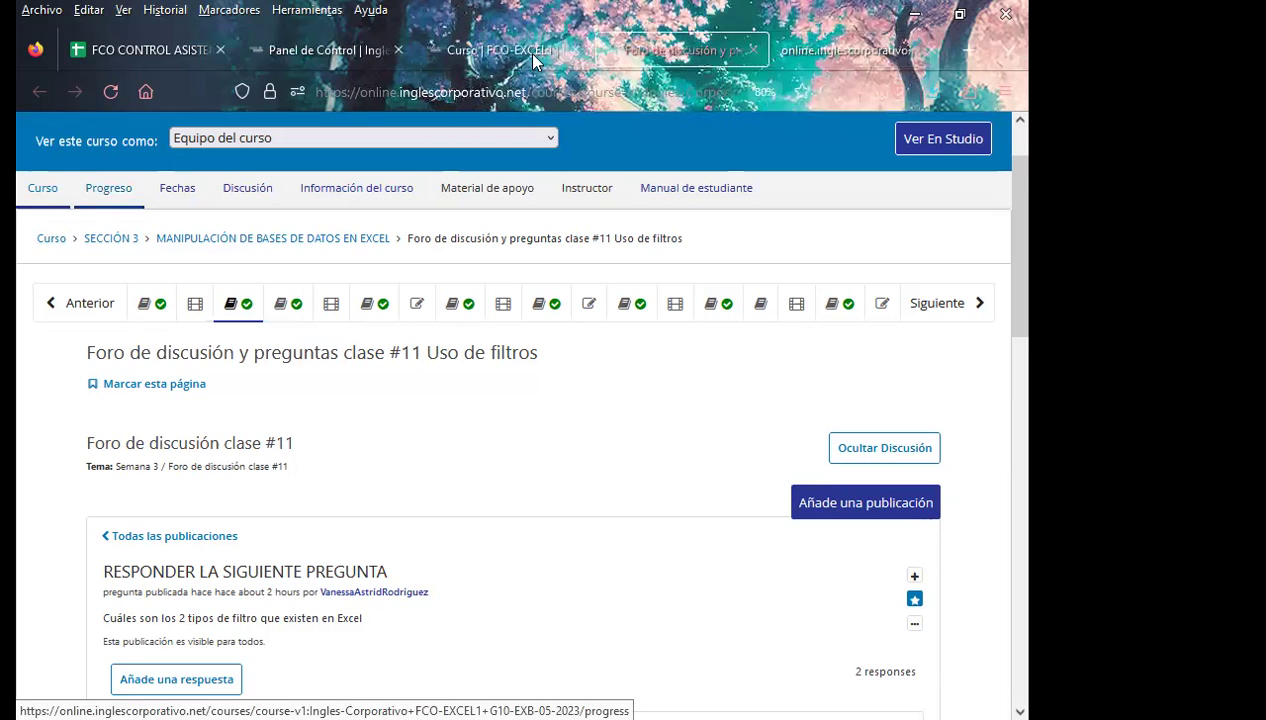
middle_click(108, 190)
left_click(700, 50)
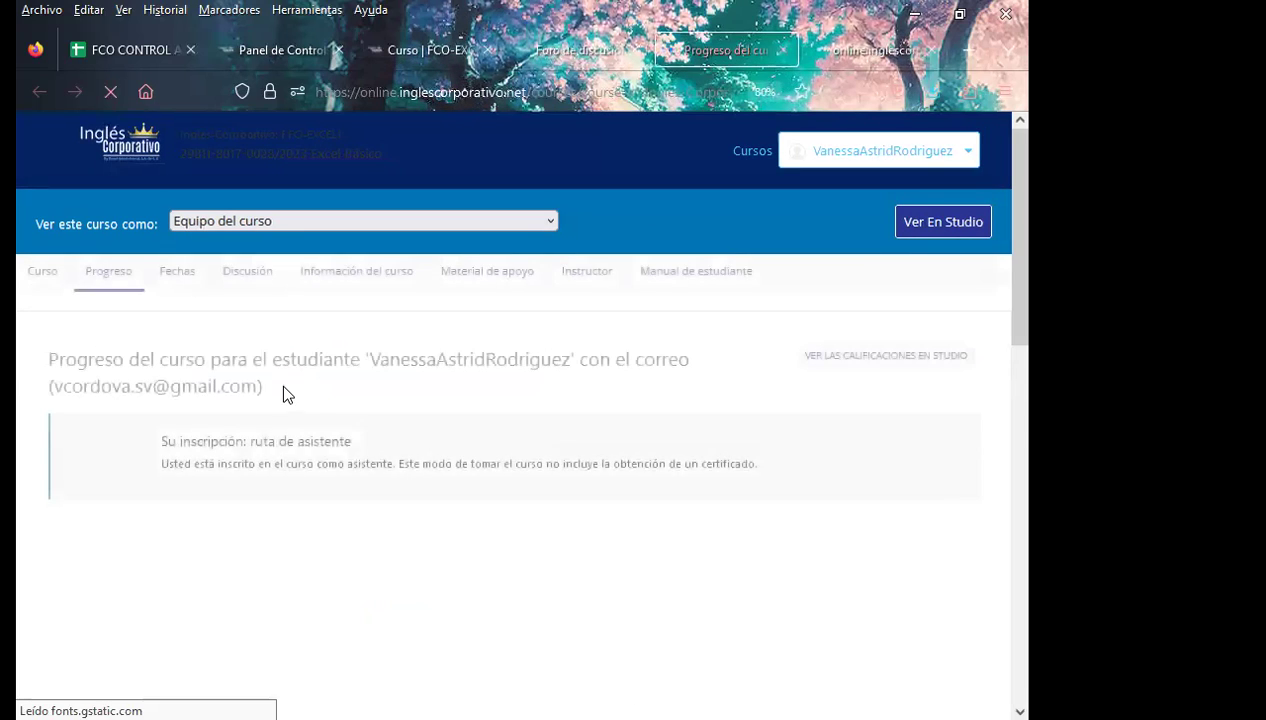
scroll(138, 489, "down", 3)
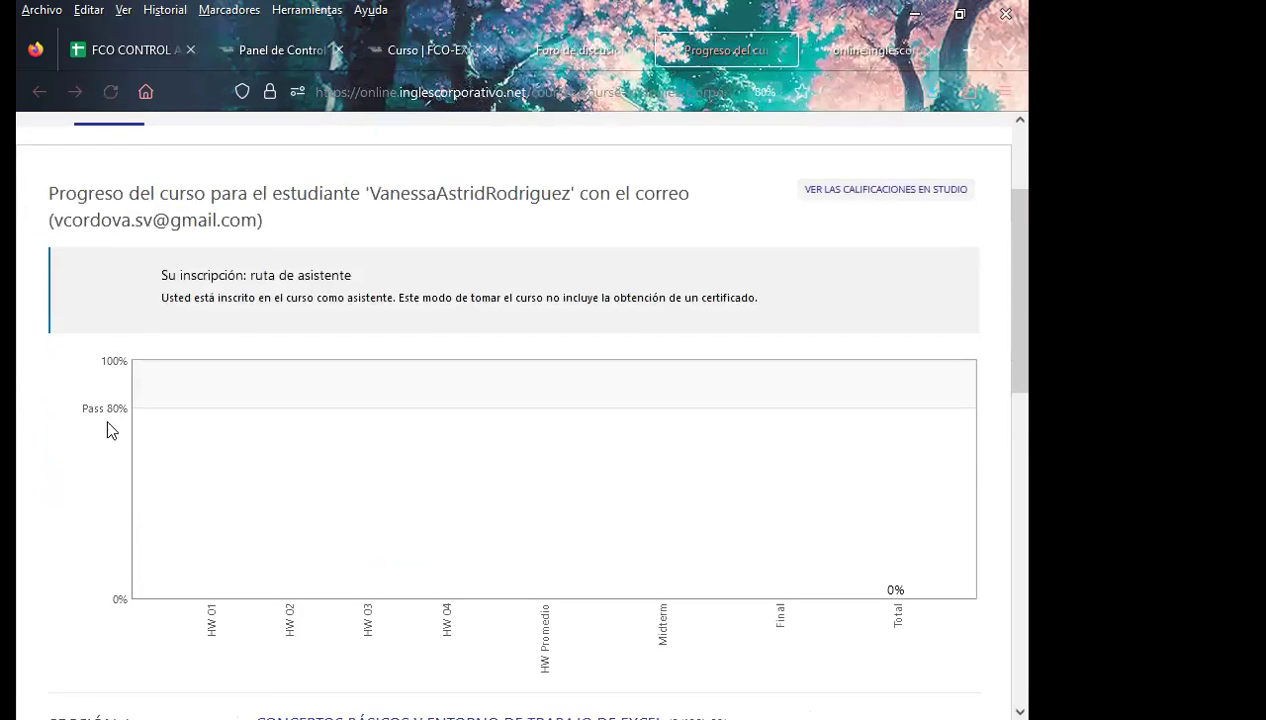
scroll(111, 475, "down", 1)
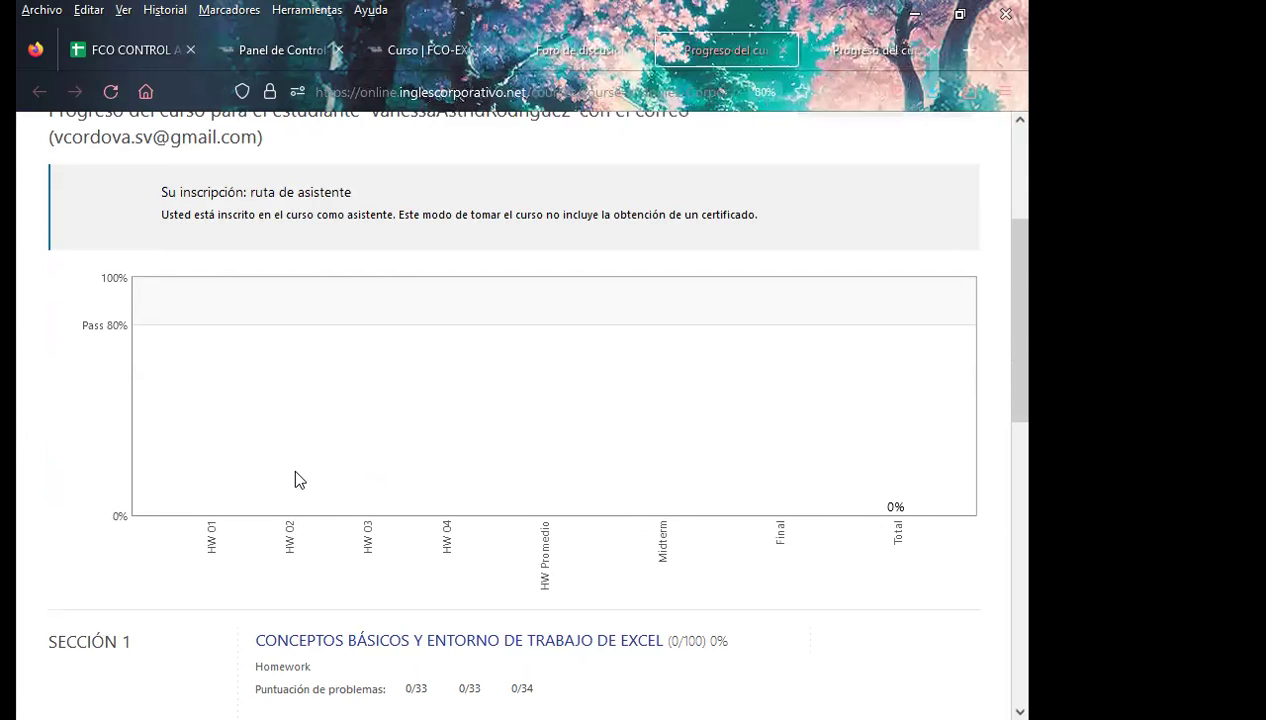
scroll(270, 483, "down", 1)
scroll(230, 486, "up", 2)
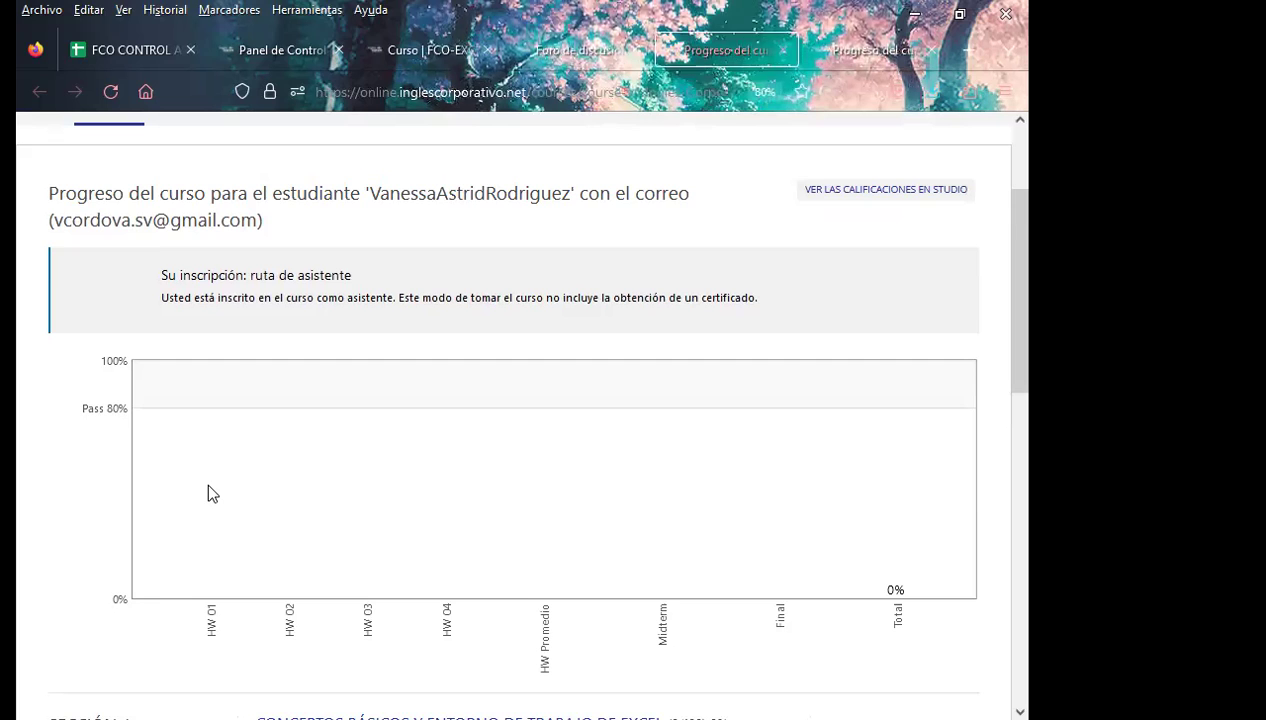
scroll(208, 493, "down", 1)
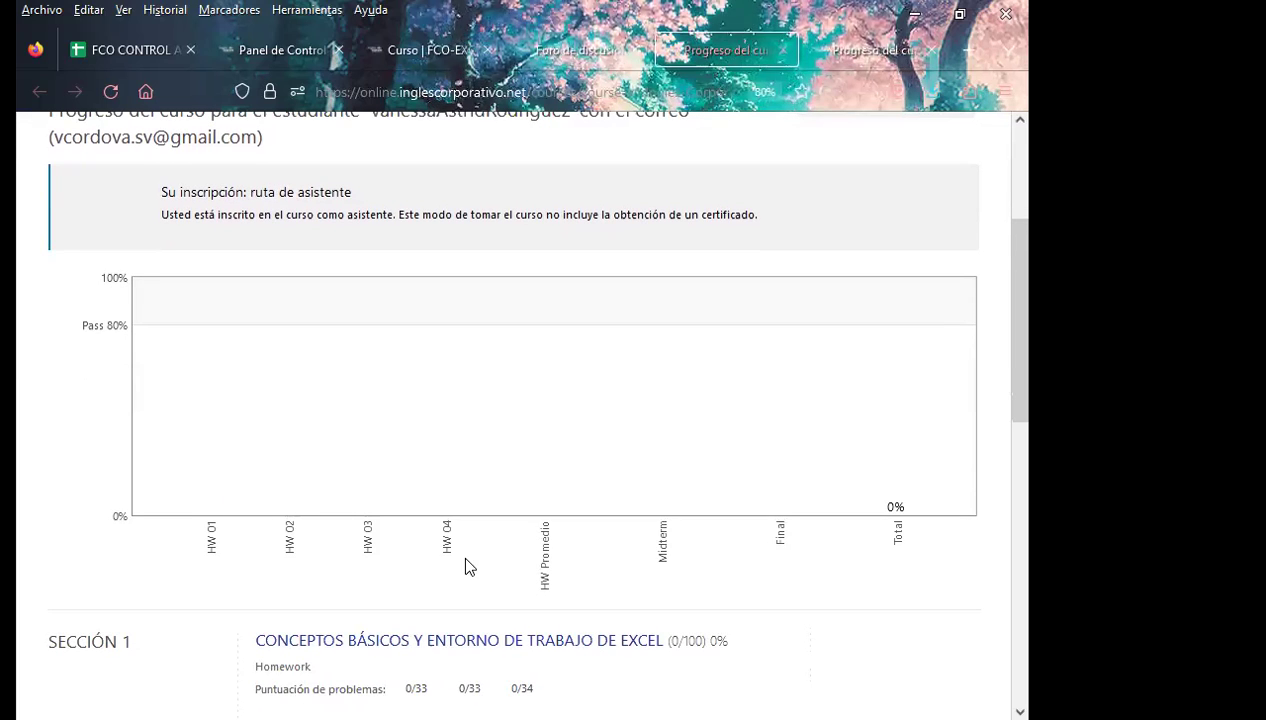
scroll(585, 528, "down", 2)
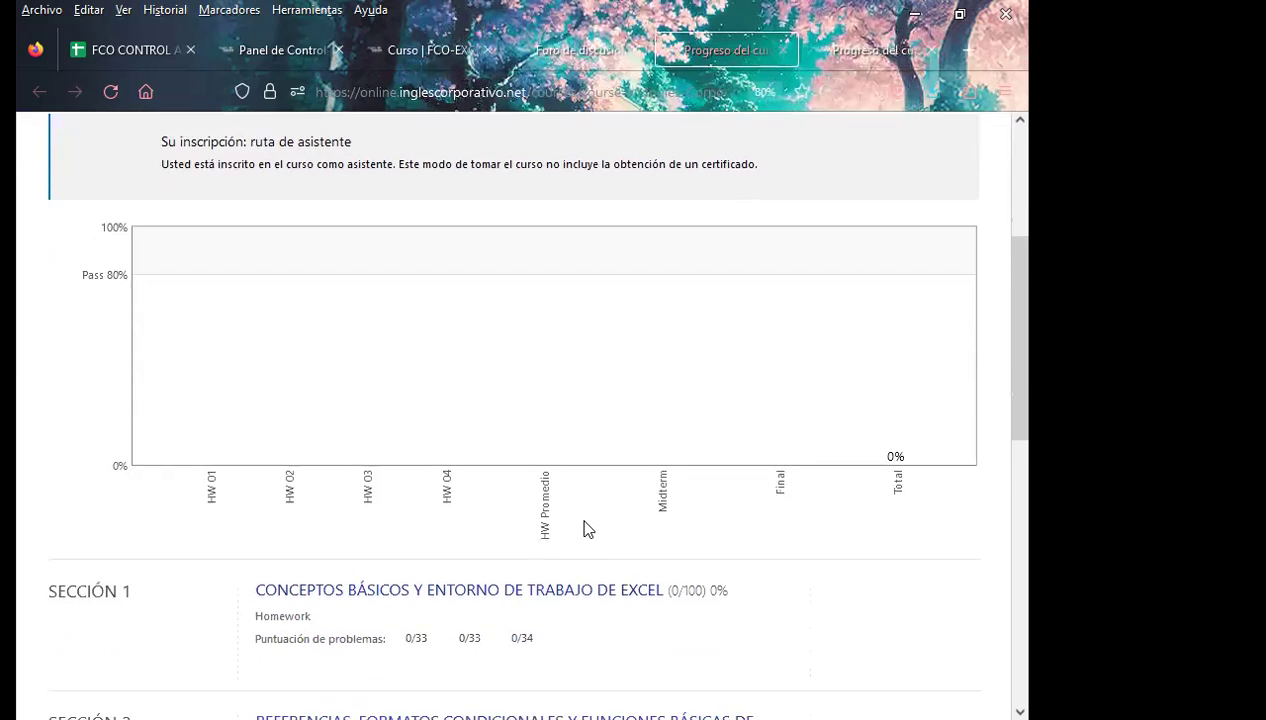
scroll(574, 520, "down", 1)
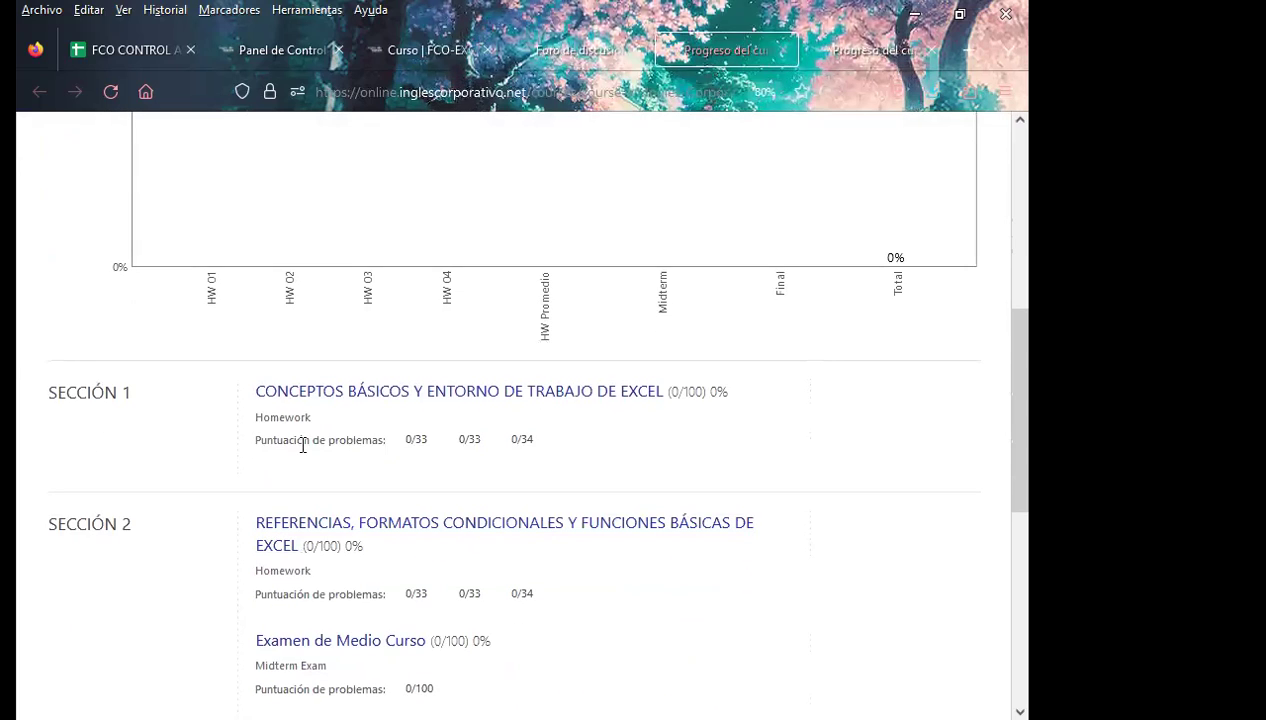
scroll(500, 450, "up", 3)
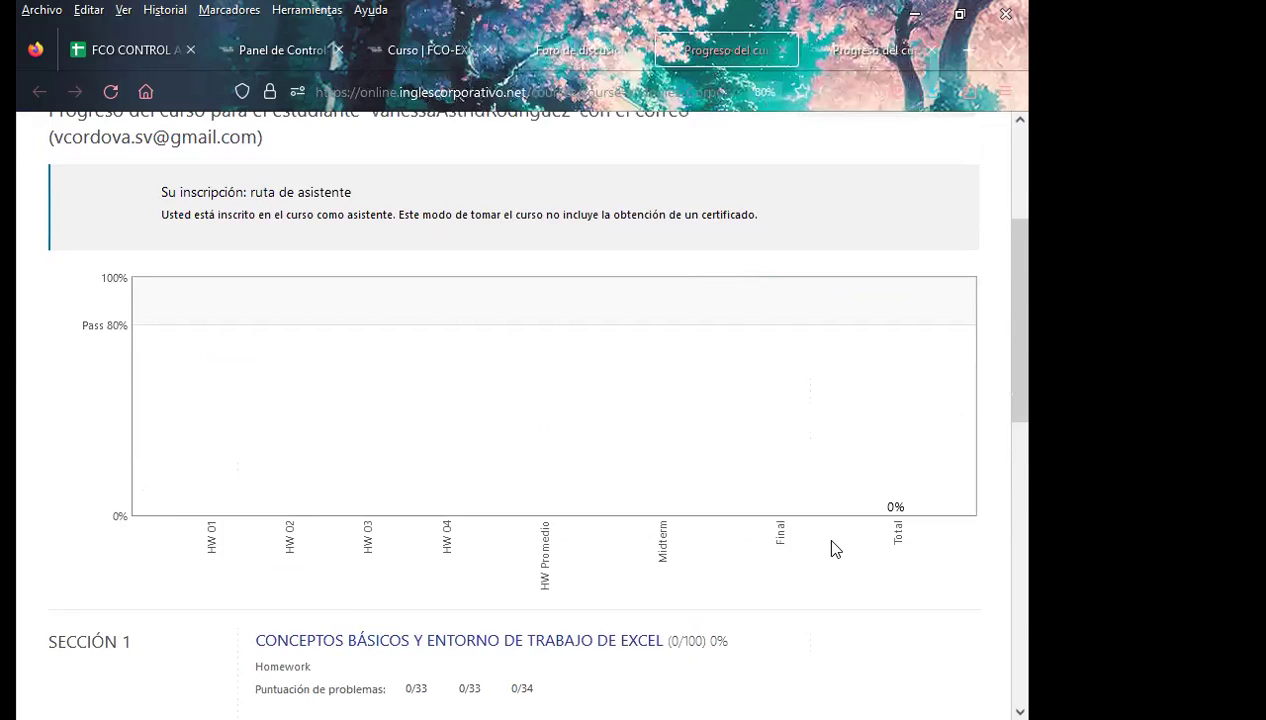
scroll(830, 540, "down", 2)
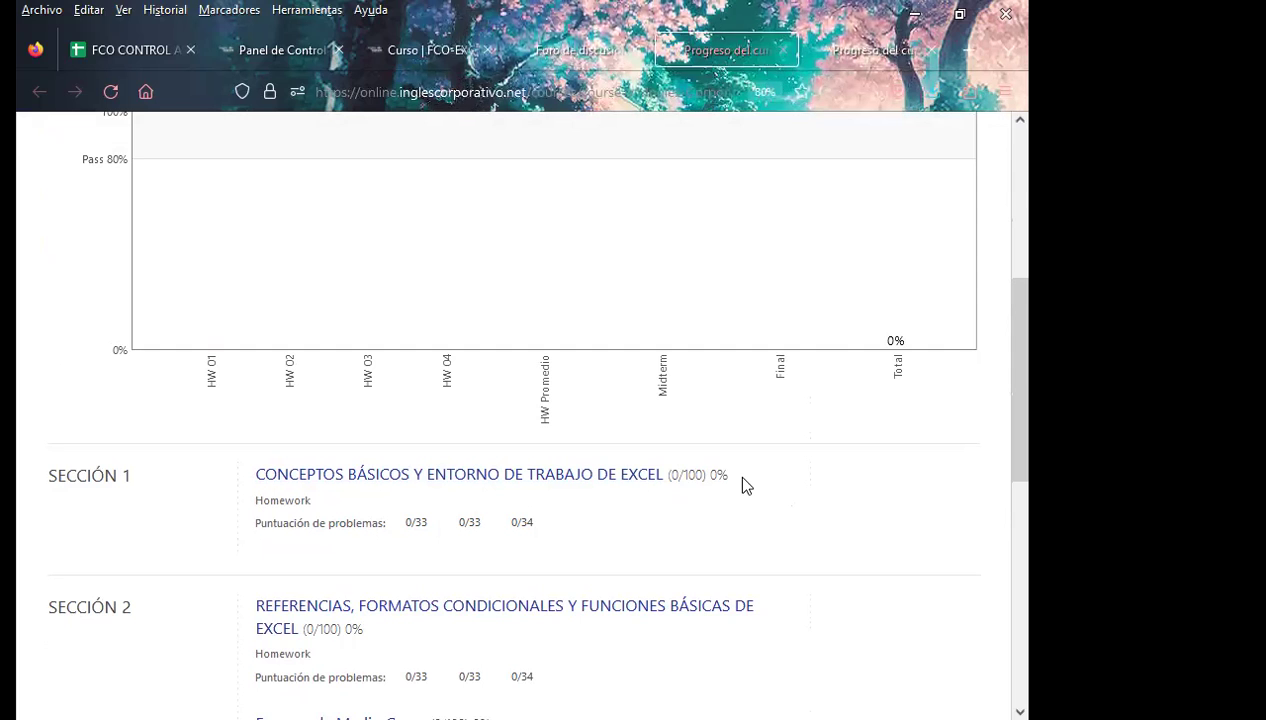
- Scroll through the per-section scores, all at 0% on the audit track
scroll(302, 453, "down", 1)
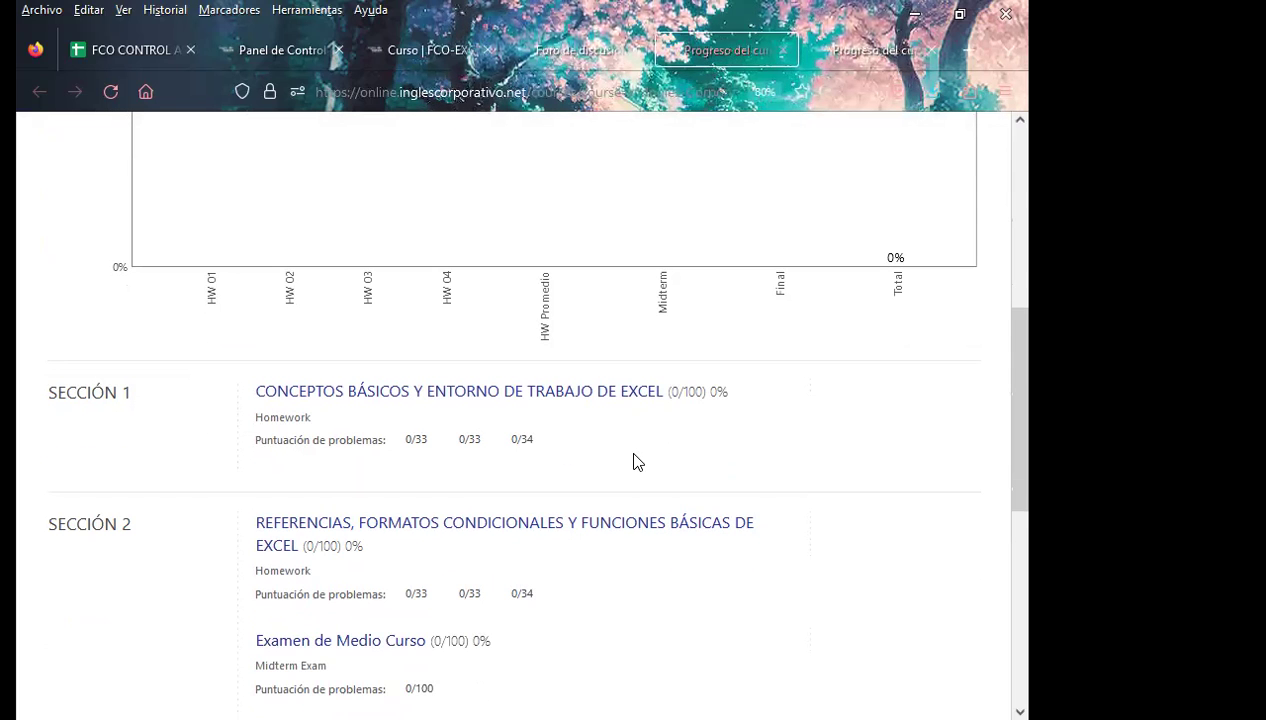
scroll(198, 424, "down", 3)
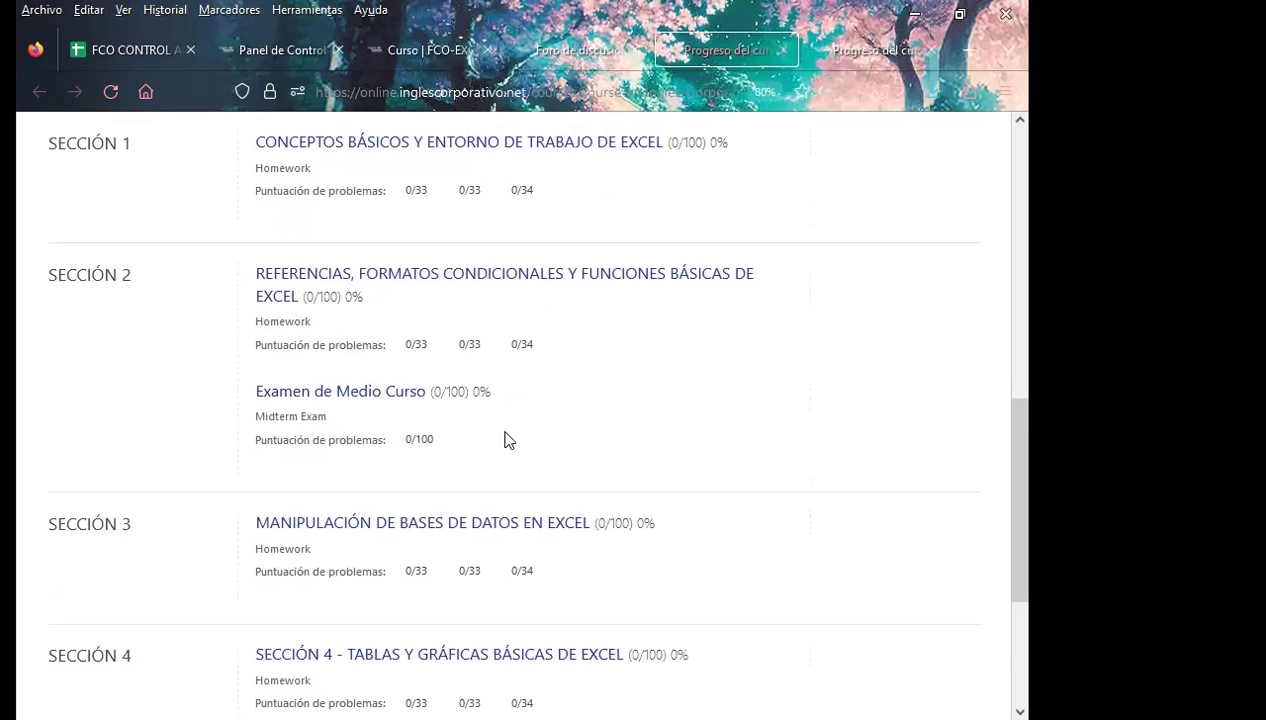
scroll(200, 445, "down", 2)
scroll(630, 500, "down", 2)
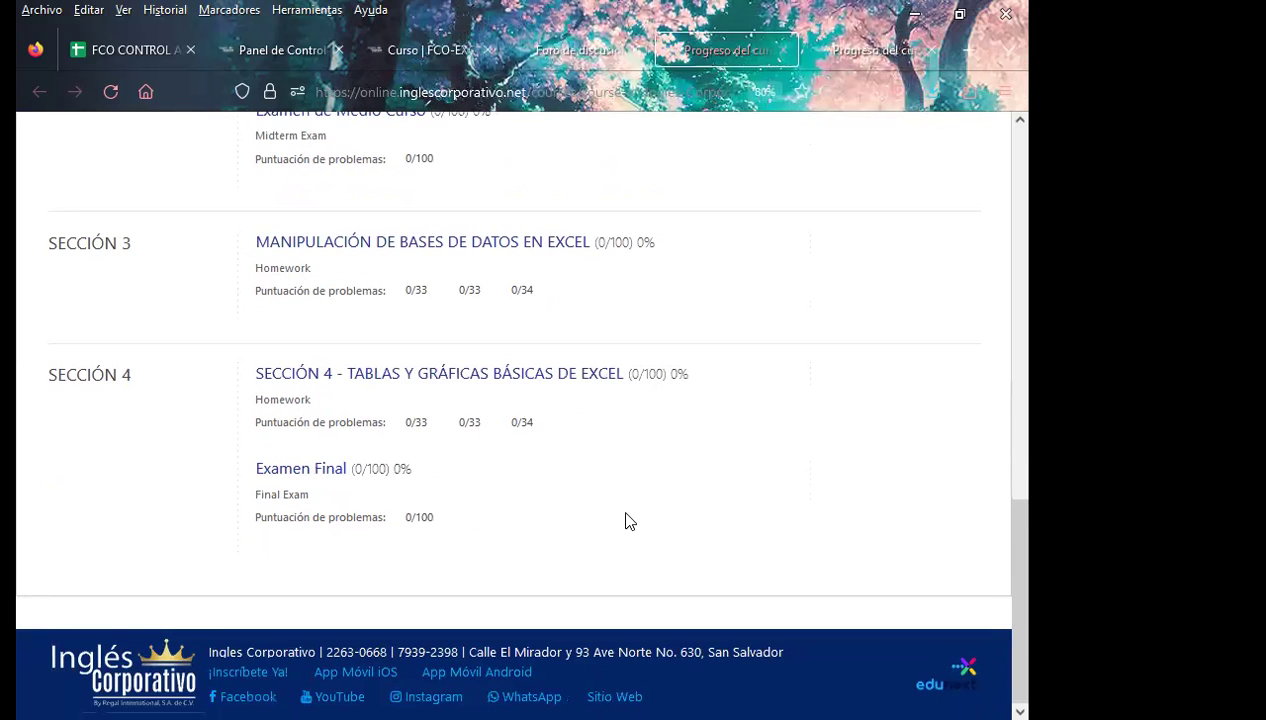
scroll(205, 485, "up", 3)
scroll(167, 446, "up", 5)
scroll(85, 311, "up", 1)
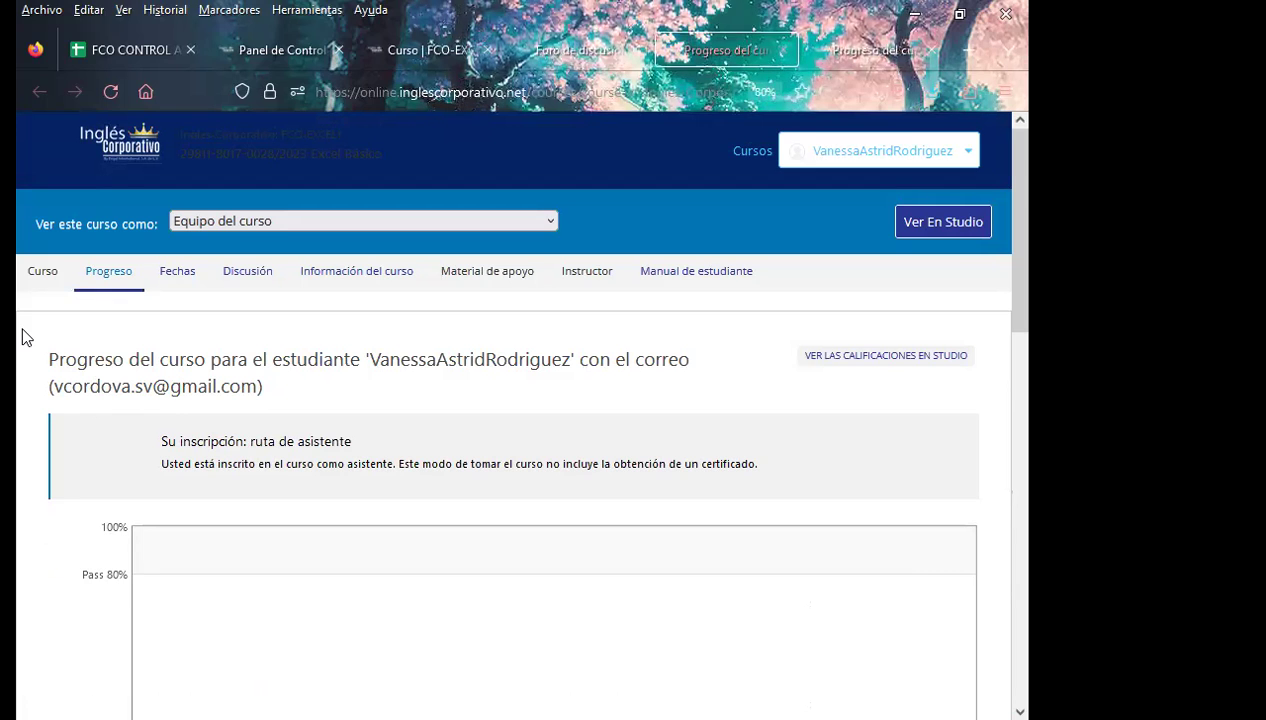
scroll(34, 447, "down", 2)
scroll(54, 444, "up", 2)
scroll(102, 480, "down", 2)
scroll(103, 527, "down", 1)
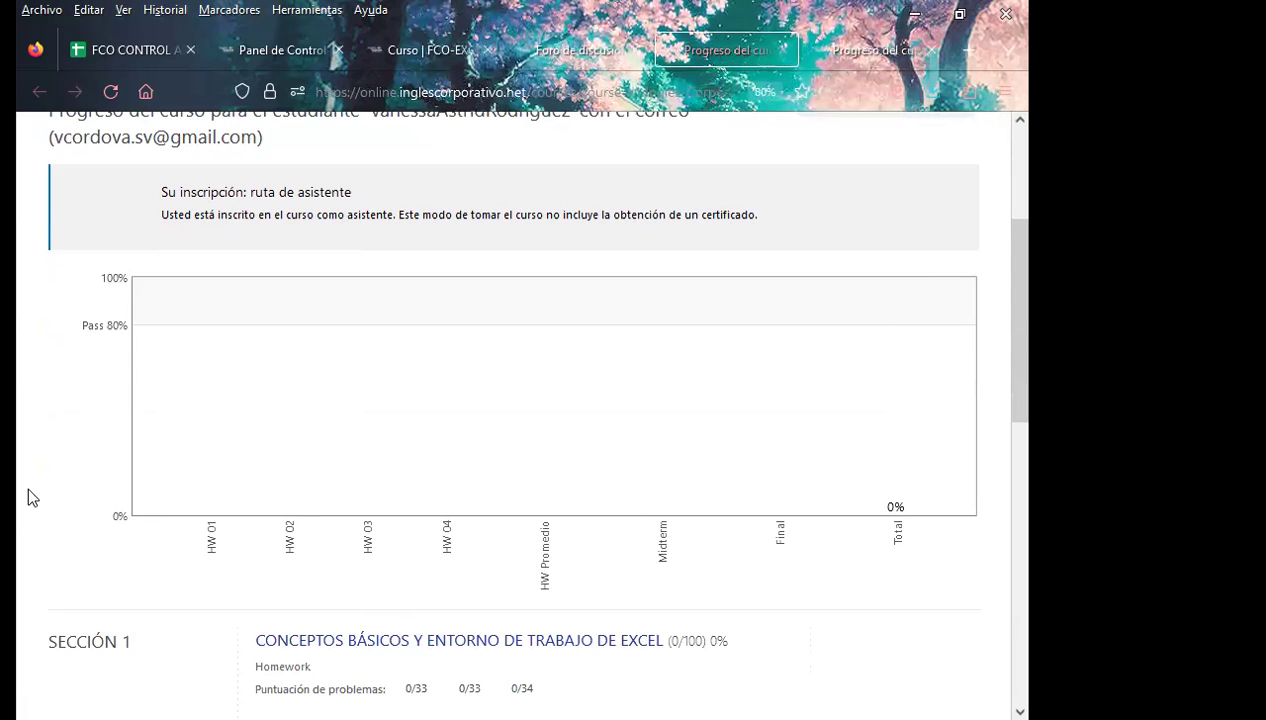
scroll(45, 482, "up", 1)
scroll(45, 485, "up", 3)
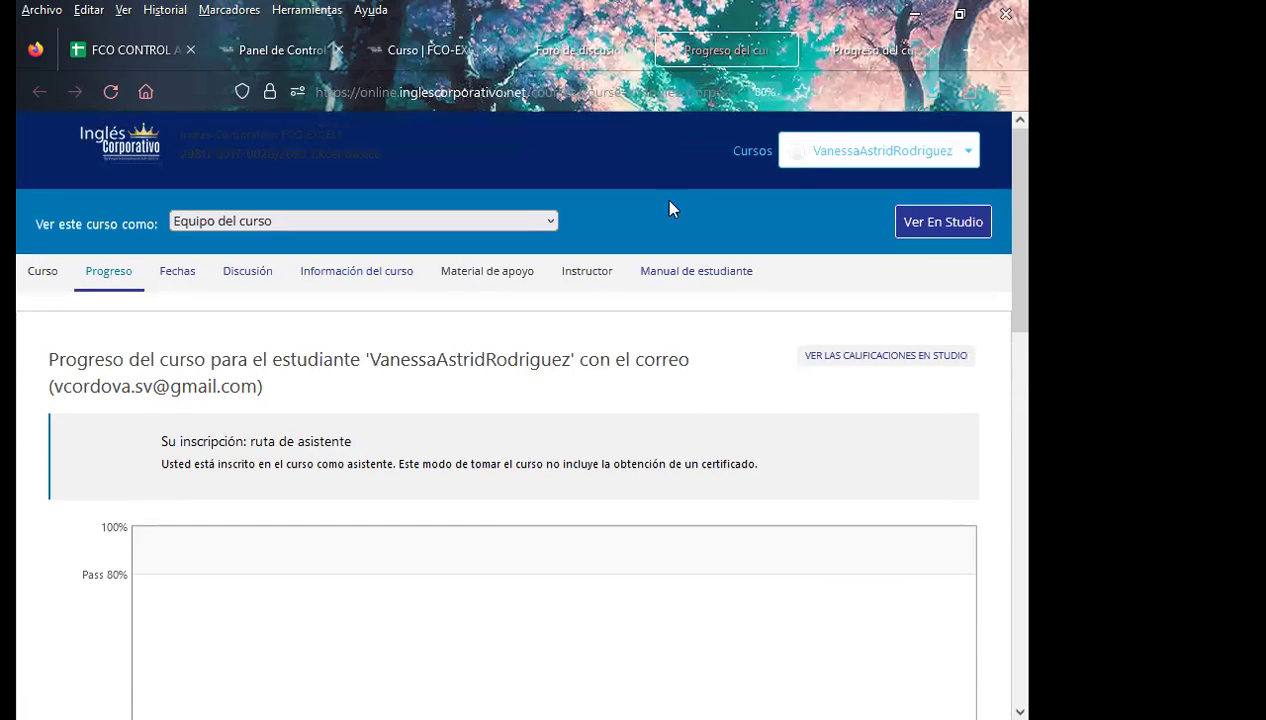
- Close both 'Progreso del curso' tabs to return to the class #11 forum thread
left_click(929, 47)
left_click(928, 50)
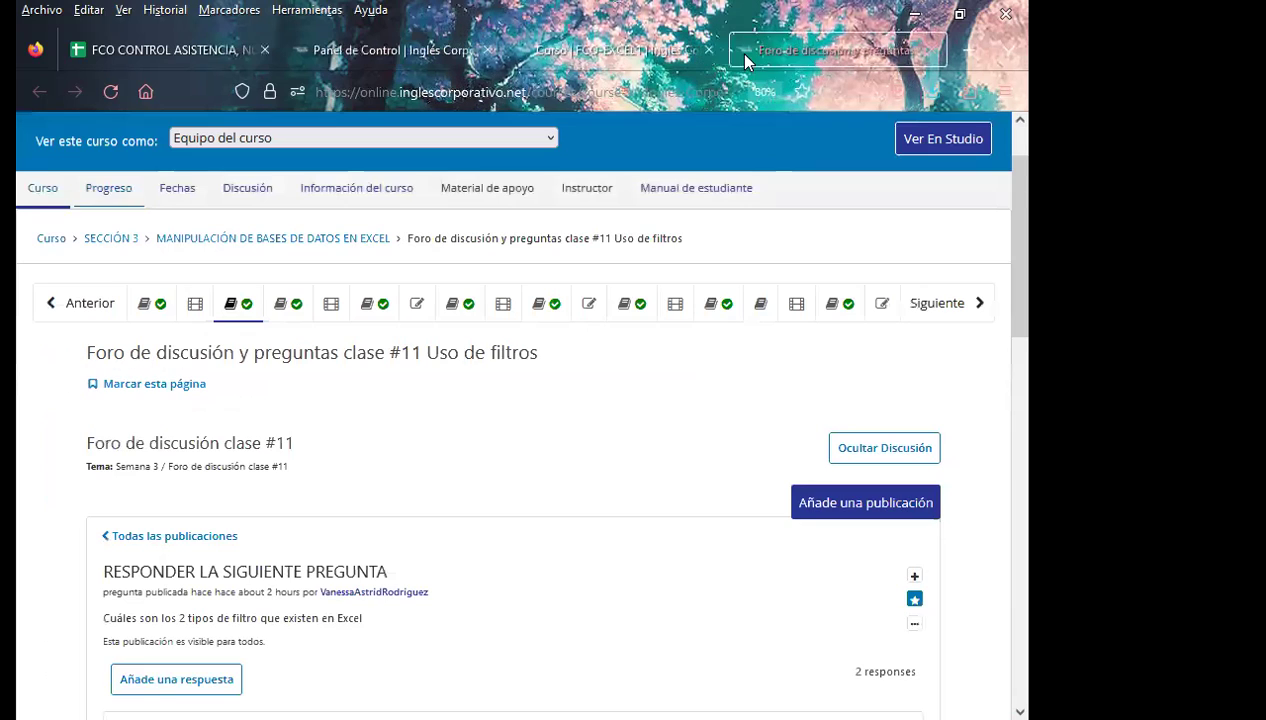
scroll(476, 388, "down", 3)
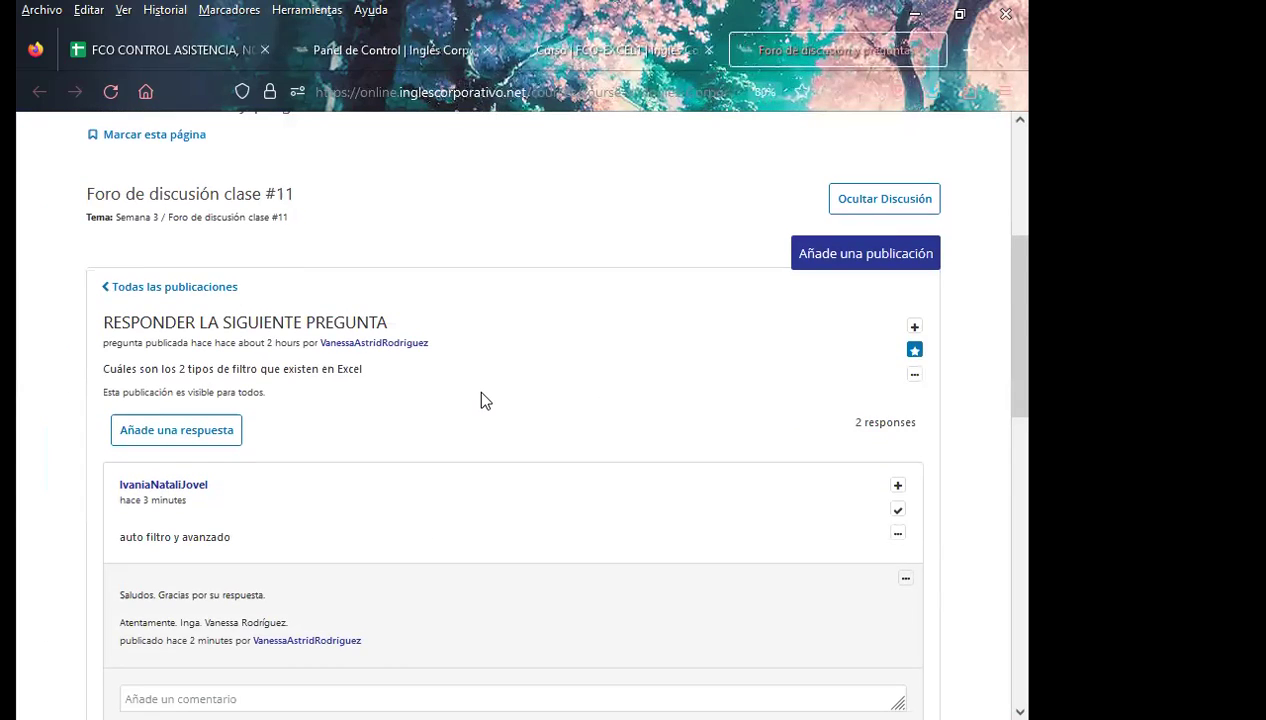
scroll(470, 400, "down", 2)
scroll(458, 418, "down", 4)
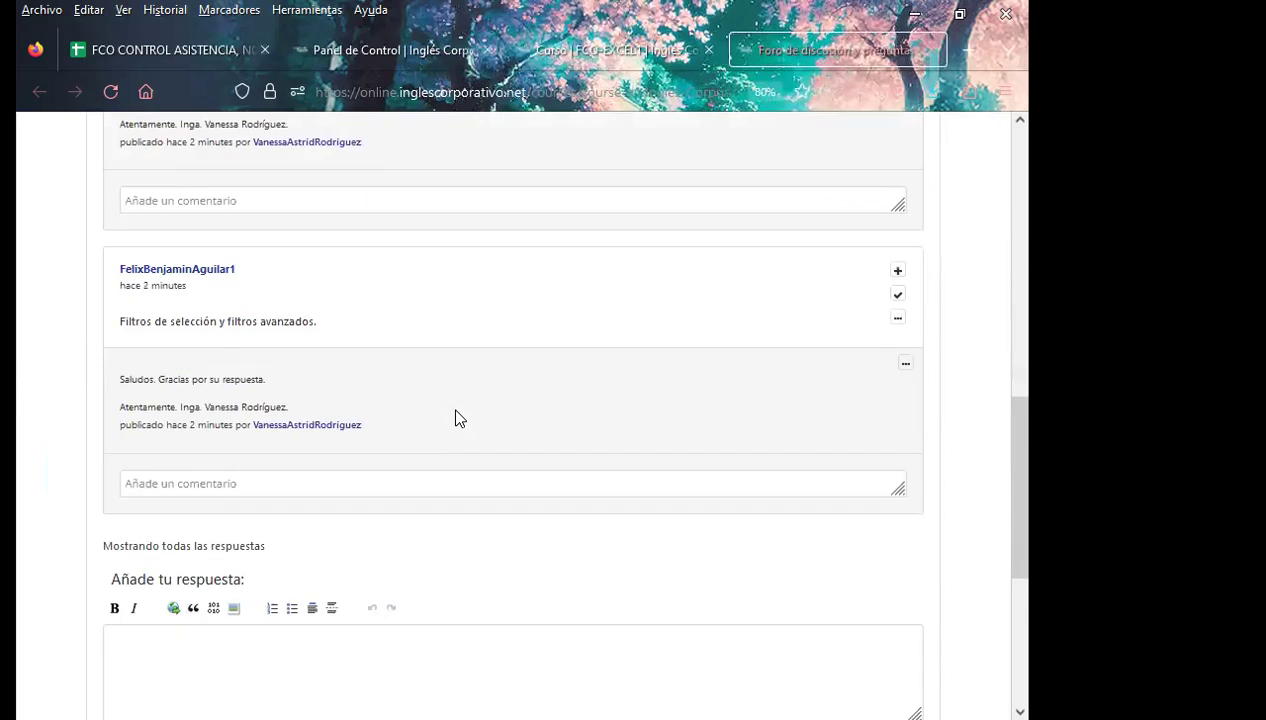
scroll(458, 418, "down", 2)
scroll(458, 418, "down", 3)
- Scroll the thread to confirm both student answers carry the thank-you reply
scroll(30, 470, "up", 4)
scroll(40, 455, "up", 3)
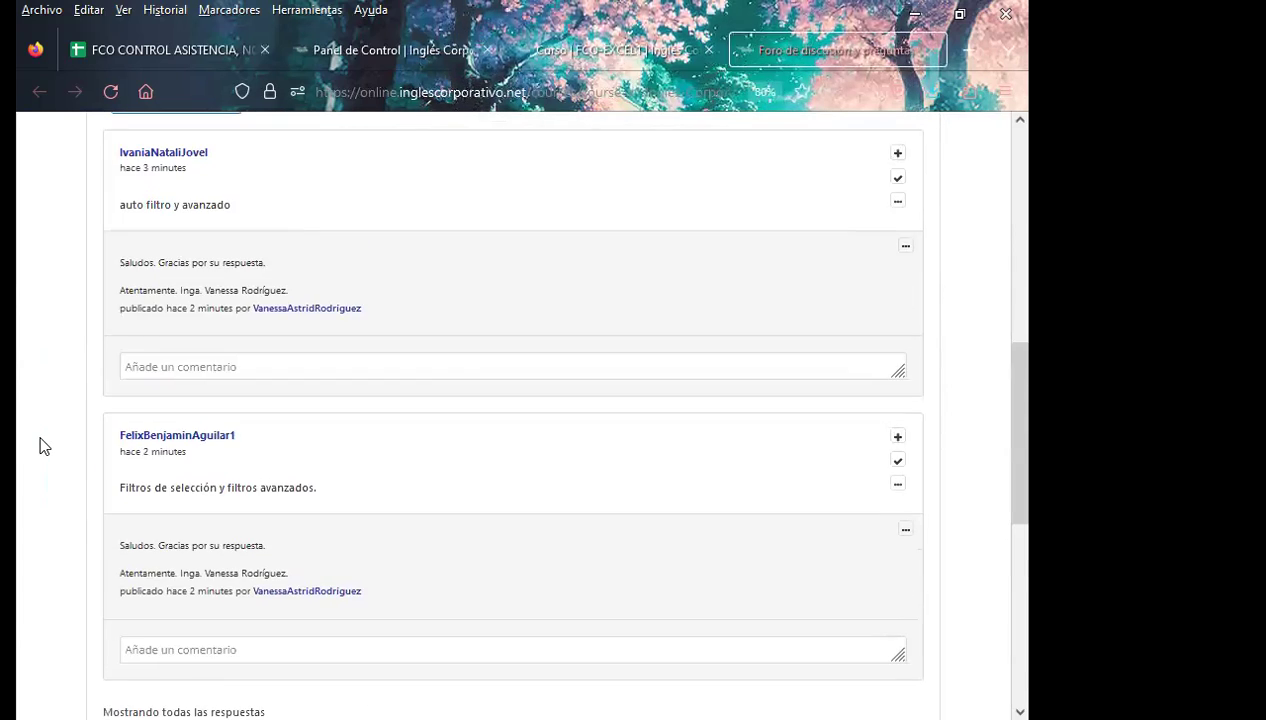
scroll(40, 450, "up", 2)
scroll(42, 420, "up", 4)
scroll(42, 385, "up", 2)
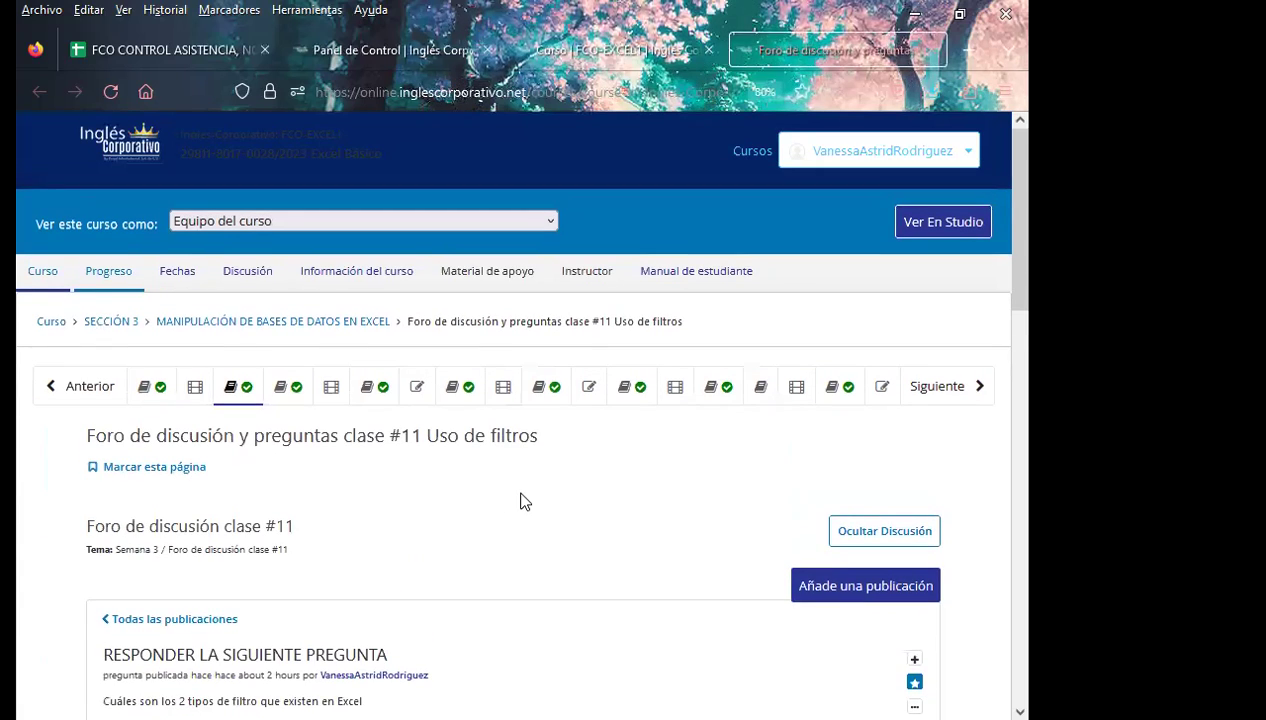
scroll(568, 486, "down", 2)
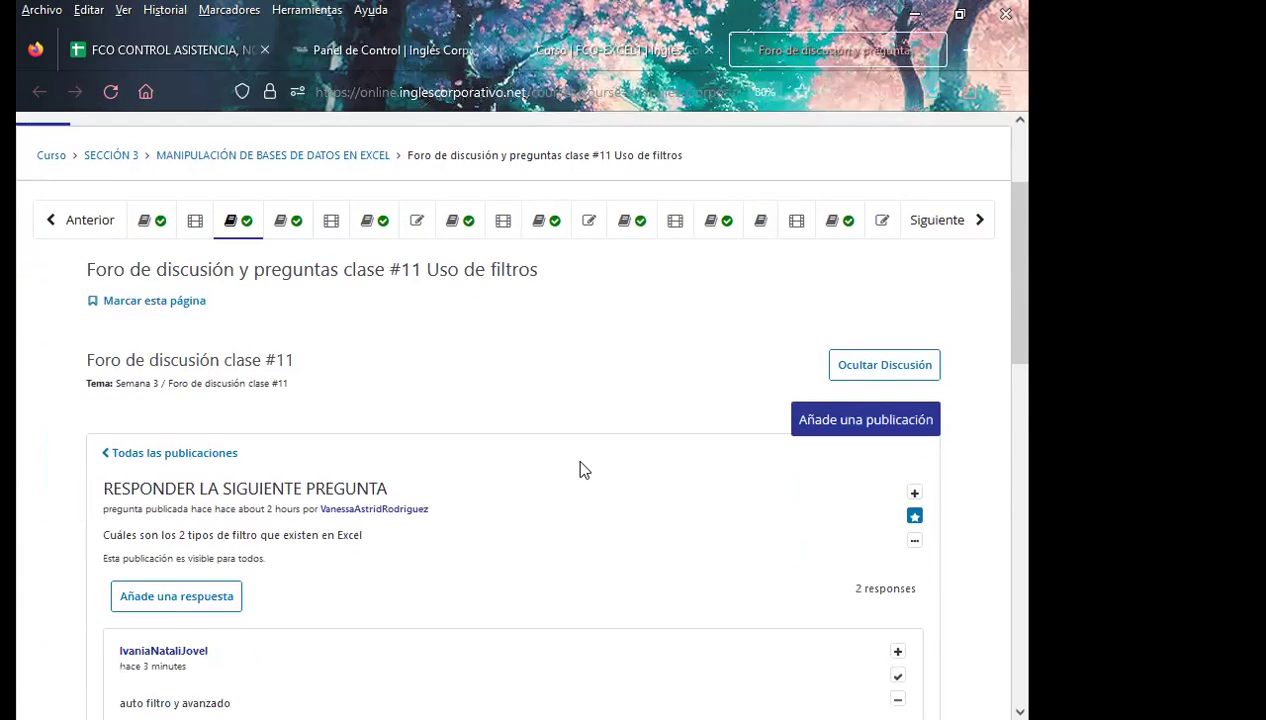
scroll(30, 510, "down", 3)
scroll(41, 466, "down", 2)
scroll(41, 466, "up", 2)
scroll(42, 465, "up", 3)
scroll(42, 466, "up", 2)
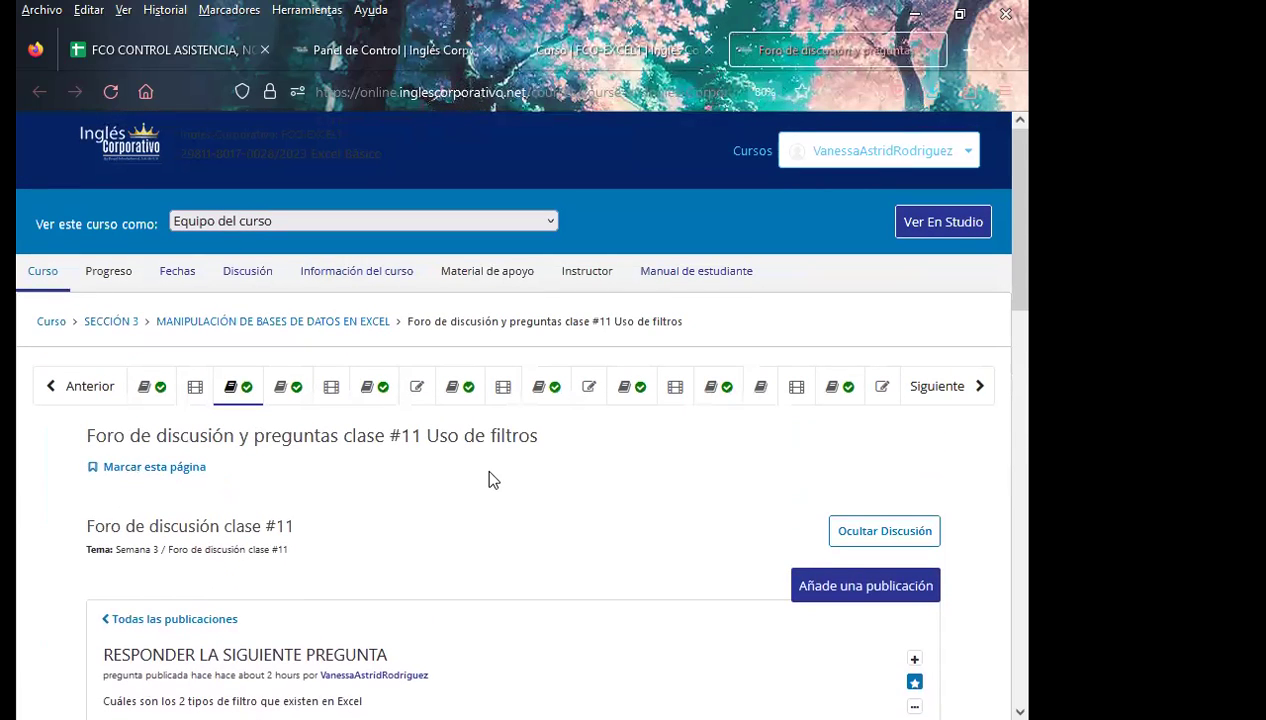